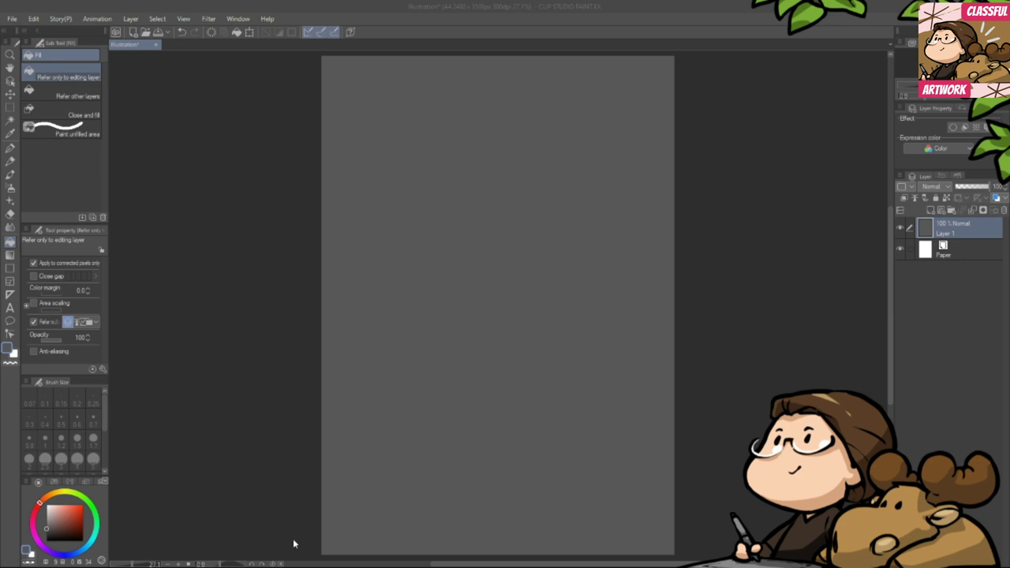
- Add a new layer above the grey background layer
{"action": "left_click", "coordinate": [178, 564]}
{"action": "left_click", "coordinate": [178, 564]}
{"action": "left_click_drag", "start_coordinate": [323, 152], "coordinate": [336, 410]}
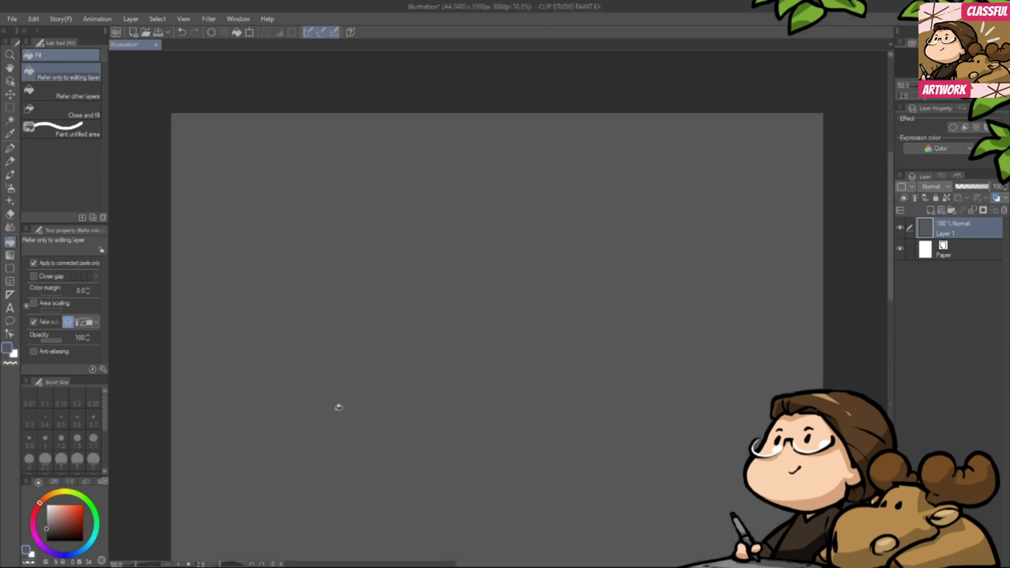
{"action": "left_click", "coordinate": [930, 210]}
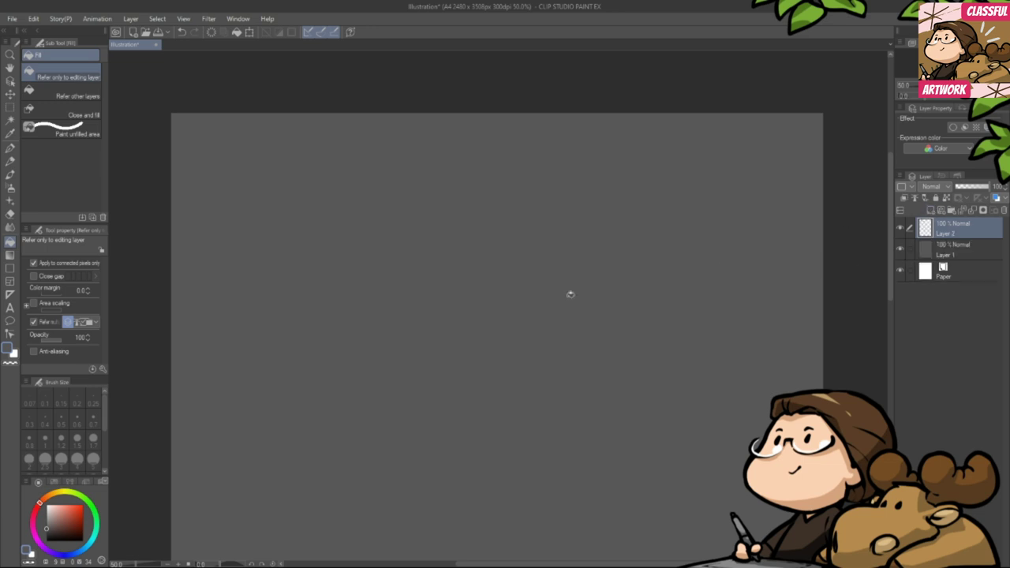
- Set the drawing colour to black and choose the ざかペン 3 pen at brush size 1.5
{"action": "left_click", "coordinate": [48, 542]}
{"action": "left_click", "coordinate": [10, 148]}
{"action": "scroll", "coordinate": [94, 134], "scroll_direction": "down", "scroll_amount": 2}
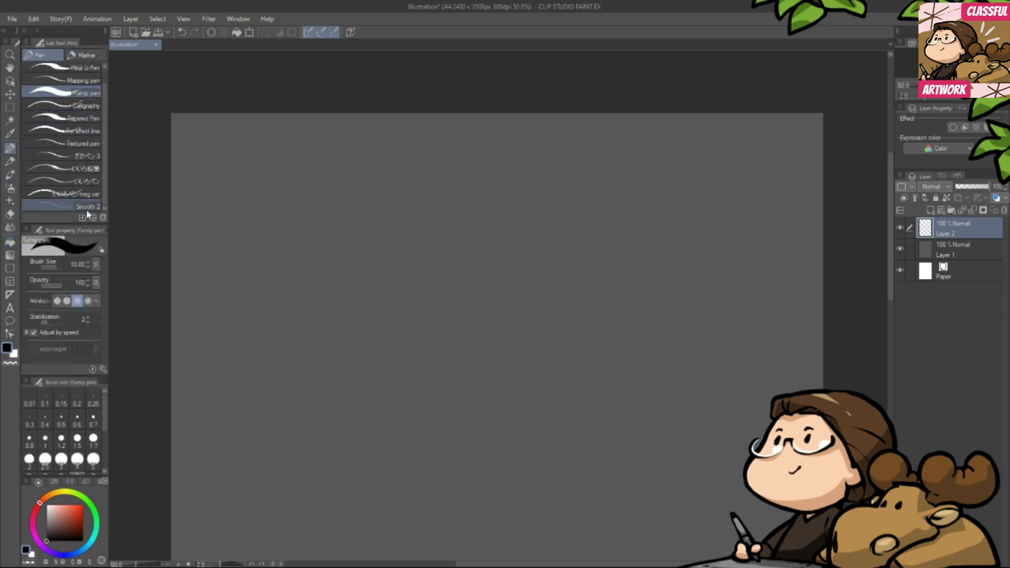
{"action": "left_click", "coordinate": [63, 155]}
{"action": "left_click", "coordinate": [78, 439]}
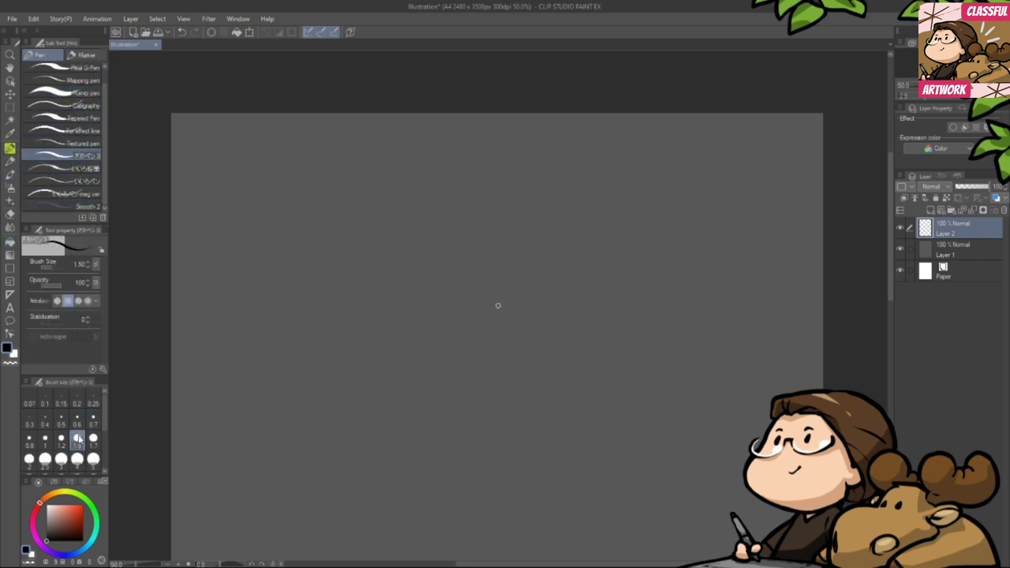
- Handwrite the title "LET'S DRAW HANDS" in capital letters across the upper part of the page
{"action": "mouse_move", "coordinate": [195, 135]}
{"action": "left_mouse_down"}
{"action": "mouse_move", "coordinate": [225, 165]}
{"action": "mouse_move", "coordinate": [268, 161]}
{"action": "mouse_move", "coordinate": [254, 148]}
{"action": "left_mouse_up"}
{"action": "mouse_move", "coordinate": [235, 142]}
{"action": "left_mouse_down"}
{"action": "mouse_move", "coordinate": [292, 135]}
{"action": "mouse_move", "coordinate": [291, 172]}
{"action": "left_mouse_up"}
{"action": "left_click_drag", "start_coordinate": [323, 129], "coordinate": [317, 154]}
{"action": "mouse_move", "coordinate": [359, 142]}
{"action": "left_mouse_down"}
{"action": "mouse_move", "coordinate": [357, 157]}
{"action": "mouse_move", "coordinate": [330, 168]}
{"action": "left_mouse_up"}
{"action": "left_click_drag", "start_coordinate": [407, 139], "coordinate": [399, 169]}
{"action": "mouse_move", "coordinate": [441, 131]}
{"action": "left_mouse_down"}
{"action": "mouse_move", "coordinate": [443, 169]}
{"action": "mouse_move", "coordinate": [475, 176]}
{"action": "left_mouse_up"}
{"action": "left_click_drag", "start_coordinate": [495, 134], "coordinate": [479, 175]}
{"action": "mouse_move", "coordinate": [495, 134]}
{"action": "left_mouse_down"}
{"action": "mouse_move", "coordinate": [510, 176]}
{"action": "mouse_move", "coordinate": [498, 158]}
{"action": "mouse_move", "coordinate": [557, 167]}
{"action": "mouse_move", "coordinate": [566, 132]}
{"action": "mouse_move", "coordinate": [619, 169]}
{"action": "left_mouse_up"}
{"action": "mouse_move", "coordinate": [628, 149]}
{"action": "left_mouse_down"}
{"action": "mouse_move", "coordinate": [653, 145]}
{"action": "mouse_move", "coordinate": [649, 170]}
{"action": "left_mouse_up"}
{"action": "left_click_drag", "start_coordinate": [680, 135], "coordinate": [668, 173]}
{"action": "left_click_drag", "start_coordinate": [680, 137], "coordinate": [694, 172]}
{"action": "mouse_move", "coordinate": [668, 160]}
{"action": "left_mouse_down"}
{"action": "mouse_move", "coordinate": [708, 154]}
{"action": "mouse_move", "coordinate": [709, 168]}
{"action": "mouse_move", "coordinate": [733, 172]}
{"action": "left_mouse_up"}
{"action": "mouse_move", "coordinate": [735, 172]}
{"action": "left_mouse_down"}
{"action": "mouse_move", "coordinate": [736, 132]}
{"action": "mouse_move", "coordinate": [758, 172]}
{"action": "left_mouse_up"}
{"action": "mouse_move", "coordinate": [759, 134]}
{"action": "left_mouse_down"}
{"action": "mouse_move", "coordinate": [776, 167]}
{"action": "mouse_move", "coordinate": [756, 173]}
{"action": "left_mouse_up"}
{"action": "mouse_move", "coordinate": [810, 134]}
{"action": "left_mouse_down"}
{"action": "mouse_move", "coordinate": [789, 142]}
{"action": "mouse_move", "coordinate": [788, 167]}
{"action": "left_mouse_up"}
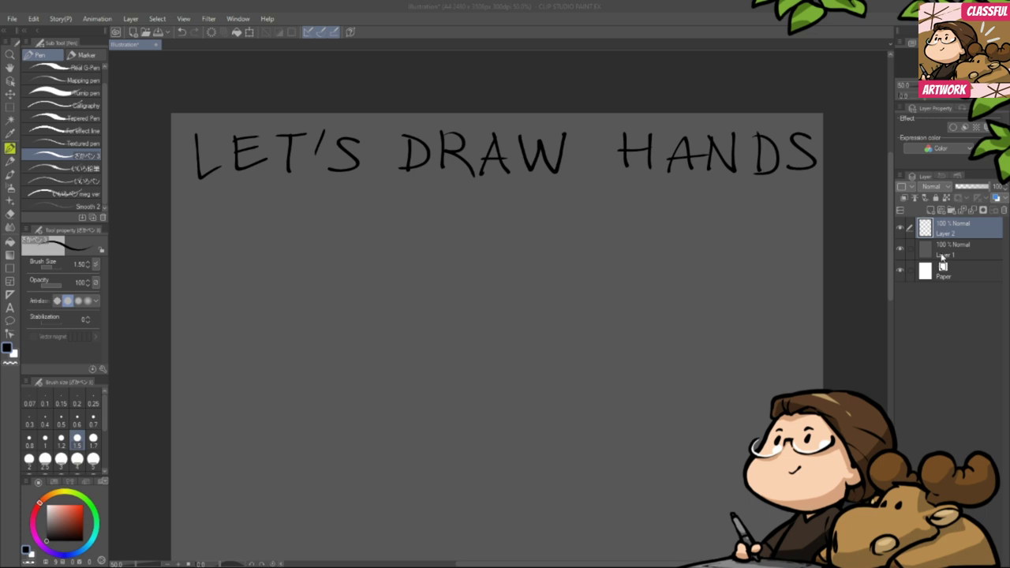
- Nudge the title lettering slightly up and to the left, and add a new layer above it
{"action": "left_click", "coordinate": [9, 94]}
{"action": "left_click_drag", "start_coordinate": [447, 247], "coordinate": [438, 244]}
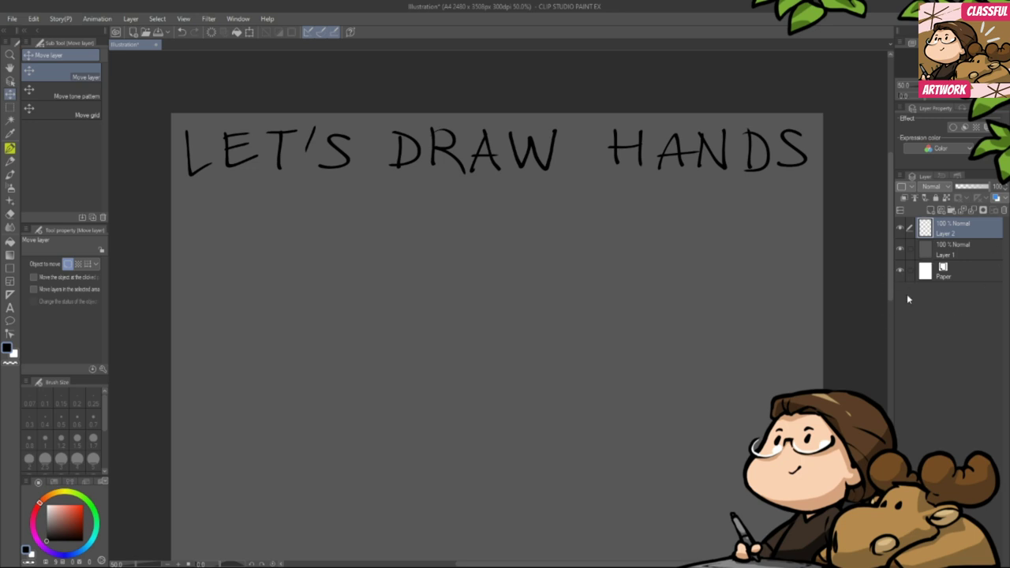
{"action": "left_click", "coordinate": [930, 211]}
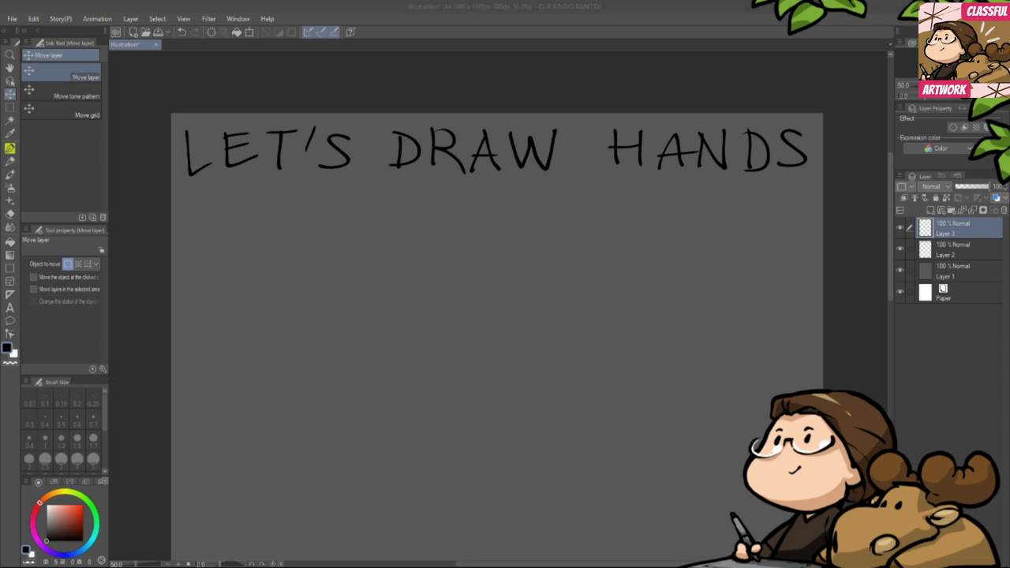
{"action": "left_click", "coordinate": [943, 235]}
{"action": "mouse_move", "coordinate": [710, 386]}
{"action": "left_mouse_down"}
{"action": "mouse_move", "coordinate": [726, 410]}
{"action": "mouse_move", "coordinate": [719, 399]}
{"action": "left_mouse_up"}
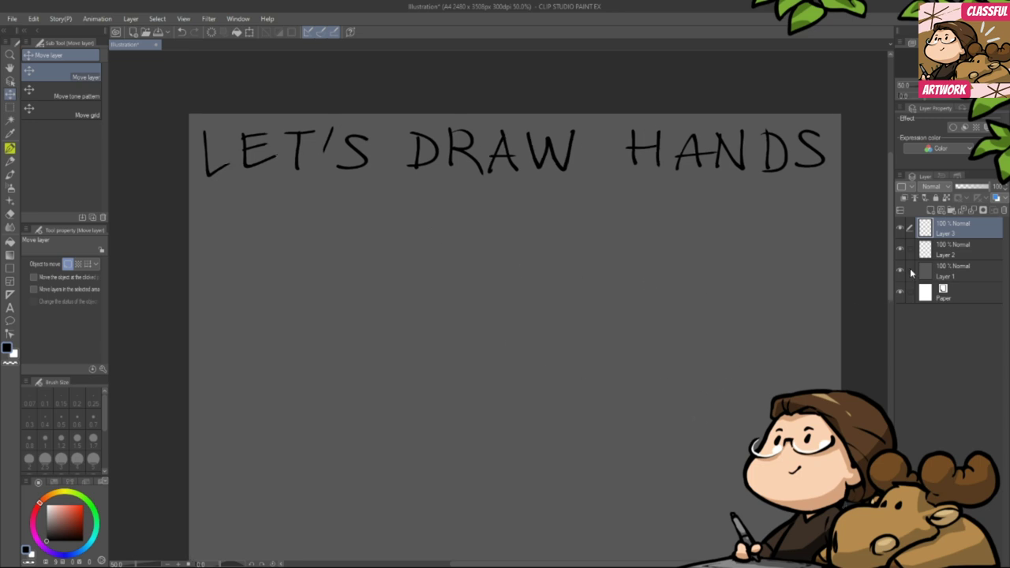
{"action": "left_click_drag", "start_coordinate": [701, 401], "coordinate": [676, 391]}
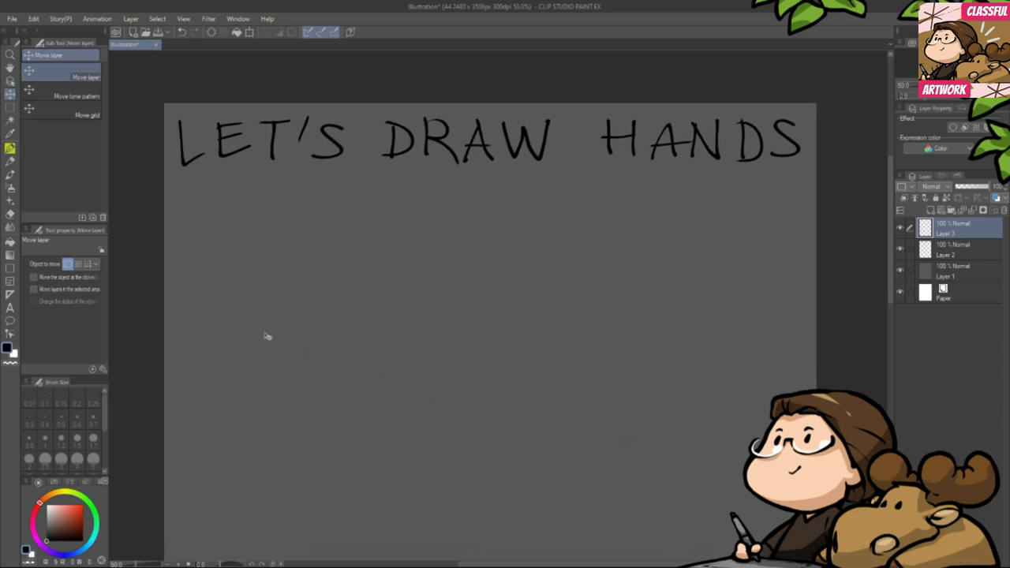
{"action": "key", "text": "p"}
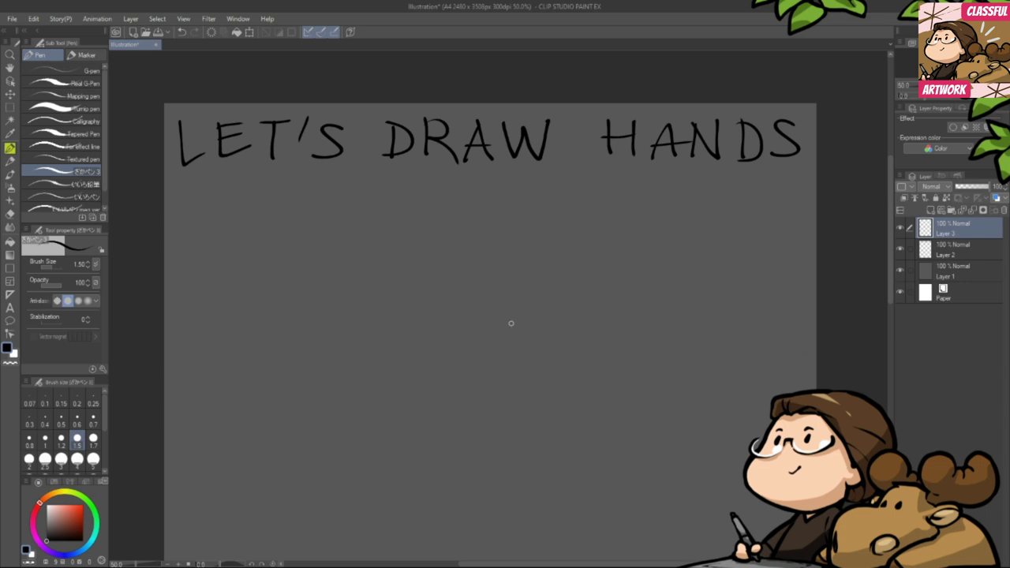
{"action": "mouse_move", "coordinate": [282, 332]}
{"action": "left_mouse_down"}
{"action": "mouse_move", "coordinate": [307, 323]}
{"action": "mouse_move", "coordinate": [289, 312]}
{"action": "left_mouse_up"}
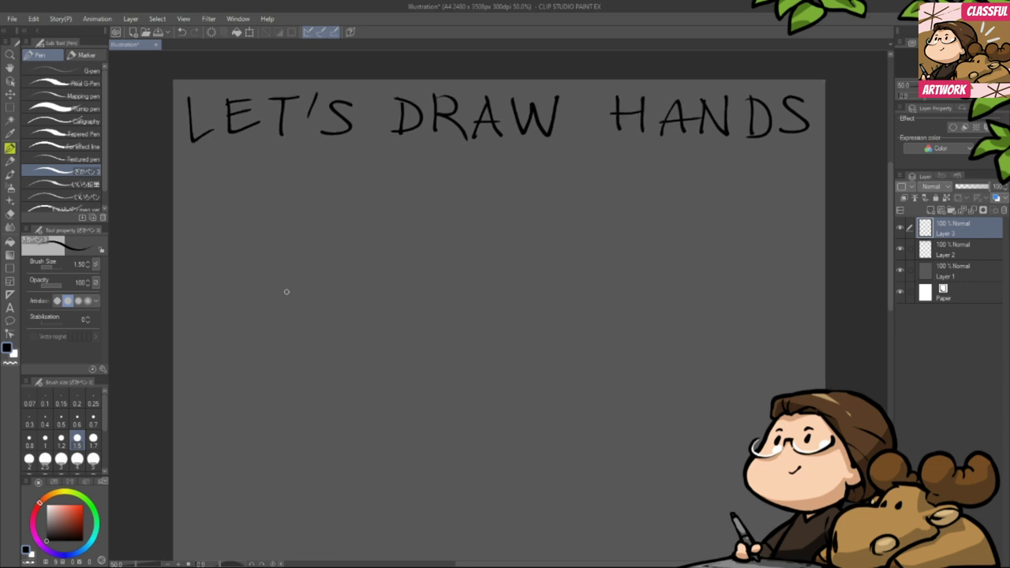
{"action": "mouse_move", "coordinate": [248, 255]}
{"action": "left_mouse_down"}
{"action": "mouse_move", "coordinate": [265, 226]}
{"action": "mouse_move", "coordinate": [245, 272]}
{"action": "left_mouse_up"}
{"action": "key", "text": "e"}
{"action": "key", "text": "p"}
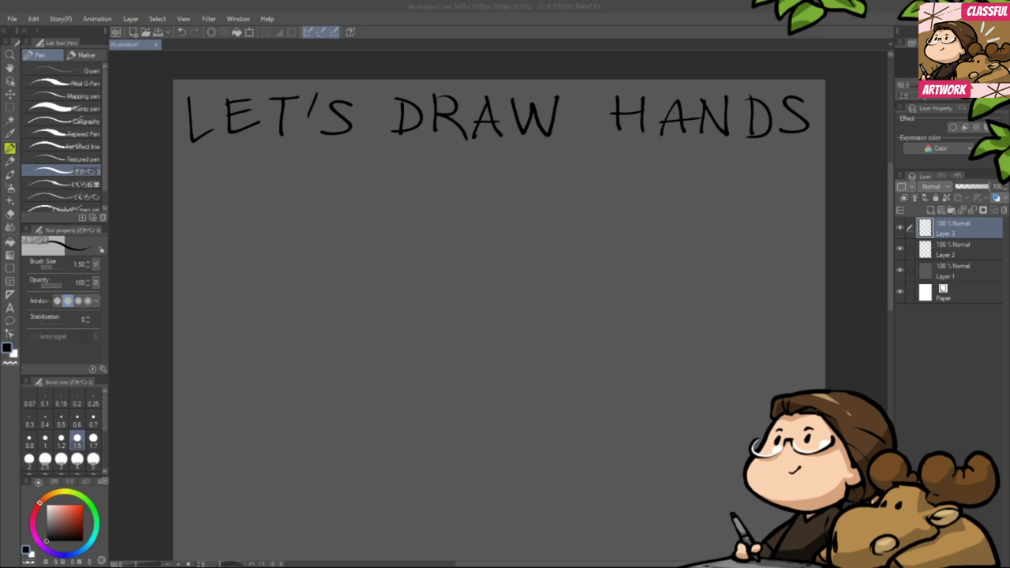
- Bring up the browser with the Pinterest hand-reference board, maximise it and look through the hand photos
{"action": "left_click_drag", "start_coordinate": [1009, 126], "coordinate": [445, 38]}
{"action": "scroll", "coordinate": [500, 188], "scroll_direction": "down", "scroll_amount": 3}
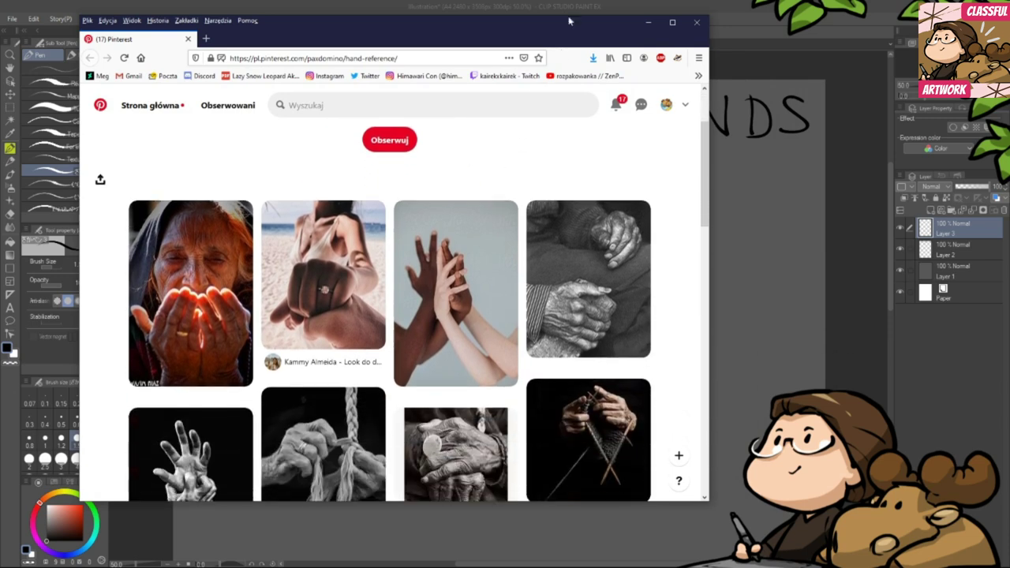
{"action": "double_click", "coordinate": [550, 26]}
{"action": "scroll", "coordinate": [848, 173], "scroll_direction": "down", "scroll_amount": 8}
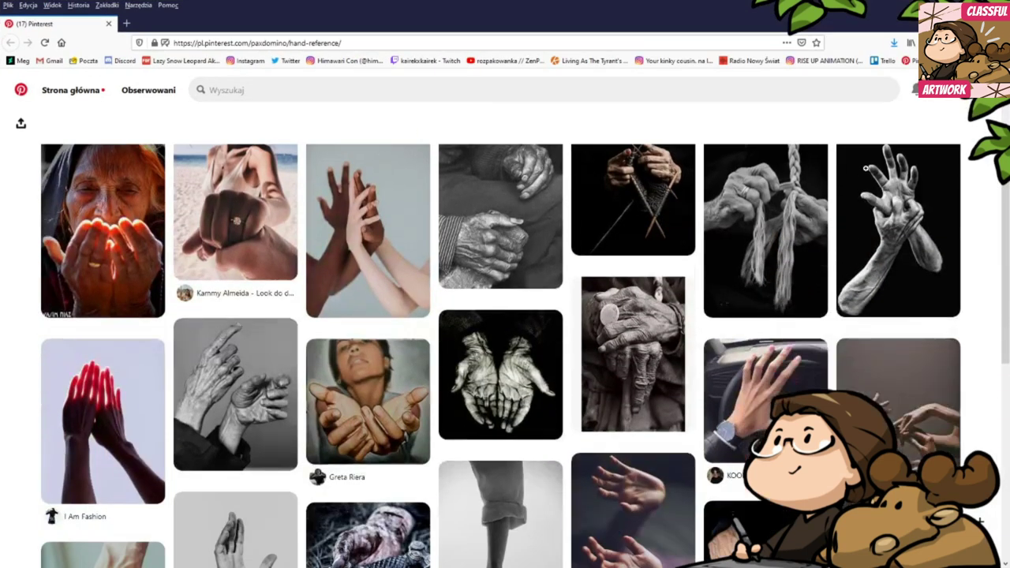
{"action": "scroll", "coordinate": [871, 238], "scroll_direction": "down", "scroll_amount": 8}
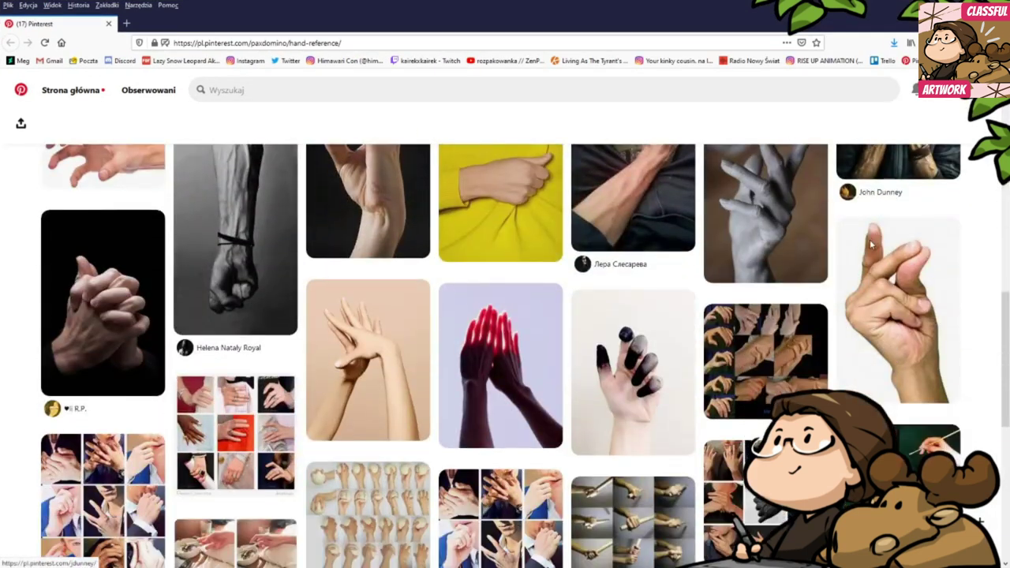
{"action": "scroll", "coordinate": [851, 268], "scroll_direction": "down", "scroll_amount": 2}
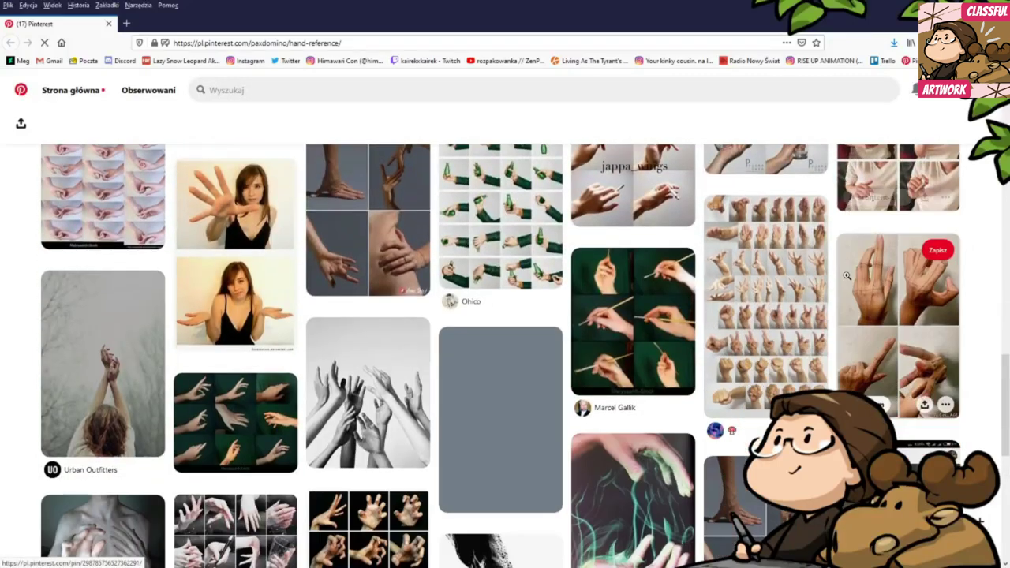
{"action": "scroll", "coordinate": [984, 314], "scroll_direction": "down", "scroll_amount": 12}
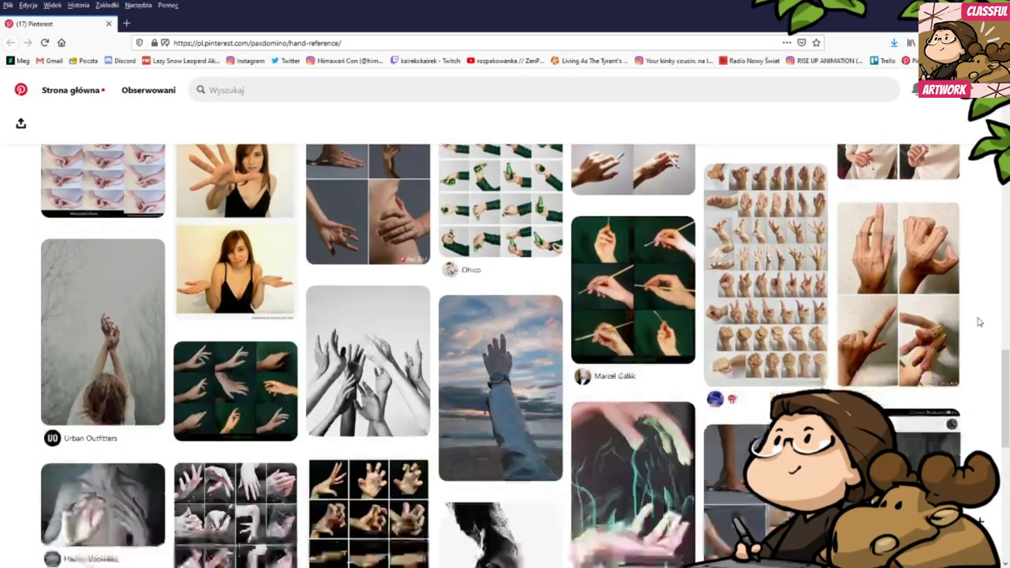
{"action": "scroll", "coordinate": [530, 367], "scroll_direction": "down", "scroll_amount": 15}
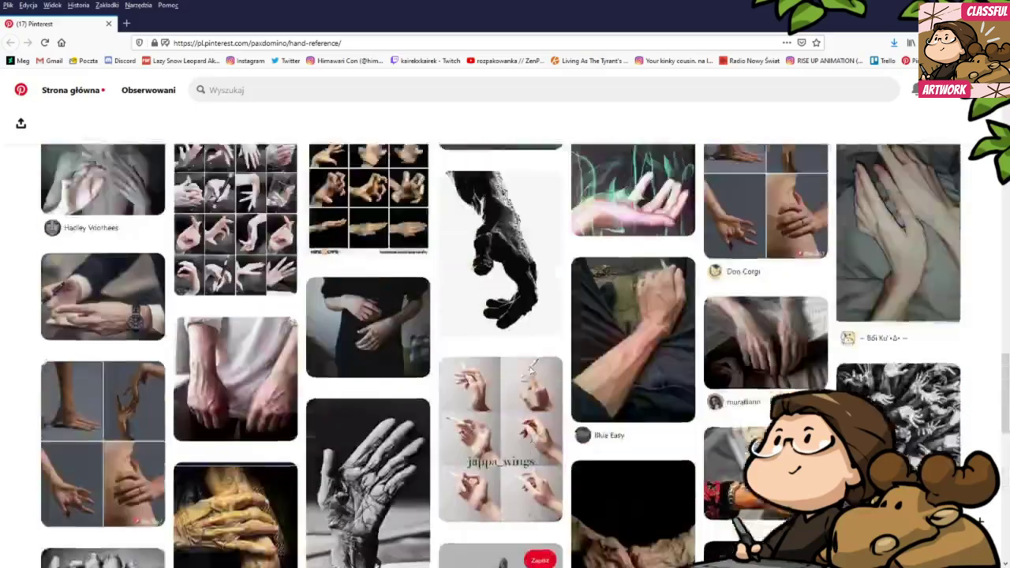
{"action": "scroll", "coordinate": [611, 426], "scroll_direction": "up", "scroll_amount": 5}
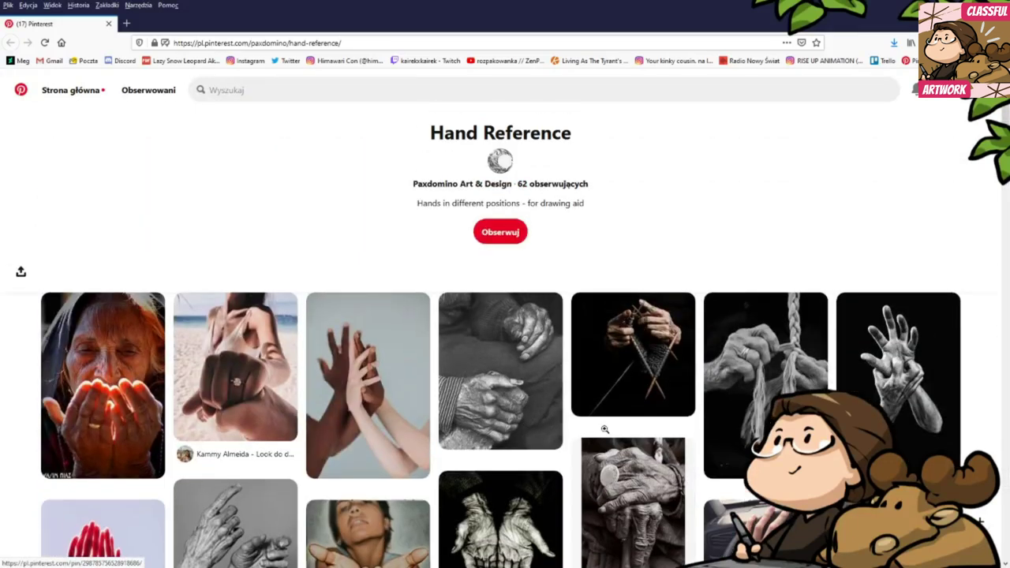
- Copy the hand-reference board's web address to share it, and return to the Clip Studio Paint canvas
{"action": "left_click", "coordinate": [314, 42]}
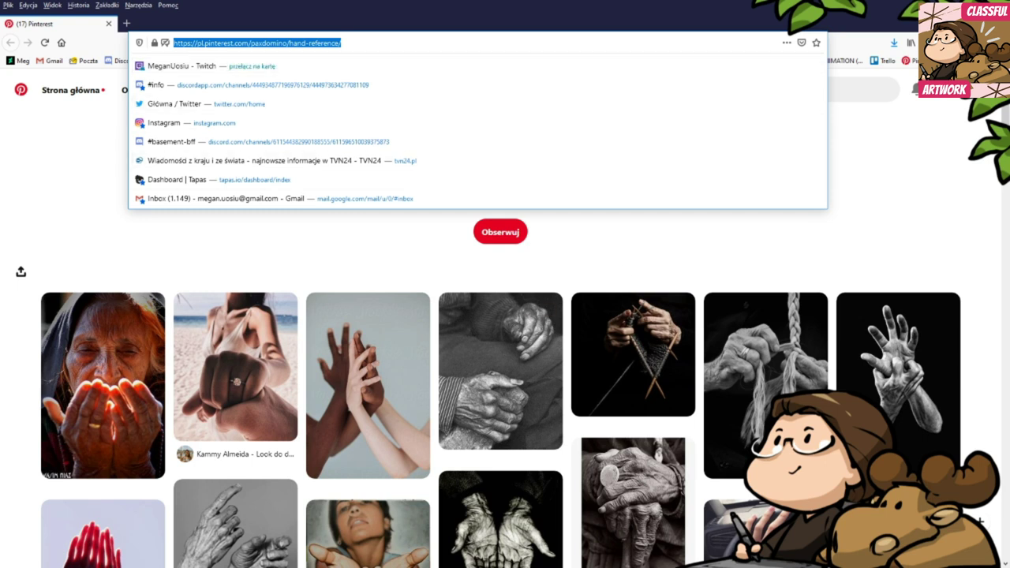
{"action": "key", "text": "alt+Tab"}
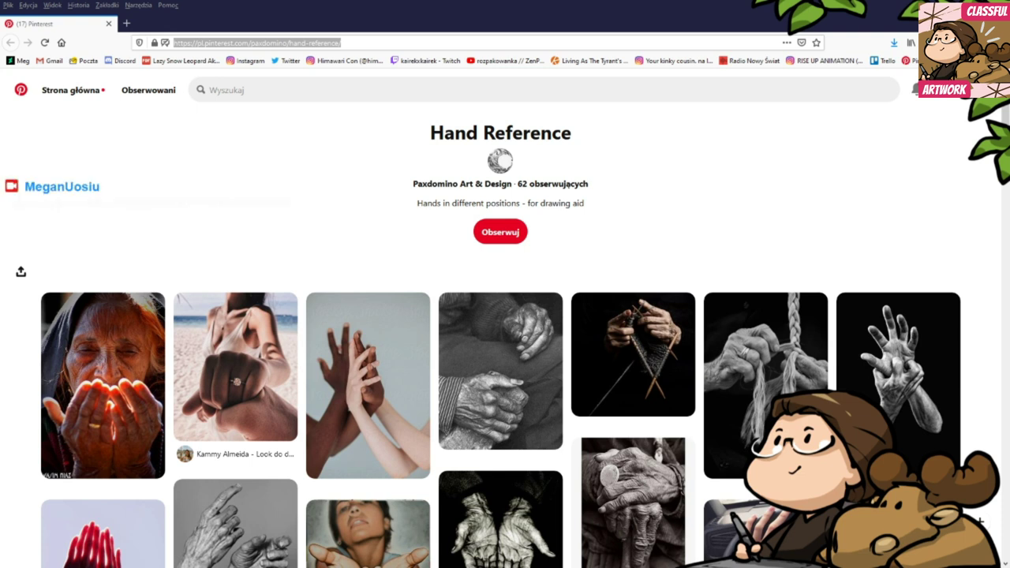
{"action": "mouse_move", "coordinate": [340, 23]}
{"action": "left_mouse_down"}
{"action": "mouse_move", "coordinate": [403, 53]}
{"action": "mouse_move", "coordinate": [818, 166]}
{"action": "mouse_move", "coordinate": [1009, 205]}
{"action": "left_mouse_up"}
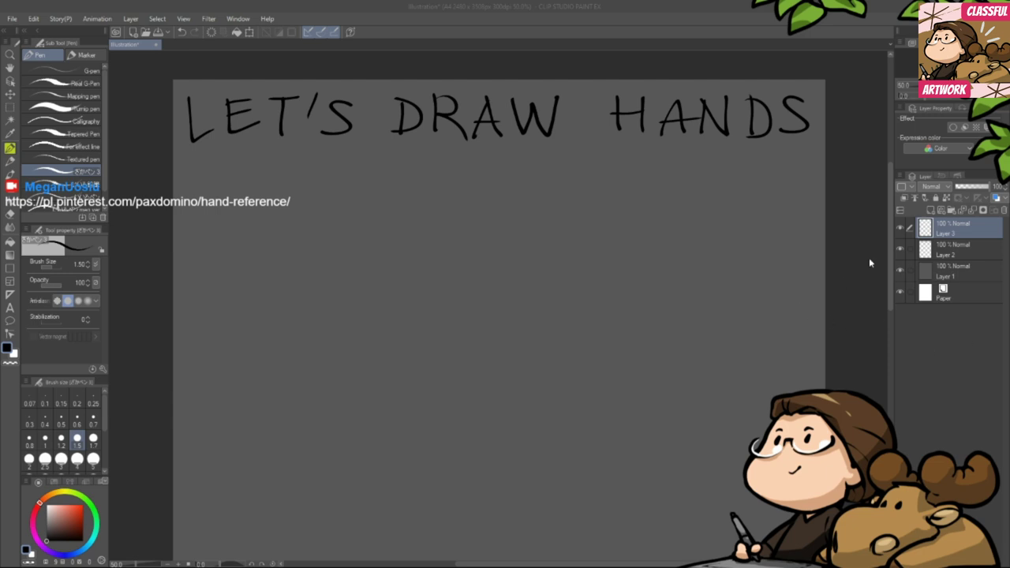
- Draw small four-pointed sparkles around the title, between its words and below its two ends
{"action": "left_click", "coordinate": [829, 335]}
{"action": "left_click_drag", "start_coordinate": [672, 352], "coordinate": [672, 366]}
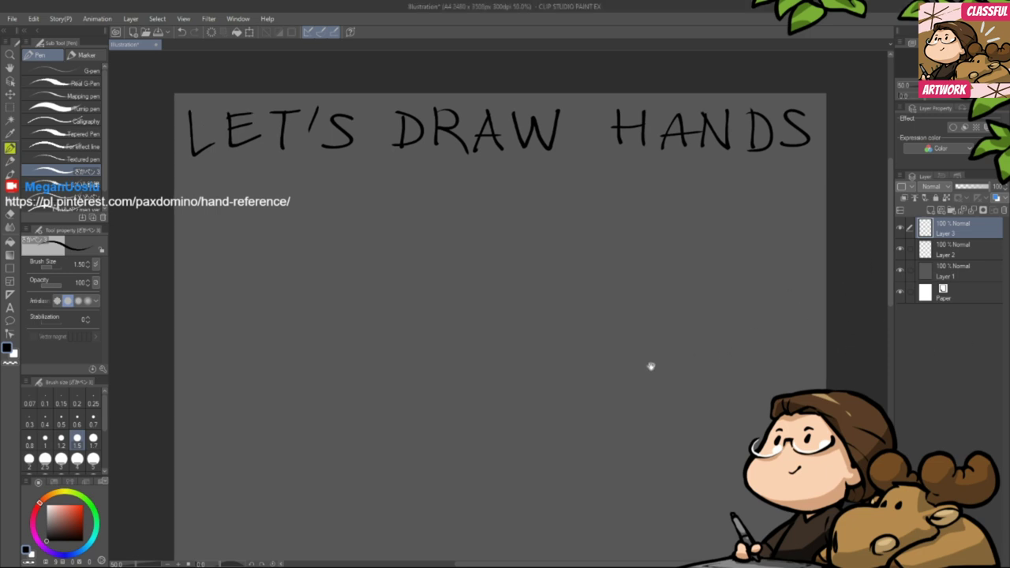
{"action": "left_click_drag", "start_coordinate": [376, 323], "coordinate": [389, 301]}
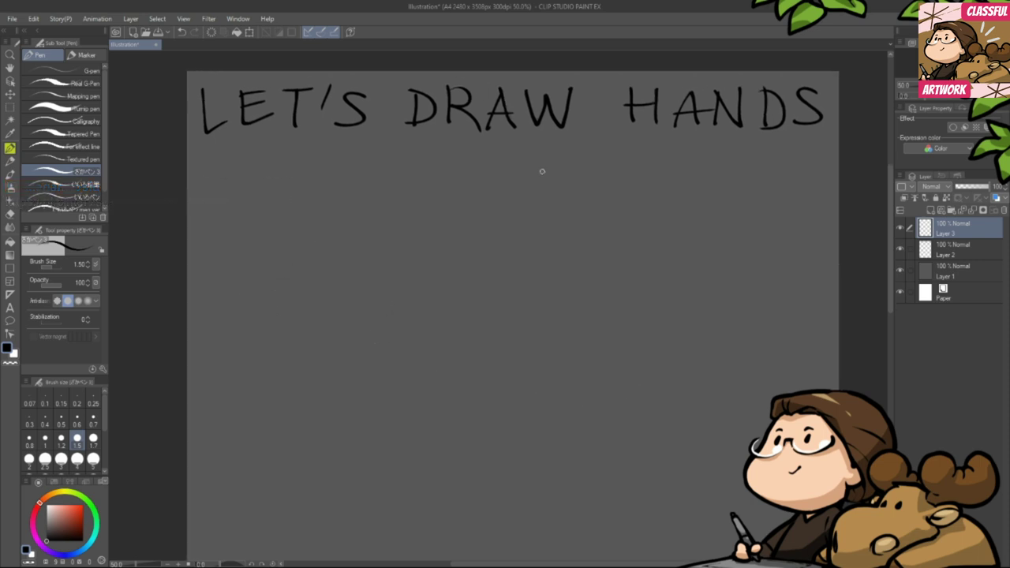
{"action": "left_click_drag", "start_coordinate": [816, 136], "coordinate": [820, 149]}
{"action": "mouse_move", "coordinate": [197, 140]}
{"action": "left_mouse_down"}
{"action": "mouse_move", "coordinate": [200, 156]}
{"action": "mouse_move", "coordinate": [190, 151]}
{"action": "mouse_move", "coordinate": [197, 142]}
{"action": "left_mouse_up"}
{"action": "mouse_move", "coordinate": [378, 85]}
{"action": "left_mouse_down"}
{"action": "mouse_move", "coordinate": [386, 74]}
{"action": "mouse_move", "coordinate": [395, 84]}
{"action": "mouse_move", "coordinate": [387, 93]}
{"action": "mouse_move", "coordinate": [378, 83]}
{"action": "left_mouse_up"}
{"action": "mouse_move", "coordinate": [603, 82]}
{"action": "left_mouse_down"}
{"action": "mouse_move", "coordinate": [620, 82]}
{"action": "mouse_move", "coordinate": [602, 82]}
{"action": "mouse_move", "coordinate": [588, 93]}
{"action": "mouse_move", "coordinate": [595, 100]}
{"action": "mouse_move", "coordinate": [595, 87]}
{"action": "left_mouse_up"}
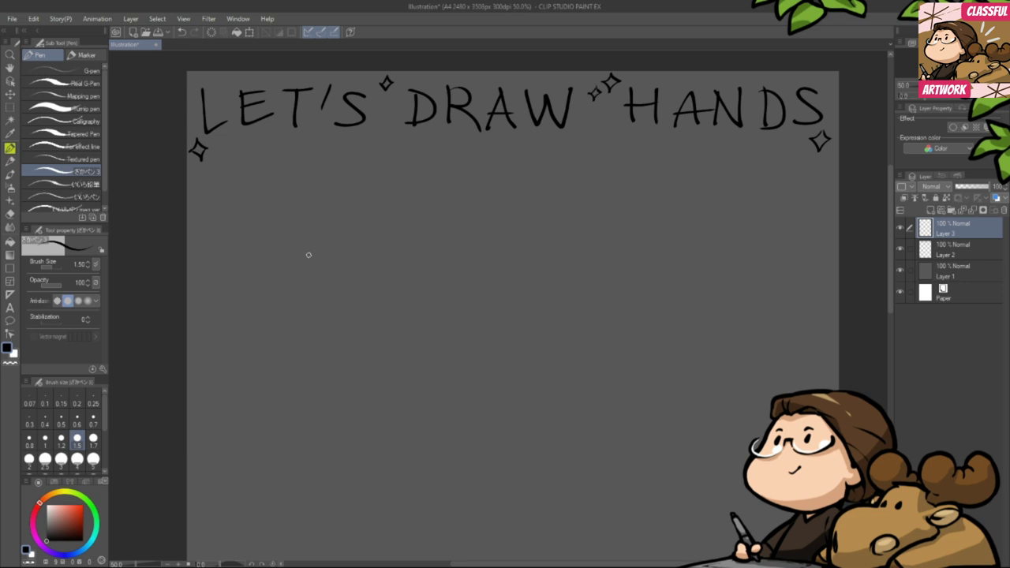
- Set the expression colour of Layer 3 to Monochrome
{"action": "scroll", "coordinate": [107, 193], "scroll_direction": "down", "scroll_amount": 1}
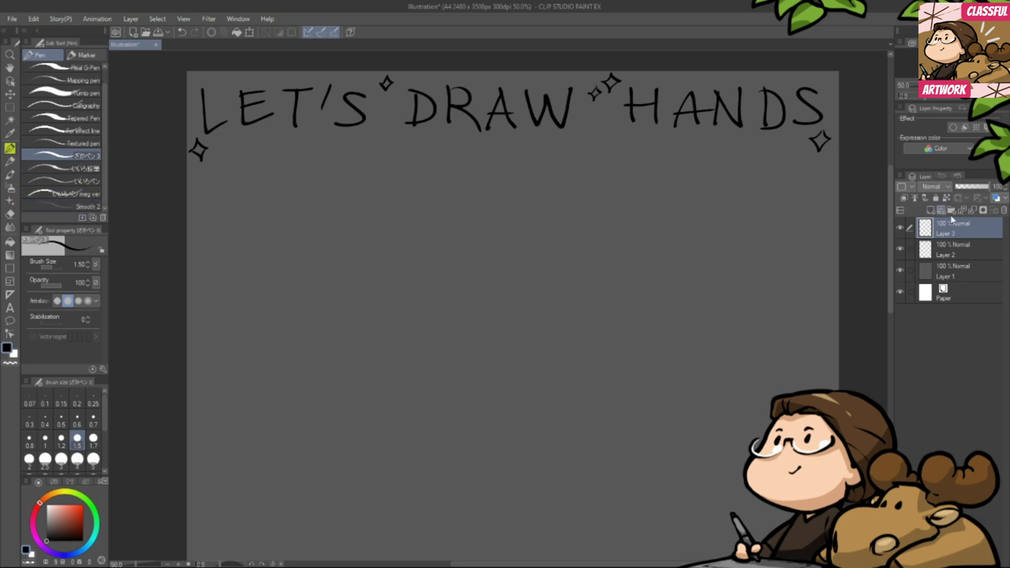
{"action": "left_click", "coordinate": [953, 151]}
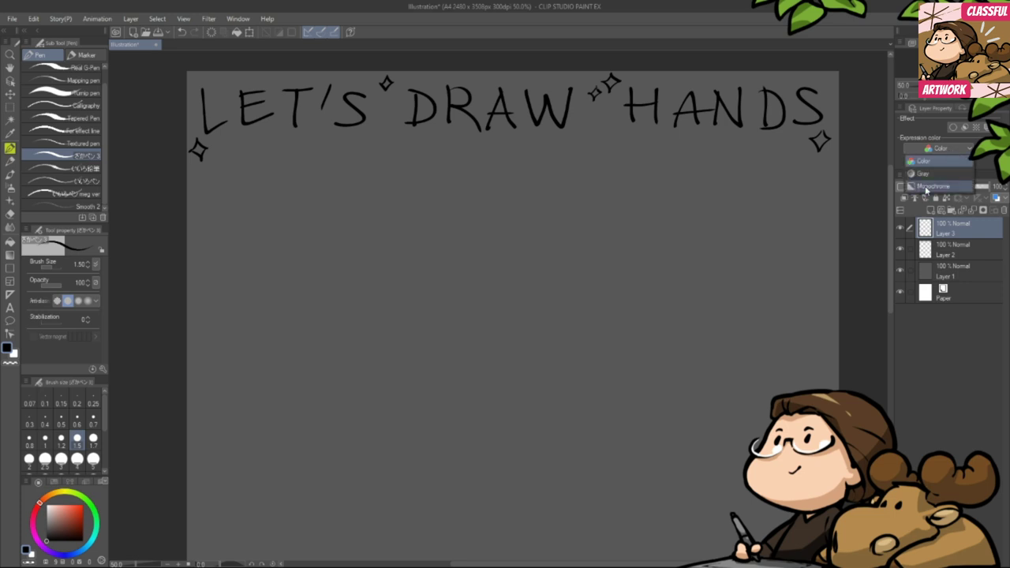
{"action": "left_click", "coordinate": [940, 185]}
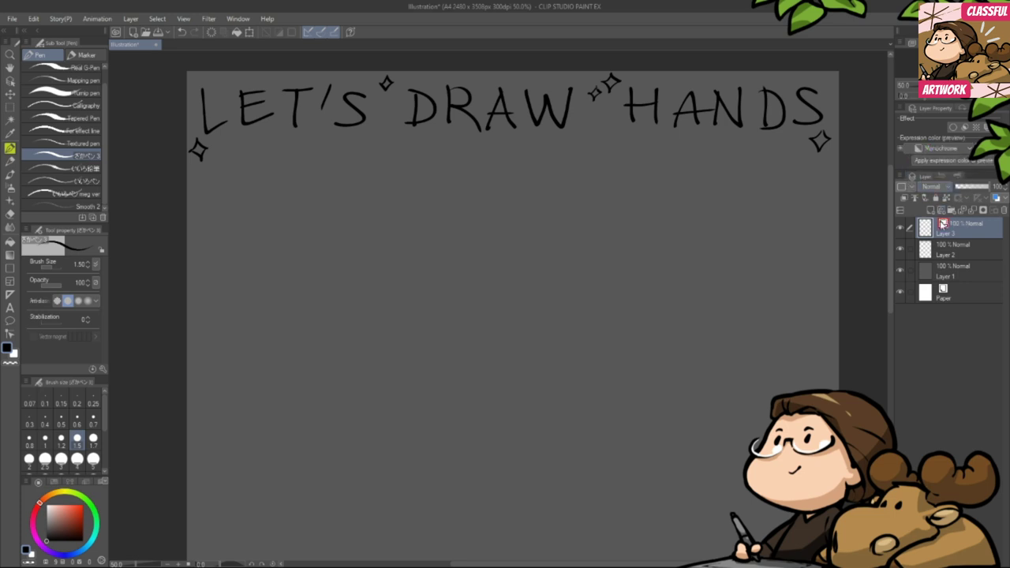
- Sketch a square in the page's left half below the title, discarding the first trial stroke
{"action": "left_click_drag", "start_coordinate": [267, 224], "coordinate": [246, 268]}
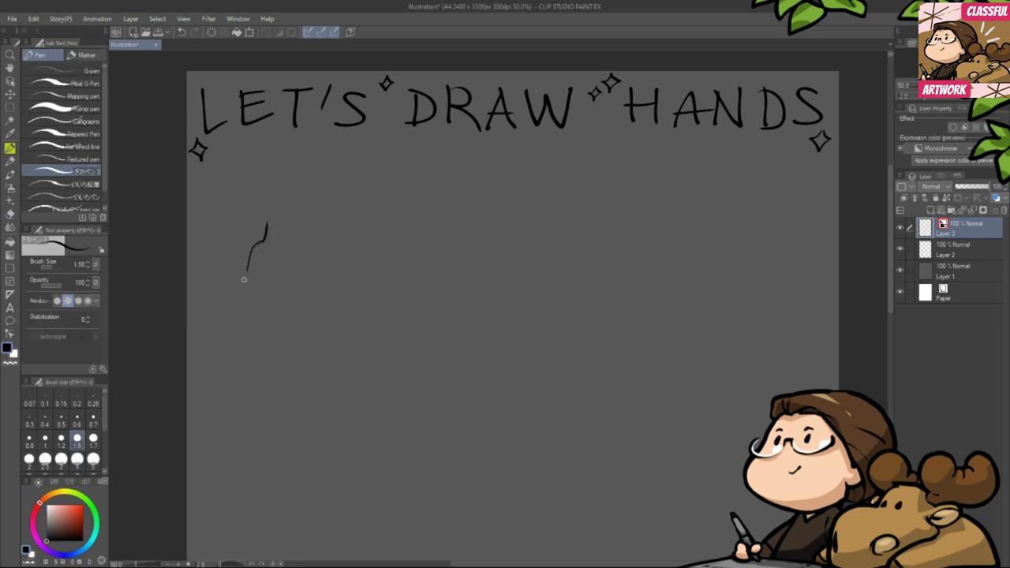
{"action": "key", "text": "ctrl+z"}
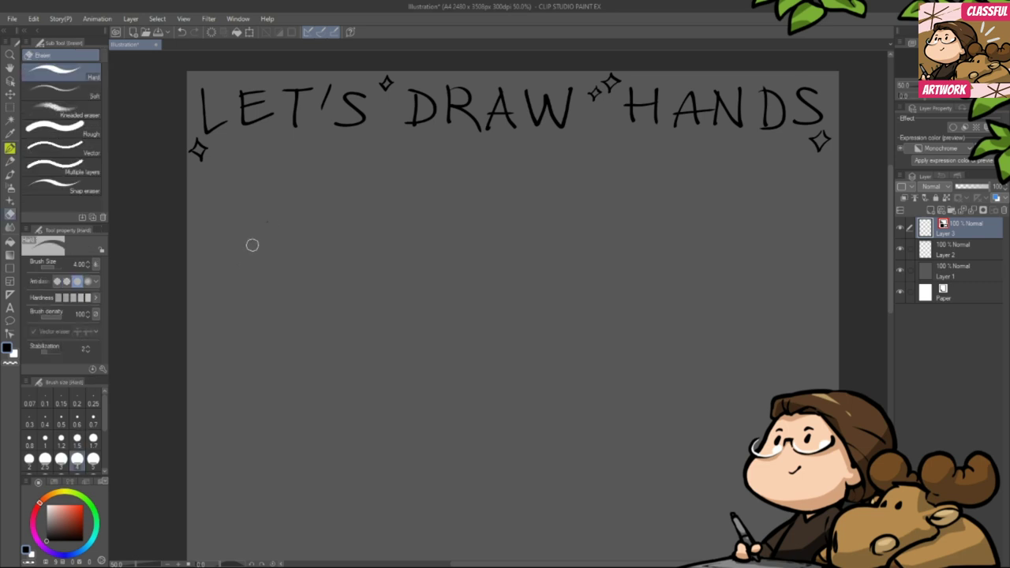
{"action": "left_click_drag", "start_coordinate": [300, 216], "coordinate": [299, 264]}
{"action": "mouse_move", "coordinate": [296, 192]}
{"action": "left_mouse_down"}
{"action": "mouse_move", "coordinate": [380, 193]}
{"action": "mouse_move", "coordinate": [373, 246]}
{"action": "left_mouse_up"}
{"action": "left_click_drag", "start_coordinate": [299, 272], "coordinate": [374, 275]}
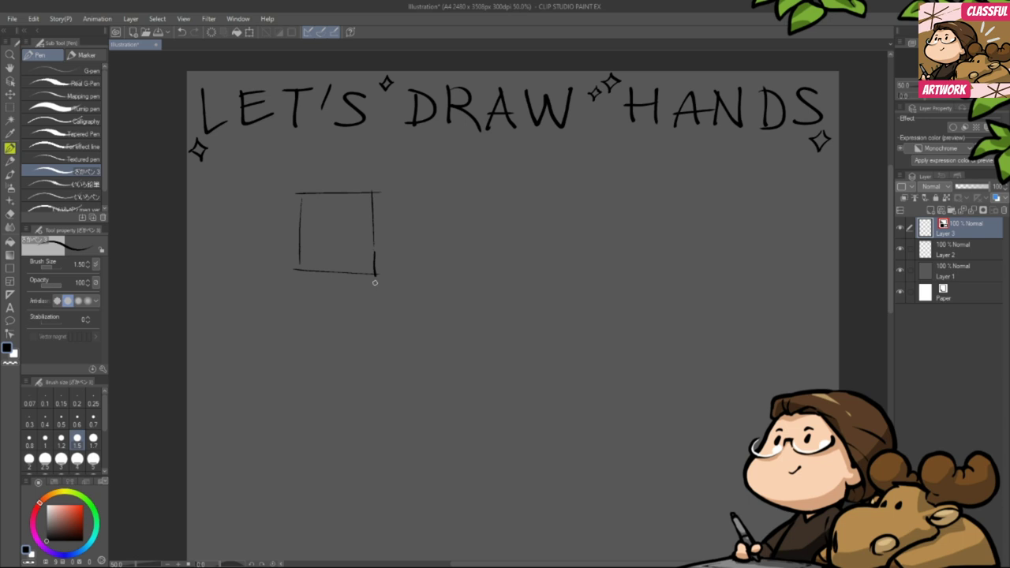
- Erase the square's slanted lower edge and redraw it as a level line
{"action": "key", "text": "e"}
{"action": "mouse_move", "coordinate": [300, 270]}
{"action": "left_mouse_down"}
{"action": "mouse_move", "coordinate": [323, 279]}
{"action": "mouse_move", "coordinate": [380, 269]}
{"action": "mouse_move", "coordinate": [328, 267]}
{"action": "mouse_move", "coordinate": [377, 270]}
{"action": "left_mouse_up"}
{"action": "key", "text": "p"}
{"action": "key", "text": "e"}
{"action": "key", "text": "p"}
- Sketch a second square of the same size directly beneath the first, sharing its lower edge
{"action": "mouse_move", "coordinate": [299, 276]}
{"action": "left_mouse_down"}
{"action": "mouse_move", "coordinate": [299, 348]}
{"action": "mouse_move", "coordinate": [371, 350]}
{"action": "left_mouse_up"}
{"action": "left_click_drag", "start_coordinate": [373, 273], "coordinate": [374, 347]}
{"action": "key", "text": "e"}
{"action": "left_click_drag", "start_coordinate": [289, 347], "coordinate": [377, 341]}
{"action": "key", "text": "p"}
{"action": "key", "text": "e"}
{"action": "key", "text": "p"}
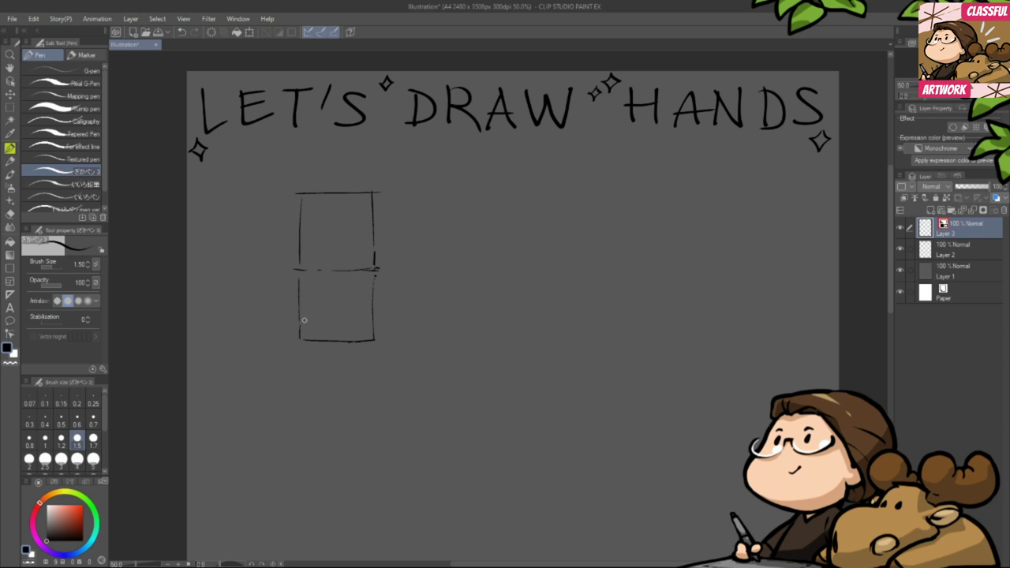
- Clean up the stacked squares by erasing and redrawing the left edge, the middle-line junction and the lower-left corner
{"action": "left_click_drag", "start_coordinate": [301, 270], "coordinate": [306, 338]}
{"action": "key", "text": "e"}
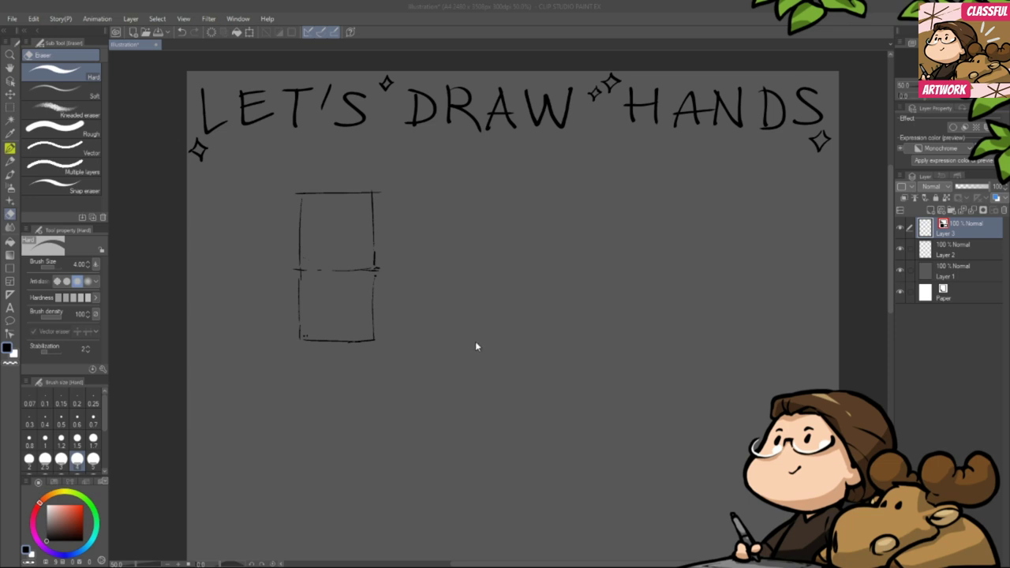
{"action": "key", "text": "p"}
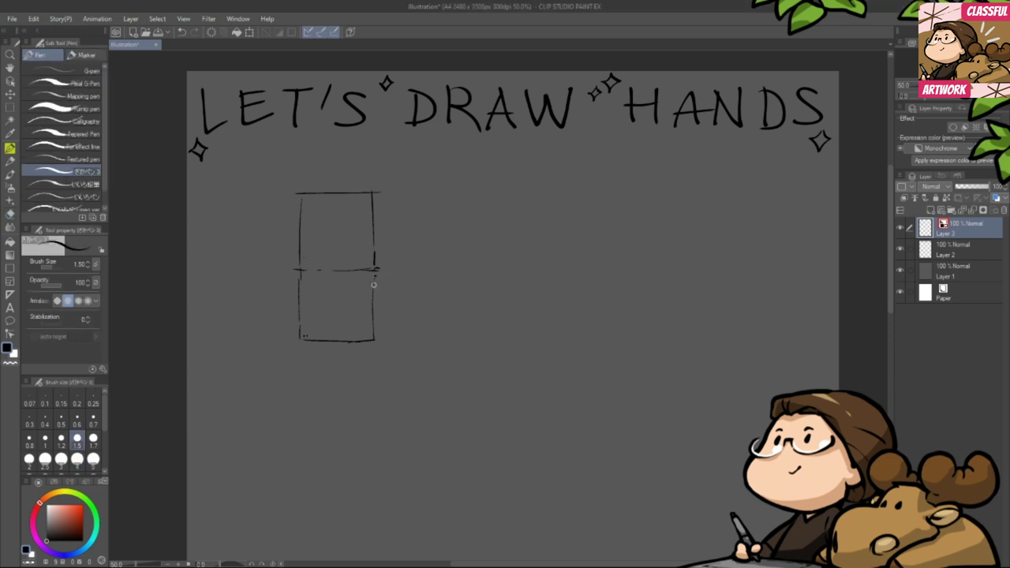
{"action": "key", "text": "e"}
{"action": "key", "text": "p"}
{"action": "key", "text": "e"}
{"action": "key", "text": "p"}
{"action": "key", "text": "e"}
{"action": "key", "text": "p"}
{"action": "key", "text": "e"}
{"action": "key", "text": "p"}
{"action": "key", "text": "e"}
{"action": "left_click_drag", "start_coordinate": [302, 333], "coordinate": [311, 340]}
{"action": "key", "text": "p"}
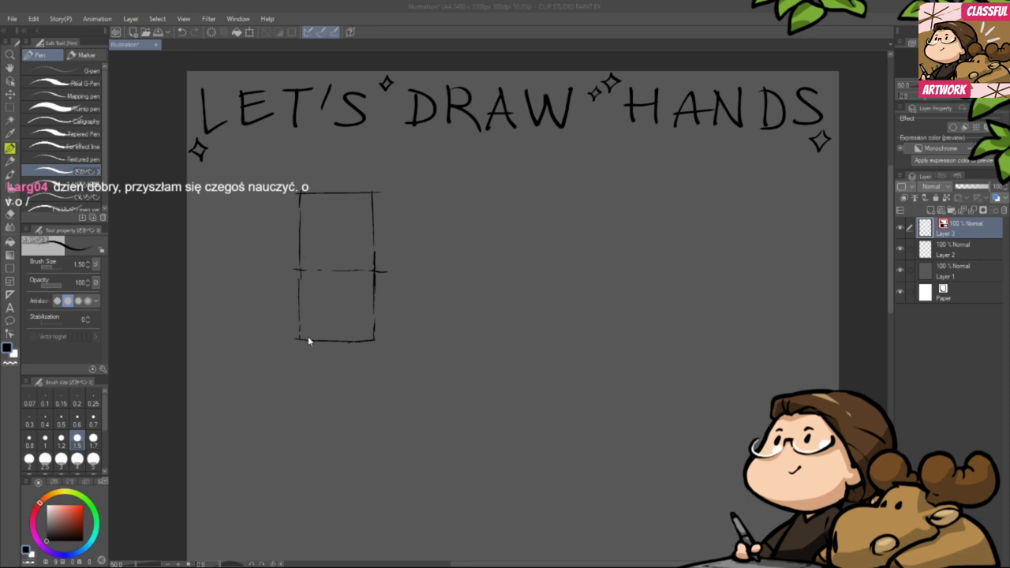
- Extend the lower square's two side edges slightly past its bottom corners
{"action": "left_click_drag", "start_coordinate": [299, 332], "coordinate": [299, 350]}
{"action": "left_click_drag", "start_coordinate": [375, 332], "coordinate": [375, 349]}
{"action": "key", "text": "e"}
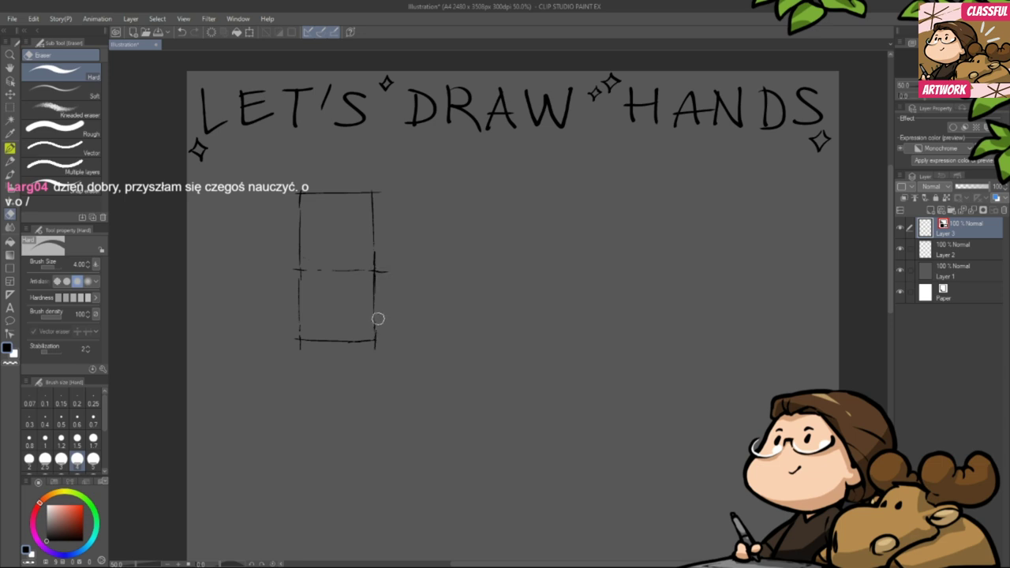
{"action": "key", "text": "p"}
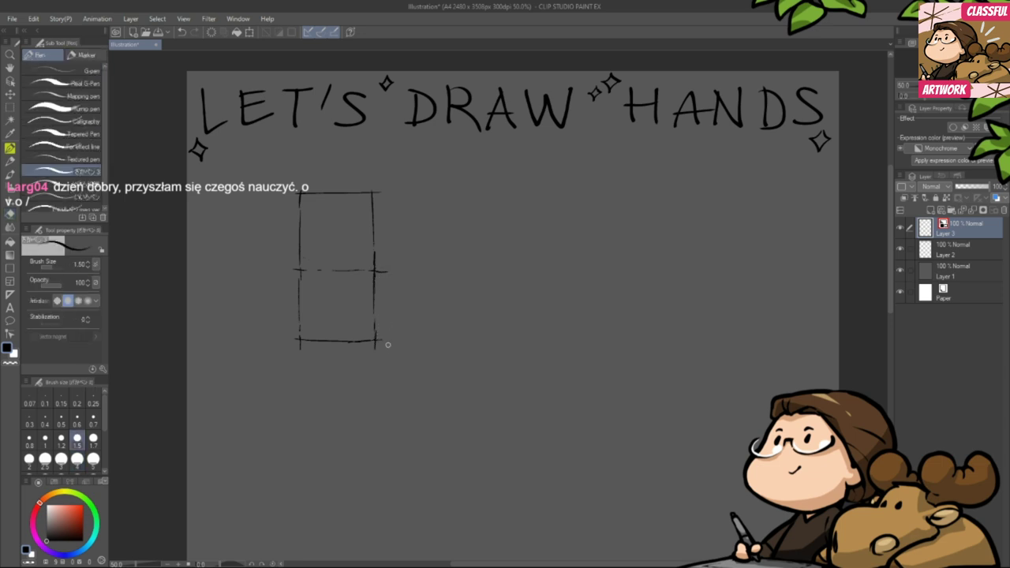
{"action": "mouse_move", "coordinate": [448, 396]}
{"action": "left_mouse_down"}
{"action": "mouse_move", "coordinate": [437, 395]}
{"action": "mouse_move", "coordinate": [444, 400]}
{"action": "left_mouse_up"}
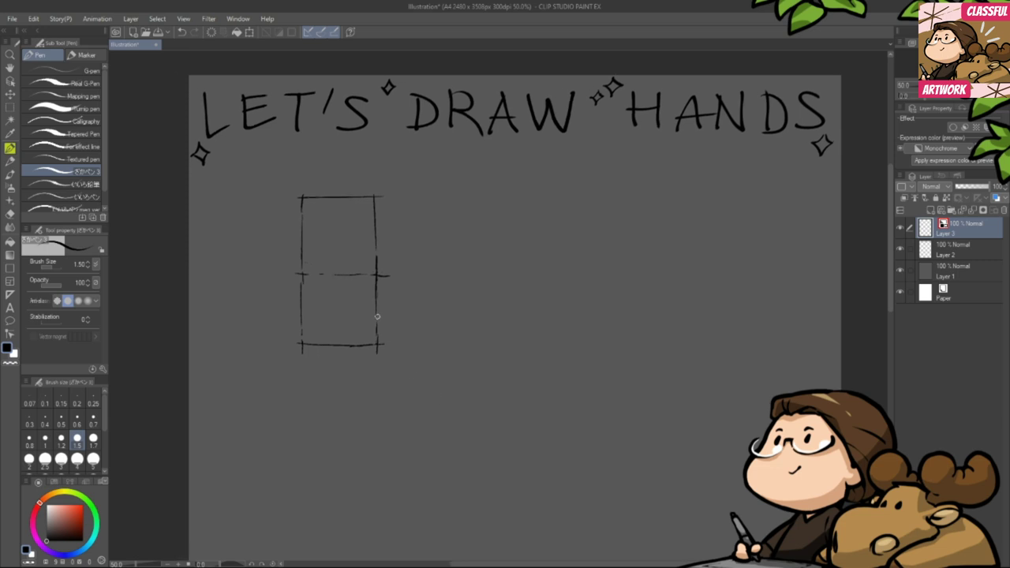
- Sketch a curved guide stroke in the upper square and the jointed bones of the leftmost finger in the lower square
{"action": "left_click_drag", "start_coordinate": [312, 200], "coordinate": [303, 239]}
{"action": "key", "text": "e"}
{"action": "key", "text": "p"}
{"action": "left_click_drag", "start_coordinate": [303, 278], "coordinate": [311, 339]}
{"action": "key", "text": "e"}
{"action": "key", "text": "p"}
{"action": "left_click_drag", "start_coordinate": [314, 264], "coordinate": [312, 301]}
{"action": "key", "text": "e"}
{"action": "key", "text": "p"}
{"action": "key", "text": "e"}
{"action": "key", "text": "p"}
- Sketch the jointed bones of the second and third fingers side by side in the lower square
{"action": "left_click_drag", "start_coordinate": [321, 276], "coordinate": [325, 323]}
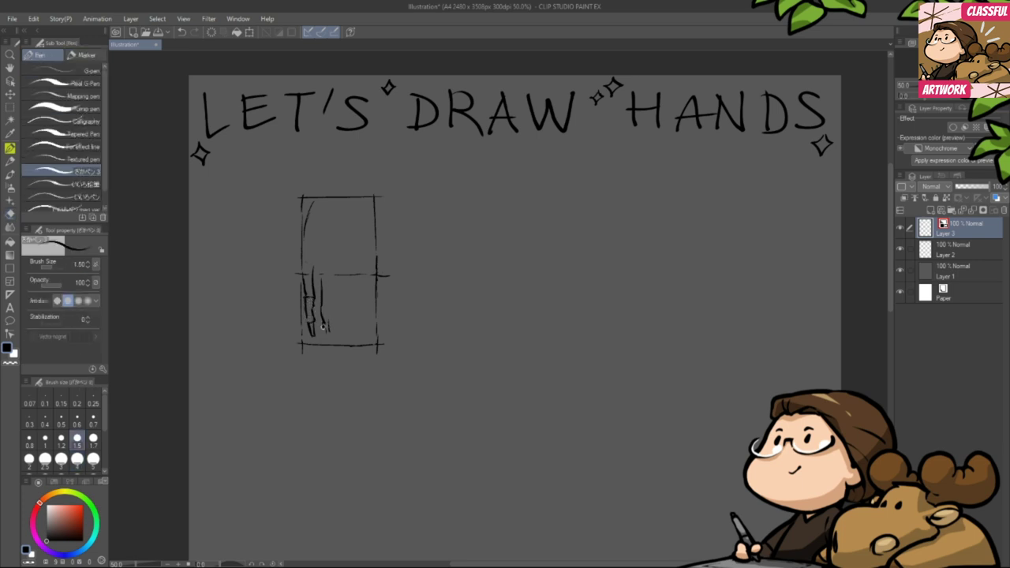
{"action": "key", "text": "e"}
{"action": "left_click_drag", "start_coordinate": [325, 326], "coordinate": [329, 341]}
{"action": "key", "text": "p"}
{"action": "left_click_drag", "start_coordinate": [342, 300], "coordinate": [350, 348]}
{"action": "left_click_drag", "start_coordinate": [342, 274], "coordinate": [344, 303]}
{"action": "key", "text": "e"}
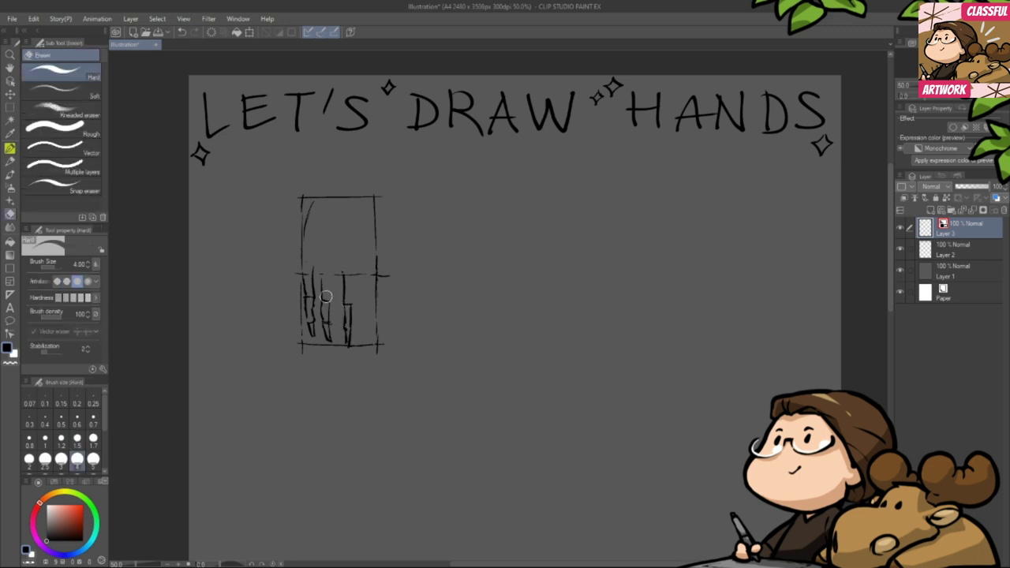
{"action": "key", "text": "p"}
{"action": "mouse_move", "coordinate": [323, 267]}
{"action": "left_mouse_down"}
{"action": "mouse_move", "coordinate": [325, 293]}
{"action": "mouse_move", "coordinate": [353, 273]}
{"action": "left_mouse_up"}
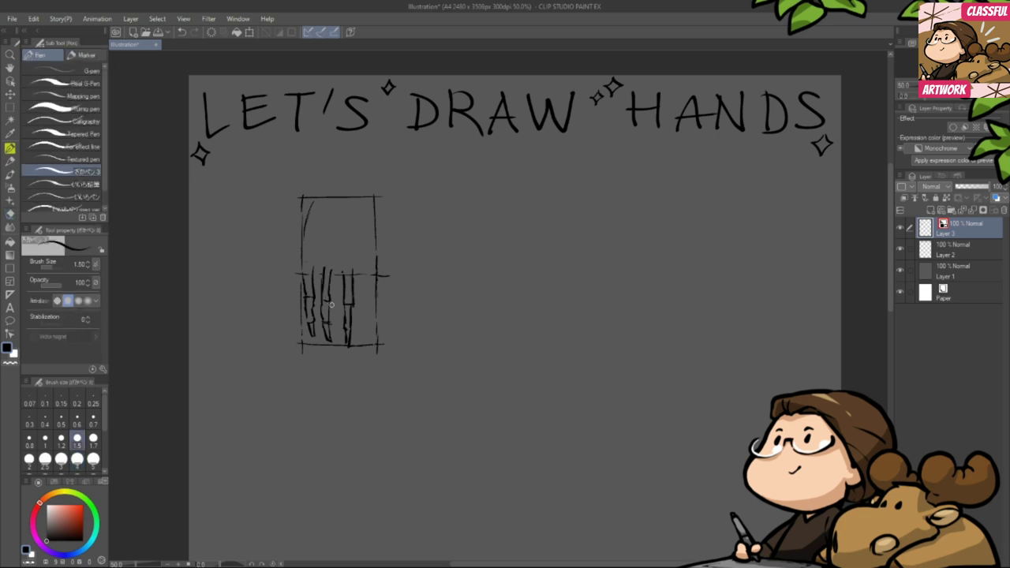
- Sketch the bones of the fourth finger along the lower square's right edge, cleaning up its joints
{"action": "key", "text": "e"}
{"action": "mouse_move", "coordinate": [326, 312]}
{"action": "left_mouse_down"}
{"action": "mouse_move", "coordinate": [331, 326]}
{"action": "mouse_move", "coordinate": [321, 299]}
{"action": "mouse_move", "coordinate": [322, 323]}
{"action": "mouse_move", "coordinate": [369, 325]}
{"action": "mouse_move", "coordinate": [370, 338]}
{"action": "mouse_move", "coordinate": [368, 321]}
{"action": "mouse_move", "coordinate": [365, 328]}
{"action": "left_mouse_up"}
{"action": "key", "text": "p"}
{"action": "key", "text": "e"}
{"action": "key", "text": "p"}
{"action": "key", "text": "e"}
{"action": "key", "text": "p"}
{"action": "mouse_move", "coordinate": [368, 300]}
{"action": "left_mouse_down"}
{"action": "mouse_move", "coordinate": [368, 324]}
{"action": "mouse_move", "coordinate": [366, 287]}
{"action": "mouse_move", "coordinate": [364, 310]}
{"action": "left_mouse_up"}
{"action": "key", "text": "e"}
{"action": "key", "text": "p"}
{"action": "left_click_drag", "start_coordinate": [370, 272], "coordinate": [369, 309]}
{"action": "key", "text": "e"}
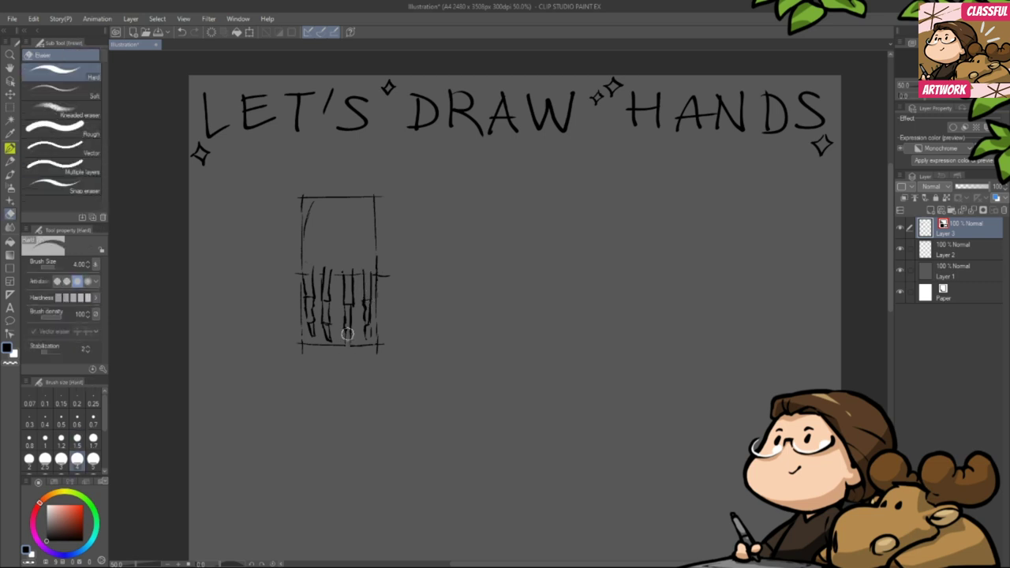
- Refine the fingertip bones and joints of the four fingers, alternating erasing and redrawing near the lower square's bottom edge
{"action": "key", "text": "p"}
{"action": "key", "text": "e"}
{"action": "key", "text": "p"}
{"action": "key", "text": "e"}
{"action": "key", "text": "p"}
{"action": "key", "text": "e"}
{"action": "key", "text": "p"}
{"action": "key", "text": "e"}
{"action": "key", "text": "p"}
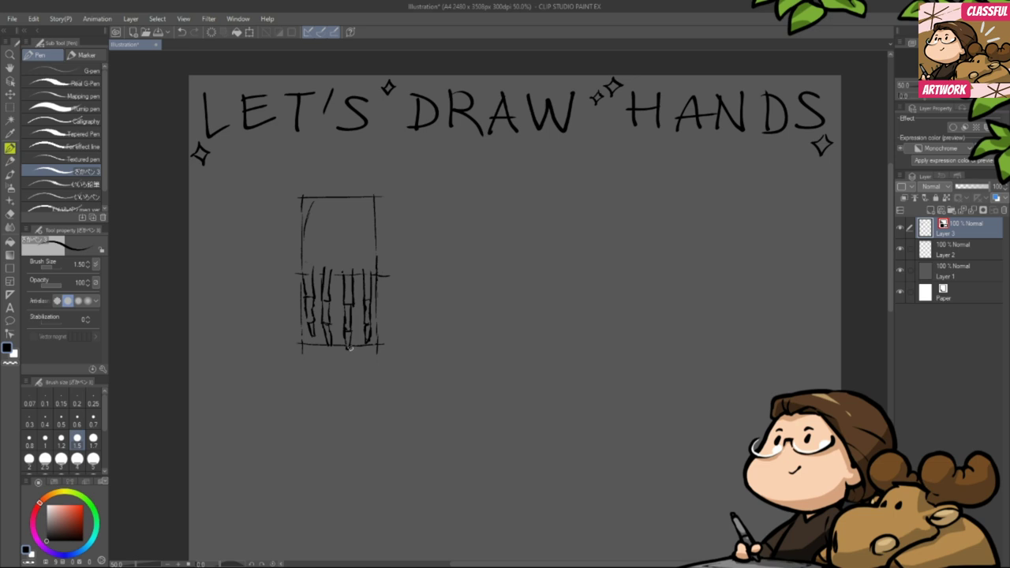
{"action": "key", "text": "e"}
{"action": "key", "text": "p"}
- Draw the palm bones of the two middle fingers up through the upper square
{"action": "mouse_move", "coordinate": [344, 273]}
{"action": "left_mouse_down"}
{"action": "mouse_move", "coordinate": [351, 268]}
{"action": "mouse_move", "coordinate": [333, 271]}
{"action": "mouse_move", "coordinate": [334, 208]}
{"action": "mouse_move", "coordinate": [331, 251]}
{"action": "mouse_move", "coordinate": [342, 209]}
{"action": "mouse_move", "coordinate": [345, 257]}
{"action": "left_mouse_up"}
{"action": "key", "text": "e"}
{"action": "key", "text": "p"}
{"action": "key", "text": "e"}
{"action": "key", "text": "p"}
{"action": "left_click_drag", "start_coordinate": [344, 221], "coordinate": [350, 266]}
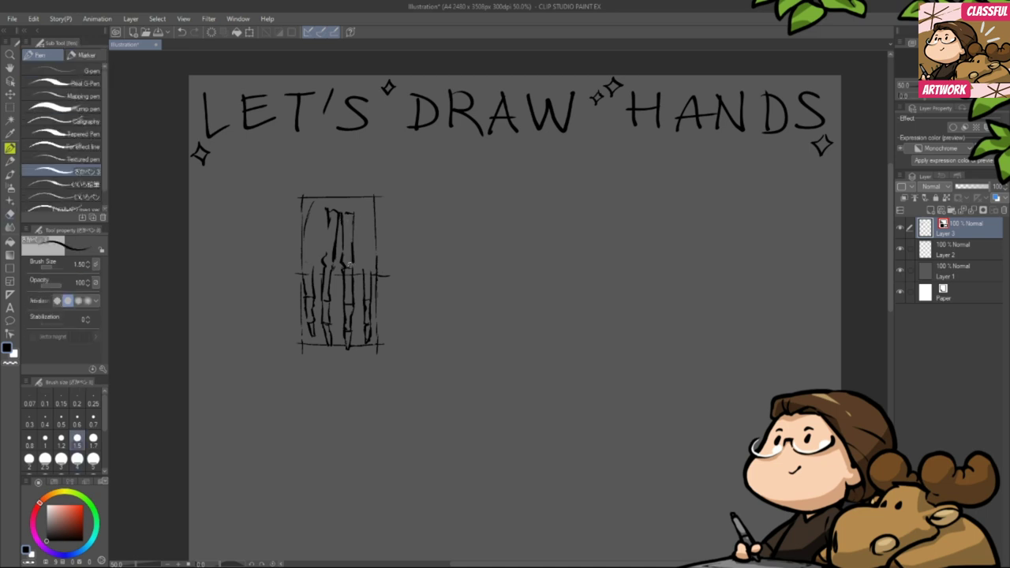
- Add the palm bones of the two outer fingers, fanning from the wrist to the knuckles in the upper square
{"action": "left_click_drag", "start_coordinate": [354, 219], "coordinate": [363, 269]}
{"action": "key", "text": "p"}
{"action": "mouse_move", "coordinate": [371, 267]}
{"action": "left_mouse_down"}
{"action": "mouse_move", "coordinate": [362, 220]}
{"action": "mouse_move", "coordinate": [369, 246]}
{"action": "mouse_move", "coordinate": [307, 249]}
{"action": "mouse_move", "coordinate": [327, 214]}
{"action": "mouse_move", "coordinate": [301, 258]}
{"action": "left_mouse_up"}
{"action": "key", "text": "e"}
{"action": "key", "text": "p"}
{"action": "mouse_move", "coordinate": [329, 222]}
{"action": "left_mouse_down"}
{"action": "mouse_move", "coordinate": [326, 263]}
{"action": "mouse_move", "coordinate": [323, 231]}
{"action": "mouse_move", "coordinate": [315, 261]}
{"action": "mouse_move", "coordinate": [308, 247]}
{"action": "left_mouse_up"}
{"action": "key", "text": "e"}
{"action": "key", "text": "p"}
{"action": "key", "text": "e"}
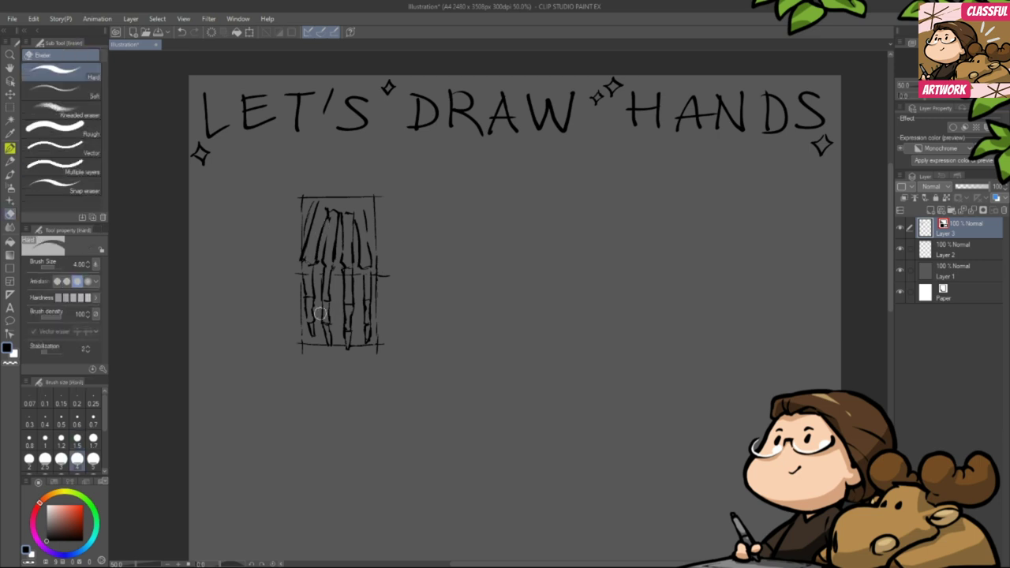
{"action": "key", "text": "p"}
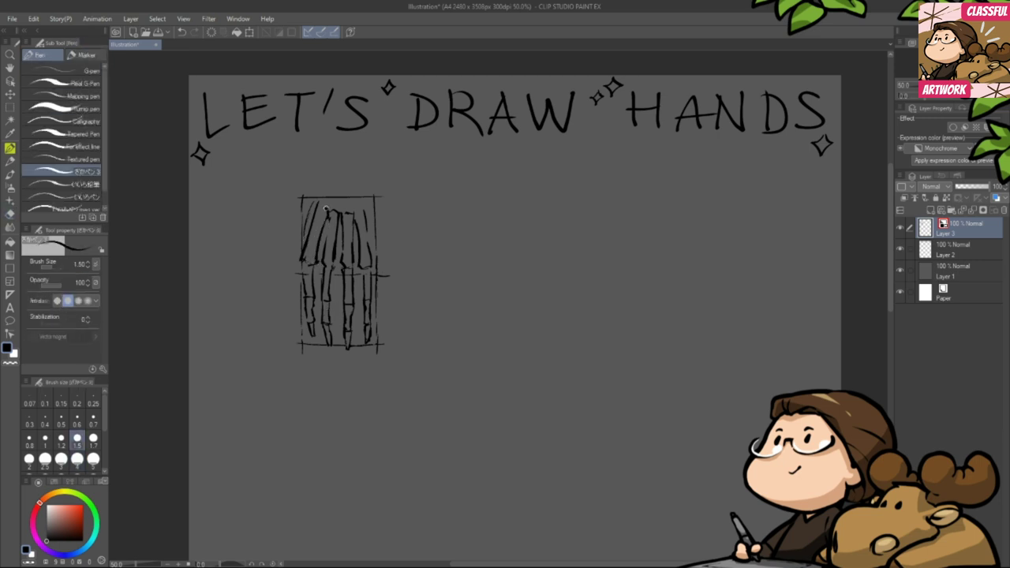
- Sketch the wrist outline and the two forearm bones above the upper square
{"action": "left_click_drag", "start_coordinate": [319, 203], "coordinate": [336, 184]}
{"action": "key", "text": "e"}
{"action": "key", "text": "p"}
{"action": "mouse_move", "coordinate": [317, 164]}
{"action": "left_mouse_down"}
{"action": "mouse_move", "coordinate": [328, 174]}
{"action": "mouse_move", "coordinate": [326, 149]}
{"action": "mouse_move", "coordinate": [317, 169]}
{"action": "mouse_move", "coordinate": [328, 166]}
{"action": "mouse_move", "coordinate": [334, 185]}
{"action": "left_mouse_up"}
{"action": "key", "text": "e"}
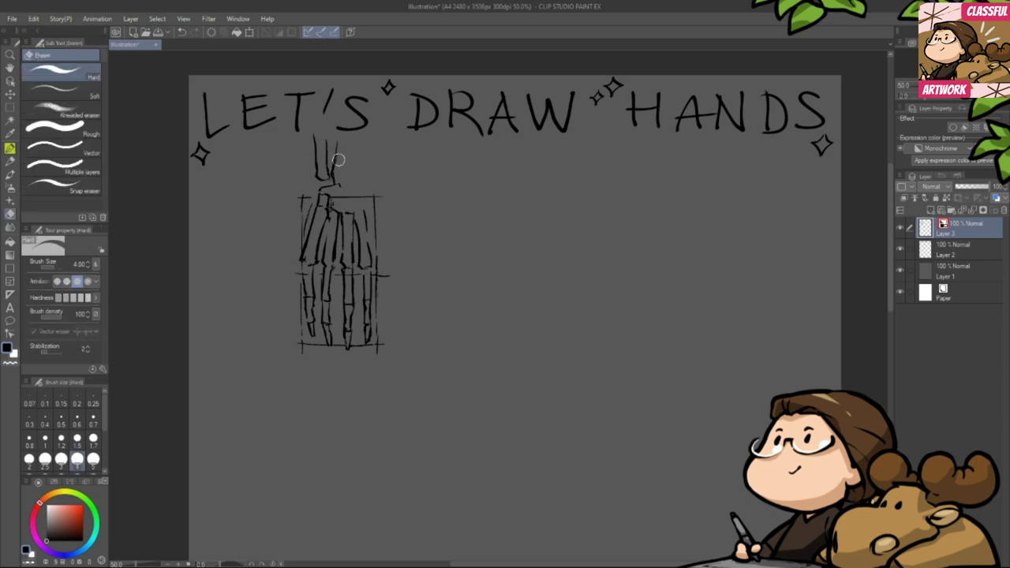
{"action": "key", "text": "p"}
{"action": "mouse_move", "coordinate": [368, 140]}
{"action": "left_mouse_down"}
{"action": "mouse_move", "coordinate": [361, 186]}
{"action": "mouse_move", "coordinate": [361, 138]}
{"action": "mouse_move", "coordinate": [364, 189]}
{"action": "left_mouse_up"}
{"action": "key", "text": "e"}
{"action": "key", "text": "p"}
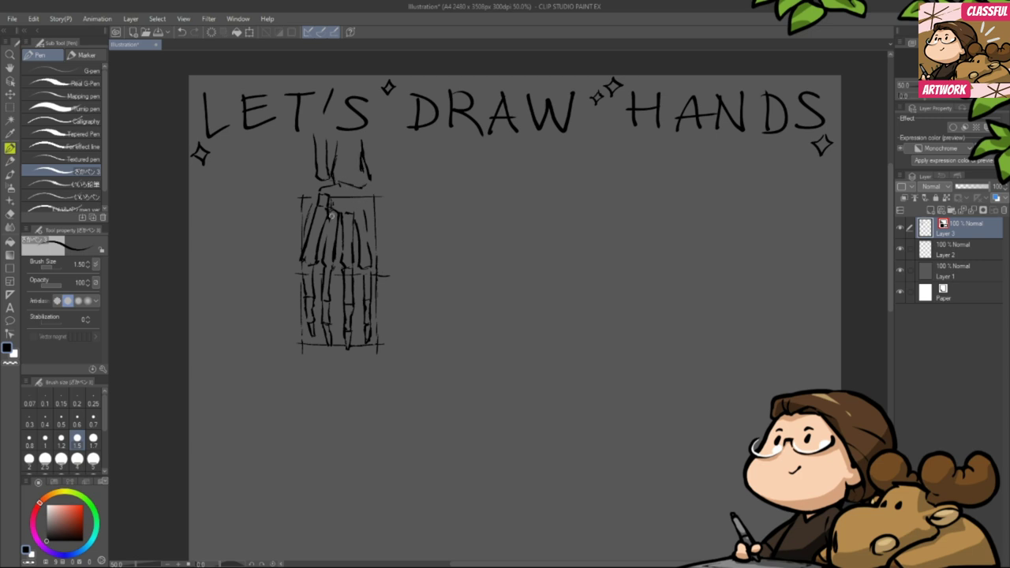
- Draw the thumb's jointed bones slanting outward from the wrist and reshape the wrist end of the thumb-side forearm bone
{"action": "mouse_move", "coordinate": [325, 185]}
{"action": "left_mouse_down"}
{"action": "mouse_move", "coordinate": [365, 189]}
{"action": "mouse_move", "coordinate": [379, 202]}
{"action": "mouse_move", "coordinate": [375, 217]}
{"action": "mouse_move", "coordinate": [399, 236]}
{"action": "mouse_move", "coordinate": [414, 276]}
{"action": "left_mouse_up"}
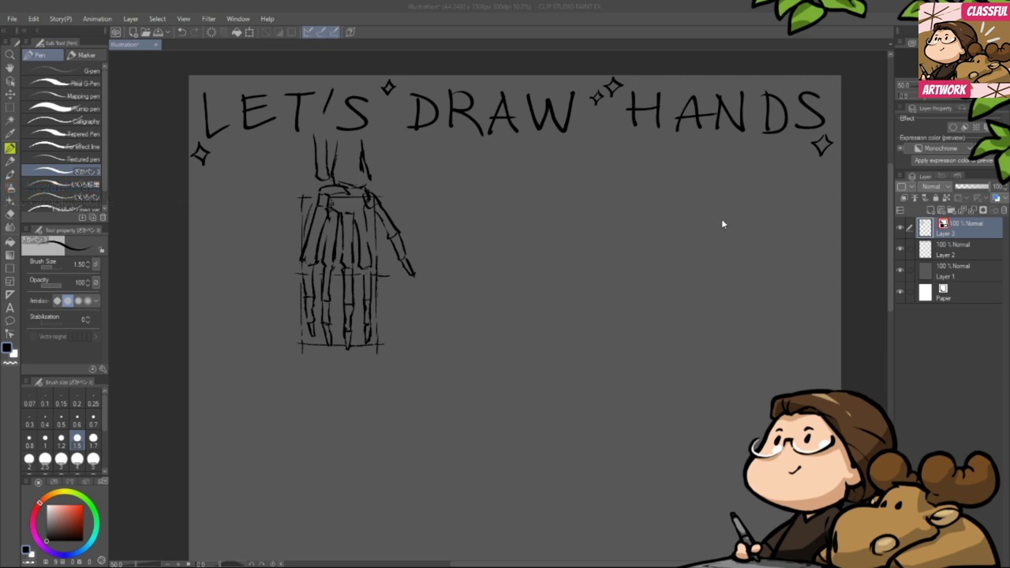
{"action": "left_click_drag", "start_coordinate": [517, 353], "coordinate": [542, 368]}
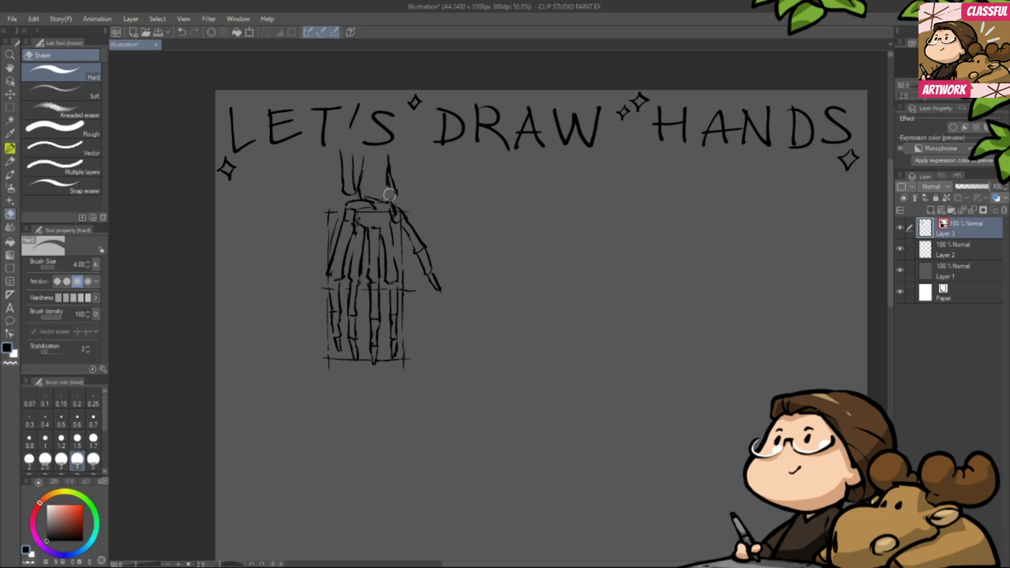
{"action": "left_click_drag", "start_coordinate": [393, 187], "coordinate": [394, 199]}
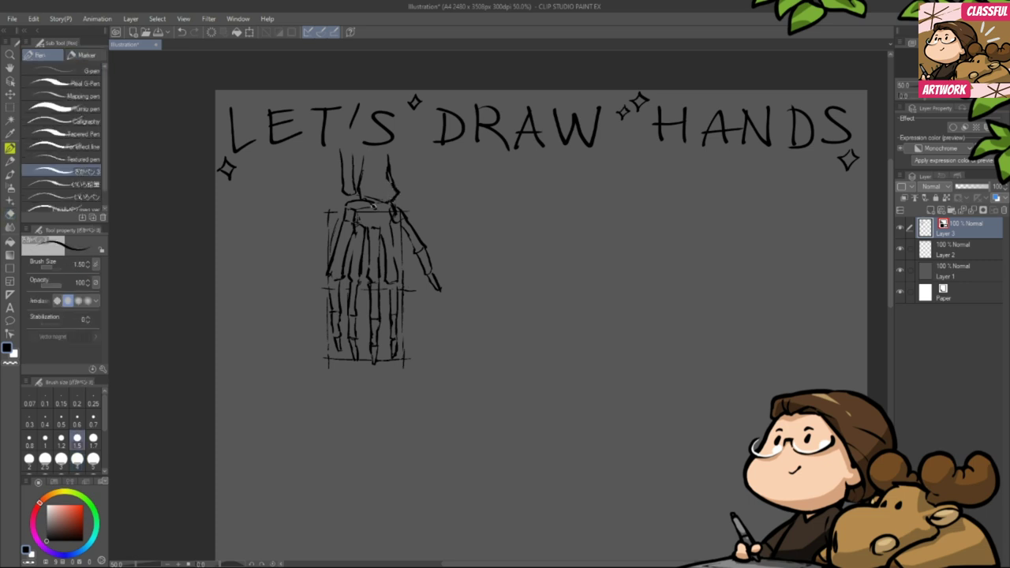
- Draw the small wrist bones between the forearm and palm bones, erasing and redrawing those at the thumb's base
{"action": "mouse_move", "coordinate": [368, 208]}
{"action": "left_mouse_down"}
{"action": "mouse_move", "coordinate": [367, 227]}
{"action": "mouse_move", "coordinate": [381, 210]}
{"action": "mouse_move", "coordinate": [367, 225]}
{"action": "left_mouse_up"}
{"action": "key", "text": "e"}
{"action": "key", "text": "p"}
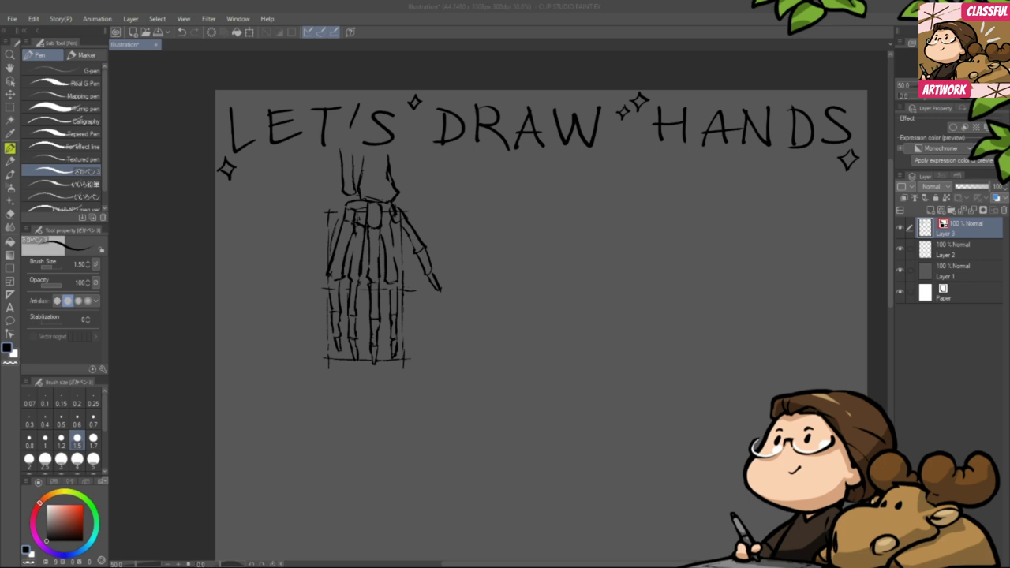
{"action": "left_click", "coordinate": [163, 263]}
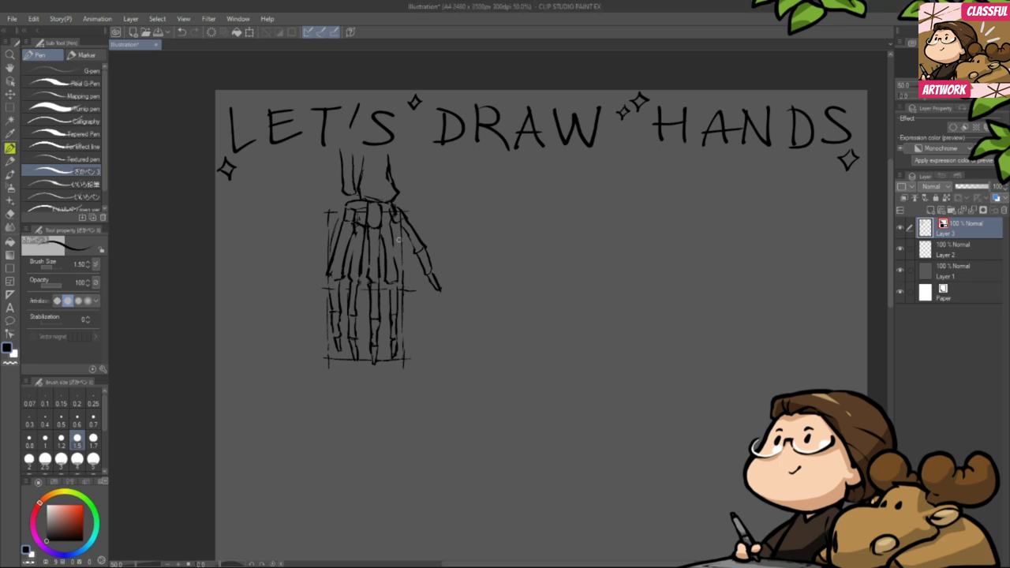
{"action": "left_click_drag", "start_coordinate": [399, 240], "coordinate": [411, 254]}
{"action": "key", "text": "e"}
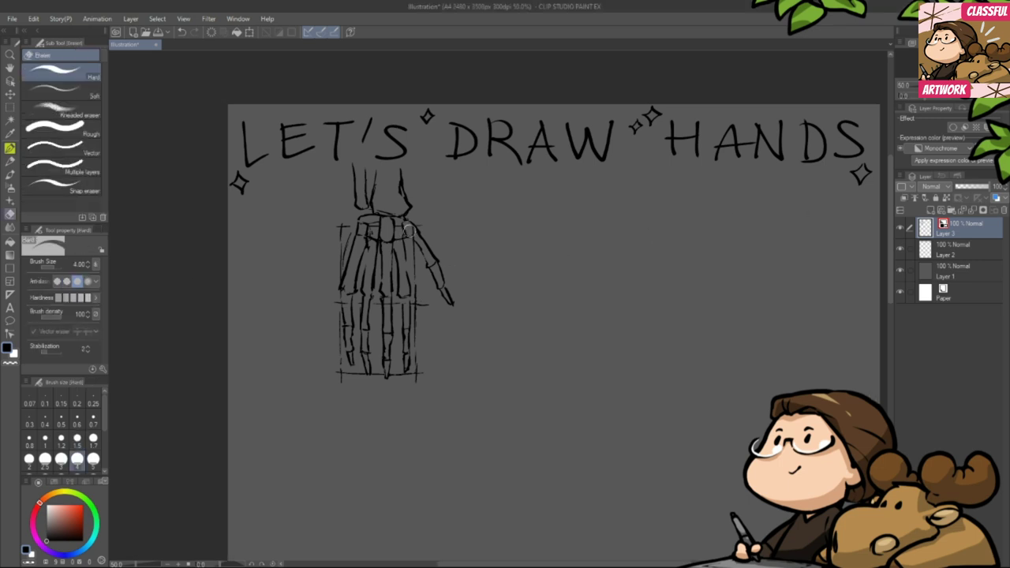
{"action": "key", "text": "p"}
{"action": "key", "text": "e"}
{"action": "left_click_drag", "start_coordinate": [409, 224], "coordinate": [402, 220]}
{"action": "key", "text": "p"}
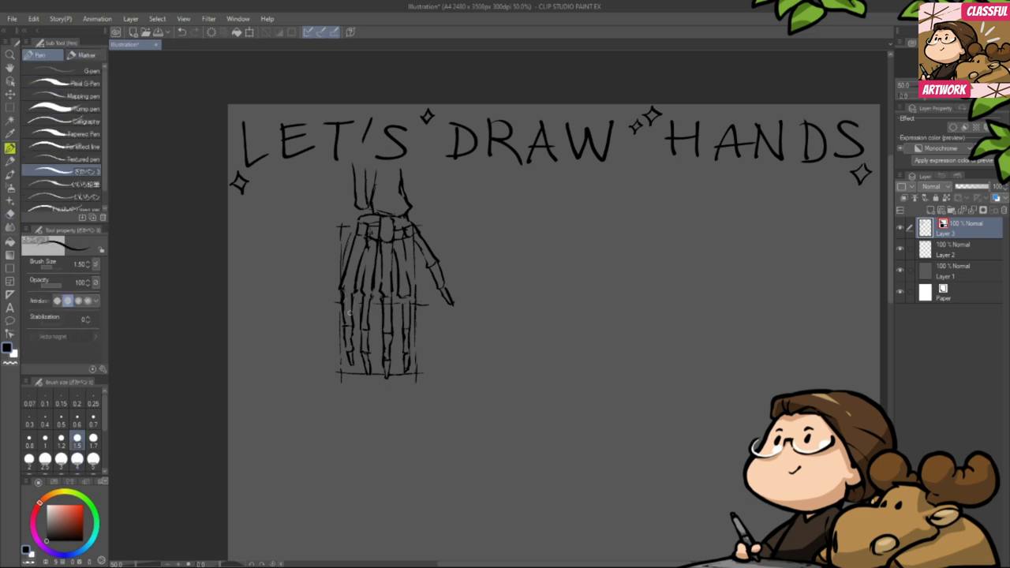
- Erase the leftmost palm bone with the guide lines around it and redraw the bone more cleanly
{"action": "key", "text": "e"}
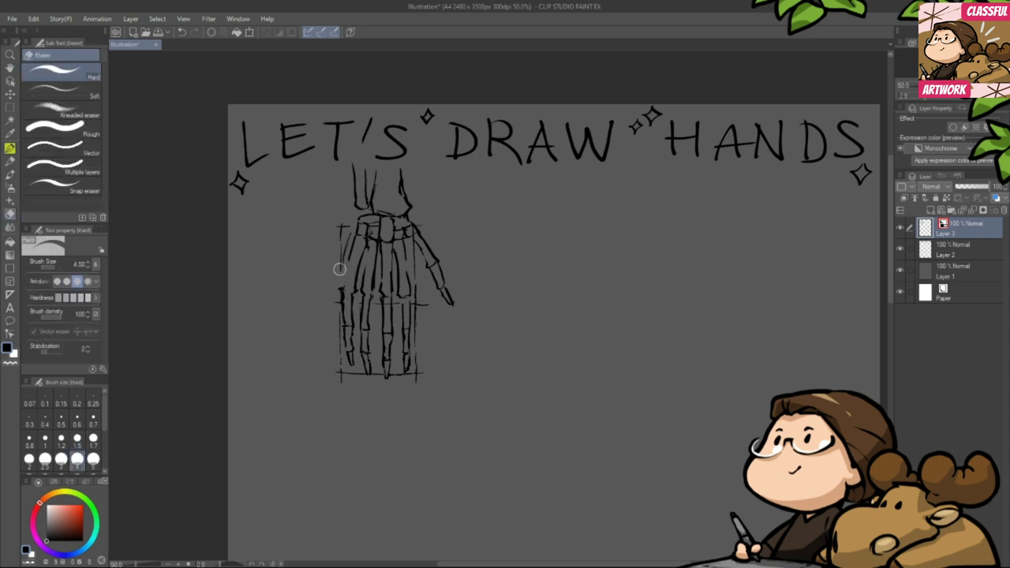
{"action": "key", "text": "p"}
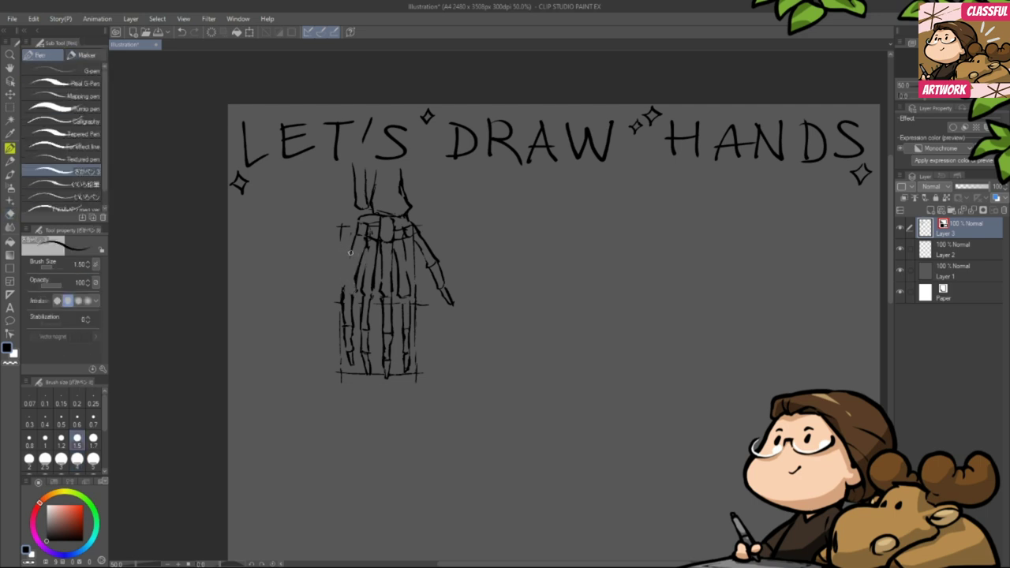
{"action": "key", "text": "e"}
{"action": "key", "text": "p"}
{"action": "key", "text": "e"}
{"action": "key", "text": "p"}
- Draw a vertical measuring line beside the hand with end ticks and a break at the knuckle line
{"action": "left_click_drag", "start_coordinate": [426, 419], "coordinate": [432, 401]}
{"action": "mouse_move", "coordinate": [443, 228]}
{"action": "left_mouse_down"}
{"action": "mouse_move", "coordinate": [478, 232]}
{"action": "mouse_move", "coordinate": [463, 228]}
{"action": "mouse_move", "coordinate": [473, 307]}
{"action": "left_mouse_up"}
{"action": "left_click_drag", "start_coordinate": [447, 375], "coordinate": [472, 372]}
{"action": "mouse_move", "coordinate": [463, 318]}
{"action": "left_mouse_down"}
{"action": "mouse_move", "coordinate": [465, 372]}
{"action": "mouse_move", "coordinate": [439, 374]}
{"action": "mouse_move", "coordinate": [477, 376]}
{"action": "left_mouse_up"}
{"action": "key", "text": "e"}
{"action": "key", "text": "p"}
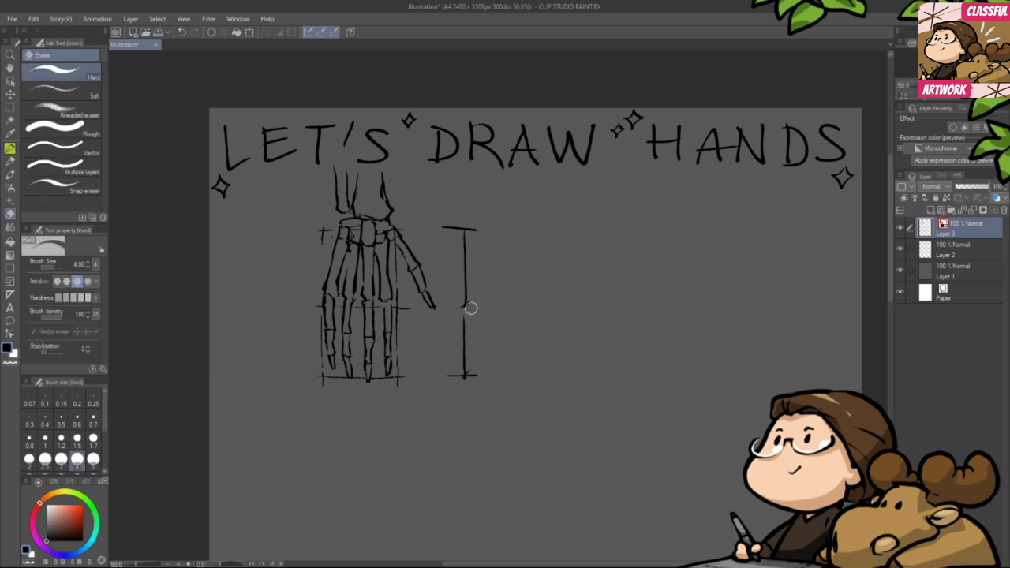
{"action": "key", "text": "e"}
- Label the upper and lower halves of the measuring line "1/2" each
{"action": "left_click_drag", "start_coordinate": [450, 224], "coordinate": [506, 271]}
{"action": "key", "text": "p"}
{"action": "left_click_drag", "start_coordinate": [517, 261], "coordinate": [529, 276]}
{"action": "mouse_move", "coordinate": [497, 326]}
{"action": "left_mouse_down"}
{"action": "mouse_move", "coordinate": [507, 346]}
{"action": "mouse_move", "coordinate": [533, 345]}
{"action": "left_mouse_up"}
{"action": "left_click_drag", "start_coordinate": [606, 366], "coordinate": [553, 355]}
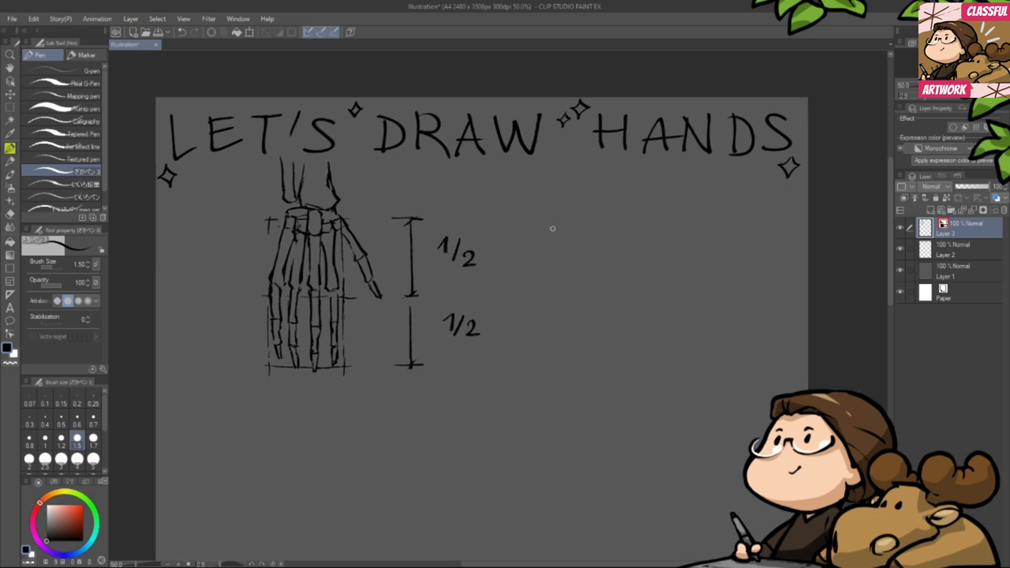
- Copy the skeleton hand without its measurements and place the pasted copy to the right of the 1/2 labels
{"action": "left_click", "coordinate": [10, 108]}
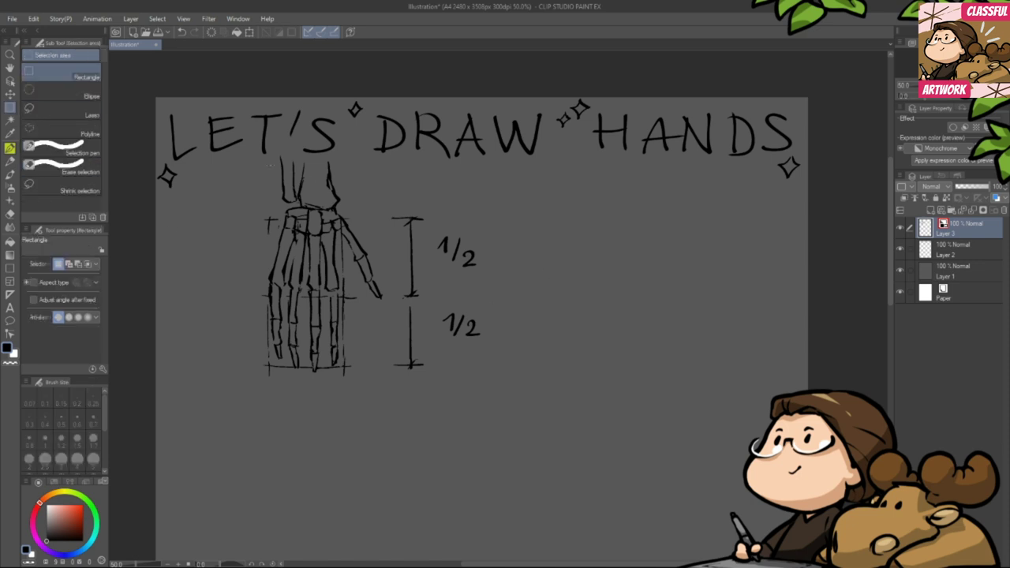
{"action": "mouse_move", "coordinate": [245, 155]}
{"action": "left_mouse_down"}
{"action": "mouse_move", "coordinate": [362, 306]}
{"action": "mouse_move", "coordinate": [390, 396]}
{"action": "left_mouse_up"}
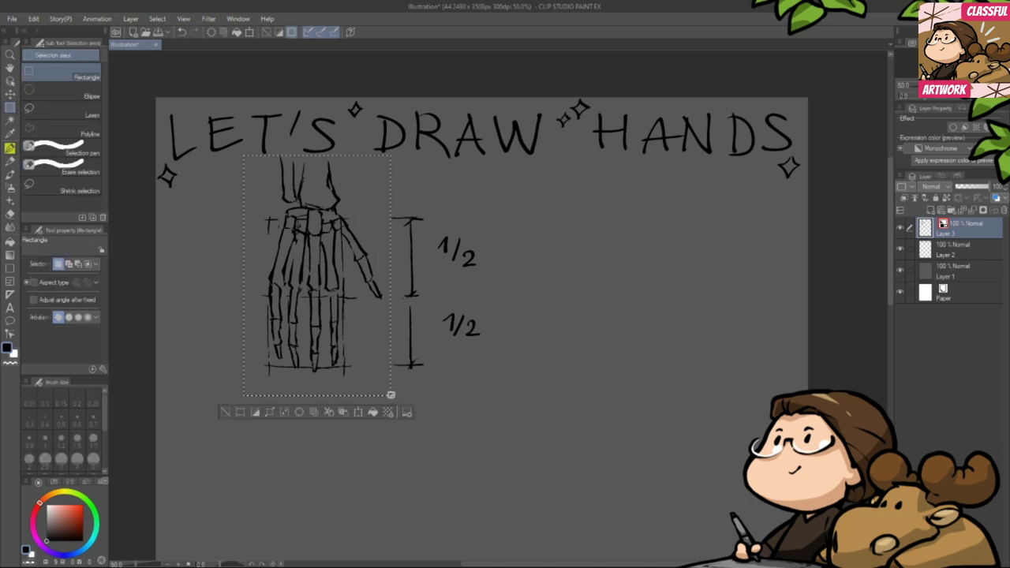
{"action": "key", "text": "ctrl+c"}
{"action": "key", "text": "ctrl+v"}
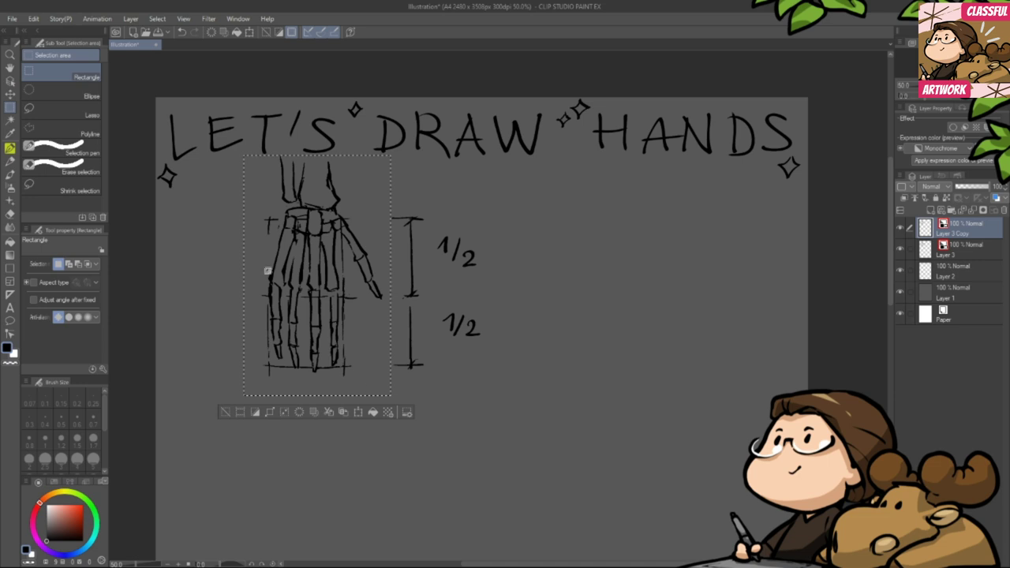
{"action": "left_click", "coordinate": [10, 94]}
{"action": "left_click_drag", "start_coordinate": [347, 258], "coordinate": [609, 258]}
{"action": "left_click", "coordinate": [10, 107]}
{"action": "left_click", "coordinate": [239, 78]}
{"action": "left_click_drag", "start_coordinate": [724, 345], "coordinate": [699, 366]}
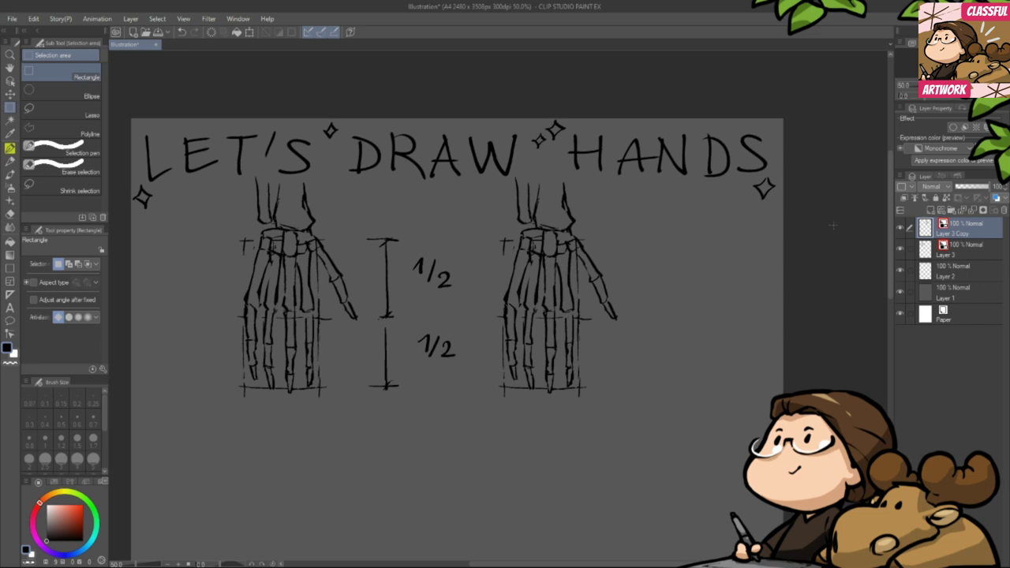
- Set the copied hand layer's expression color to Gray and its opacity to 23%
{"action": "left_click", "coordinate": [900, 249]}
{"action": "left_click", "coordinate": [900, 249]}
{"action": "left_click_drag", "start_coordinate": [964, 189], "coordinate": [975, 189]}
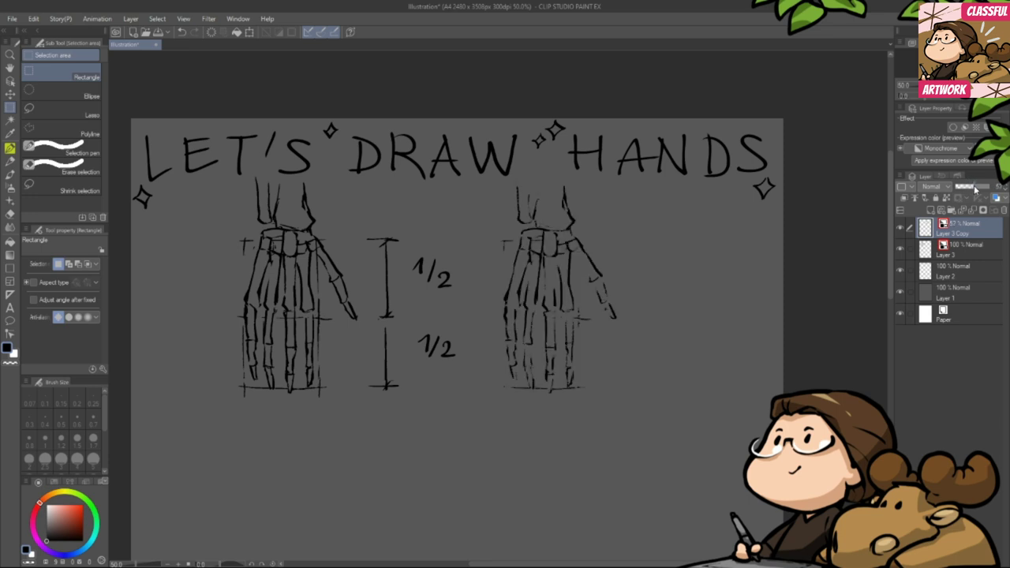
{"action": "left_click", "coordinate": [951, 152]}
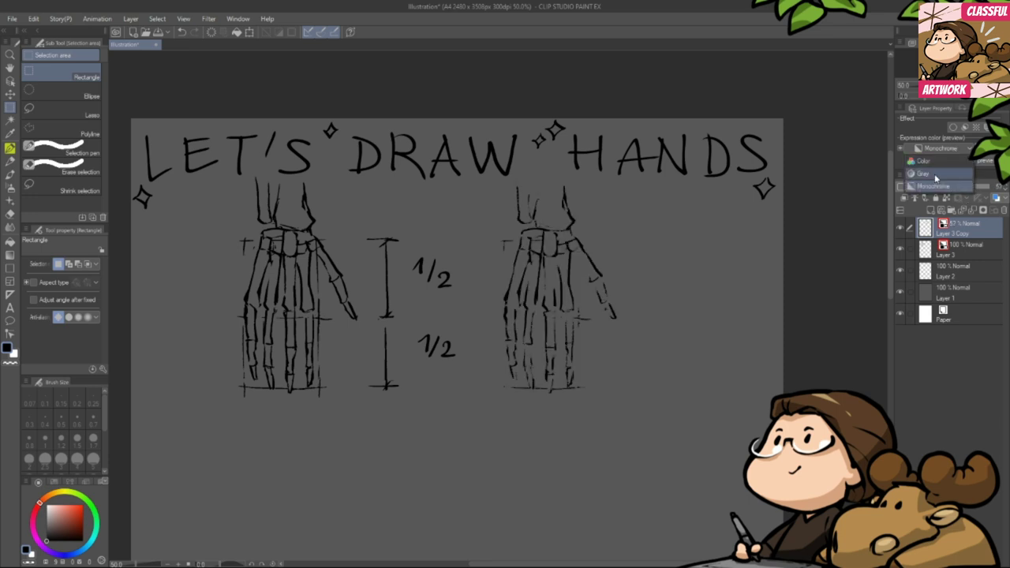
{"action": "left_click", "coordinate": [935, 175]}
{"action": "left_click_drag", "start_coordinate": [970, 190], "coordinate": [962, 187]}
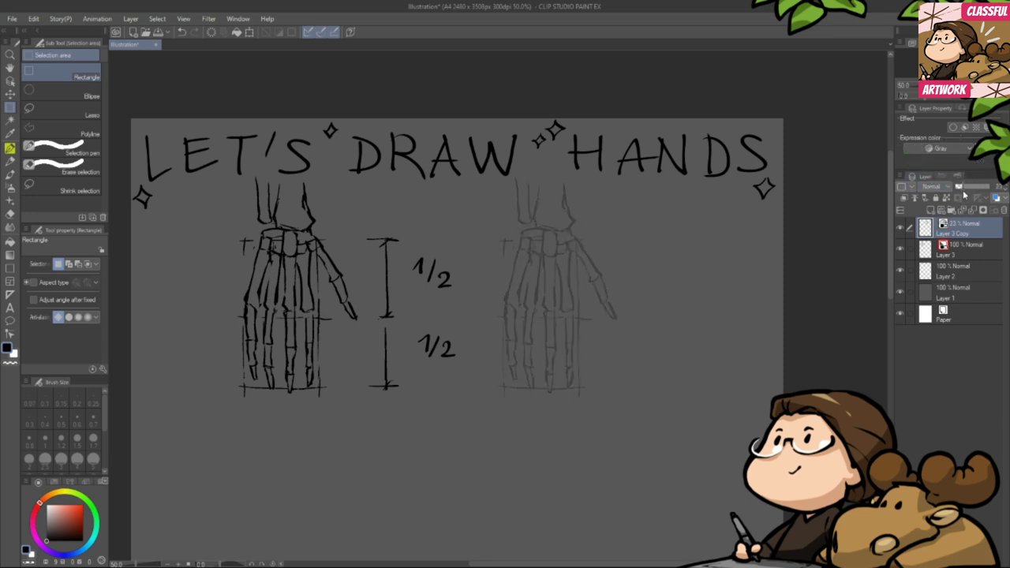
- On Layer 3, draw the outer edge and the inner webbed edge of the thumb over the faded hand copy
{"action": "left_click", "coordinate": [966, 253]}
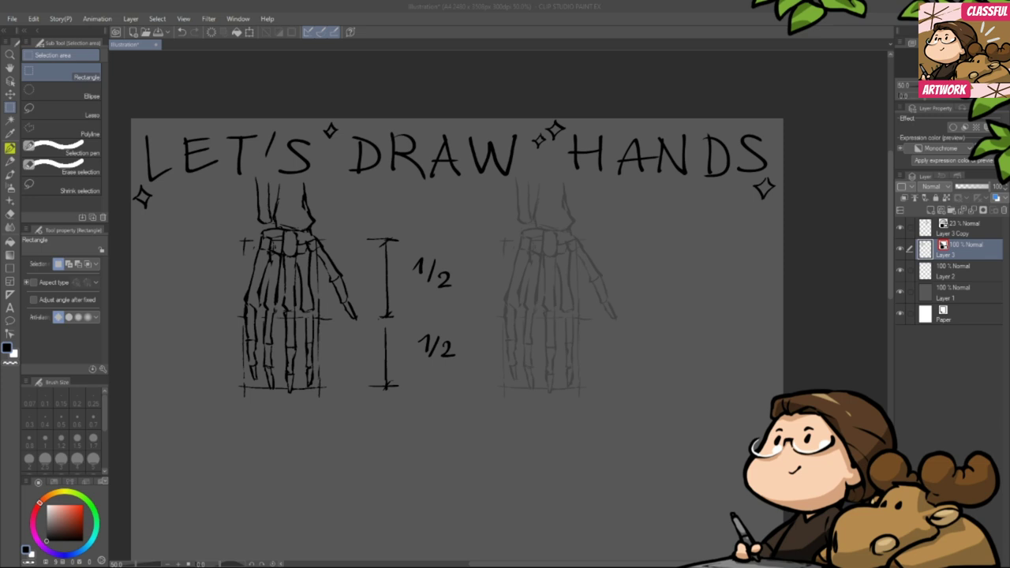
{"action": "left_click", "coordinate": [795, 340]}
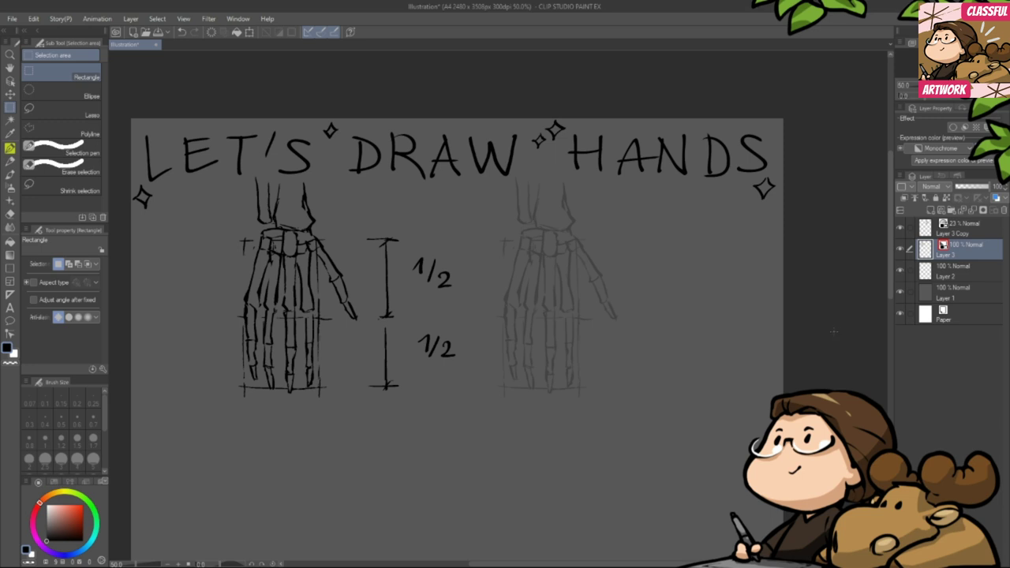
{"action": "key", "text": "p"}
{"action": "left_click_drag", "start_coordinate": [570, 339], "coordinate": [576, 354]}
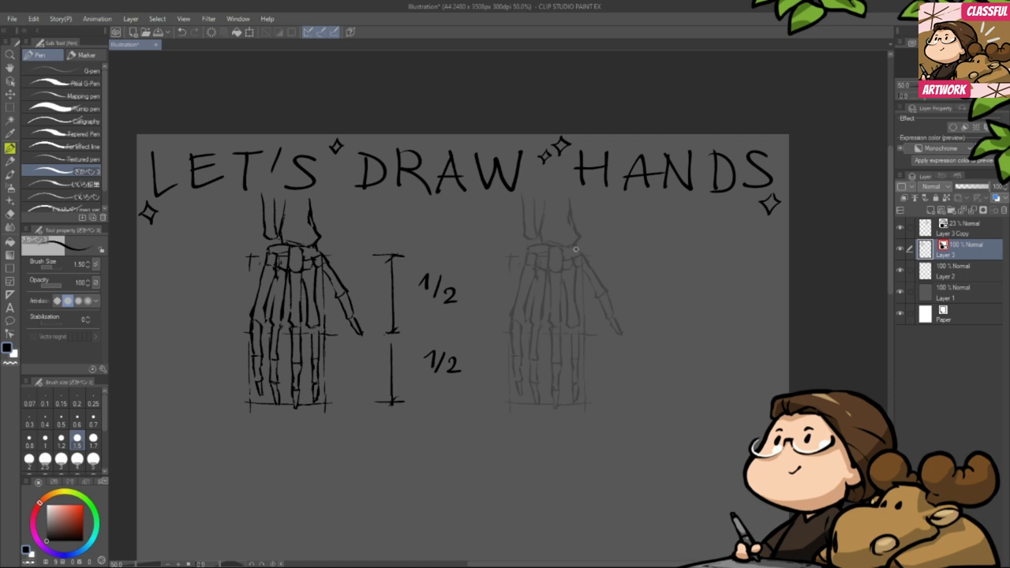
{"action": "left_click_drag", "start_coordinate": [590, 254], "coordinate": [611, 298]}
{"action": "mouse_move", "coordinate": [554, 278]}
{"action": "left_mouse_down"}
{"action": "mouse_move", "coordinate": [618, 303]}
{"action": "mouse_move", "coordinate": [598, 305]}
{"action": "mouse_move", "coordinate": [621, 336]}
{"action": "left_mouse_up"}
{"action": "key", "text": "e"}
{"action": "key", "text": "p"}
{"action": "key", "text": "e"}
{"action": "key", "text": "p"}
{"action": "key", "text": "e"}
{"action": "key", "text": "p"}
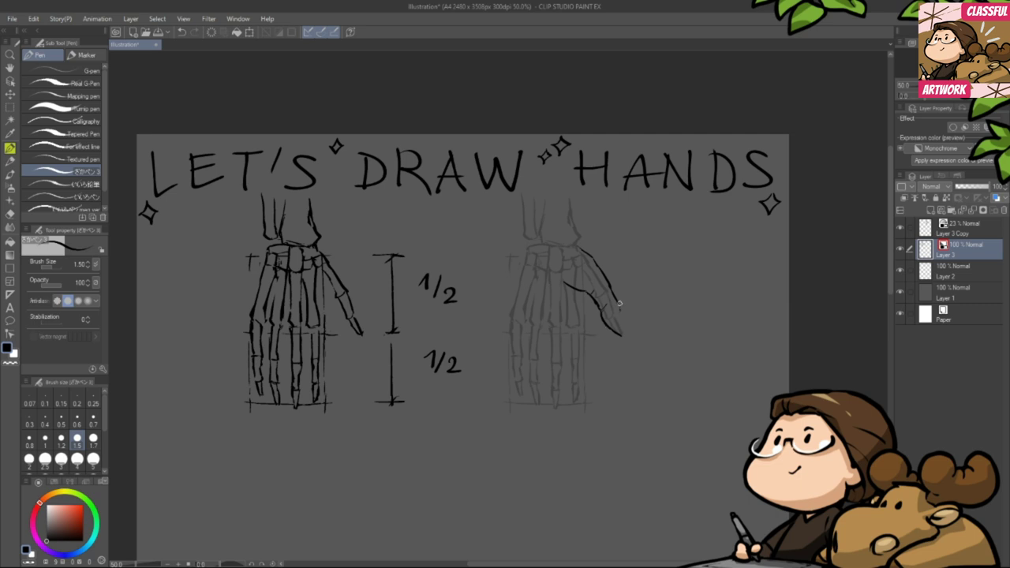
- Round off the thumb's tip and close its outer edge, cleaning up the contour with the eraser
{"action": "key", "text": "e"}
{"action": "left_click_drag", "start_coordinate": [614, 329], "coordinate": [616, 336]}
{"action": "key", "text": "p"}
{"action": "key", "text": "e"}
{"action": "key", "text": "p"}
{"action": "key", "text": "e"}
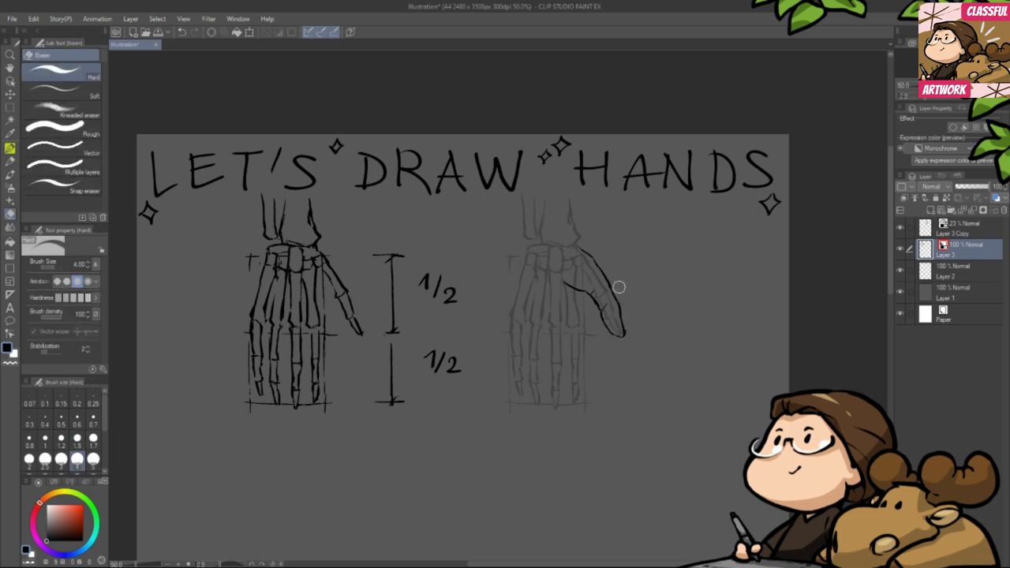
{"action": "key", "text": "p"}
{"action": "key", "text": "e"}
{"action": "key", "text": "p"}
{"action": "key", "text": "e"}
{"action": "left_click_drag", "start_coordinate": [610, 289], "coordinate": [613, 304]}
{"action": "key", "text": "p"}
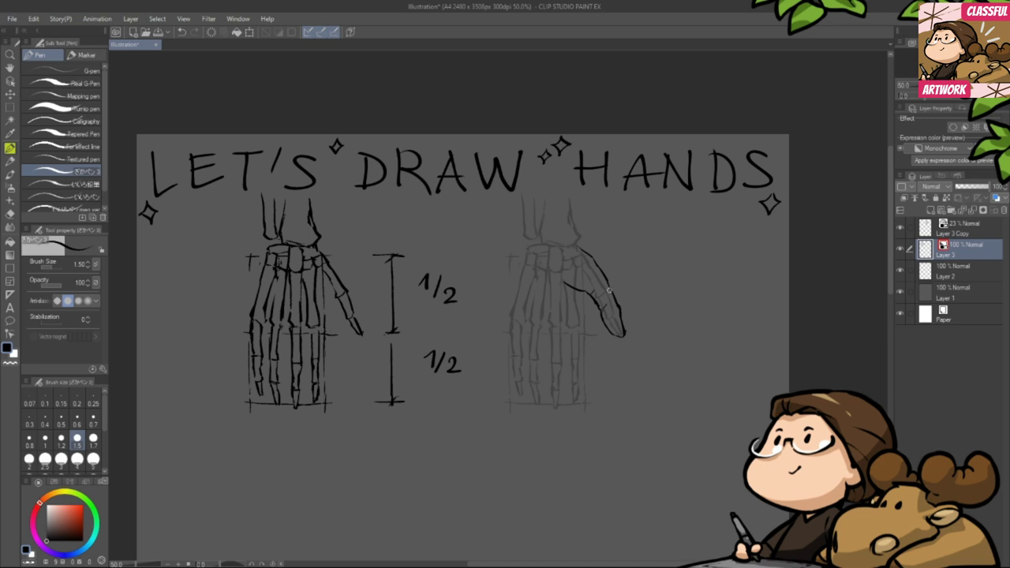
- Erase the lower outer edge of the thumb and redraw it slightly slimmer down to the tip
{"action": "key", "text": "e"}
{"action": "left_click_drag", "start_coordinate": [628, 339], "coordinate": [622, 303]}
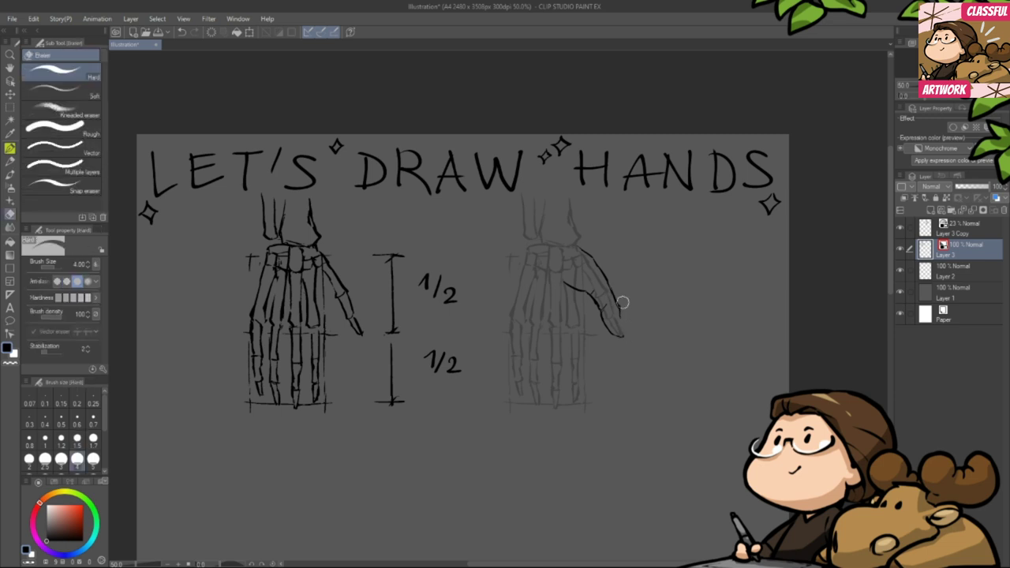
{"action": "key", "text": "p"}
{"action": "key", "text": "e"}
{"action": "key", "text": "p"}
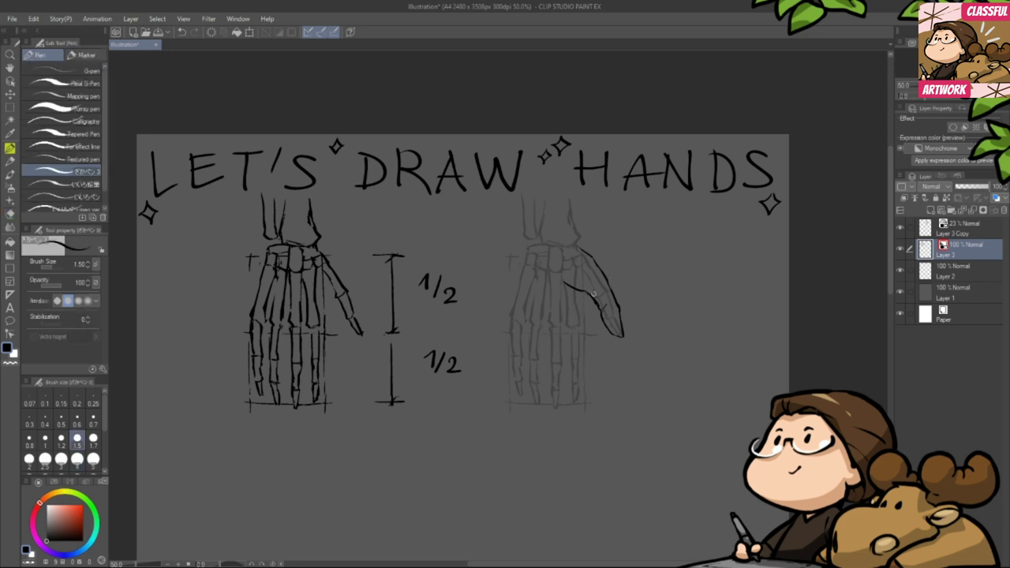
- Draw the palm's side edges, below the thumb web and along the little-finger side down to the knuckles
{"action": "left_click_drag", "start_coordinate": [585, 293], "coordinate": [587, 337]}
{"action": "left_click_drag", "start_coordinate": [521, 244], "coordinate": [505, 325]}
{"action": "key", "text": "e"}
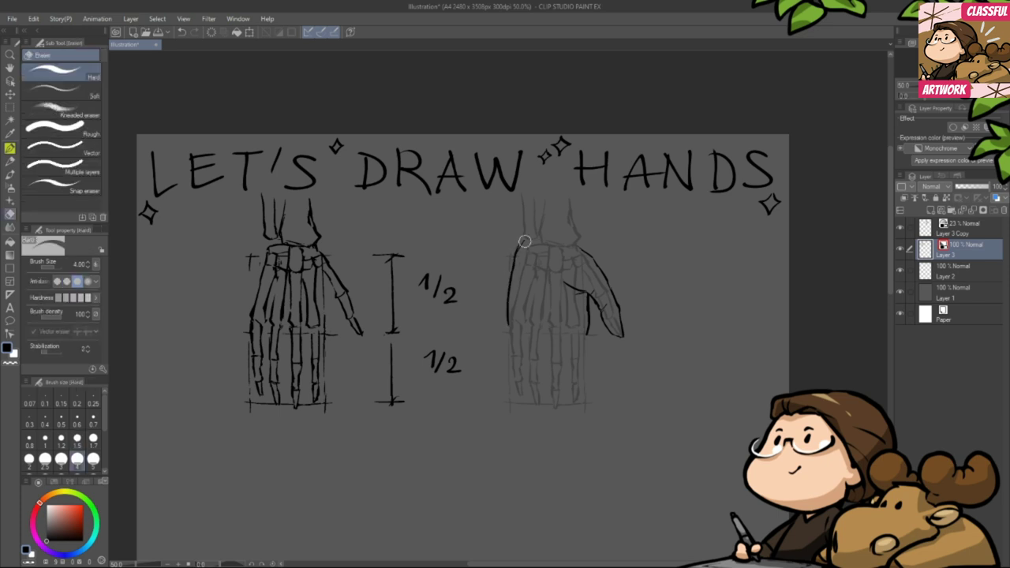
- Draw the forearm's edge on the little-finger side and rework it to meet the palm at the wrist
{"action": "key", "text": "p"}
{"action": "mouse_move", "coordinate": [512, 196]}
{"action": "left_mouse_down"}
{"action": "mouse_move", "coordinate": [518, 248]}
{"action": "mouse_move", "coordinate": [521, 228]}
{"action": "left_mouse_up"}
{"action": "key", "text": "e"}
{"action": "key", "text": "p"}
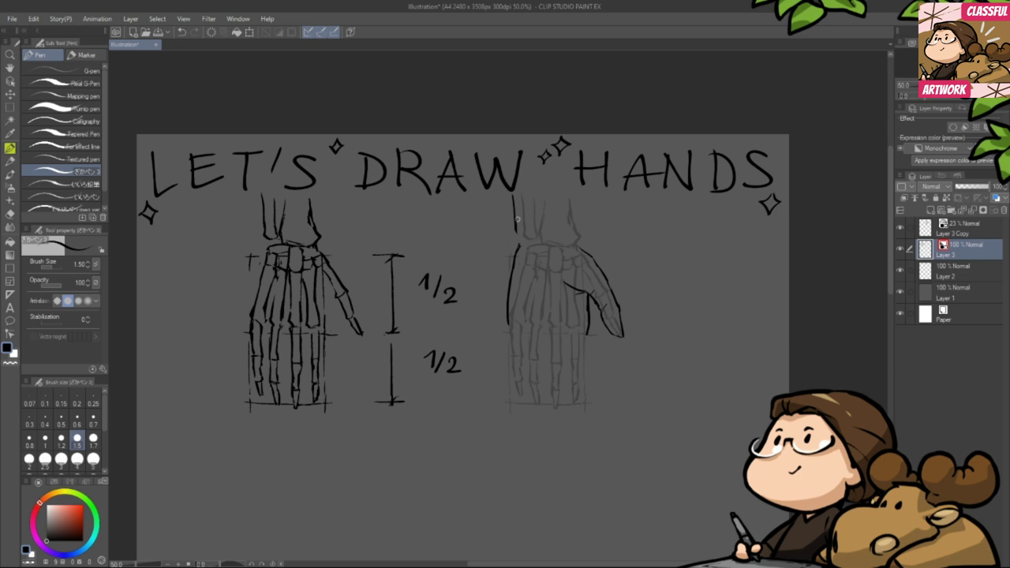
{"action": "key", "text": "e"}
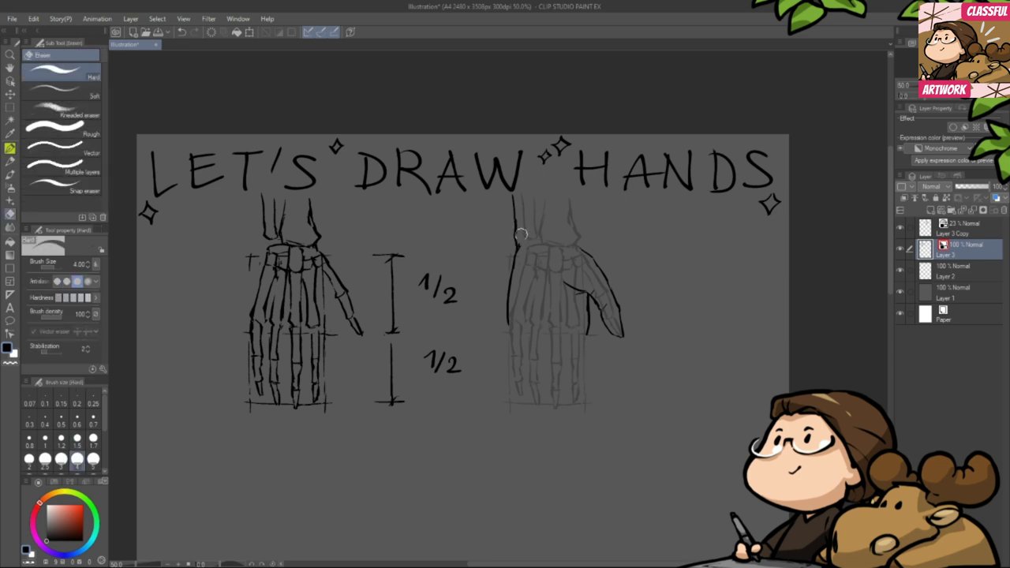
{"action": "mouse_move", "coordinate": [519, 230]}
{"action": "left_mouse_down"}
{"action": "mouse_move", "coordinate": [511, 204]}
{"action": "mouse_move", "coordinate": [520, 247]}
{"action": "left_mouse_up"}
{"action": "key", "text": "p"}
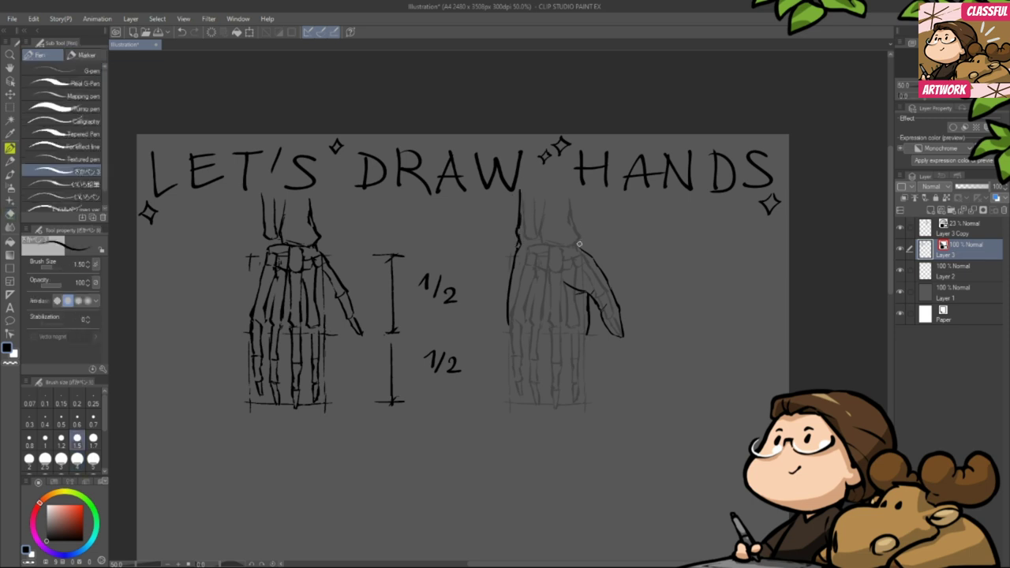
- Draw the forearm's edge on the thumb side down to the wrist of the faded hand
{"action": "key", "text": "e"}
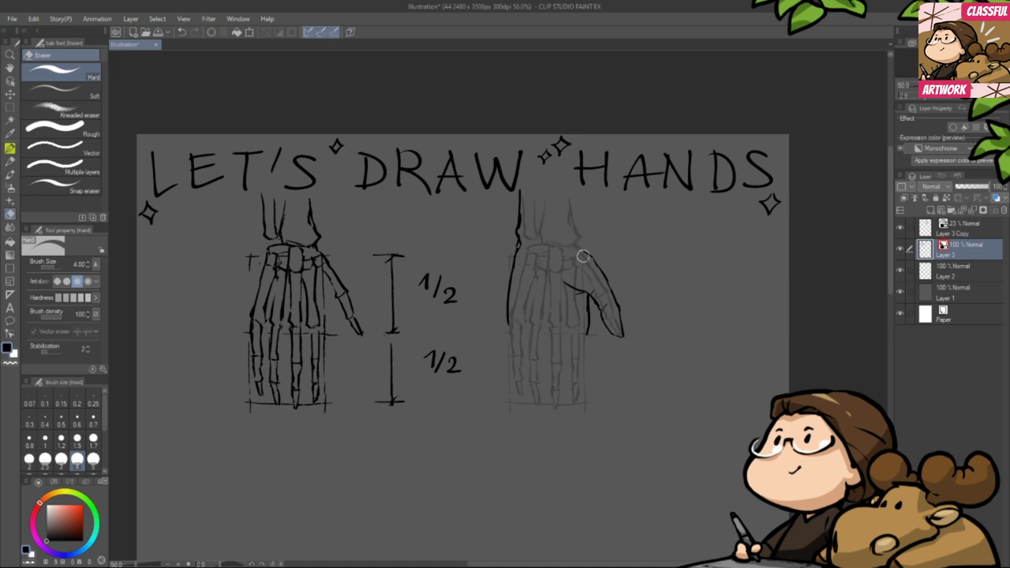
{"action": "key", "text": "p"}
{"action": "mouse_move", "coordinate": [576, 193]}
{"action": "left_mouse_down"}
{"action": "mouse_move", "coordinate": [576, 246]}
{"action": "mouse_move", "coordinate": [586, 251]}
{"action": "mouse_move", "coordinate": [543, 242]}
{"action": "mouse_move", "coordinate": [548, 229]}
{"action": "mouse_move", "coordinate": [555, 246]}
{"action": "mouse_move", "coordinate": [550, 213]}
{"action": "mouse_move", "coordinate": [552, 252]}
{"action": "left_mouse_up"}
{"action": "key", "text": "e"}
{"action": "key", "text": "p"}
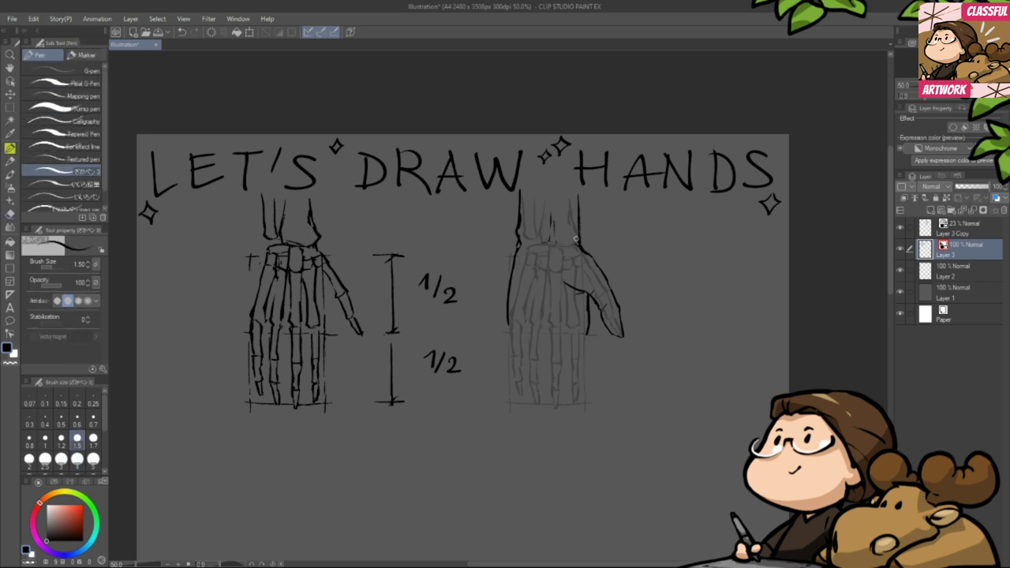
- Redraw the forearm's thumb-side edge into the wrist and erase the upper outer edge of the thumb
{"action": "key", "text": "e"}
{"action": "mouse_move", "coordinate": [577, 198]}
{"action": "left_mouse_down"}
{"action": "mouse_move", "coordinate": [583, 257]}
{"action": "mouse_move", "coordinate": [601, 281]}
{"action": "left_mouse_up"}
{"action": "key", "text": "p"}
{"action": "key", "text": "e"}
{"action": "key", "text": "e"}
{"action": "key", "text": "p"}
{"action": "key", "text": "e"}
{"action": "key", "text": "p"}
- Erase the palm's edge on the little-finger side and redraw it slightly farther out
{"action": "key", "text": "e"}
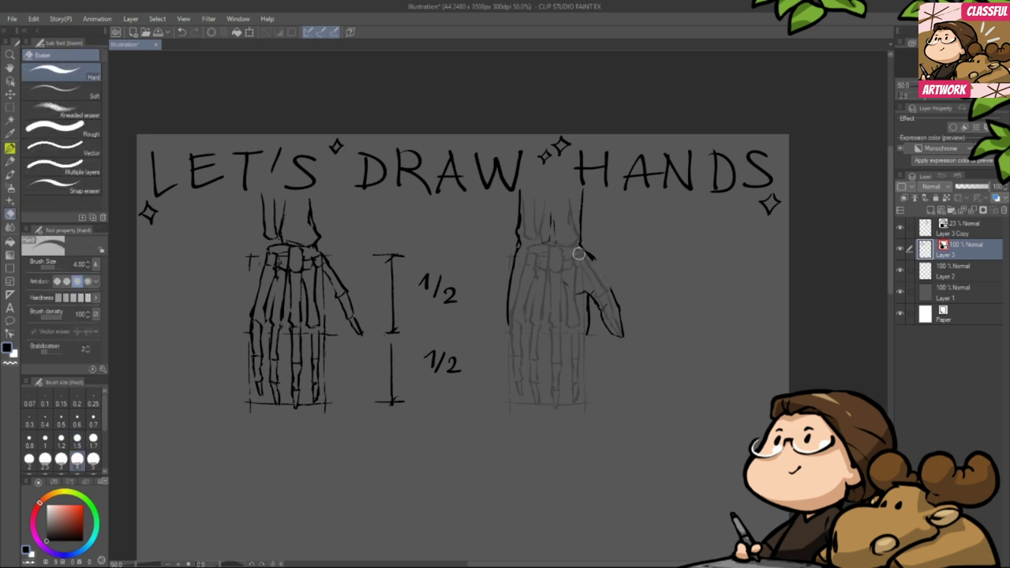
{"action": "key", "text": "p"}
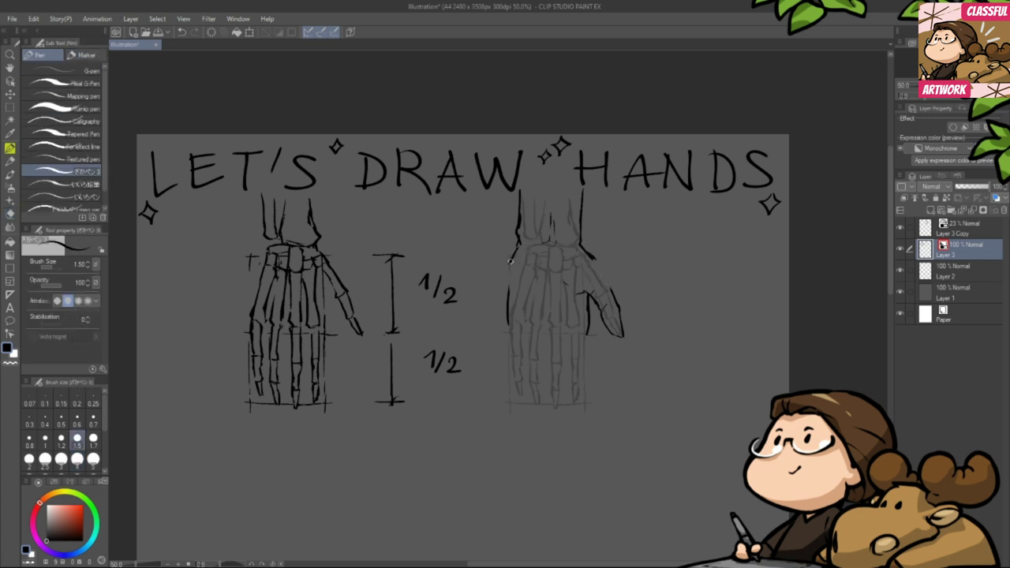
{"action": "left_click_drag", "start_coordinate": [511, 259], "coordinate": [508, 331]}
{"action": "key", "text": "e"}
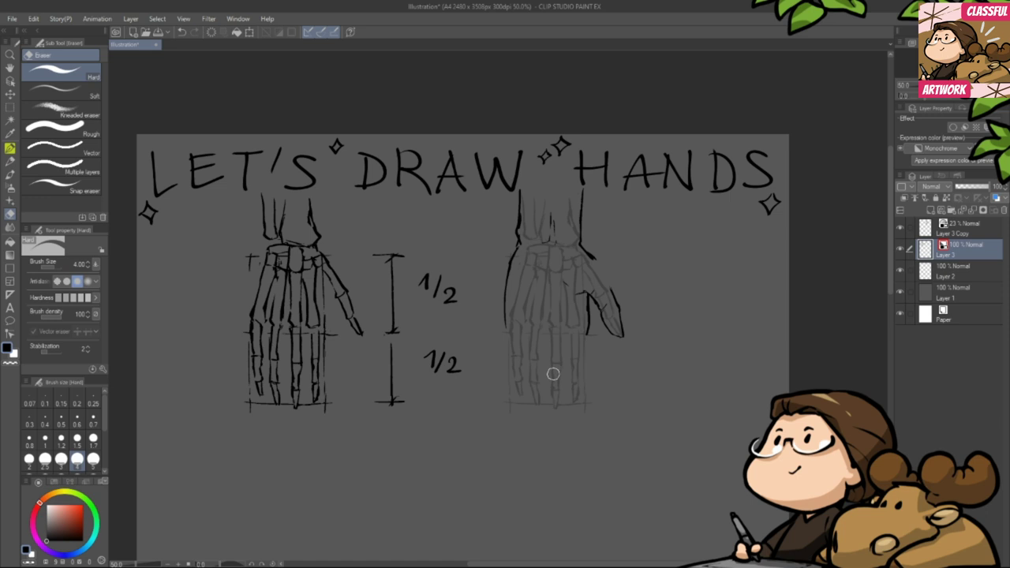
- Outline the little finger around its faded bones and clean up its outer edge and tip
{"action": "key", "text": "p"}
{"action": "left_click_drag", "start_coordinate": [510, 261], "coordinate": [504, 385]}
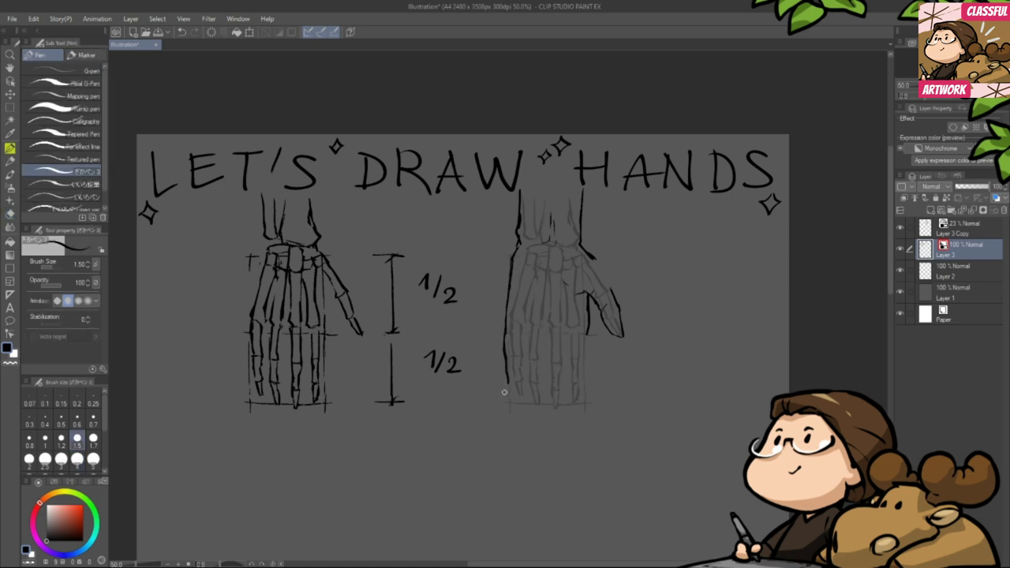
{"action": "mouse_move", "coordinate": [522, 327]}
{"action": "left_mouse_down"}
{"action": "mouse_move", "coordinate": [522, 355]}
{"action": "mouse_move", "coordinate": [504, 318]}
{"action": "mouse_move", "coordinate": [505, 374]}
{"action": "mouse_move", "coordinate": [519, 401]}
{"action": "mouse_move", "coordinate": [524, 373]}
{"action": "left_mouse_up"}
{"action": "key", "text": "e"}
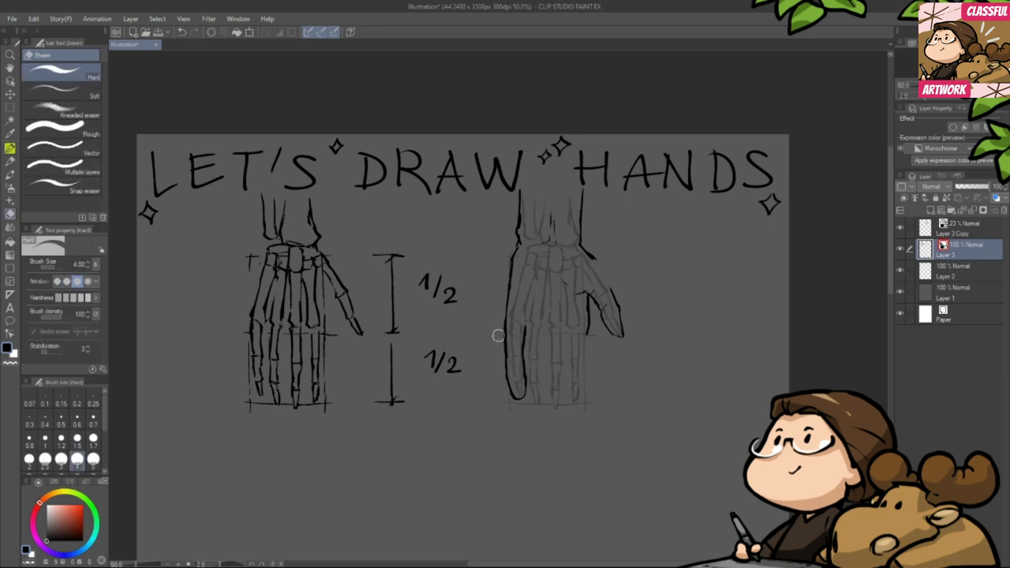
{"action": "key", "text": "p"}
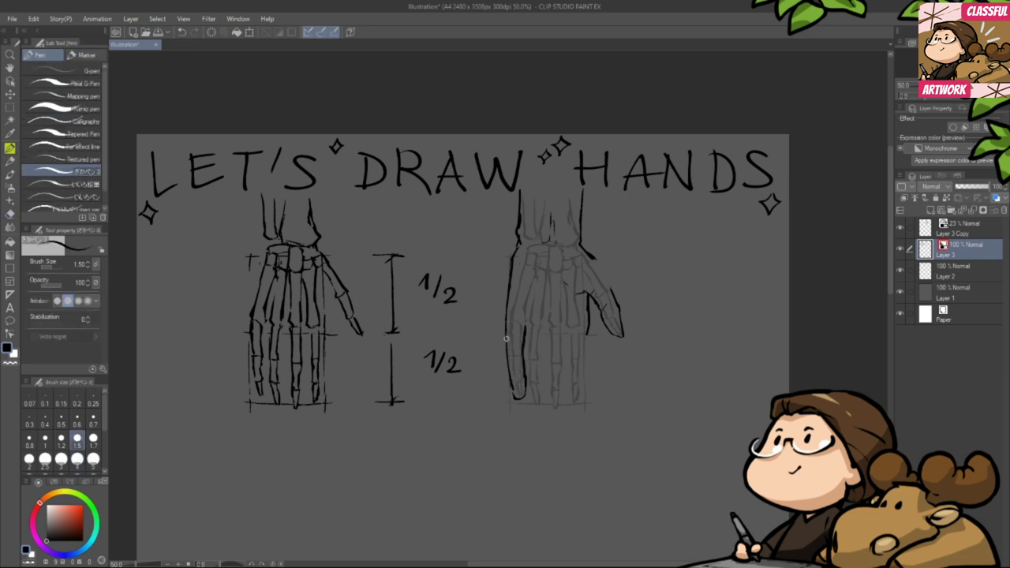
{"action": "key", "text": "e"}
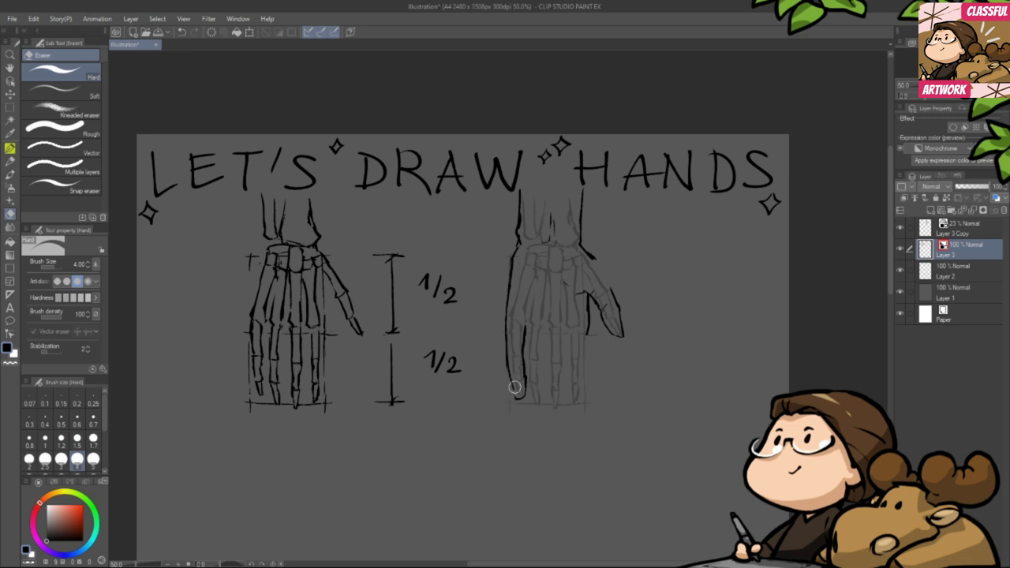
{"action": "key", "text": "p"}
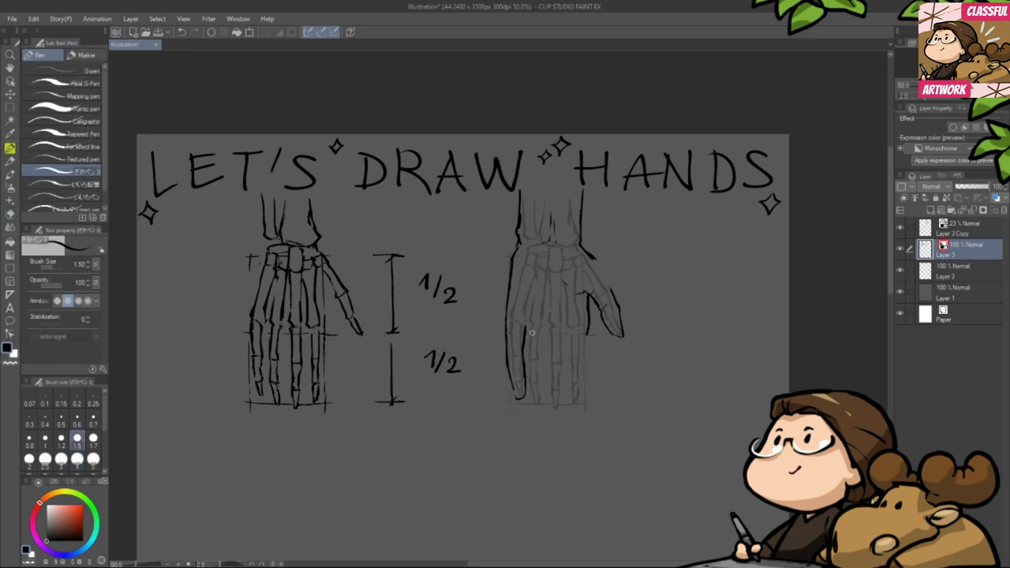
- Outline the ring finger around its faded bones, from the knuckle to a rounded tip
{"action": "mouse_move", "coordinate": [526, 320]}
{"action": "left_mouse_down"}
{"action": "mouse_move", "coordinate": [534, 403]}
{"action": "mouse_move", "coordinate": [544, 401]}
{"action": "mouse_move", "coordinate": [541, 369]}
{"action": "left_mouse_up"}
{"action": "key", "text": "e"}
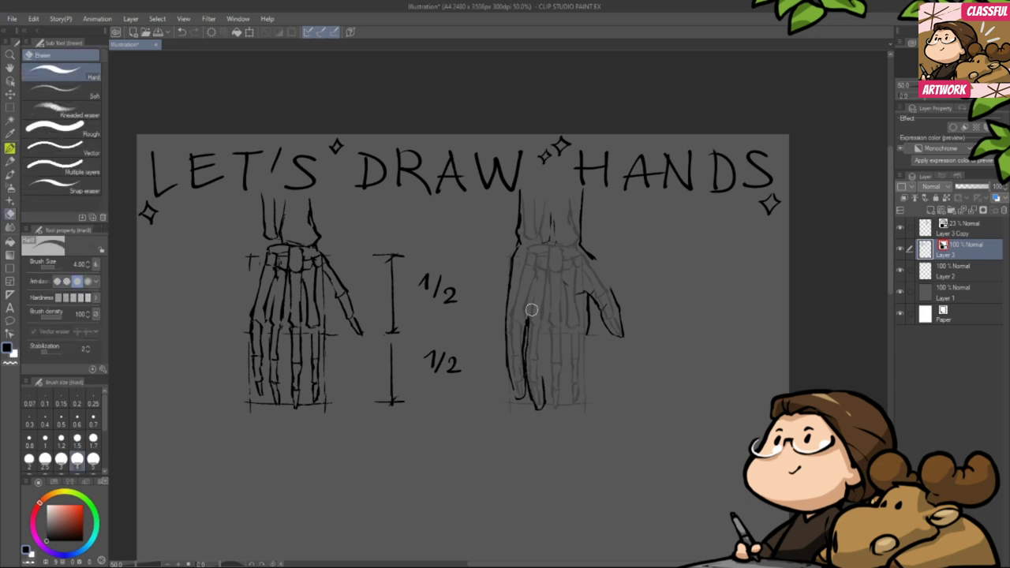
{"action": "key", "text": "p"}
{"action": "left_click_drag", "start_coordinate": [544, 328], "coordinate": [541, 376]}
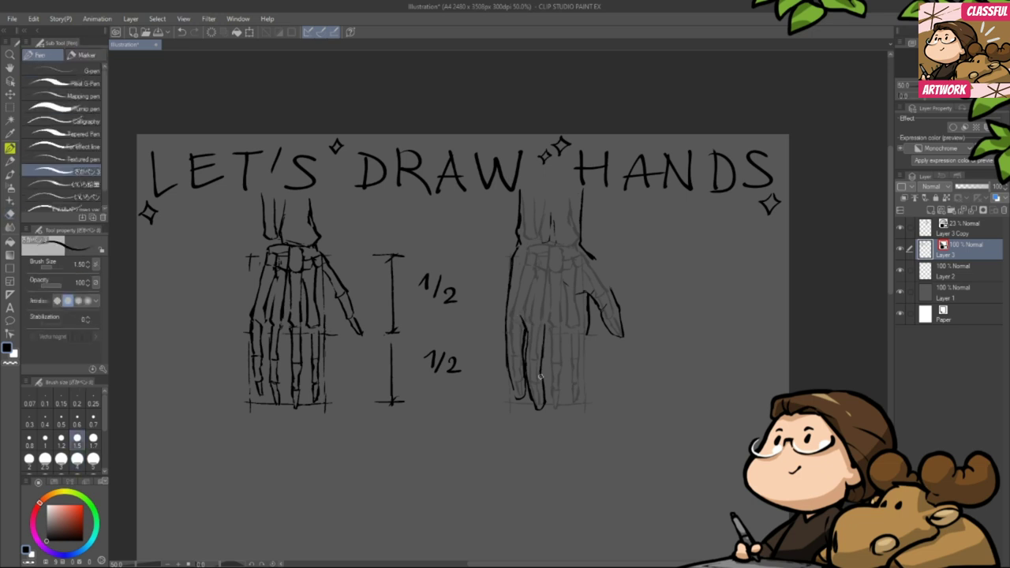
{"action": "key", "text": "e"}
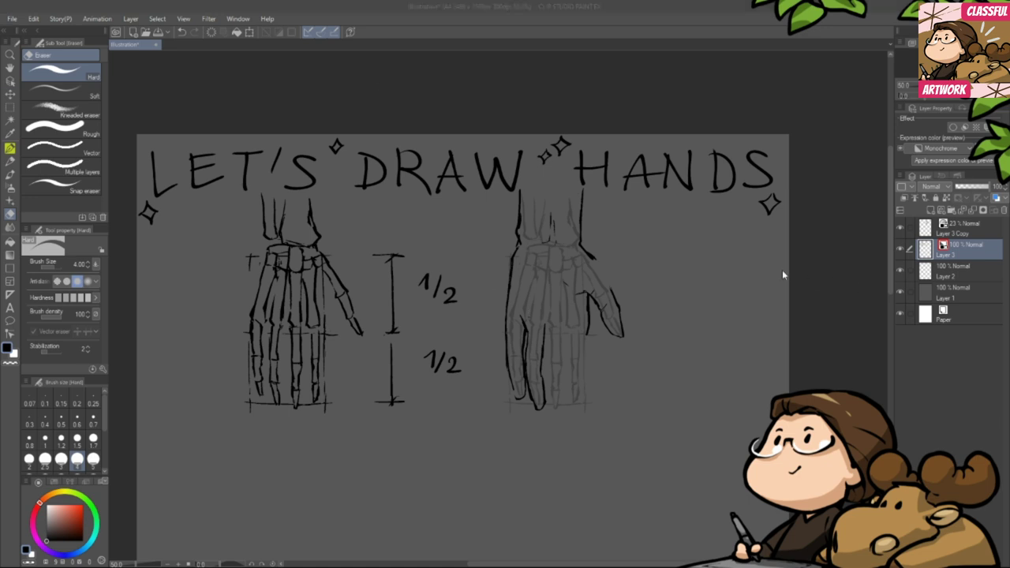
- Outline the middle finger around its faded bones, erasing and redrawing both sides and the rounded tip
{"action": "key", "text": "p"}
{"action": "mouse_move", "coordinate": [547, 329]}
{"action": "left_mouse_down"}
{"action": "mouse_move", "coordinate": [548, 401]}
{"action": "mouse_move", "coordinate": [561, 407]}
{"action": "left_mouse_up"}
{"action": "key", "text": "e"}
{"action": "left_click_drag", "start_coordinate": [547, 359], "coordinate": [558, 404]}
{"action": "key", "text": "p"}
{"action": "key", "text": "e"}
{"action": "left_click_drag", "start_coordinate": [567, 368], "coordinate": [561, 415]}
{"action": "key", "text": "p"}
{"action": "mouse_move", "coordinate": [566, 329]}
{"action": "left_mouse_down"}
{"action": "mouse_move", "coordinate": [564, 382]}
{"action": "mouse_move", "coordinate": [564, 369]}
{"action": "mouse_move", "coordinate": [553, 404]}
{"action": "mouse_move", "coordinate": [550, 385]}
{"action": "mouse_move", "coordinate": [561, 408]}
{"action": "left_mouse_up"}
{"action": "key", "text": "e"}
{"action": "key", "text": "p"}
{"action": "key", "text": "e"}
{"action": "key", "text": "p"}
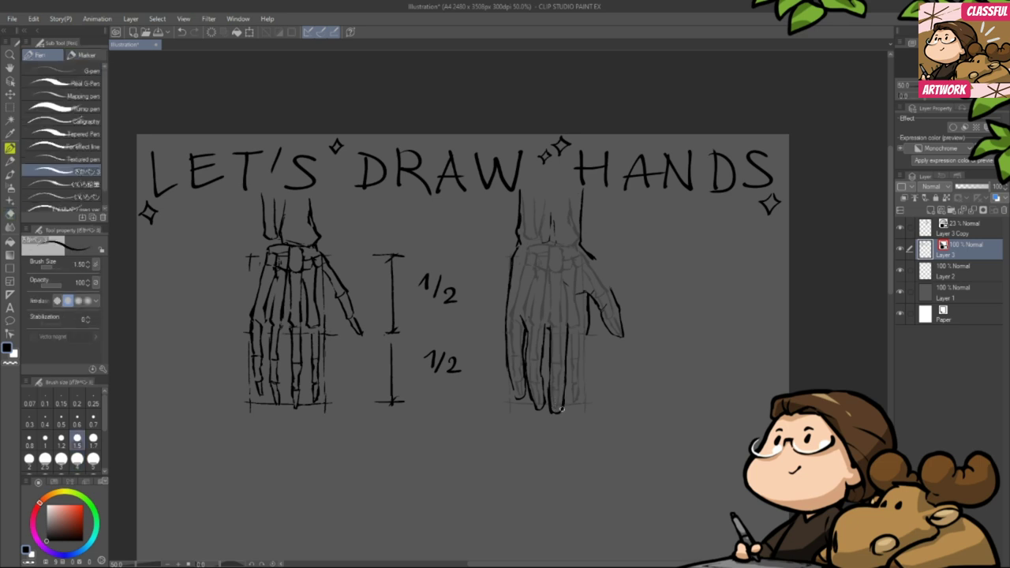
- Outline the index finger around its faded bones, from the knuckle to the tip
{"action": "key", "text": "e"}
{"action": "key", "text": "p"}
{"action": "mouse_move", "coordinate": [570, 330]}
{"action": "left_mouse_down"}
{"action": "mouse_move", "coordinate": [572, 405]}
{"action": "mouse_move", "coordinate": [586, 323]}
{"action": "mouse_move", "coordinate": [579, 384]}
{"action": "mouse_move", "coordinate": [570, 317]}
{"action": "mouse_move", "coordinate": [582, 301]}
{"action": "mouse_move", "coordinate": [587, 349]}
{"action": "left_mouse_up"}
{"action": "key", "text": "e"}
{"action": "key", "text": "p"}
- Draw a line across the base of the fingers at the knuckles of the outlined hand
{"action": "mouse_move", "coordinate": [537, 327]}
{"action": "left_mouse_down"}
{"action": "mouse_move", "coordinate": [512, 325]}
{"action": "mouse_move", "coordinate": [565, 330]}
{"action": "mouse_move", "coordinate": [511, 318]}
{"action": "mouse_move", "coordinate": [570, 332]}
{"action": "left_mouse_up"}
{"action": "key", "text": "e"}
{"action": "key", "text": "p"}
{"action": "key", "text": "e"}
- Erase the ring finger's side lines and redraw them to give the finger a fuller shape
{"action": "mouse_move", "coordinate": [527, 357]}
{"action": "left_mouse_down"}
{"action": "mouse_move", "coordinate": [536, 402]}
{"action": "mouse_move", "coordinate": [526, 401]}
{"action": "mouse_move", "coordinate": [544, 389]}
{"action": "mouse_move", "coordinate": [545, 404]}
{"action": "mouse_move", "coordinate": [527, 407]}
{"action": "mouse_move", "coordinate": [543, 399]}
{"action": "left_mouse_up"}
{"action": "key", "text": "p"}
{"action": "left_click_drag", "start_coordinate": [540, 359], "coordinate": [545, 385]}
{"action": "key", "text": "e"}
{"action": "key", "text": "p"}
{"action": "key", "text": "e"}
{"action": "key", "text": "p"}
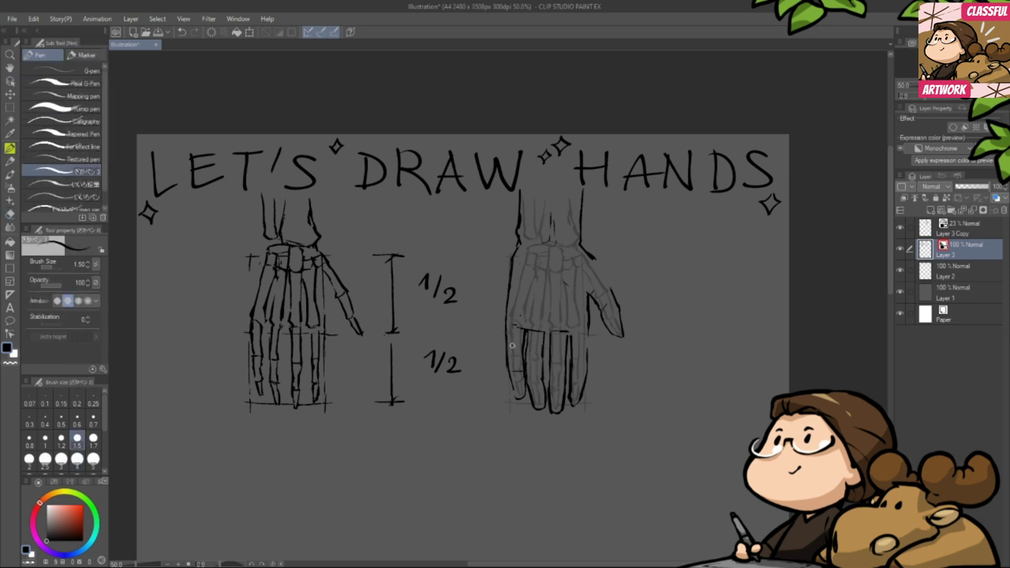
- Add joint lines across the fingers and connect the index finger's outer edge to the palm
{"action": "left_click_drag", "start_coordinate": [551, 386], "coordinate": [563, 385]}
{"action": "mouse_move", "coordinate": [569, 394]}
{"action": "left_mouse_down"}
{"action": "mouse_move", "coordinate": [572, 405]}
{"action": "mouse_move", "coordinate": [581, 399]}
{"action": "left_mouse_up"}
{"action": "left_click_drag", "start_coordinate": [589, 329], "coordinate": [588, 357]}
- Redraw the thumb's upper outer edge as a continuous contour from the wrist to the thumb joint
{"action": "key", "text": "e"}
{"action": "mouse_move", "coordinate": [597, 266]}
{"action": "left_mouse_down"}
{"action": "mouse_move", "coordinate": [580, 246]}
{"action": "mouse_move", "coordinate": [610, 283]}
{"action": "left_mouse_up"}
{"action": "key", "text": "p"}
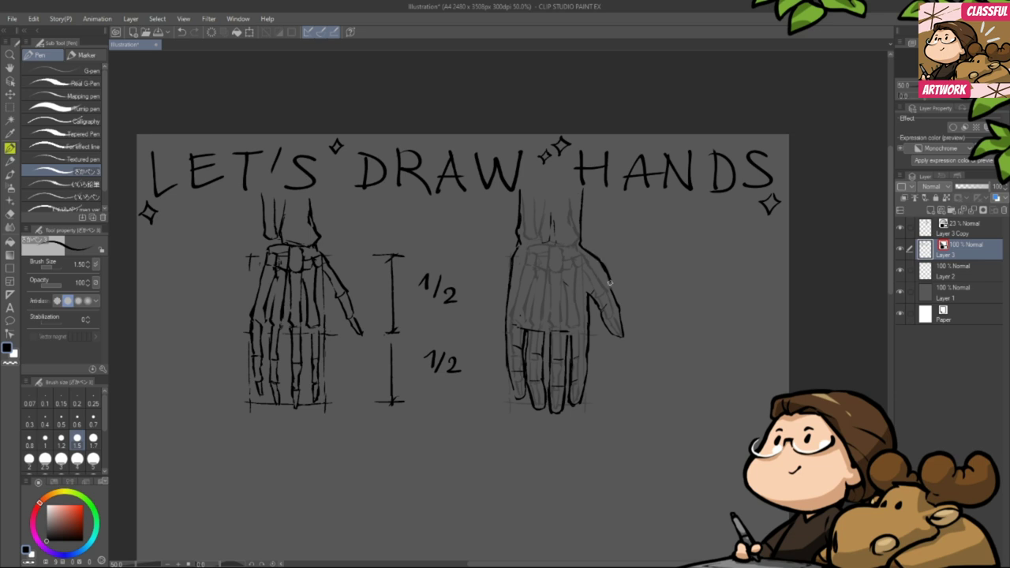
{"action": "key", "text": "e"}
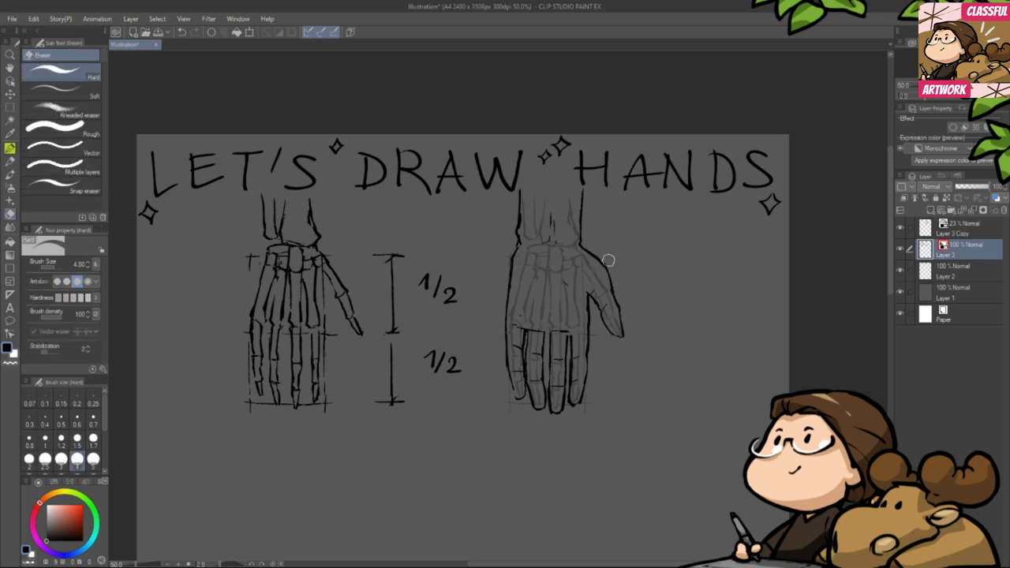
{"action": "key", "text": "p"}
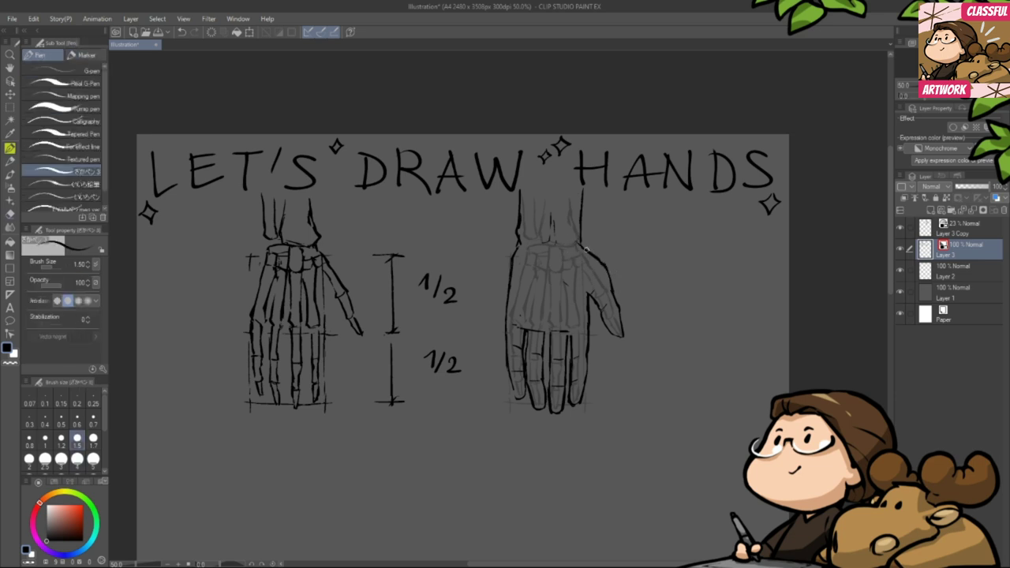
- Sketch a crease with short hatching across the middle of the outlined palm
{"action": "mouse_move", "coordinate": [526, 301]}
{"action": "left_mouse_down"}
{"action": "mouse_move", "coordinate": [573, 304]}
{"action": "mouse_move", "coordinate": [542, 306]}
{"action": "mouse_move", "coordinate": [575, 300]}
{"action": "left_mouse_up"}
{"action": "key", "text": "e"}
{"action": "key", "text": "p"}
{"action": "key", "text": "e"}
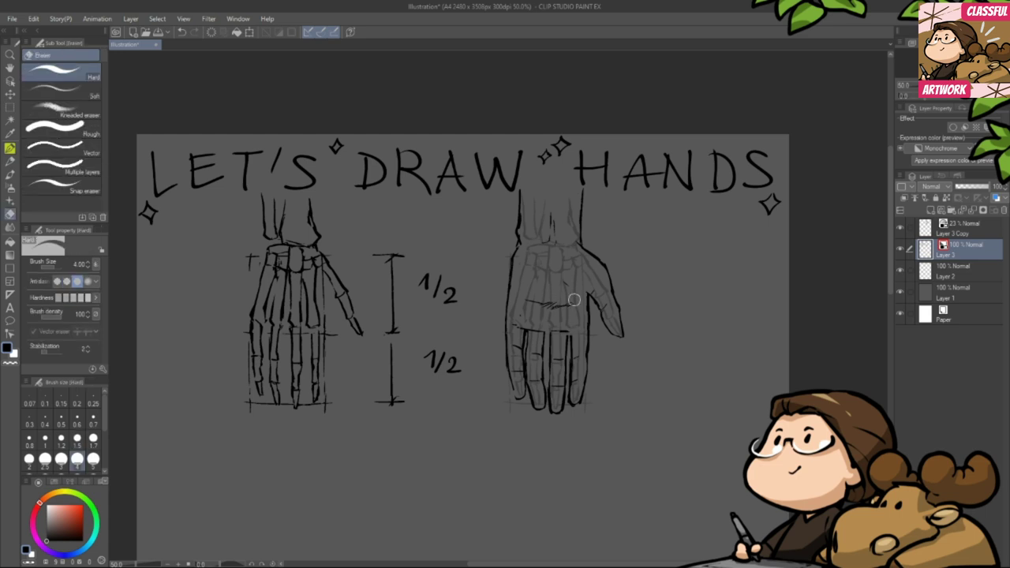
- Touch up the tip of the little finger with the Pen and eraser
{"action": "key", "text": "p"}
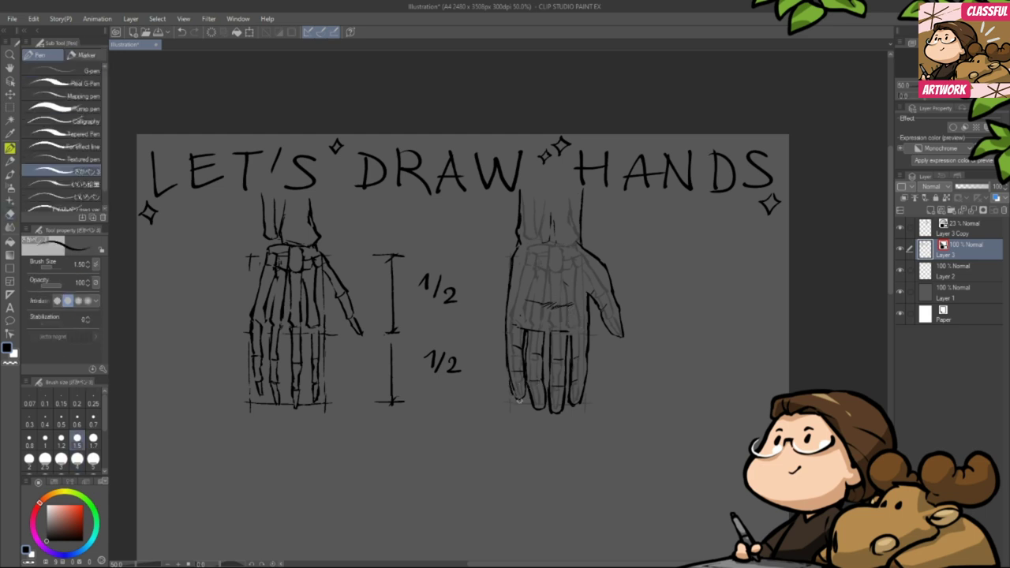
{"action": "key", "text": "e"}
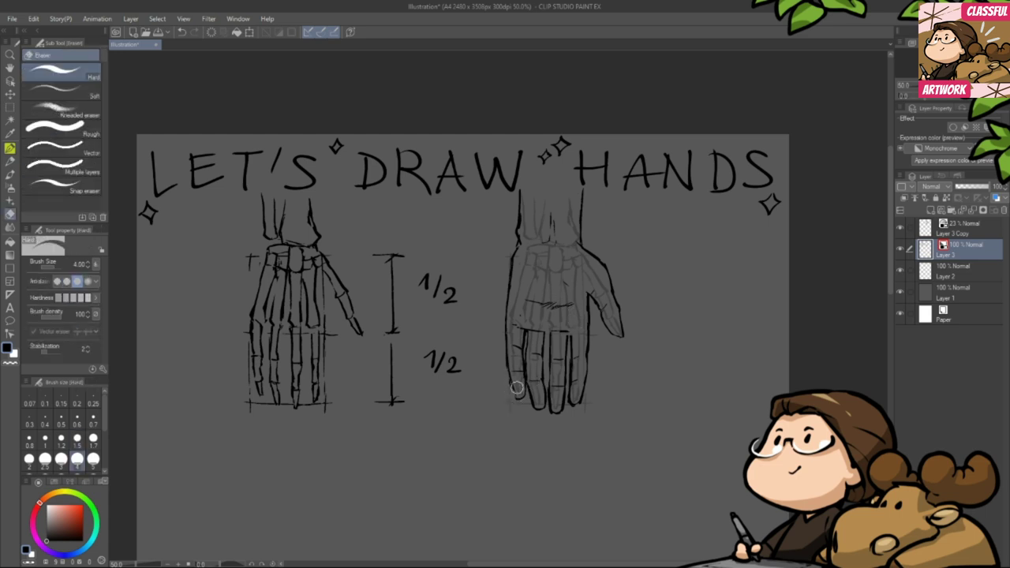
{"action": "key", "text": "p"}
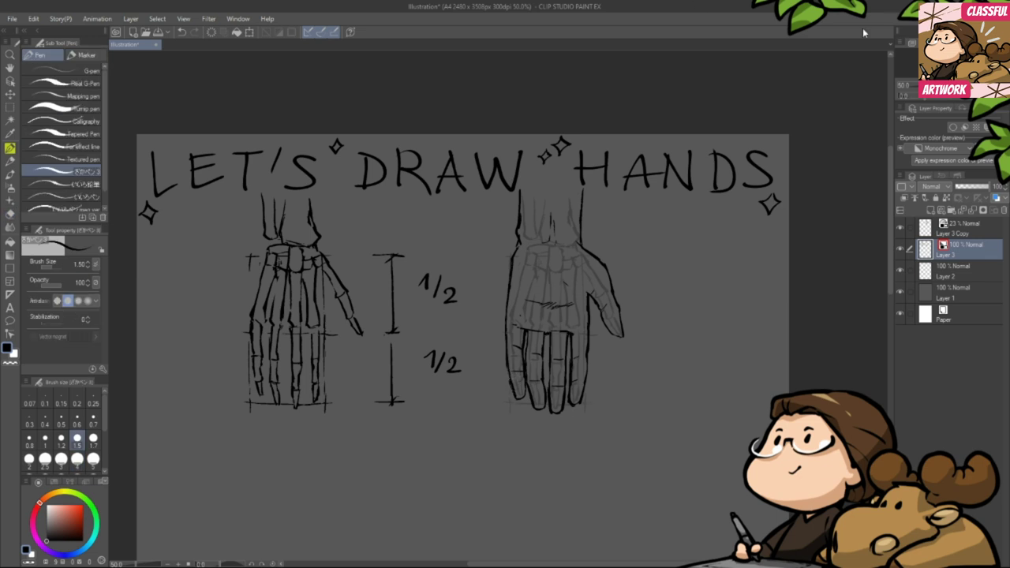
- Place the Pinterest Hand Reference board in a narrow window beside the drawing and browse down to the knitting and rope-holding hand photos
{"action": "left_click_drag", "start_coordinate": [666, 8], "coordinate": [731, 10]}
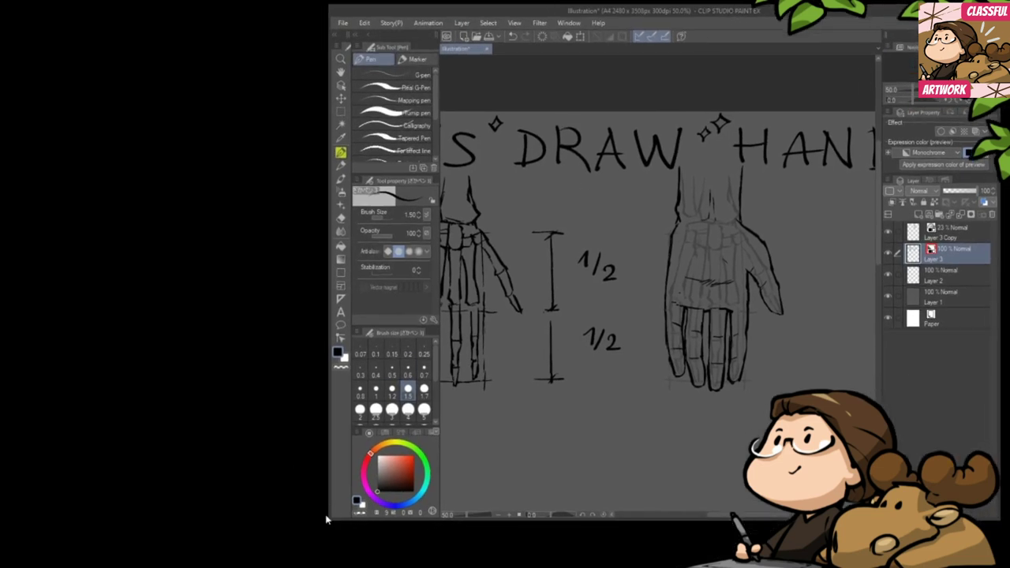
{"action": "left_click_drag", "start_coordinate": [330, 519], "coordinate": [230, 560]}
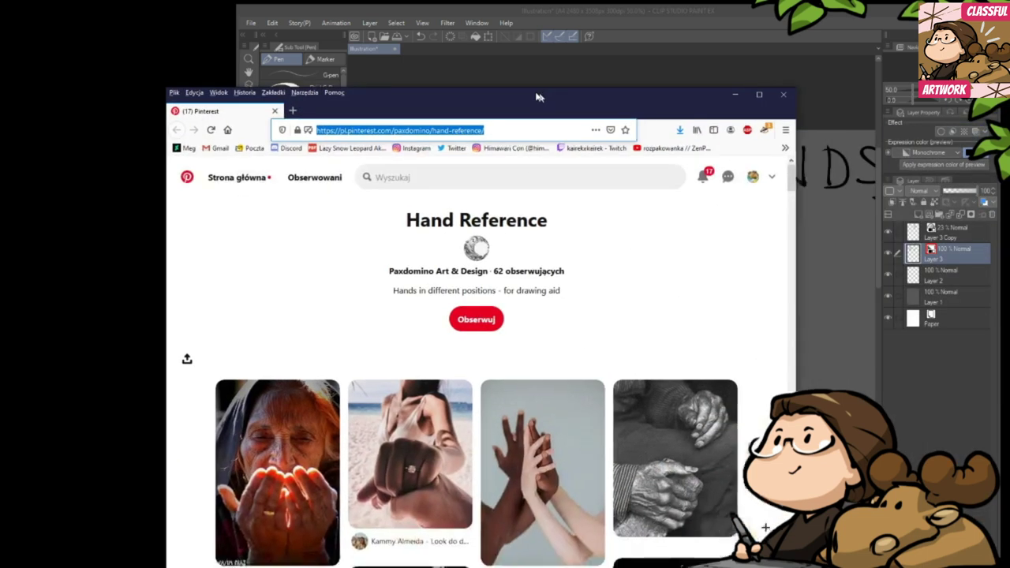
{"action": "left_click_drag", "start_coordinate": [541, 101], "coordinate": [376, 14]}
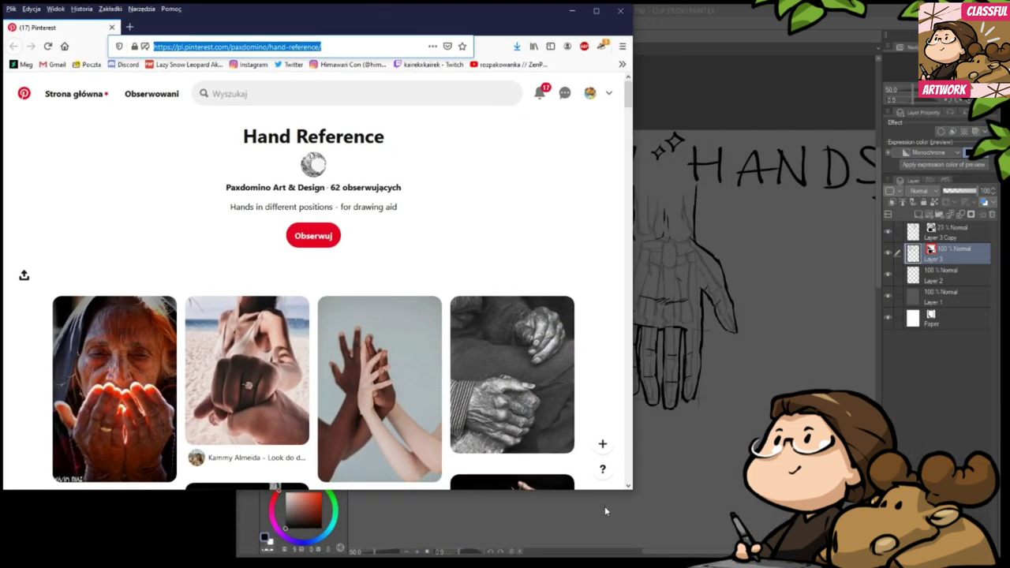
{"action": "left_click_drag", "start_coordinate": [630, 492], "coordinate": [287, 564]}
{"action": "scroll", "coordinate": [231, 438], "scroll_direction": "down", "scroll_amount": 5}
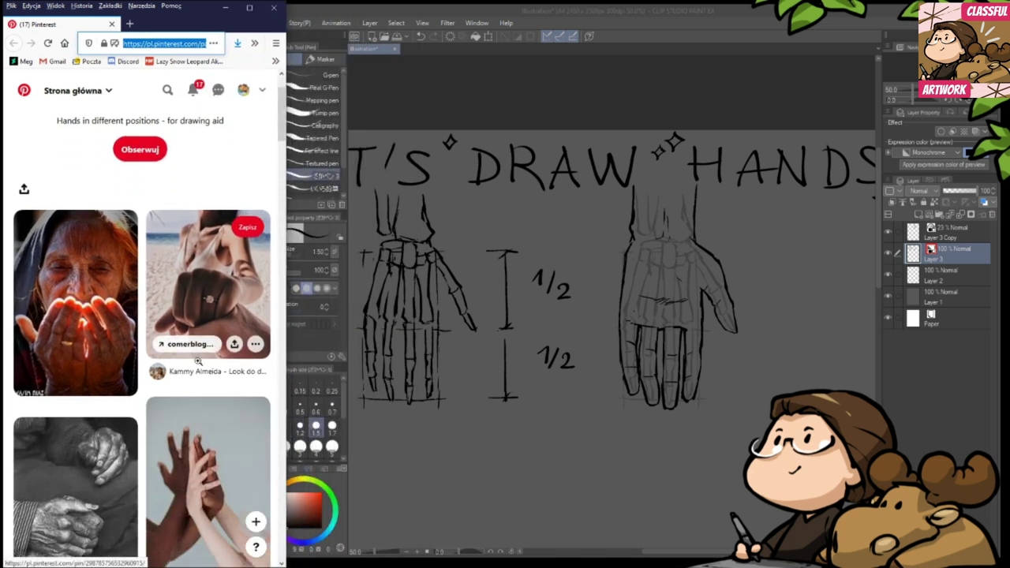
{"action": "scroll", "coordinate": [231, 437], "scroll_direction": "down", "scroll_amount": 3}
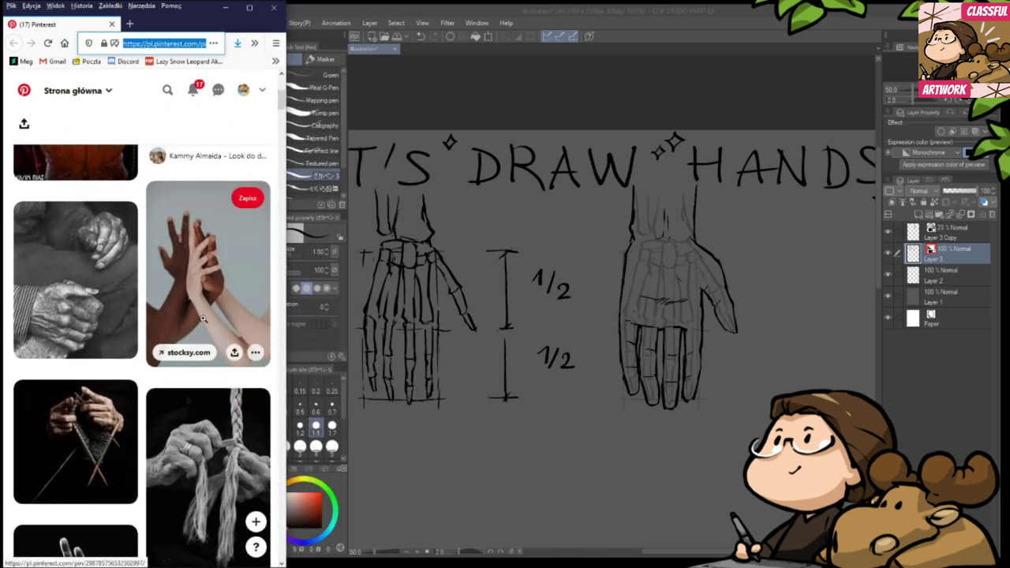
- Switch back to Clip Studio Paint, fit its window beside the reference board, and bring the empty area below the skeleton hand into view
{"action": "left_click", "coordinate": [663, 16]}
{"action": "left_click_drag", "start_coordinate": [238, 556], "coordinate": [278, 563]}
{"action": "mouse_move", "coordinate": [567, 507]}
{"action": "left_mouse_down"}
{"action": "mouse_move", "coordinate": [610, 482]}
{"action": "mouse_move", "coordinate": [591, 469]}
{"action": "mouse_move", "coordinate": [620, 438]}
{"action": "mouse_move", "coordinate": [604, 433]}
{"action": "left_mouse_up"}
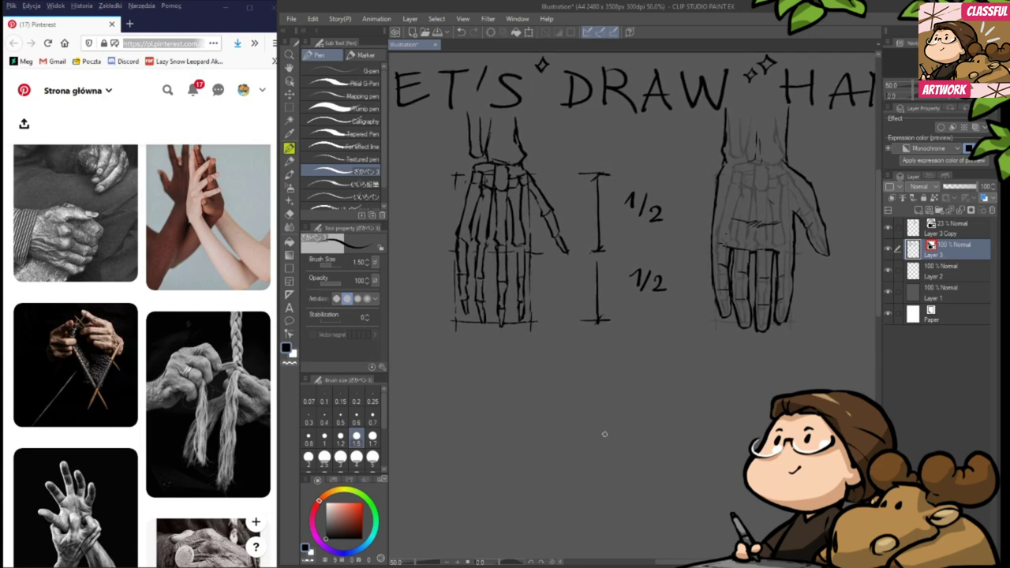
- Sketch the lowest curled finger of a gripping hand in the empty space below the skeleton hand, cleaning its lines with the eraser
{"action": "mouse_move", "coordinate": [493, 448]}
{"action": "left_mouse_down"}
{"action": "mouse_move", "coordinate": [500, 437]}
{"action": "mouse_move", "coordinate": [521, 452]}
{"action": "mouse_move", "coordinate": [521, 464]}
{"action": "mouse_move", "coordinate": [495, 458]}
{"action": "mouse_move", "coordinate": [522, 474]}
{"action": "mouse_move", "coordinate": [505, 459]}
{"action": "mouse_move", "coordinate": [514, 485]}
{"action": "mouse_move", "coordinate": [536, 473]}
{"action": "left_mouse_up"}
{"action": "key", "text": "e"}
{"action": "key", "text": "p"}
{"action": "key", "text": "e"}
{"action": "key", "text": "p"}
{"action": "key", "text": "e"}
{"action": "key", "text": "p"}
{"action": "key", "text": "e"}
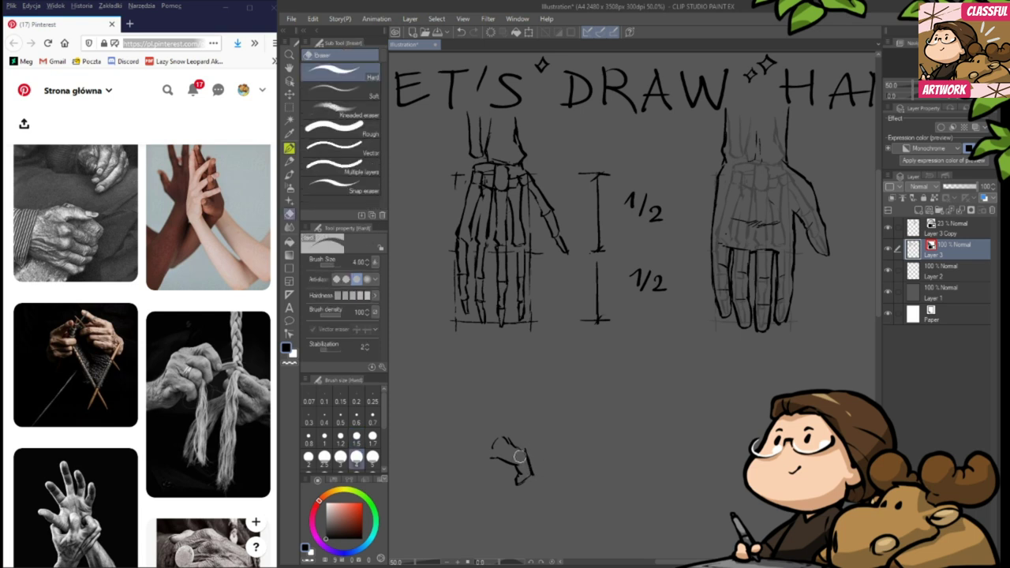
{"action": "key", "text": "p"}
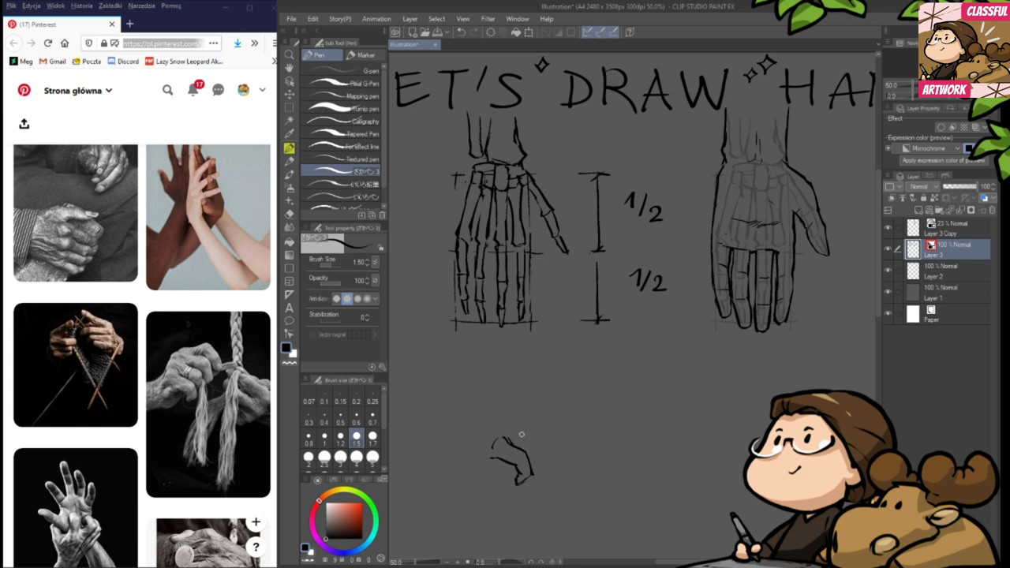
- Draw the second curled finger above the first and block in the upper edge of the third
{"action": "left_click_drag", "start_coordinate": [512, 430], "coordinate": [542, 450]}
{"action": "key", "text": "e"}
{"action": "left_click_drag", "start_coordinate": [546, 474], "coordinate": [518, 480]}
{"action": "key", "text": "p"}
{"action": "left_click_drag", "start_coordinate": [498, 420], "coordinate": [511, 420]}
{"action": "left_click_drag", "start_coordinate": [532, 415], "coordinate": [553, 420]}
{"action": "key", "text": "e"}
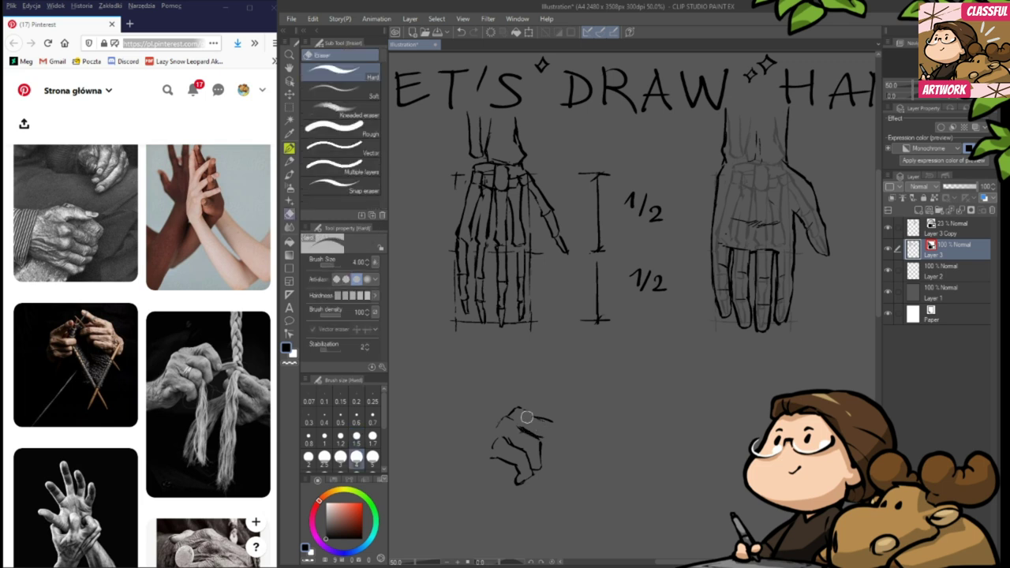
{"action": "key", "text": "p"}
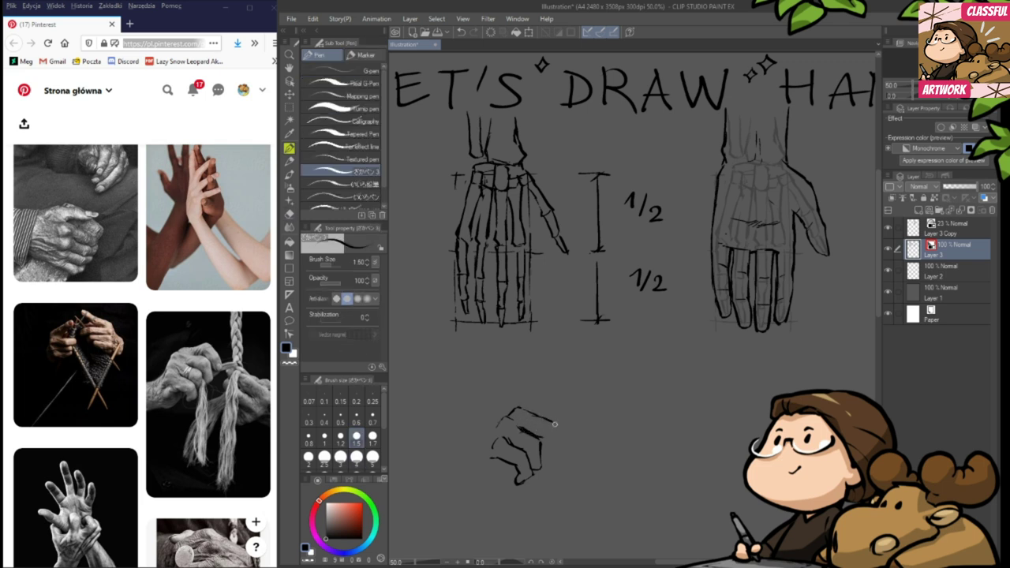
- Draw the third finger's bent tip and knuckle edge, erasing stray lines where it meets the second finger
{"action": "key", "text": "e"}
{"action": "left_click_drag", "start_coordinate": [512, 410], "coordinate": [493, 434]}
{"action": "key", "text": "p"}
{"action": "left_click_drag", "start_coordinate": [551, 419], "coordinate": [556, 445]}
{"action": "key", "text": "e"}
{"action": "mouse_move", "coordinate": [540, 466]}
{"action": "left_mouse_down"}
{"action": "mouse_move", "coordinate": [541, 452]}
{"action": "mouse_move", "coordinate": [537, 460]}
{"action": "left_mouse_up"}
{"action": "key", "text": "p"}
{"action": "key", "text": "e"}
{"action": "left_click_drag", "start_coordinate": [521, 433], "coordinate": [539, 437]}
{"action": "key", "text": "p"}
{"action": "key", "text": "e"}
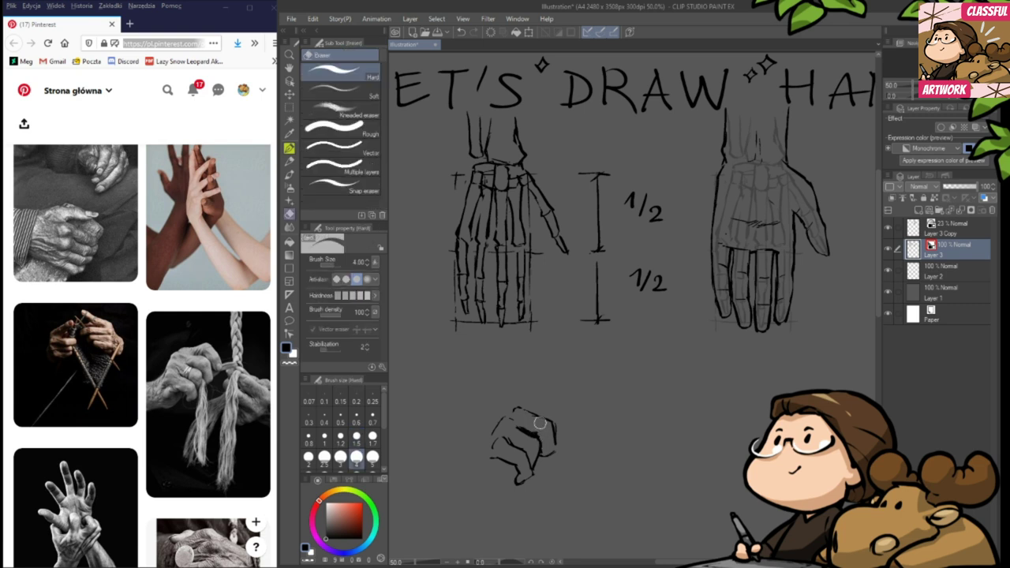
- Refine the third finger's outer side and sketch the first upper and outer contours of the index finger
{"action": "left_click_drag", "start_coordinate": [560, 431], "coordinate": [561, 455]}
{"action": "key", "text": "p"}
{"action": "mouse_move", "coordinate": [544, 417]}
{"action": "left_mouse_down"}
{"action": "mouse_move", "coordinate": [556, 451]}
{"action": "mouse_move", "coordinate": [531, 400]}
{"action": "mouse_move", "coordinate": [574, 418]}
{"action": "mouse_move", "coordinate": [562, 432]}
{"action": "left_mouse_up"}
{"action": "key", "text": "e"}
{"action": "key", "text": "p"}
{"action": "key", "text": "e"}
{"action": "key", "text": "p"}
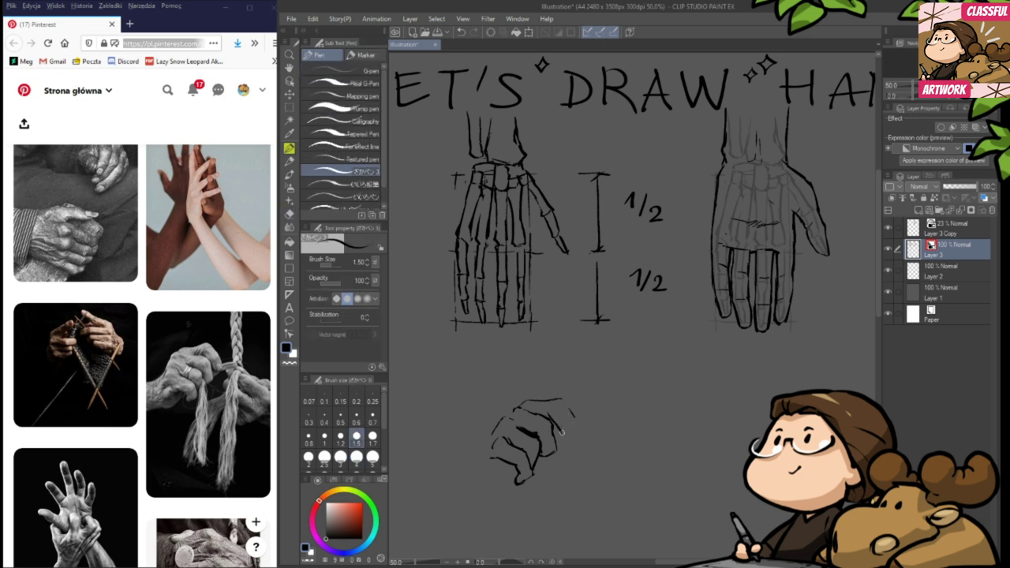
- Shape the index finger's downward-bent end with a rounded fingertip and trim its outer edge
{"action": "key", "text": "e"}
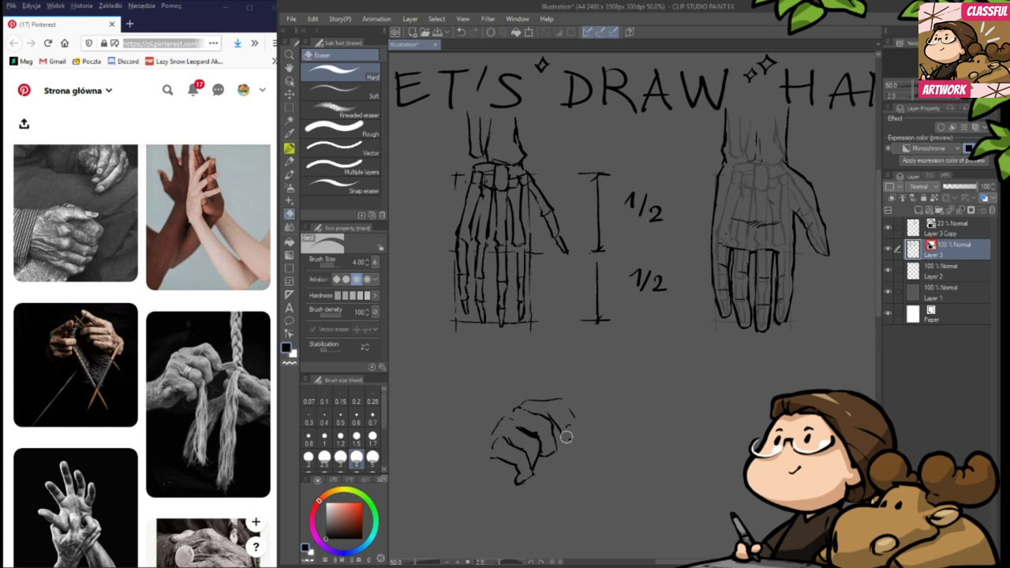
{"action": "key", "text": "p"}
{"action": "key", "text": "e"}
{"action": "key", "text": "p"}
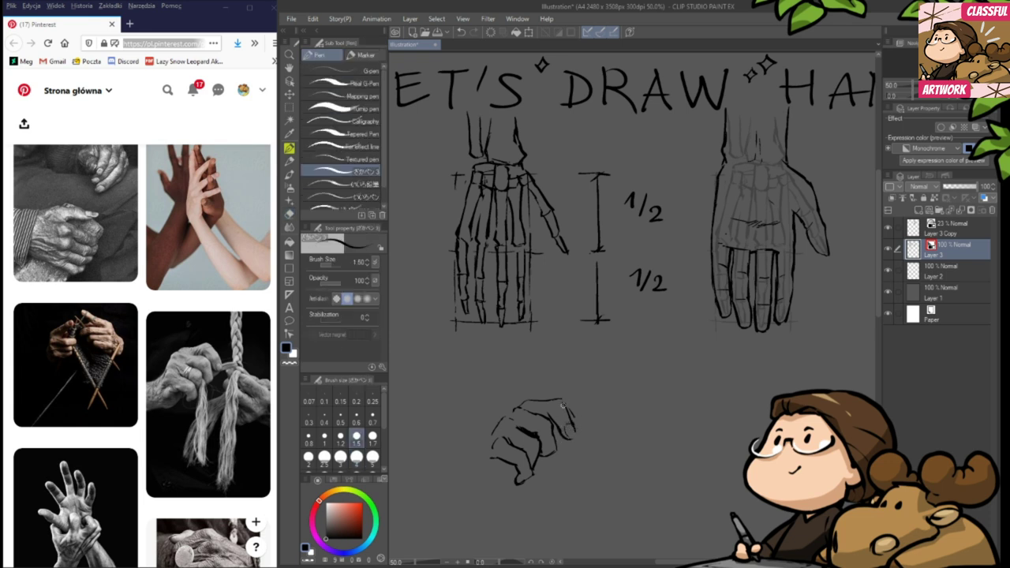
{"action": "key", "text": "e"}
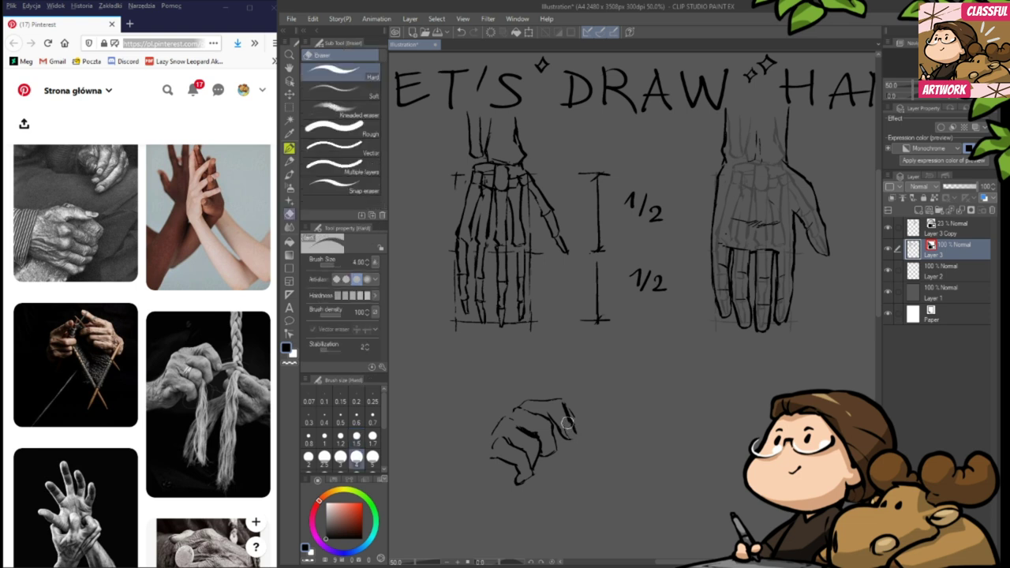
{"action": "key", "text": "p"}
{"action": "key", "text": "e"}
{"action": "left_click_drag", "start_coordinate": [574, 411], "coordinate": [576, 441]}
{"action": "key", "text": "p"}
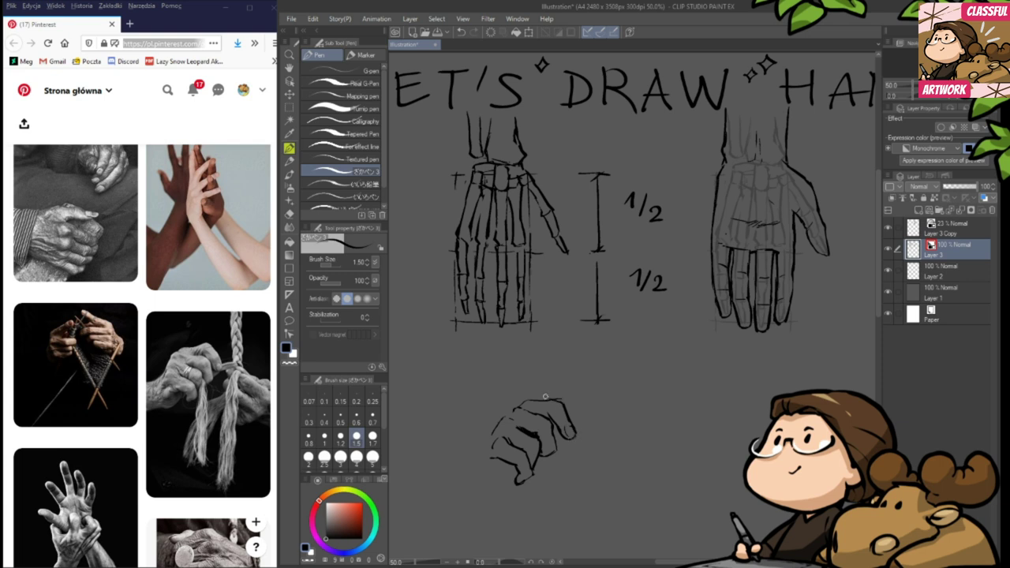
- Erase the index finger's flat upper line and redraw it as a higher arch running from the knuckle
{"action": "key", "text": "e"}
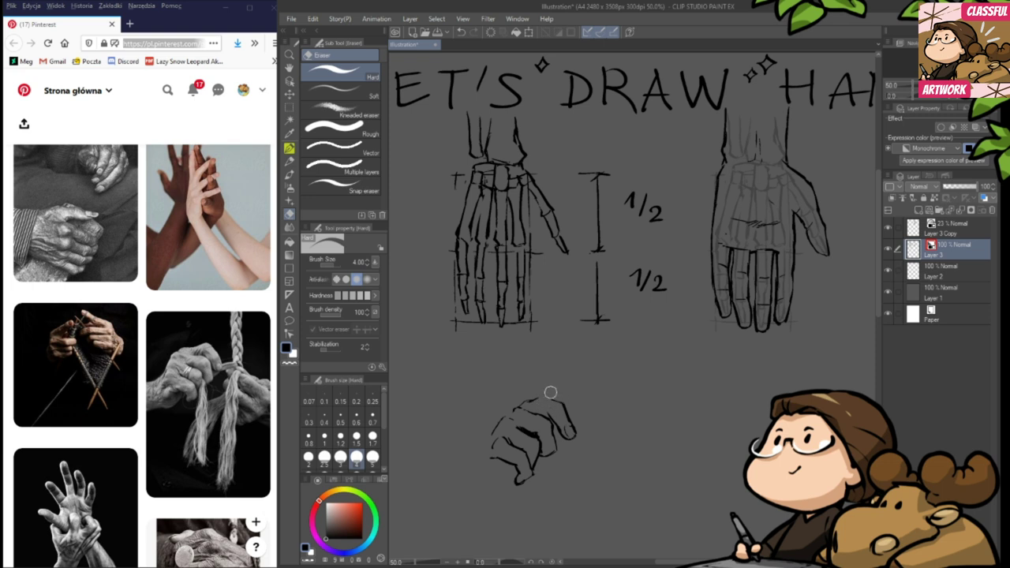
{"action": "key", "text": "p"}
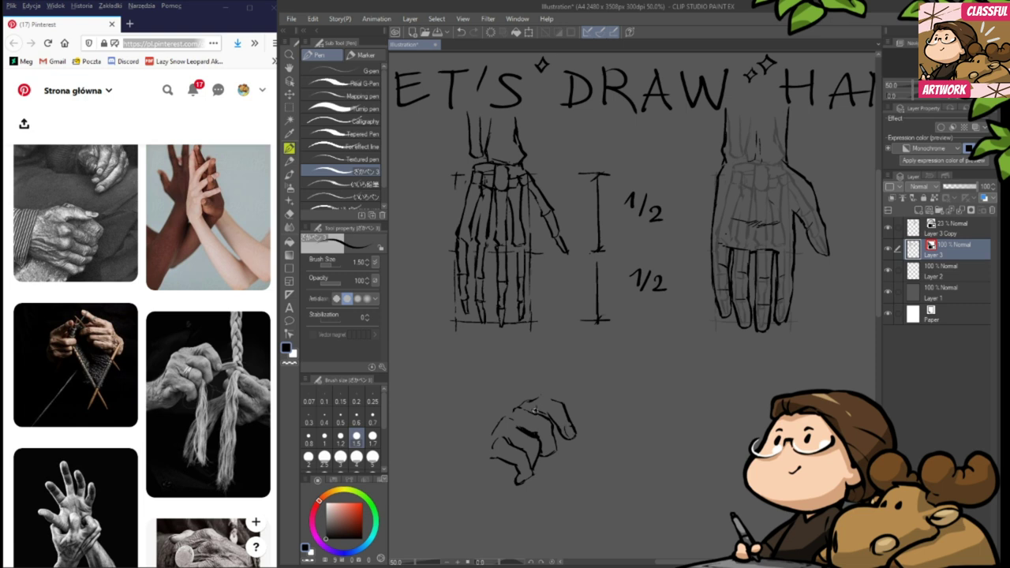
{"action": "key", "text": "e"}
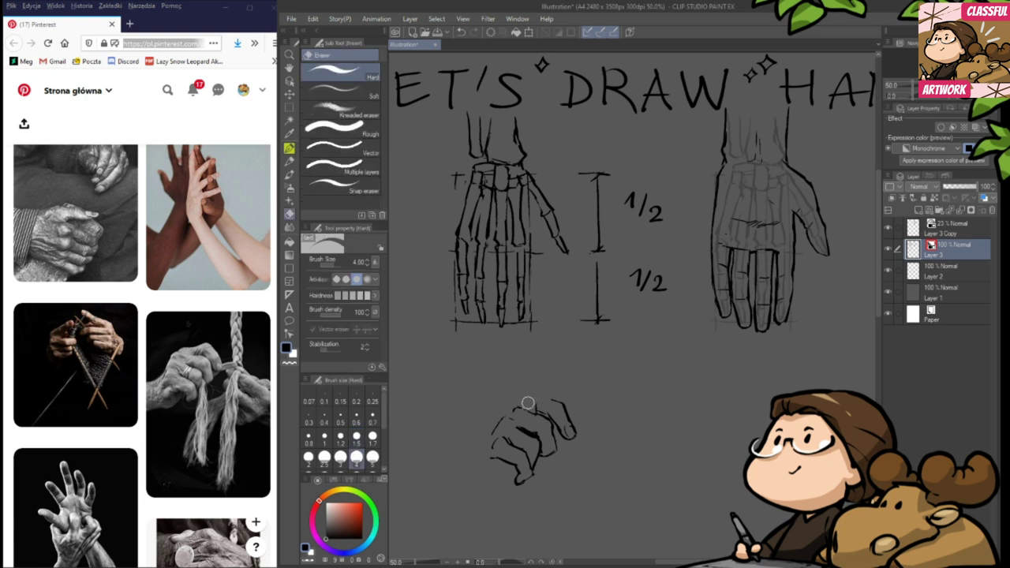
{"action": "key", "text": "p"}
{"action": "key", "text": "e"}
{"action": "key", "text": "p"}
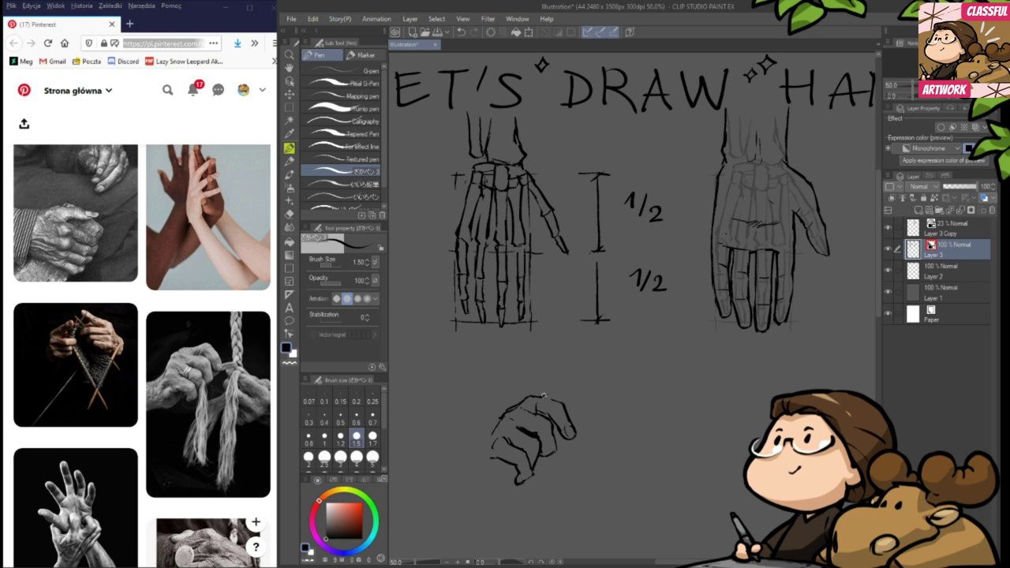
{"action": "key", "text": "e"}
{"action": "mouse_move", "coordinate": [530, 390]}
{"action": "left_mouse_down"}
{"action": "mouse_move", "coordinate": [523, 402]}
{"action": "mouse_move", "coordinate": [544, 396]}
{"action": "left_mouse_up"}
- Strengthen and tidy the index finger's upper contour and the inner line separating it from the third finger
{"action": "key", "text": "p"}
{"action": "key", "text": "e"}
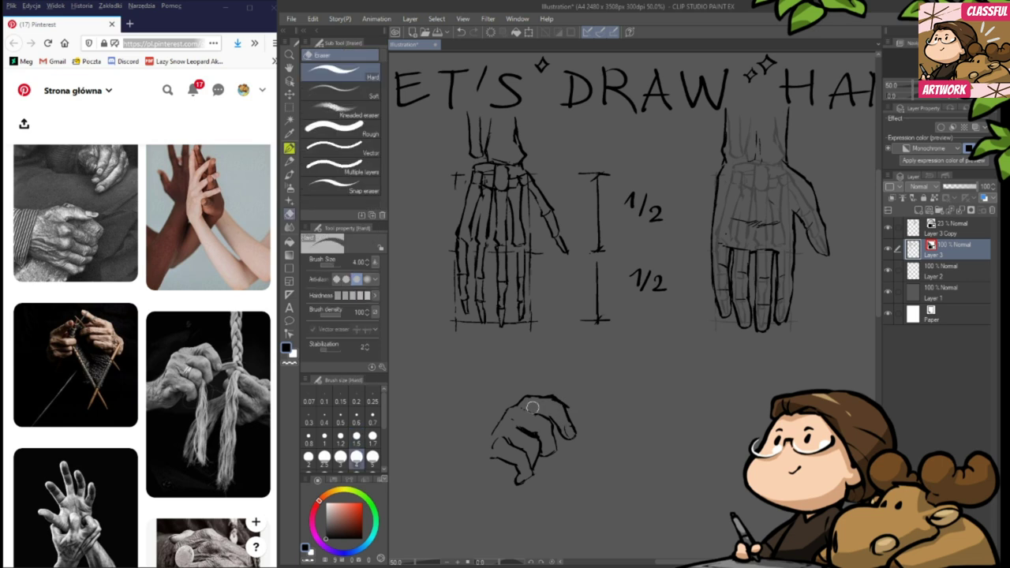
{"action": "key", "text": "p"}
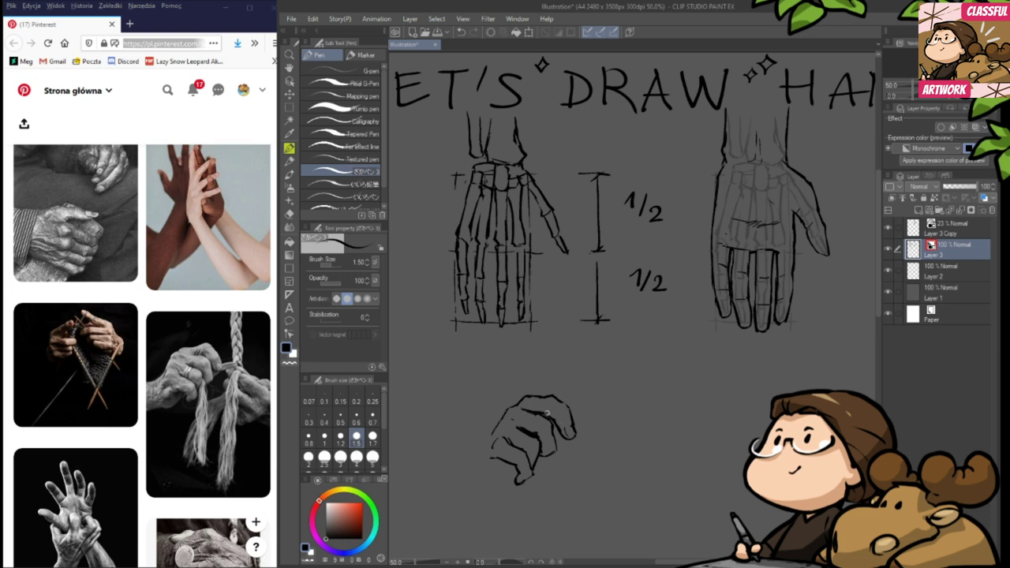
{"action": "key", "text": "e"}
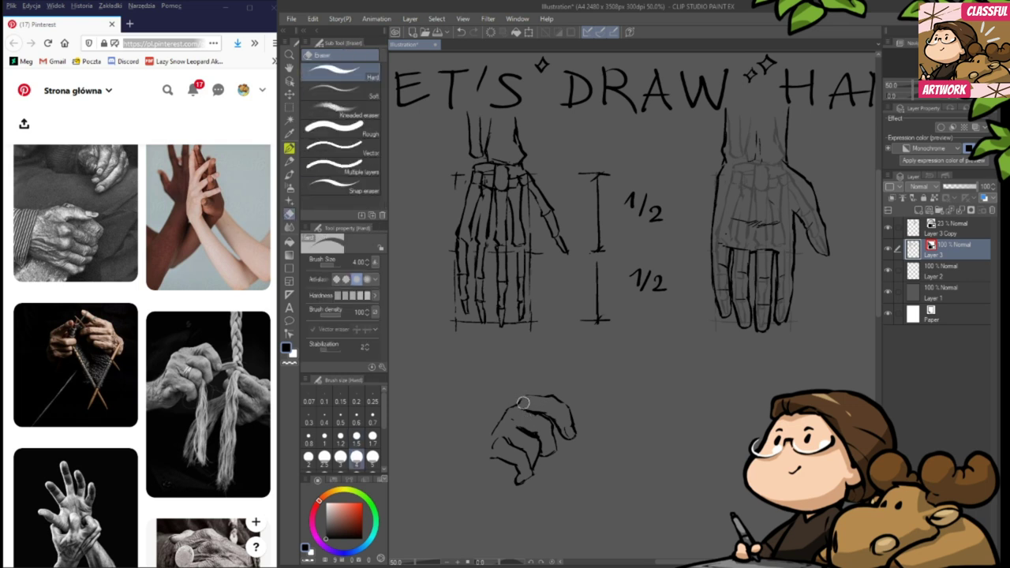
{"action": "key", "text": "p"}
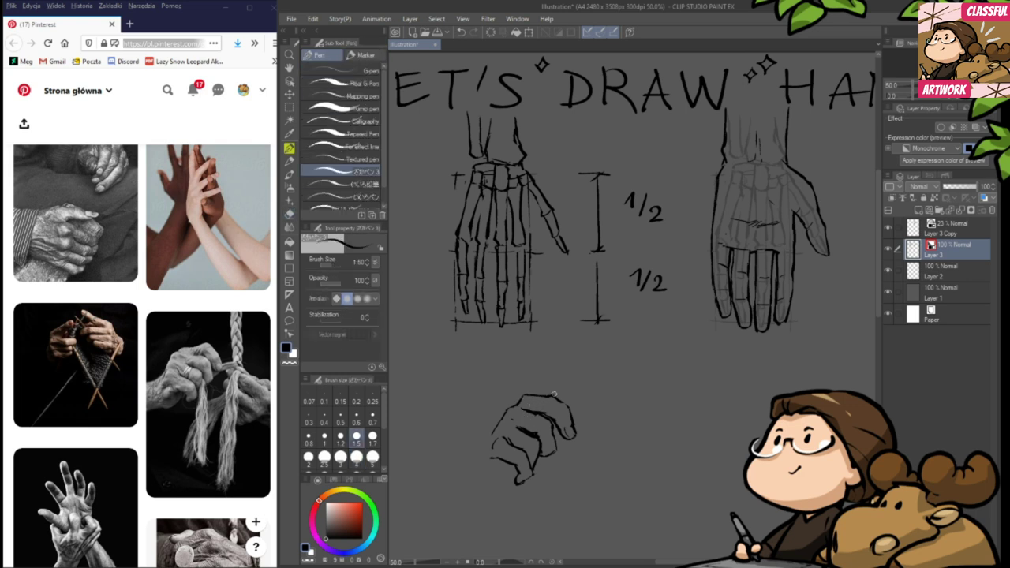
{"action": "key", "text": "e"}
{"action": "mouse_move", "coordinate": [557, 403]}
{"action": "left_mouse_down"}
{"action": "mouse_move", "coordinate": [549, 395]}
{"action": "mouse_move", "coordinate": [560, 403]}
{"action": "left_mouse_up"}
{"action": "key", "text": "p"}
{"action": "key", "text": "e"}
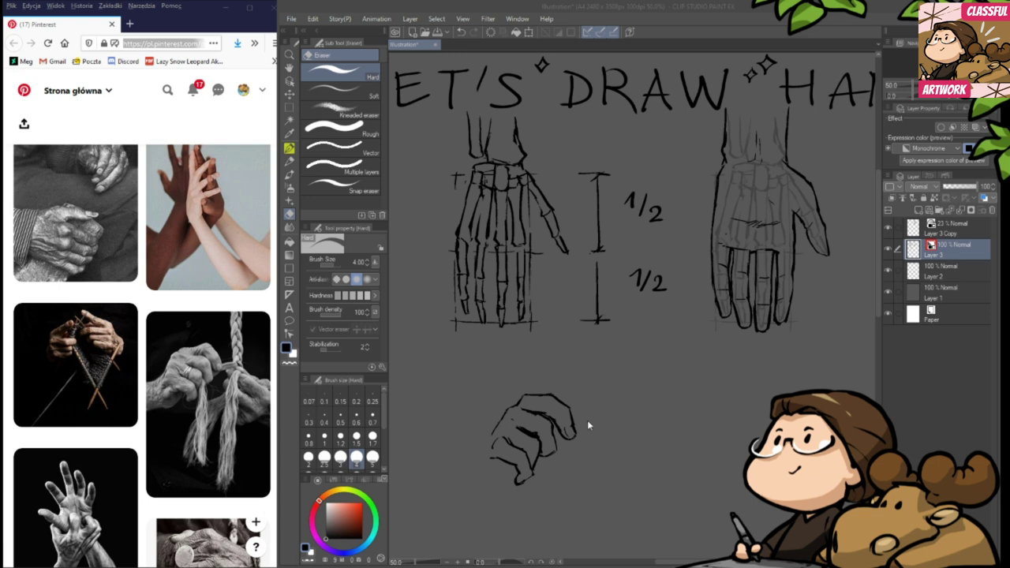
{"action": "key", "text": "p"}
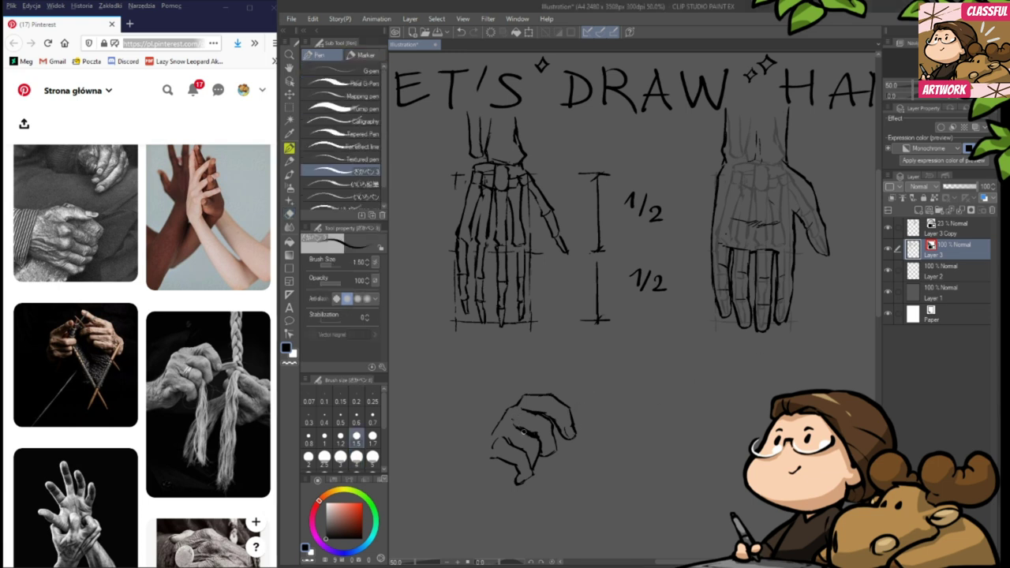
- Clean up and redraw the edges of the lowest curled finger with the eraser and Pen
{"action": "key", "text": "e"}
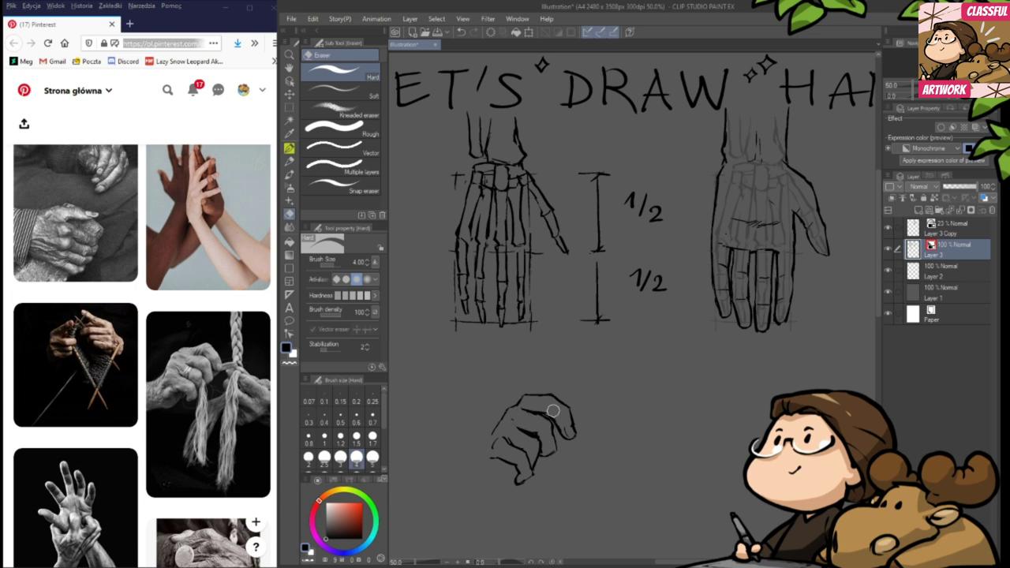
{"action": "left_click_drag", "start_coordinate": [584, 449], "coordinate": [629, 438]}
{"action": "key", "text": "p"}
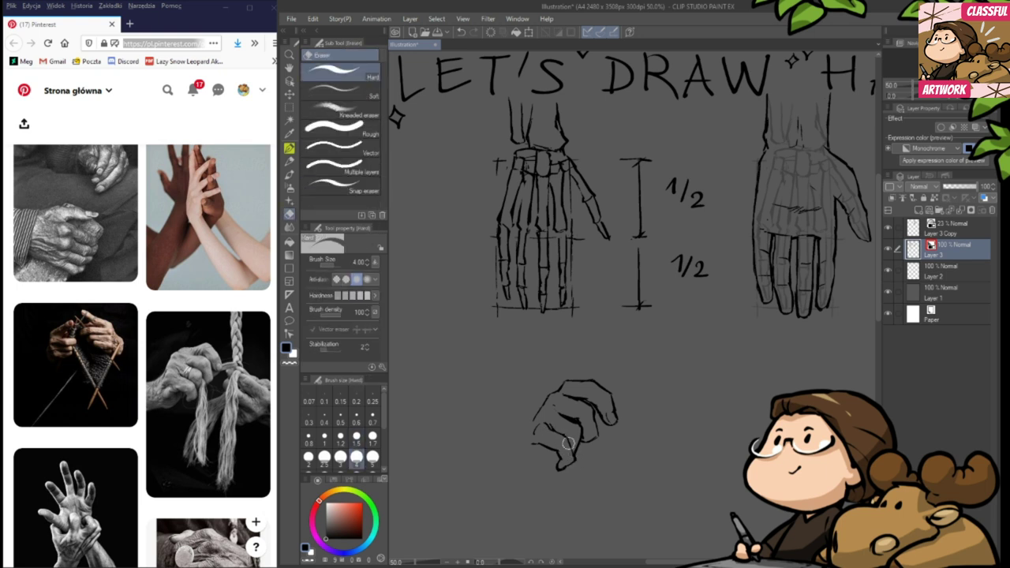
{"action": "key", "text": "e"}
{"action": "key", "text": "p"}
{"action": "mouse_move", "coordinate": [621, 462]}
{"action": "left_mouse_down"}
{"action": "mouse_move", "coordinate": [610, 480]}
{"action": "mouse_move", "coordinate": [548, 476]}
{"action": "left_mouse_up"}
{"action": "key", "text": "e"}
{"action": "key", "text": "p"}
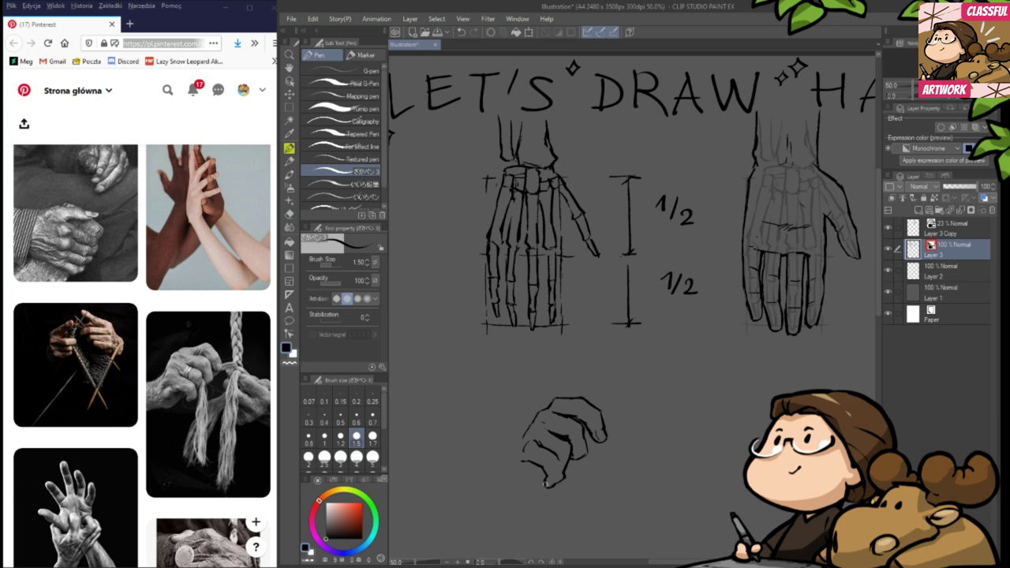
{"action": "left_click_drag", "start_coordinate": [600, 495], "coordinate": [619, 484]}
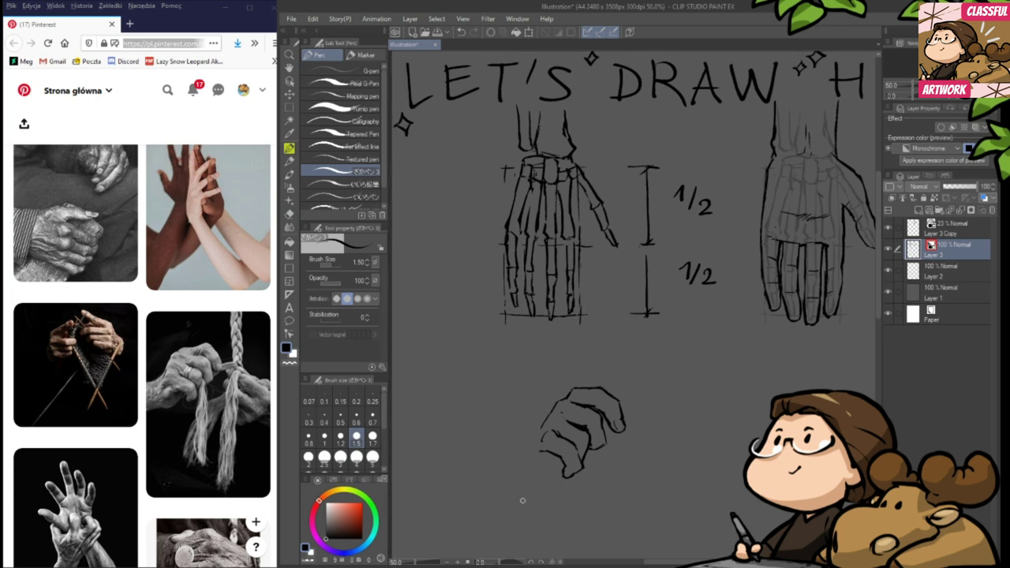
- Extend the back of the gripping hand down to the wrist and sketch short lines for the palm's lower edge
{"action": "key", "text": "e"}
{"action": "key", "text": "p"}
{"action": "mouse_move", "coordinate": [544, 419]}
{"action": "left_mouse_down"}
{"action": "mouse_move", "coordinate": [522, 459]}
{"action": "mouse_move", "coordinate": [557, 458]}
{"action": "left_mouse_up"}
{"action": "key", "text": "e"}
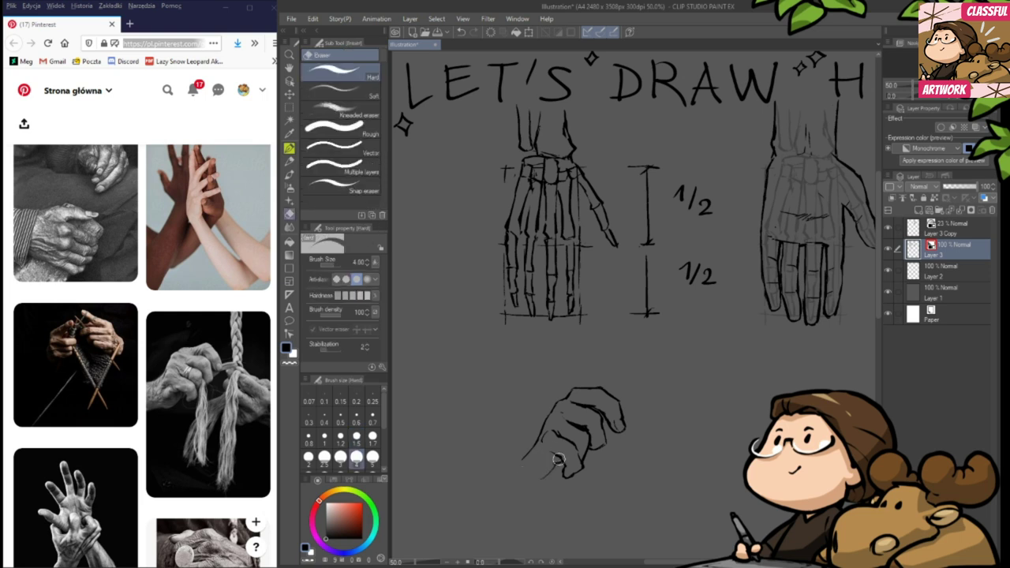
{"action": "key", "text": "p"}
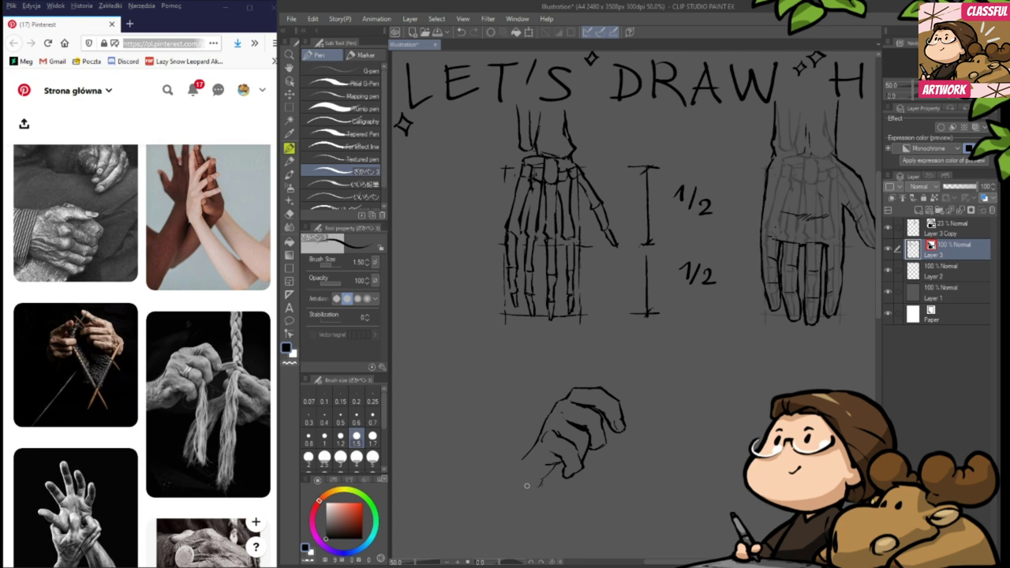
{"action": "left_click_drag", "start_coordinate": [526, 486], "coordinate": [548, 485]}
{"action": "mouse_move", "coordinate": [539, 453]}
{"action": "left_mouse_down"}
{"action": "mouse_move", "coordinate": [533, 457]}
{"action": "mouse_move", "coordinate": [541, 449]}
{"action": "left_mouse_up"}
- Erase and redraw the short lines at the gripping hand's lower palm and wrist edge
{"action": "key", "text": "e"}
{"action": "key", "text": "p"}
{"action": "key", "text": "e"}
{"action": "key", "text": "p"}
{"action": "key", "text": "e"}
{"action": "left_click_drag", "start_coordinate": [552, 464], "coordinate": [546, 457]}
{"action": "key", "text": "p"}
{"action": "key", "text": "e"}
{"action": "key", "text": "p"}
{"action": "left_click_drag", "start_coordinate": [573, 509], "coordinate": [588, 494]}
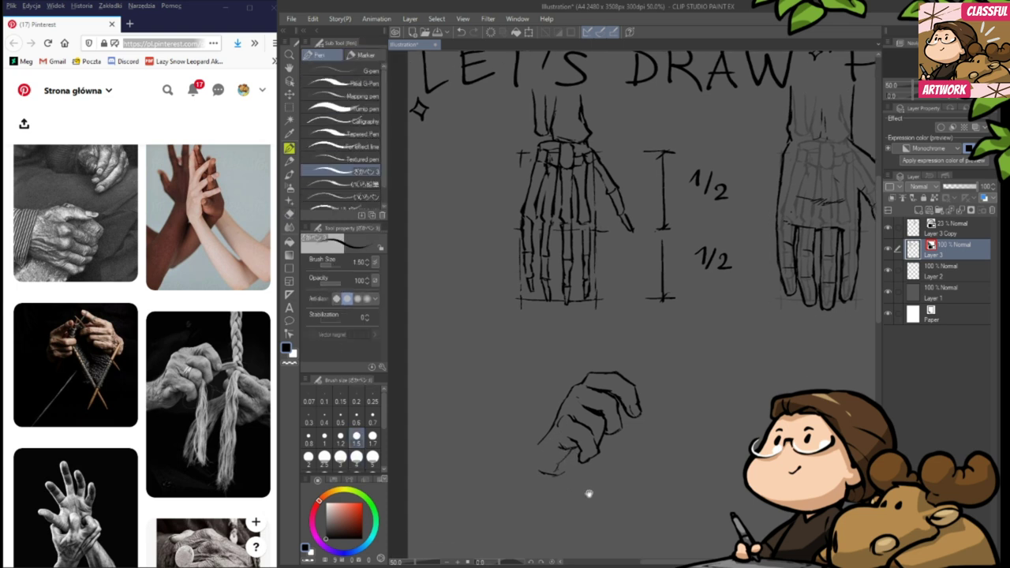
{"action": "key", "text": "e"}
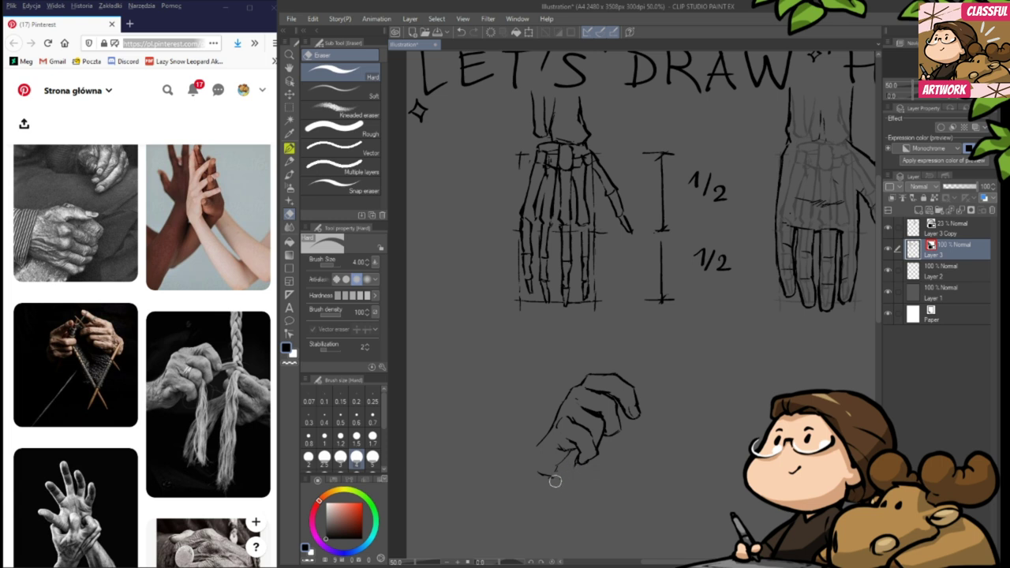
{"action": "key", "text": "p"}
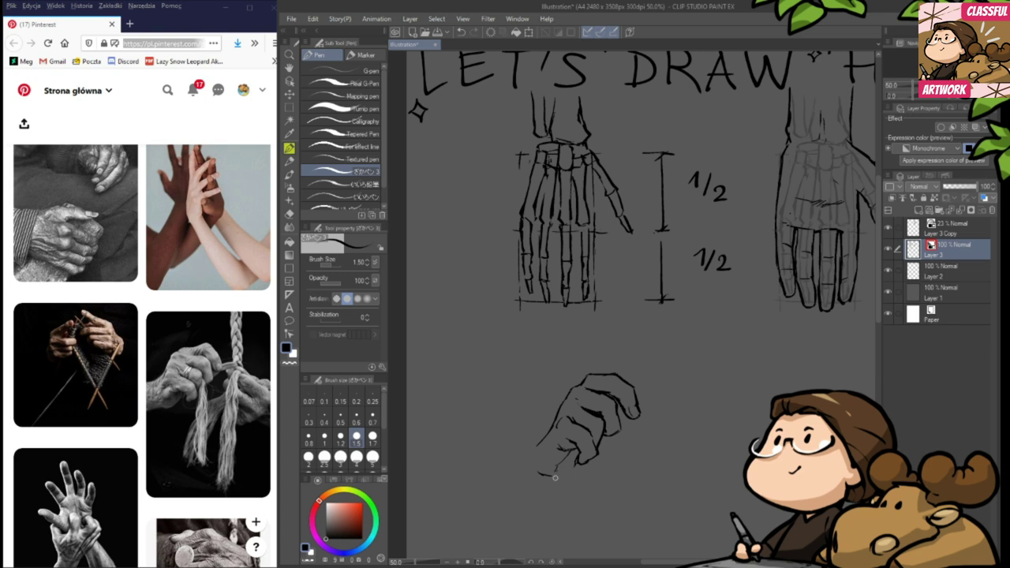
- Draw the heel of the gripping hand's palm and extend the upper and lower contours into a short forearm
{"action": "left_click_drag", "start_coordinate": [555, 476], "coordinate": [573, 465]}
{"action": "left_click_drag", "start_coordinate": [564, 501], "coordinate": [571, 472]}
{"action": "left_click_drag", "start_coordinate": [515, 414], "coordinate": [556, 406]}
{"action": "mouse_move", "coordinate": [531, 438]}
{"action": "left_mouse_down"}
{"action": "mouse_move", "coordinate": [553, 449]}
{"action": "mouse_move", "coordinate": [543, 442]}
{"action": "mouse_move", "coordinate": [577, 441]}
{"action": "mouse_move", "coordinate": [571, 447]}
{"action": "left_mouse_up"}
{"action": "key", "text": "e"}
{"action": "key", "text": "p"}
{"action": "key", "text": "e"}
{"action": "key", "text": "p"}
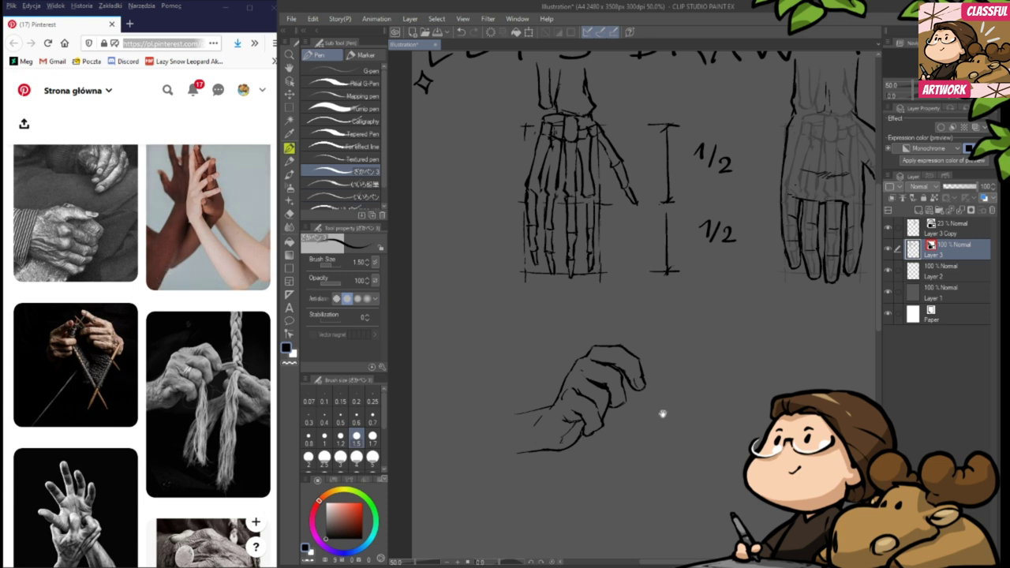
- Start a second hand facing the gripping hand by sketching its rounded fingertip and both edges of the uppermost finger
{"action": "left_click_drag", "start_coordinate": [663, 413], "coordinate": [624, 423]}
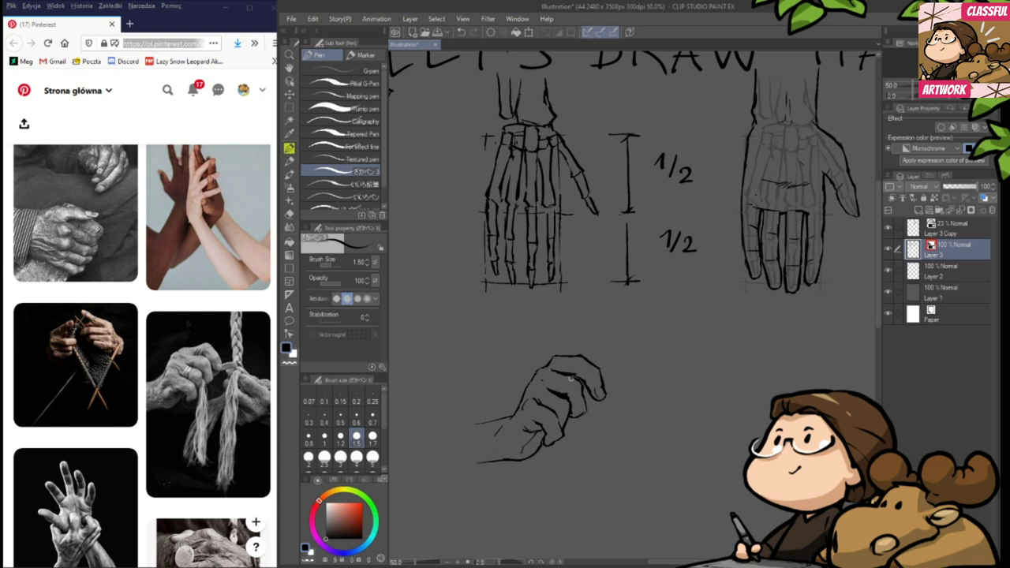
{"action": "left_click_drag", "start_coordinate": [627, 425], "coordinate": [643, 422]}
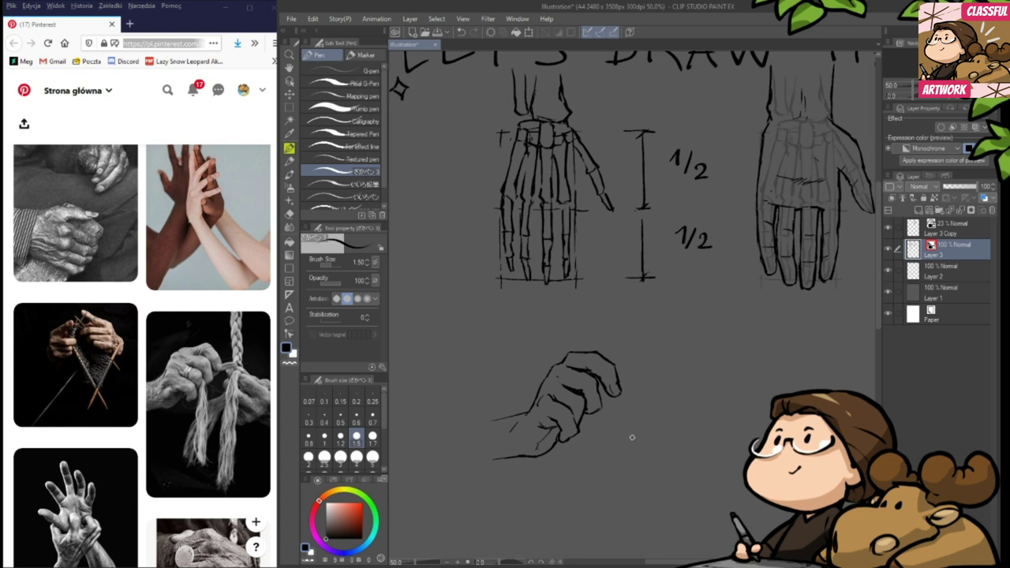
{"action": "mouse_move", "coordinate": [671, 455]}
{"action": "left_mouse_down"}
{"action": "mouse_move", "coordinate": [587, 414]}
{"action": "mouse_move", "coordinate": [581, 386]}
{"action": "mouse_move", "coordinate": [591, 407]}
{"action": "mouse_move", "coordinate": [601, 392]}
{"action": "mouse_move", "coordinate": [598, 414]}
{"action": "mouse_move", "coordinate": [609, 424]}
{"action": "mouse_move", "coordinate": [625, 409]}
{"action": "mouse_move", "coordinate": [634, 423]}
{"action": "mouse_move", "coordinate": [608, 431]}
{"action": "left_mouse_up"}
{"action": "key", "text": "e"}
{"action": "key", "text": "p"}
{"action": "key", "text": "e"}
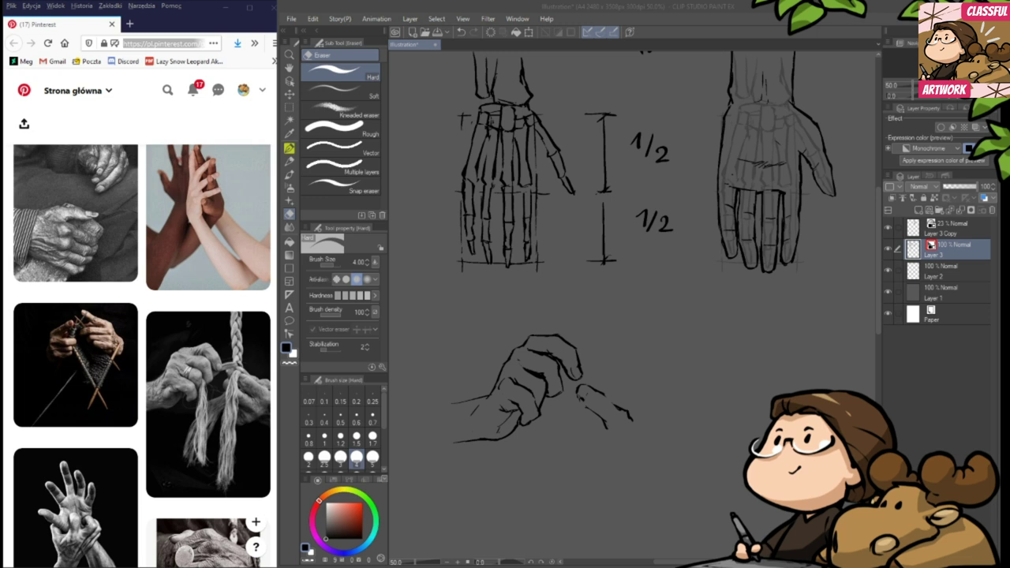
{"action": "key", "text": "p"}
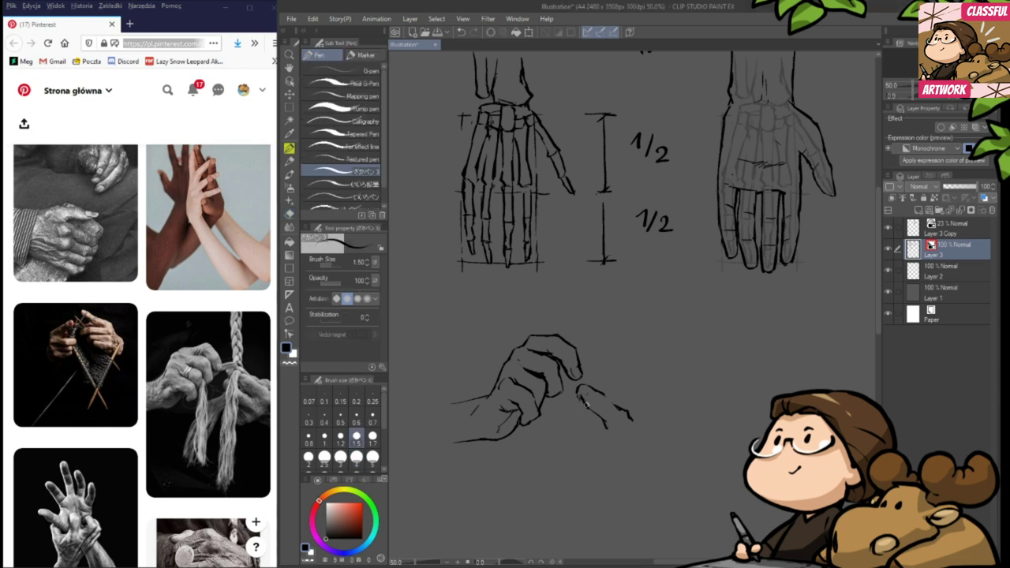
- Strengthen the second hand's uppermost finger and outline the next two curled fingers below it
{"action": "left_click_drag", "start_coordinate": [594, 390], "coordinate": [616, 409]}
{"action": "mouse_move", "coordinate": [571, 402]}
{"action": "left_mouse_down"}
{"action": "mouse_move", "coordinate": [579, 428]}
{"action": "mouse_move", "coordinate": [602, 421]}
{"action": "left_mouse_up"}
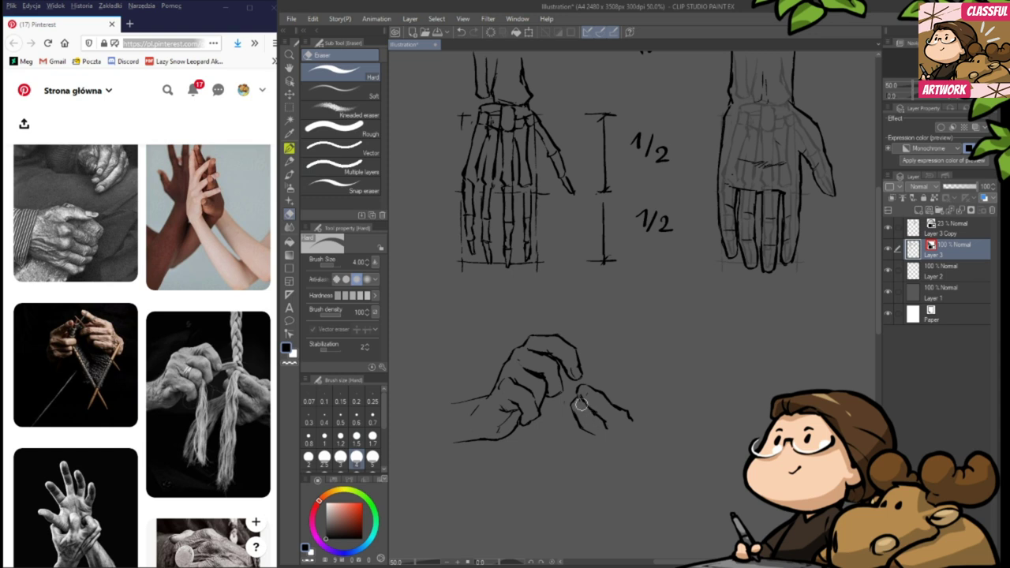
{"action": "left_click_drag", "start_coordinate": [593, 441], "coordinate": [606, 427]}
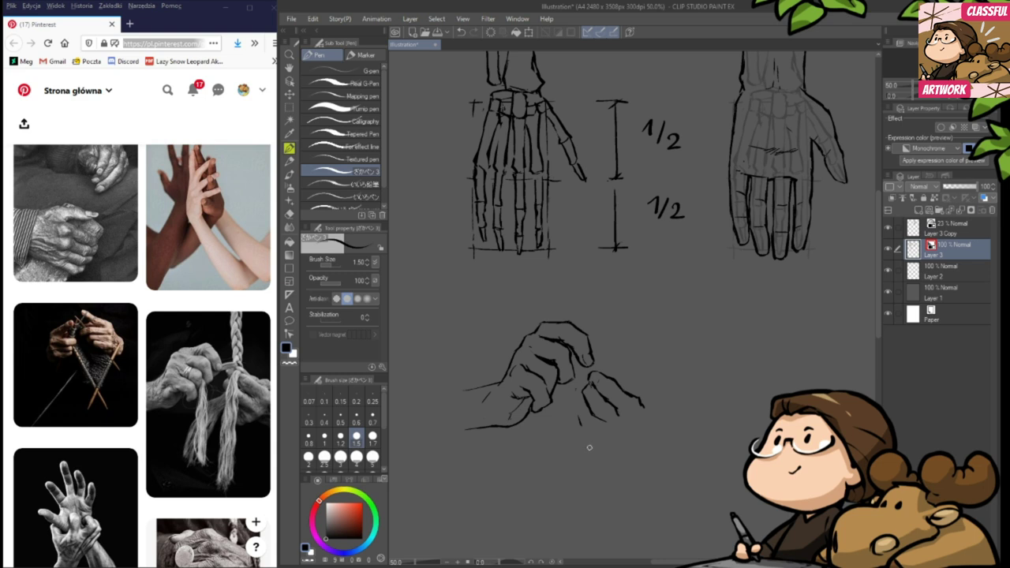
{"action": "left_click_drag", "start_coordinate": [597, 453], "coordinate": [607, 453]}
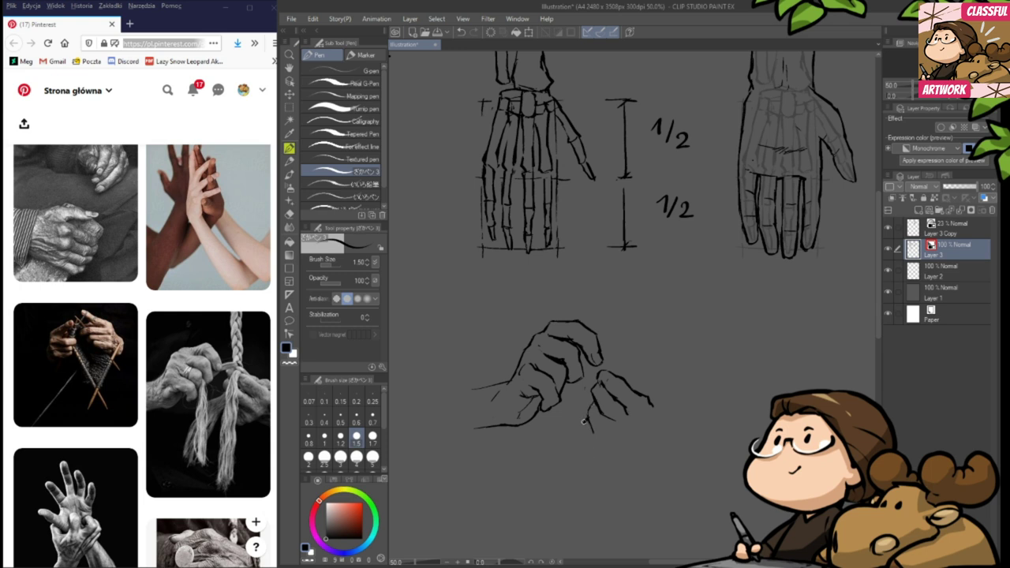
{"action": "key", "text": "e"}
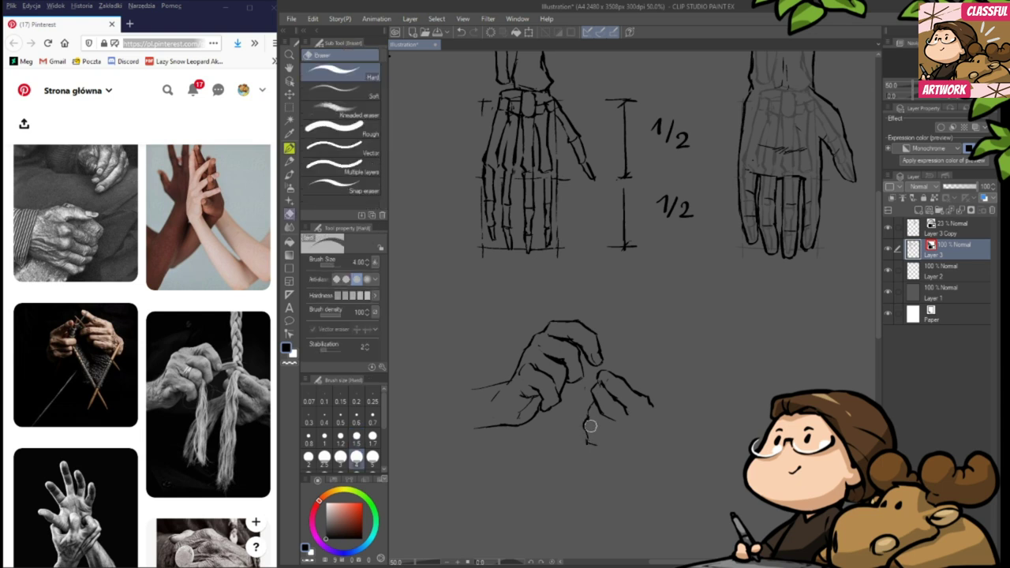
{"action": "key", "text": "p"}
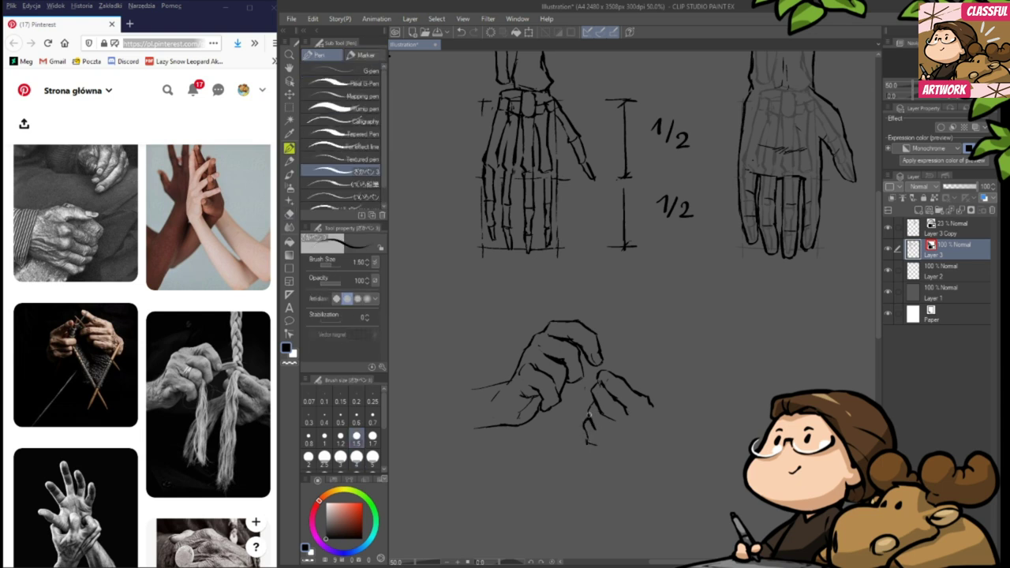
- Clean up the lower fingertips of the second hand and draw the lines separating its curled fingers
{"action": "key", "text": "e"}
{"action": "key", "text": "p"}
{"action": "mouse_move", "coordinate": [587, 410]}
{"action": "left_mouse_down"}
{"action": "mouse_move", "coordinate": [592, 446]}
{"action": "mouse_move", "coordinate": [613, 452]}
{"action": "mouse_move", "coordinate": [597, 447]}
{"action": "mouse_move", "coordinate": [633, 431]}
{"action": "left_mouse_up"}
{"action": "key", "text": "e"}
{"action": "key", "text": "p"}
{"action": "mouse_move", "coordinate": [603, 417]}
{"action": "left_mouse_down"}
{"action": "mouse_move", "coordinate": [619, 429]}
{"action": "mouse_move", "coordinate": [606, 439]}
{"action": "left_mouse_up"}
{"action": "key", "text": "e"}
- Close the second hand's lower outline around the last curled finger and tidy its edges
{"action": "key", "text": "p"}
{"action": "key", "text": "e"}
{"action": "mouse_move", "coordinate": [623, 411]}
{"action": "left_mouse_down"}
{"action": "mouse_move", "coordinate": [626, 434]}
{"action": "mouse_move", "coordinate": [603, 451]}
{"action": "left_mouse_up"}
{"action": "key", "text": "p"}
{"action": "key", "text": "e"}
{"action": "key", "text": "p"}
- Draw the angular knuckle at the outer end of the second hand's uppermost finger and add the fingernail at its tip
{"action": "left_click_drag", "start_coordinate": [626, 378], "coordinate": [643, 379]}
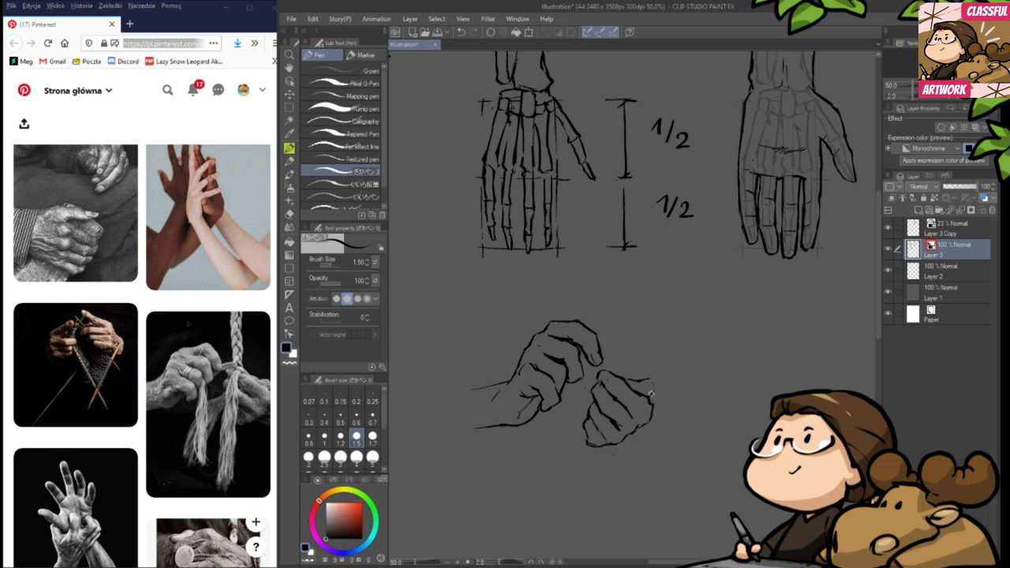
{"action": "left_click_drag", "start_coordinate": [653, 382], "coordinate": [655, 408]}
{"action": "key", "text": "e"}
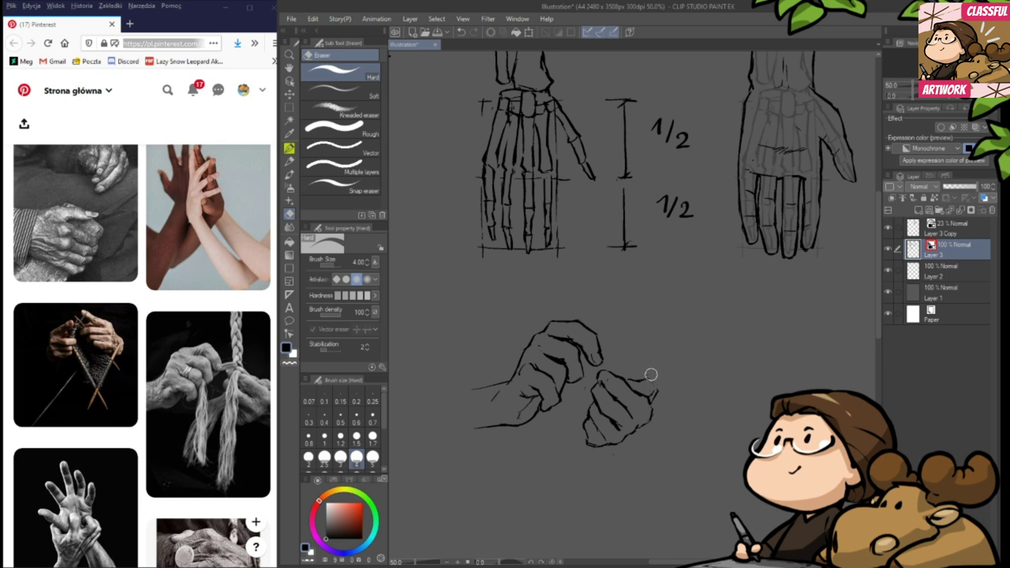
{"action": "key", "text": "p"}
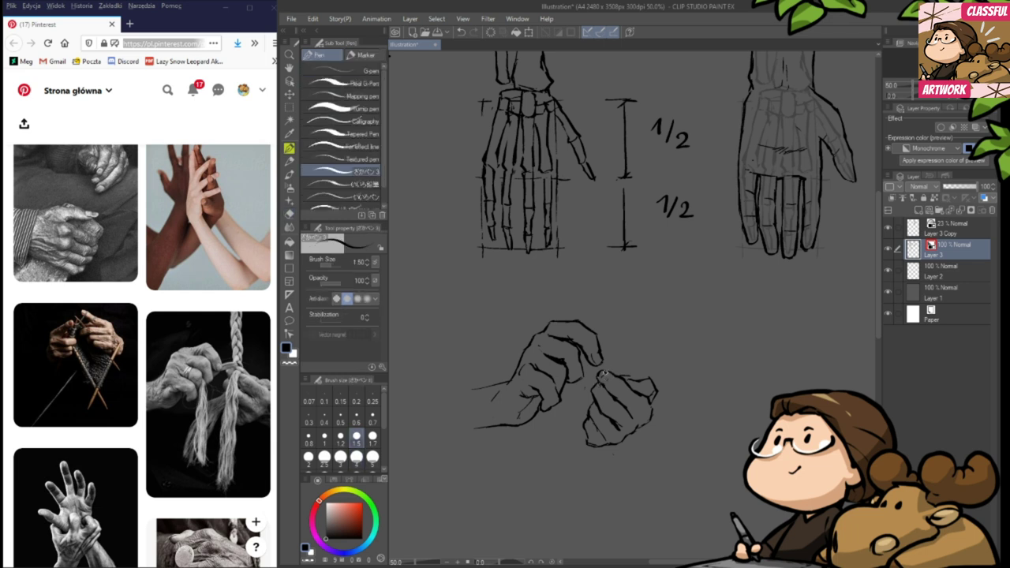
- Touch up the second hand's fingertip, top contour and lowest finger edge with the eraser and Pen
{"action": "key", "text": "e"}
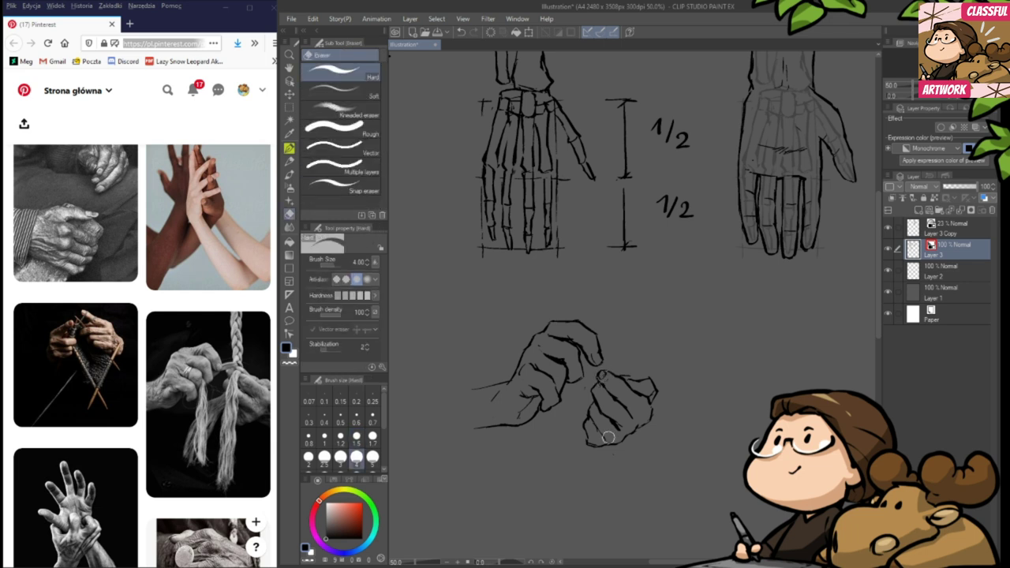
{"action": "key", "text": "p"}
{"action": "mouse_move", "coordinate": [633, 440]}
{"action": "left_mouse_down"}
{"action": "mouse_move", "coordinate": [654, 464]}
{"action": "mouse_move", "coordinate": [618, 439]}
{"action": "left_mouse_up"}
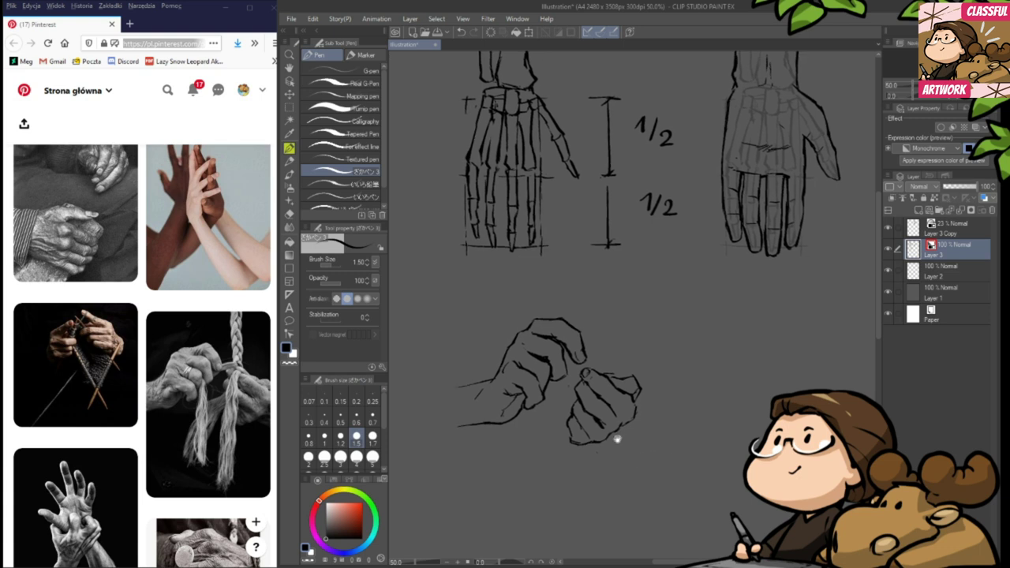
{"action": "key", "text": "e"}
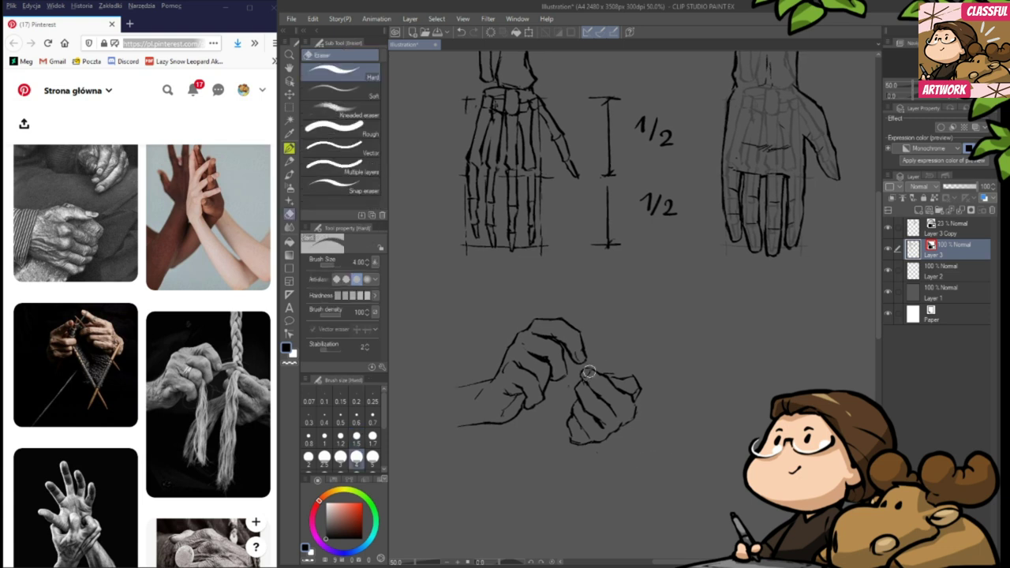
{"action": "key", "text": "p"}
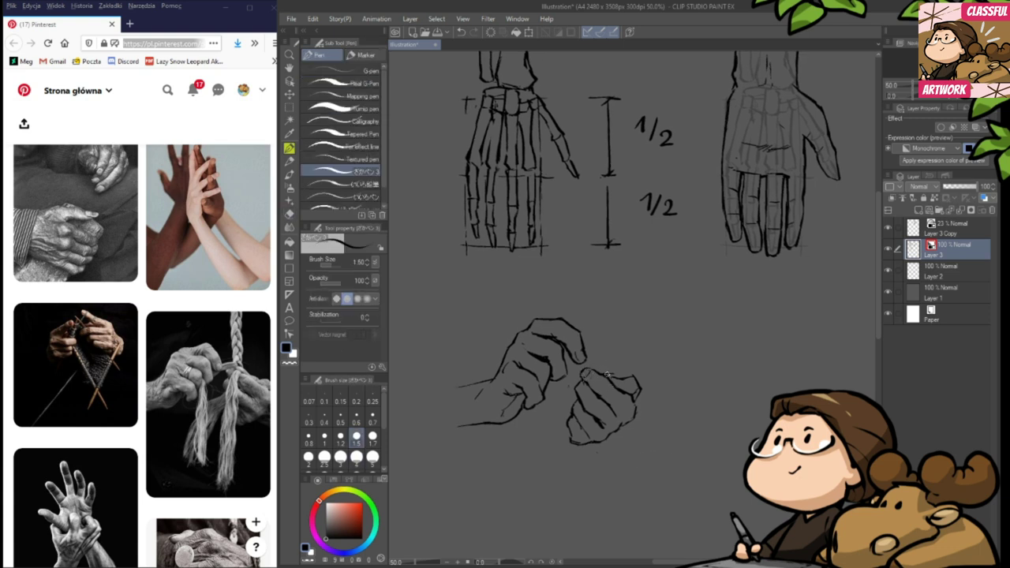
{"action": "left_click_drag", "start_coordinate": [571, 433], "coordinate": [578, 439]}
- Sketch the base of the second hand's palm and its outer side running down from the knuckle
{"action": "key", "text": "e"}
{"action": "left_click_drag", "start_coordinate": [650, 473], "coordinate": [664, 490]}
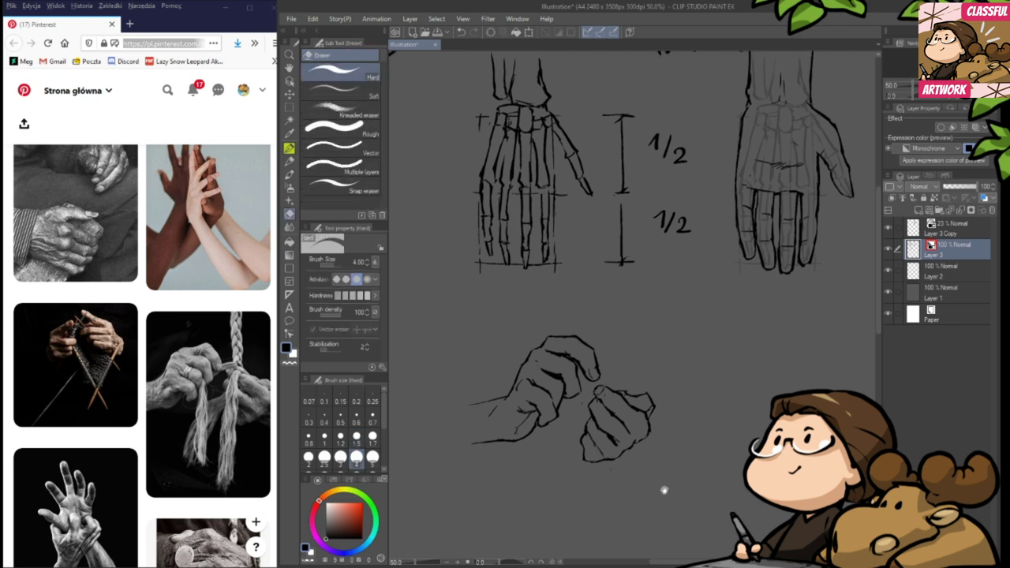
{"action": "key", "text": "p"}
{"action": "left_click_drag", "start_coordinate": [596, 462], "coordinate": [637, 462]}
{"action": "left_click_drag", "start_coordinate": [653, 409], "coordinate": [657, 432]}
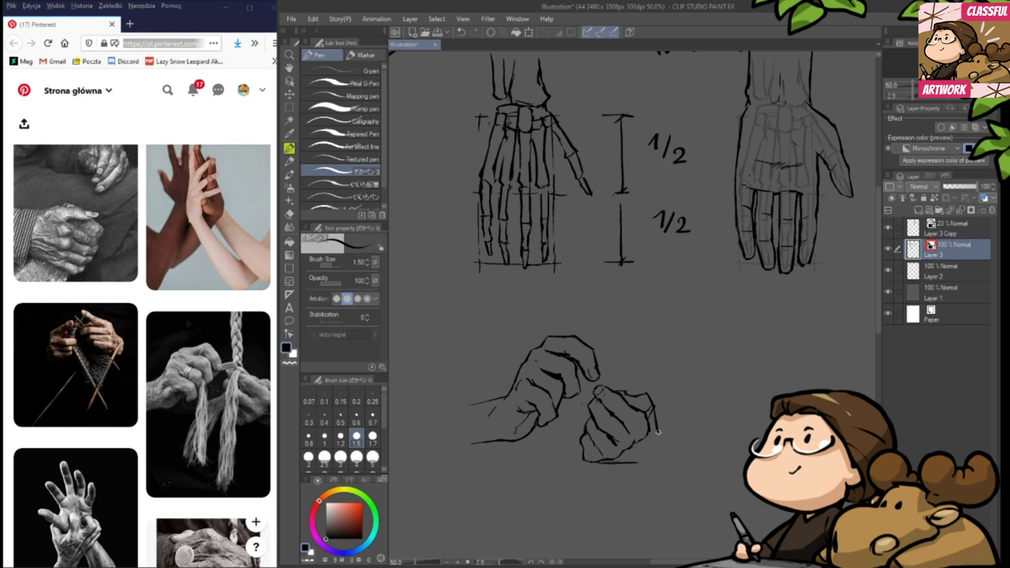
{"action": "left_click_drag", "start_coordinate": [618, 465], "coordinate": [651, 461]}
- Erase the excess at the second hand's rounded base and draw both wrist lines running outward from the palm
{"action": "key", "text": "e"}
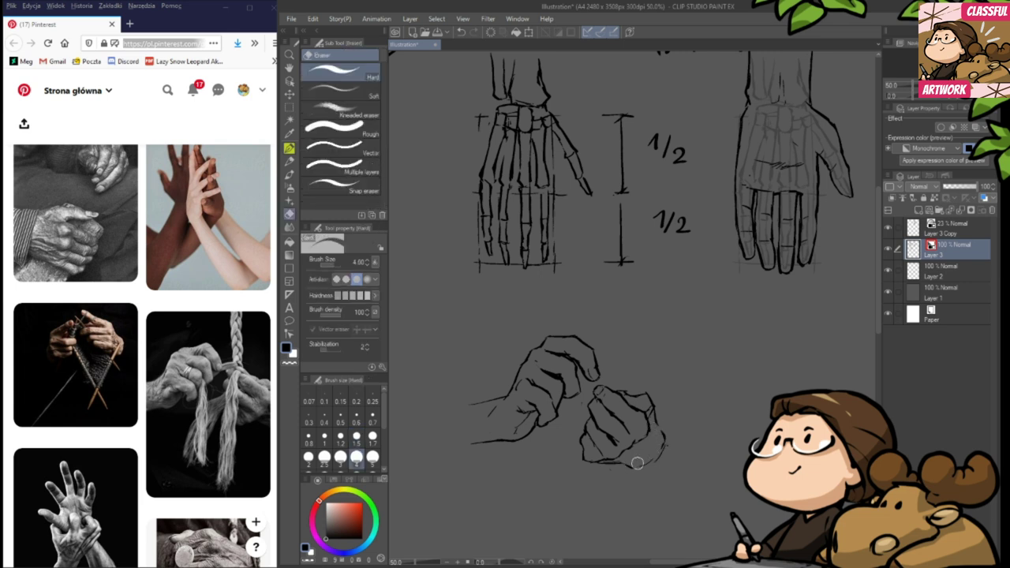
{"action": "key", "text": "p"}
{"action": "mouse_move", "coordinate": [633, 469]}
{"action": "left_mouse_down"}
{"action": "mouse_move", "coordinate": [651, 475]}
{"action": "mouse_move", "coordinate": [679, 450]}
{"action": "mouse_move", "coordinate": [669, 439]}
{"action": "mouse_move", "coordinate": [660, 455]}
{"action": "left_mouse_up"}
{"action": "key", "text": "e"}
{"action": "key", "text": "p"}
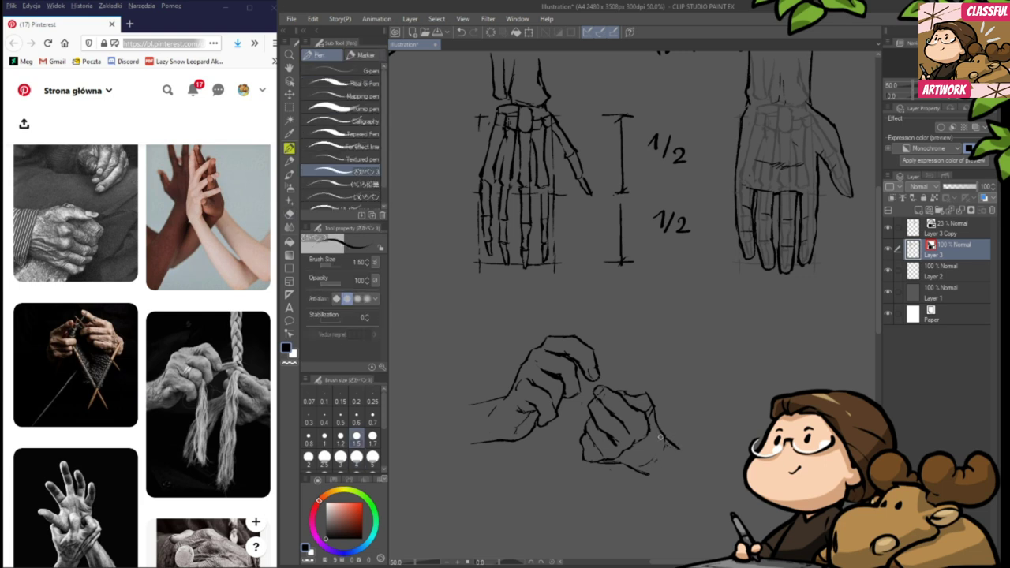
{"action": "key", "text": "e"}
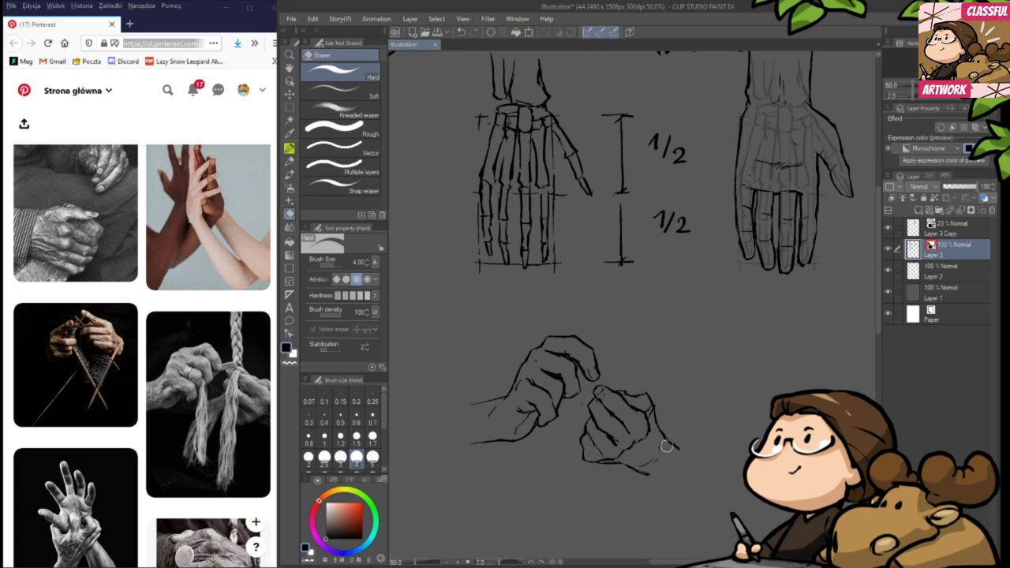
{"action": "key", "text": "p"}
{"action": "key", "text": "e"}
{"action": "key", "text": "p"}
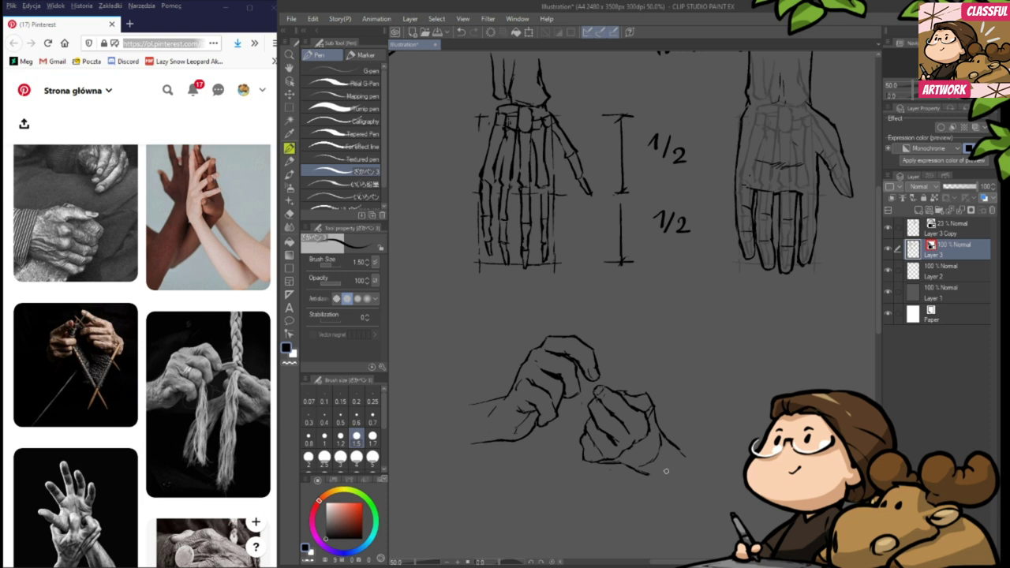
- Strengthen the first hand's upper and lower forearm lines, and undo the extra stroke beside the second hand's wrist
{"action": "left_click_drag", "start_coordinate": [713, 480], "coordinate": [732, 473]}
{"action": "left_click_drag", "start_coordinate": [510, 436], "coordinate": [529, 434]}
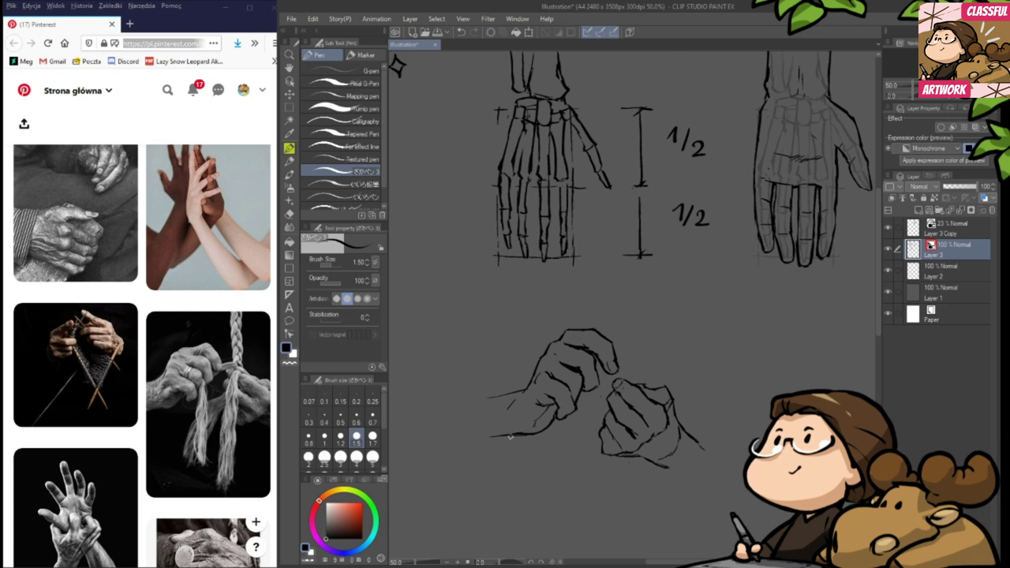
{"action": "left_click_drag", "start_coordinate": [499, 394], "coordinate": [527, 385]}
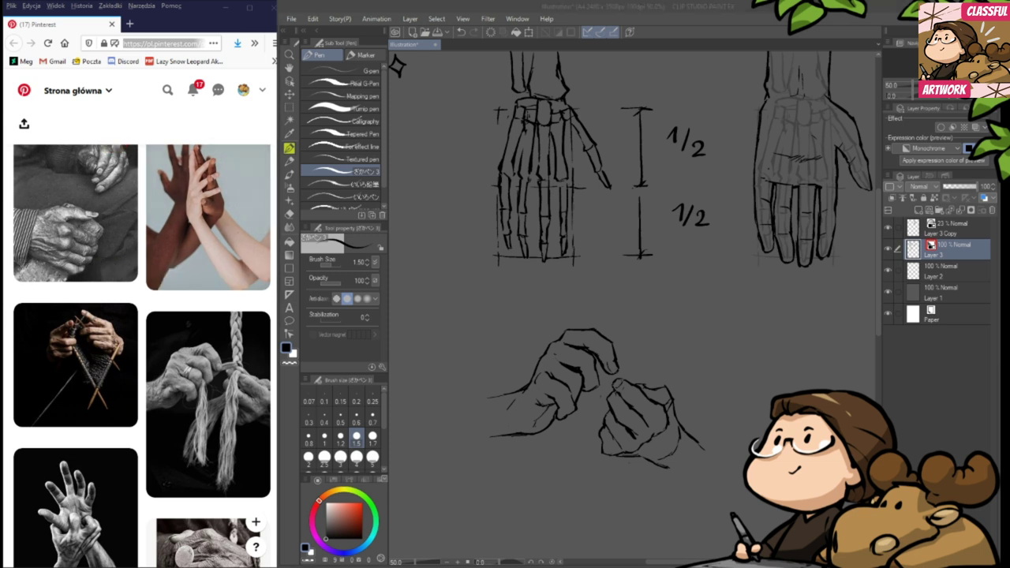
{"action": "left_click_drag", "start_coordinate": [690, 423], "coordinate": [718, 464]}
{"action": "key", "text": "ctrl+z"}
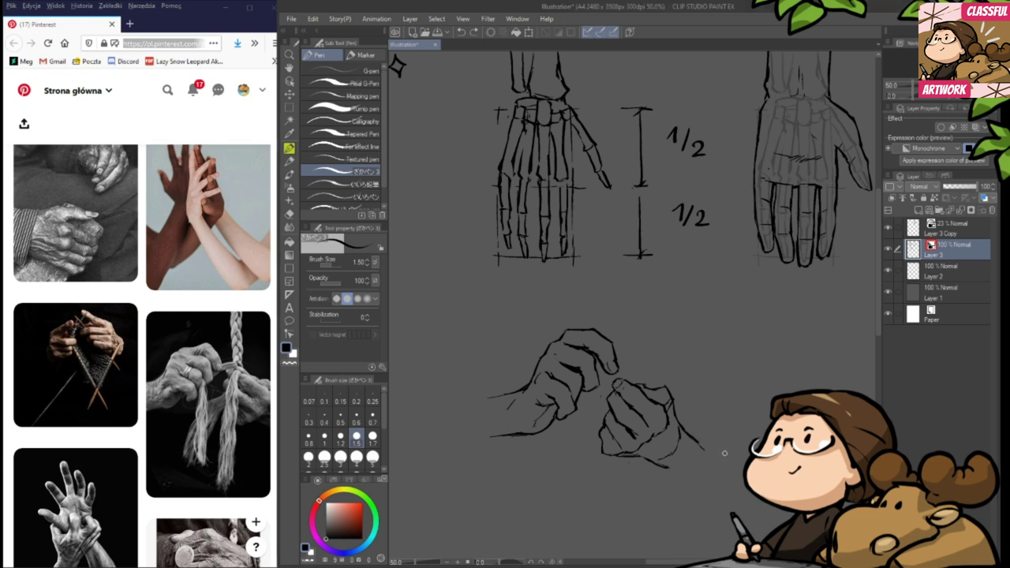
- Switch to Pinterest and open the photo of several arms reaching across each other against a brown background
{"action": "left_click_drag", "start_coordinate": [747, 424], "coordinate": [731, 389]}
{"action": "left_click", "coordinate": [204, 174]}
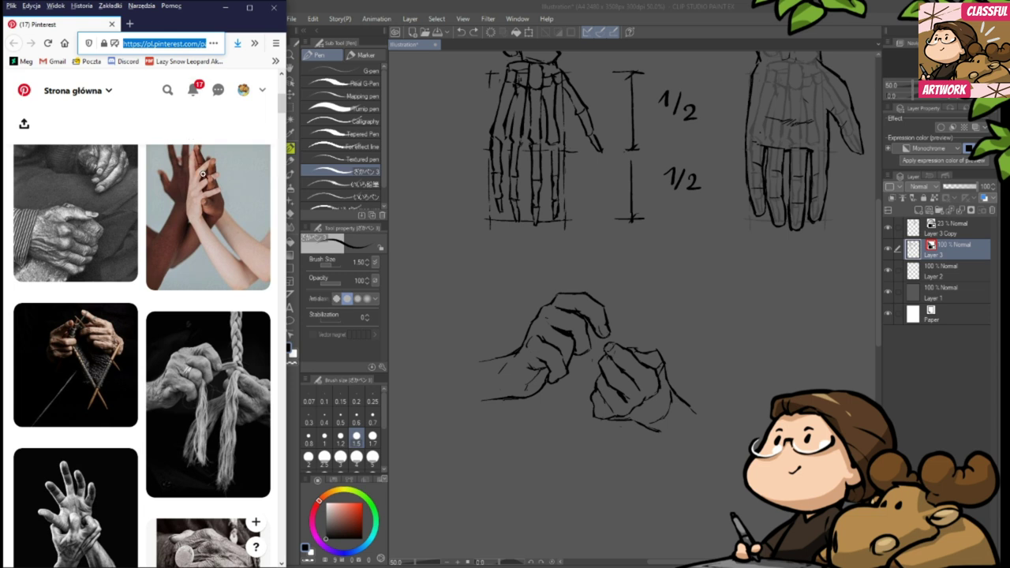
{"action": "scroll", "coordinate": [201, 236], "scroll_direction": "down", "scroll_amount": 3}
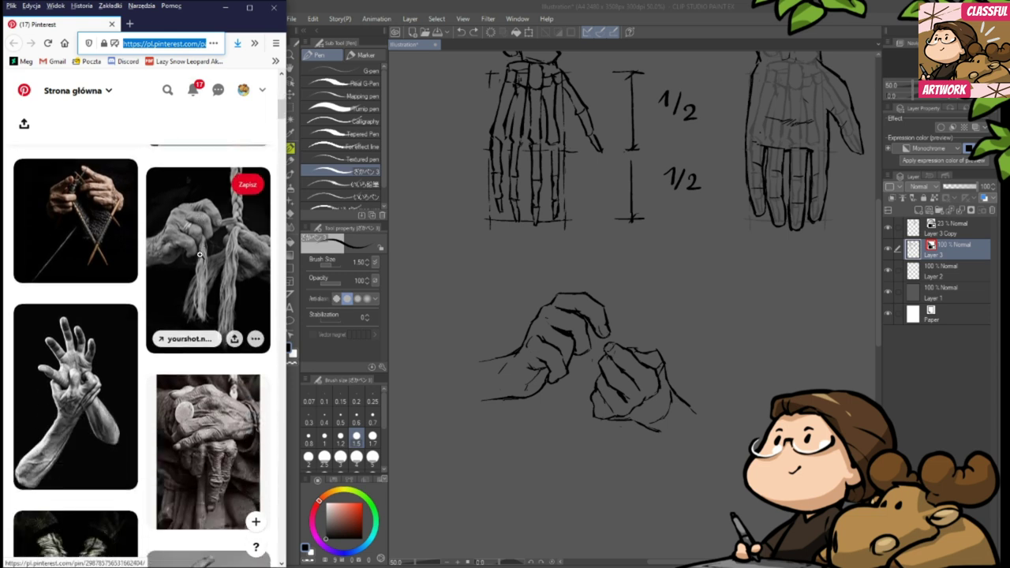
{"action": "scroll", "coordinate": [199, 254], "scroll_direction": "down", "scroll_amount": 3}
{"action": "scroll", "coordinate": [213, 280], "scroll_direction": "down", "scroll_amount": 3}
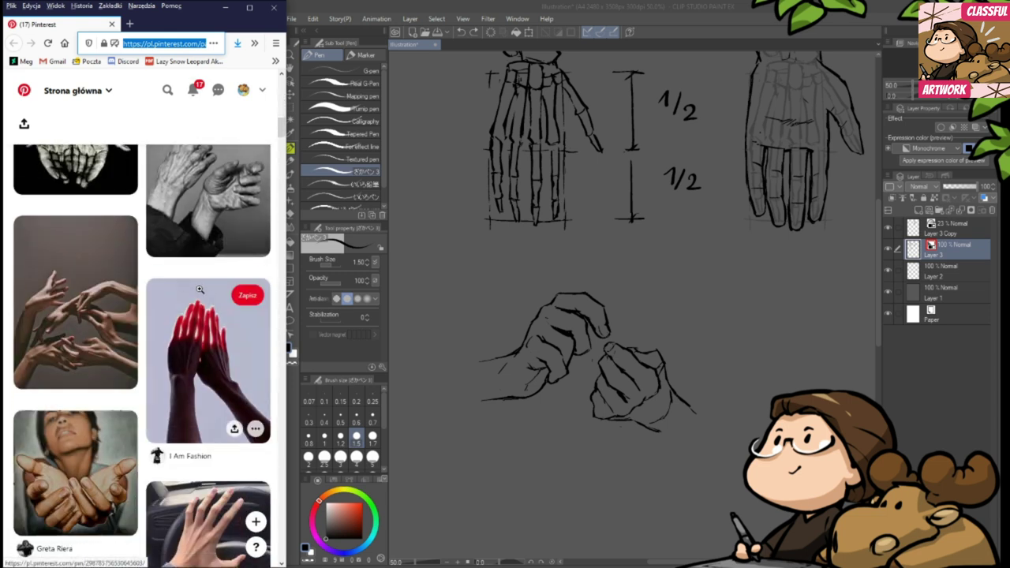
{"action": "left_click", "coordinate": [51, 314]}
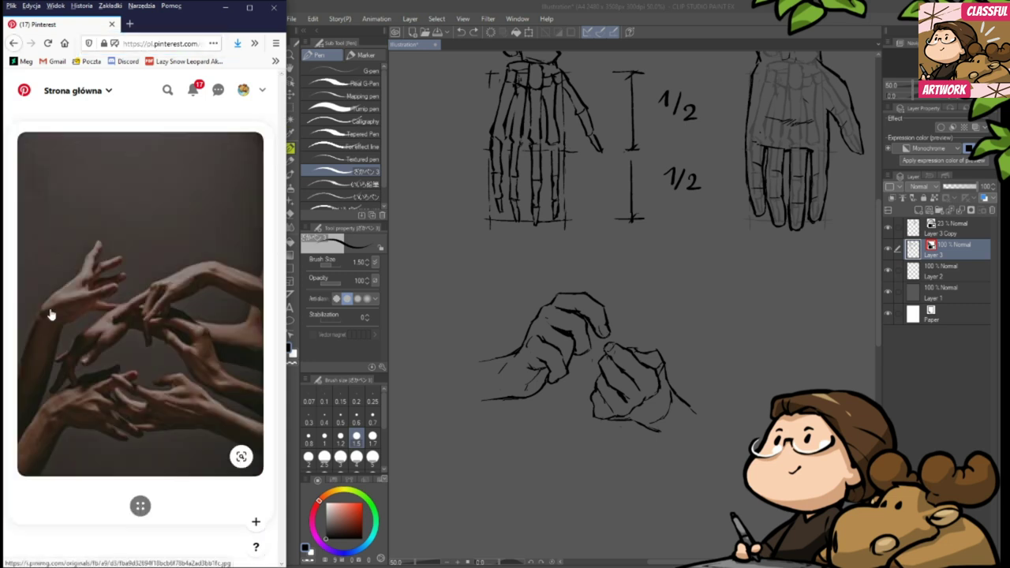
- Return to the drawing and sketch a fingertip and upper finger edge in the empty area below the outlined hand
{"action": "left_click", "coordinate": [878, 321]}
{"action": "mouse_move", "coordinate": [820, 406]}
{"action": "left_mouse_down"}
{"action": "mouse_move", "coordinate": [753, 399]}
{"action": "mouse_move", "coordinate": [757, 413]}
{"action": "mouse_move", "coordinate": [744, 410]}
{"action": "mouse_move", "coordinate": [726, 387]}
{"action": "mouse_move", "coordinate": [744, 422]}
{"action": "mouse_move", "coordinate": [697, 354]}
{"action": "left_mouse_up"}
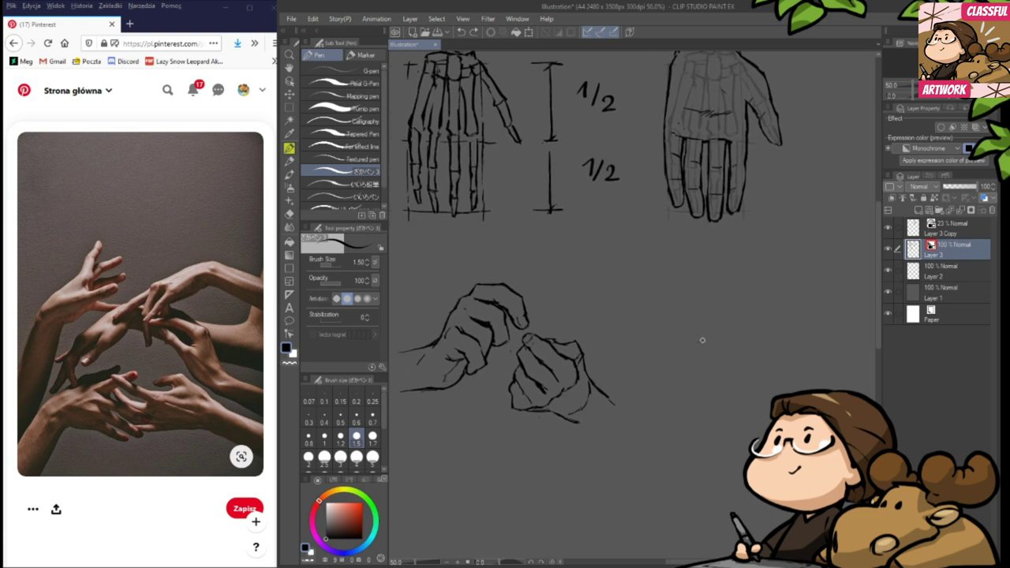
{"action": "key", "text": "e"}
{"action": "key", "text": "p"}
{"action": "mouse_move", "coordinate": [744, 333]}
{"action": "left_mouse_down"}
{"action": "mouse_move", "coordinate": [749, 341]}
{"action": "mouse_move", "coordinate": [737, 348]}
{"action": "left_mouse_up"}
{"action": "key", "text": "e"}
{"action": "mouse_move", "coordinate": [734, 347]}
{"action": "left_mouse_down"}
{"action": "mouse_move", "coordinate": [736, 331]}
{"action": "mouse_move", "coordinate": [707, 349]}
{"action": "left_mouse_up"}
{"action": "key", "text": "p"}
- Draw the rounded nail on the new hand's thumb and extend the thumb's upper and lower edges toward the palm
{"action": "key", "text": "e"}
{"action": "left_click_drag", "start_coordinate": [747, 343], "coordinate": [747, 339]}
{"action": "key", "text": "p"}
{"action": "mouse_move", "coordinate": [736, 352]}
{"action": "left_mouse_down"}
{"action": "mouse_move", "coordinate": [720, 361]}
{"action": "mouse_move", "coordinate": [735, 354]}
{"action": "left_mouse_up"}
{"action": "key", "text": "e"}
{"action": "key", "text": "p"}
{"action": "mouse_move", "coordinate": [714, 378]}
{"action": "left_mouse_down"}
{"action": "mouse_move", "coordinate": [686, 396]}
{"action": "mouse_move", "coordinate": [694, 394]}
{"action": "left_mouse_up"}
{"action": "key", "text": "e"}
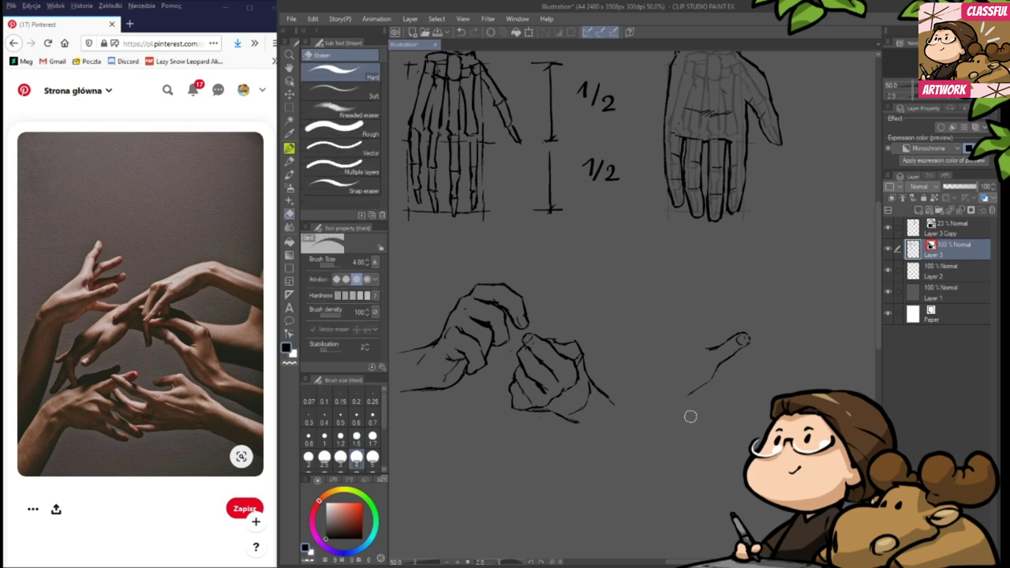
{"action": "key", "text": "p"}
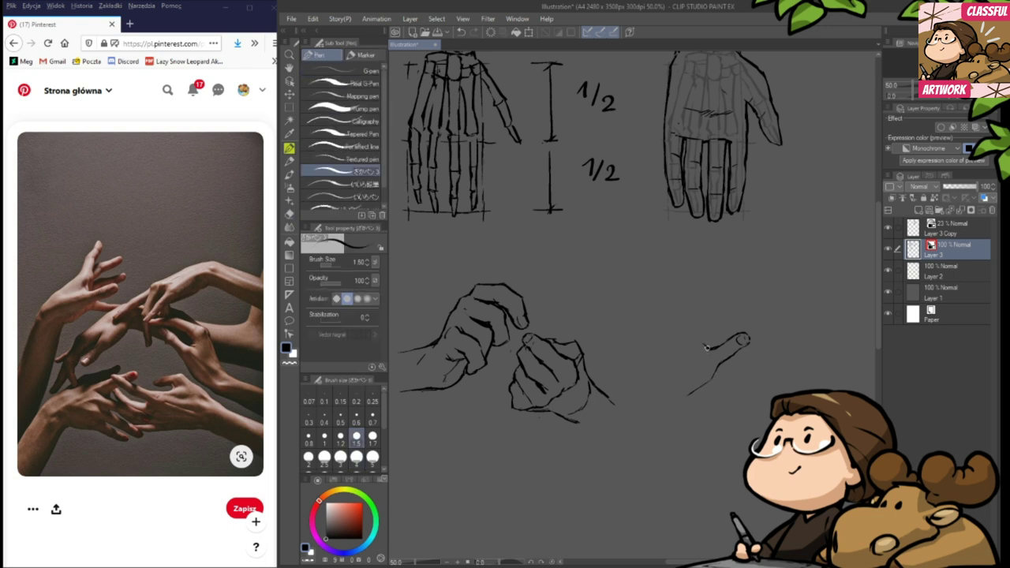
- Draw the new hand's back edge down to the wrist and a short line rising from the base of the thumb
{"action": "mouse_move", "coordinate": [709, 313]}
{"action": "left_mouse_down"}
{"action": "mouse_move", "coordinate": [710, 343]}
{"action": "mouse_move", "coordinate": [693, 313]}
{"action": "mouse_move", "coordinate": [695, 343]}
{"action": "mouse_move", "coordinate": [690, 296]}
{"action": "mouse_move", "coordinate": [676, 376]}
{"action": "left_mouse_up"}
{"action": "key", "text": "e"}
{"action": "key", "text": "p"}
{"action": "key", "text": "e"}
{"action": "key", "text": "p"}
{"action": "key", "text": "e"}
{"action": "key", "text": "p"}
{"action": "mouse_move", "coordinate": [692, 328]}
{"action": "left_mouse_down"}
{"action": "mouse_move", "coordinate": [673, 371]}
{"action": "mouse_move", "coordinate": [680, 365]}
{"action": "mouse_move", "coordinate": [679, 349]}
{"action": "mouse_move", "coordinate": [668, 368]}
{"action": "mouse_move", "coordinate": [667, 404]}
{"action": "left_mouse_up"}
{"action": "key", "text": "e"}
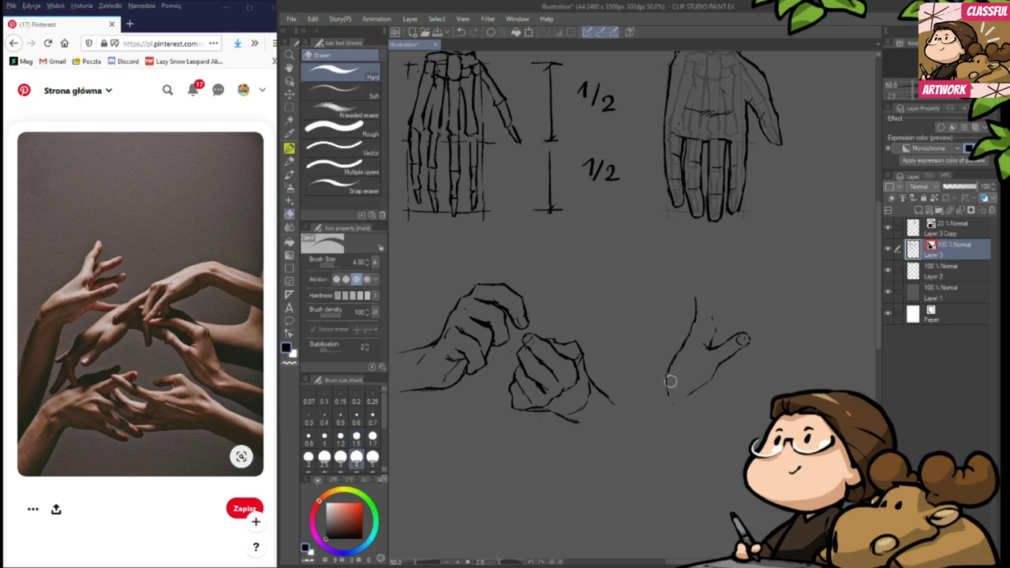
{"action": "key", "text": "p"}
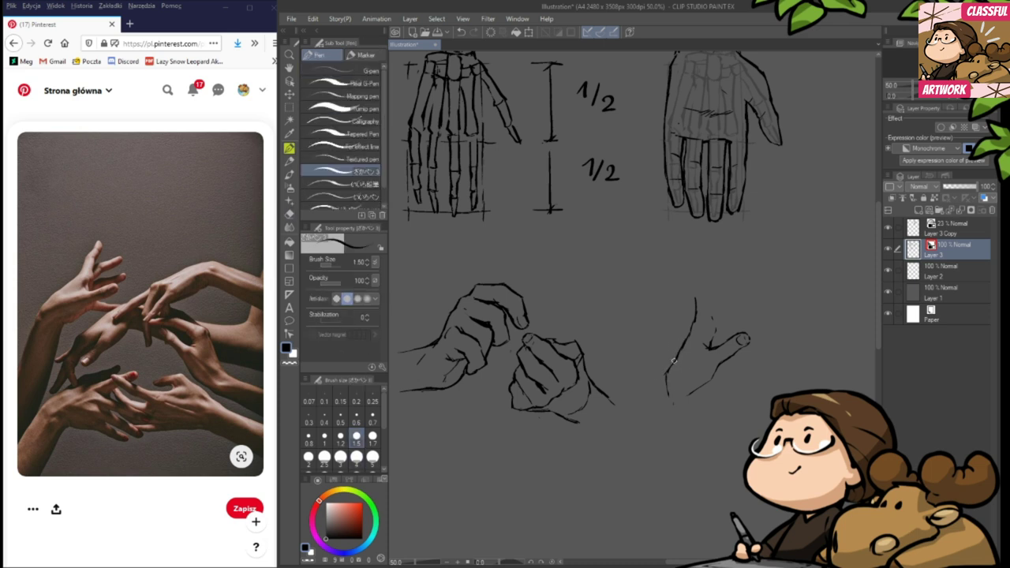
- Erase the end of the back edge at the wrist and redraw it with a bend into the forearm
{"action": "key", "text": "e"}
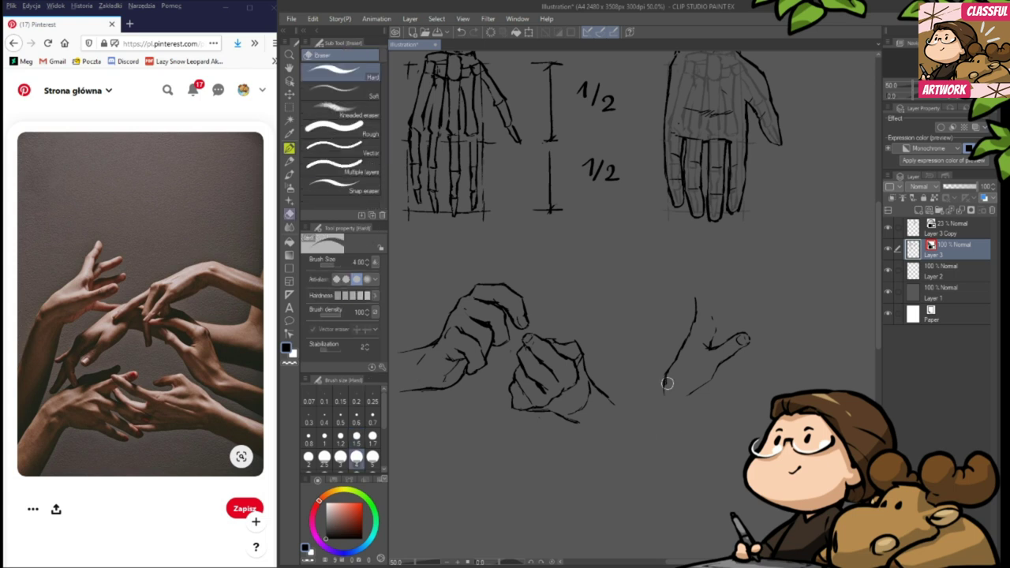
{"action": "key", "text": "p"}
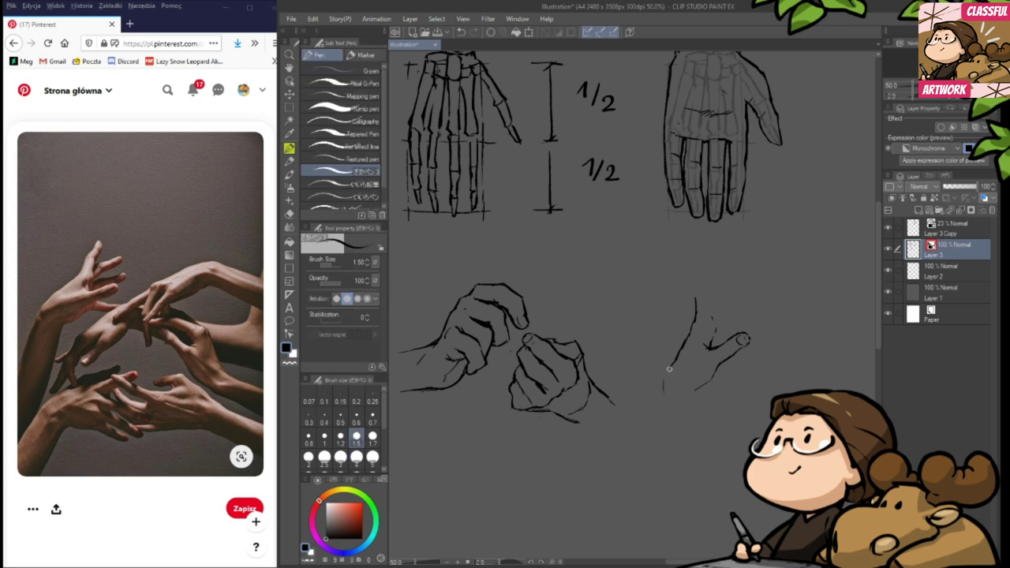
{"action": "left_click_drag", "start_coordinate": [661, 385], "coordinate": [668, 422]}
{"action": "key", "text": "e"}
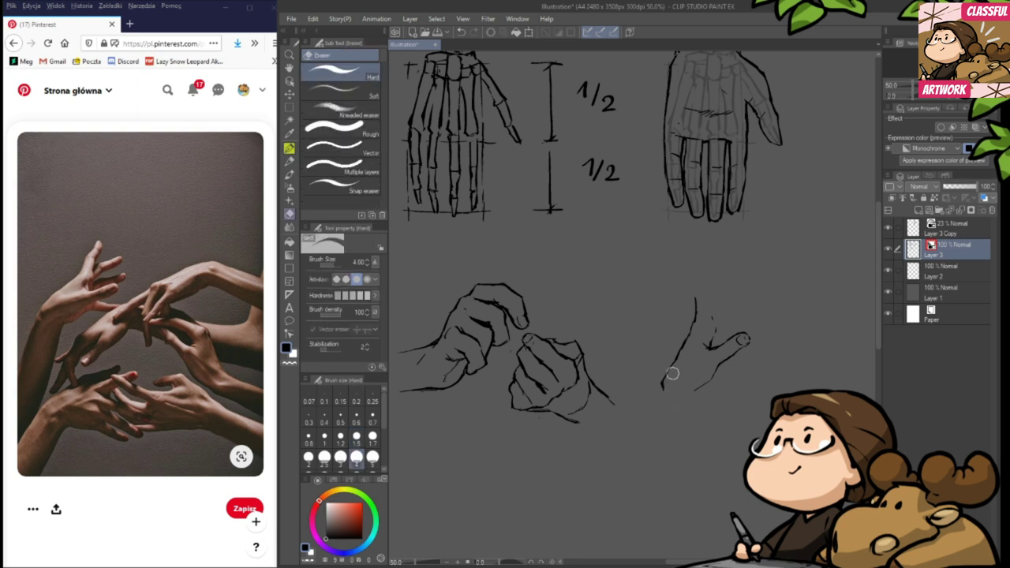
{"action": "key", "text": "p"}
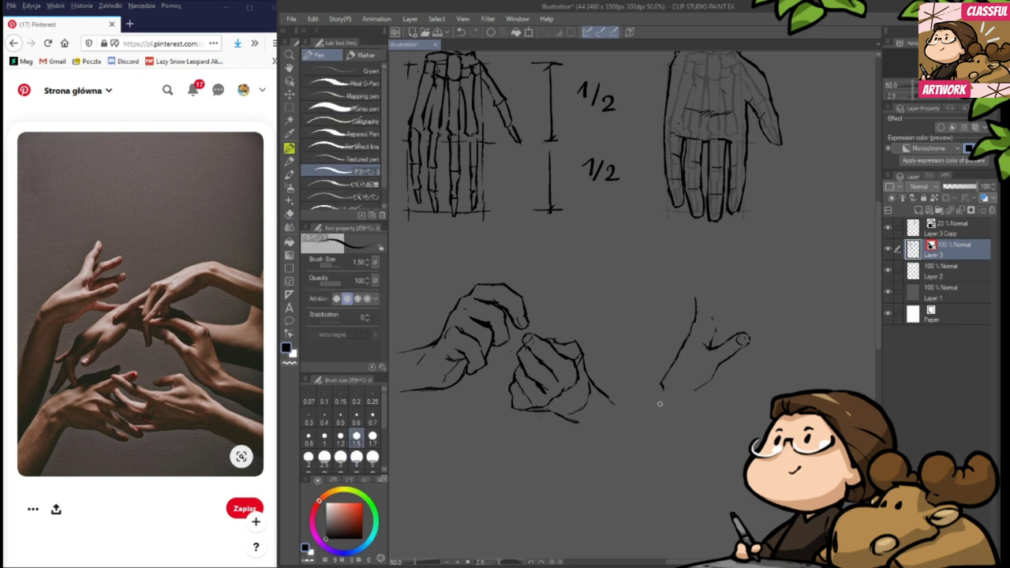
{"action": "key", "text": "e"}
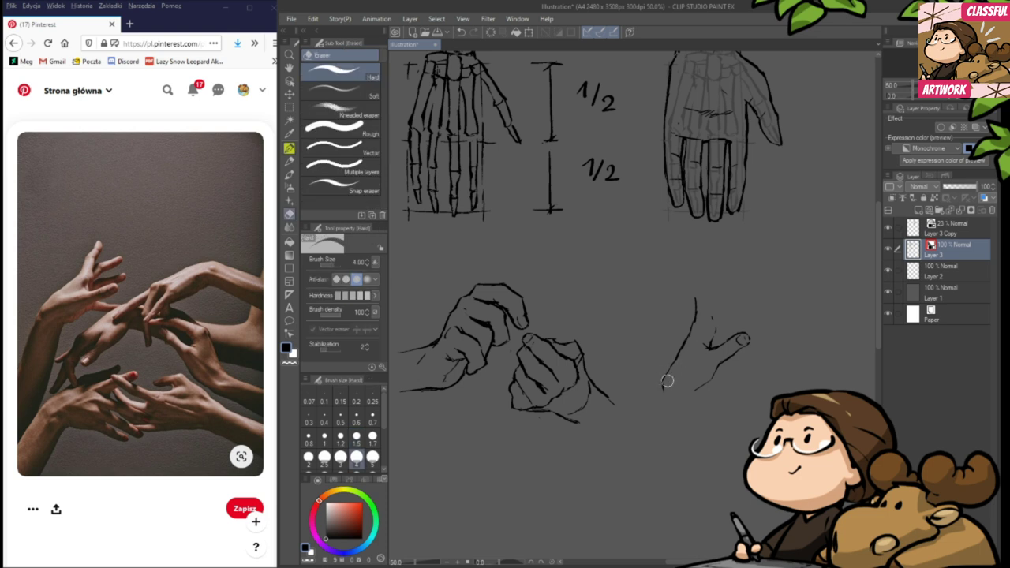
{"action": "mouse_move", "coordinate": [693, 334]}
{"action": "left_mouse_down"}
{"action": "mouse_move", "coordinate": [684, 357]}
{"action": "mouse_move", "coordinate": [689, 340]}
{"action": "left_mouse_up"}
{"action": "key", "text": "p"}
{"action": "mouse_move", "coordinate": [681, 344]}
{"action": "left_mouse_down"}
{"action": "mouse_move", "coordinate": [663, 393]}
{"action": "mouse_move", "coordinate": [661, 379]}
{"action": "mouse_move", "coordinate": [661, 446]}
{"action": "left_mouse_up"}
{"action": "key", "text": "e"}
{"action": "key", "text": "p"}
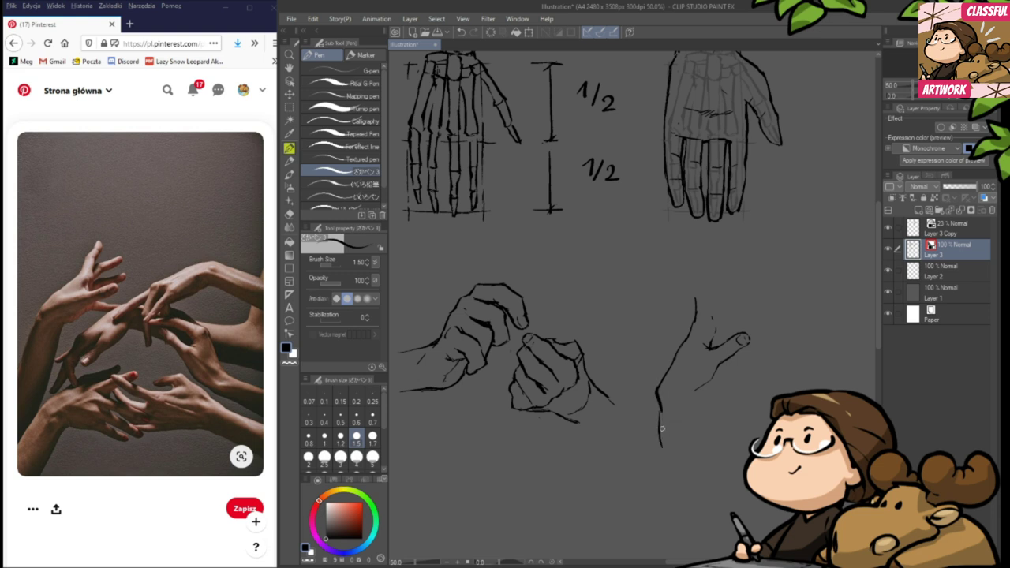
- Redraw the outer forearm line longer and add the inner forearm line running down from the thumb side of the wrist
{"action": "key", "text": "e"}
{"action": "mouse_move", "coordinate": [659, 412]}
{"action": "left_mouse_down"}
{"action": "mouse_move", "coordinate": [666, 446]}
{"action": "mouse_move", "coordinate": [664, 383]}
{"action": "mouse_move", "coordinate": [661, 443]}
{"action": "left_mouse_up"}
{"action": "key", "text": "p"}
{"action": "left_click_drag", "start_coordinate": [657, 393], "coordinate": [658, 459]}
{"action": "left_click_drag", "start_coordinate": [693, 403], "coordinate": [699, 505]}
{"action": "key", "text": "e"}
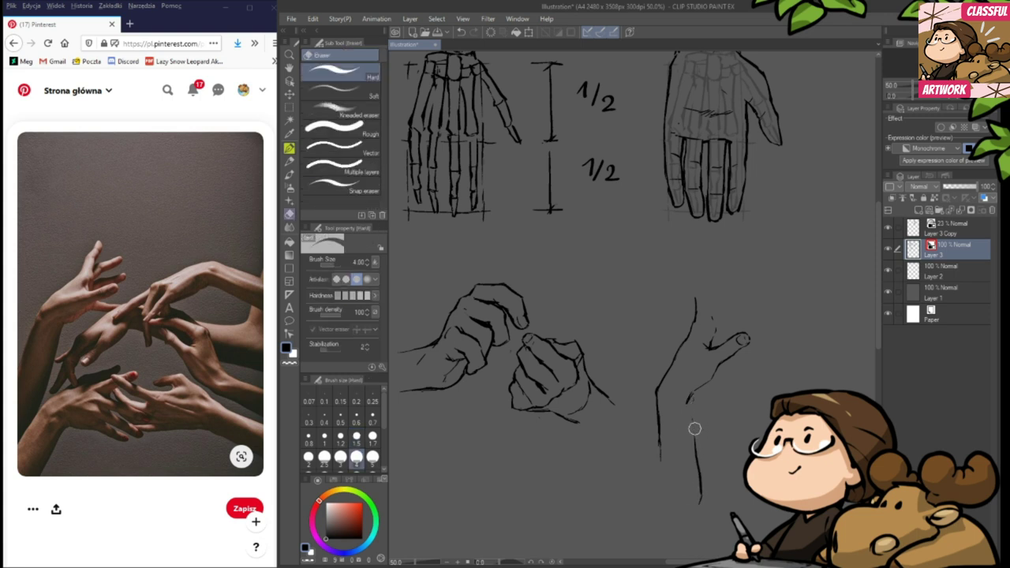
{"action": "key", "text": "p"}
{"action": "key", "text": "e"}
{"action": "mouse_move", "coordinate": [687, 458]}
{"action": "left_mouse_down"}
{"action": "mouse_move", "coordinate": [692, 480]}
{"action": "mouse_move", "coordinate": [689, 442]}
{"action": "mouse_move", "coordinate": [655, 496]}
{"action": "left_mouse_up"}
- Erase the loose end of the back edge and draw a raised finger bending outward above the palm
{"action": "key", "text": "p"}
{"action": "left_click_drag", "start_coordinate": [763, 377], "coordinate": [747, 416]}
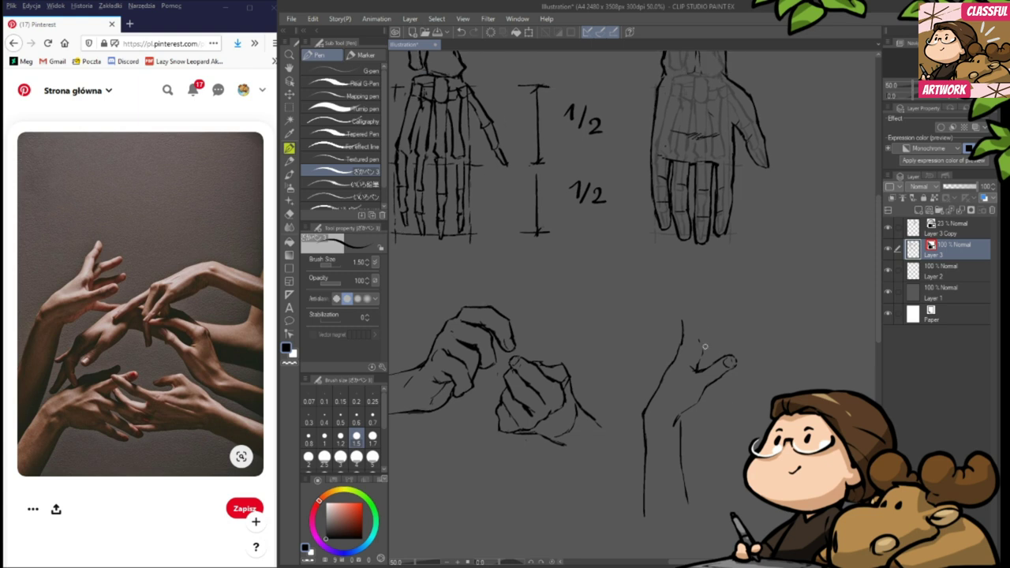
{"action": "key", "text": "e"}
{"action": "mouse_move", "coordinate": [681, 311]}
{"action": "left_mouse_down"}
{"action": "mouse_move", "coordinate": [678, 347]}
{"action": "mouse_move", "coordinate": [684, 341]}
{"action": "left_mouse_up"}
{"action": "key", "text": "p"}
{"action": "mouse_move", "coordinate": [700, 319]}
{"action": "left_mouse_down"}
{"action": "mouse_move", "coordinate": [698, 342]}
{"action": "mouse_move", "coordinate": [699, 318]}
{"action": "left_mouse_up"}
{"action": "key", "text": "e"}
{"action": "key", "text": "p"}
{"action": "mouse_move", "coordinate": [705, 299]}
{"action": "left_mouse_down"}
{"action": "mouse_move", "coordinate": [714, 288]}
{"action": "mouse_move", "coordinate": [710, 301]}
{"action": "left_mouse_up"}
{"action": "key", "text": "e"}
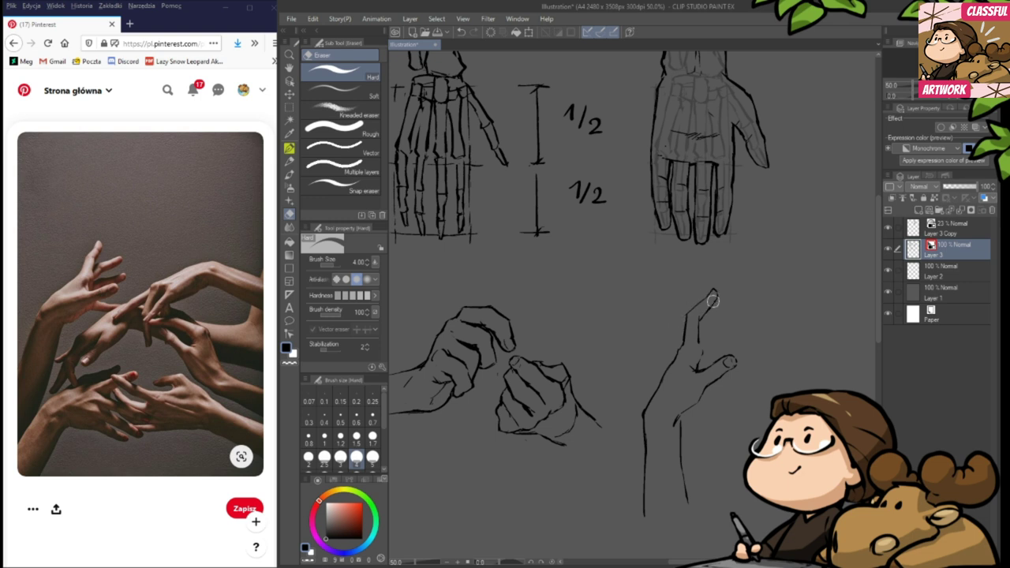
- Reshape the raised finger's tip and clean up its inner edge
{"action": "key", "text": "p"}
{"action": "key", "text": "e"}
{"action": "key", "text": "p"}
{"action": "key", "text": "e"}
{"action": "key", "text": "p"}
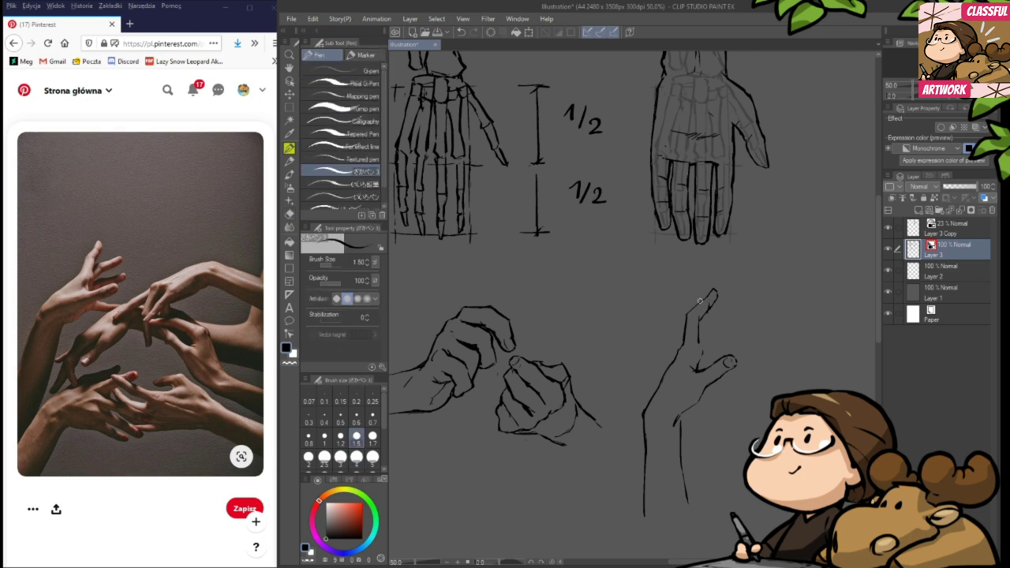
{"action": "key", "text": "e"}
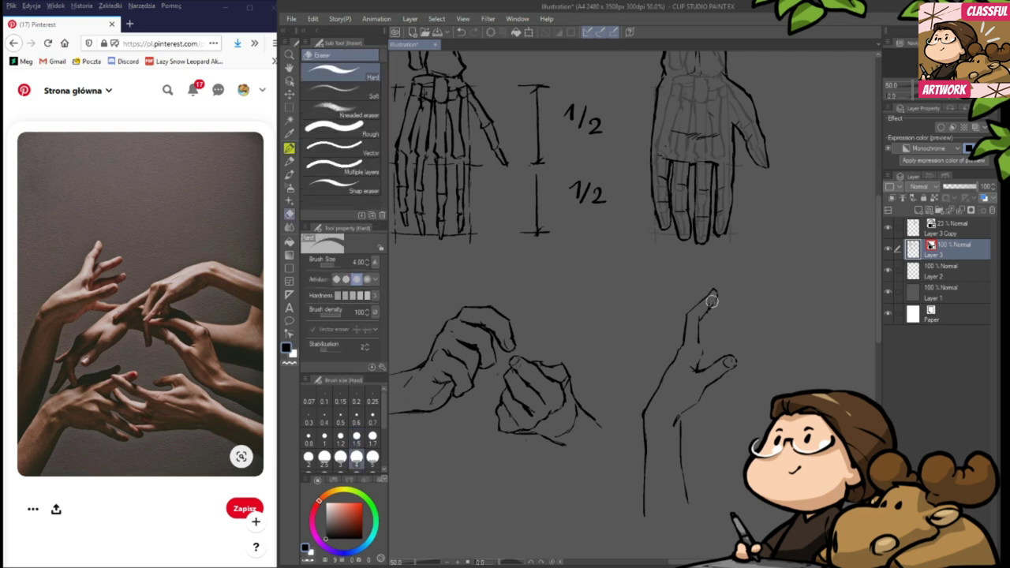
{"action": "left_click_drag", "start_coordinate": [708, 314], "coordinate": [704, 321]}
{"action": "key", "text": "p"}
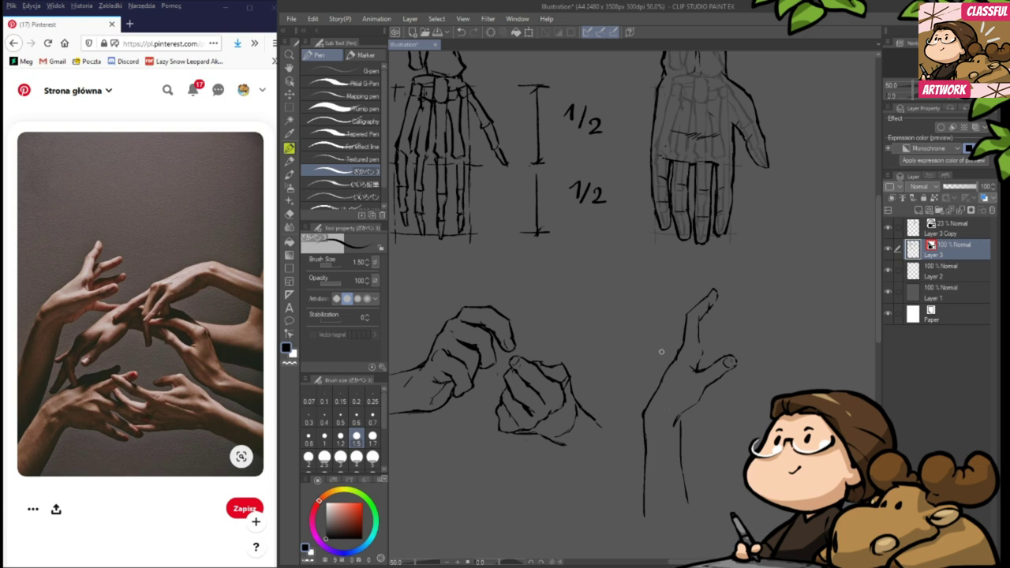
- Draw a second finger reaching outward below the raised finger, with its upper edge, tip and underside
{"action": "left_click_drag", "start_coordinate": [726, 419], "coordinate": [718, 415]}
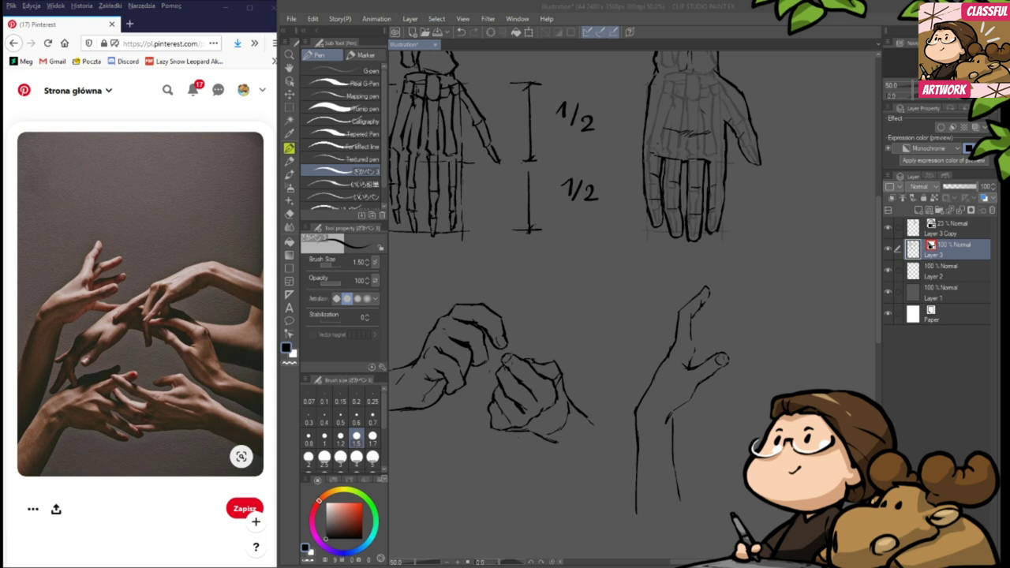
{"action": "left_click", "coordinate": [727, 367]}
{"action": "left_click_drag", "start_coordinate": [746, 383], "coordinate": [732, 391]}
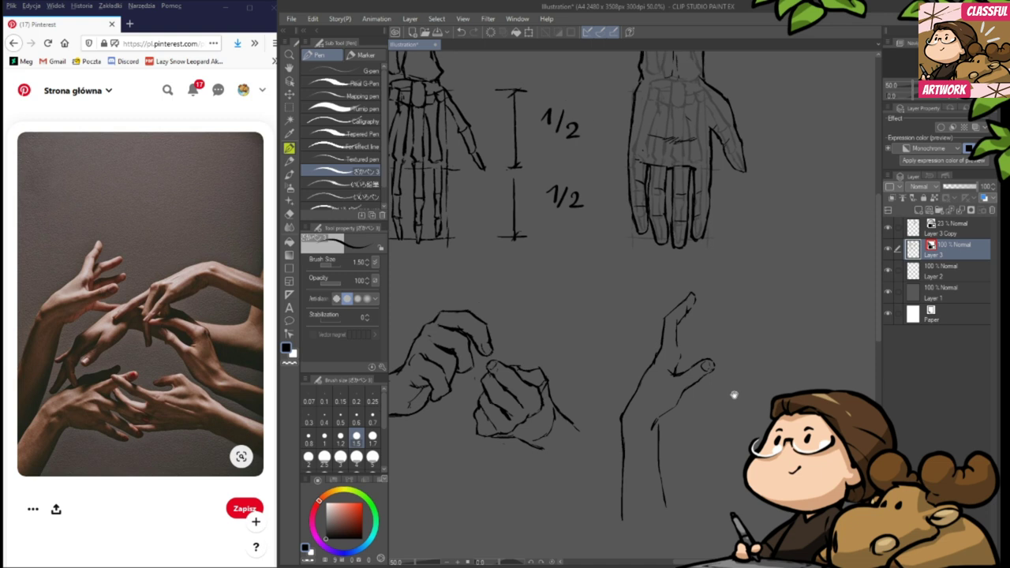
{"action": "key", "text": "e"}
{"action": "key", "text": "p"}
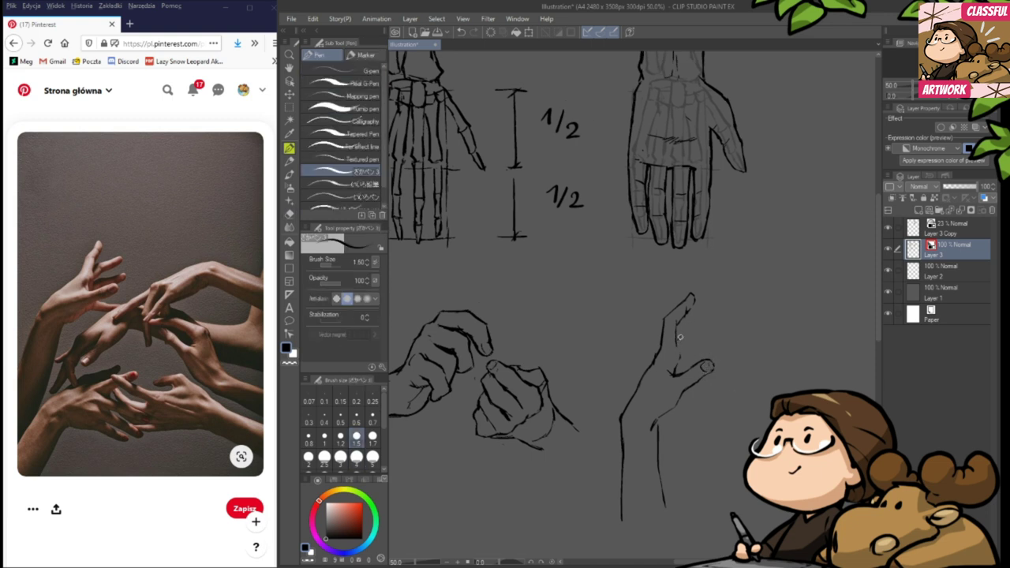
{"action": "left_click_drag", "start_coordinate": [690, 325], "coordinate": [683, 354]}
{"action": "key", "text": "e"}
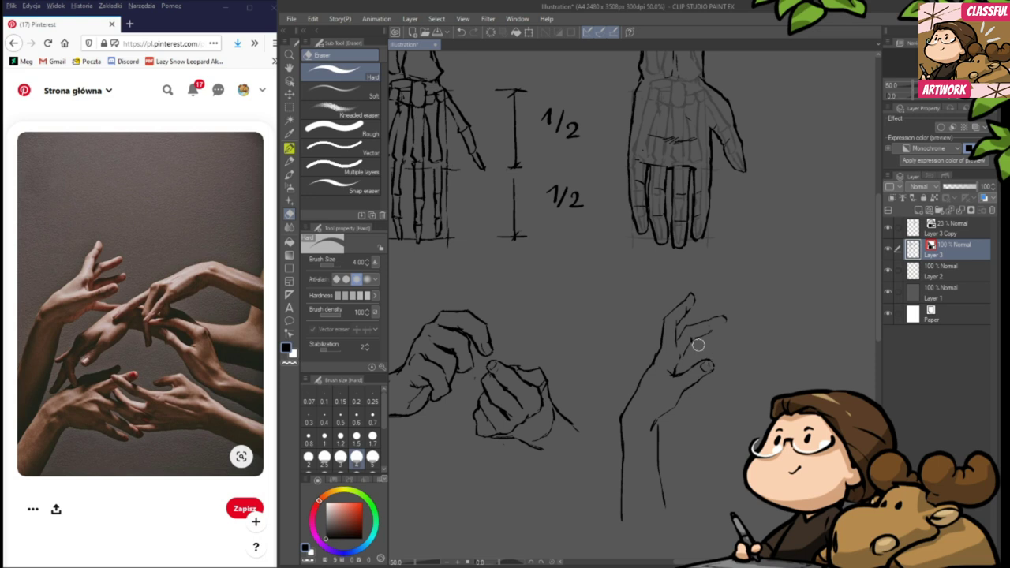
- Touch up the second finger's underside and its joint with the palm
{"action": "key", "text": "p"}
{"action": "key", "text": "e"}
{"action": "key", "text": "p"}
{"action": "key", "text": "e"}
{"action": "key", "text": "p"}
{"action": "key", "text": "e"}
{"action": "key", "text": "p"}
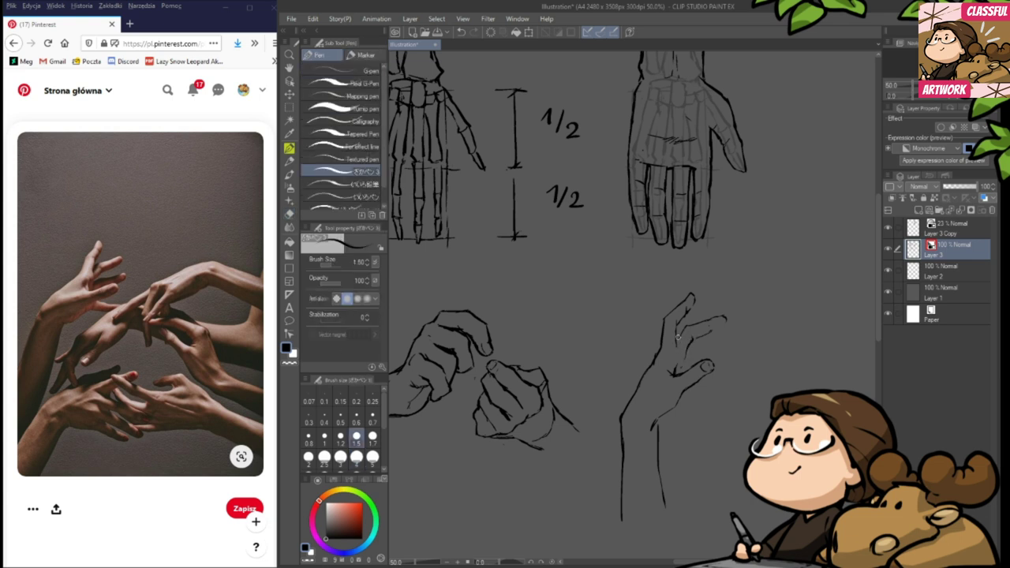
- Clean up the lines at the second finger's base and draw a third finger between it and the thumb
{"action": "key", "text": "e"}
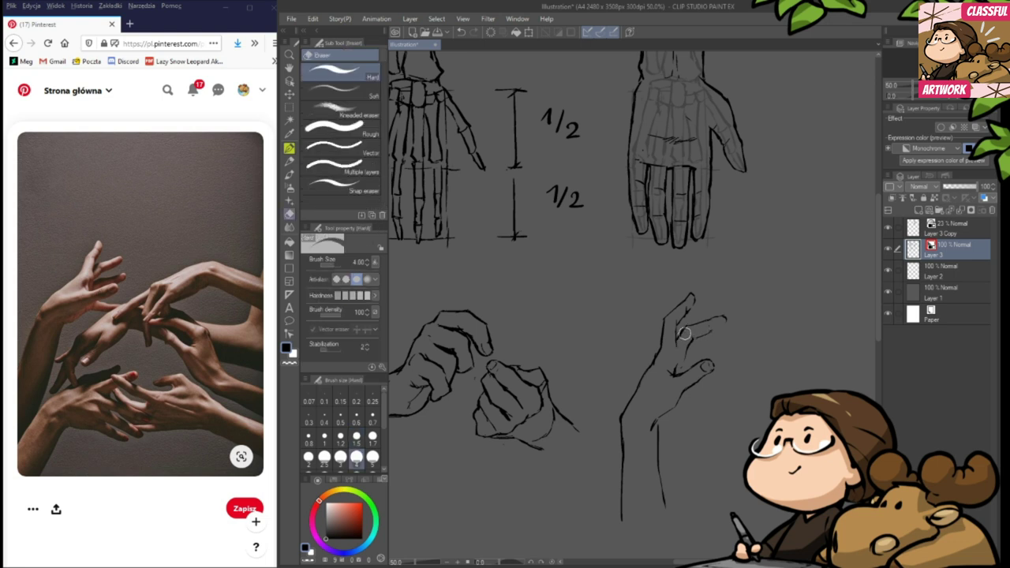
{"action": "left_click_drag", "start_coordinate": [674, 345], "coordinate": [677, 361]}
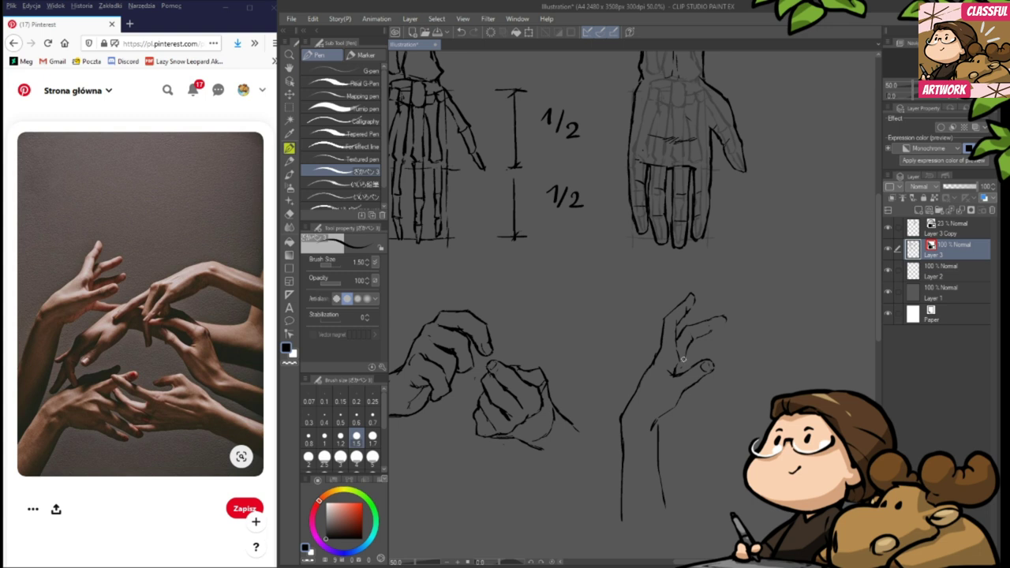
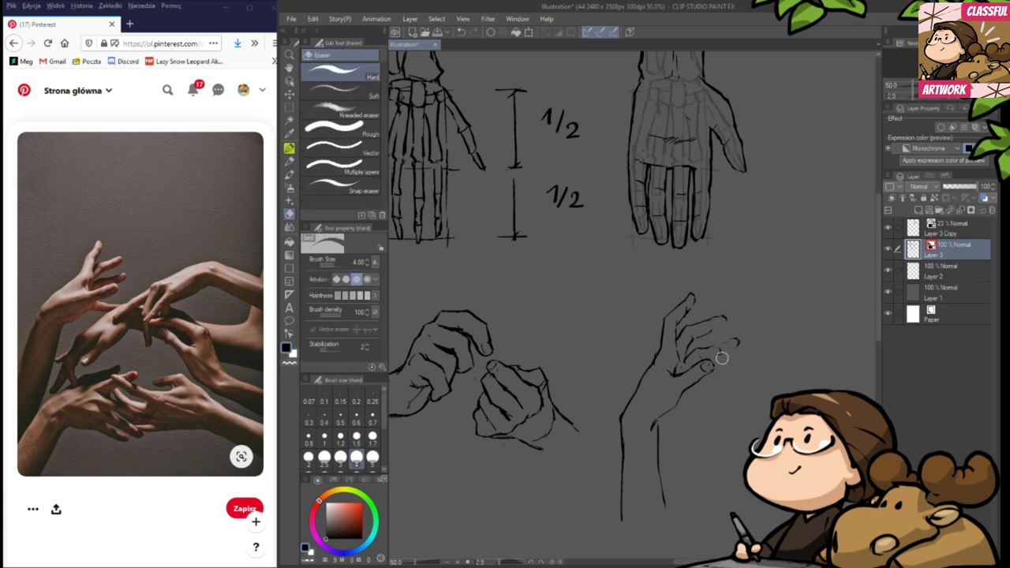
{"action": "key", "text": "e"}
{"action": "key", "text": "p"}
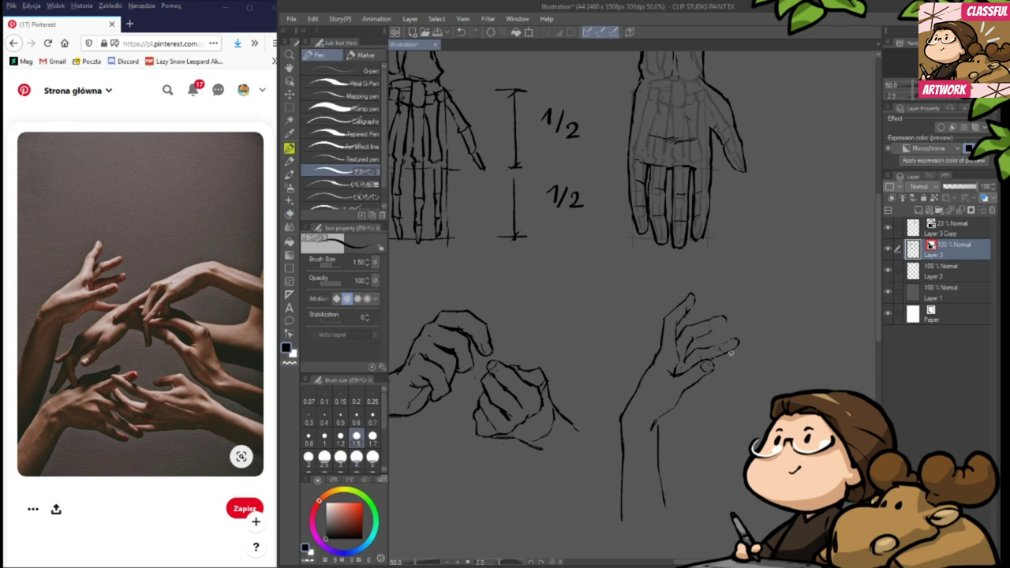
- Draw the upper edge and rounded tip of a finger below the thumb
{"action": "left_click_drag", "start_coordinate": [701, 382], "coordinate": [720, 393]}
{"action": "key", "text": "e"}
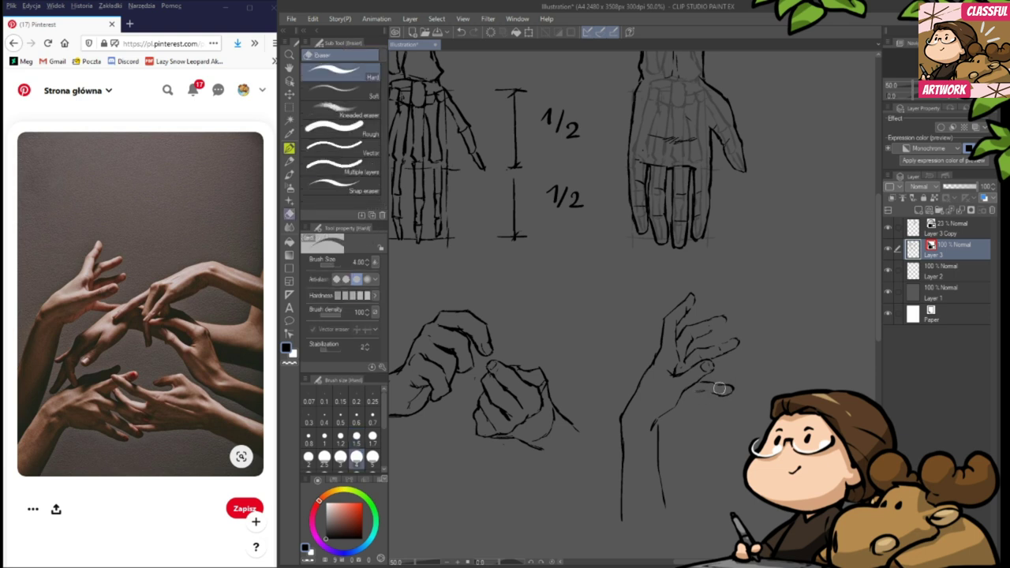
{"action": "key", "text": "p"}
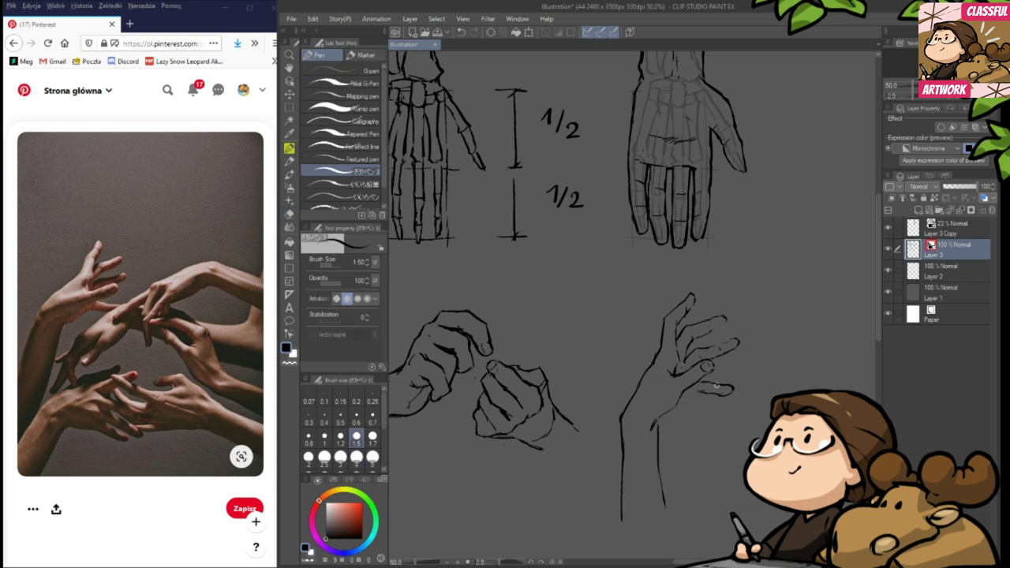
- Complete the underside of the finger below the thumb and join it to the palm edge leading to the wrist
{"action": "key", "text": "e"}
{"action": "key", "text": "p"}
{"action": "key", "text": "e"}
{"action": "key", "text": "p"}
{"action": "key", "text": "e"}
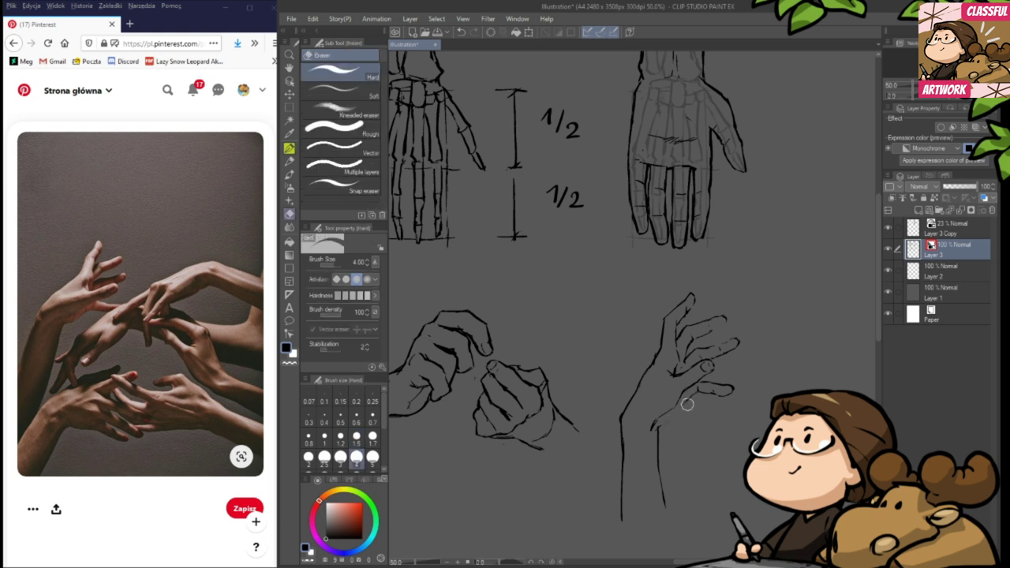
{"action": "key", "text": "p"}
{"action": "key", "text": "e"}
{"action": "key", "text": "p"}
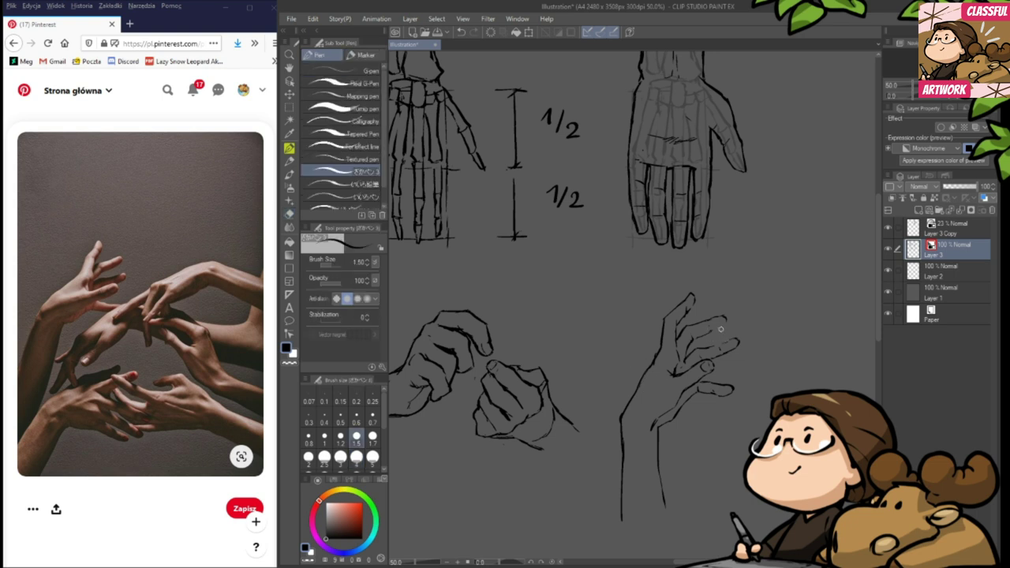
- Refine the tips of the second, raised and lowest fingers, adding small nail details
{"action": "key", "text": "e"}
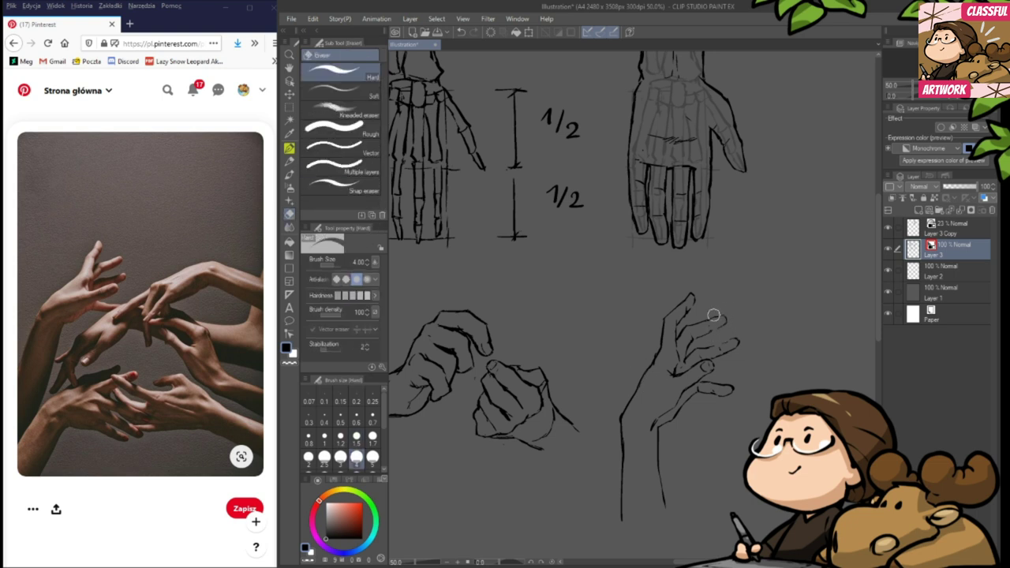
{"action": "key", "text": "p"}
{"action": "key", "text": "e"}
{"action": "key", "text": "p"}
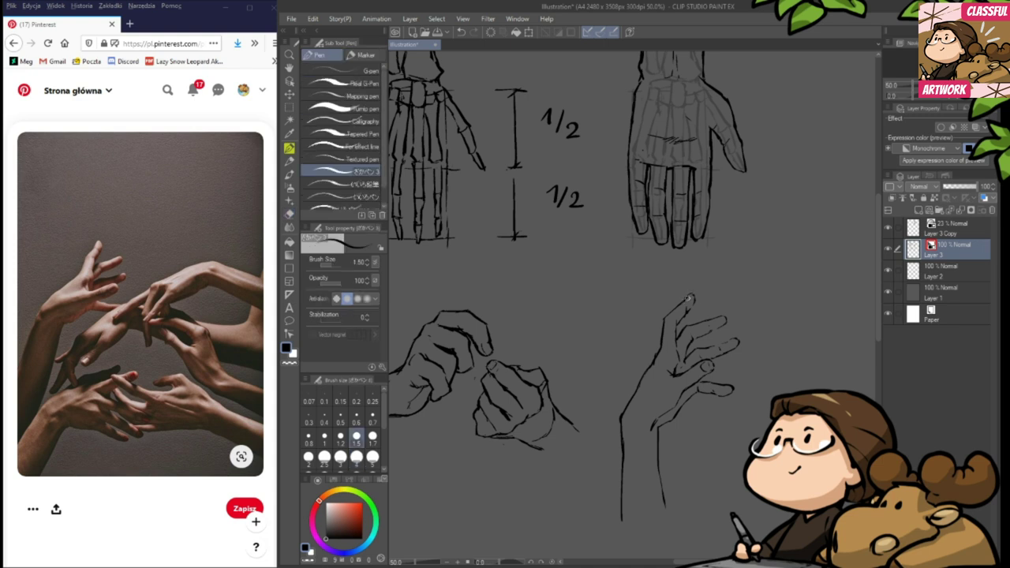
{"action": "key", "text": "e"}
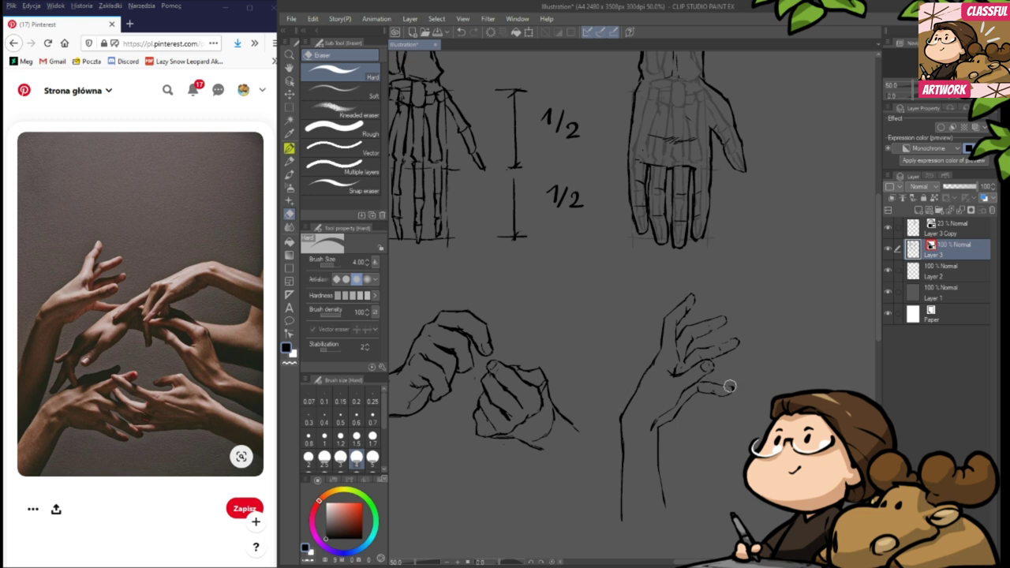
{"action": "key", "text": "p"}
{"action": "key", "text": "e"}
{"action": "key", "text": "p"}
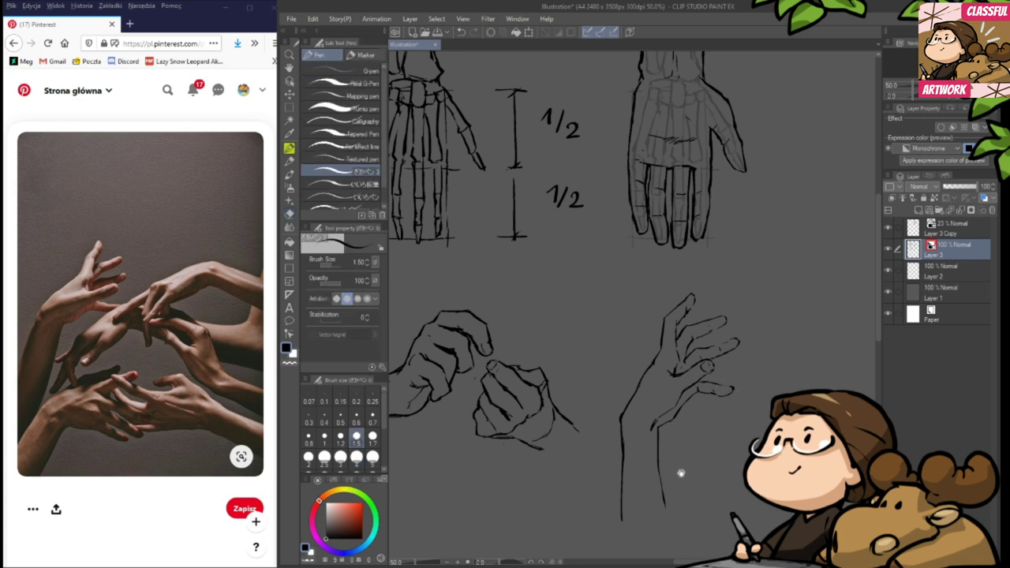
{"action": "scroll", "coordinate": [679, 475], "scroll_direction": "right", "scroll_amount": 2}
{"action": "scroll", "coordinate": [698, 464], "scroll_direction": "right", "scroll_amount": 2}
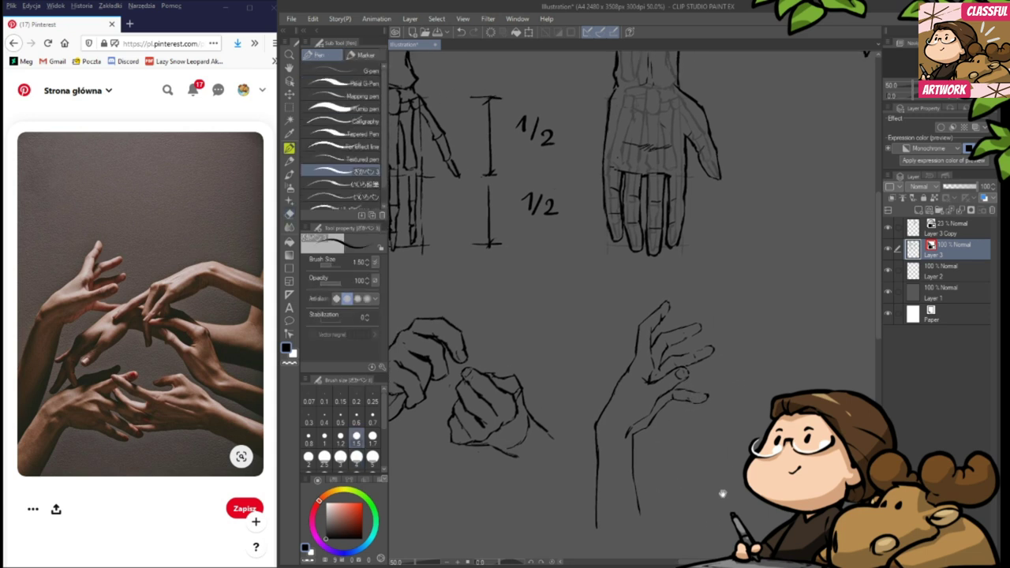
{"action": "scroll", "coordinate": [714, 488], "scroll_direction": "right", "scroll_amount": 2}
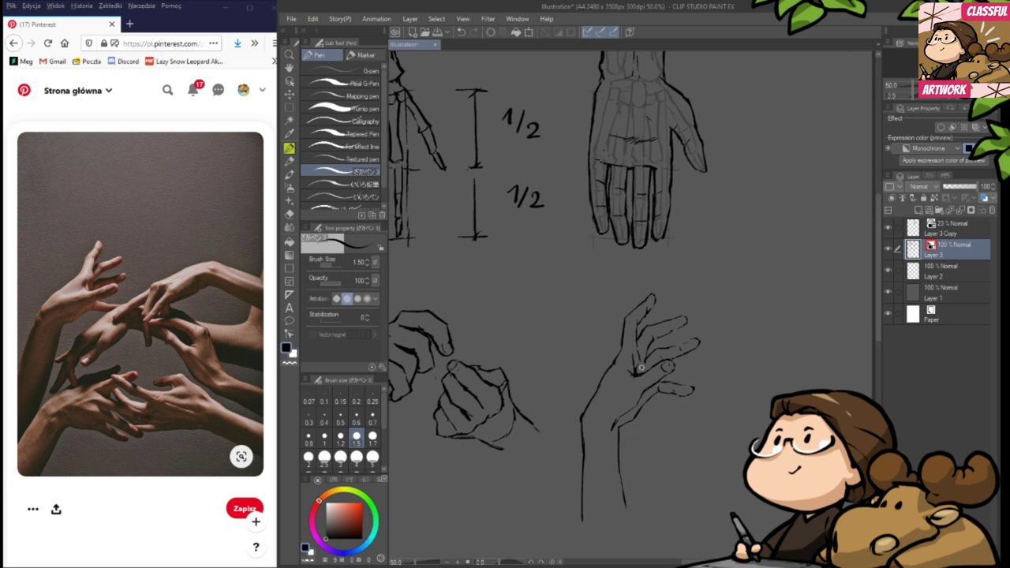
- Clean up the inner wrist line where the raised hand's palm meets the forearm
{"action": "key", "text": "e"}
{"action": "scroll", "coordinate": [715, 434], "scroll_direction": "down", "scroll_amount": 2}
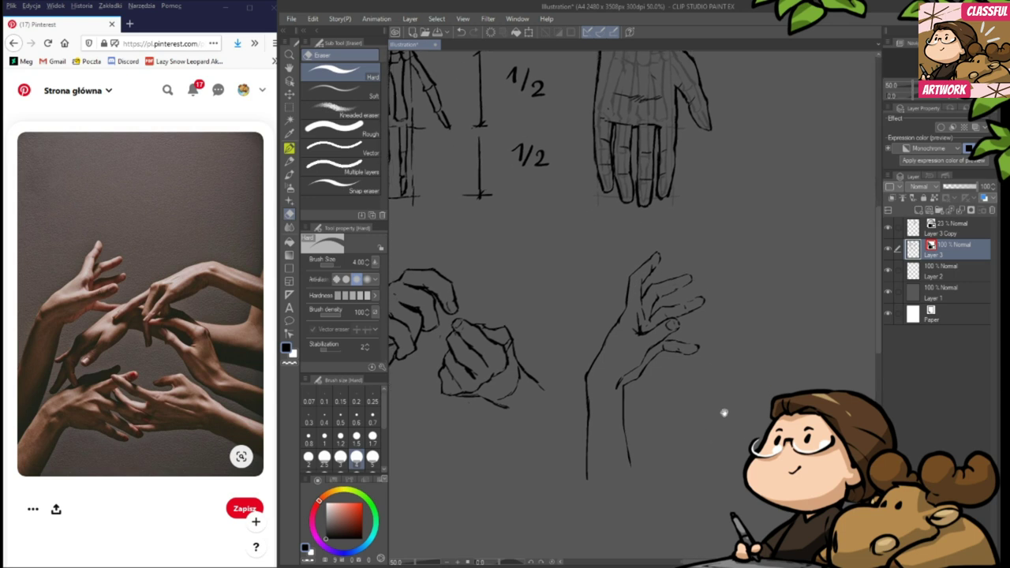
{"action": "scroll", "coordinate": [702, 430], "scroll_direction": "down", "scroll_amount": 2}
{"action": "scroll", "coordinate": [694, 427], "scroll_direction": "right", "scroll_amount": 2}
{"action": "scroll", "coordinate": [686, 426], "scroll_direction": "down", "scroll_amount": 1}
{"action": "scroll", "coordinate": [686, 426], "scroll_direction": "right", "scroll_amount": 1}
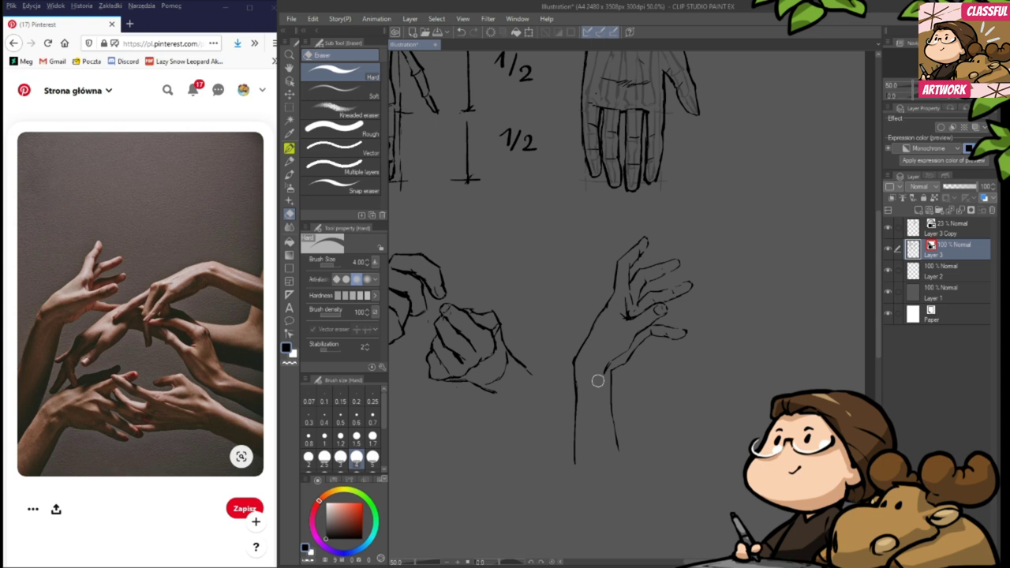
{"action": "key", "text": "p"}
{"action": "scroll", "coordinate": [662, 418], "scroll_direction": "up", "scroll_amount": 1}
{"action": "scroll", "coordinate": [662, 418], "scroll_direction": "right", "scroll_amount": 1}
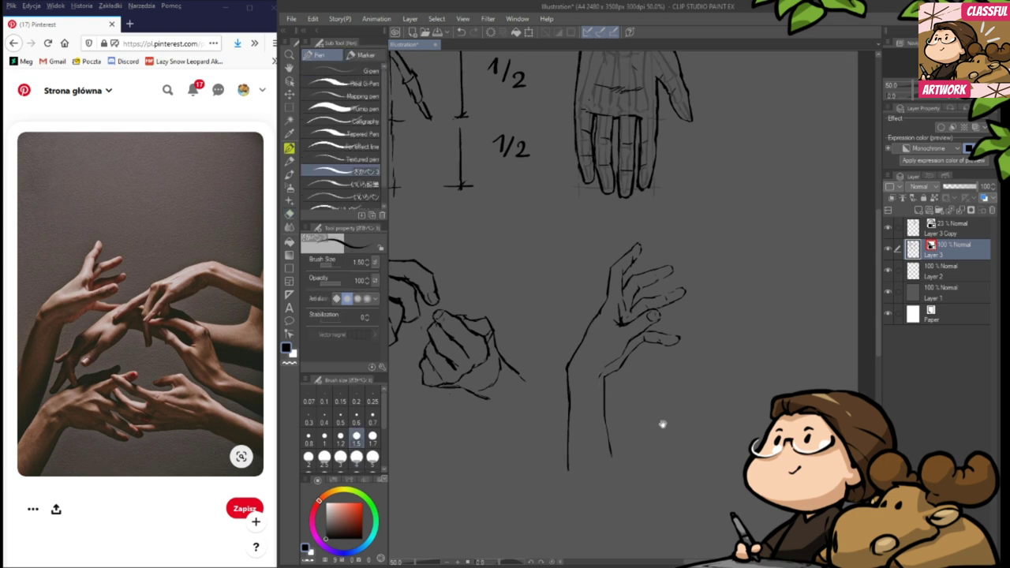
- Rework the raised hand's outer wrist contour into a smoother curve from the back of the hand into the forearm
{"action": "scroll", "coordinate": [660, 426], "scroll_direction": "up", "scroll_amount": 2}
{"action": "scroll", "coordinate": [659, 427], "scroll_direction": "right", "scroll_amount": 2}
{"action": "key", "text": "e"}
{"action": "mouse_move", "coordinate": [587, 323]}
{"action": "left_mouse_down"}
{"action": "mouse_move", "coordinate": [579, 349]}
{"action": "mouse_move", "coordinate": [591, 316]}
{"action": "mouse_move", "coordinate": [564, 365]}
{"action": "left_mouse_up"}
{"action": "key", "text": "p"}
{"action": "key", "text": "e"}
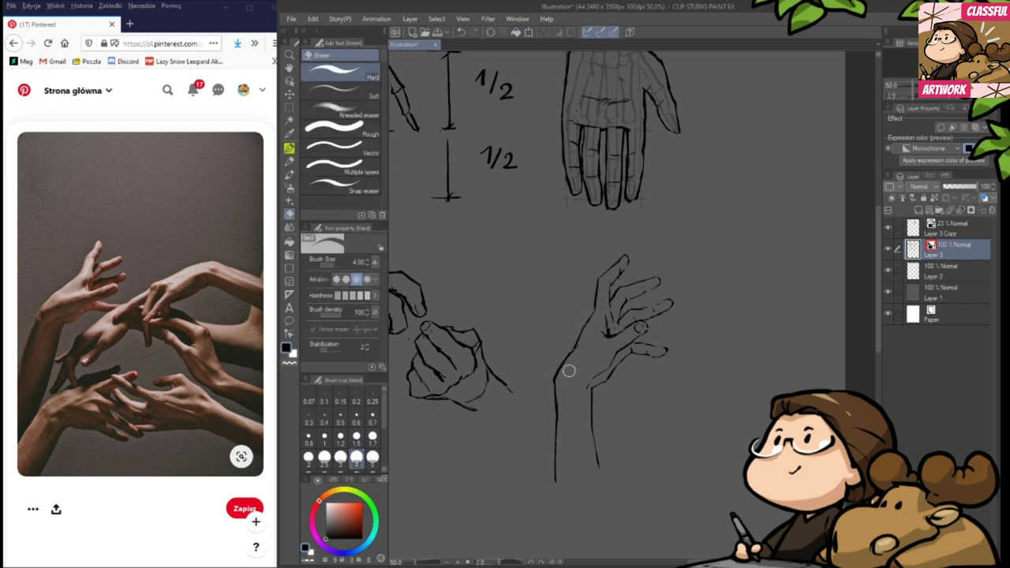
{"action": "key", "text": "p"}
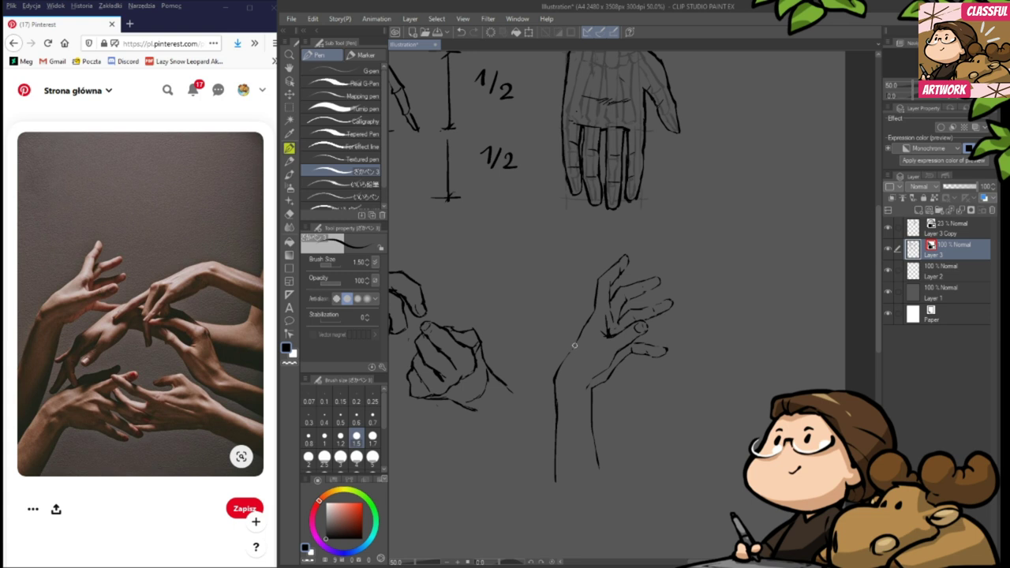
{"action": "key", "text": "e"}
{"action": "left_click_drag", "start_coordinate": [689, 447], "coordinate": [677, 457]}
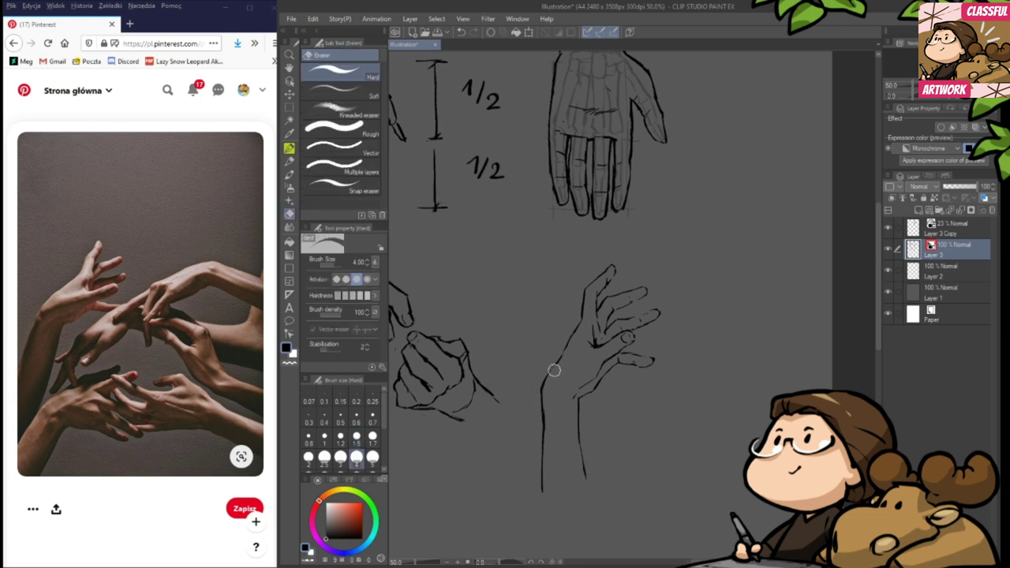
{"action": "key", "text": "p"}
{"action": "mouse_move", "coordinate": [672, 388]}
{"action": "left_mouse_down"}
{"action": "mouse_move", "coordinate": [670, 419]}
{"action": "mouse_move", "coordinate": [685, 418]}
{"action": "mouse_move", "coordinate": [673, 437]}
{"action": "left_mouse_up"}
{"action": "key", "text": "e"}
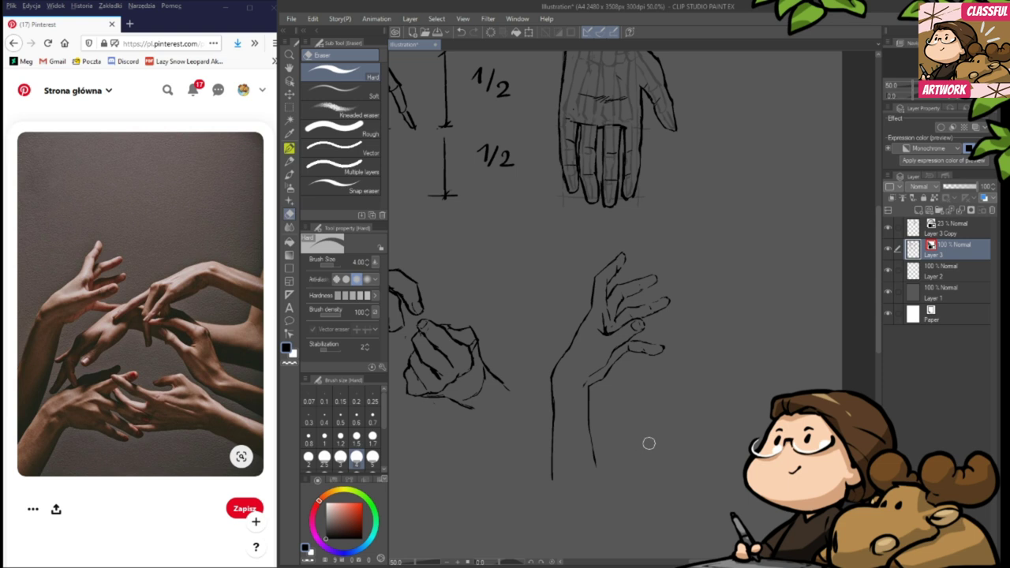
- Start a downward-reaching hand in the empty area beside the raised hand, drawing its thumb and the palm edge up to the wrist
{"action": "left_click_drag", "start_coordinate": [701, 449], "coordinate": [694, 440]}
{"action": "mouse_move", "coordinate": [700, 384]}
{"action": "left_mouse_down"}
{"action": "mouse_move", "coordinate": [696, 437]}
{"action": "mouse_move", "coordinate": [682, 430]}
{"action": "mouse_move", "coordinate": [753, 396]}
{"action": "mouse_move", "coordinate": [744, 428]}
{"action": "mouse_move", "coordinate": [716, 401]}
{"action": "left_mouse_up"}
{"action": "key", "text": "p"}
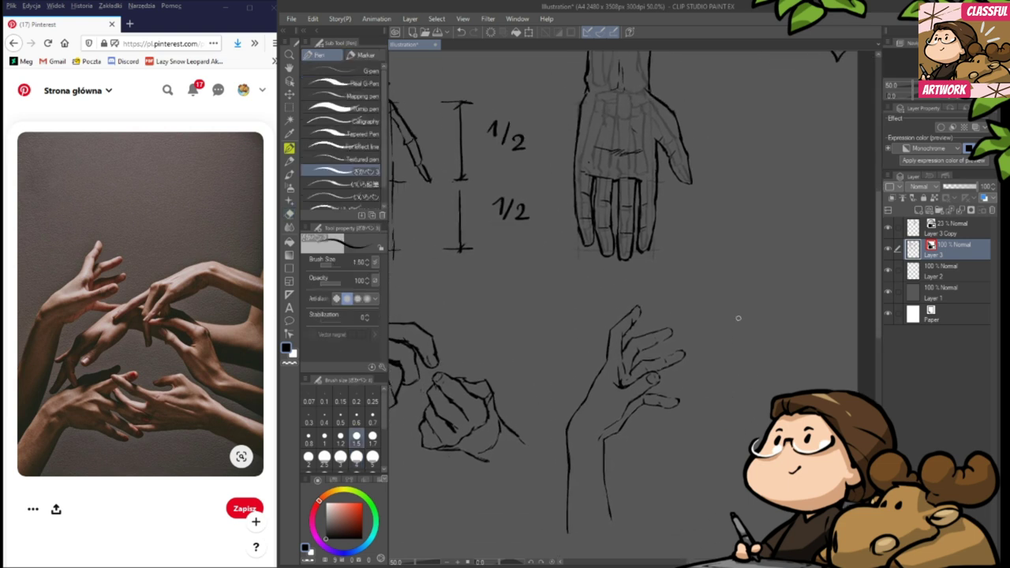
{"action": "left_click_drag", "start_coordinate": [741, 326], "coordinate": [721, 344]}
{"action": "scroll", "coordinate": [733, 325], "scroll_direction": "up", "scroll_amount": 1}
{"action": "left_click_drag", "start_coordinate": [740, 300], "coordinate": [733, 319]}
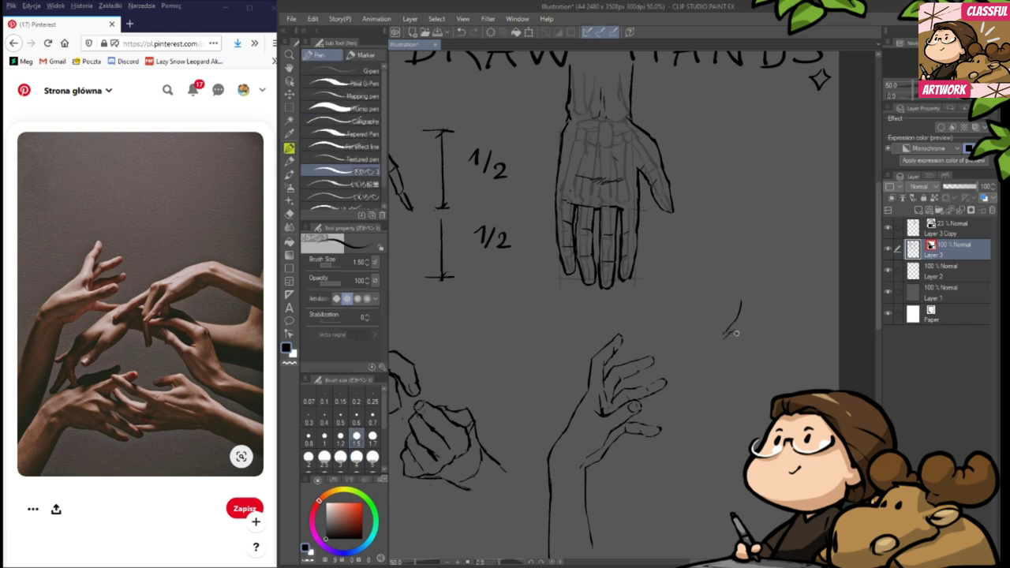
{"action": "key", "text": "e"}
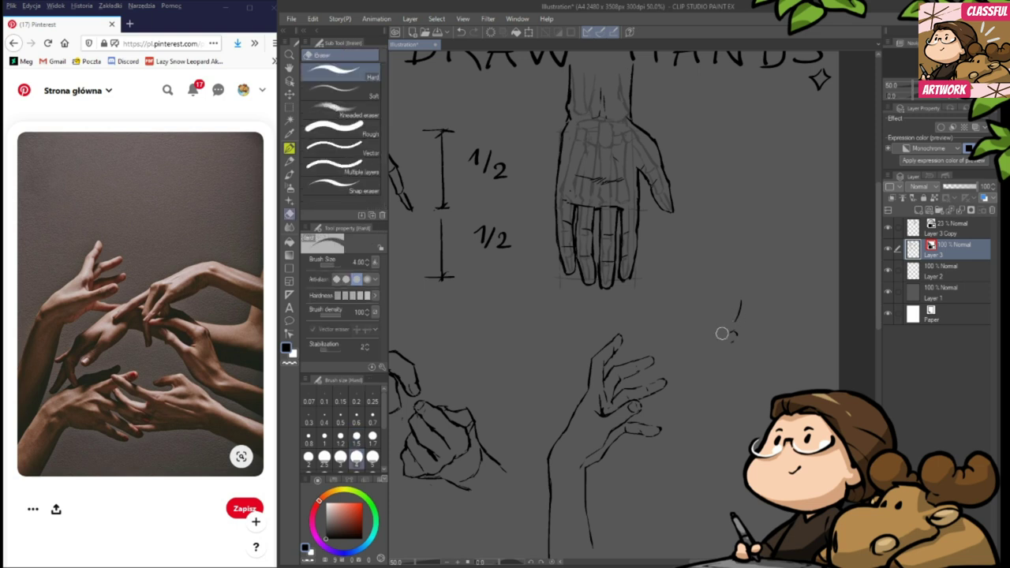
{"action": "key", "text": "p"}
{"action": "mouse_move", "coordinate": [722, 341]}
{"action": "left_mouse_down"}
{"action": "mouse_move", "coordinate": [781, 293]}
{"action": "mouse_move", "coordinate": [786, 277]}
{"action": "left_mouse_up"}
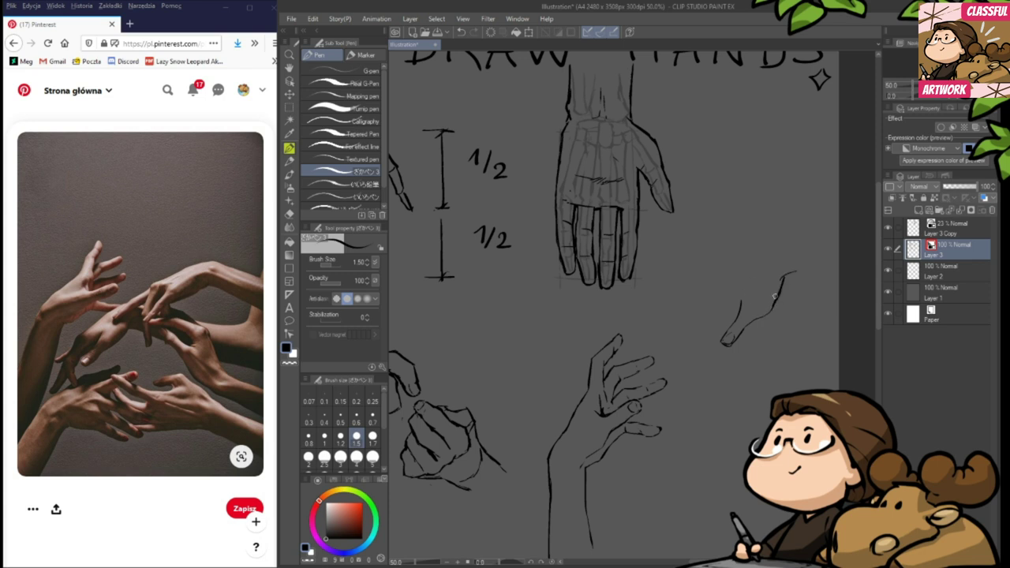
- Refine the reaching hand's thumb tip and the inner line of its thumb
{"action": "key", "text": "e"}
{"action": "key", "text": "p"}
{"action": "mouse_move", "coordinate": [719, 330]}
{"action": "left_mouse_down"}
{"action": "mouse_move", "coordinate": [742, 309]}
{"action": "mouse_move", "coordinate": [725, 324]}
{"action": "mouse_move", "coordinate": [757, 397]}
{"action": "left_mouse_up"}
{"action": "key", "text": "e"}
{"action": "key", "text": "p"}
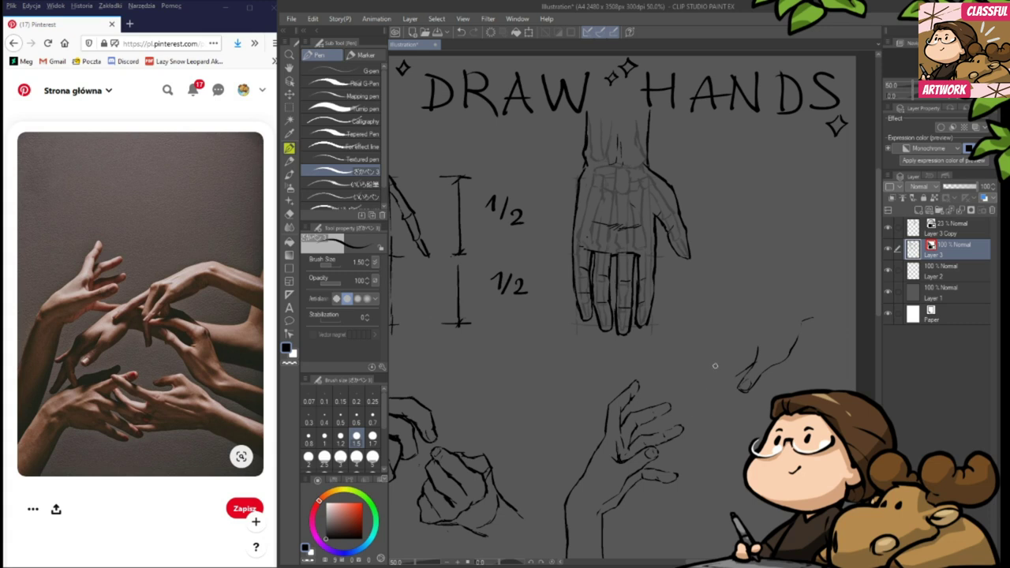
- Draw the first finger of the reaching hand next to its thumb, pointing downward with a rounded tip
{"action": "mouse_move", "coordinate": [741, 342]}
{"action": "left_mouse_down"}
{"action": "mouse_move", "coordinate": [716, 382]}
{"action": "mouse_move", "coordinate": [729, 369]}
{"action": "mouse_move", "coordinate": [717, 381]}
{"action": "mouse_move", "coordinate": [719, 409]}
{"action": "left_mouse_up"}
{"action": "key", "text": "e"}
{"action": "key", "text": "p"}
{"action": "left_click_drag", "start_coordinate": [731, 404], "coordinate": [735, 411]}
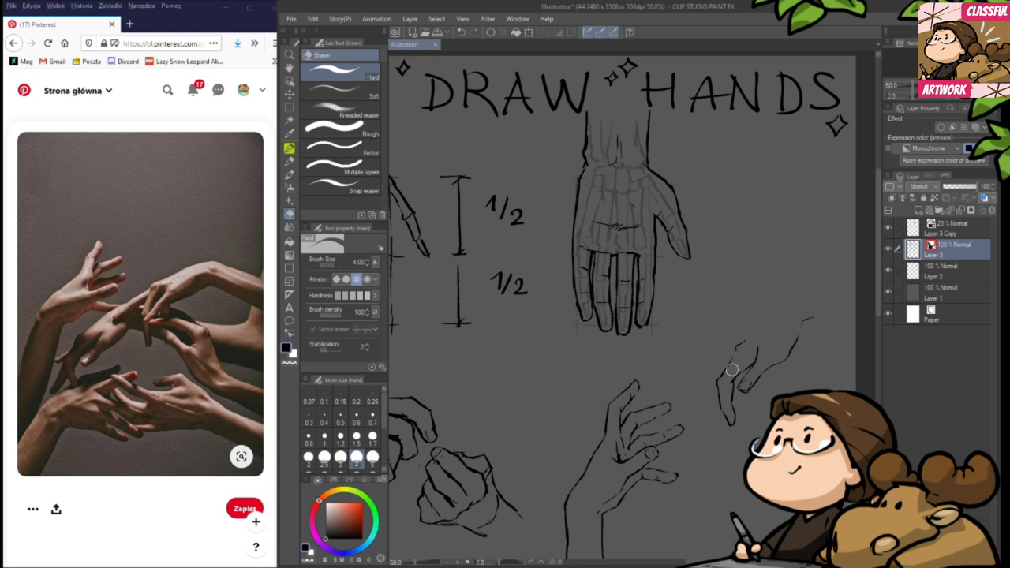
- Add a second finger extending toward the raised hand's fingertips and refine its tip with small corrections
{"action": "key", "text": "e"}
{"action": "key", "text": "p"}
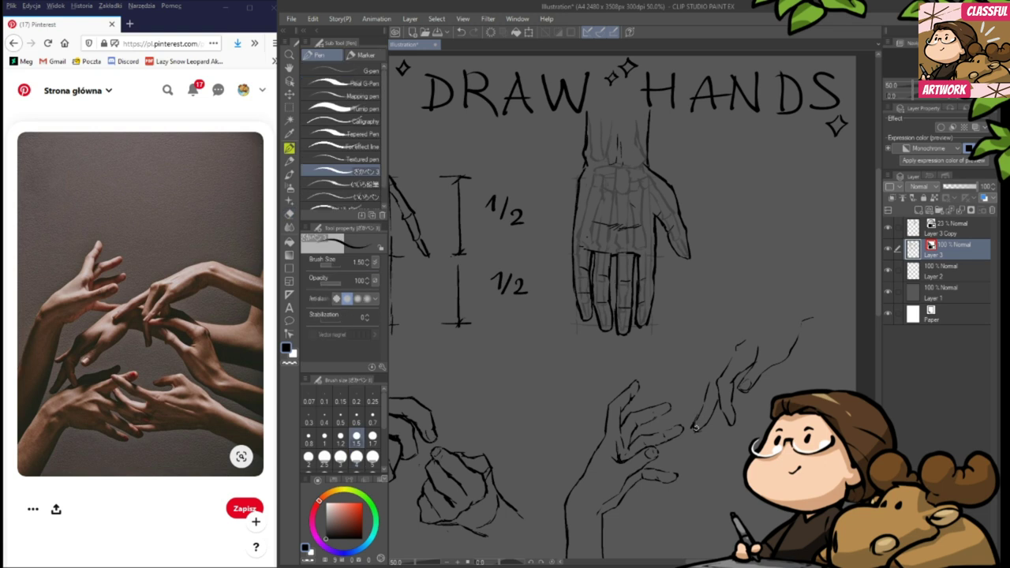
{"action": "key", "text": "e"}
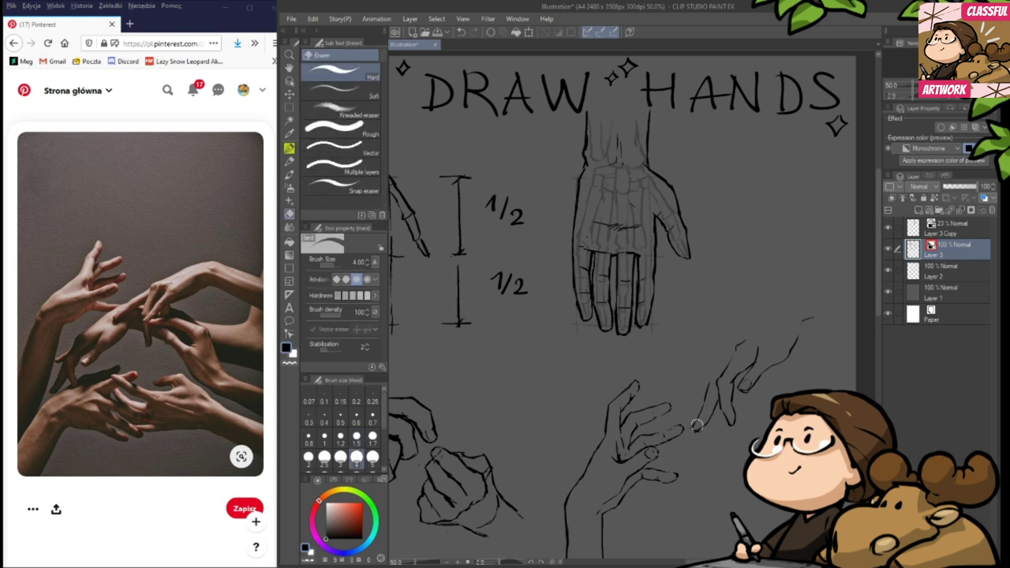
{"action": "key", "text": "p"}
{"action": "key", "text": "e"}
{"action": "left_click_drag", "start_coordinate": [714, 446], "coordinate": [741, 456]}
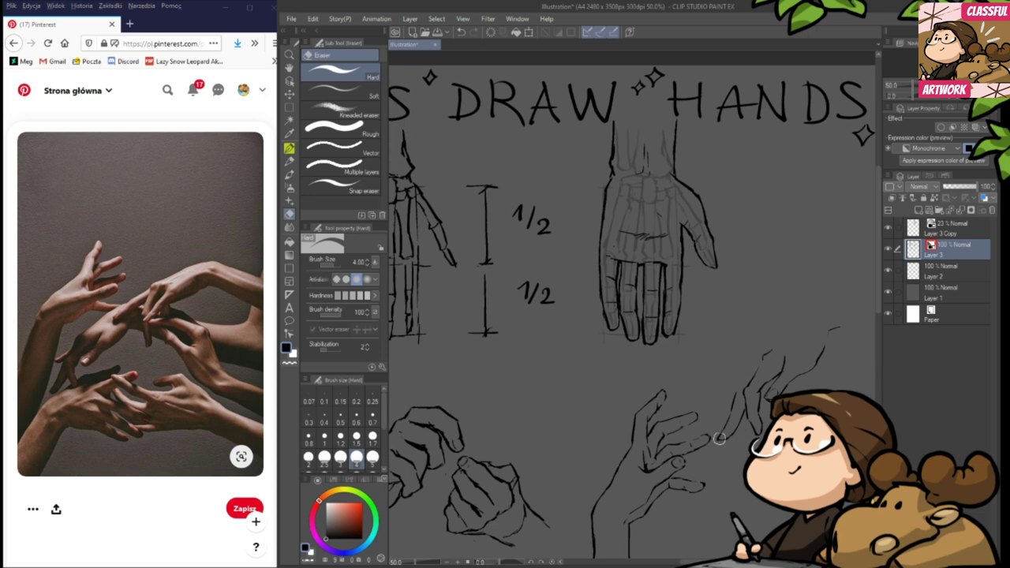
{"action": "key", "text": "p"}
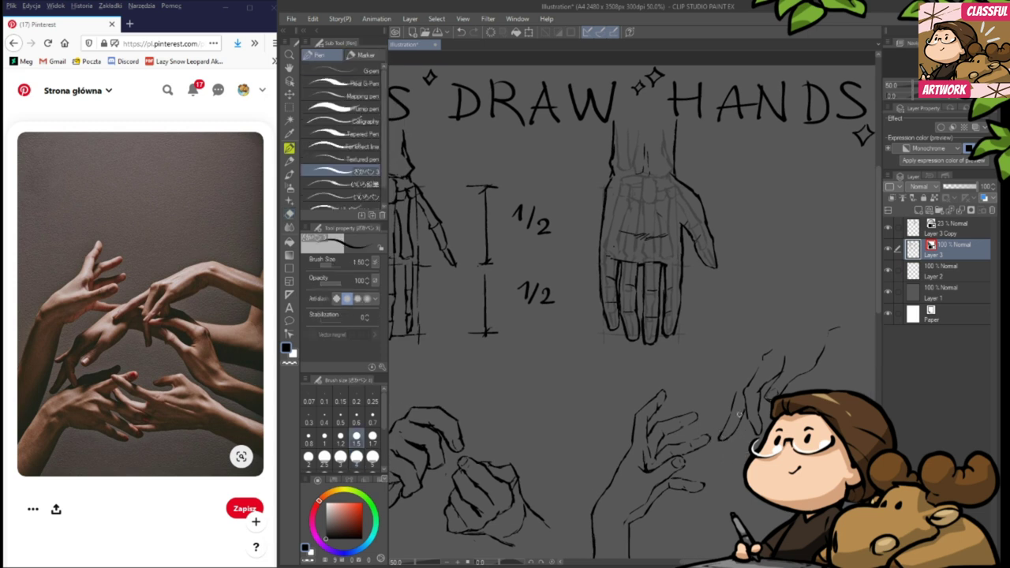
{"action": "key", "text": "e"}
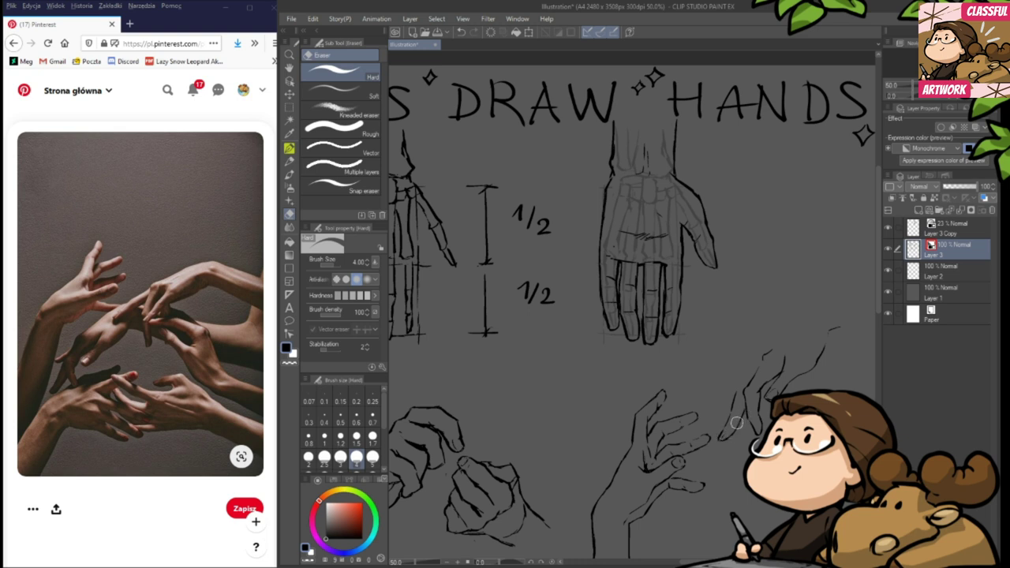
{"action": "key", "text": "p"}
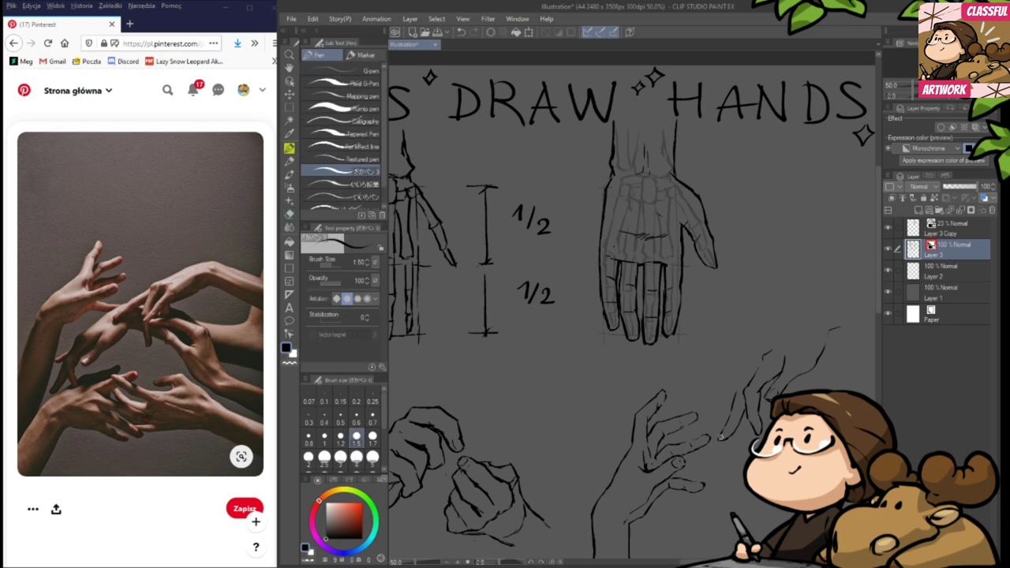
{"action": "key", "text": "e"}
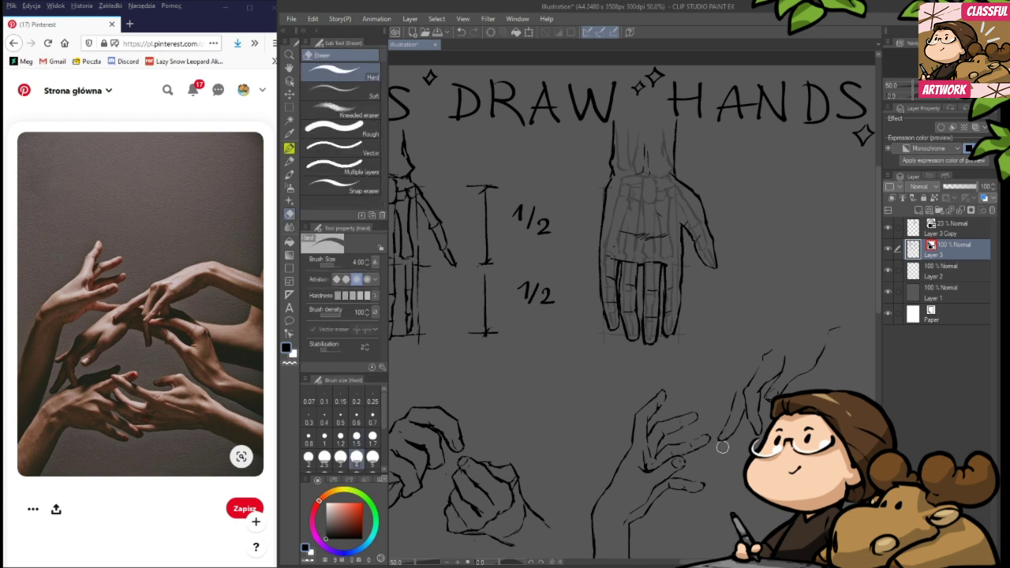
{"action": "key", "text": "p"}
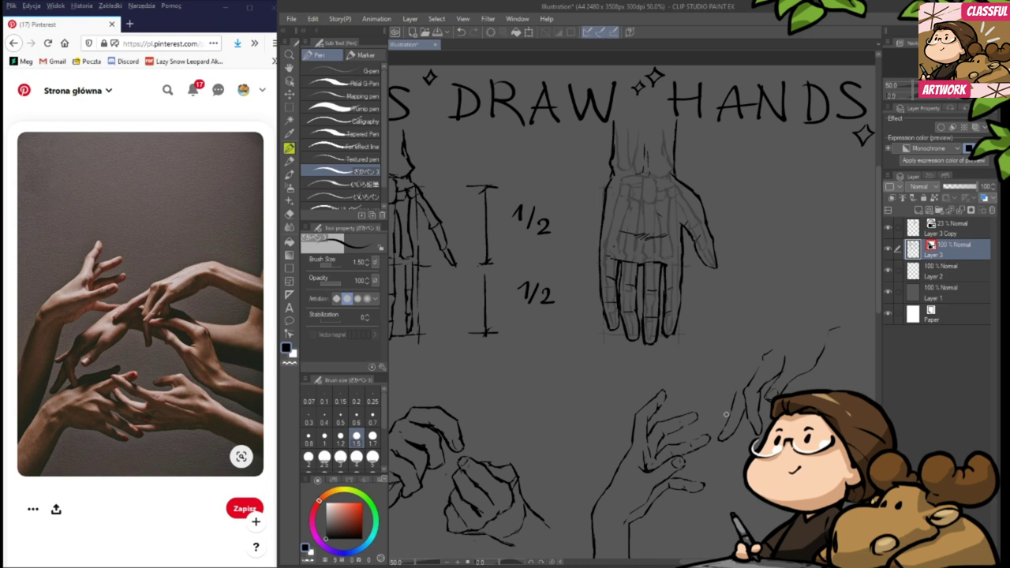
- Draw another finger behind the second one and continue its outer line up to the knuckles of the reaching hand
{"action": "left_click_drag", "start_coordinate": [723, 431], "coordinate": [739, 389]}
{"action": "key", "text": "e"}
{"action": "key", "text": "p"}
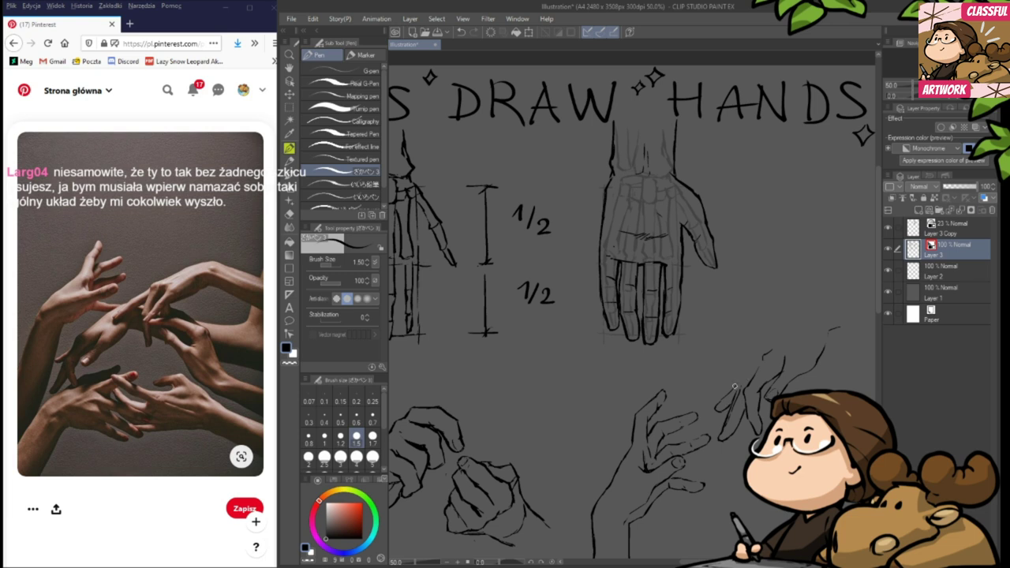
{"action": "left_click_drag", "start_coordinate": [757, 352], "coordinate": [738, 383]}
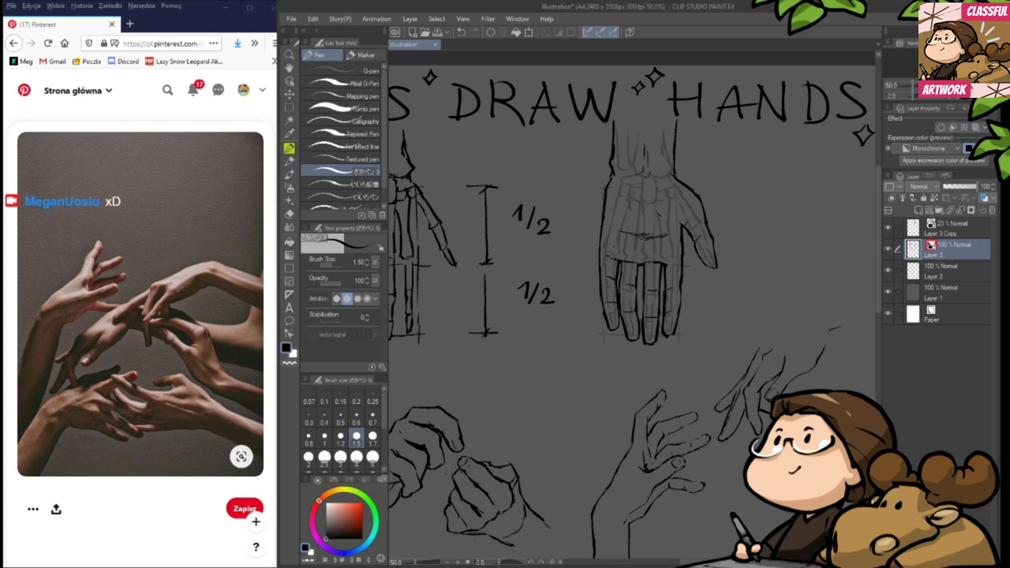
{"action": "left_click_drag", "start_coordinate": [904, 371], "coordinate": [875, 345]}
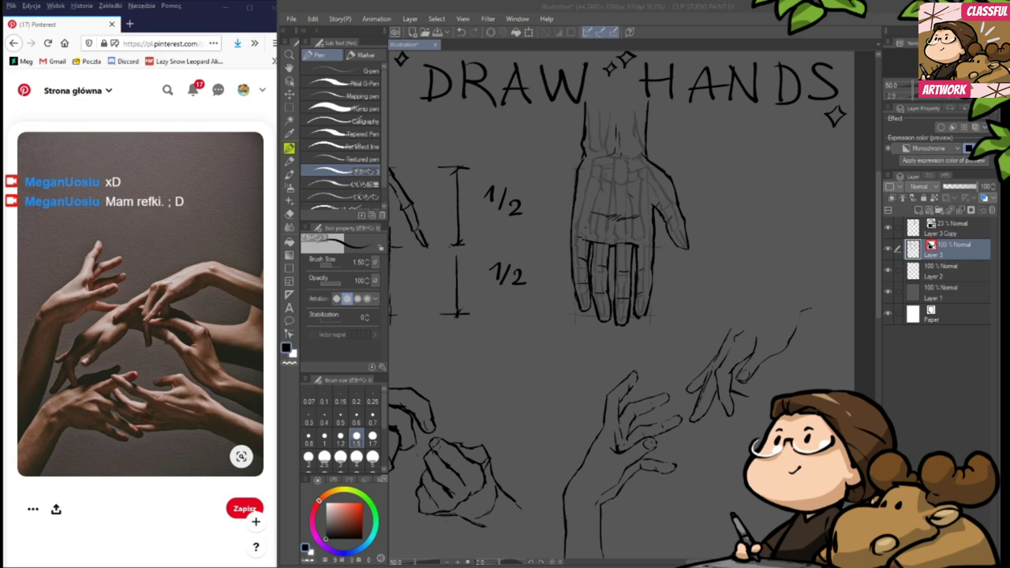
- Tidy the reaching hand's lines around the thumb and the bases of the fingers
{"action": "key", "text": "e"}
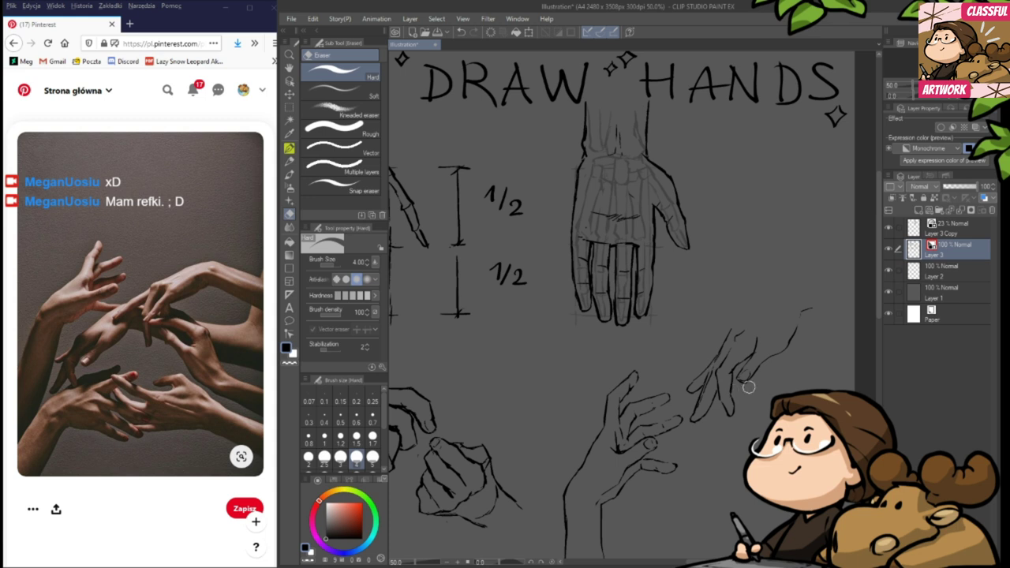
{"action": "key", "text": "p"}
{"action": "left_click_drag", "start_coordinate": [750, 387], "coordinate": [727, 392]}
{"action": "key", "text": "e"}
{"action": "key", "text": "p"}
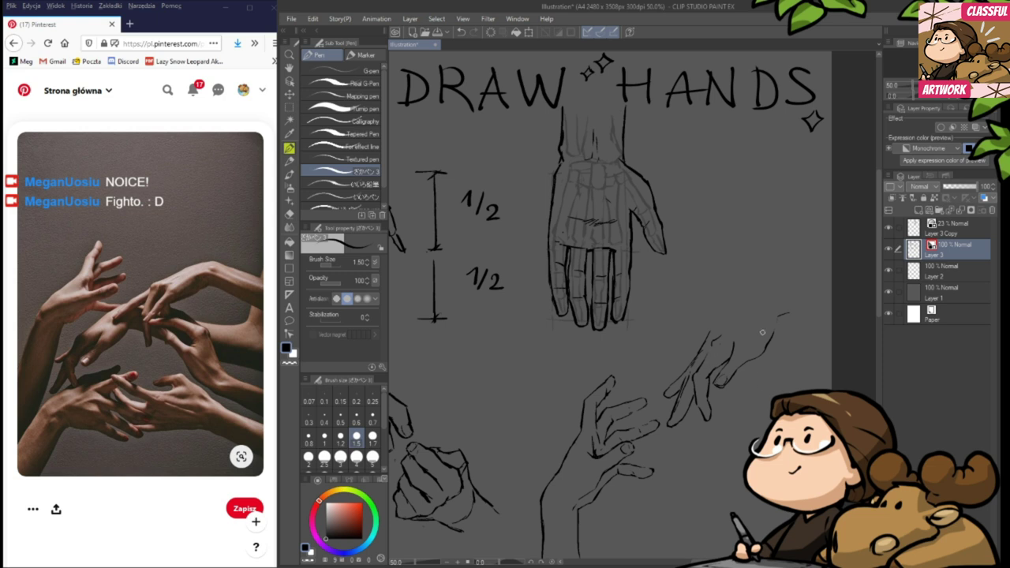
{"action": "left_click", "coordinate": [47, 42]}
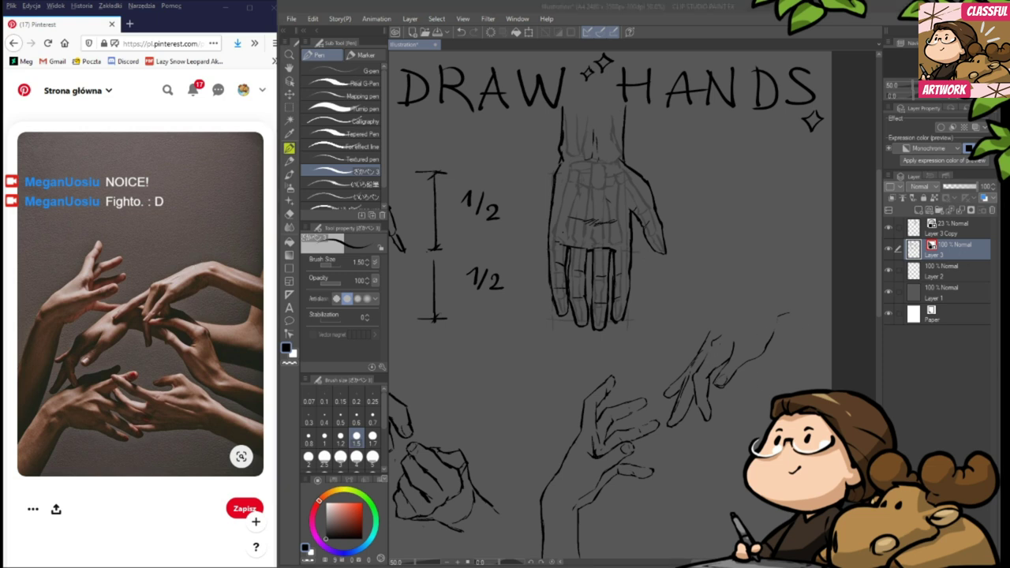
{"action": "left_click_drag", "start_coordinate": [623, 316], "coordinate": [611, 327]}
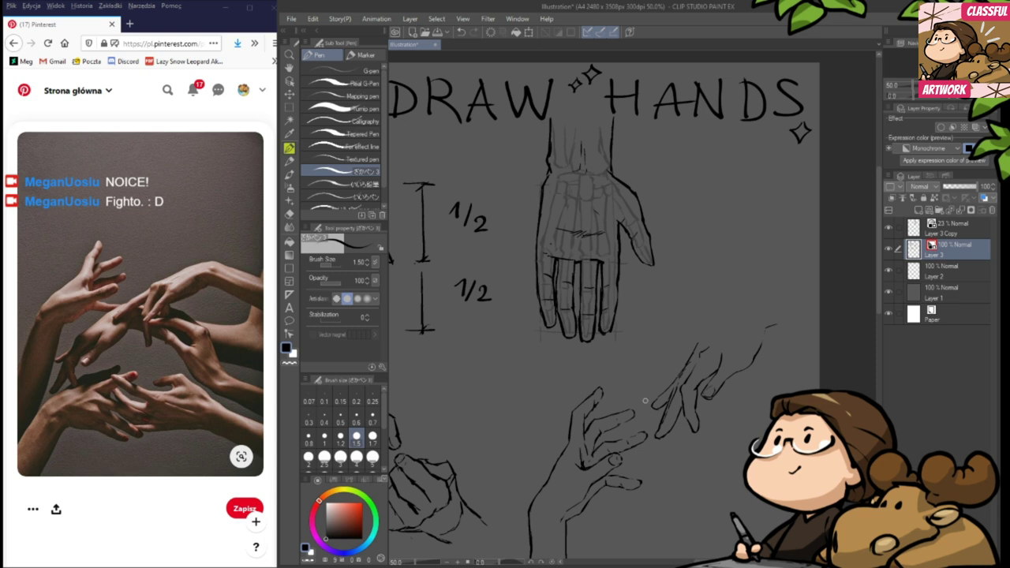
- Clean up the reaching hand's knuckle line and draw the back of the hand up to the wrist
{"action": "key", "text": "e"}
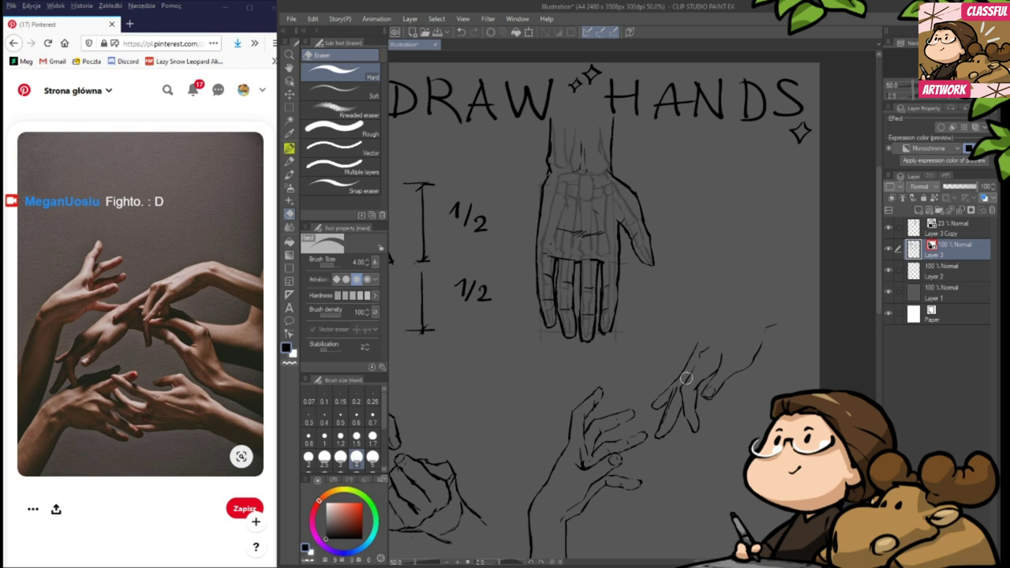
{"action": "key", "text": "p"}
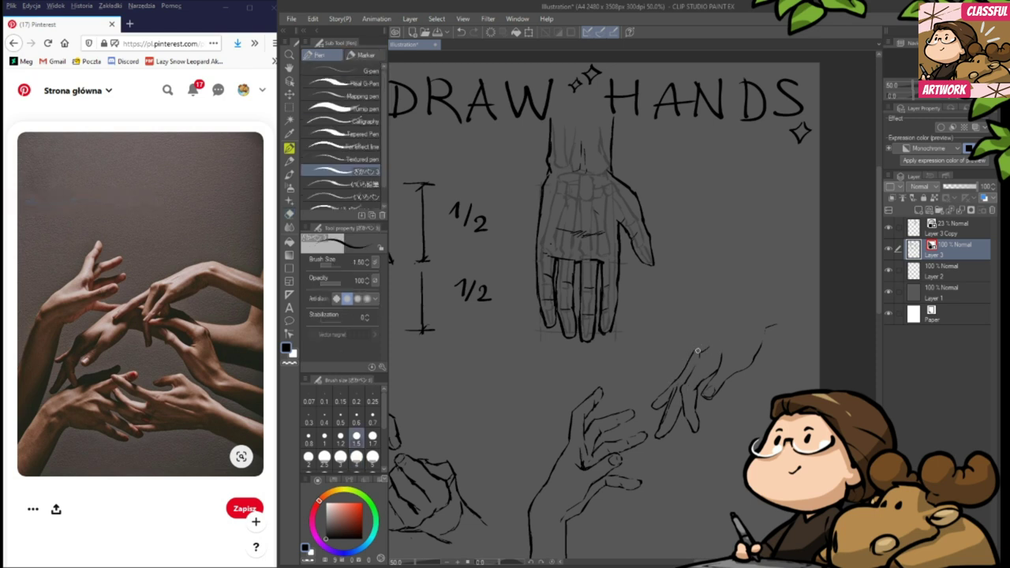
{"action": "left_click_drag", "start_coordinate": [696, 351], "coordinate": [753, 310]}
{"action": "key", "text": "e"}
{"action": "key", "text": "space"}
{"action": "left_click_drag", "start_coordinate": [750, 394], "coordinate": [744, 400]}
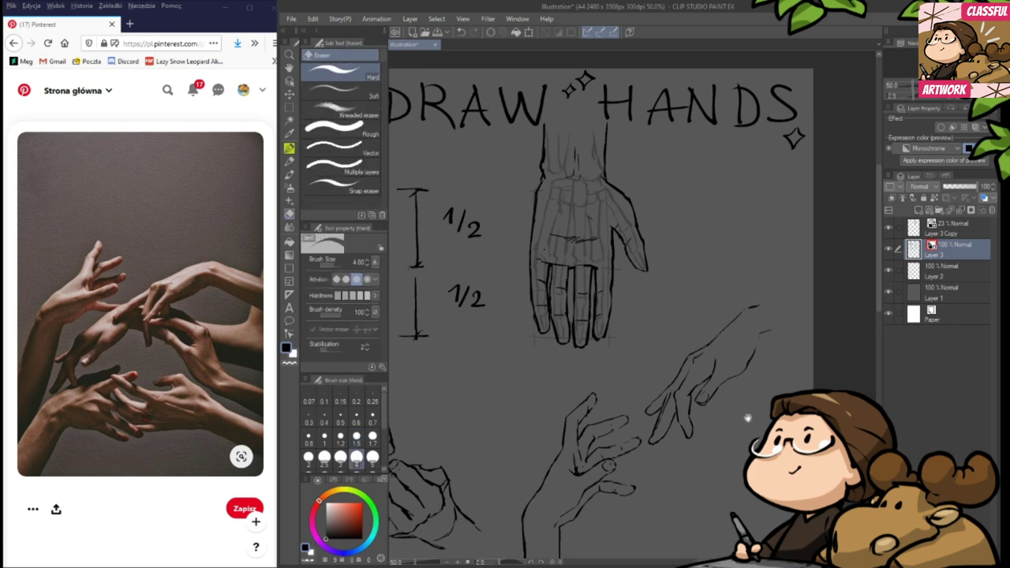
- Extend the upper forearm line from the reaching hand's wrist to the page edge and correct the lower wrist line
{"action": "key", "text": "p"}
{"action": "left_click_drag", "start_coordinate": [758, 347], "coordinate": [747, 347]}
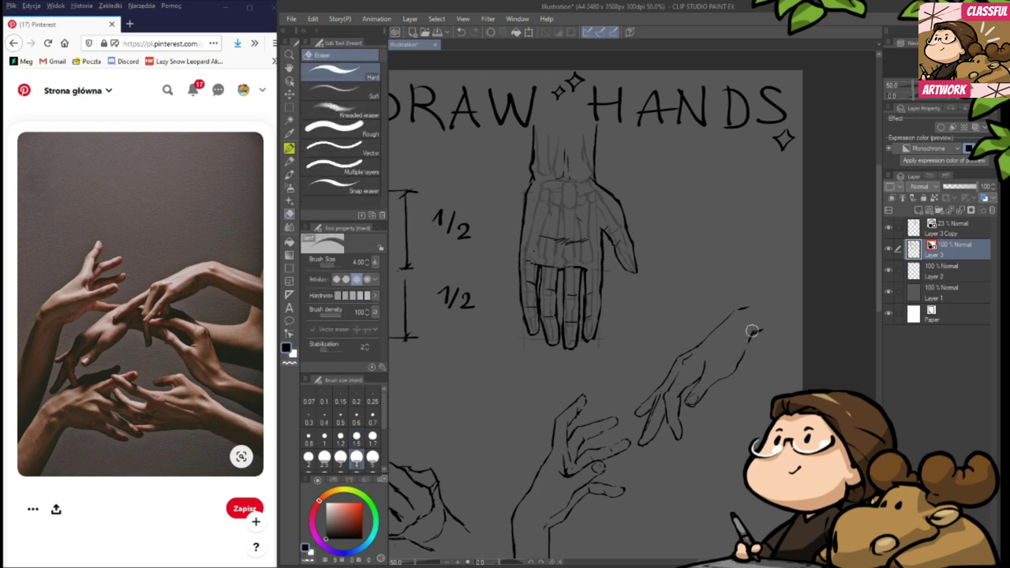
{"action": "mouse_move", "coordinate": [748, 308]}
{"action": "left_mouse_down"}
{"action": "mouse_move", "coordinate": [805, 299]}
{"action": "mouse_move", "coordinate": [746, 308]}
{"action": "mouse_move", "coordinate": [800, 298]}
{"action": "mouse_move", "coordinate": [776, 358]}
{"action": "mouse_move", "coordinate": [762, 303]}
{"action": "mouse_move", "coordinate": [746, 302]}
{"action": "mouse_move", "coordinate": [799, 290]}
{"action": "left_mouse_up"}
{"action": "key", "text": "e"}
{"action": "key", "text": "p"}
{"action": "key", "text": "e"}
{"action": "key", "text": "p"}
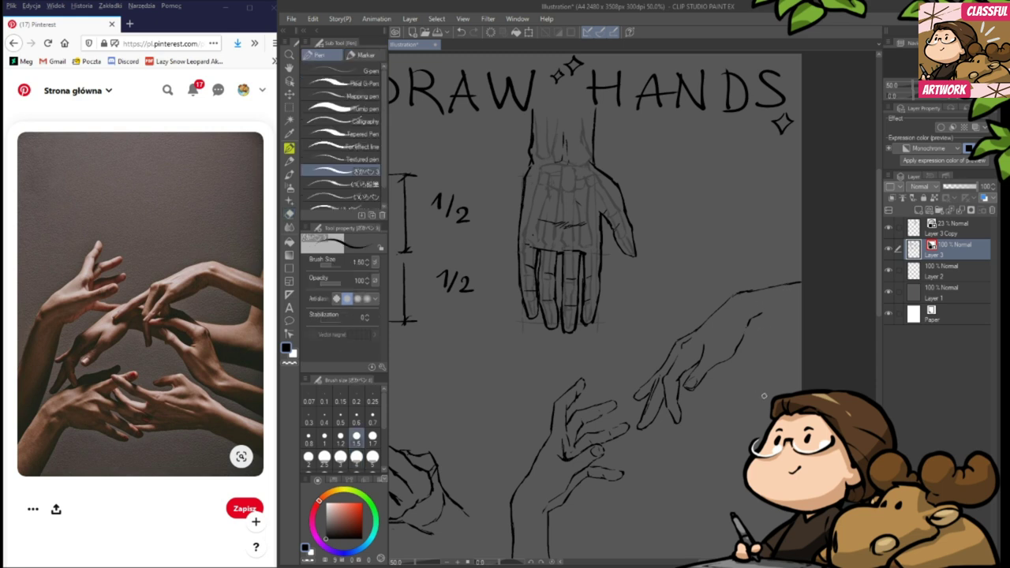
{"action": "left_click_drag", "start_coordinate": [764, 396], "coordinate": [758, 375]}
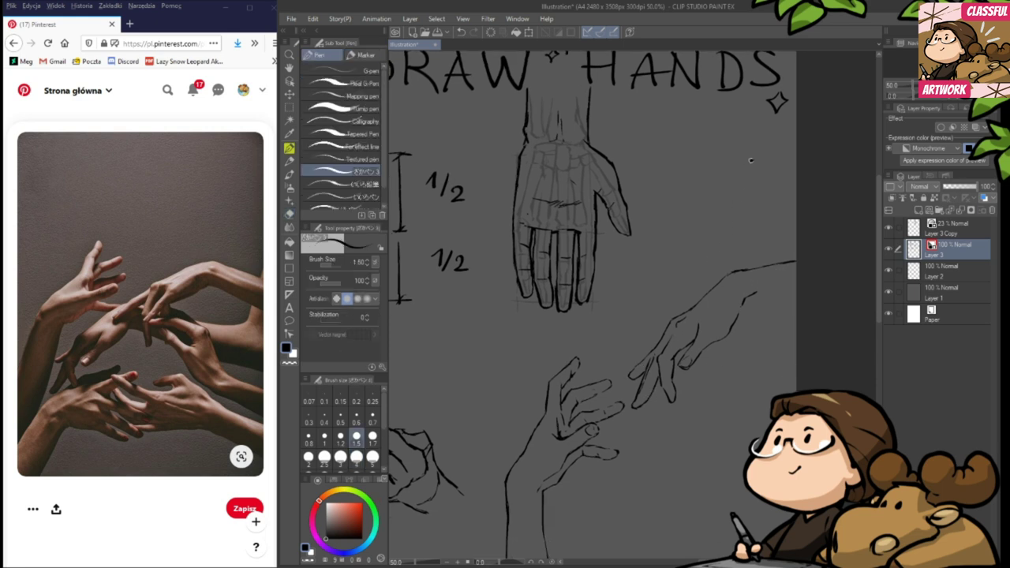
{"action": "mouse_move", "coordinate": [752, 159]}
{"action": "left_mouse_down"}
{"action": "mouse_move", "coordinate": [684, 204]}
{"action": "mouse_move", "coordinate": [754, 160]}
{"action": "left_mouse_up"}
{"action": "key", "text": "e"}
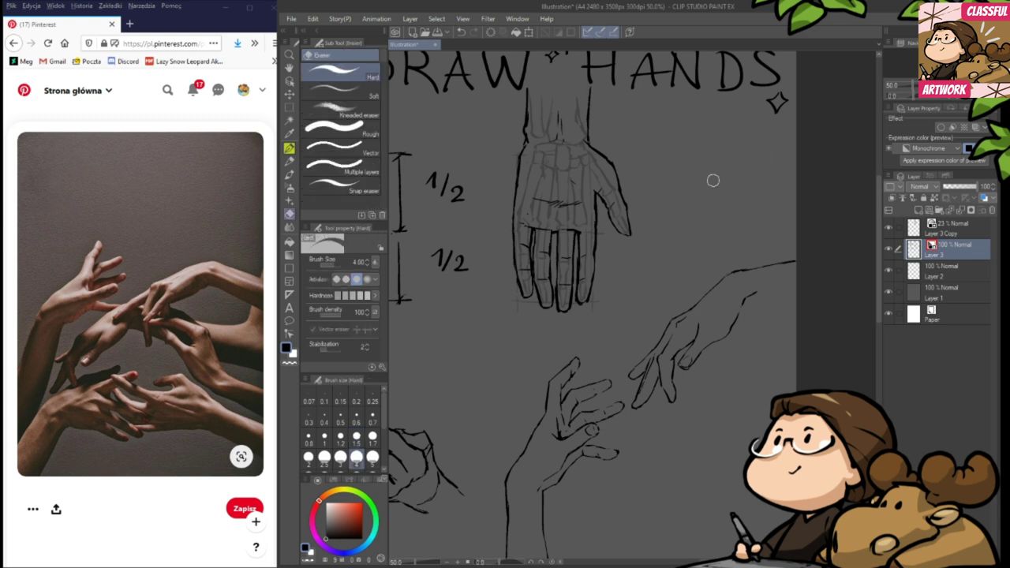
- Extend the lower forearm line from the reaching hand's wrist to the page edge, correcting it with the eraser
{"action": "key", "text": "p"}
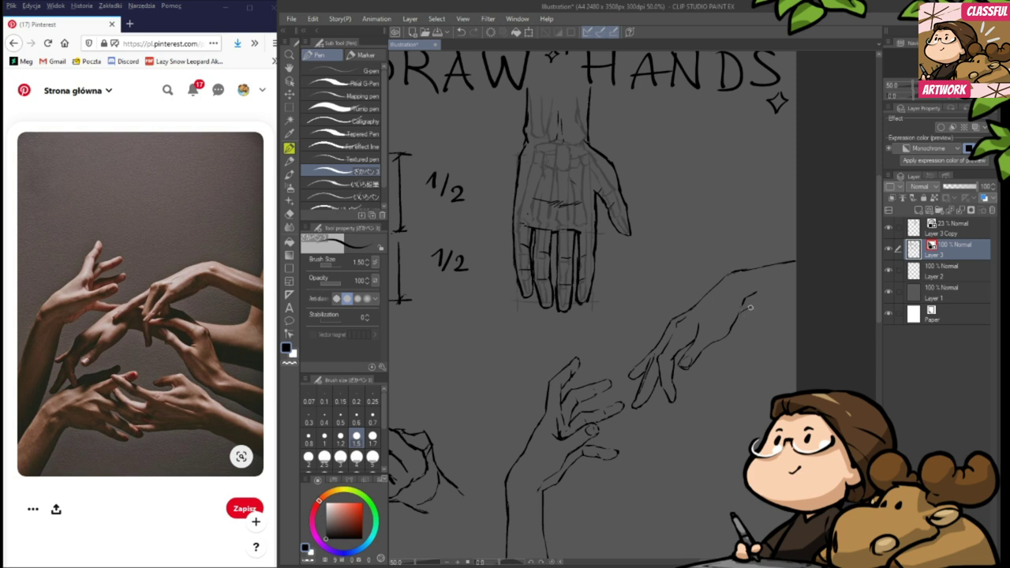
{"action": "key", "text": "e"}
{"action": "left_click_drag", "start_coordinate": [753, 303], "coordinate": [746, 307]}
{"action": "key", "text": "p"}
{"action": "key", "text": "e"}
{"action": "mouse_move", "coordinate": [797, 257]}
{"action": "left_mouse_down"}
{"action": "mouse_move", "coordinate": [791, 311]}
{"action": "mouse_move", "coordinate": [738, 305]}
{"action": "mouse_move", "coordinate": [722, 339]}
{"action": "mouse_move", "coordinate": [754, 319]}
{"action": "left_mouse_up"}
{"action": "key", "text": "p"}
{"action": "key", "text": "e"}
{"action": "key", "text": "p"}
- Redraw and clean up the upper outline at the reaching hand's wrist
{"action": "left_click_drag", "start_coordinate": [743, 247], "coordinate": [714, 271]}
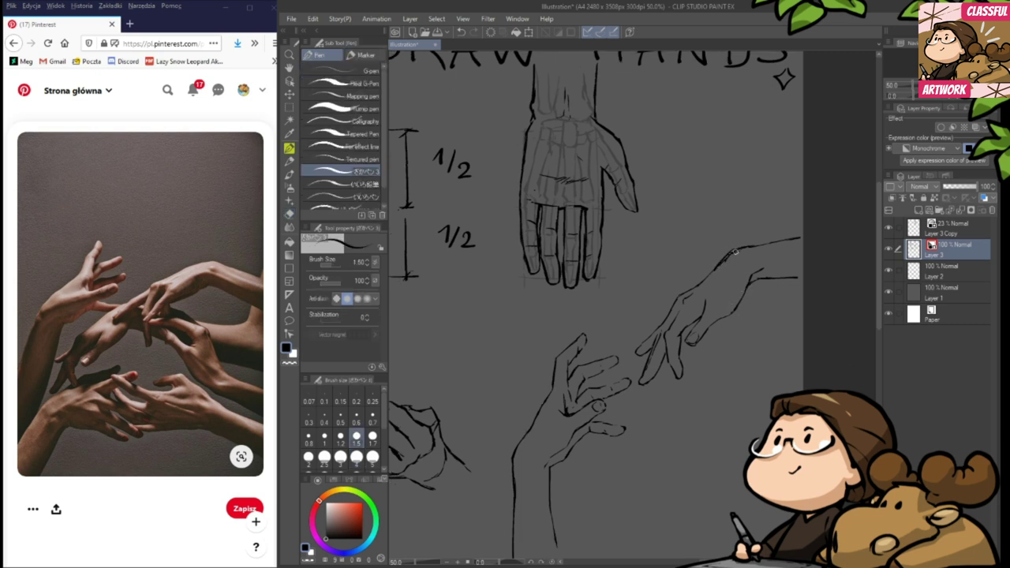
{"action": "key", "text": "e"}
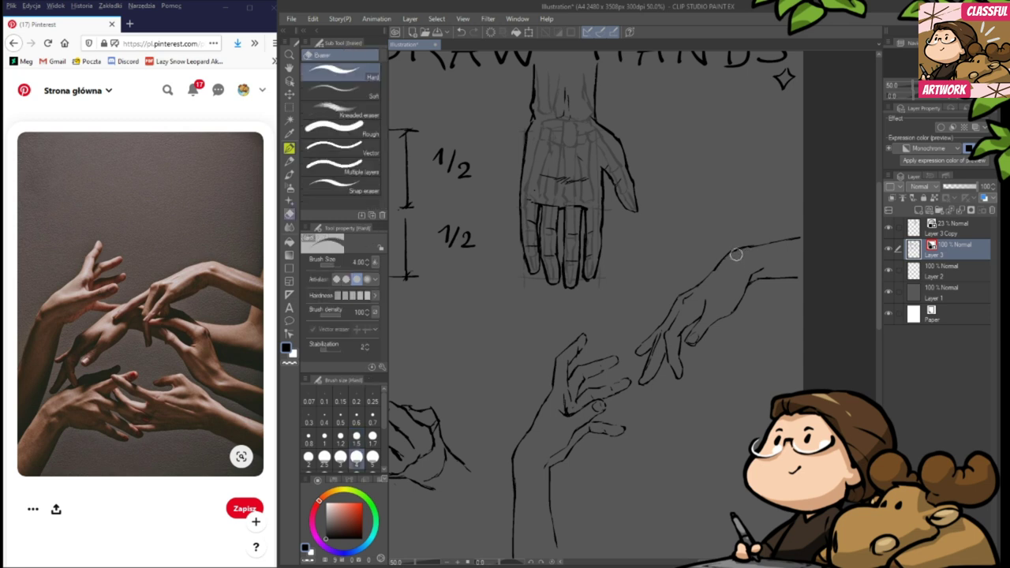
{"action": "key", "text": "p"}
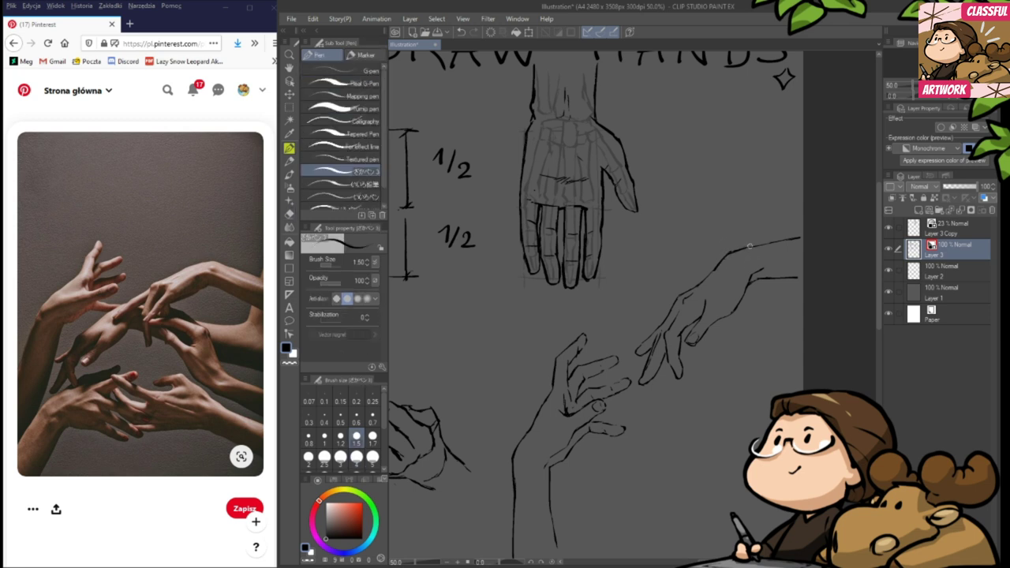
{"action": "key", "text": "e"}
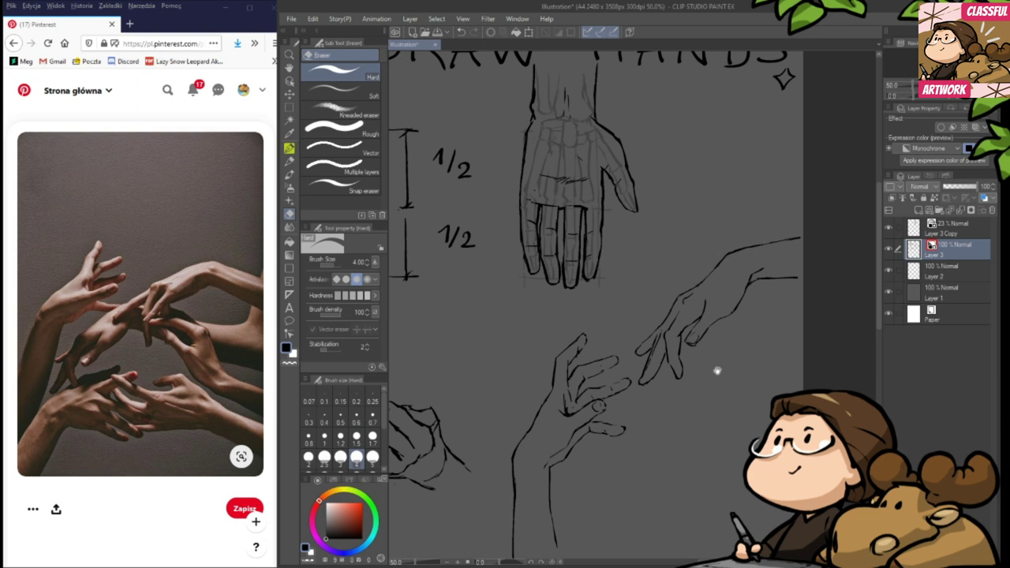
{"action": "left_click_drag", "start_coordinate": [718, 371], "coordinate": [708, 374]}
{"action": "key", "text": "p"}
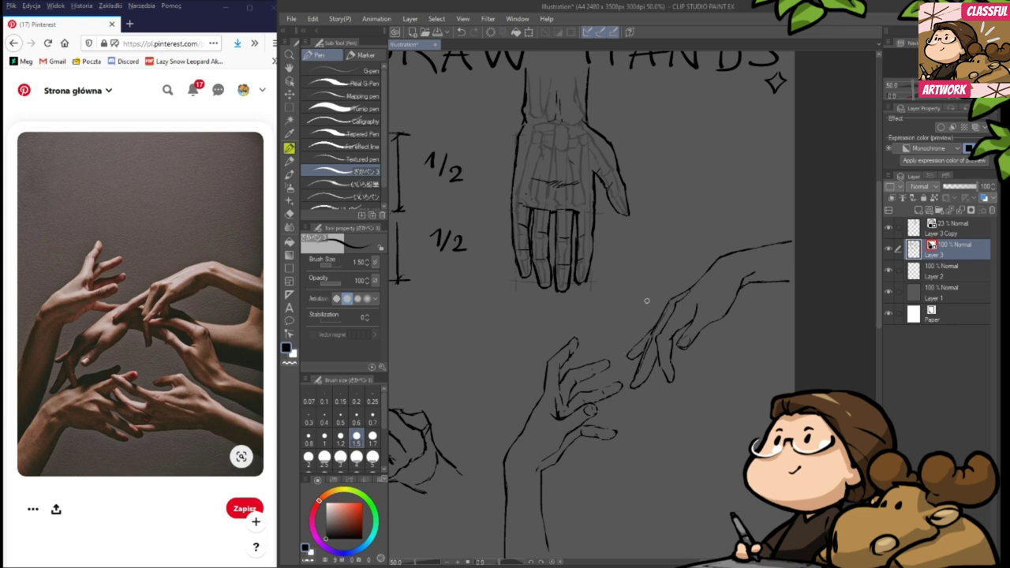
- Strengthen the reaching hand's outline along the index finger and knuckles, erasing stray marks
{"action": "key", "text": "e"}
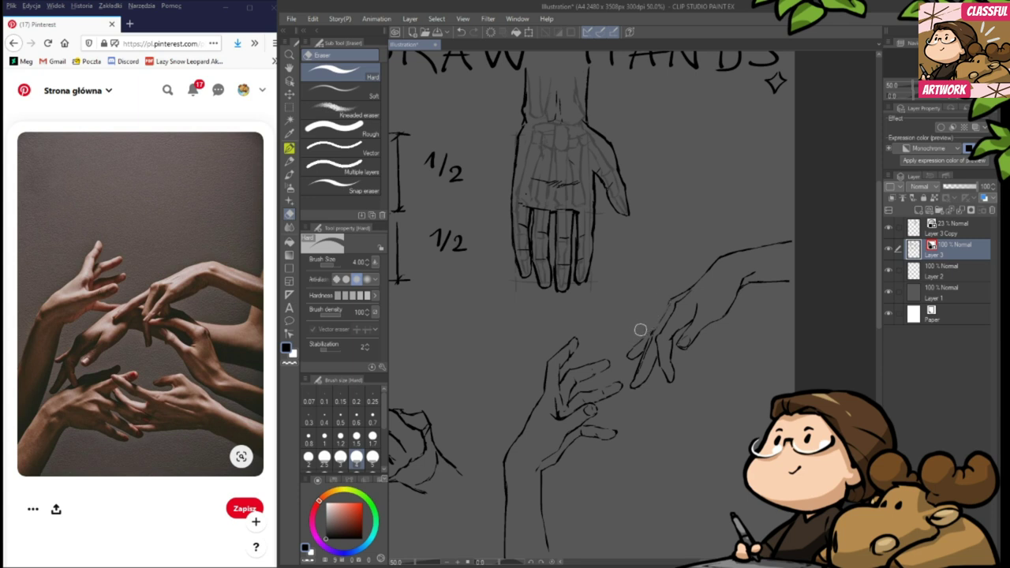
{"action": "key", "text": "p"}
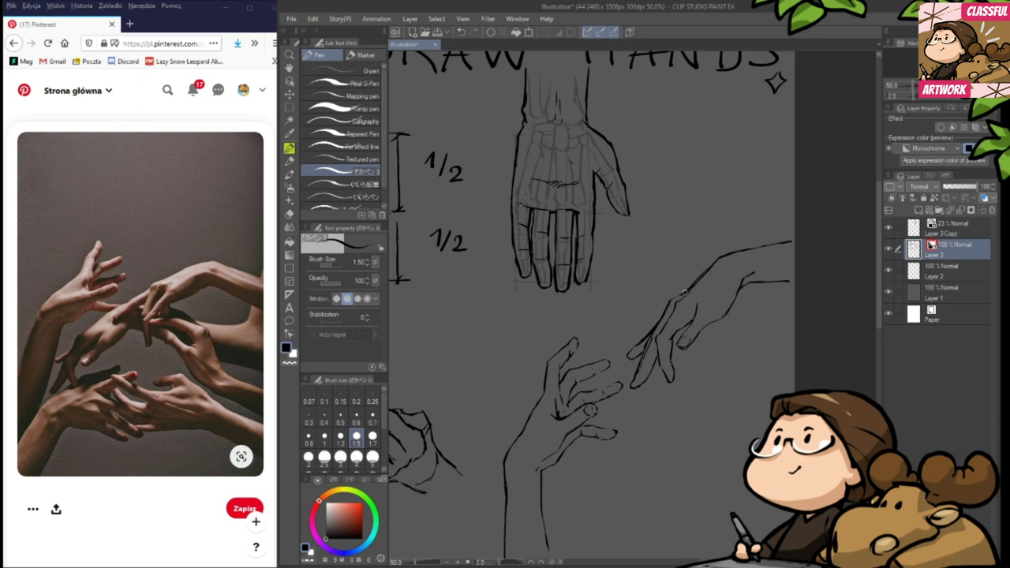
{"action": "key", "text": "e"}
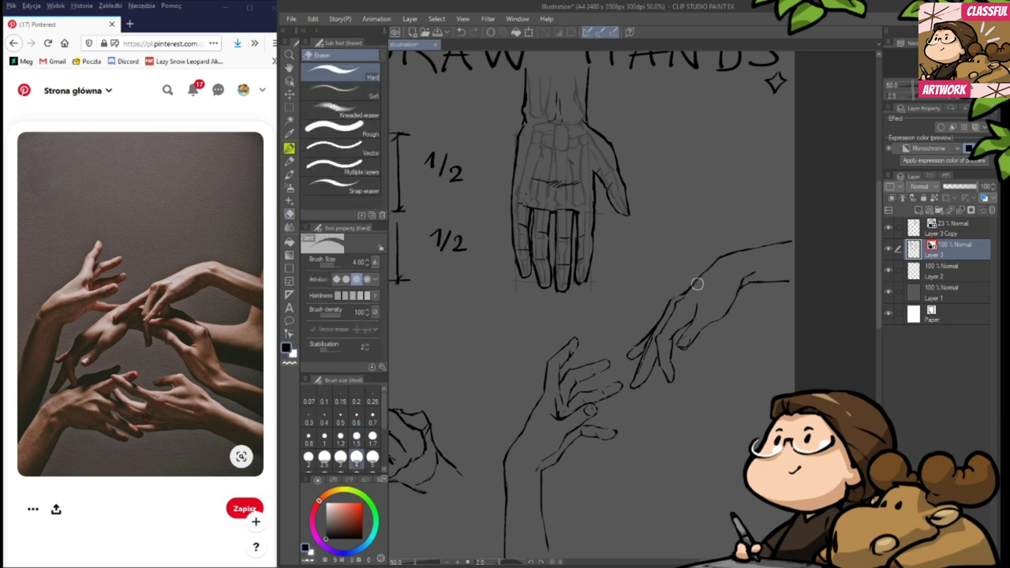
{"action": "key", "text": "p"}
{"action": "mouse_move", "coordinate": [731, 373]}
{"action": "left_mouse_down"}
{"action": "mouse_move", "coordinate": [744, 336]}
{"action": "mouse_move", "coordinate": [732, 356]}
{"action": "left_mouse_up"}
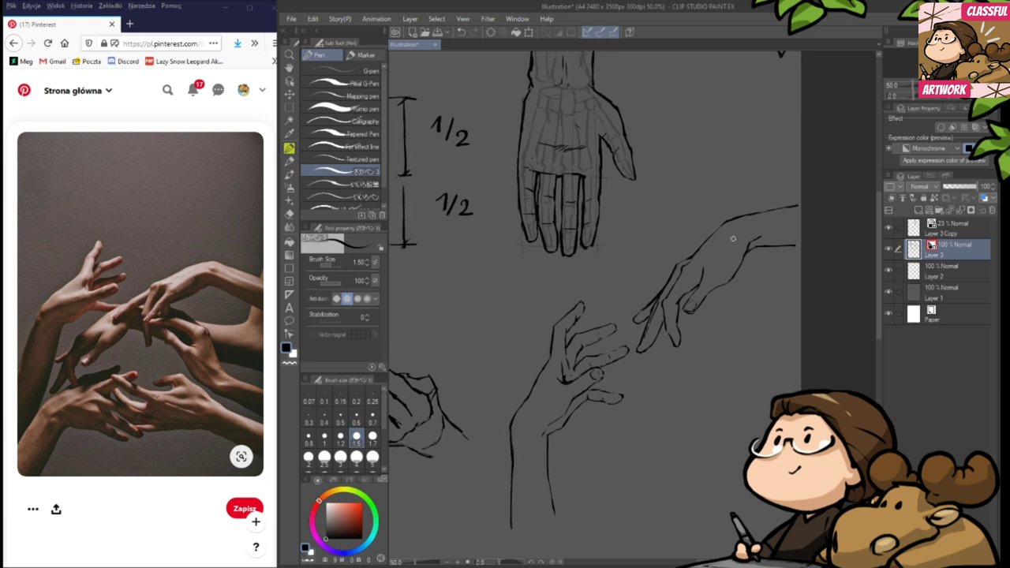
- Refine the upper forearm line between the reaching hand's wrist and the page edge
{"action": "key", "text": "e"}
{"action": "mouse_move", "coordinate": [720, 227]}
{"action": "left_mouse_down"}
{"action": "mouse_move", "coordinate": [766, 214]}
{"action": "mouse_move", "coordinate": [718, 229]}
{"action": "mouse_move", "coordinate": [771, 209]}
{"action": "left_mouse_up"}
{"action": "key", "text": "p"}
{"action": "key", "text": "e"}
{"action": "key", "text": "p"}
{"action": "key", "text": "e"}
{"action": "key", "text": "p"}
{"action": "mouse_move", "coordinate": [746, 363]}
{"action": "left_mouse_down"}
{"action": "mouse_move", "coordinate": [898, 409]}
{"action": "mouse_move", "coordinate": [705, 334]}
{"action": "mouse_move", "coordinate": [683, 399]}
{"action": "mouse_move", "coordinate": [741, 450]}
{"action": "mouse_move", "coordinate": [739, 433]}
{"action": "mouse_move", "coordinate": [748, 472]}
{"action": "left_mouse_up"}
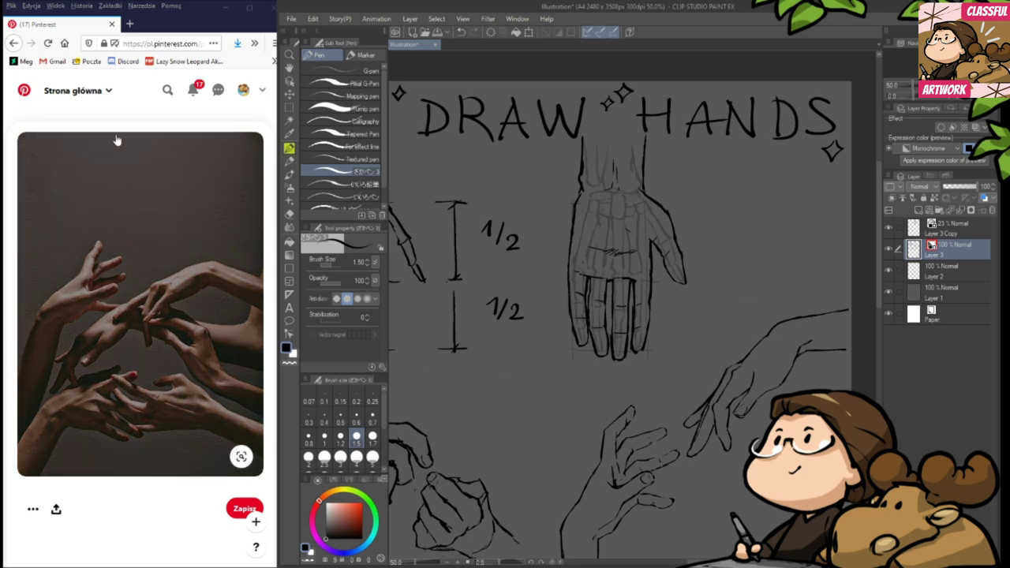
- Return to the Pinterest feed and browse the hand photos for a new pose reference
{"action": "left_click", "coordinate": [14, 43]}
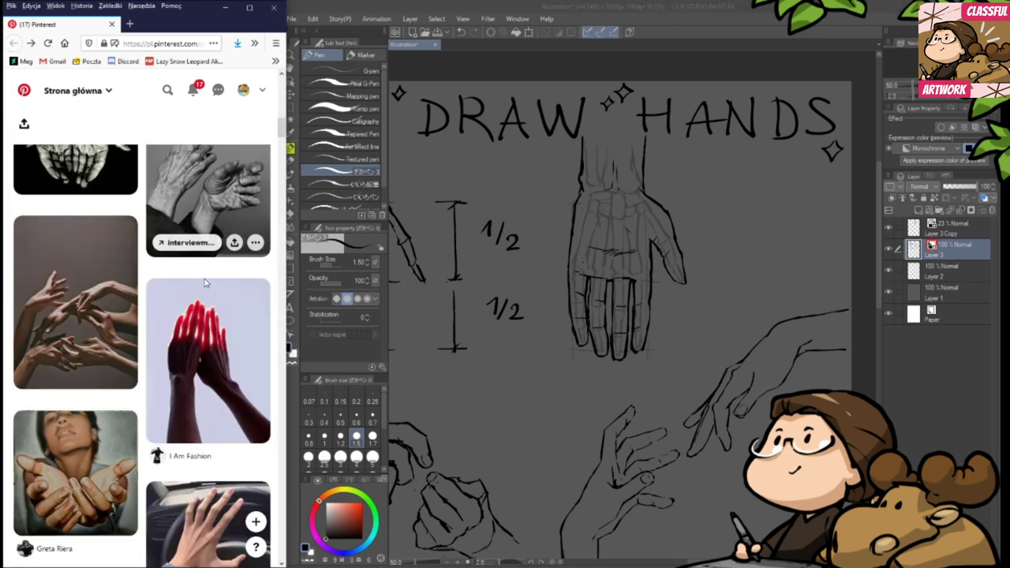
{"action": "scroll", "coordinate": [201, 243], "scroll_direction": "down", "scroll_amount": 2}
{"action": "scroll", "coordinate": [201, 243], "scroll_direction": "down", "scroll_amount": 2}
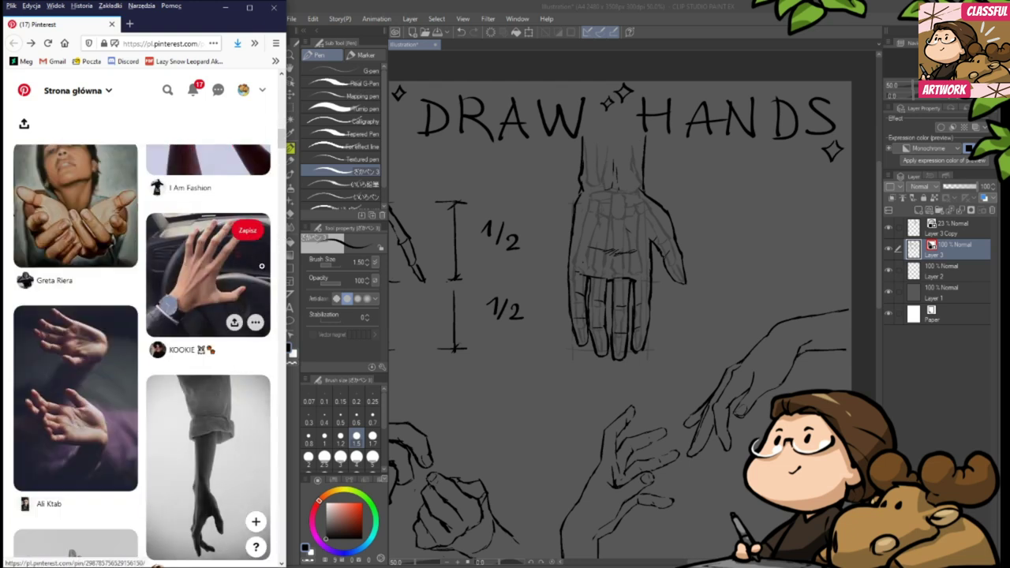
{"action": "scroll", "coordinate": [261, 273], "scroll_direction": "down", "scroll_amount": 1}
{"action": "scroll", "coordinate": [187, 289], "scroll_direction": "down", "scroll_amount": 3}
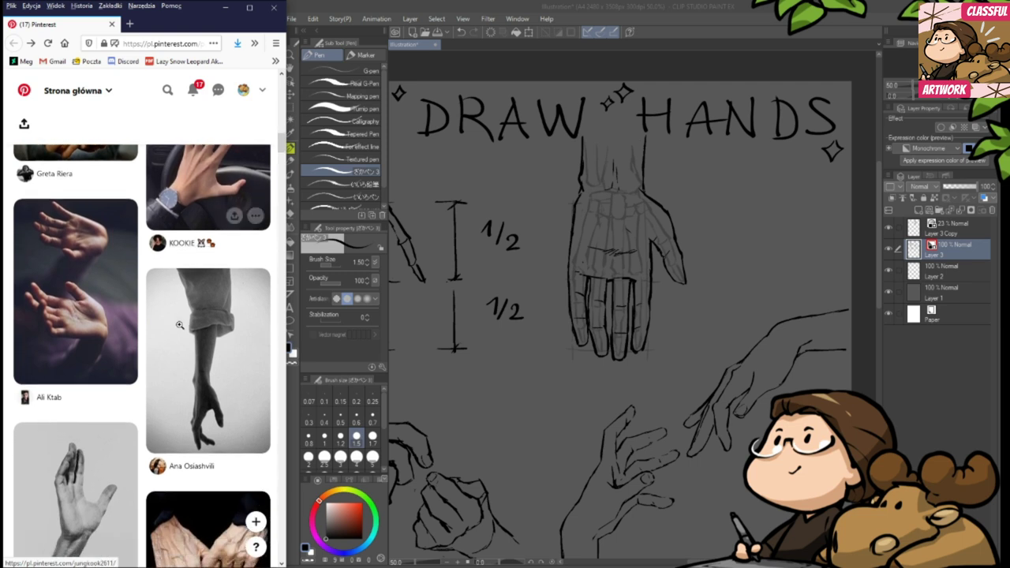
{"action": "scroll", "coordinate": [187, 289], "scroll_direction": "down", "scroll_amount": 15}
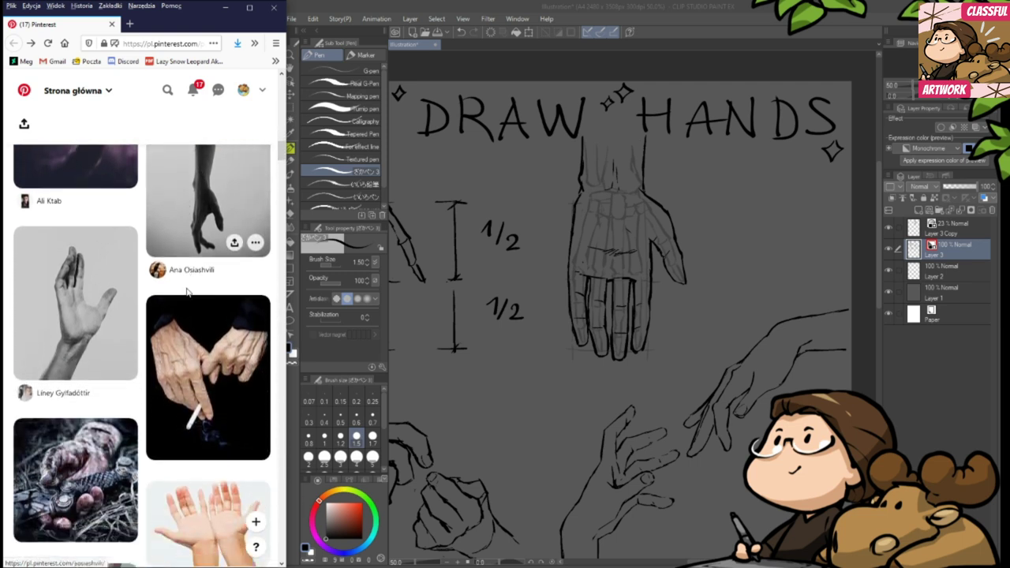
{"action": "scroll", "coordinate": [186, 287], "scroll_direction": "down", "scroll_amount": 1}
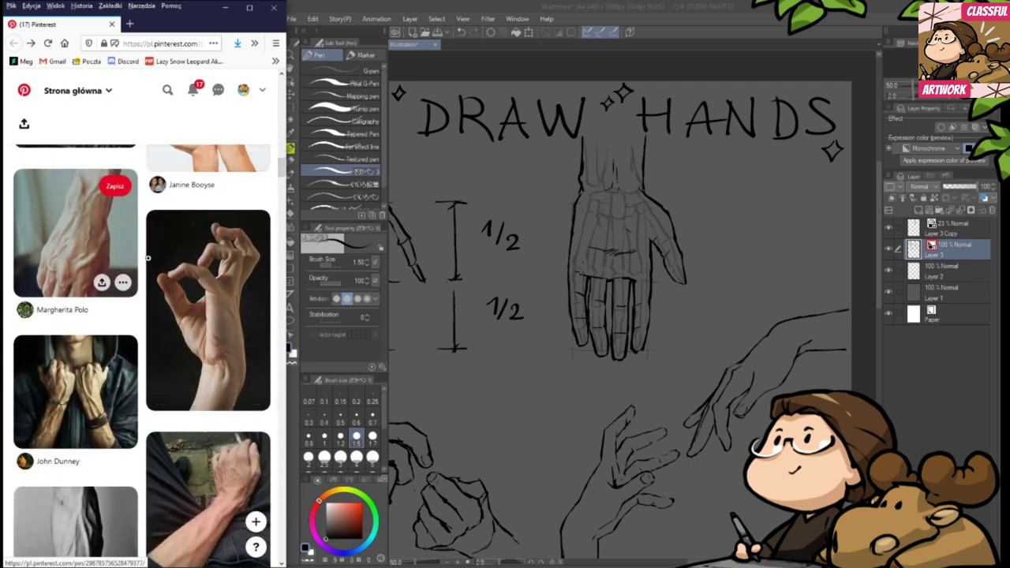
{"action": "scroll", "coordinate": [149, 247], "scroll_direction": "down", "scroll_amount": 10}
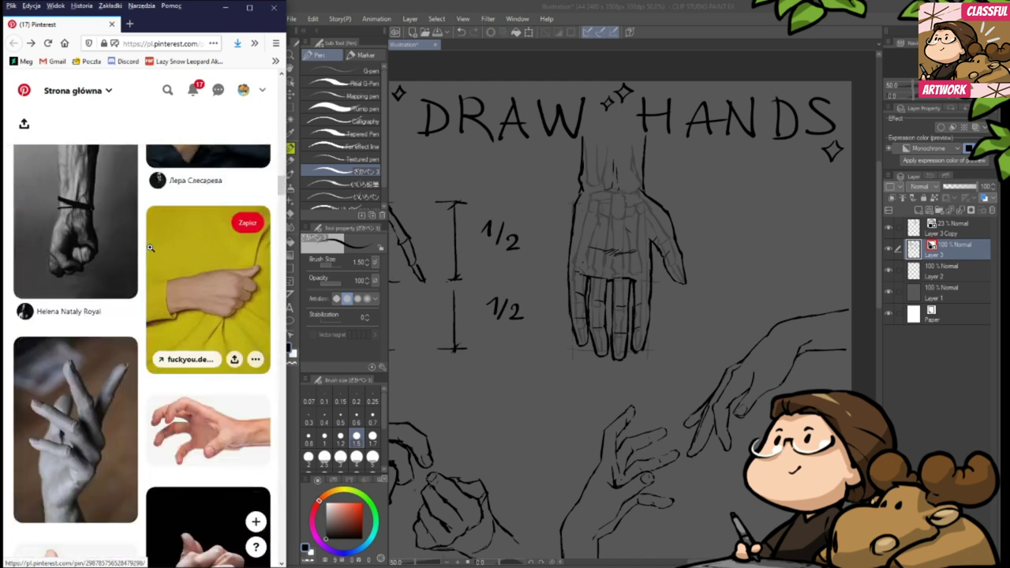
{"action": "scroll", "coordinate": [141, 297], "scroll_direction": "down", "scroll_amount": 3}
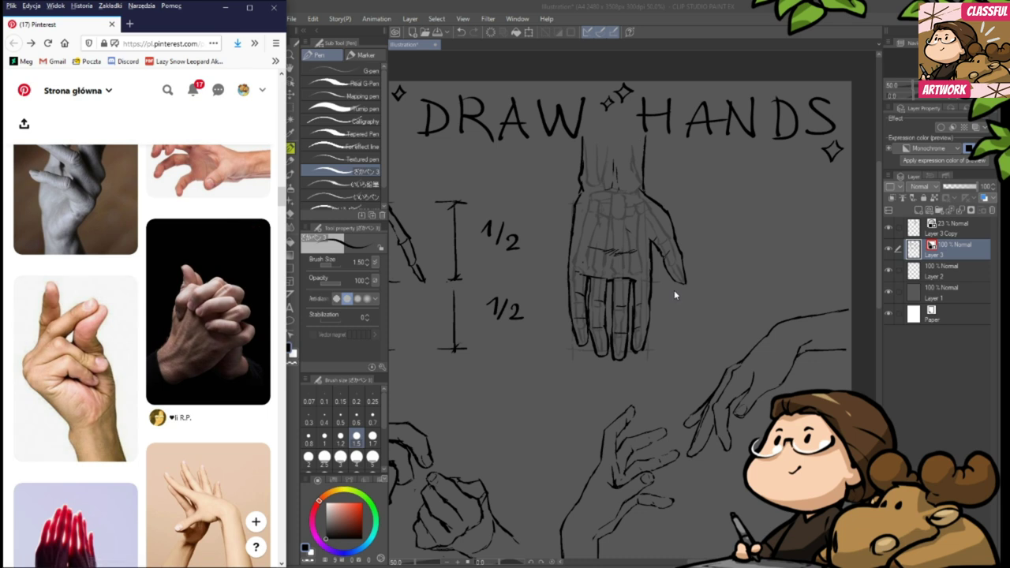
- Start sketching the clasped-hands reference in the empty area beside the outlined hand, drawing the upright top digit
{"action": "left_click", "coordinate": [871, 286]}
{"action": "left_click_drag", "start_coordinate": [781, 331], "coordinate": [770, 363]}
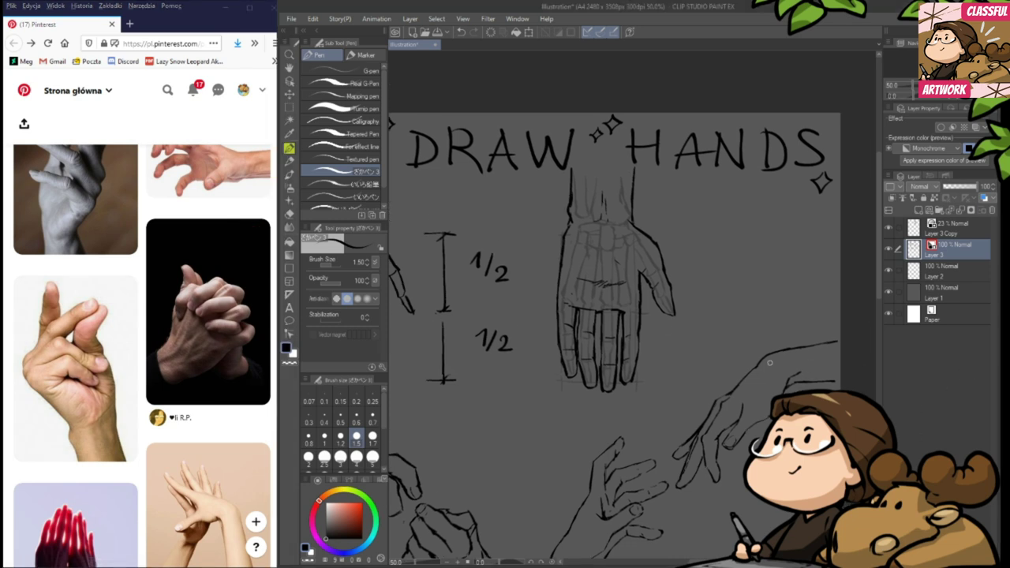
{"action": "mouse_move", "coordinate": [718, 239]}
{"action": "left_mouse_down"}
{"action": "mouse_move", "coordinate": [727, 223]}
{"action": "mouse_move", "coordinate": [735, 247]}
{"action": "left_mouse_up"}
{"action": "key", "text": "e"}
{"action": "left_click_drag", "start_coordinate": [725, 249], "coordinate": [719, 252]}
{"action": "key", "text": "p"}
{"action": "mouse_move", "coordinate": [717, 258]}
{"action": "left_mouse_down"}
{"action": "mouse_move", "coordinate": [734, 242]}
{"action": "mouse_move", "coordinate": [742, 247]}
{"action": "mouse_move", "coordinate": [715, 271]}
{"action": "left_mouse_up"}
{"action": "key", "text": "e"}
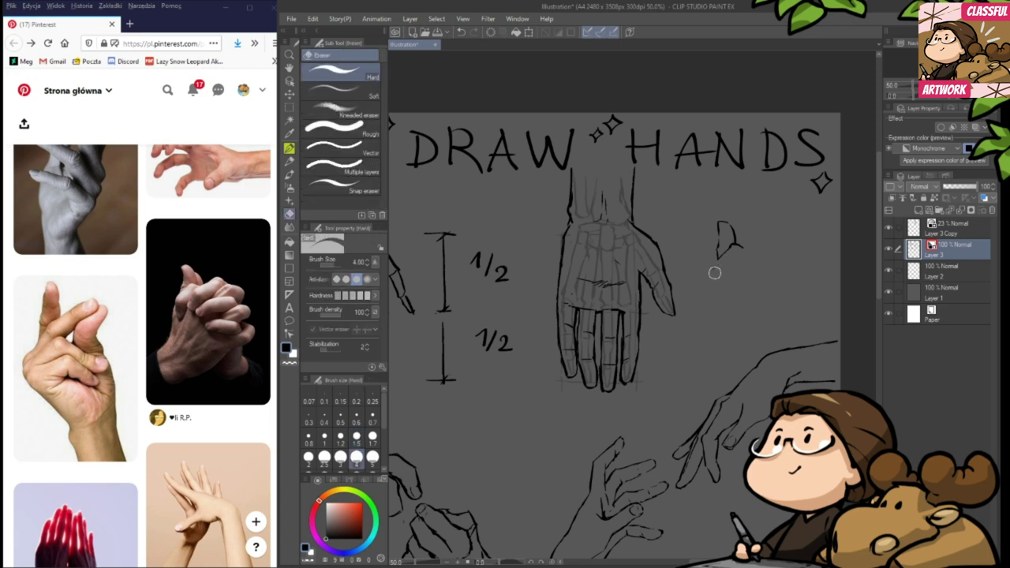
{"action": "key", "text": "p"}
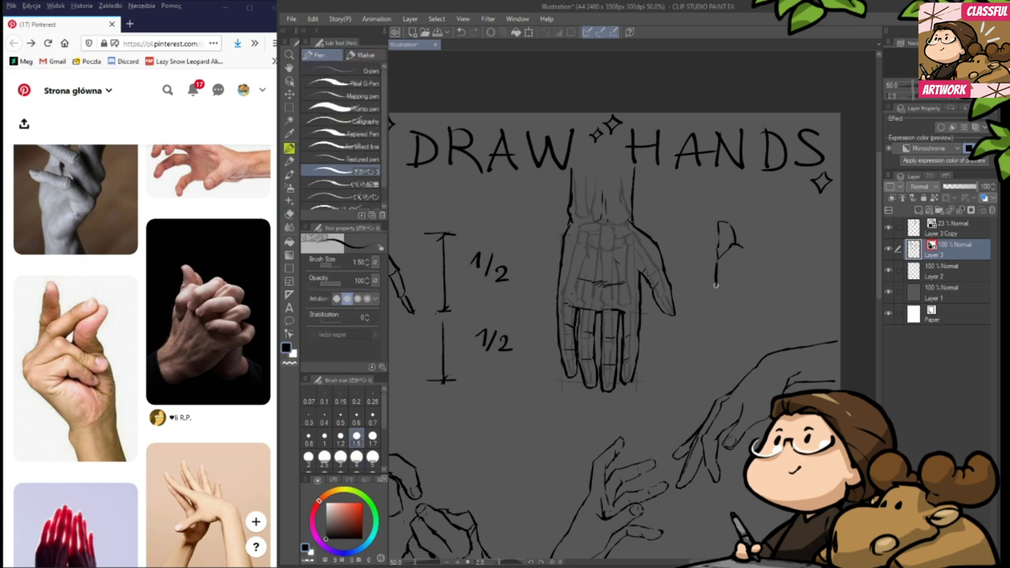
- Correct the top digit's outer line and draw the folded segment beneath it
{"action": "key", "text": "e"}
{"action": "left_click_drag", "start_coordinate": [715, 273], "coordinate": [720, 262]}
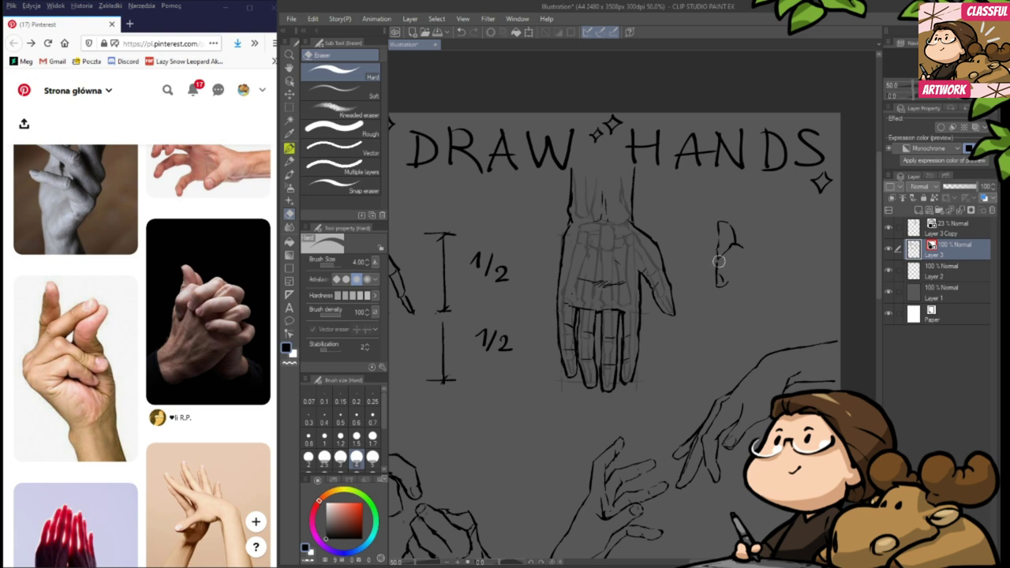
{"action": "key", "text": "p"}
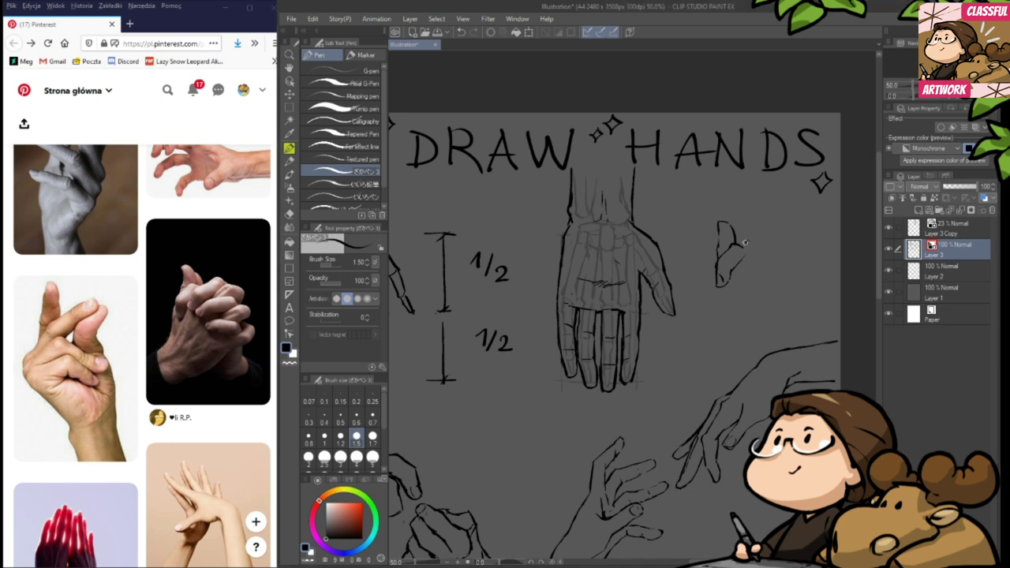
{"action": "key", "text": "e"}
{"action": "left_click_drag", "start_coordinate": [740, 267], "coordinate": [734, 269]}
{"action": "key", "text": "p"}
- Draw the first interlocked finger of the clasped hands, extending from the folded segment towards the knuckles
{"action": "key", "text": "e"}
{"action": "mouse_move", "coordinate": [744, 251]}
{"action": "left_mouse_down"}
{"action": "mouse_move", "coordinate": [772, 229]}
{"action": "mouse_move", "coordinate": [753, 243]}
{"action": "mouse_move", "coordinate": [774, 246]}
{"action": "left_mouse_up"}
{"action": "key", "text": "p"}
{"action": "key", "text": "e"}
{"action": "key", "text": "p"}
{"action": "left_click_drag", "start_coordinate": [762, 256], "coordinate": [750, 270]}
{"action": "key", "text": "e"}
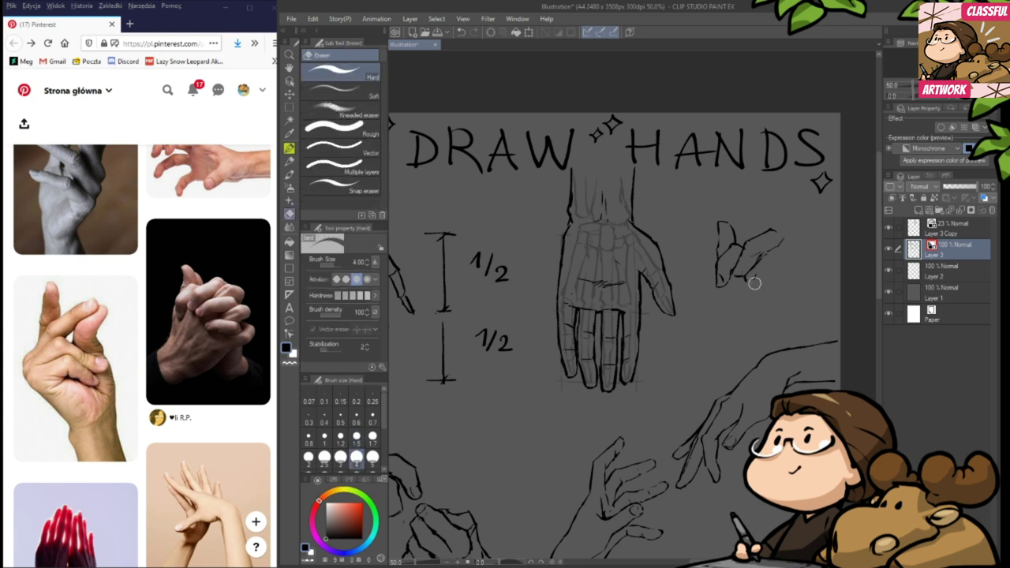
- Draw the second interlocked finger below the first and shape its knuckle near the page edge
{"action": "key", "text": "p"}
{"action": "mouse_move", "coordinate": [746, 279]}
{"action": "left_mouse_down"}
{"action": "mouse_move", "coordinate": [780, 263]}
{"action": "mouse_move", "coordinate": [743, 284]}
{"action": "mouse_move", "coordinate": [761, 279]}
{"action": "mouse_move", "coordinate": [747, 286]}
{"action": "mouse_move", "coordinate": [755, 286]}
{"action": "mouse_move", "coordinate": [739, 271]}
{"action": "mouse_move", "coordinate": [763, 253]}
{"action": "mouse_move", "coordinate": [799, 252]}
{"action": "mouse_move", "coordinate": [780, 272]}
{"action": "mouse_move", "coordinate": [799, 254]}
{"action": "left_mouse_up"}
{"action": "key", "text": "e"}
{"action": "key", "text": "p"}
{"action": "key", "text": "e"}
{"action": "key", "text": "p"}
{"action": "key", "text": "e"}
{"action": "key", "text": "p"}
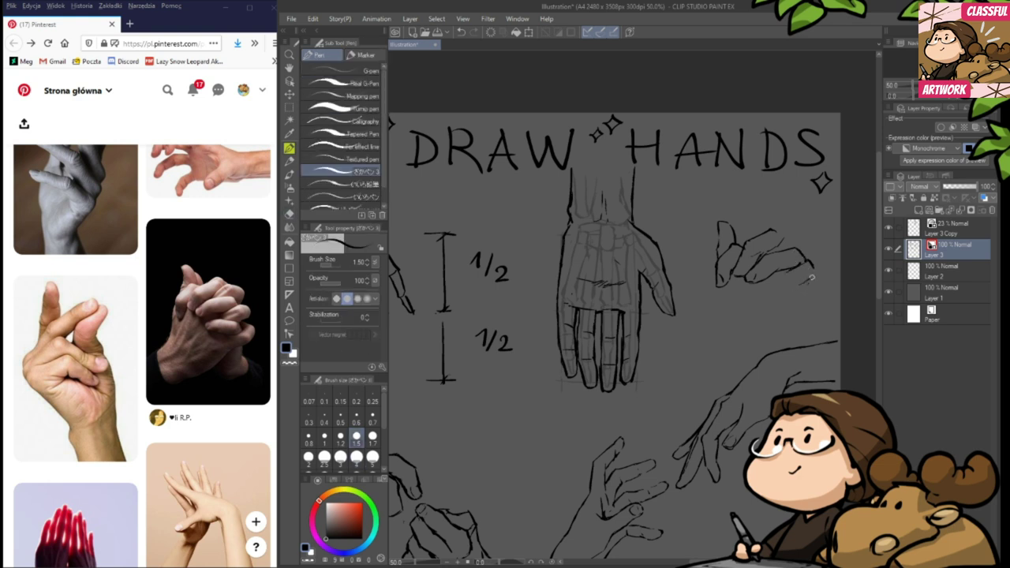
- Draw the next curled finger below the second one, correcting its tip and upper and lower outlines
{"action": "left_click_drag", "start_coordinate": [760, 289], "coordinate": [773, 299]}
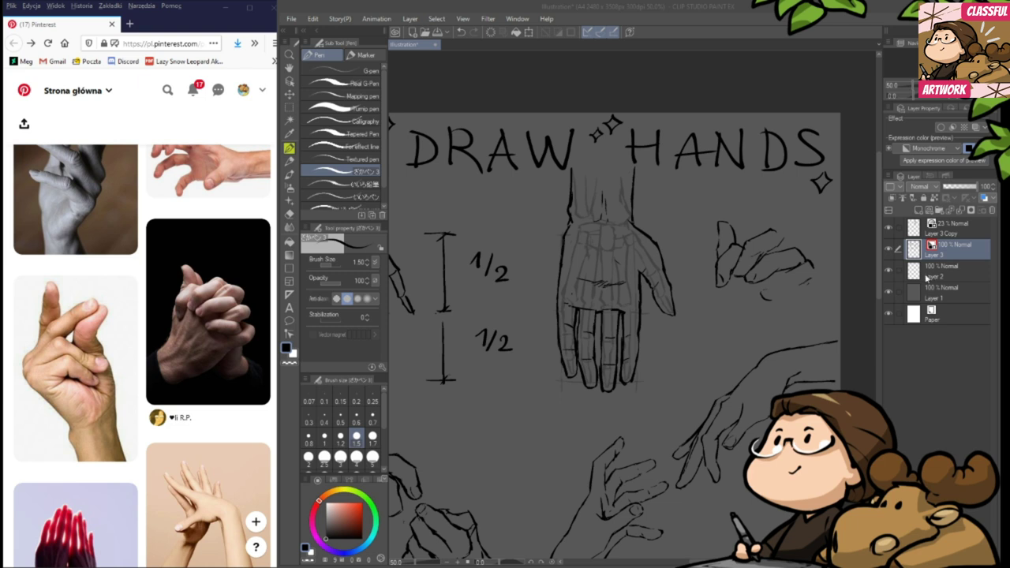
{"action": "left_click", "coordinate": [851, 310]}
{"action": "mouse_move", "coordinate": [762, 291]}
{"action": "left_mouse_down"}
{"action": "mouse_move", "coordinate": [780, 284]}
{"action": "mouse_move", "coordinate": [766, 291]}
{"action": "left_mouse_up"}
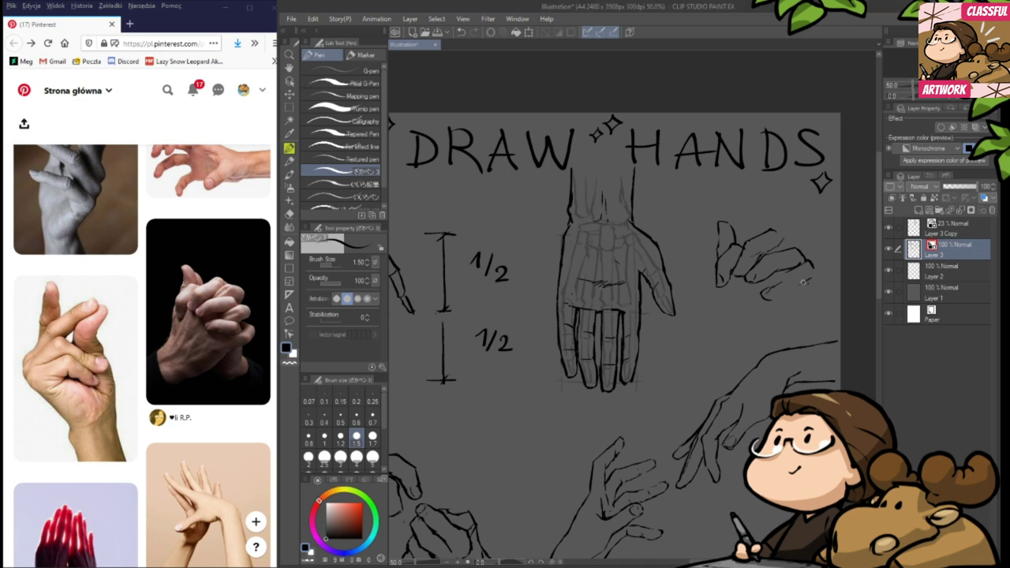
{"action": "key", "text": "e"}
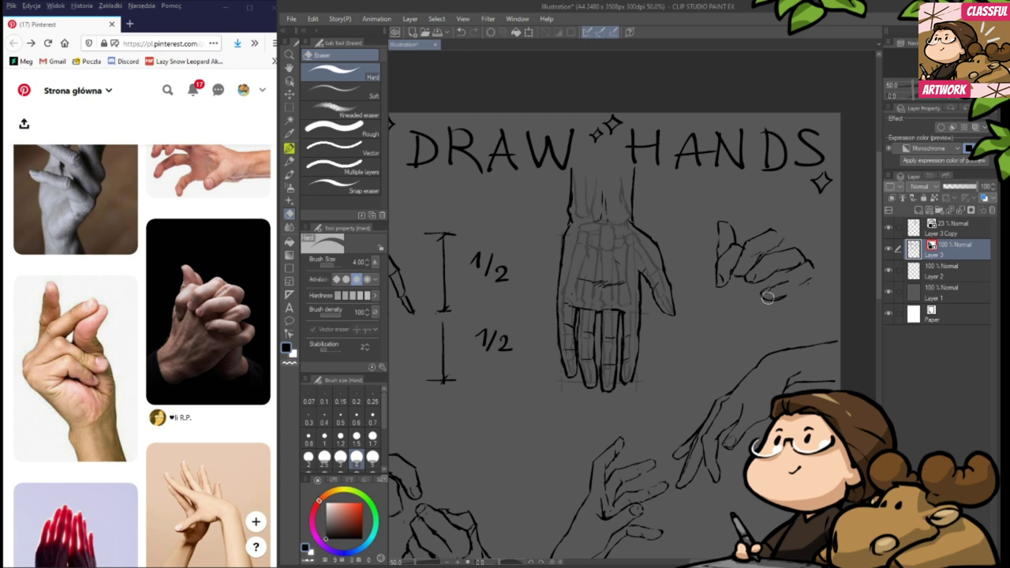
{"action": "key", "text": "p"}
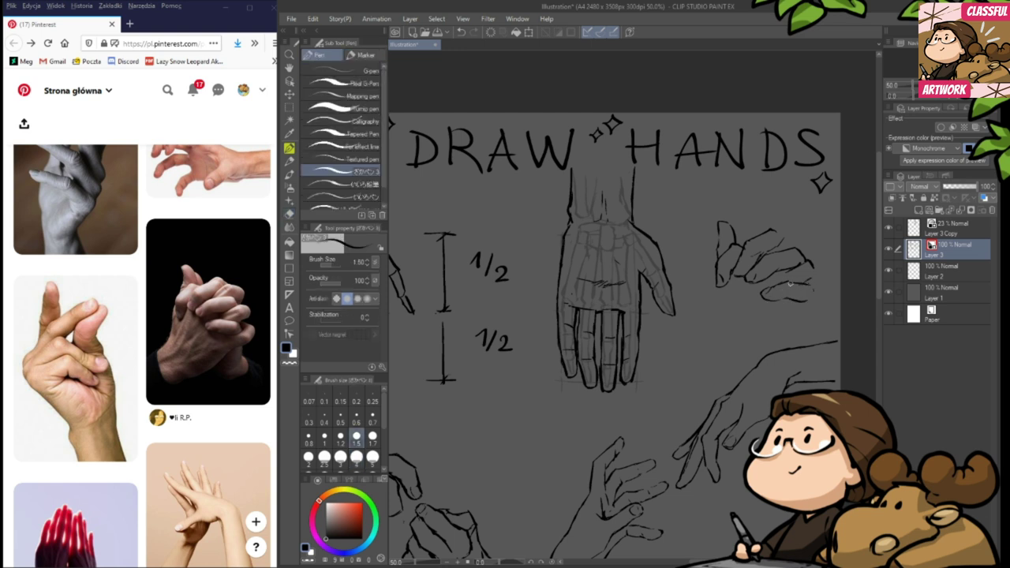
{"action": "key", "text": "e"}
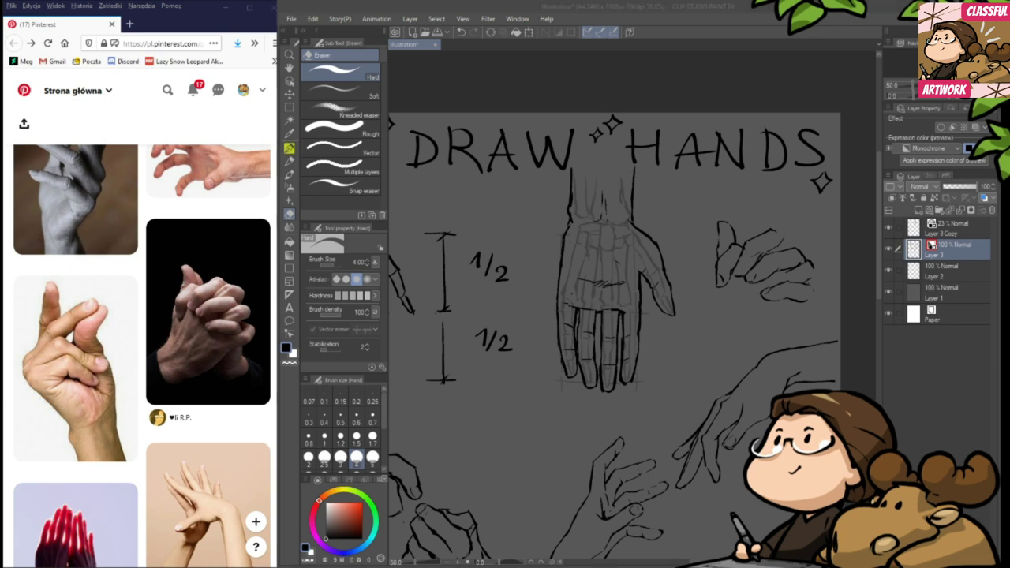
{"action": "left_click_drag", "start_coordinate": [810, 300], "coordinate": [797, 310]}
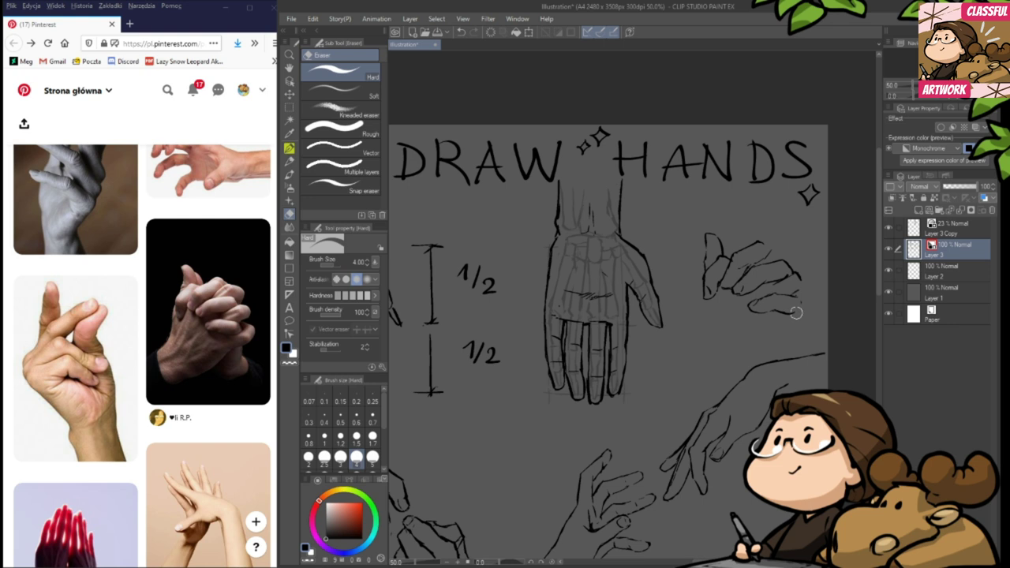
{"action": "key", "text": "p"}
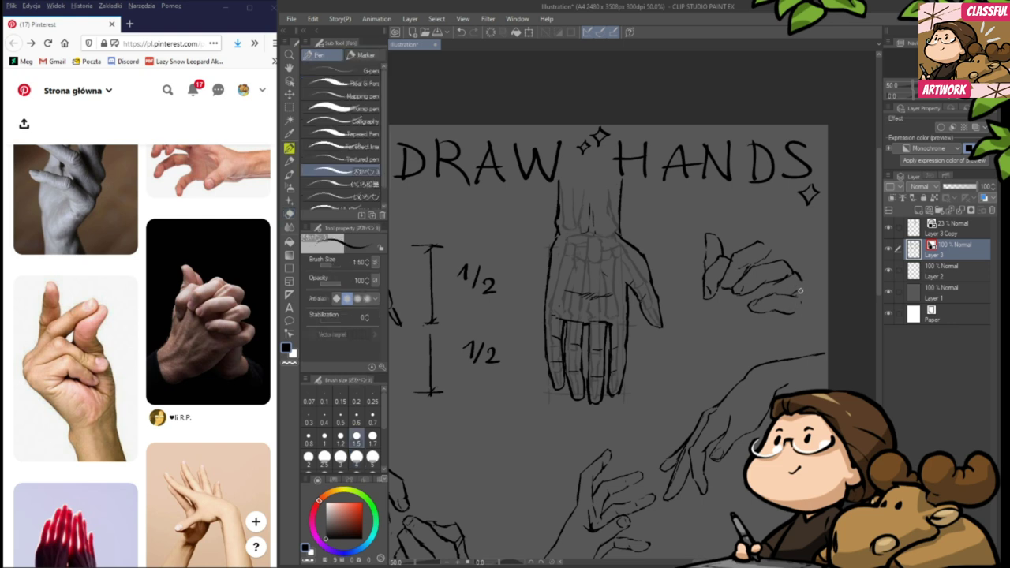
- Clean up the knuckles of the clasped hands and close the outer ends of the lower fingers
{"action": "key", "text": "e"}
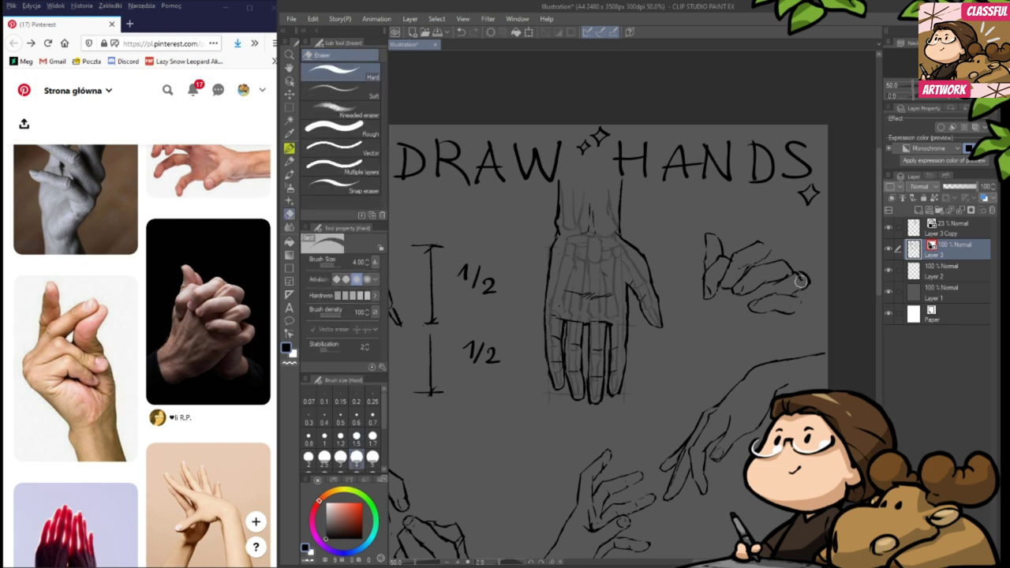
{"action": "key", "text": "p"}
{"action": "mouse_move", "coordinate": [813, 297]}
{"action": "left_mouse_down"}
{"action": "mouse_move", "coordinate": [804, 325]}
{"action": "mouse_move", "coordinate": [805, 303]}
{"action": "mouse_move", "coordinate": [796, 312]}
{"action": "mouse_move", "coordinate": [808, 305]}
{"action": "mouse_move", "coordinate": [796, 316]}
{"action": "mouse_move", "coordinate": [804, 324]}
{"action": "mouse_move", "coordinate": [811, 300]}
{"action": "left_mouse_up"}
{"action": "key", "text": "e"}
{"action": "key", "text": "p"}
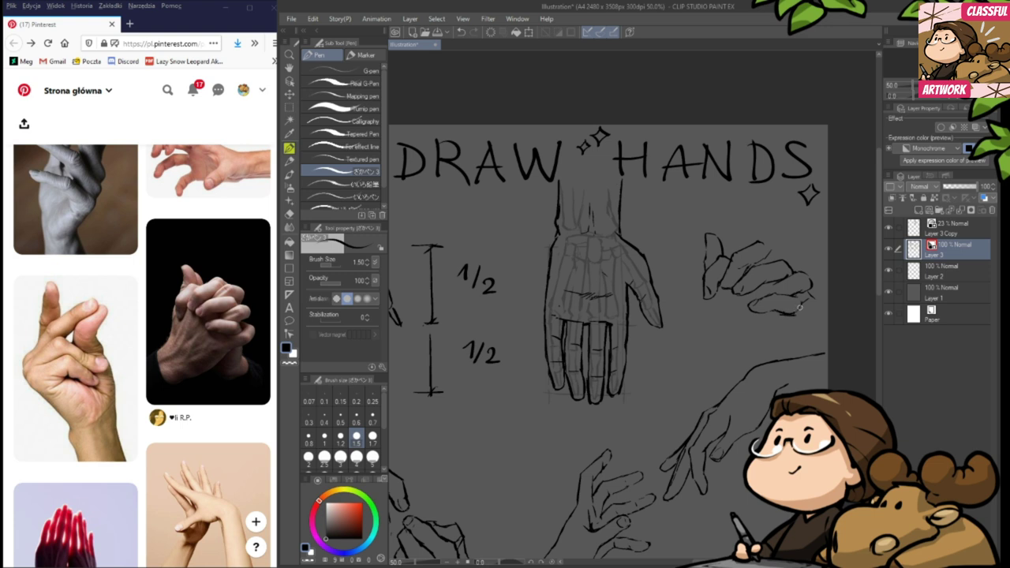
- Draw the outer side of the clasped hands, curving from the lowest finger towards the wrist, and clean up the line
{"action": "key", "text": "e"}
{"action": "key", "text": "p"}
{"action": "mouse_move", "coordinate": [783, 336]}
{"action": "left_mouse_down"}
{"action": "mouse_move", "coordinate": [815, 314]}
{"action": "mouse_move", "coordinate": [785, 343]}
{"action": "mouse_move", "coordinate": [789, 334]}
{"action": "left_mouse_up"}
{"action": "key", "text": "e"}
{"action": "key", "text": "p"}
{"action": "key", "text": "e"}
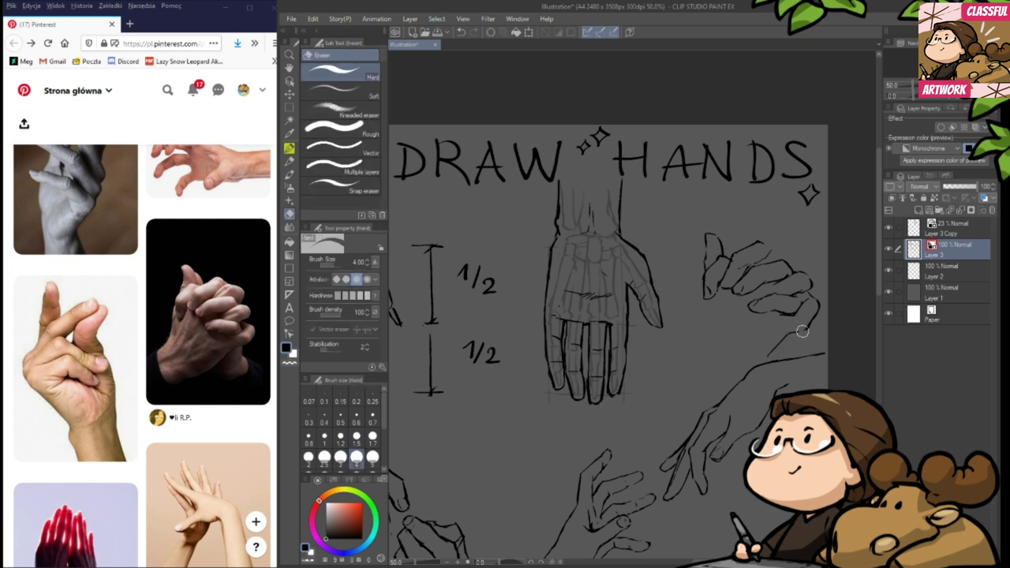
{"action": "key", "text": "p"}
{"action": "key", "text": "e"}
{"action": "left_click_drag", "start_coordinate": [814, 340], "coordinate": [798, 348]}
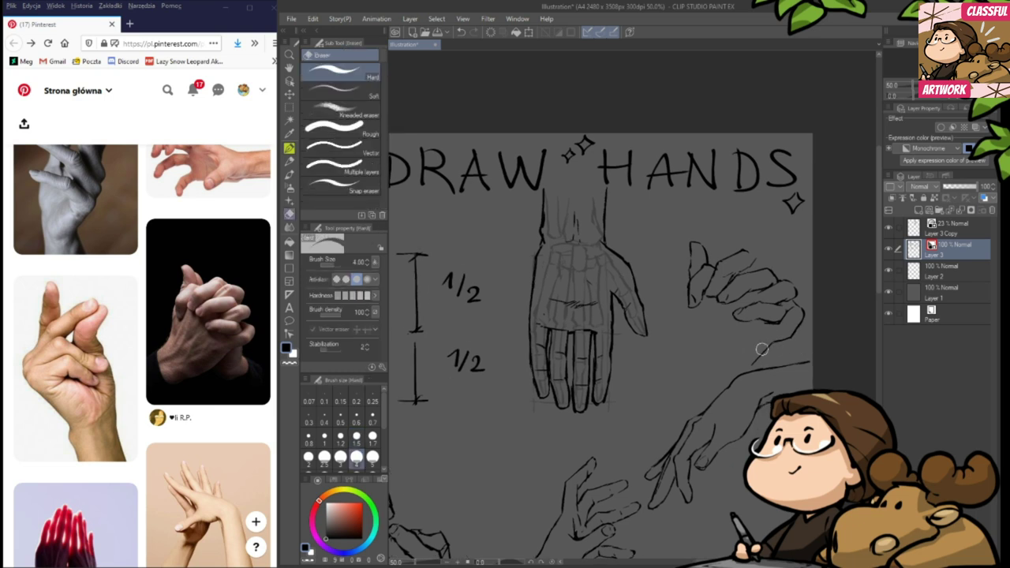
- Redraw the upper outline of the clasped hands' top fingers, erasing stray marks around the knuckle
{"action": "key", "text": "p"}
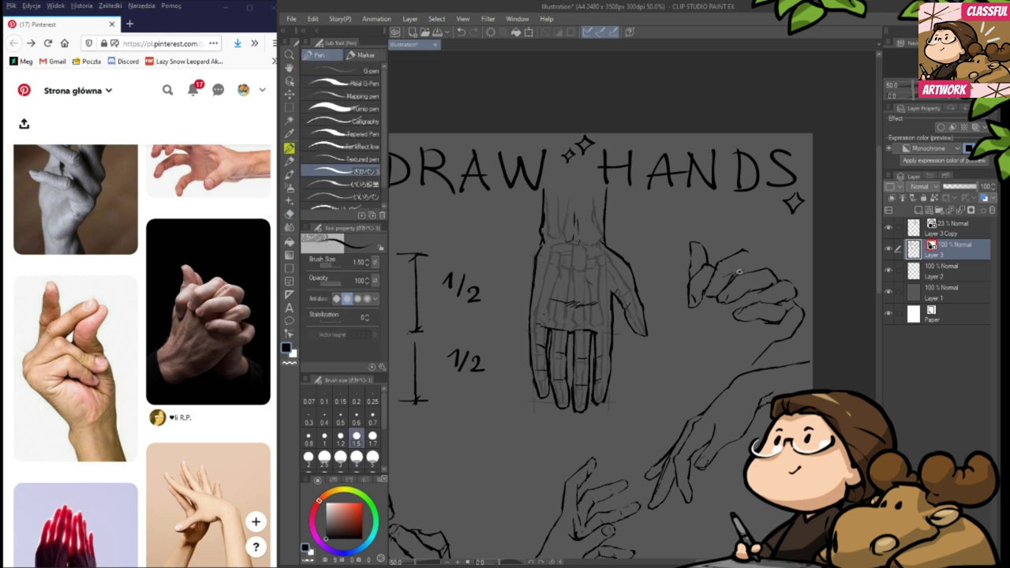
{"action": "key", "text": "e"}
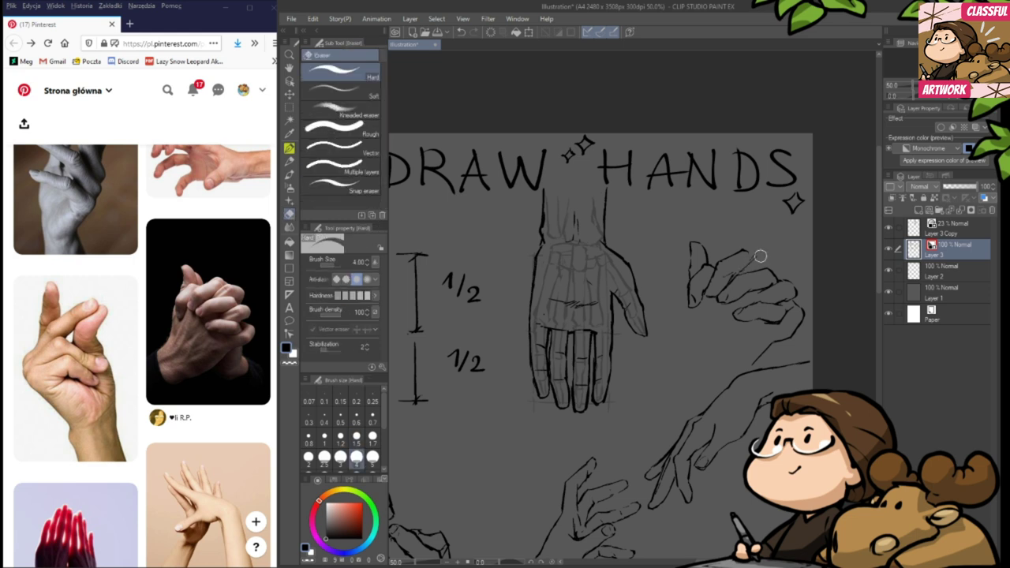
{"action": "mouse_move", "coordinate": [762, 265]}
{"action": "left_mouse_down"}
{"action": "mouse_move", "coordinate": [755, 275]}
{"action": "mouse_move", "coordinate": [765, 272]}
{"action": "left_mouse_up"}
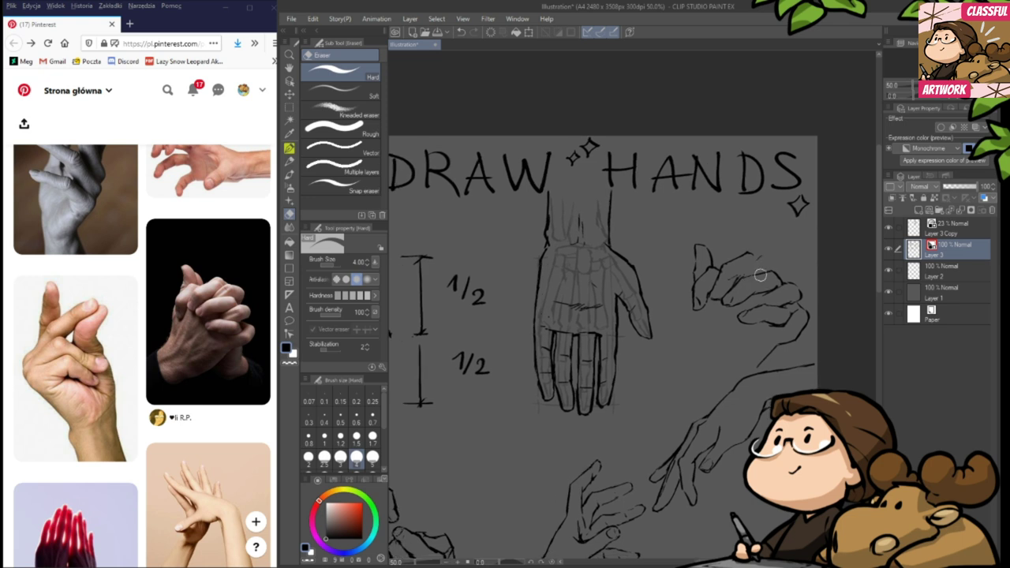
{"action": "key", "text": "p"}
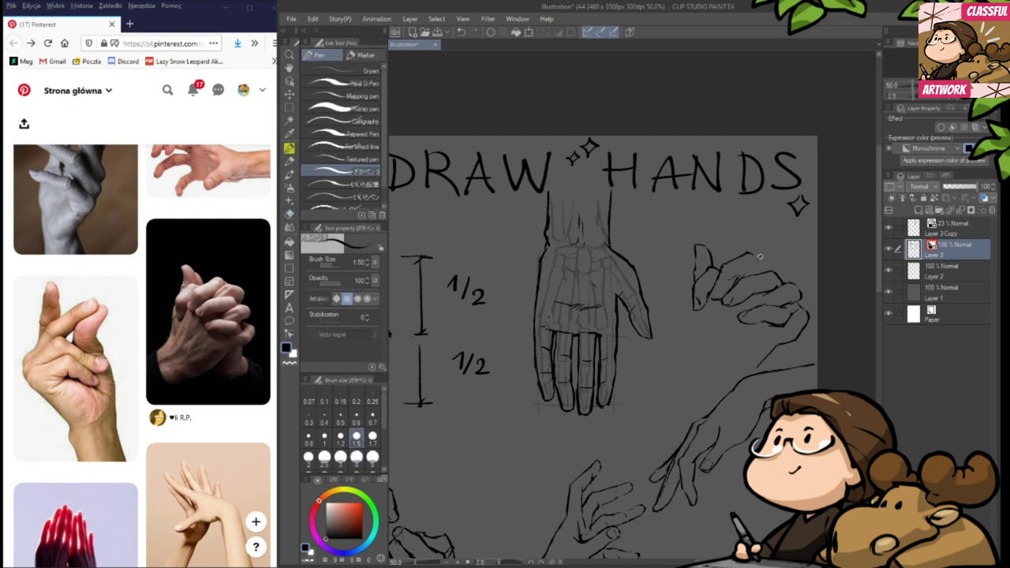
{"action": "key", "text": "e"}
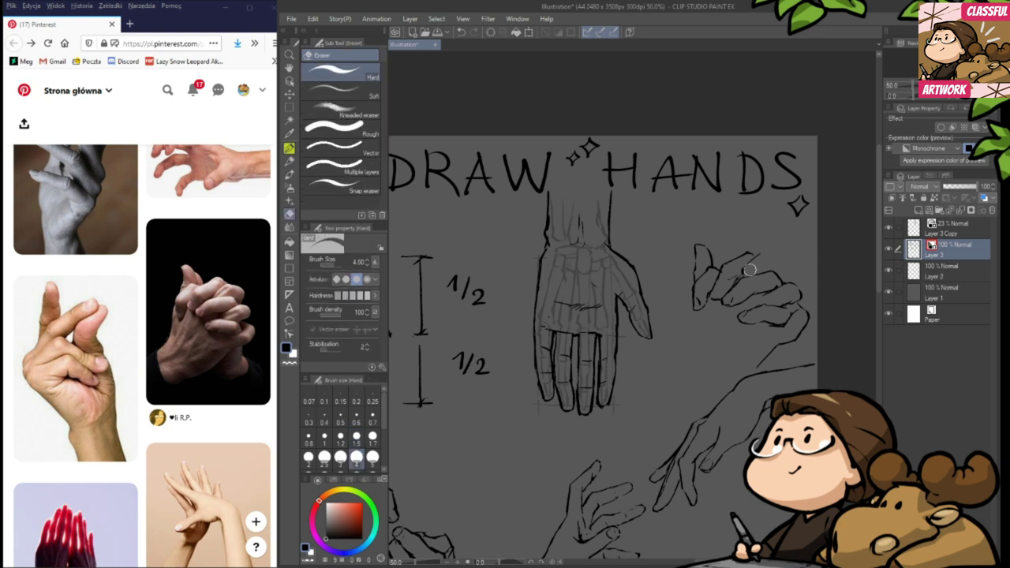
{"action": "key", "text": "p"}
{"action": "left_click_drag", "start_coordinate": [760, 253], "coordinate": [782, 265]}
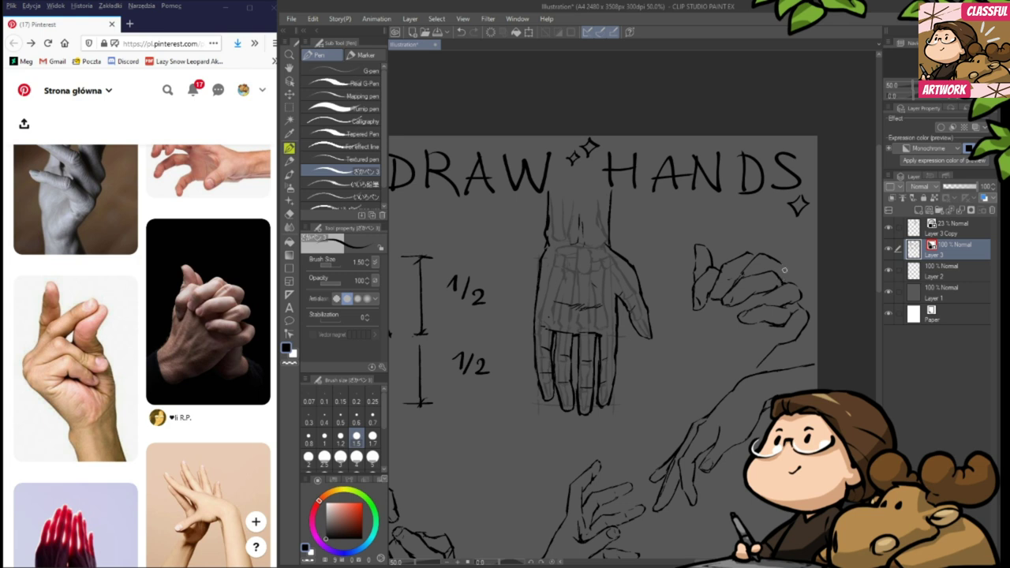
- Close the outer knuckle of the top finger on the clasped hands and tidy the overlapping finger lines
{"action": "key", "text": "e"}
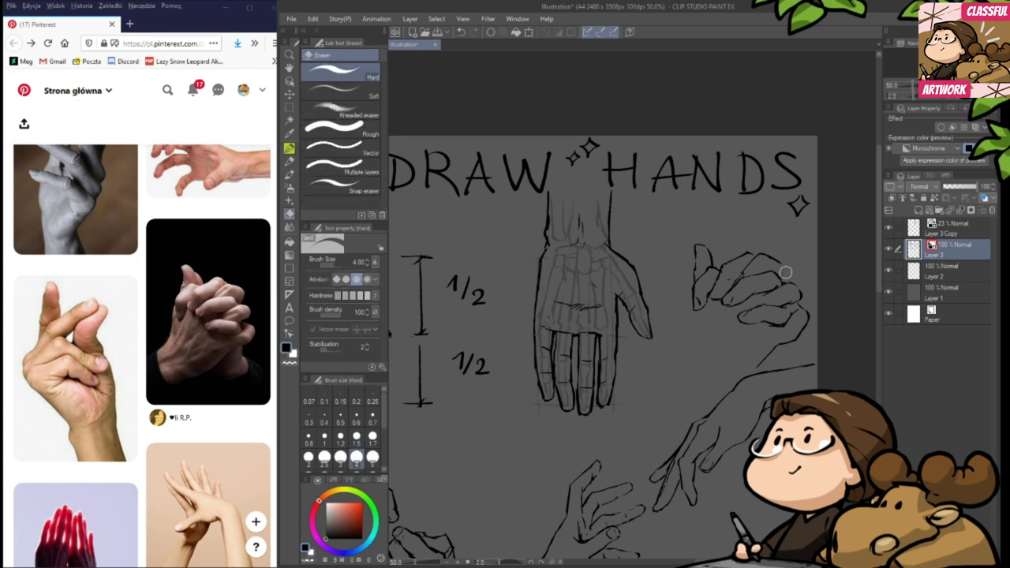
{"action": "key", "text": "p"}
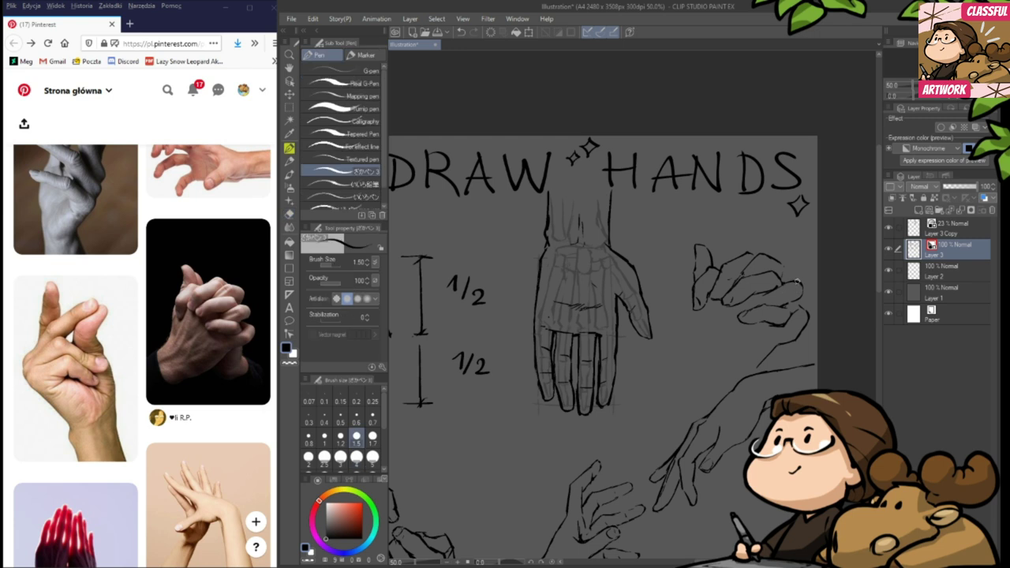
{"action": "key", "text": "e"}
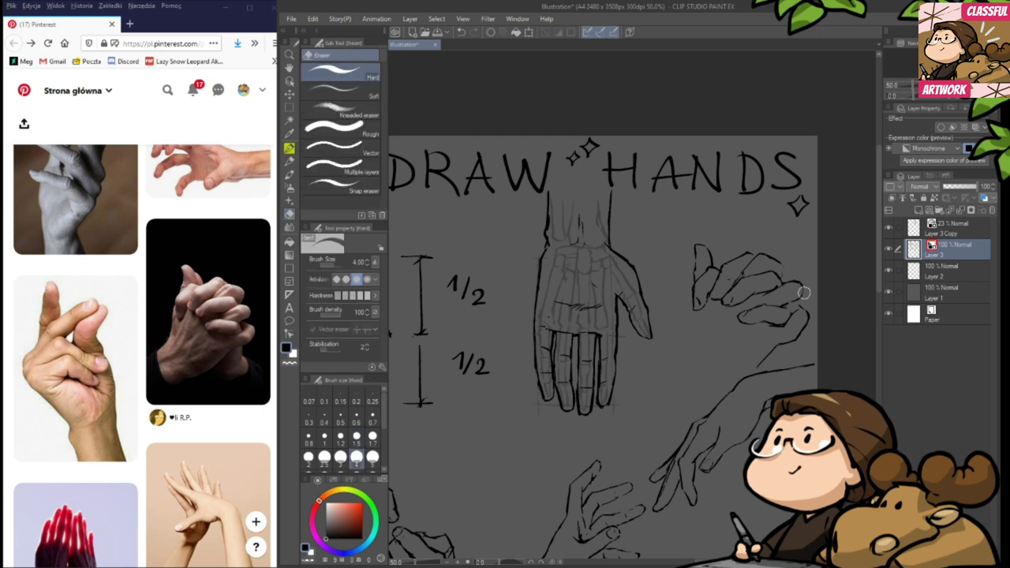
{"action": "key", "text": "p"}
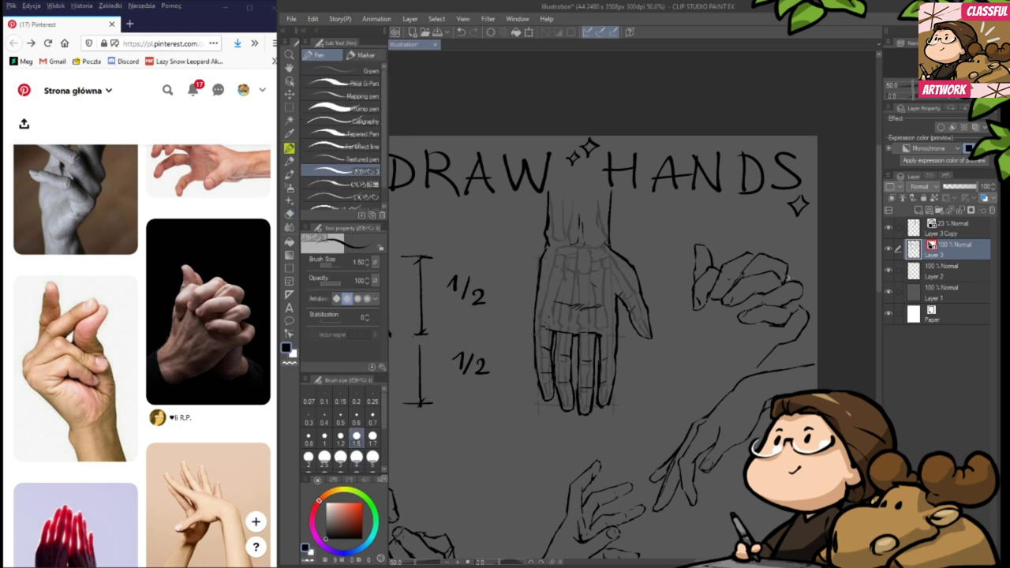
{"action": "key", "text": "e"}
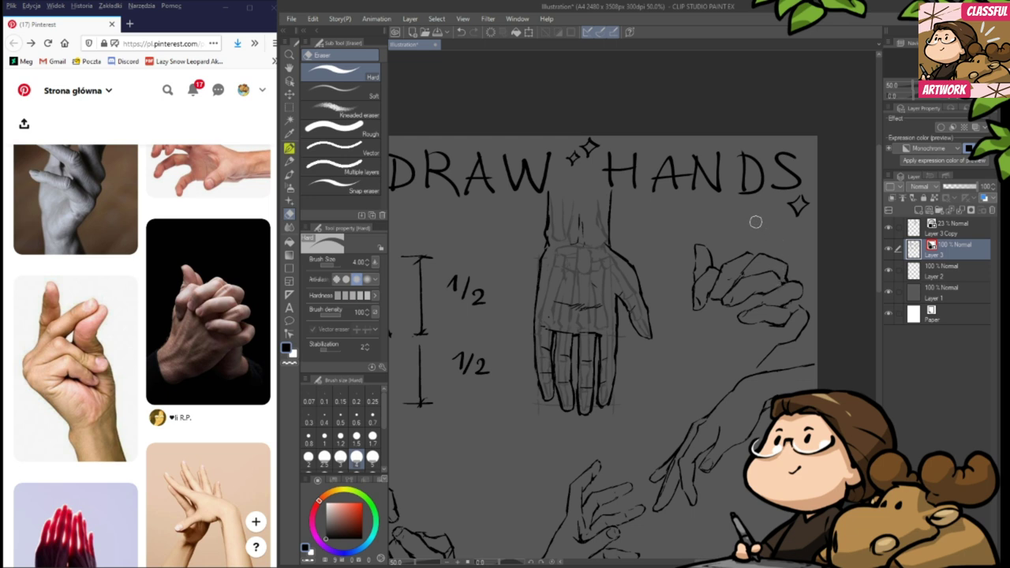
{"action": "scroll", "coordinate": [803, 308], "scroll_direction": "up", "scroll_amount": 1}
{"action": "left_click_drag", "start_coordinate": [804, 312], "coordinate": [802, 314]}
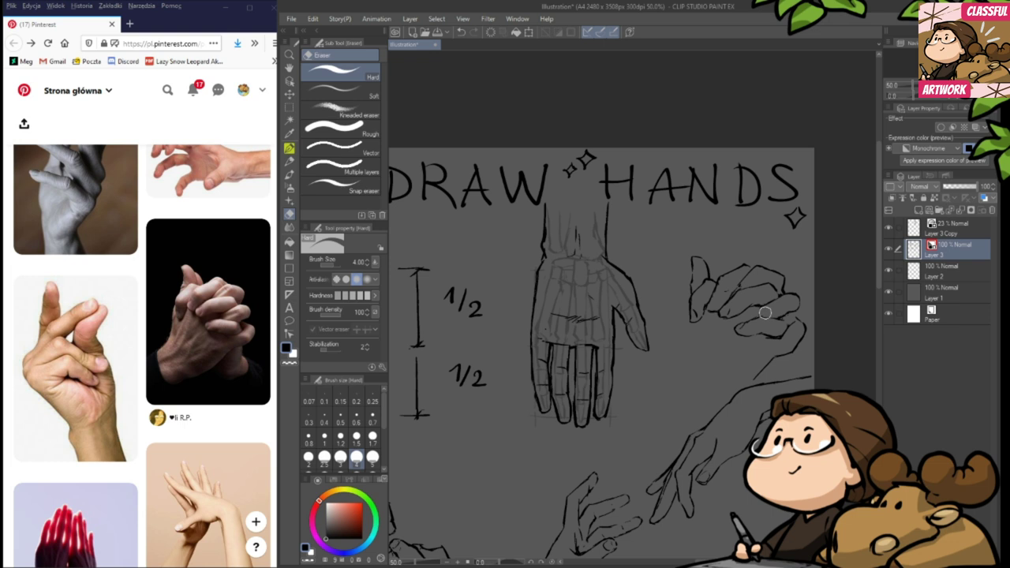
{"action": "left_click_drag", "start_coordinate": [791, 321], "coordinate": [796, 313]}
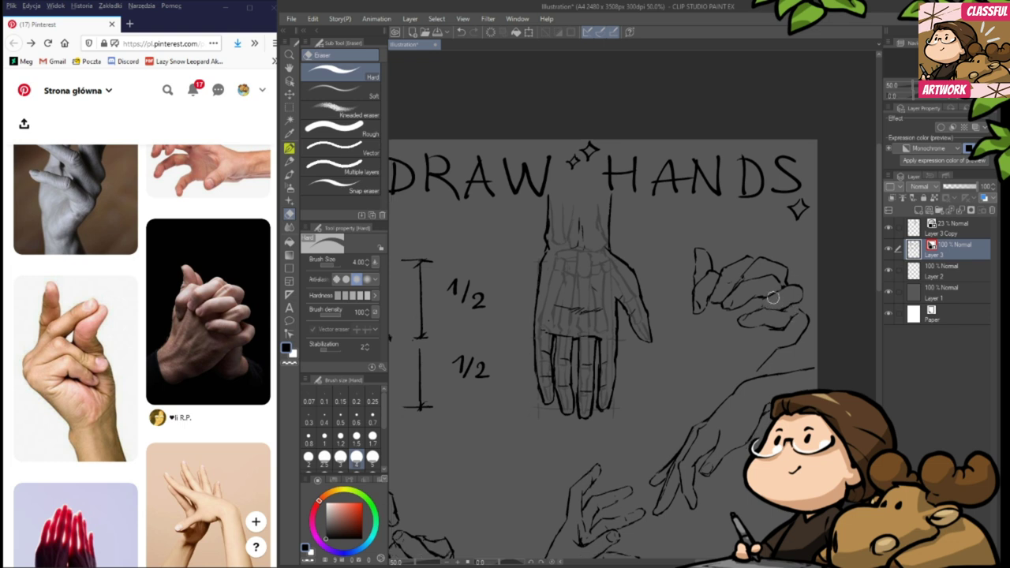
- Refine the top finger's contour beside the thumb and add the short line joining it to the thumb
{"action": "key", "text": "p"}
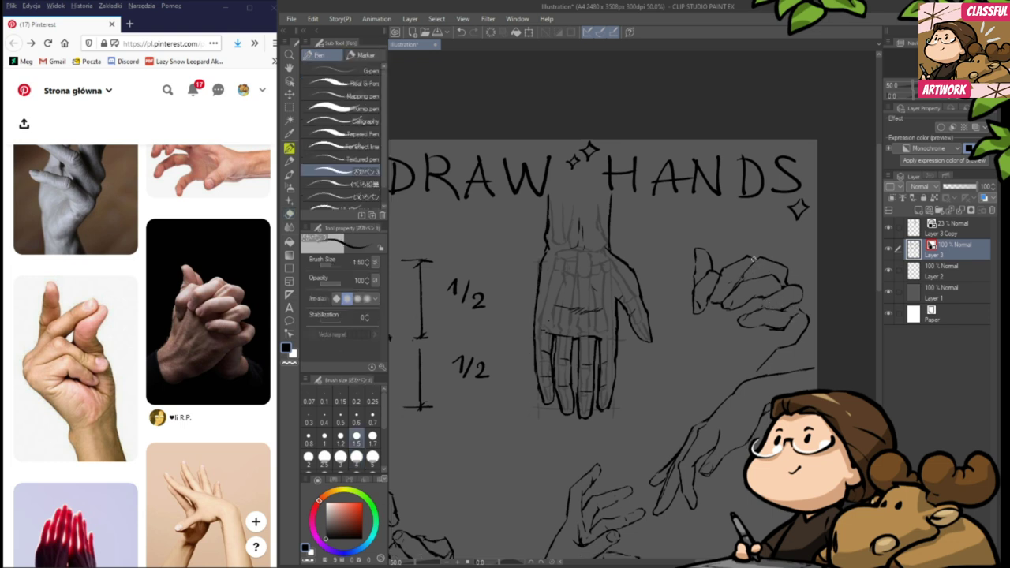
{"action": "key", "text": "e"}
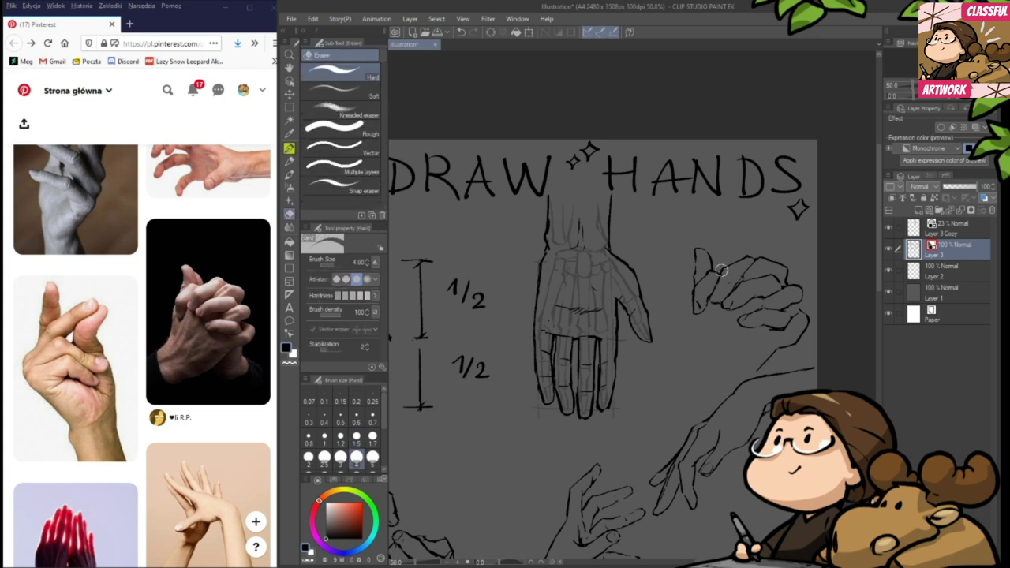
{"action": "key", "text": "p"}
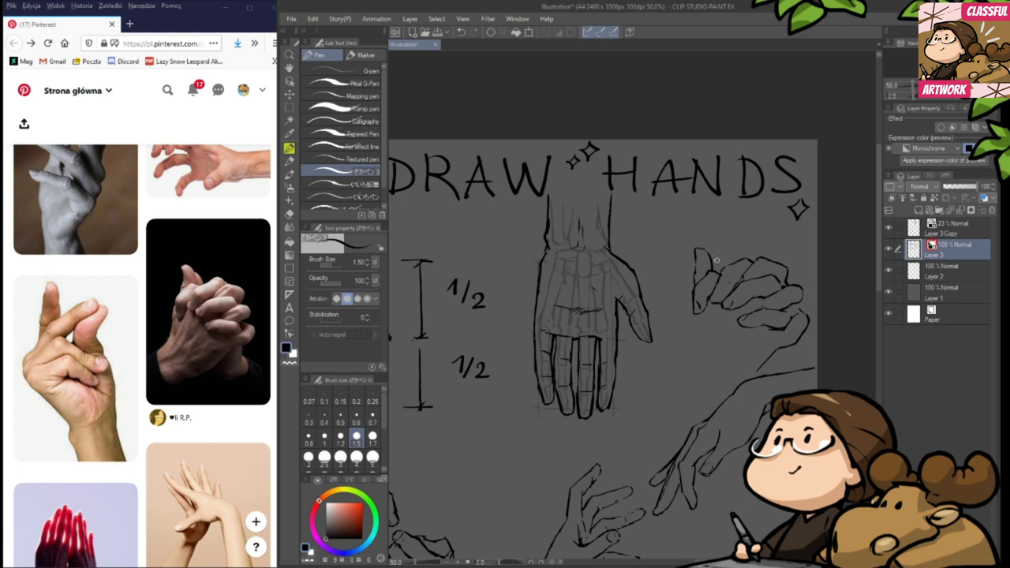
{"action": "left_click_drag", "start_coordinate": [710, 256], "coordinate": [714, 267]}
- Draw the thumb-side edge of the clasped hands' wrist, running down from the base of the thumb
{"action": "mouse_move", "coordinate": [692, 300]}
{"action": "left_mouse_down"}
{"action": "mouse_move", "coordinate": [684, 353]}
{"action": "mouse_move", "coordinate": [690, 345]}
{"action": "left_mouse_up"}
{"action": "key", "text": "e"}
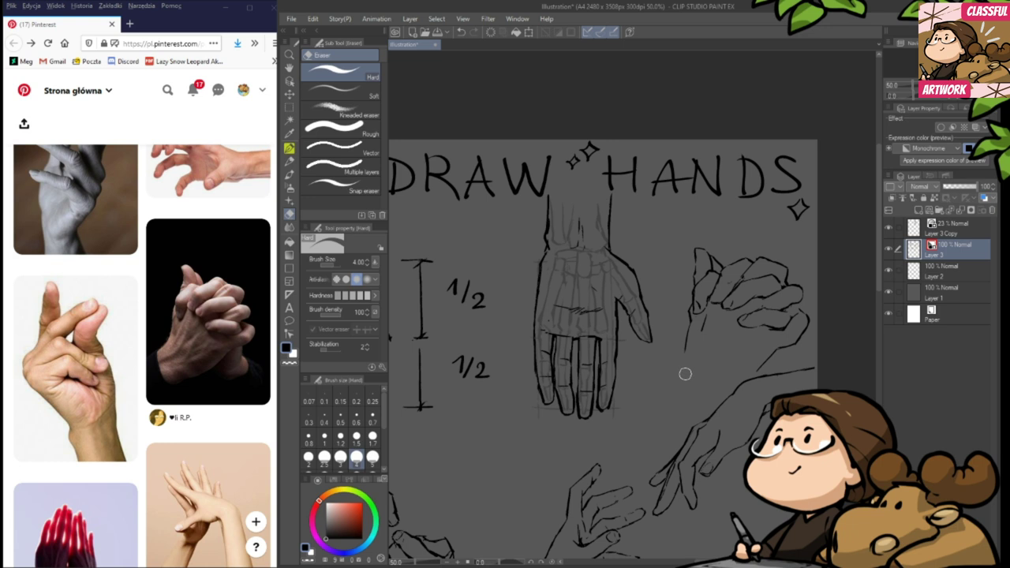
{"action": "key", "text": "p"}
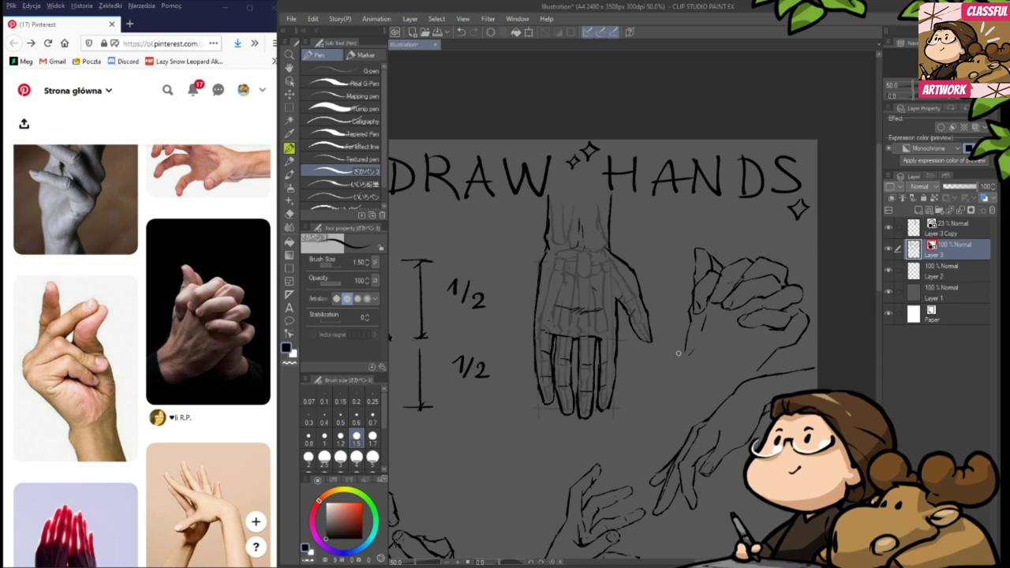
{"action": "left_click_drag", "start_coordinate": [685, 344], "coordinate": [670, 365]}
- Lasso the clasped hands sketch, move it up away from the reaching hand below, and deselect it
{"action": "key", "text": "m"}
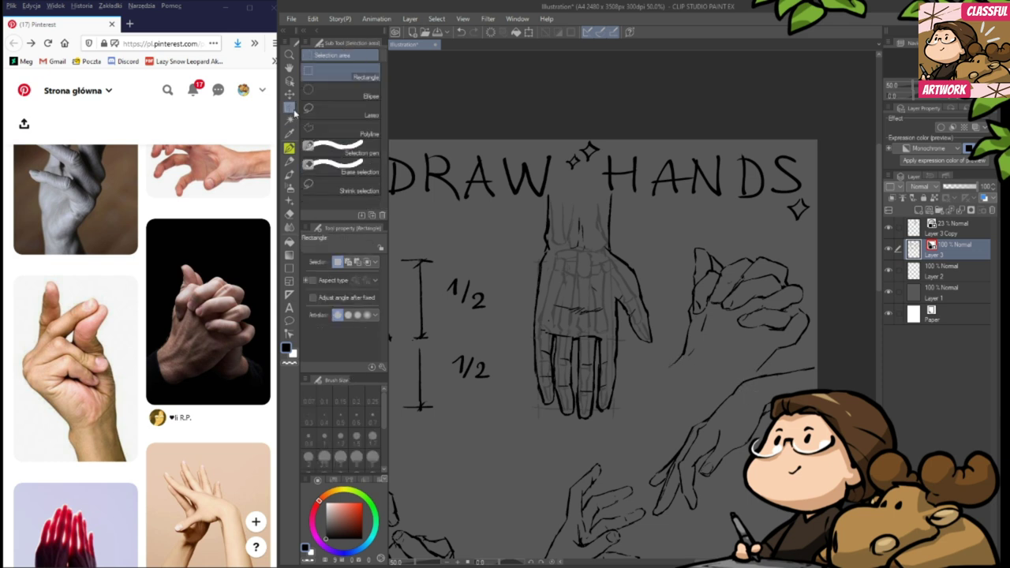
{"action": "mouse_move", "coordinate": [709, 362]}
{"action": "left_mouse_down"}
{"action": "mouse_move", "coordinate": [674, 321]}
{"action": "mouse_move", "coordinate": [685, 228]}
{"action": "mouse_move", "coordinate": [811, 235]}
{"action": "mouse_move", "coordinate": [836, 307]}
{"action": "mouse_move", "coordinate": [813, 349]}
{"action": "mouse_move", "coordinate": [755, 371]}
{"action": "left_mouse_up"}
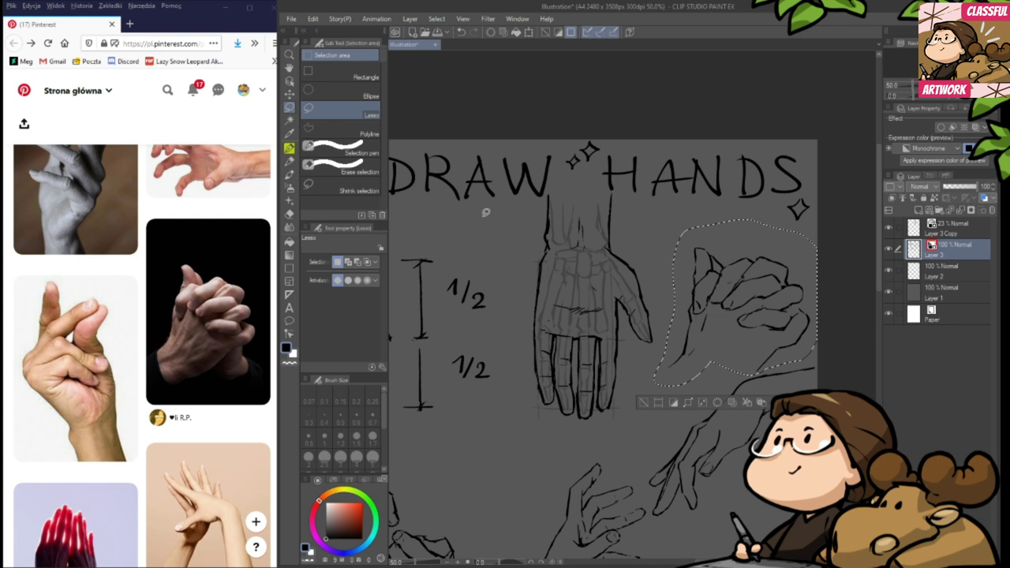
{"action": "left_click", "coordinate": [289, 94]}
{"action": "left_click_drag", "start_coordinate": [737, 317], "coordinate": [730, 280]}
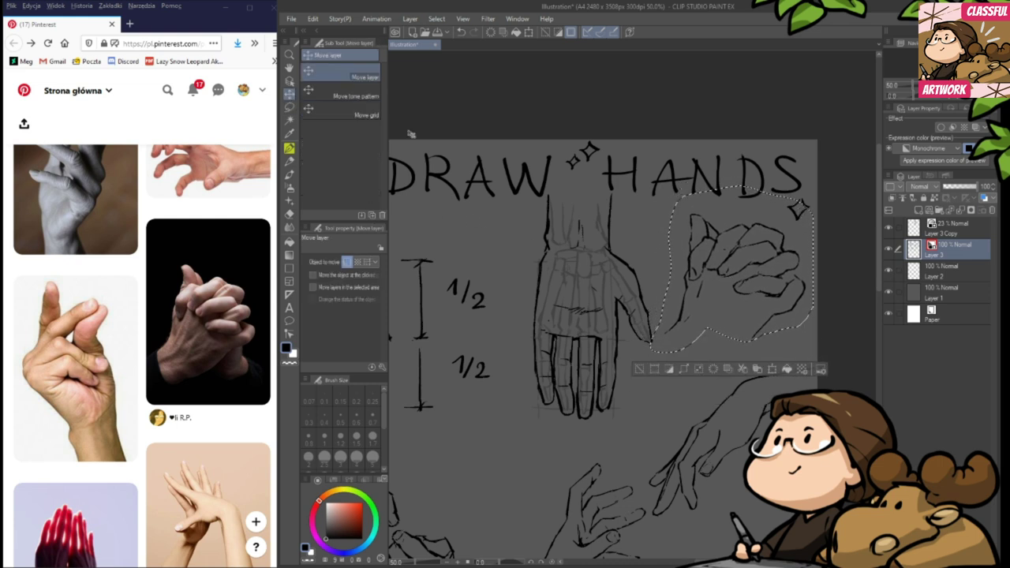
{"action": "left_click", "coordinate": [288, 108]}
{"action": "left_click", "coordinate": [606, 116]}
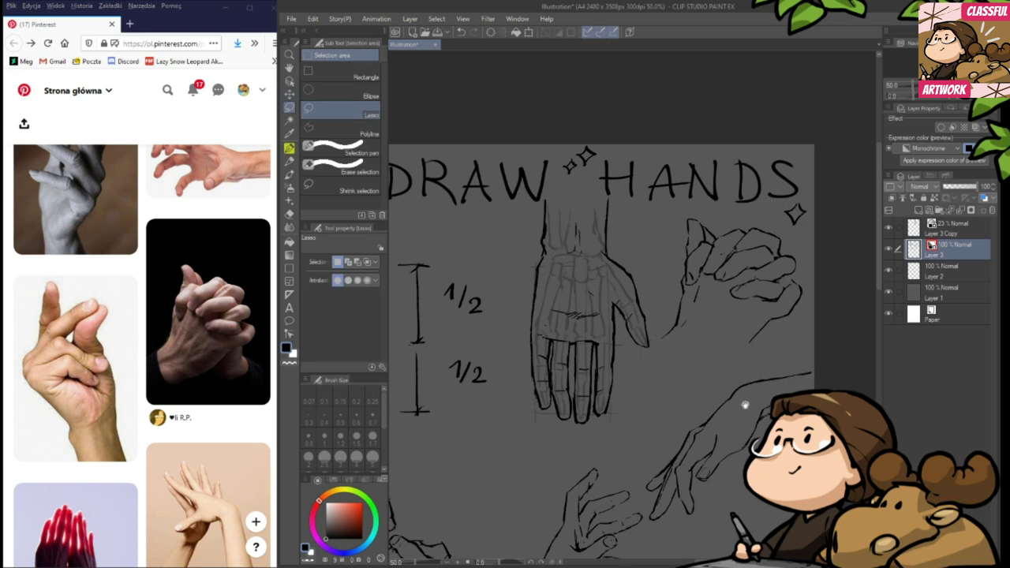
- Draw the wrist crease of the clasped hands and extend the lower palm outline to meet it
{"action": "key", "text": "e"}
{"action": "key", "text": "p"}
{"action": "left_click_drag", "start_coordinate": [747, 342], "coordinate": [716, 365]}
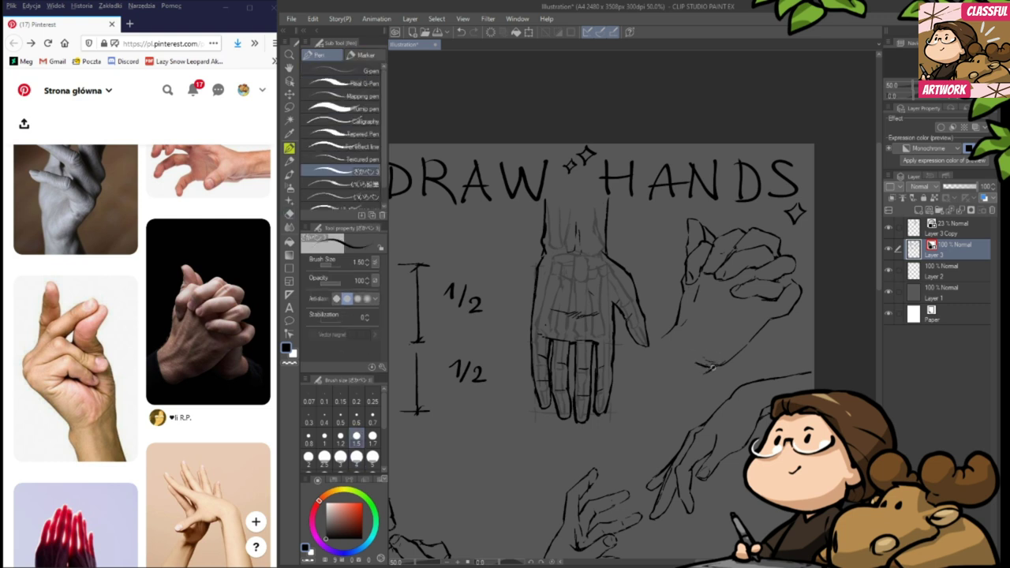
{"action": "key", "text": "e"}
{"action": "key", "text": "p"}
{"action": "left_click_drag", "start_coordinate": [692, 381], "coordinate": [748, 342]}
{"action": "key", "text": "e"}
{"action": "key", "text": "p"}
{"action": "mouse_move", "coordinate": [773, 321]}
{"action": "left_mouse_down"}
{"action": "mouse_move", "coordinate": [754, 340]}
{"action": "mouse_move", "coordinate": [767, 373]}
{"action": "left_mouse_up"}
{"action": "key", "text": "e"}
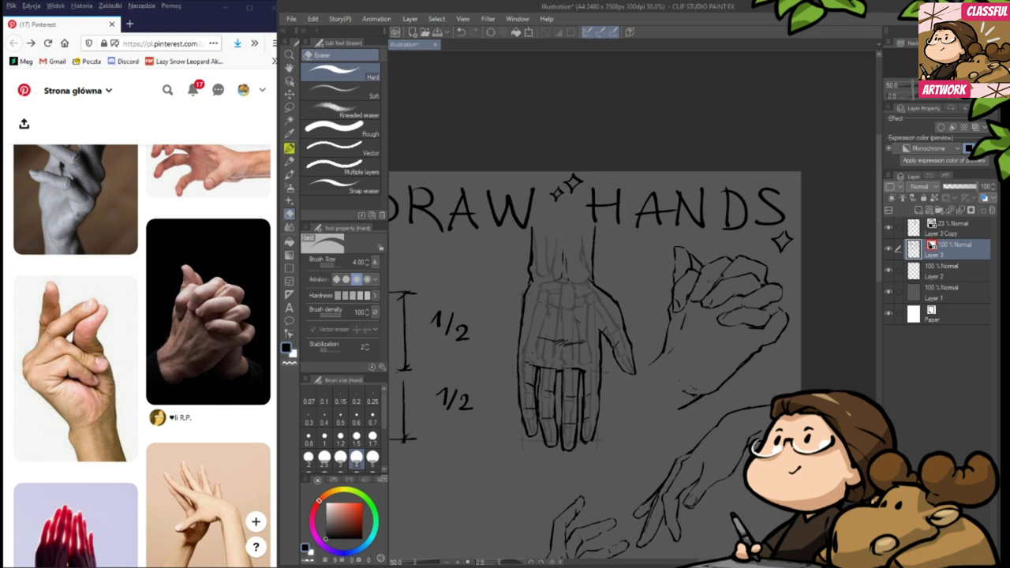
- Sketch the upright fingers of a new small open hand in the empty space below the 1/2 proportion marks
{"action": "left_click_drag", "start_coordinate": [879, 275], "coordinate": [878, 290]}
{"action": "left_click_drag", "start_coordinate": [730, 561], "coordinate": [703, 562]}
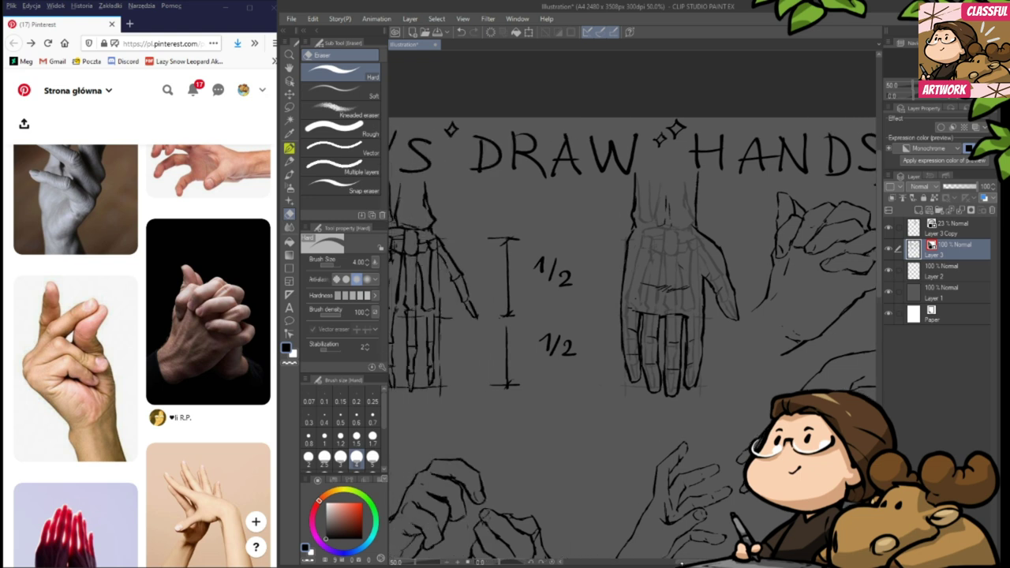
{"action": "left_click", "coordinate": [290, 148]}
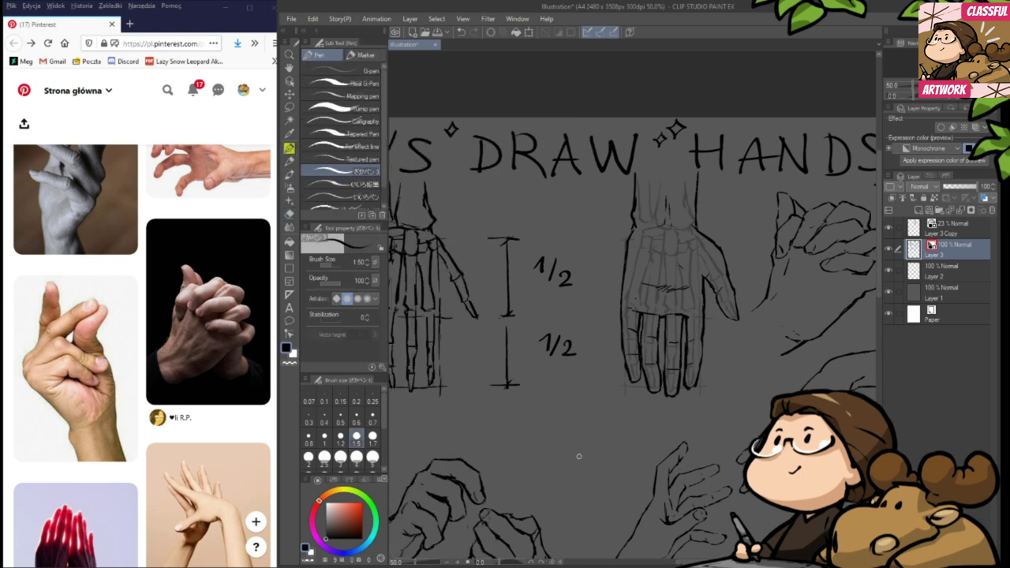
{"action": "left_click_drag", "start_coordinate": [561, 423], "coordinate": [562, 456]}
{"action": "mouse_move", "coordinate": [565, 409]}
{"action": "left_mouse_down"}
{"action": "mouse_move", "coordinate": [590, 390]}
{"action": "mouse_move", "coordinate": [582, 445]}
{"action": "mouse_move", "coordinate": [594, 435]}
{"action": "mouse_move", "coordinate": [593, 448]}
{"action": "left_mouse_up"}
{"action": "left_click_drag", "start_coordinate": [598, 392], "coordinate": [602, 456]}
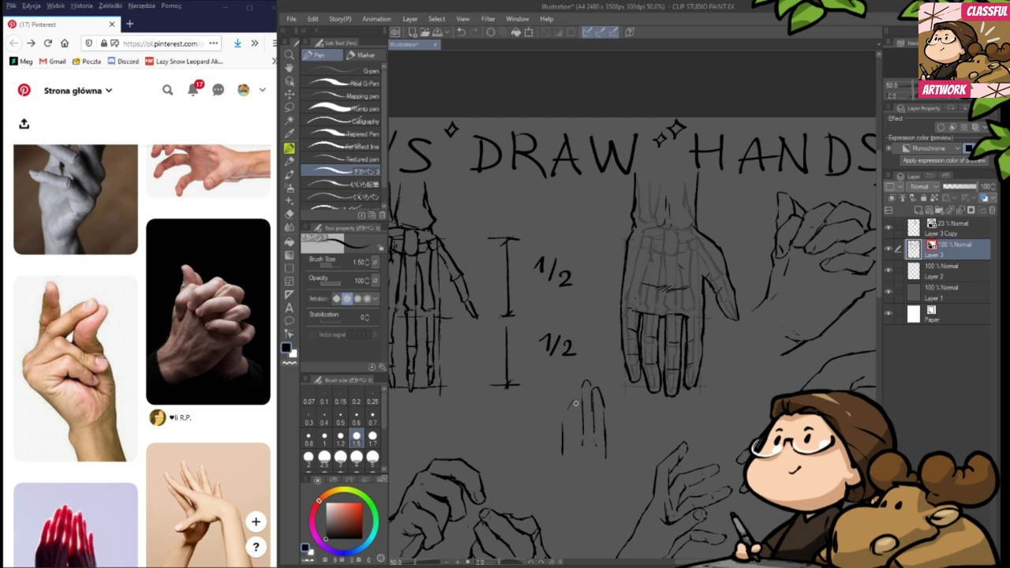
{"action": "mouse_move", "coordinate": [582, 393]}
{"action": "left_mouse_down"}
{"action": "mouse_move", "coordinate": [581, 447]}
{"action": "mouse_move", "coordinate": [573, 417]}
{"action": "mouse_move", "coordinate": [580, 443]}
{"action": "left_mouse_up"}
{"action": "mouse_move", "coordinate": [567, 408]}
{"action": "left_mouse_down"}
{"action": "mouse_move", "coordinate": [563, 458]}
{"action": "mouse_move", "coordinate": [570, 452]}
{"action": "mouse_move", "coordinate": [562, 489]}
{"action": "left_mouse_up"}
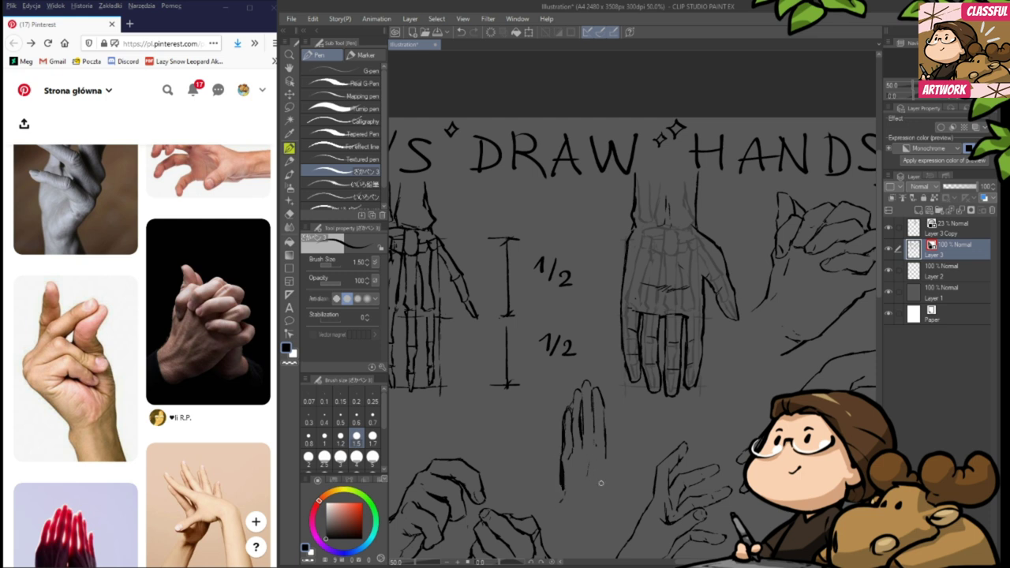
- Add the thumb, palm side and wrist lines to the small open hand
{"action": "left_click_drag", "start_coordinate": [606, 454], "coordinate": [609, 475]}
{"action": "mouse_move", "coordinate": [619, 447]}
{"action": "left_mouse_down"}
{"action": "mouse_move", "coordinate": [612, 491]}
{"action": "mouse_move", "coordinate": [587, 521]}
{"action": "mouse_move", "coordinate": [583, 495]}
{"action": "mouse_move", "coordinate": [553, 498]}
{"action": "mouse_move", "coordinate": [565, 486]}
{"action": "mouse_move", "coordinate": [583, 526]}
{"action": "left_mouse_up"}
{"action": "key", "text": "e"}
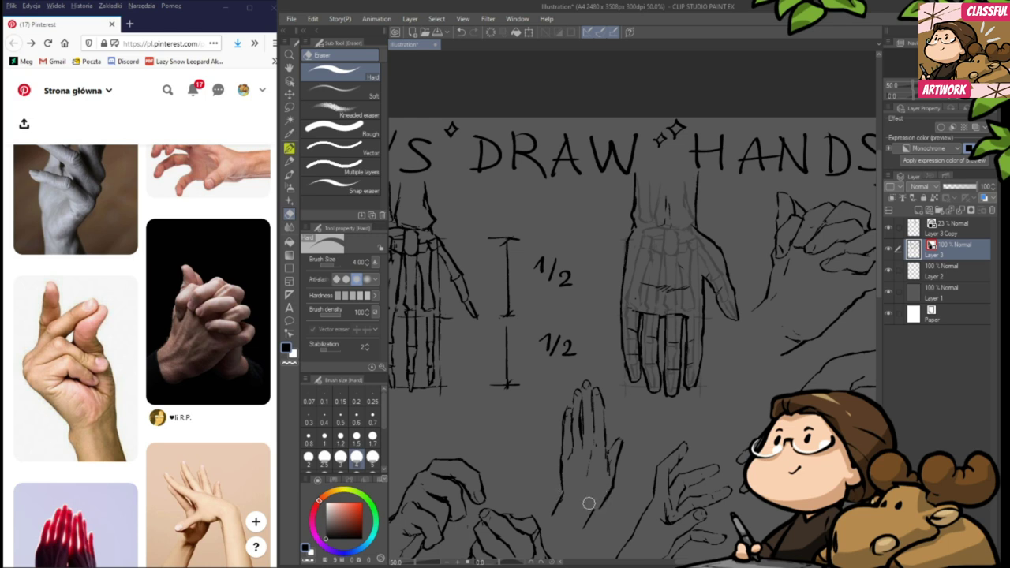
- Handwrite the label "my hand" beside the small open hand, with an arrow pointing to it
{"action": "key", "text": "p"}
{"action": "left_click_drag", "start_coordinate": [527, 446], "coordinate": [549, 451]}
{"action": "mouse_move", "coordinate": [540, 443]}
{"action": "left_mouse_down"}
{"action": "mouse_move", "coordinate": [550, 451]}
{"action": "mouse_move", "coordinate": [540, 459]}
{"action": "left_mouse_up"}
{"action": "mouse_move", "coordinate": [511, 413]}
{"action": "left_mouse_down"}
{"action": "mouse_move", "coordinate": [530, 429]}
{"action": "mouse_move", "coordinate": [509, 436]}
{"action": "left_mouse_up"}
{"action": "left_click_drag", "start_coordinate": [516, 428], "coordinate": [532, 437]}
{"action": "left_click_drag", "start_coordinate": [538, 431], "coordinate": [540, 438]}
{"action": "left_click_drag", "start_coordinate": [664, 485], "coordinate": [608, 468]}
- Refine the finger lines of the small open hand labelled "my hand", erasing stray marks between them
{"action": "key", "text": "e"}
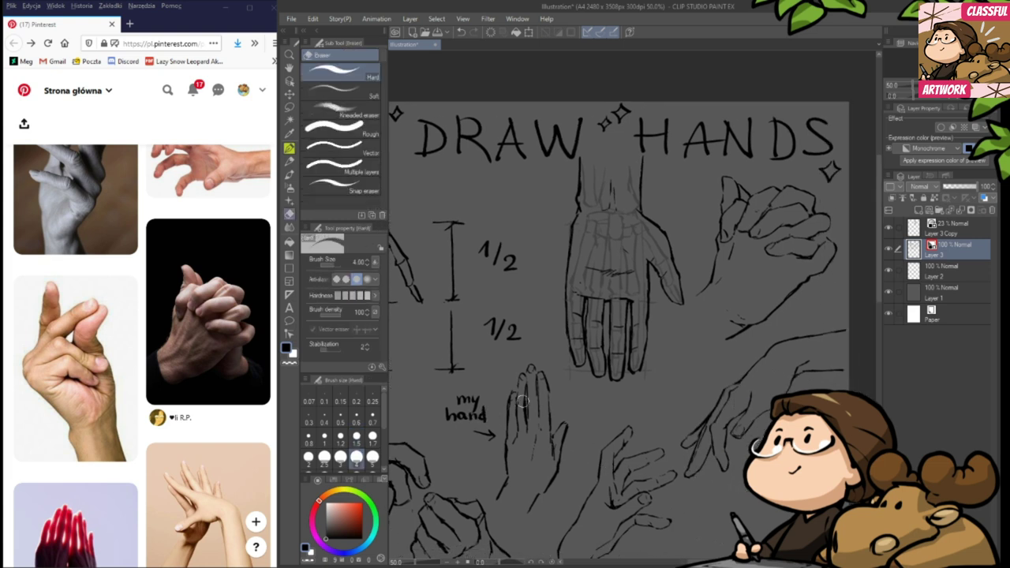
{"action": "key", "text": "p"}
{"action": "left_click_drag", "start_coordinate": [548, 383], "coordinate": [548, 400]}
{"action": "left_click_drag", "start_coordinate": [611, 470], "coordinate": [597, 430]}
{"action": "key", "text": "e"}
{"action": "left_click_drag", "start_coordinate": [535, 405], "coordinate": [534, 411]}
{"action": "left_click_drag", "start_coordinate": [632, 459], "coordinate": [604, 490]}
{"action": "left_click_drag", "start_coordinate": [669, 458], "coordinate": [646, 473]}
{"action": "left_click_drag", "start_coordinate": [706, 400], "coordinate": [718, 417]}
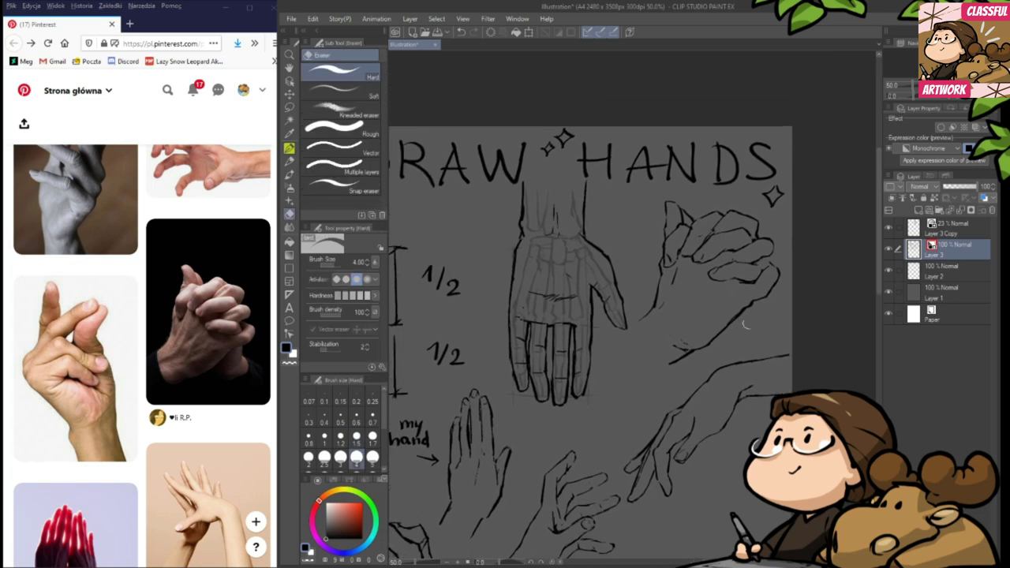
{"action": "scroll", "coordinate": [789, 308], "scroll_direction": "left", "scroll_amount": 2}
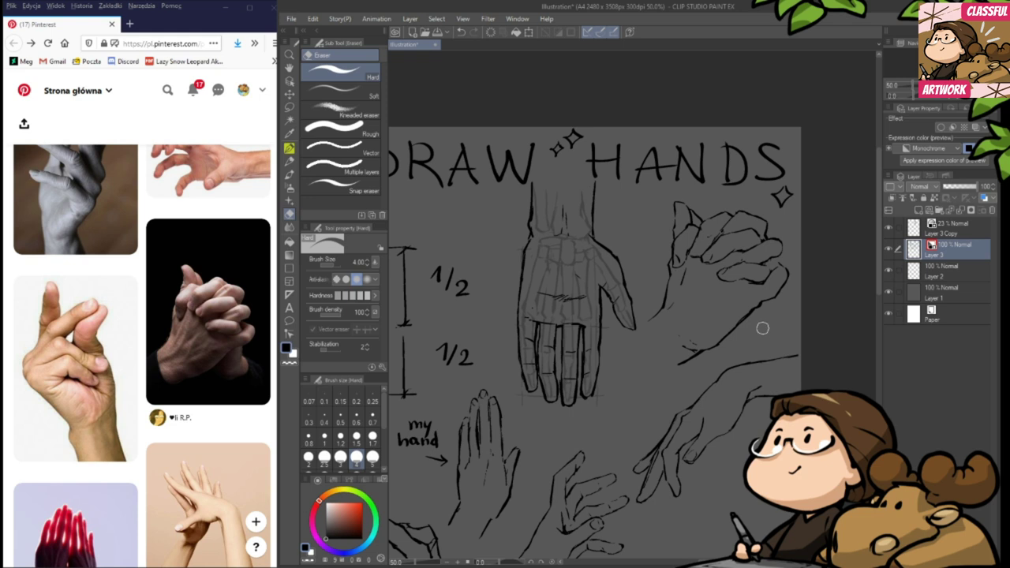
{"action": "left_click_drag", "start_coordinate": [632, 459], "coordinate": [666, 435]}
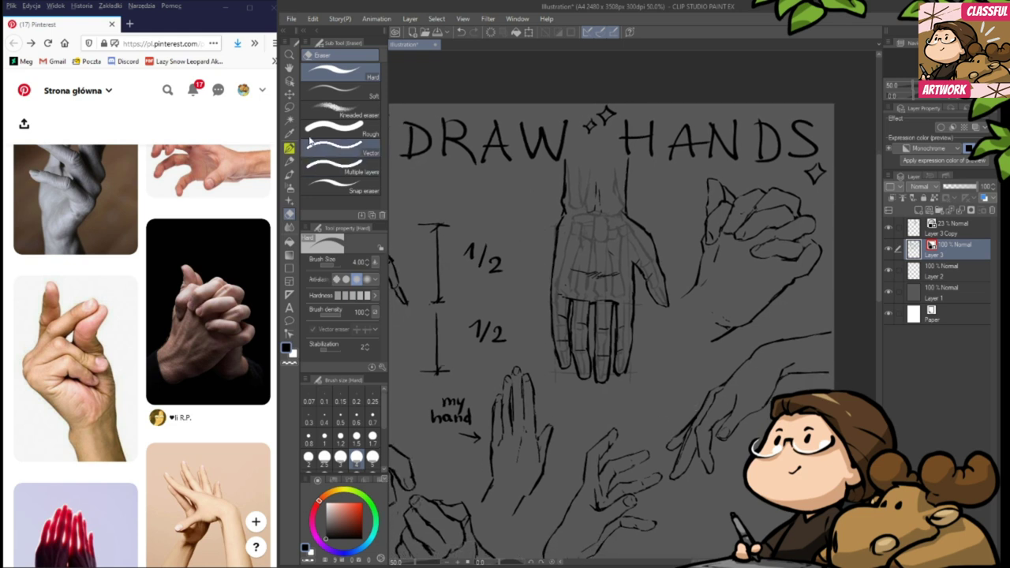
- Create a new illustration canvas and paste the copied workspace screenshot into it
{"action": "left_click", "coordinate": [290, 108]}
{"action": "left_click_drag", "start_coordinate": [586, 416], "coordinate": [619, 372]}
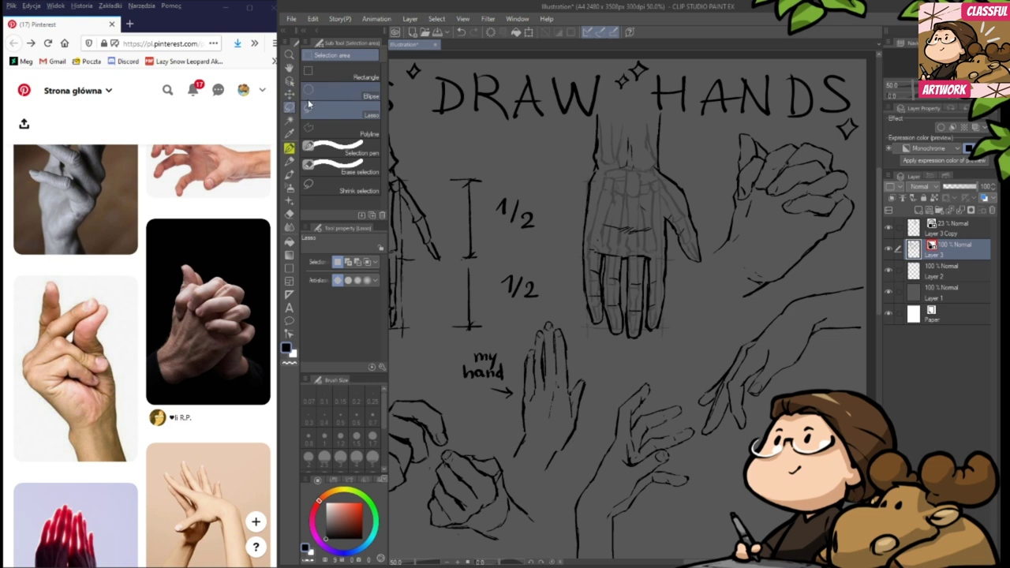
{"action": "left_click", "coordinate": [292, 18]}
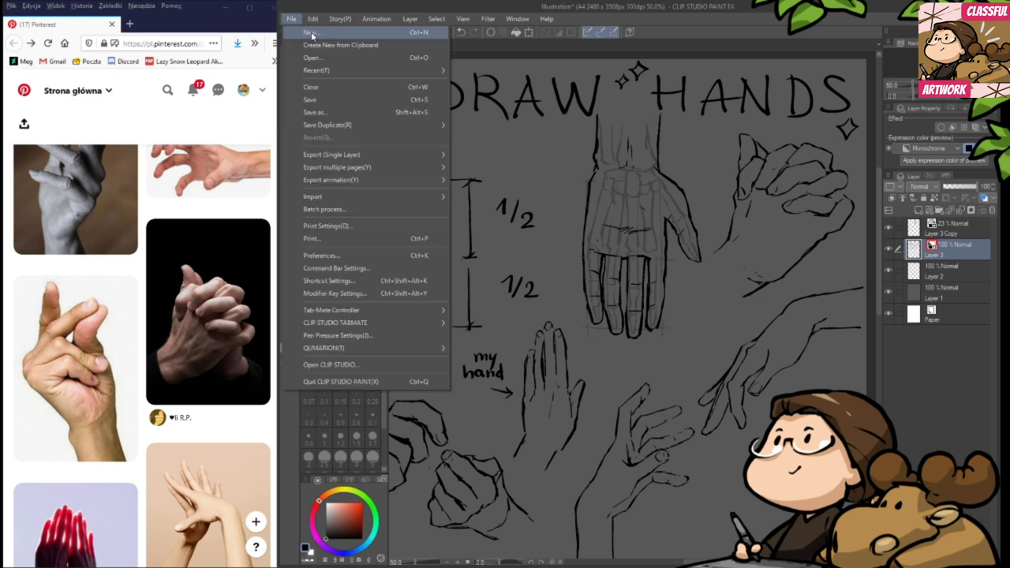
{"action": "left_click", "coordinate": [697, 167]}
{"action": "key", "text": "ctrl+v"}
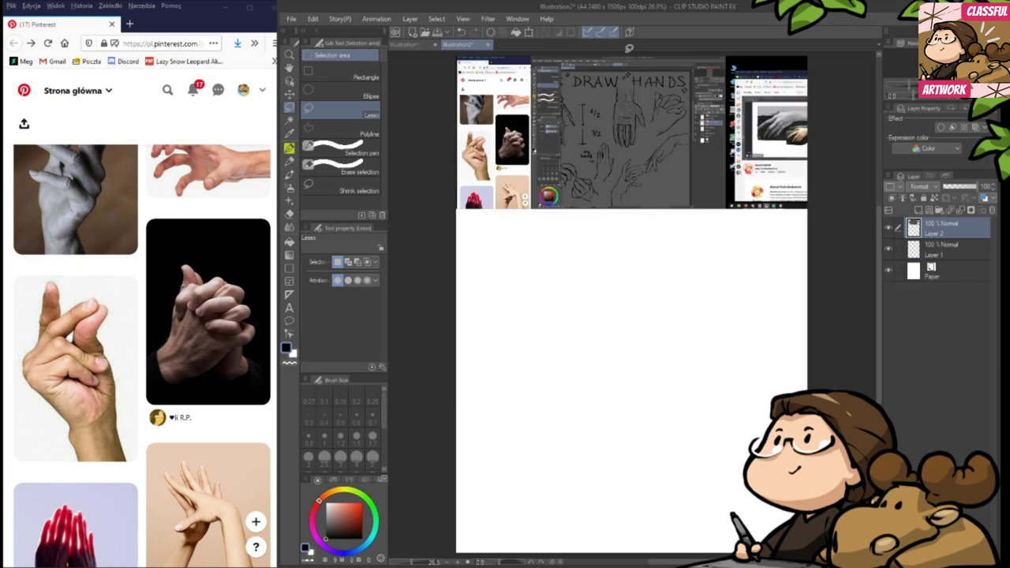
- Select the "my hand" sketch and its label in the pasted screenshot with a rectangular selection, and clear the selection
{"action": "scroll", "coordinate": [585, 92], "scroll_direction": "up", "scroll_amount": 5}
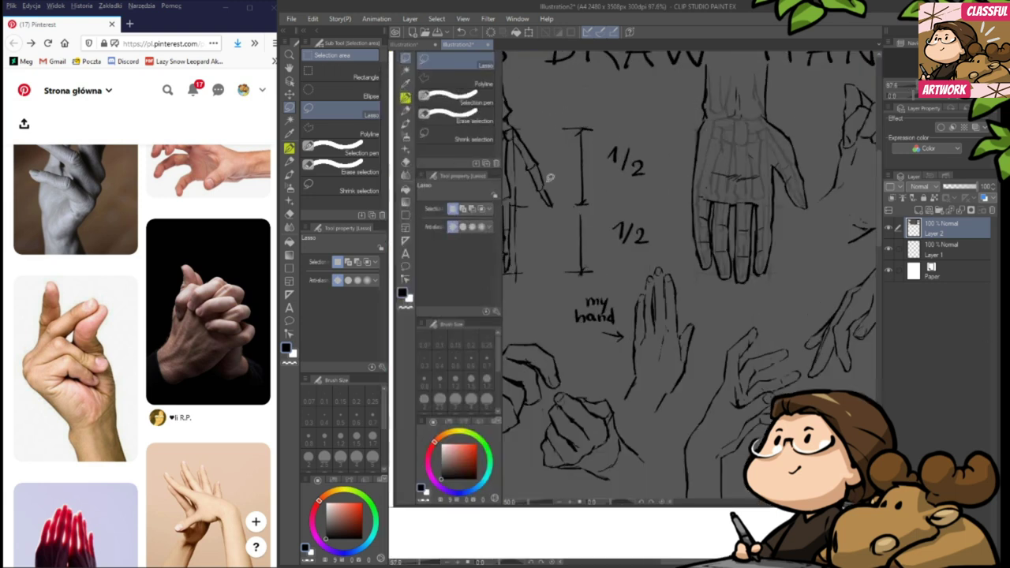
{"action": "left_click", "coordinate": [309, 76]}
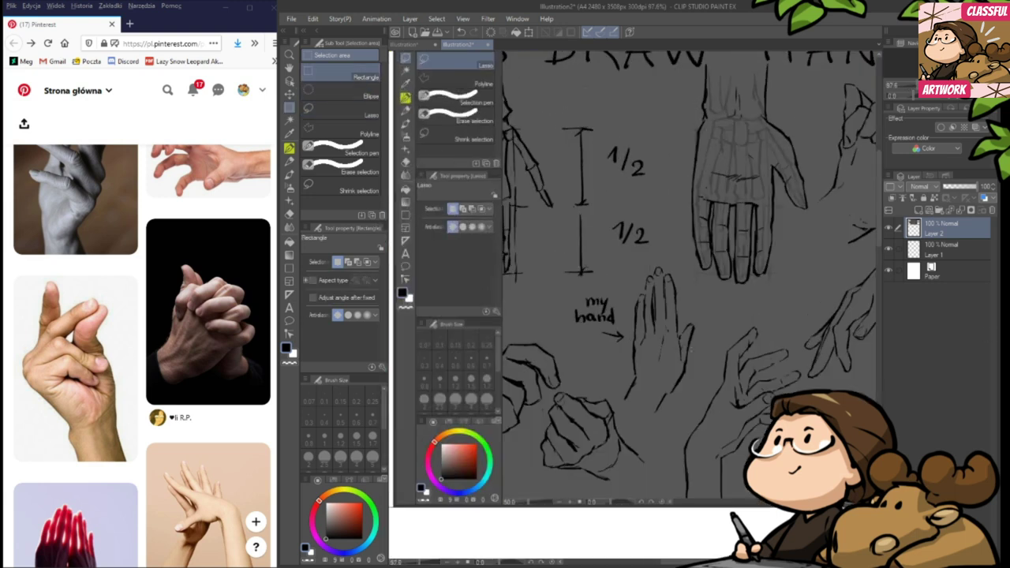
{"action": "left_click_drag", "start_coordinate": [569, 249], "coordinate": [727, 424]}
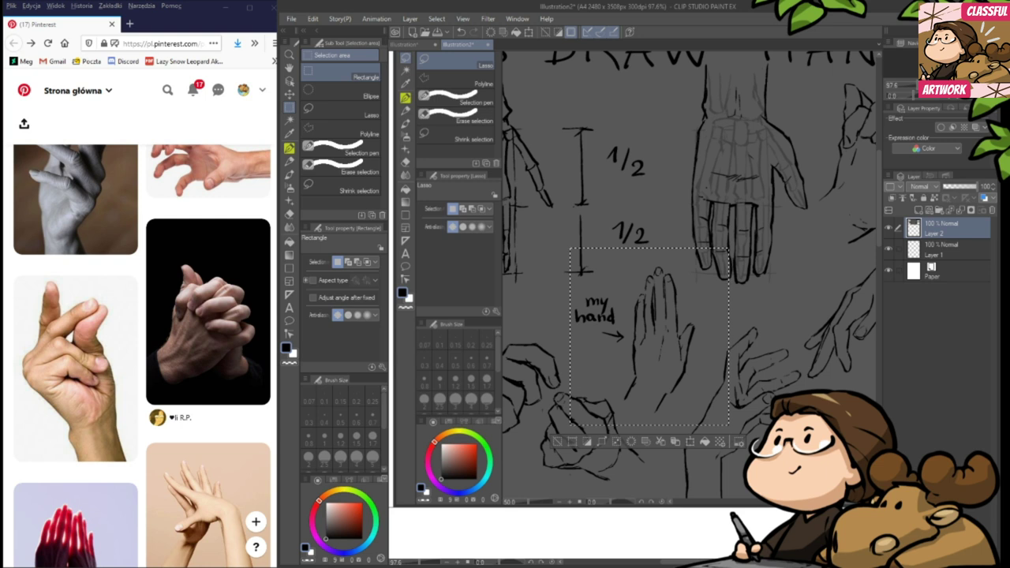
{"action": "key", "text": "ctrl+d"}
- Return to the hands lesson illustration and draw the outer wrist edge of the rear hand below the clasped fingers, erasing excess
{"action": "left_click", "coordinate": [410, 45]}
{"action": "key", "text": "p"}
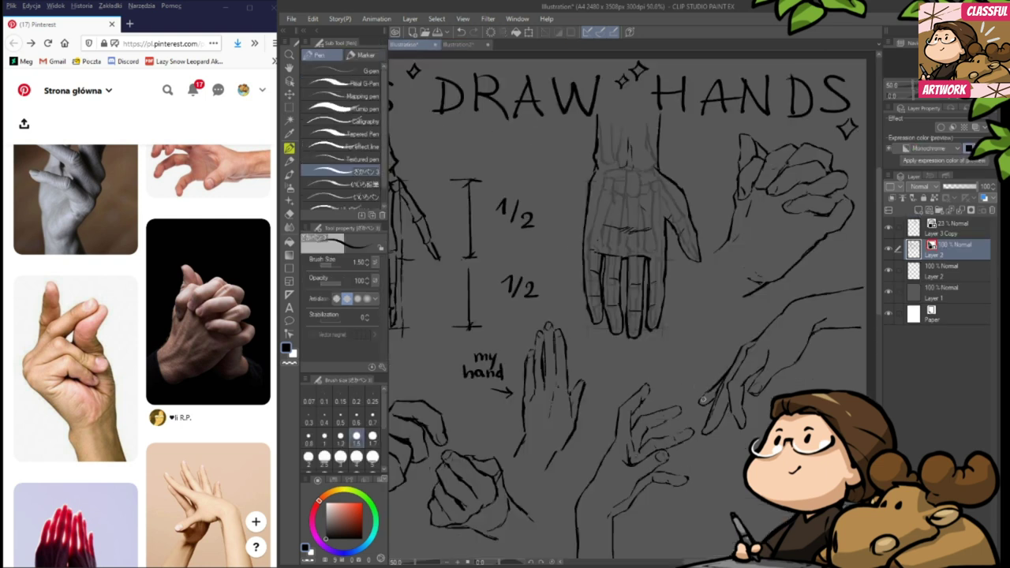
{"action": "mouse_move", "coordinate": [740, 435]}
{"action": "left_mouse_down"}
{"action": "mouse_move", "coordinate": [725, 399]}
{"action": "mouse_move", "coordinate": [751, 397]}
{"action": "left_mouse_up"}
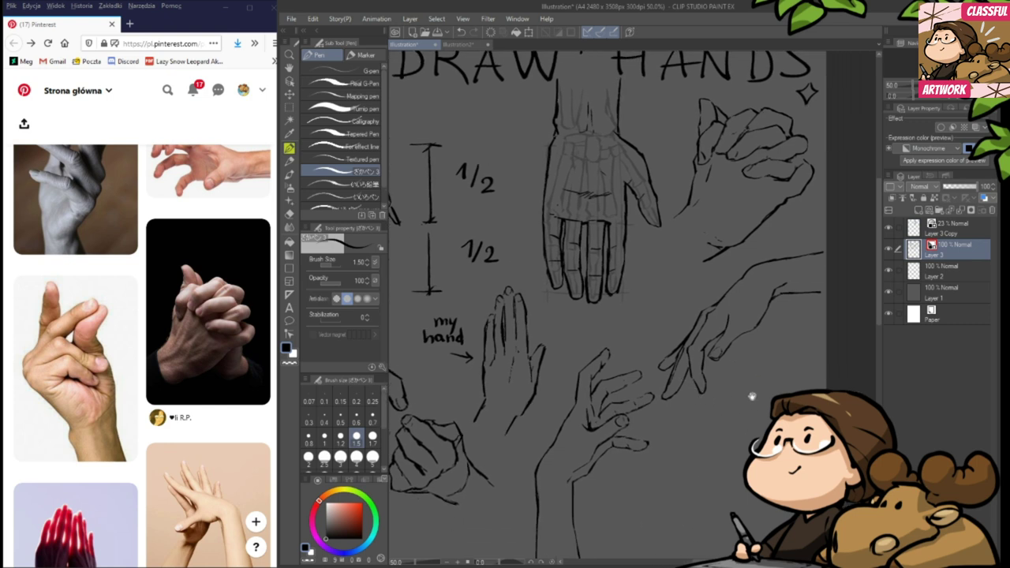
{"action": "left_click_drag", "start_coordinate": [762, 338], "coordinate": [760, 387]}
{"action": "left_click_drag", "start_coordinate": [797, 218], "coordinate": [803, 272]}
{"action": "key", "text": "e"}
{"action": "left_click_drag", "start_coordinate": [802, 228], "coordinate": [799, 239]}
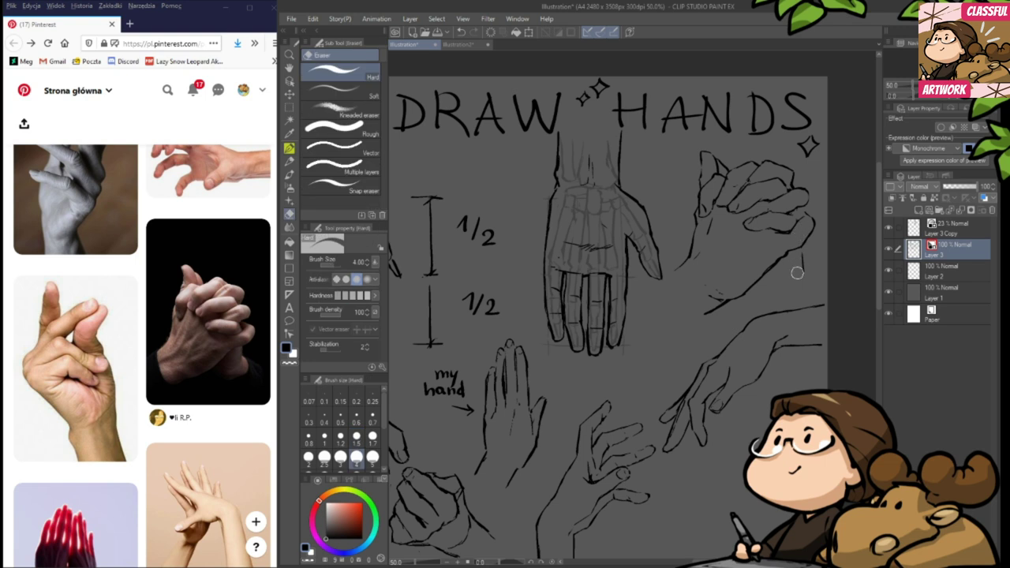
- Draw the curved heel of the rear hand beneath the clasped hands and tidy where it meets the front hand
{"action": "key", "text": "p"}
{"action": "key", "text": "e"}
{"action": "key", "text": "p"}
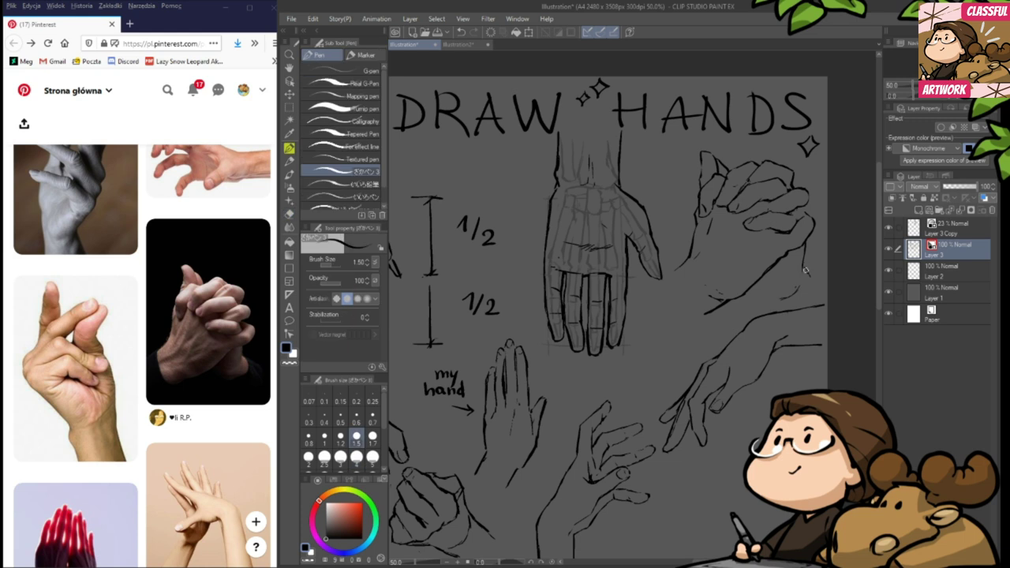
{"action": "left_click_drag", "start_coordinate": [769, 300], "coordinate": [753, 311]}
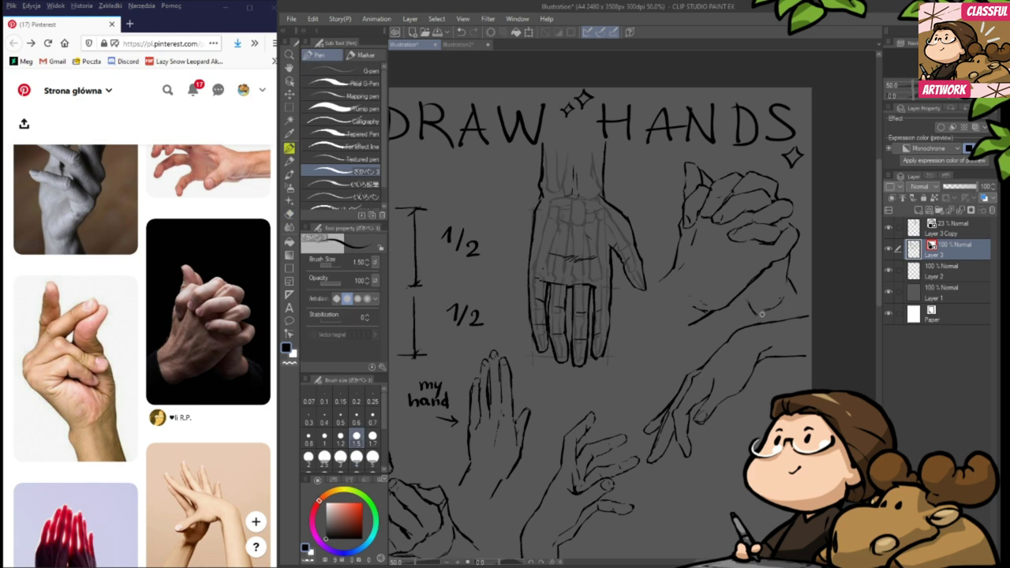
{"action": "left_click_drag", "start_coordinate": [738, 302], "coordinate": [758, 315]}
{"action": "key", "text": "e"}
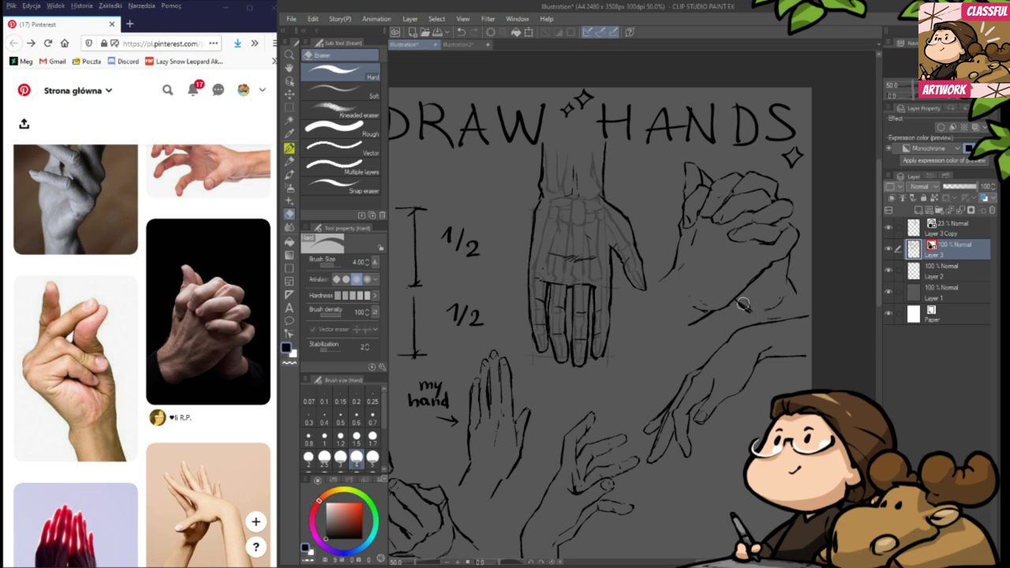
{"action": "key", "text": "p"}
{"action": "mouse_move", "coordinate": [793, 315]}
{"action": "left_mouse_down"}
{"action": "mouse_move", "coordinate": [775, 350]}
{"action": "mouse_move", "coordinate": [788, 361]}
{"action": "left_mouse_up"}
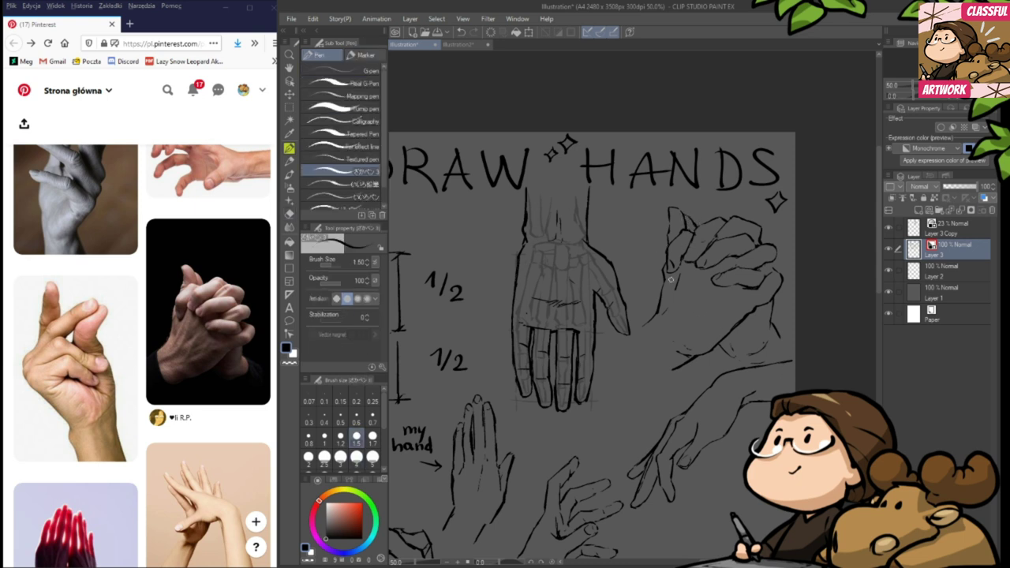
- Erase and redraw the thumb and first finger lines where they meet the back of the front clasped hand
{"action": "key", "text": "e"}
{"action": "left_click_drag", "start_coordinate": [666, 252], "coordinate": [682, 299]}
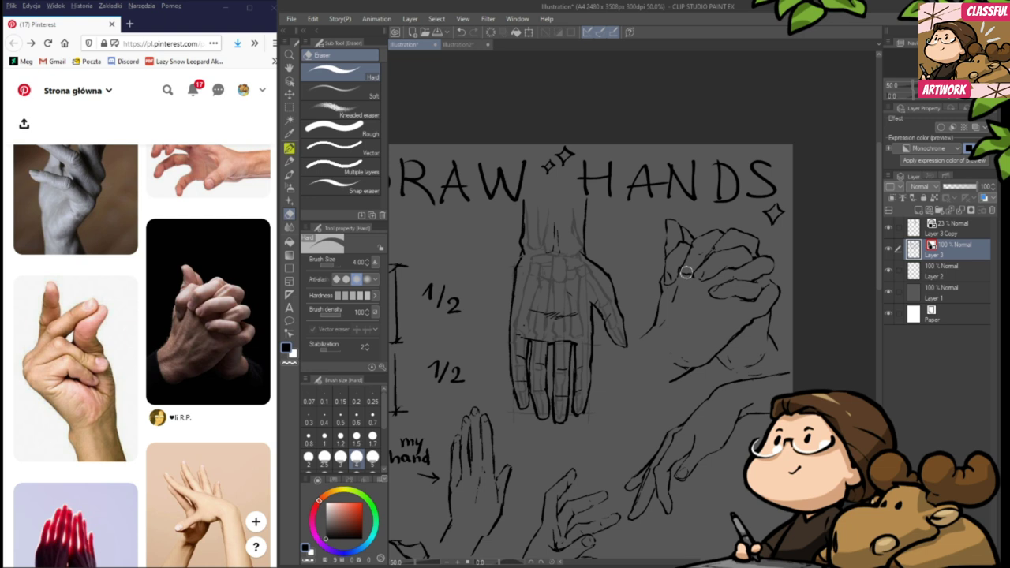
{"action": "key", "text": "p"}
{"action": "key", "text": "e"}
{"action": "key", "text": "p"}
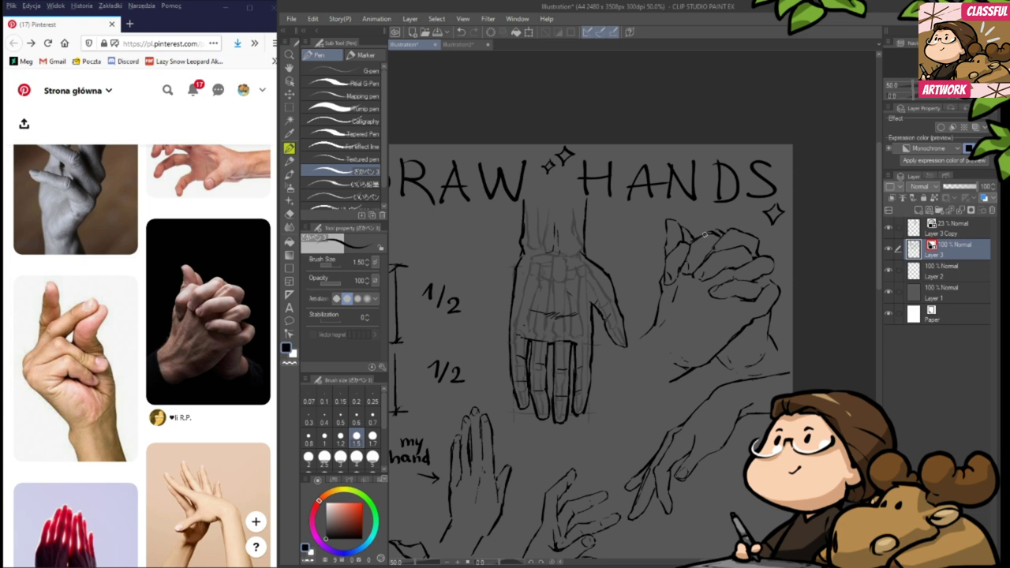
{"action": "key", "text": "e"}
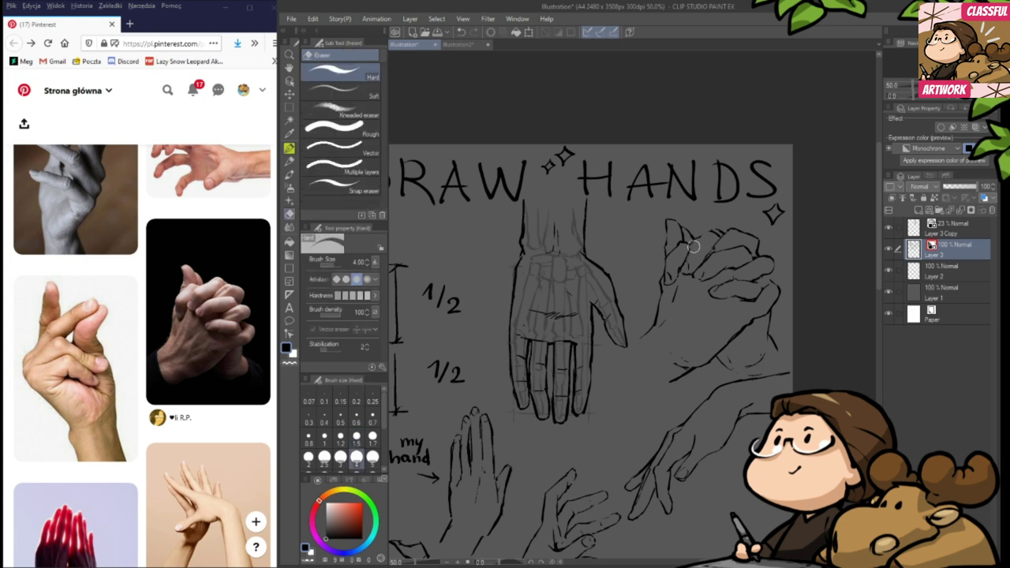
{"action": "key", "text": "p"}
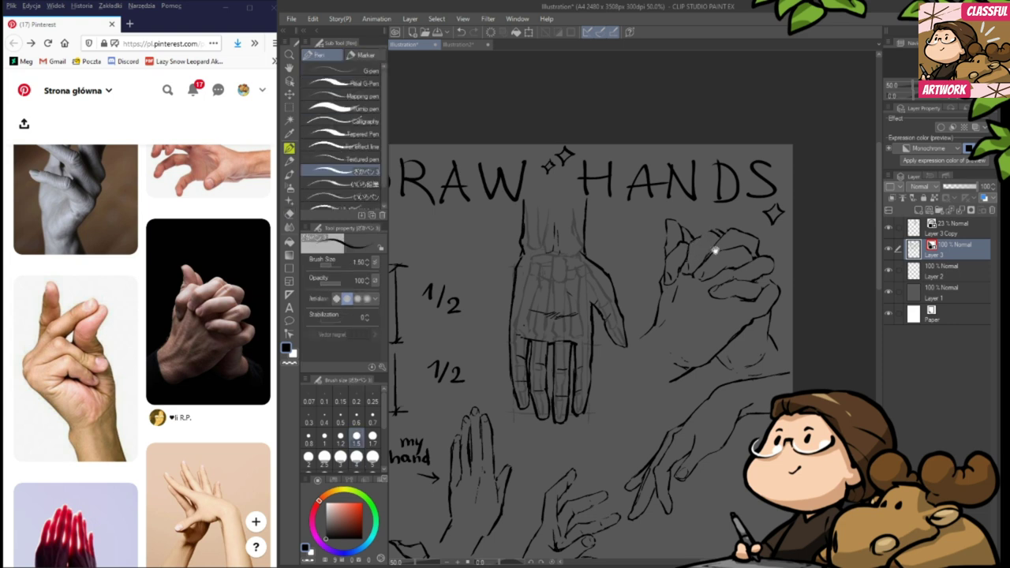
- Refine the upper interlocked finger and knuckle lines of the clasped hands, alternating pen and eraser
{"action": "left_click_drag", "start_coordinate": [714, 250], "coordinate": [710, 264]}
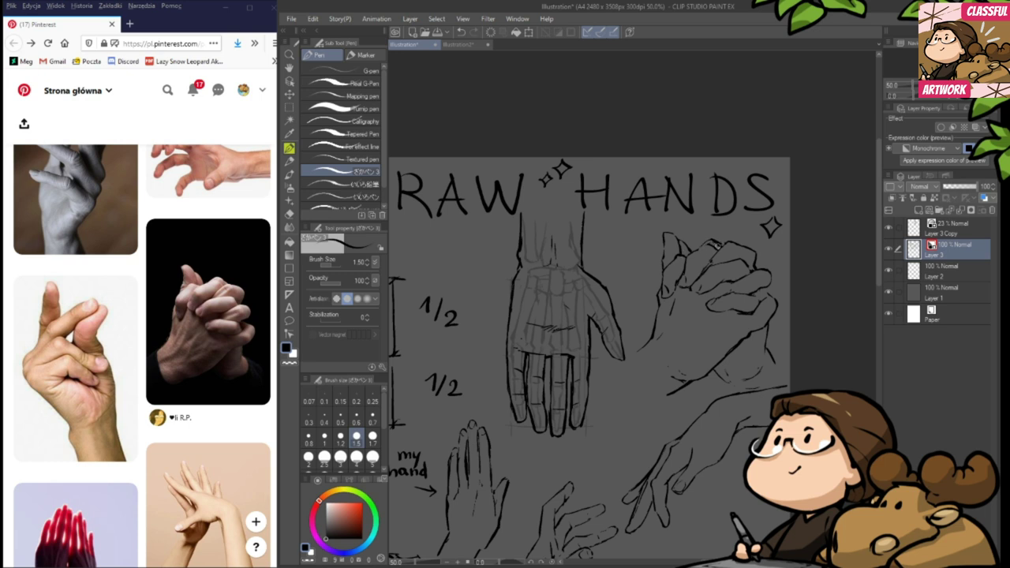
{"action": "key", "text": "e"}
{"action": "key", "text": "p"}
{"action": "left_click_drag", "start_coordinate": [742, 276], "coordinate": [735, 285]}
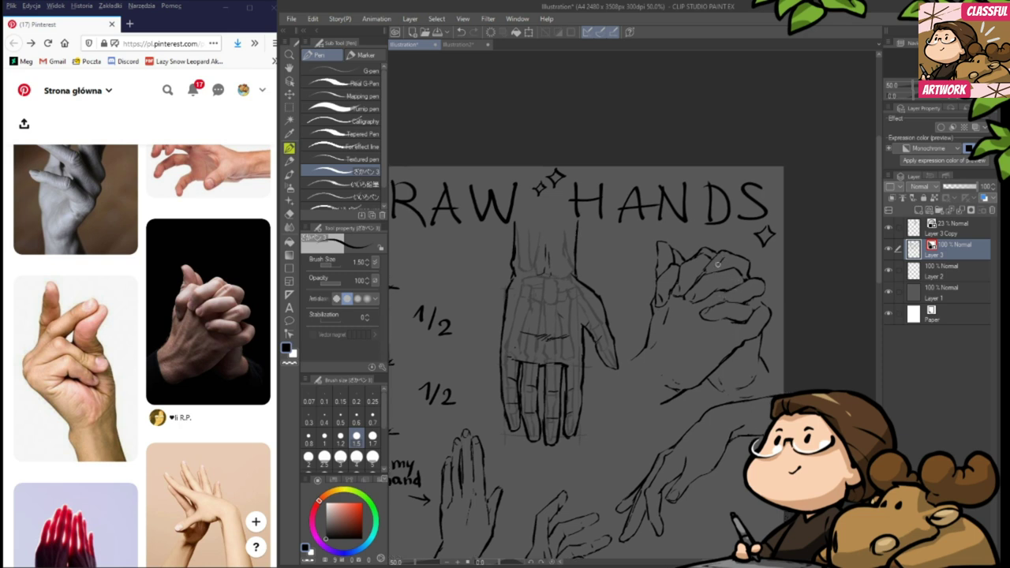
{"action": "key", "text": "e"}
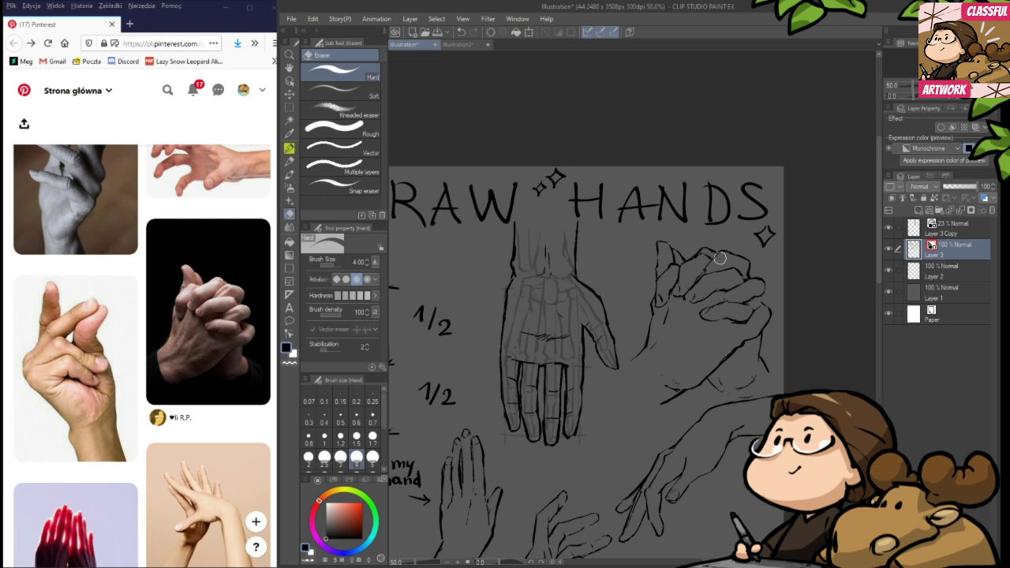
{"action": "key", "text": "p"}
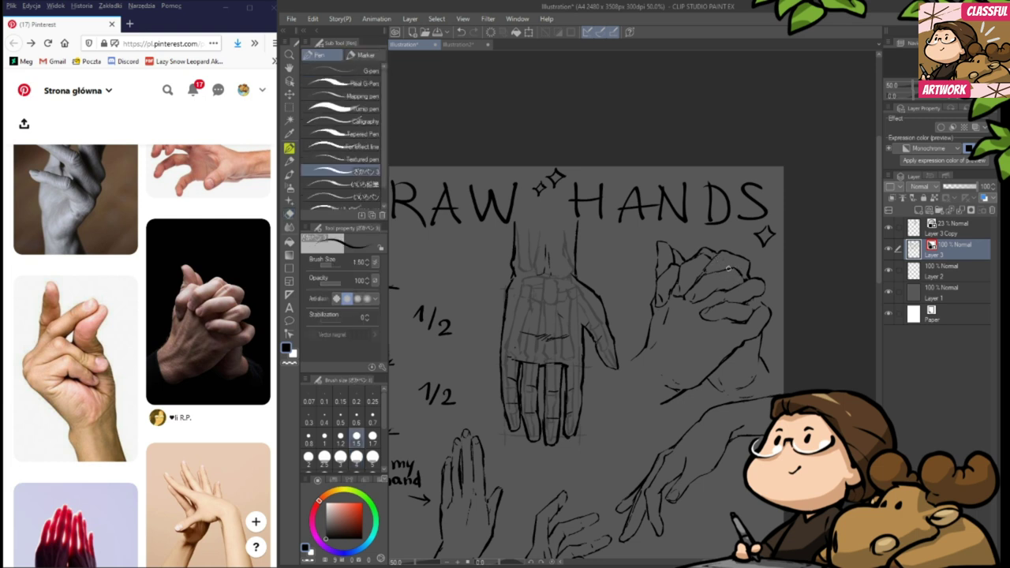
{"action": "left_click_drag", "start_coordinate": [755, 280], "coordinate": [746, 292]}
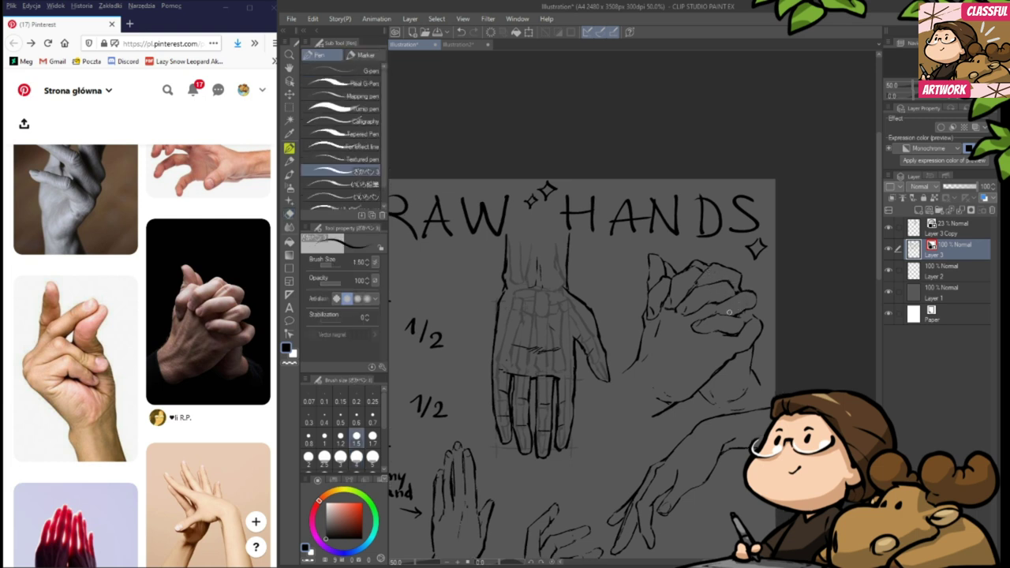
- Add the wrist line of the front clasped hand and clean up the rear hand's heel
{"action": "key", "text": "e"}
{"action": "key", "text": "p"}
{"action": "key", "text": "e"}
{"action": "key", "text": "p"}
{"action": "left_click_drag", "start_coordinate": [620, 372], "coordinate": [648, 417]}
{"action": "key", "text": "e"}
{"action": "mouse_move", "coordinate": [761, 390]}
{"action": "left_mouse_down"}
{"action": "mouse_move", "coordinate": [729, 413]}
{"action": "mouse_move", "coordinate": [781, 388]}
{"action": "left_mouse_up"}
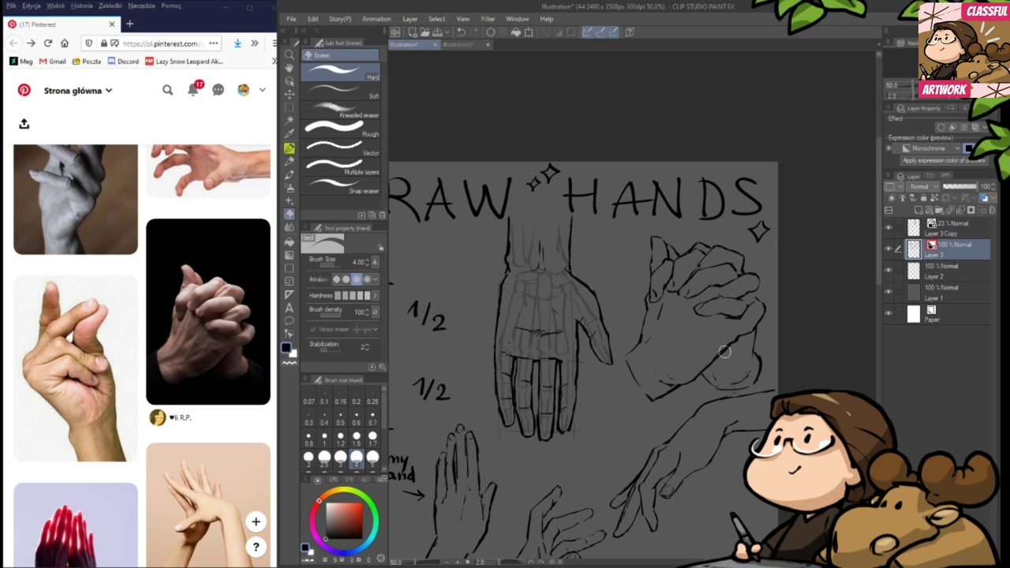
{"action": "key", "text": "p"}
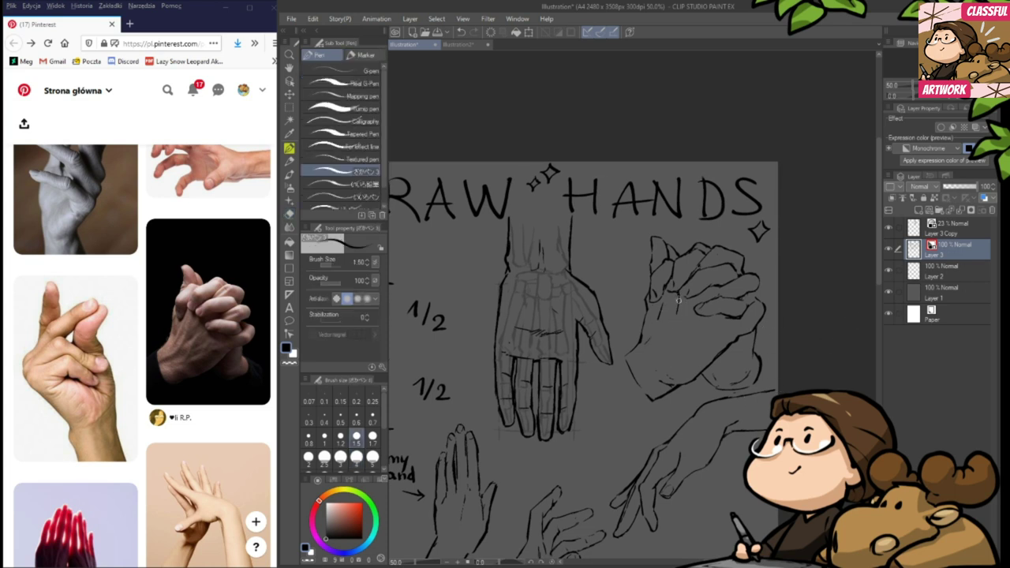
- Erase stray marks around the finger bases and the back of the front clasped hand
{"action": "key", "text": "e"}
{"action": "mouse_move", "coordinate": [678, 313]}
{"action": "left_mouse_down"}
{"action": "mouse_move", "coordinate": [670, 324]}
{"action": "mouse_move", "coordinate": [672, 316]}
{"action": "left_mouse_up"}
{"action": "key", "text": "p"}
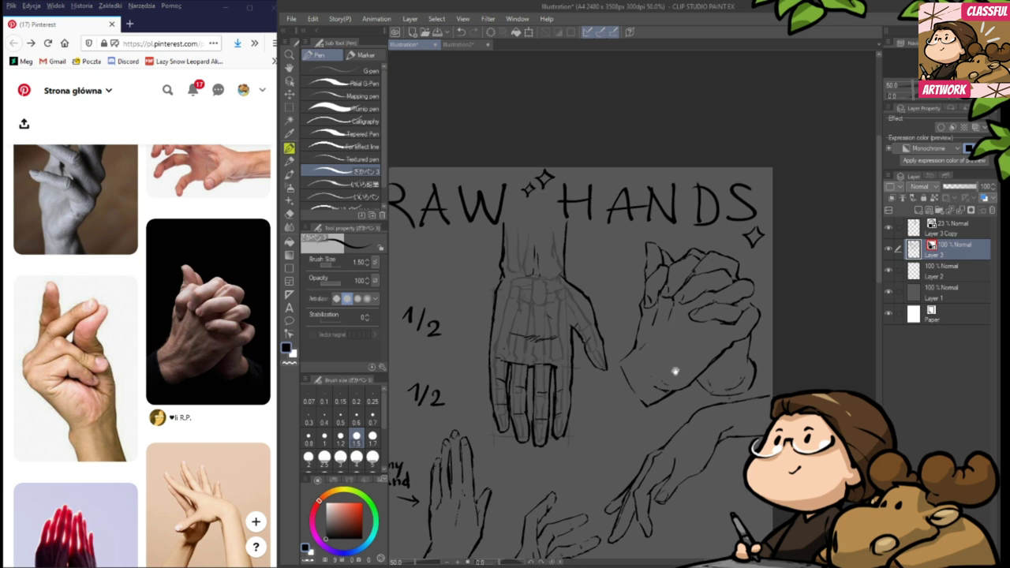
{"action": "key", "text": "e"}
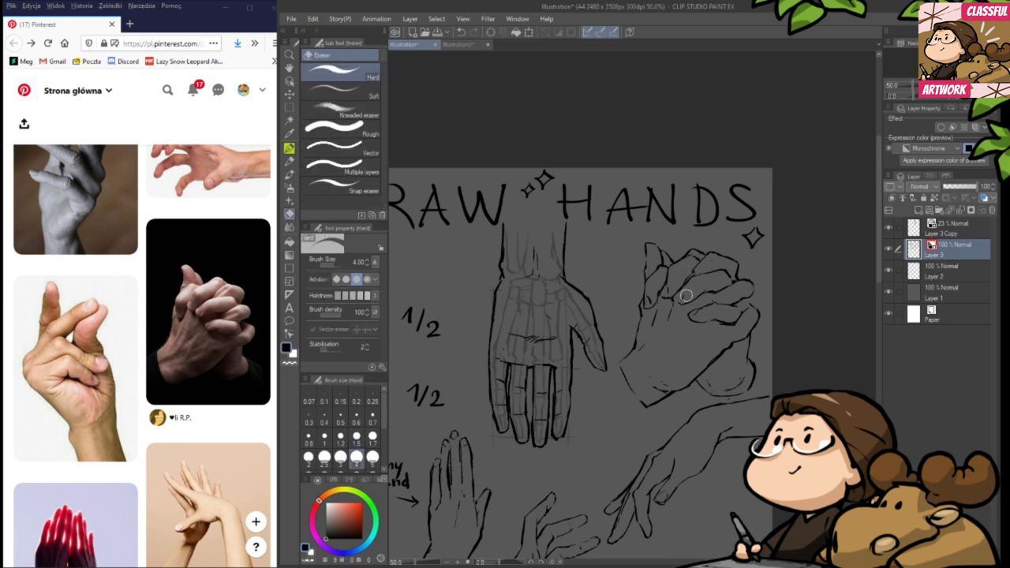
{"action": "left_click_drag", "start_coordinate": [691, 271], "coordinate": [692, 279]}
{"action": "left_click_drag", "start_coordinate": [690, 369], "coordinate": [683, 371]}
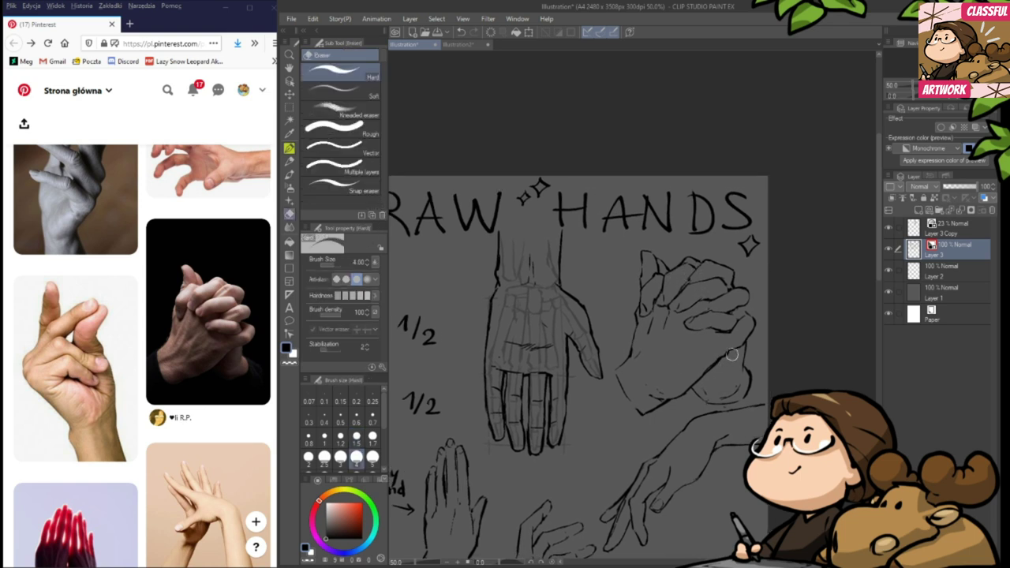
- Rework the lowest finger and outer knuckle contour of the clasped hands with pen and eraser
{"action": "key", "text": "p"}
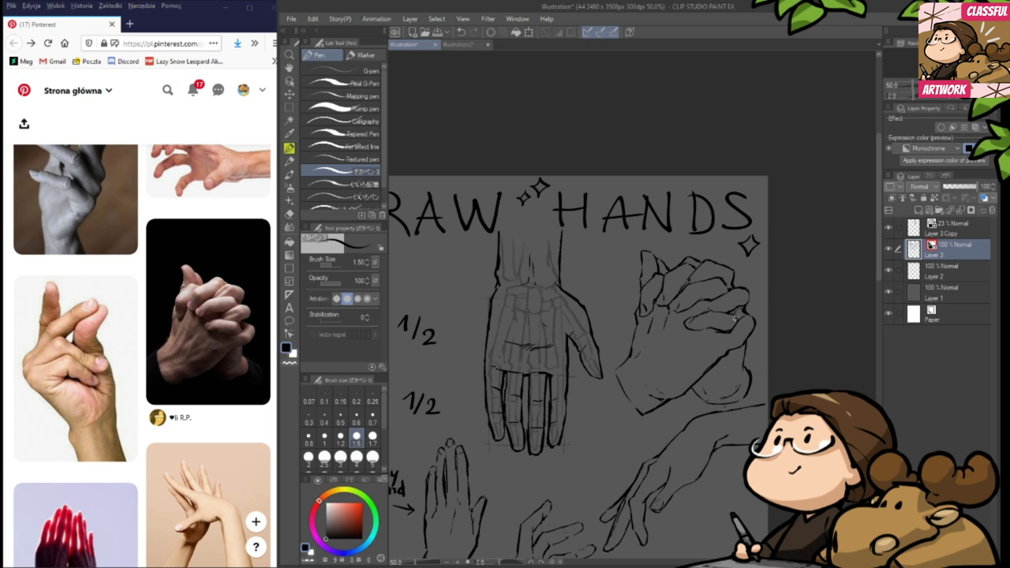
{"action": "key", "text": "e"}
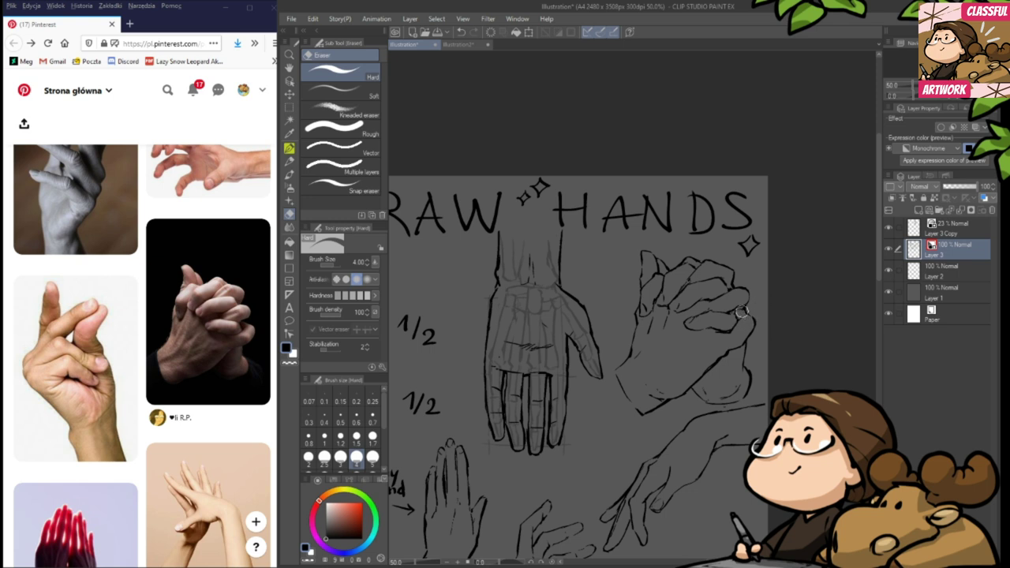
{"action": "key", "text": "p"}
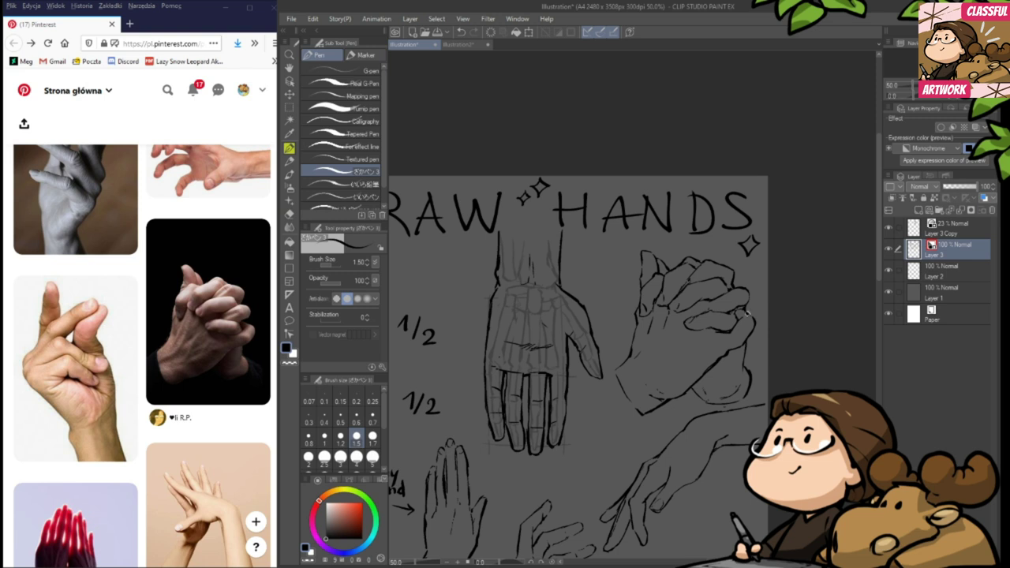
{"action": "key", "text": "e"}
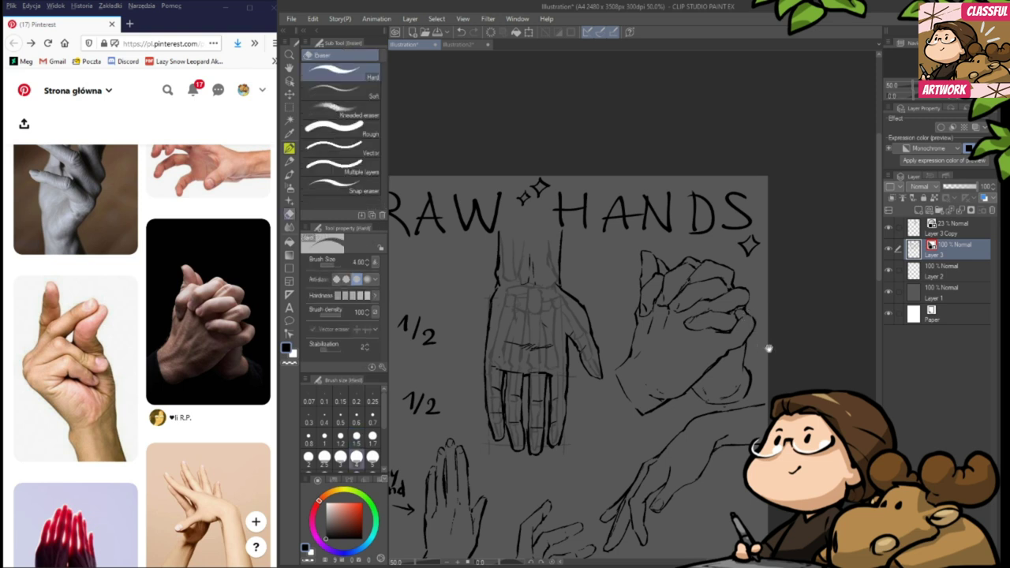
{"action": "scroll", "coordinate": [757, 347], "scroll_direction": "up", "scroll_amount": 1}
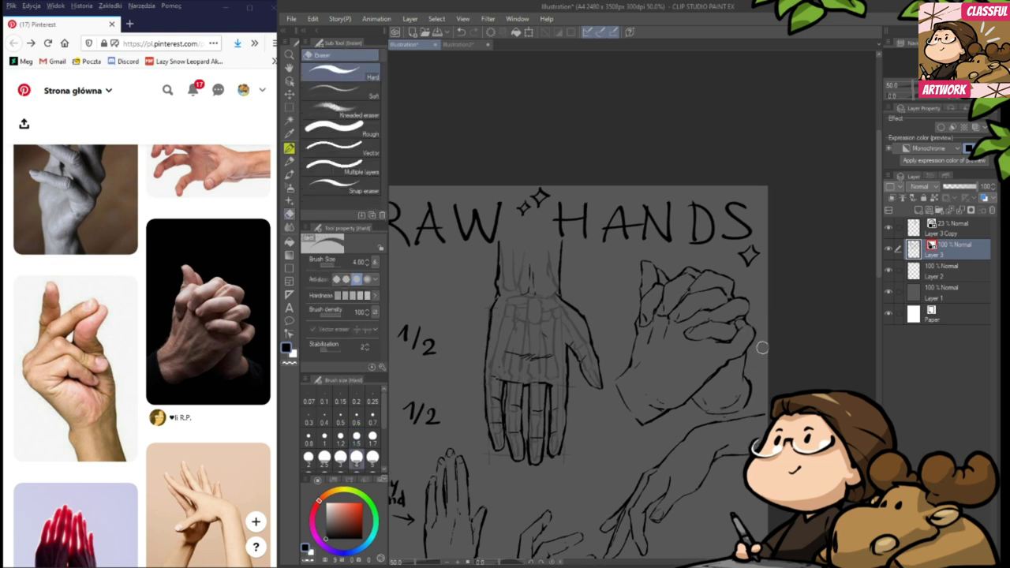
{"action": "key", "text": "p"}
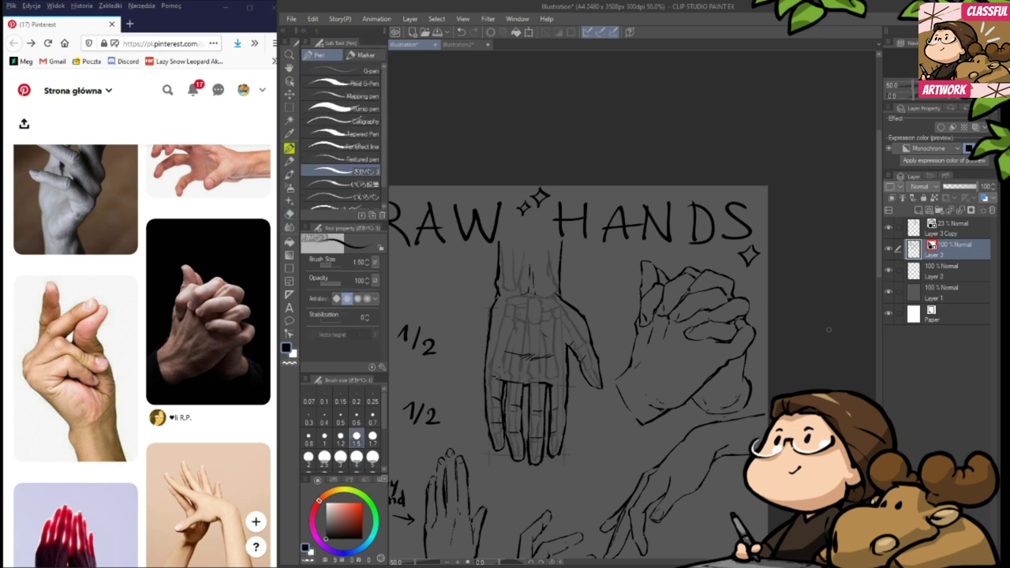
- On Layer 1, paint a flat pink skin base inside the clasped hands with Meg's perfect brush ver1 at size 10
{"action": "left_click", "coordinate": [939, 273]}
{"action": "left_click", "coordinate": [887, 271]}
{"action": "left_click", "coordinate": [887, 272]}
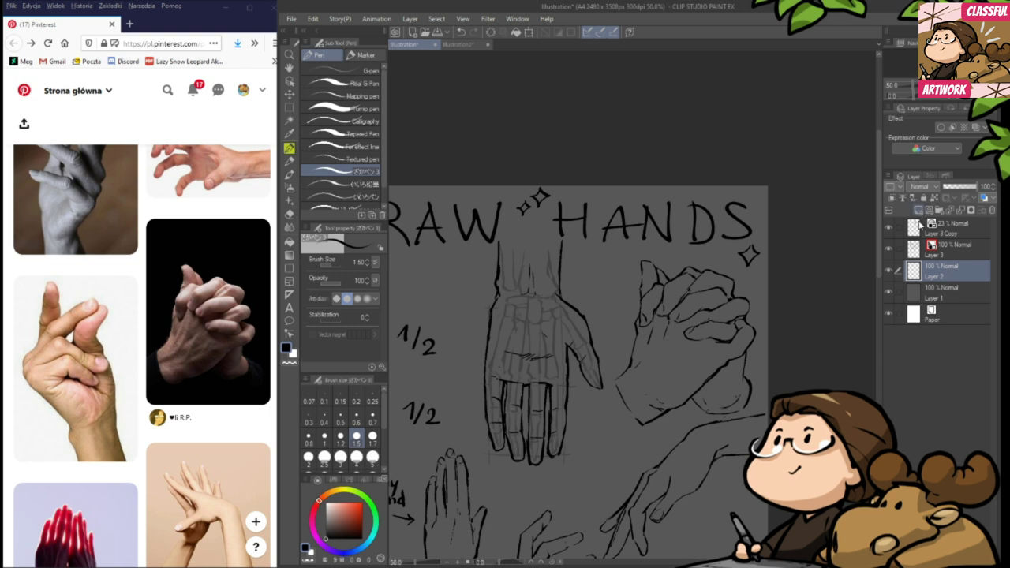
{"action": "left_click", "coordinate": [939, 292]}
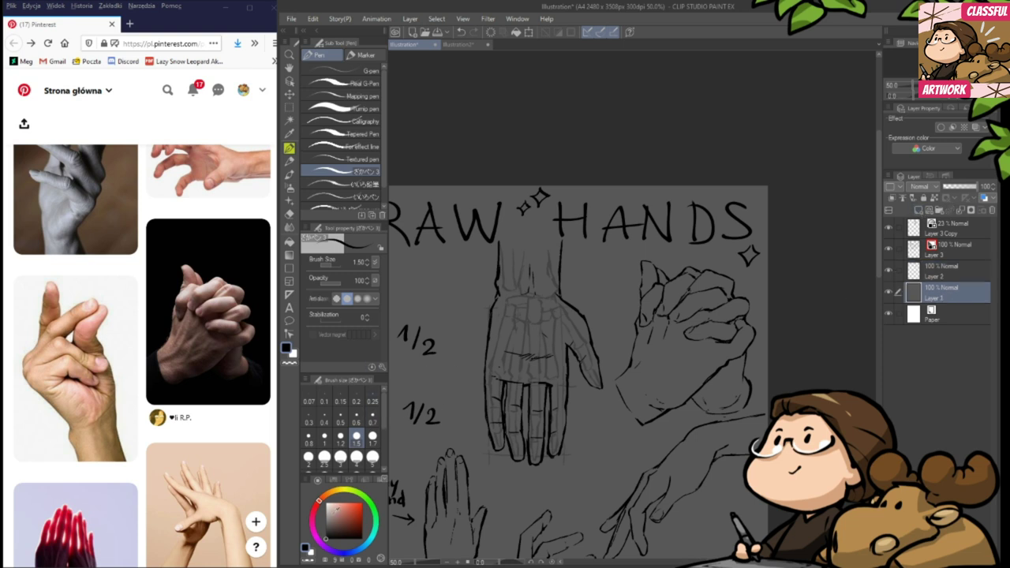
{"action": "left_click", "coordinate": [291, 162]}
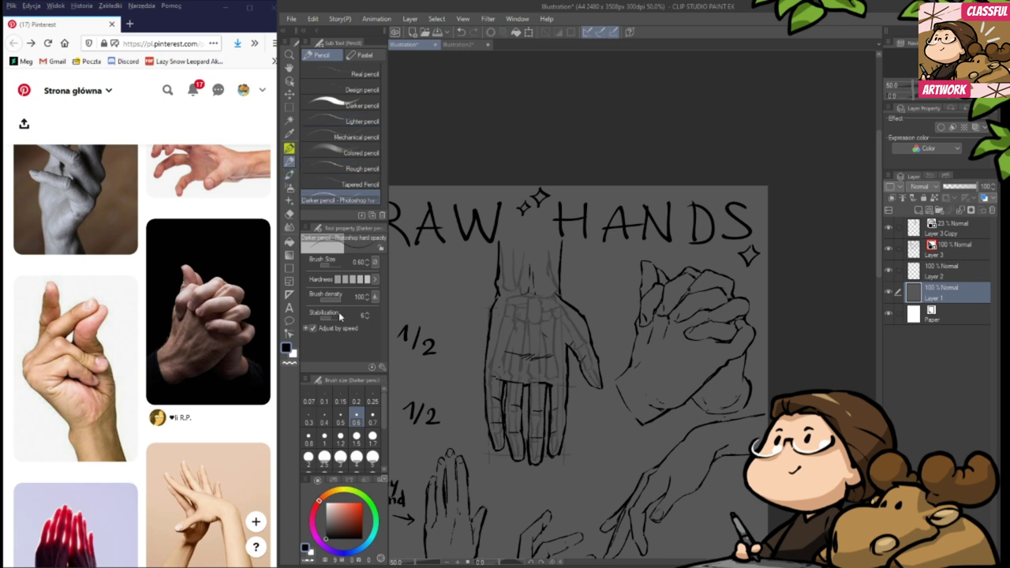
{"action": "left_click", "coordinate": [332, 492]}
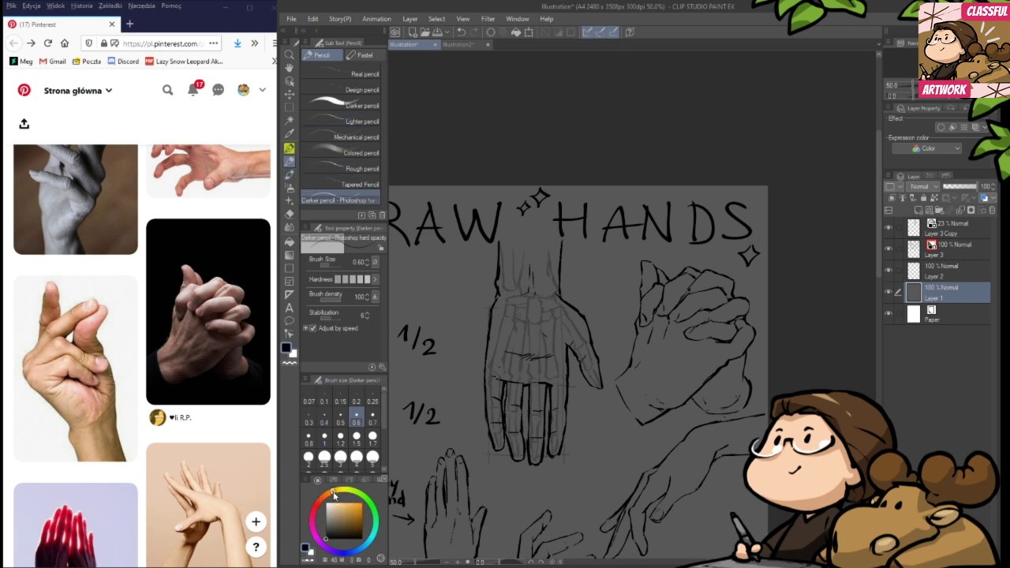
{"action": "left_click", "coordinate": [291, 175]}
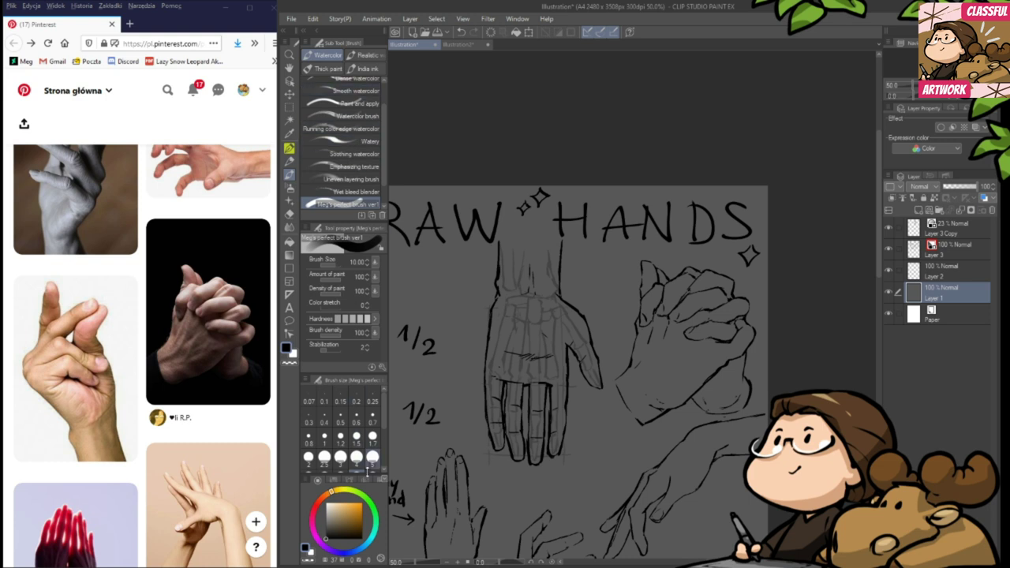
{"action": "left_click", "coordinate": [317, 502]}
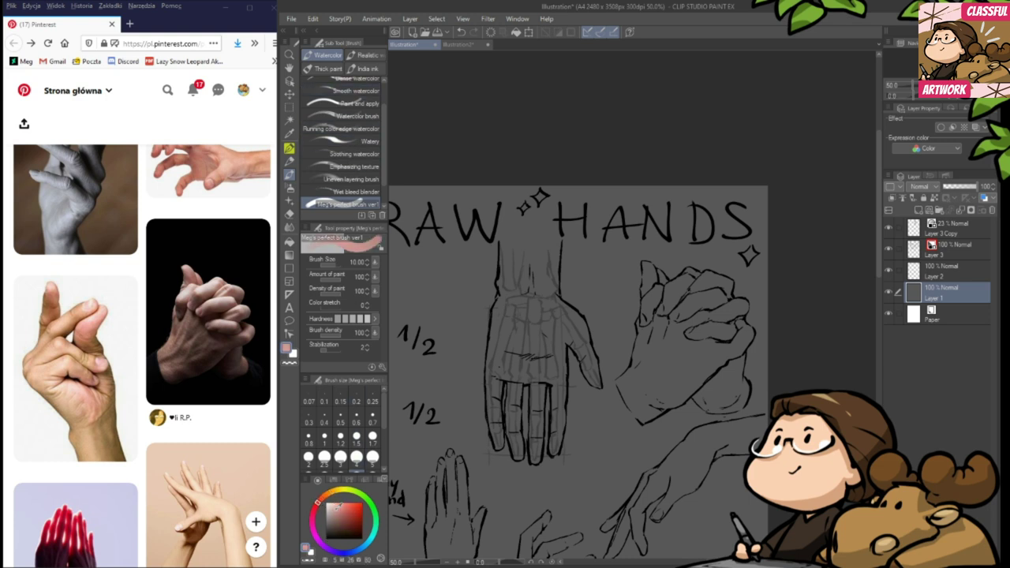
{"action": "mouse_move", "coordinate": [666, 340]}
{"action": "left_mouse_down"}
{"action": "mouse_move", "coordinate": [647, 395]}
{"action": "mouse_move", "coordinate": [655, 284]}
{"action": "mouse_move", "coordinate": [686, 304]}
{"action": "mouse_move", "coordinate": [714, 284]}
{"action": "mouse_move", "coordinate": [707, 368]}
{"action": "mouse_move", "coordinate": [741, 332]}
{"action": "mouse_move", "coordinate": [694, 308]}
{"action": "mouse_move", "coordinate": [671, 395]}
{"action": "mouse_move", "coordinate": [631, 406]}
{"action": "mouse_move", "coordinate": [710, 378]}
{"action": "mouse_move", "coordinate": [730, 390]}
{"action": "mouse_move", "coordinate": [733, 347]}
{"action": "left_mouse_up"}
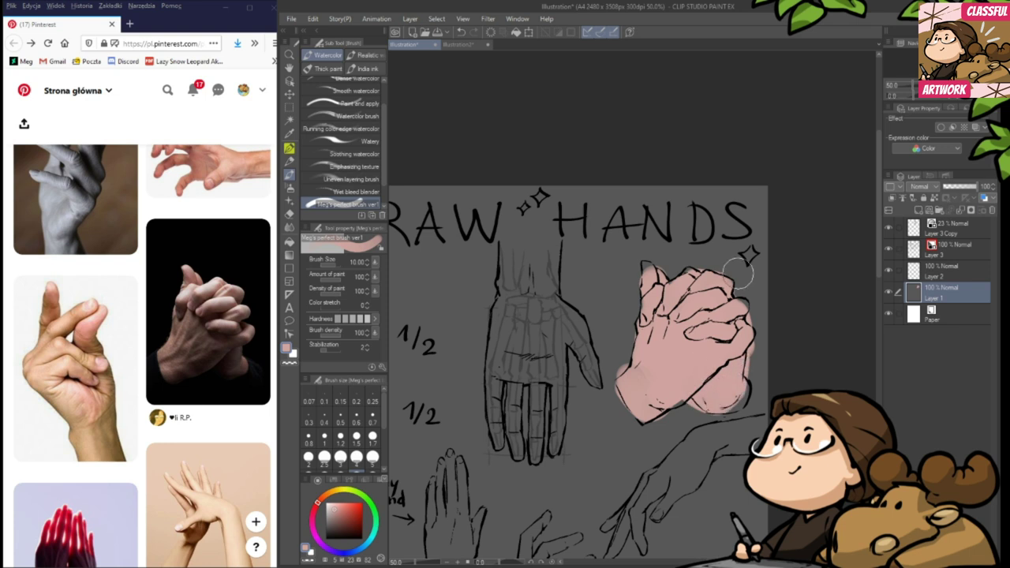
- Shade the backs, wrists and lower fingers of the clasped hands with orange-brown and muted red tones
{"action": "left_click", "coordinate": [201, 6]}
{"action": "left_click", "coordinate": [323, 499]}
{"action": "left_click_drag", "start_coordinate": [351, 514], "coordinate": [340, 514]}
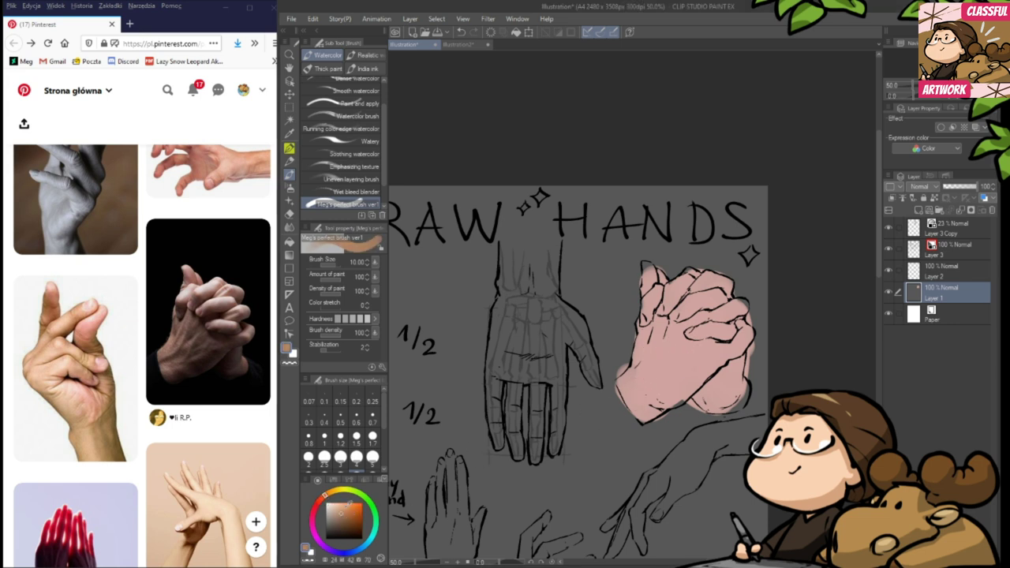
{"action": "left_click_drag", "start_coordinate": [662, 397], "coordinate": [682, 367]}
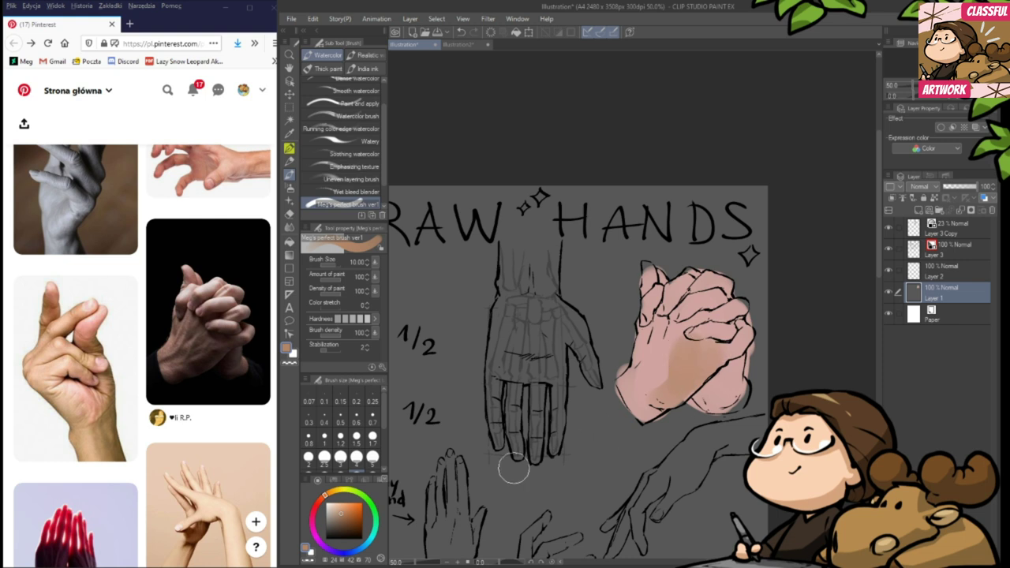
{"action": "left_click", "coordinate": [321, 499]}
{"action": "left_click", "coordinate": [344, 516]}
{"action": "mouse_move", "coordinate": [666, 339]}
{"action": "left_mouse_down"}
{"action": "mouse_move", "coordinate": [693, 372]}
{"action": "mouse_move", "coordinate": [681, 369]}
{"action": "mouse_move", "coordinate": [708, 352]}
{"action": "mouse_move", "coordinate": [666, 391]}
{"action": "mouse_move", "coordinate": [670, 336]}
{"action": "mouse_move", "coordinate": [667, 361]}
{"action": "mouse_move", "coordinate": [712, 320]}
{"action": "mouse_move", "coordinate": [684, 340]}
{"action": "mouse_move", "coordinate": [690, 308]}
{"action": "mouse_move", "coordinate": [664, 324]}
{"action": "mouse_move", "coordinate": [708, 355]}
{"action": "mouse_move", "coordinate": [720, 396]}
{"action": "mouse_move", "coordinate": [729, 393]}
{"action": "mouse_move", "coordinate": [701, 374]}
{"action": "left_mouse_up"}
{"action": "left_click_drag", "start_coordinate": [714, 332], "coordinate": [689, 363]}
{"action": "mouse_move", "coordinate": [636, 412]}
{"action": "left_mouse_down"}
{"action": "mouse_move", "coordinate": [619, 418]}
{"action": "mouse_move", "coordinate": [668, 392]}
{"action": "left_mouse_up"}
{"action": "mouse_move", "coordinate": [686, 336]}
{"action": "left_mouse_down"}
{"action": "mouse_move", "coordinate": [710, 314]}
{"action": "mouse_move", "coordinate": [725, 331]}
{"action": "left_mouse_up"}
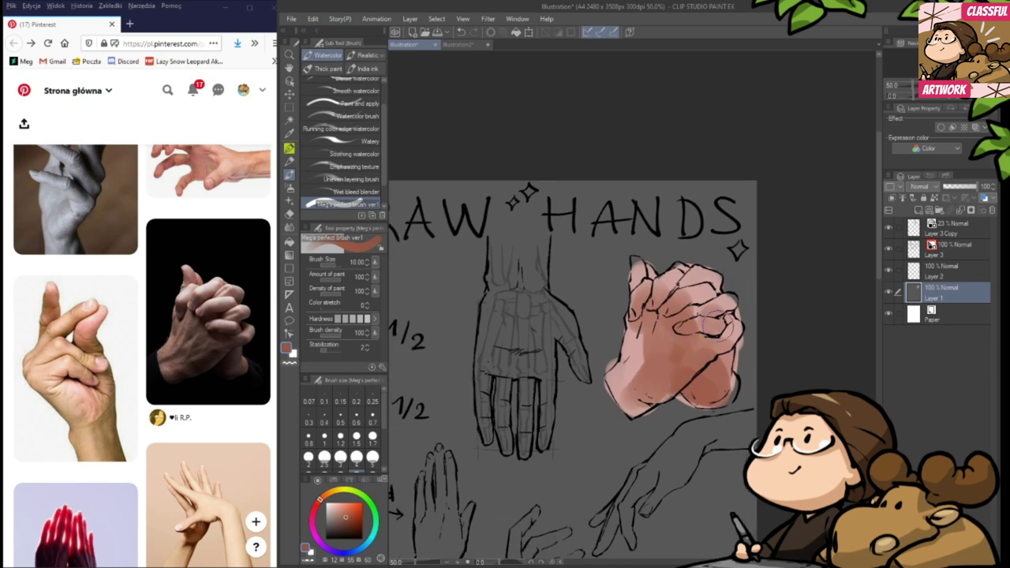
- Paint pale pink highlights on the thumb, fingers and knuckles of the clasped hands at brush size 1.5
{"action": "left_click", "coordinate": [333, 504]}
{"action": "left_click", "coordinate": [357, 436]}
{"action": "mouse_move", "coordinate": [636, 268]}
{"action": "left_mouse_down"}
{"action": "mouse_move", "coordinate": [635, 257]}
{"action": "mouse_move", "coordinate": [639, 293]}
{"action": "mouse_move", "coordinate": [674, 278]}
{"action": "mouse_move", "coordinate": [666, 283]}
{"action": "left_mouse_up"}
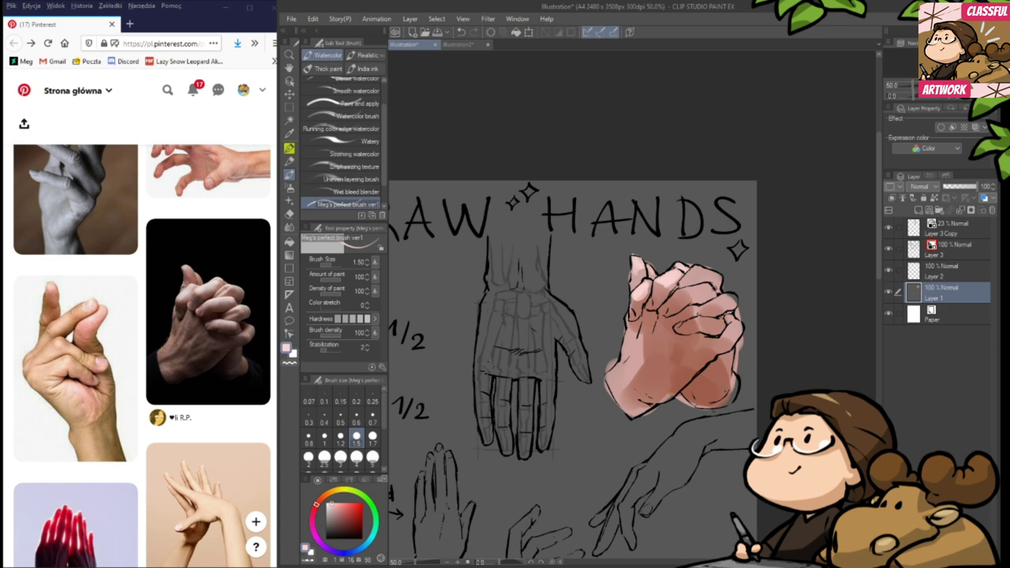
{"action": "mouse_move", "coordinate": [691, 274]}
{"action": "left_mouse_down"}
{"action": "mouse_move", "coordinate": [711, 272]}
{"action": "mouse_move", "coordinate": [680, 282]}
{"action": "mouse_move", "coordinate": [721, 272]}
{"action": "mouse_move", "coordinate": [698, 293]}
{"action": "mouse_move", "coordinate": [708, 290]}
{"action": "mouse_move", "coordinate": [674, 292]}
{"action": "left_mouse_up"}
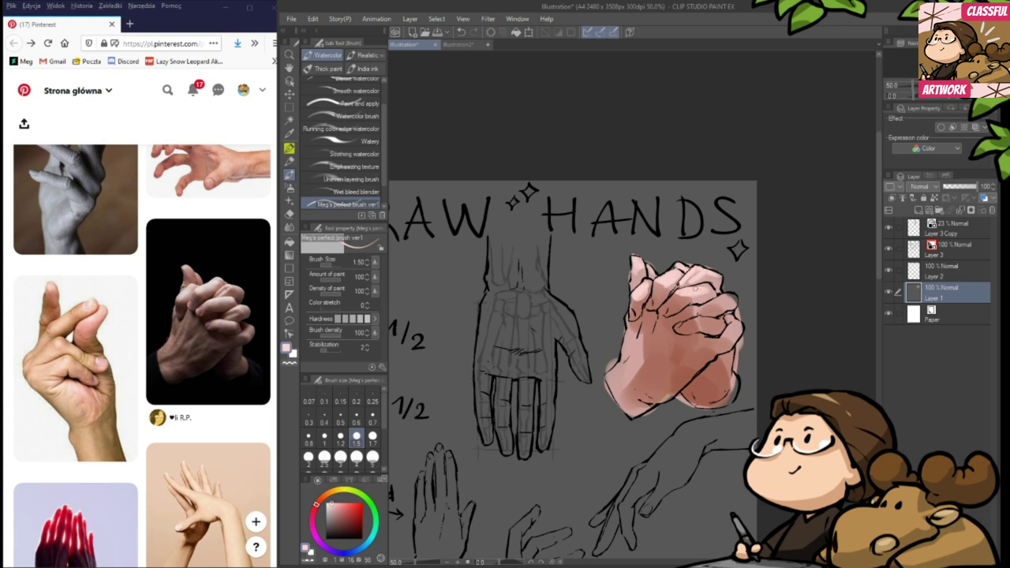
{"action": "mouse_move", "coordinate": [691, 295]}
{"action": "left_mouse_down"}
{"action": "mouse_move", "coordinate": [685, 302]}
{"action": "mouse_move", "coordinate": [733, 295]}
{"action": "mouse_move", "coordinate": [696, 321]}
{"action": "mouse_move", "coordinate": [718, 325]}
{"action": "left_mouse_up"}
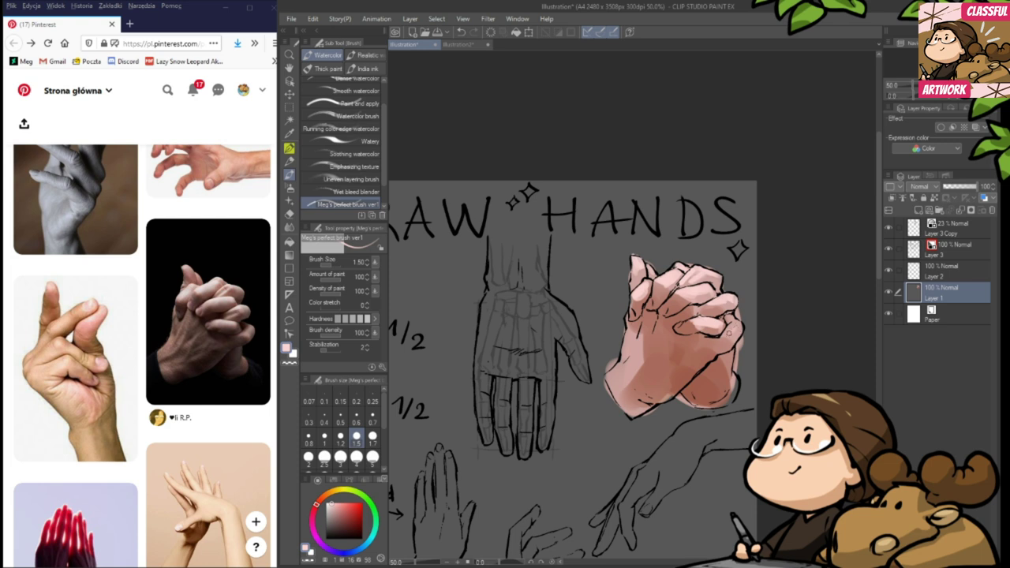
- Blend the outer finger, knuckle and thumb shading of the clasped hands using skin tones sampled from the painting
{"action": "left_click", "coordinate": [733, 328], "text": "alt"}
{"action": "left_click", "coordinate": [741, 327], "text": "alt"}
{"action": "left_click_drag", "start_coordinate": [733, 335], "coordinate": [727, 332]}
{"action": "left_click", "coordinate": [735, 319], "text": "alt"}
{"action": "left_click", "coordinate": [705, 313], "text": "alt"}
{"action": "left_click", "coordinate": [693, 278], "text": "alt"}
{"action": "left_click", "coordinate": [655, 257], "text": "alt"}
{"action": "left_click", "coordinate": [646, 288], "text": "alt"}
{"action": "left_click_drag", "start_coordinate": [645, 284], "coordinate": [640, 295]}
{"action": "left_click", "coordinate": [638, 303], "text": "alt"}
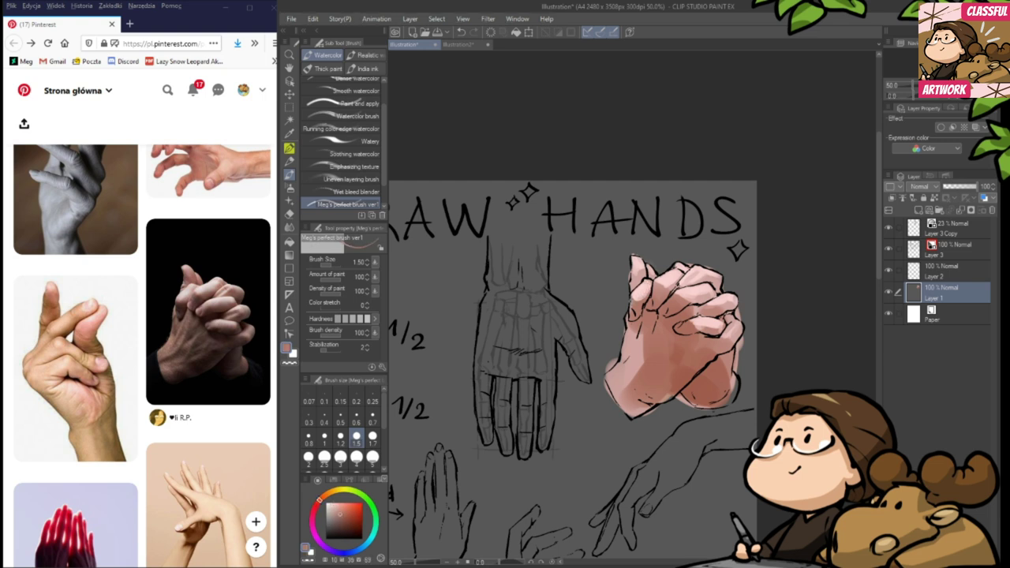
- Cover the pink spill outside the front hand's wrist outline with the background grey
{"action": "key", "text": "c"}
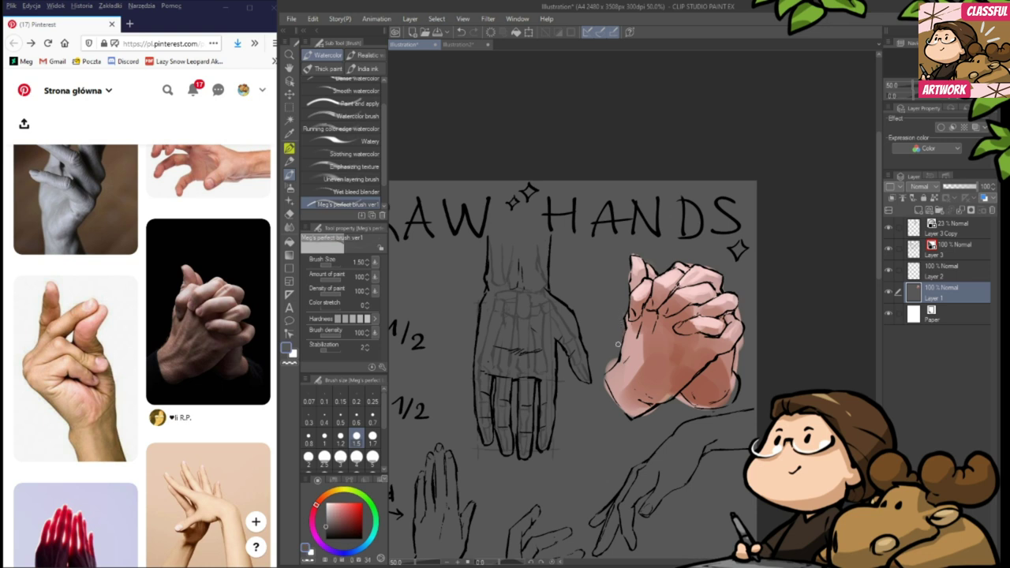
{"action": "left_click_drag", "start_coordinate": [601, 379], "coordinate": [616, 407]}
{"action": "key", "text": "c"}
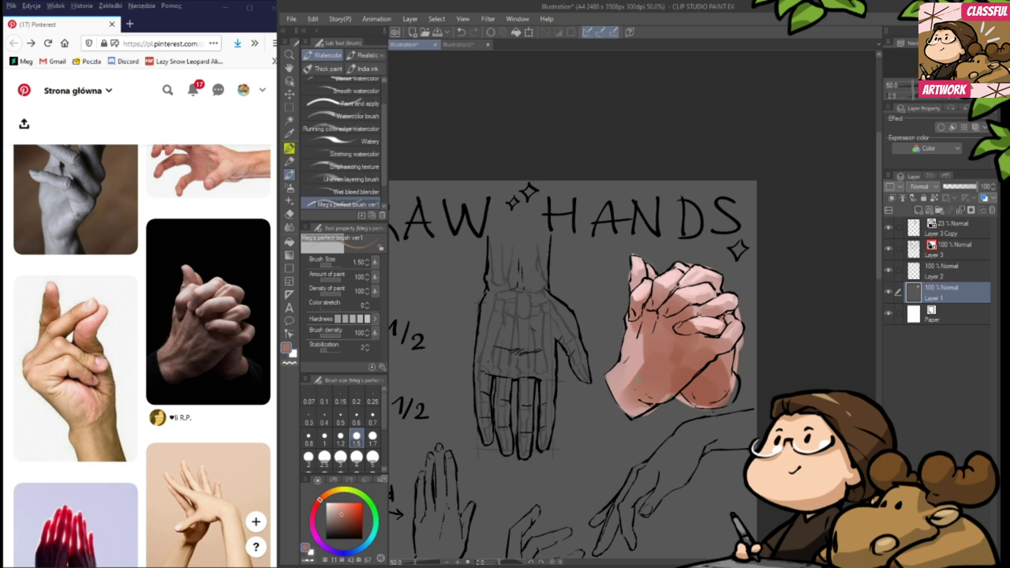
- Model the thumb base and wrist side of the front clasped hand with strokes of sampled light and mid skin tones
{"action": "mouse_move", "coordinate": [632, 373]}
{"action": "left_mouse_down"}
{"action": "mouse_move", "coordinate": [633, 341]}
{"action": "mouse_move", "coordinate": [646, 360]}
{"action": "mouse_move", "coordinate": [643, 341]}
{"action": "left_mouse_up"}
{"action": "left_click", "coordinate": [644, 354], "text": "alt"}
{"action": "left_click", "coordinate": [647, 356], "text": "alt"}
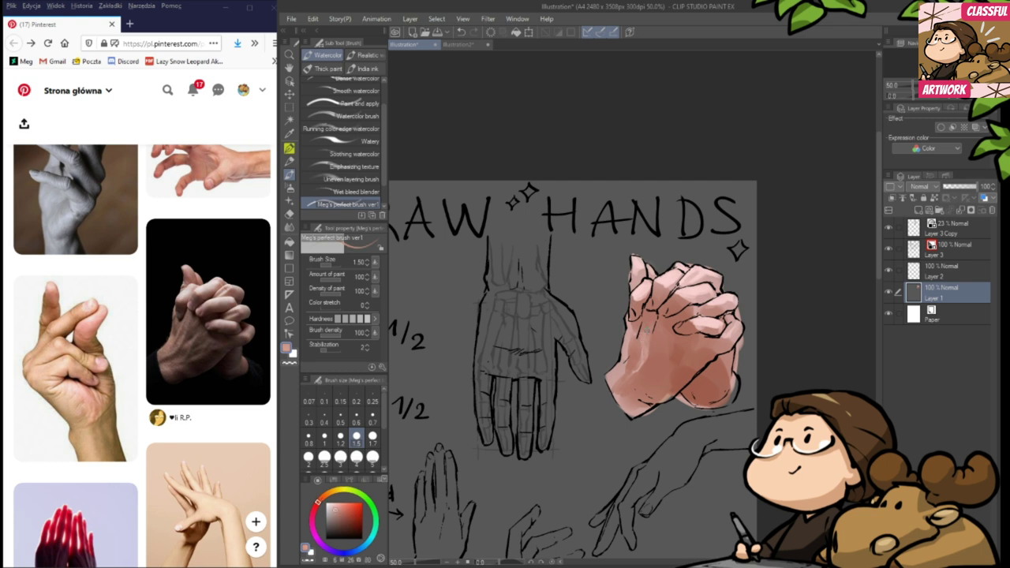
{"action": "left_click", "coordinate": [645, 336], "text": "alt"}
{"action": "left_click", "coordinate": [655, 314], "text": "alt"}
{"action": "left_click", "coordinate": [651, 331], "text": "alt"}
{"action": "left_click", "coordinate": [647, 351], "text": "alt"}
{"action": "left_click", "coordinate": [675, 353], "text": "alt"}
{"action": "left_click", "coordinate": [658, 358], "text": "alt"}
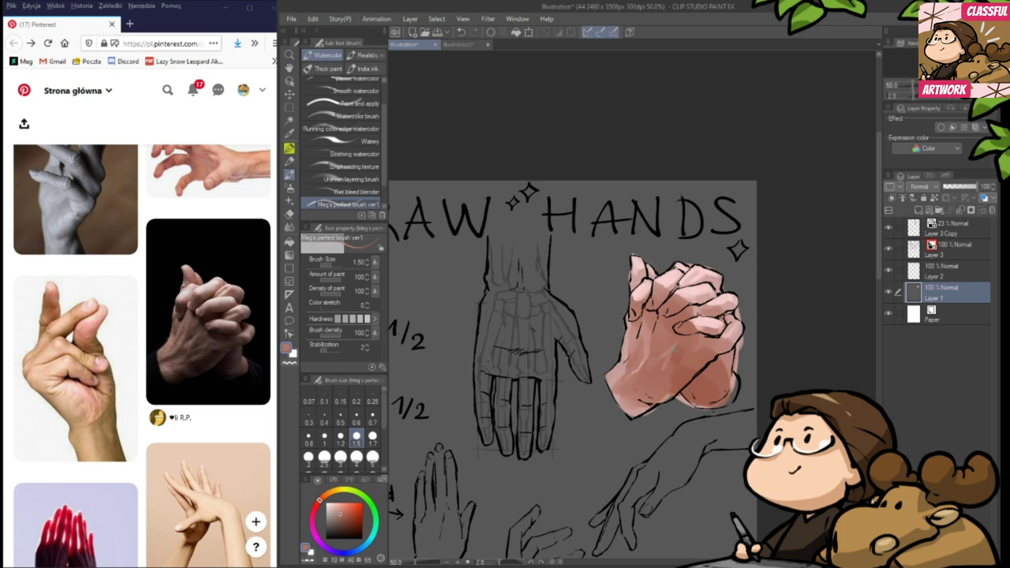
- Deepen the shadows on the back and lower edge of the front clasped hand with a darker red-brown
{"action": "left_click", "coordinate": [680, 352], "text": "alt"}
{"action": "left_click", "coordinate": [680, 345], "text": "alt"}
{"action": "left_click", "coordinate": [683, 331], "text": "alt"}
{"action": "left_click", "coordinate": [341, 525]}
{"action": "mouse_move", "coordinate": [667, 387]}
{"action": "left_mouse_down"}
{"action": "mouse_move", "coordinate": [658, 394]}
{"action": "mouse_move", "coordinate": [667, 388]}
{"action": "left_mouse_up"}
{"action": "left_click", "coordinate": [688, 366], "text": "alt"}
{"action": "left_click", "coordinate": [681, 369], "text": "alt"}
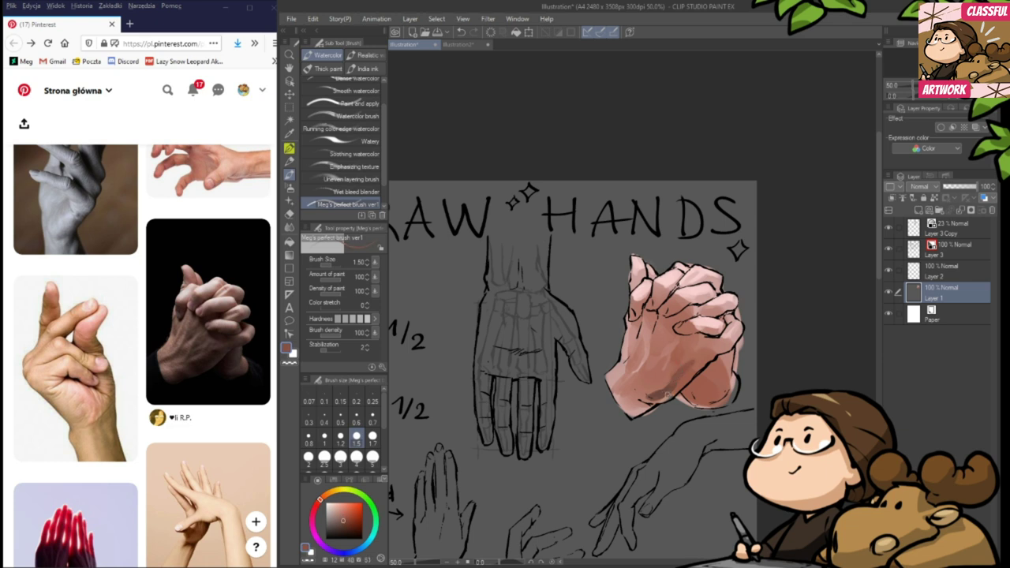
- Shade the front hand's wrist end and clean the gap between the two wrists with the background grey
{"action": "left_click_drag", "start_coordinate": [649, 400], "coordinate": [619, 405]}
{"action": "left_click", "coordinate": [634, 389], "text": "alt"}
{"action": "left_click", "coordinate": [681, 353], "text": "alt"}
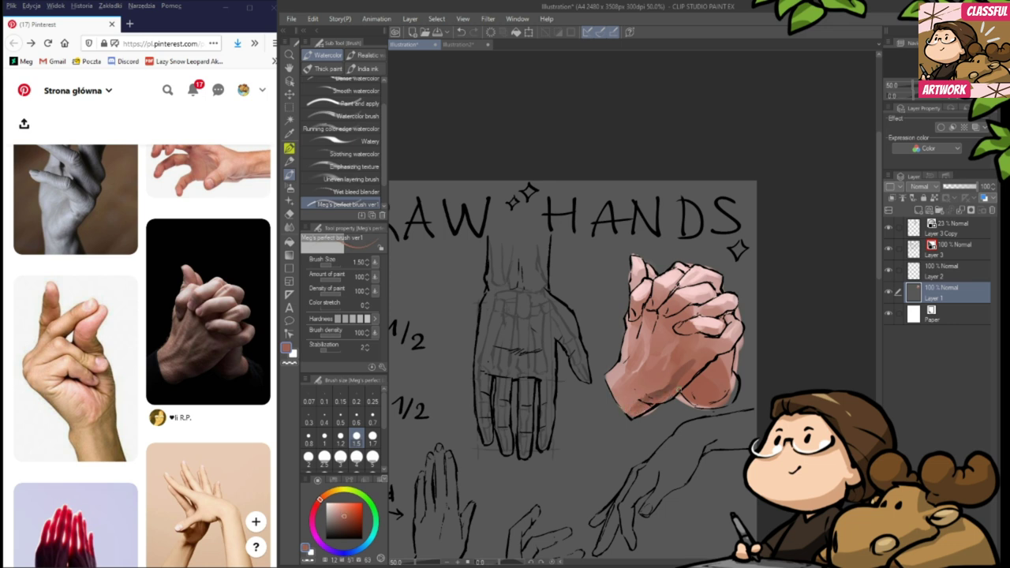
{"action": "left_click", "coordinate": [661, 407], "text": "alt"}
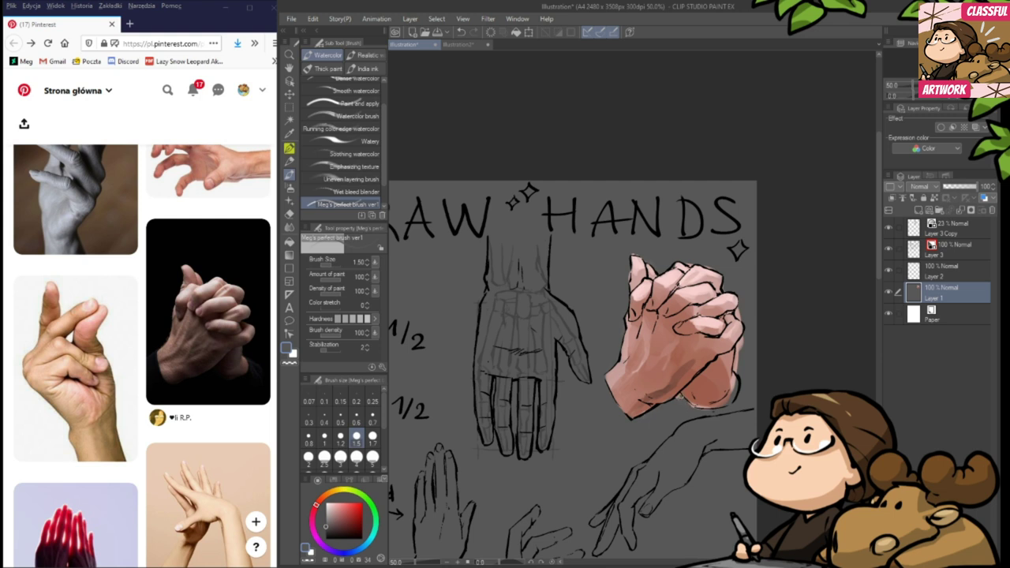
{"action": "left_click", "coordinate": [678, 384], "text": "alt"}
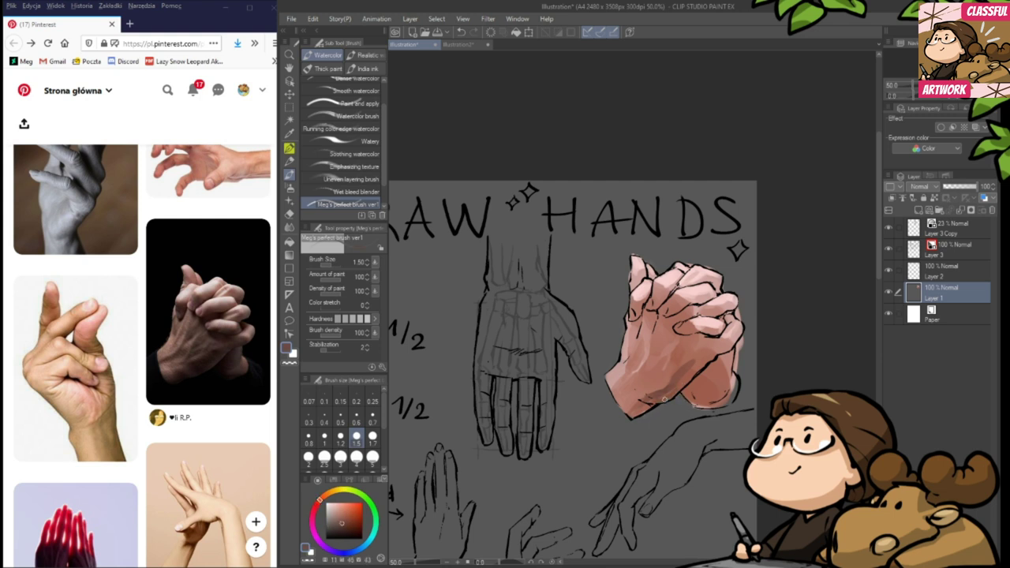
- Paint dark sampled shadow tones on the rear hand's heel where it meets the front hand
{"action": "left_click", "coordinate": [678, 382], "text": "alt"}
{"action": "left_click", "coordinate": [685, 370], "text": "alt"}
{"action": "left_click", "coordinate": [668, 392], "text": "alt"}
{"action": "mouse_move", "coordinate": [693, 391]}
{"action": "left_mouse_down"}
{"action": "mouse_move", "coordinate": [692, 399]}
{"action": "mouse_move", "coordinate": [689, 387]}
{"action": "mouse_move", "coordinate": [705, 378]}
{"action": "left_mouse_up"}
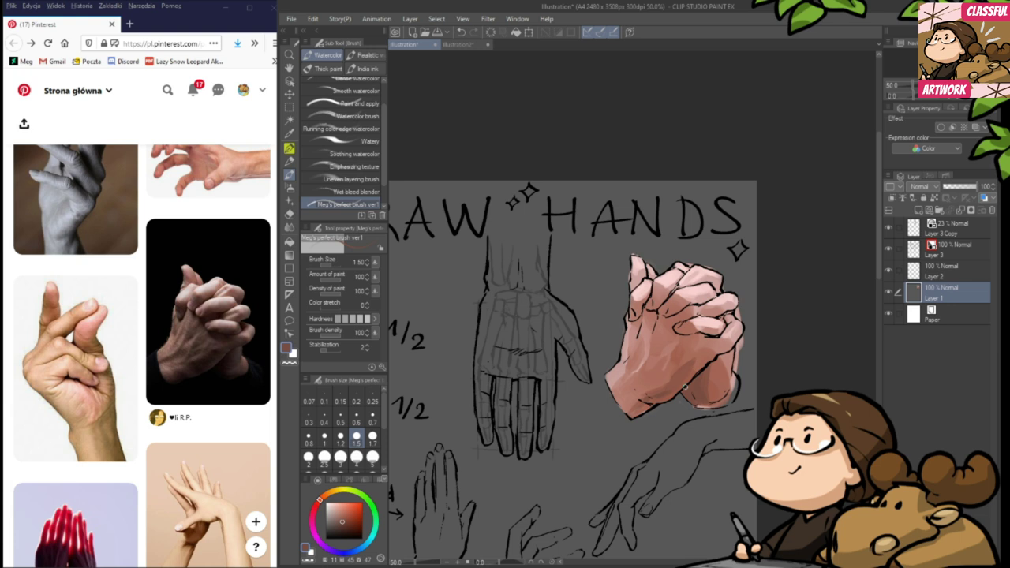
- Clean the colour spill around the clasped hands' outline with background grey at brush size 4, then resample a skin tone
{"action": "left_click", "coordinate": [356, 456]}
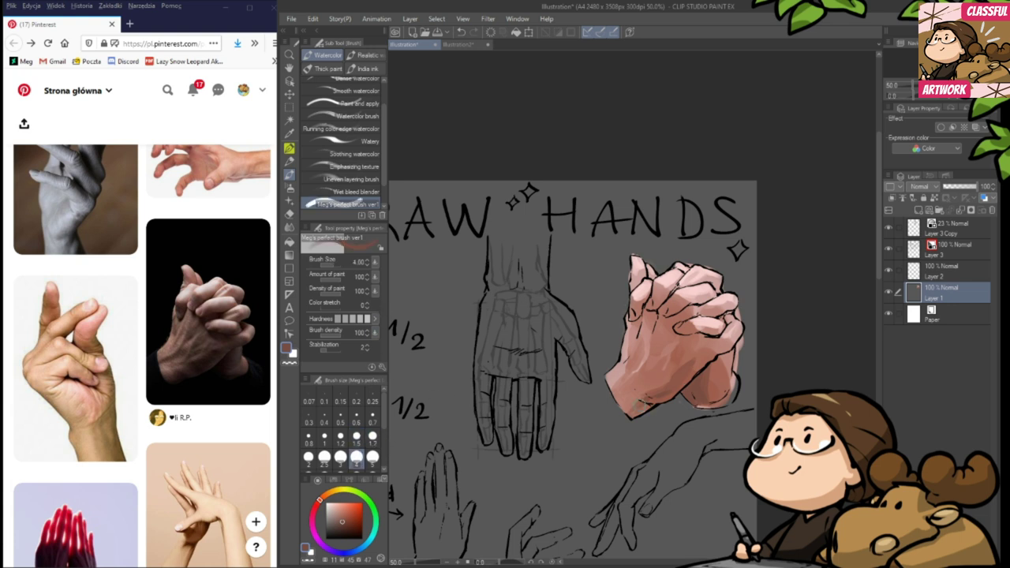
{"action": "left_click", "coordinate": [680, 407], "text": "alt"}
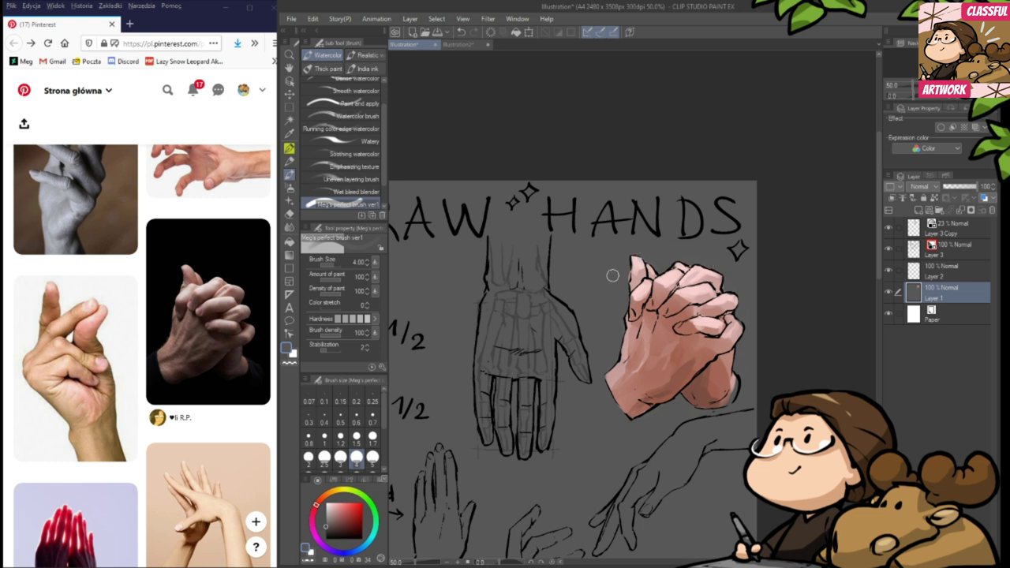
{"action": "left_click", "coordinate": [730, 359], "text": "alt"}
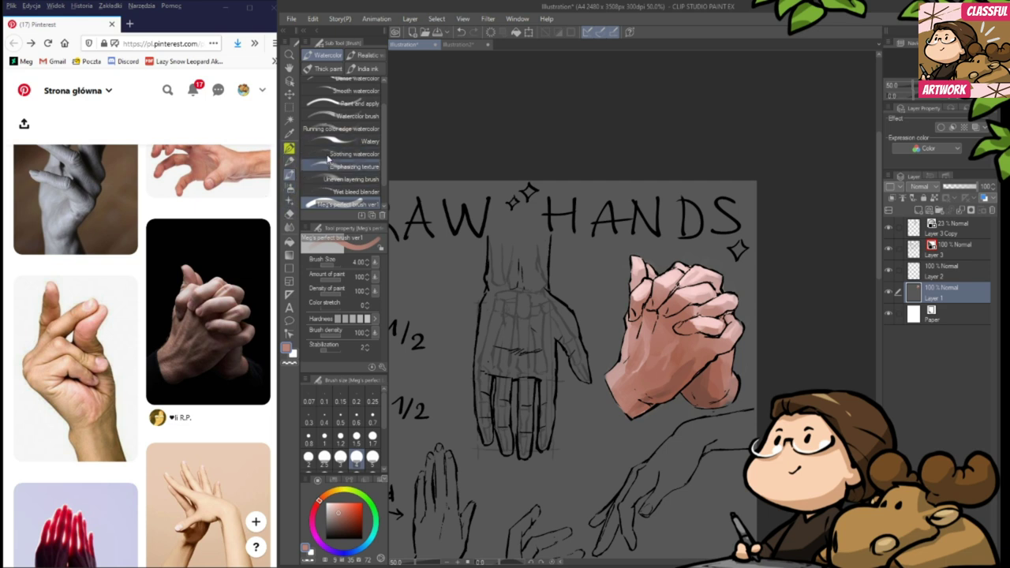
- Define the light and shadow on the lower interlocked fingers with the Darker pencil at size 1.5 in sampled skin tones
{"action": "left_click", "coordinate": [289, 161]}
{"action": "left_click", "coordinate": [355, 434]}
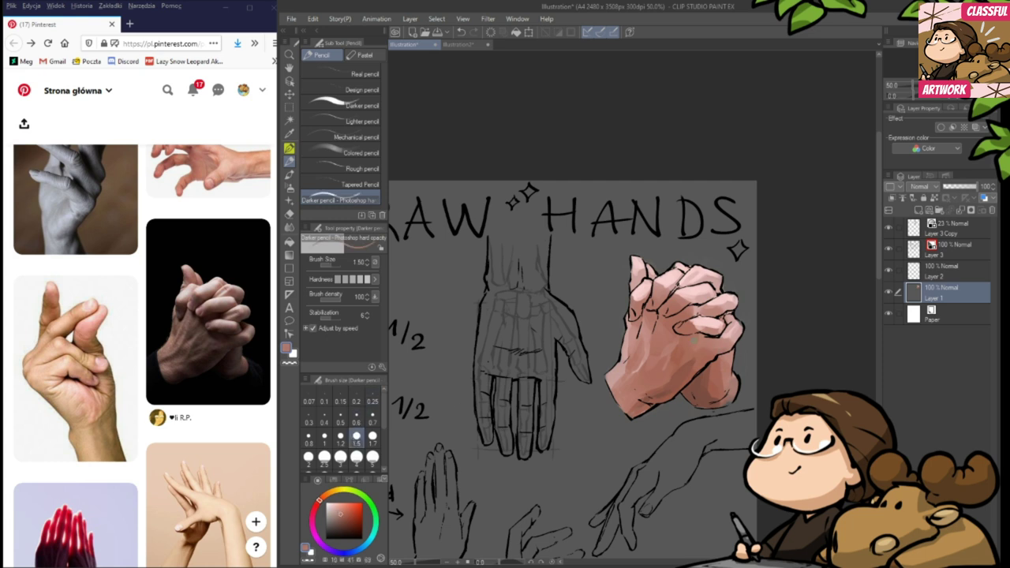
{"action": "left_click", "coordinate": [693, 319], "text": "alt"}
{"action": "mouse_move", "coordinate": [690, 319]}
{"action": "left_mouse_down"}
{"action": "mouse_move", "coordinate": [717, 329]}
{"action": "mouse_move", "coordinate": [702, 326]}
{"action": "left_mouse_up"}
{"action": "left_click", "coordinate": [701, 326], "text": "alt"}
{"action": "left_click", "coordinate": [699, 318], "text": "alt"}
{"action": "left_click", "coordinate": [704, 324], "text": "alt"}
{"action": "left_click", "coordinate": [714, 323], "text": "alt"}
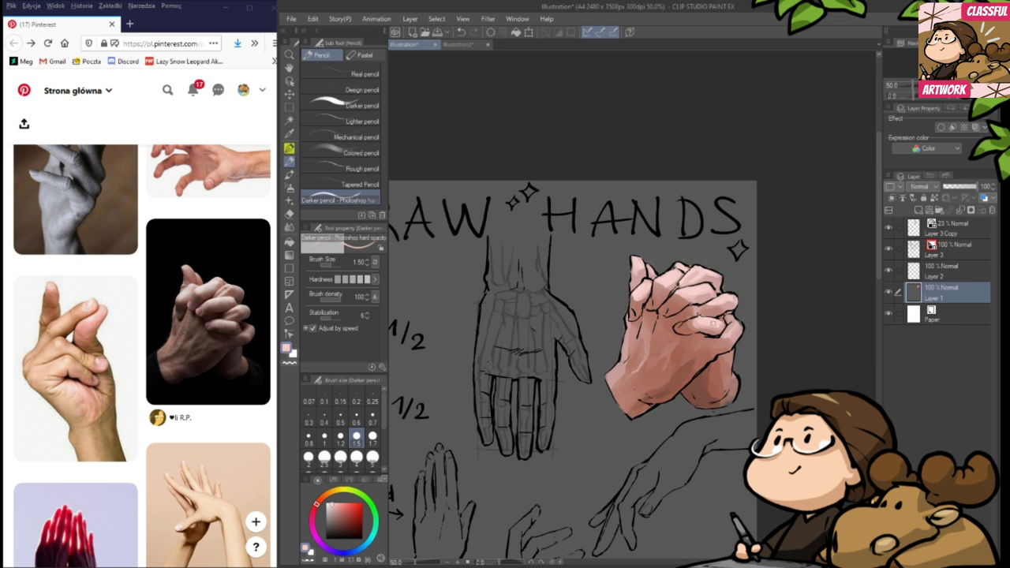
{"action": "left_click", "coordinate": [693, 313], "text": "alt"}
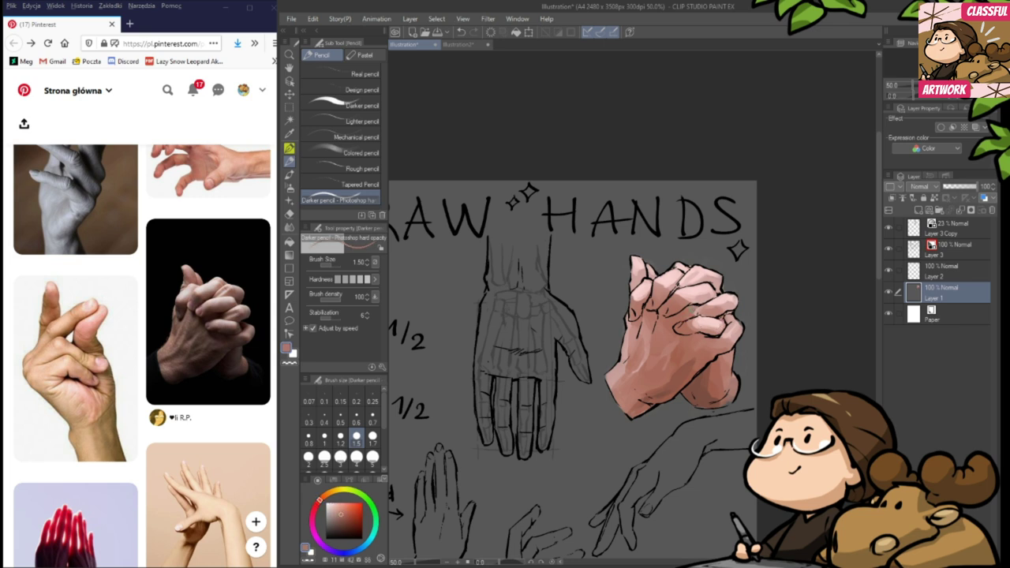
- Refine the shading of the upper interlocked fingers and outer knuckles with sampled pink and red pencil tones
{"action": "left_click_drag", "start_coordinate": [676, 294], "coordinate": [700, 300]}
{"action": "left_click", "coordinate": [701, 299], "text": "alt"}
{"action": "left_click", "coordinate": [687, 299], "text": "alt"}
{"action": "left_click_drag", "start_coordinate": [667, 288], "coordinate": [675, 286]}
{"action": "left_click", "coordinate": [703, 279], "text": "alt"}
{"action": "left_click", "coordinate": [722, 342], "text": "alt"}
{"action": "left_click", "coordinate": [742, 328], "text": "alt"}
{"action": "left_click", "coordinate": [739, 321], "text": "alt"}
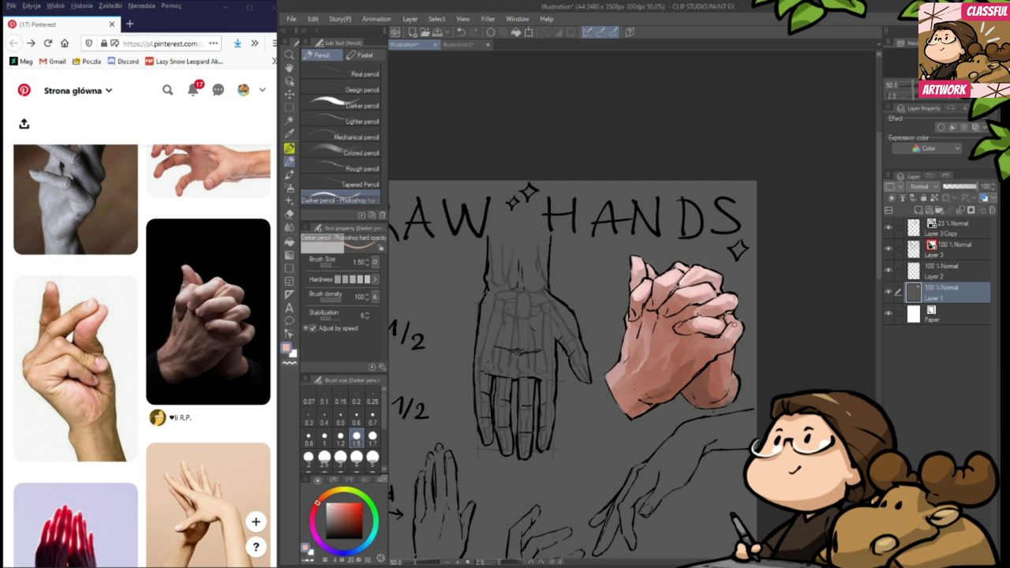
- Blend the skin shading on the clasped hands' fingers and rear wrist with tones sampled from the painting
{"action": "left_click", "coordinate": [747, 318], "text": "alt"}
{"action": "left_click", "coordinate": [730, 284], "text": "alt"}
{"action": "left_click", "coordinate": [737, 299], "text": "alt"}
{"action": "left_click", "coordinate": [710, 304], "text": "alt"}
{"action": "left_click", "coordinate": [691, 265], "text": "alt"}
{"action": "left_click", "coordinate": [735, 356], "text": "alt"}
{"action": "left_click", "coordinate": [726, 384], "text": "alt"}
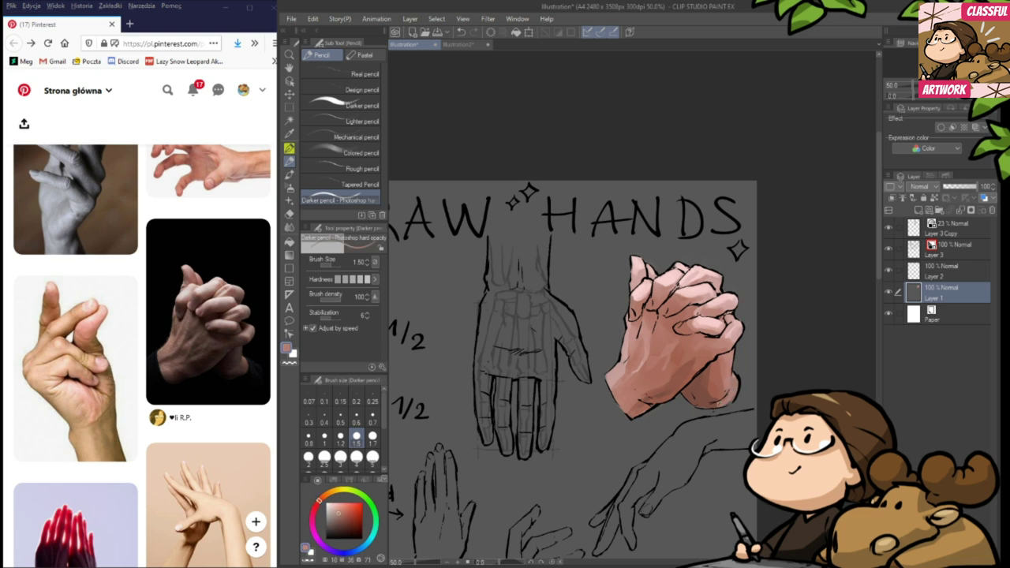
- Deepen the rear hand's wrist and lower palm edge with darker reddish skin tones sampled from the painting
{"action": "key", "text": "alt"}
{"action": "left_click", "coordinate": [716, 391], "text": "alt"}
{"action": "left_click", "coordinate": [711, 370], "text": "alt"}
{"action": "left_click", "coordinate": [709, 369], "text": "alt"}
{"action": "left_click", "coordinate": [732, 393], "text": "alt"}
{"action": "left_click", "coordinate": [737, 377], "text": "alt"}
{"action": "left_click", "coordinate": [695, 359], "text": "alt"}
{"action": "left_click_drag", "start_coordinate": [732, 363], "coordinate": [726, 377]}
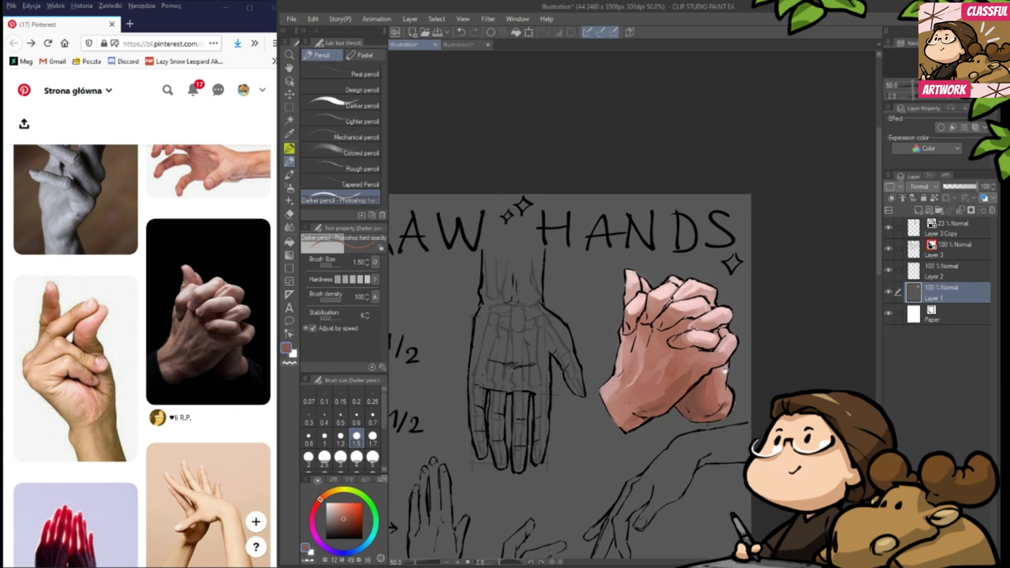
- Paint pale pink highlights on the clasped hands' thumb and sample a darker tone for the back of the front hand
{"action": "left_click", "coordinate": [636, 277], "text": "alt"}
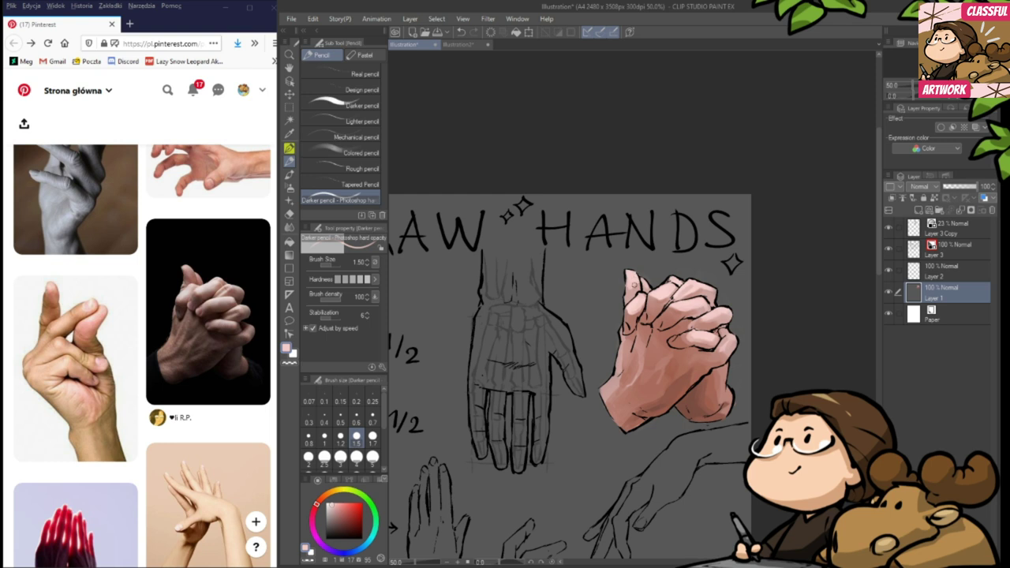
{"action": "left_click", "coordinate": [633, 285], "text": "alt"}
{"action": "mouse_move", "coordinate": [664, 335]}
{"action": "left_mouse_down"}
{"action": "mouse_move", "coordinate": [666, 323]}
{"action": "mouse_move", "coordinate": [692, 341]}
{"action": "left_mouse_up"}
{"action": "left_click", "coordinate": [682, 356], "text": "alt"}
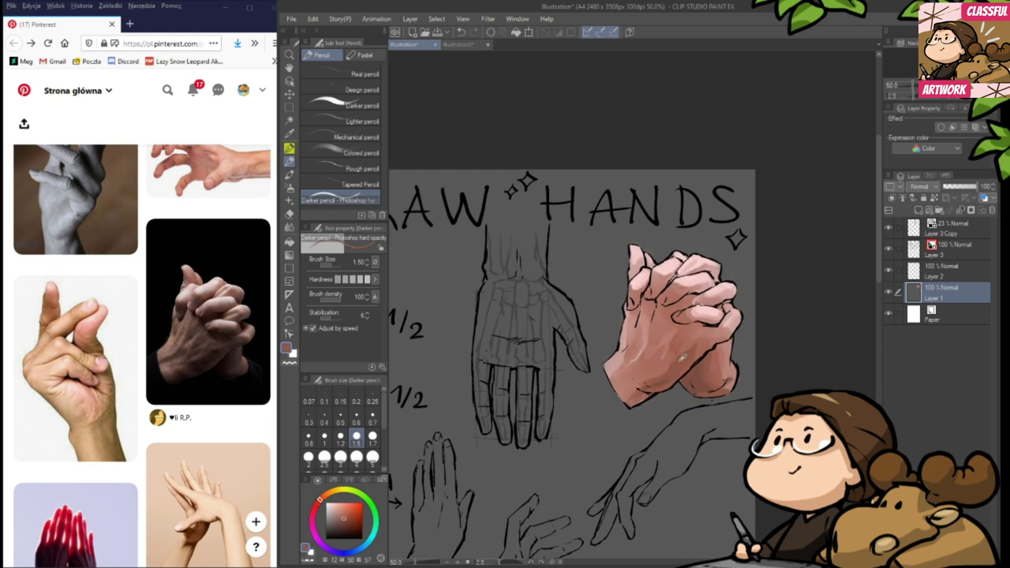
{"action": "key", "text": "alt"}
- Brighten the upper fingers and knuckles of the clasped hands with light pink tones sampled from the painting
{"action": "left_click", "coordinate": [662, 281], "text": "alt"}
{"action": "left_click", "coordinate": [675, 273], "text": "alt"}
{"action": "left_click", "coordinate": [698, 254], "text": "alt"}
{"action": "left_click_drag", "start_coordinate": [696, 254], "coordinate": [684, 266]}
{"action": "left_click_drag", "start_coordinate": [683, 340], "coordinate": [678, 349]}
{"action": "left_click_drag", "start_coordinate": [687, 386], "coordinate": [696, 374]}
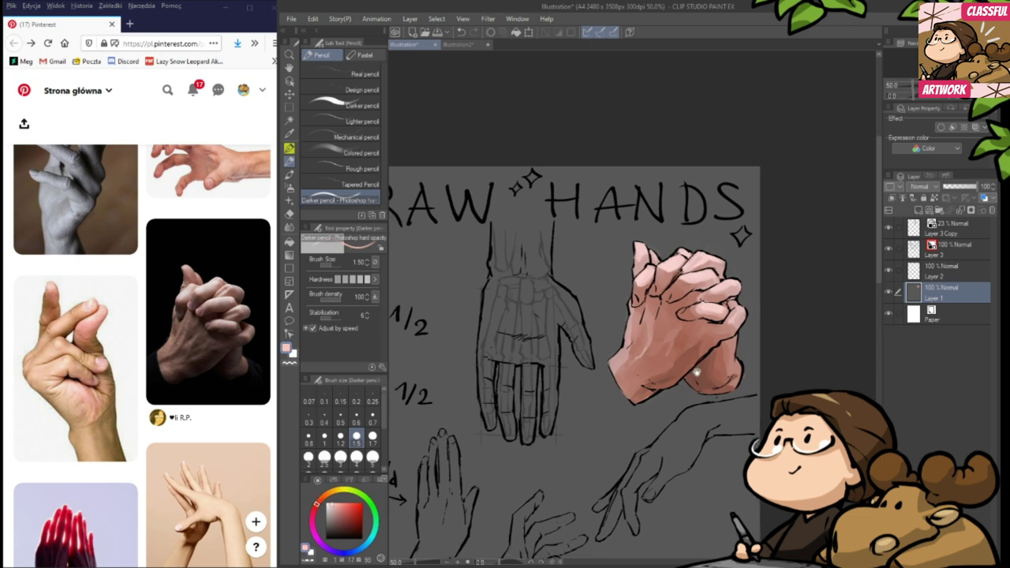
{"action": "left_click_drag", "start_coordinate": [675, 410], "coordinate": [682, 405]}
{"action": "left_click_drag", "start_coordinate": [596, 456], "coordinate": [609, 454]}
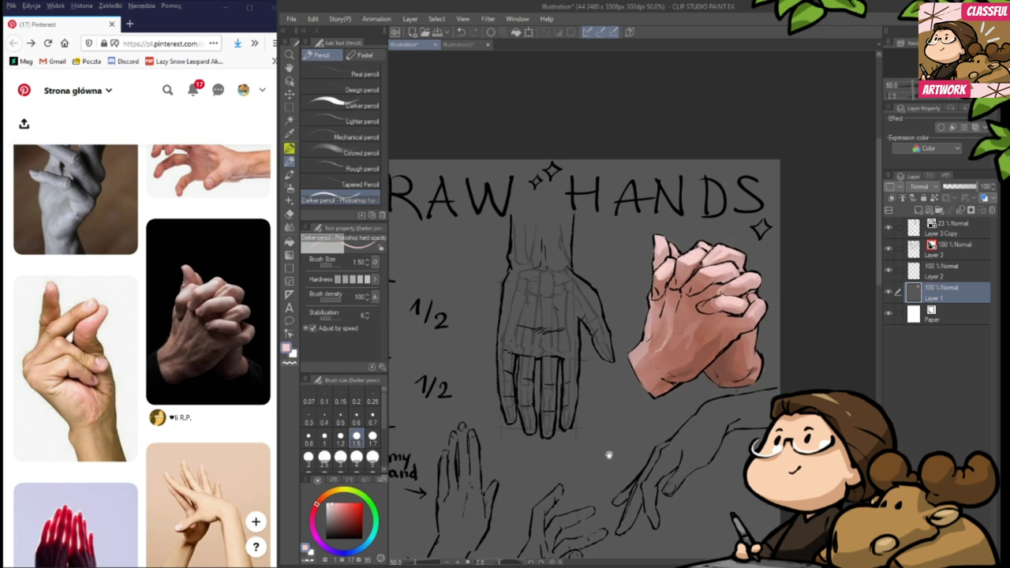
- Touch up the base of the thumb on the clasped hands with sampled light and dark tones
{"action": "left_click", "coordinate": [666, 260], "text": "alt"}
{"action": "left_click_drag", "start_coordinate": [652, 295], "coordinate": [651, 308]}
{"action": "left_click", "coordinate": [650, 299], "text": "alt"}
{"action": "left_click", "coordinate": [642, 304], "text": "alt"}
- Make Layer 3 active, switch to the pen and set the drawing colour to black for a new line sketch
{"action": "mouse_move", "coordinate": [629, 444]}
{"action": "left_mouse_down"}
{"action": "mouse_move", "coordinate": [721, 349]}
{"action": "mouse_move", "coordinate": [713, 335]}
{"action": "left_mouse_up"}
{"action": "mouse_move", "coordinate": [678, 426]}
{"action": "left_mouse_down"}
{"action": "mouse_move", "coordinate": [684, 409]}
{"action": "mouse_move", "coordinate": [755, 376]}
{"action": "mouse_move", "coordinate": [635, 340]}
{"action": "mouse_move", "coordinate": [599, 448]}
{"action": "left_mouse_up"}
{"action": "scroll", "coordinate": [685, 410], "scroll_direction": "down", "scroll_amount": 3}
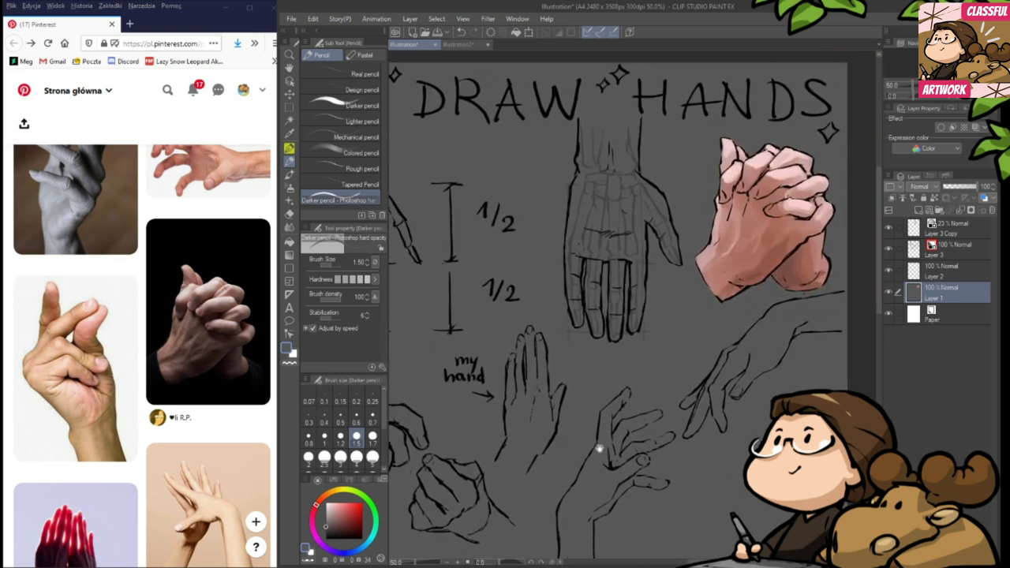
{"action": "scroll", "coordinate": [692, 406], "scroll_direction": "up", "scroll_amount": 2}
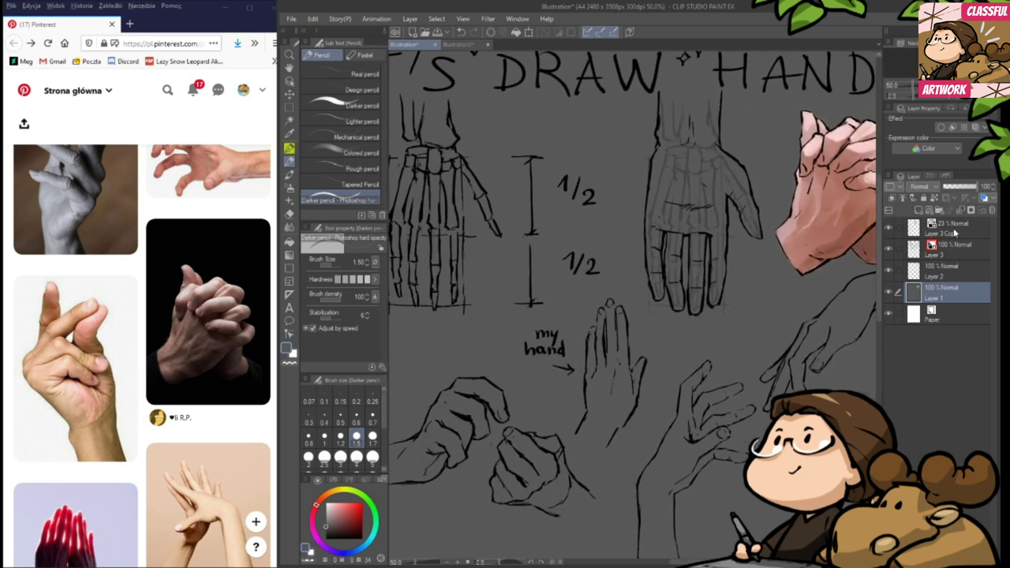
{"action": "left_click", "coordinate": [955, 233]}
{"action": "left_click", "coordinate": [919, 251]}
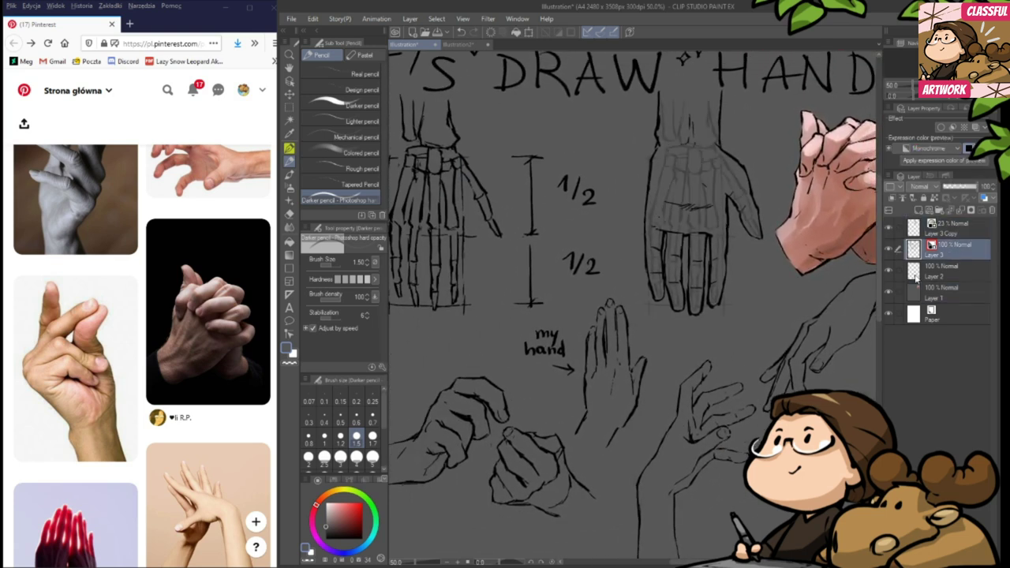
{"action": "key", "text": "p"}
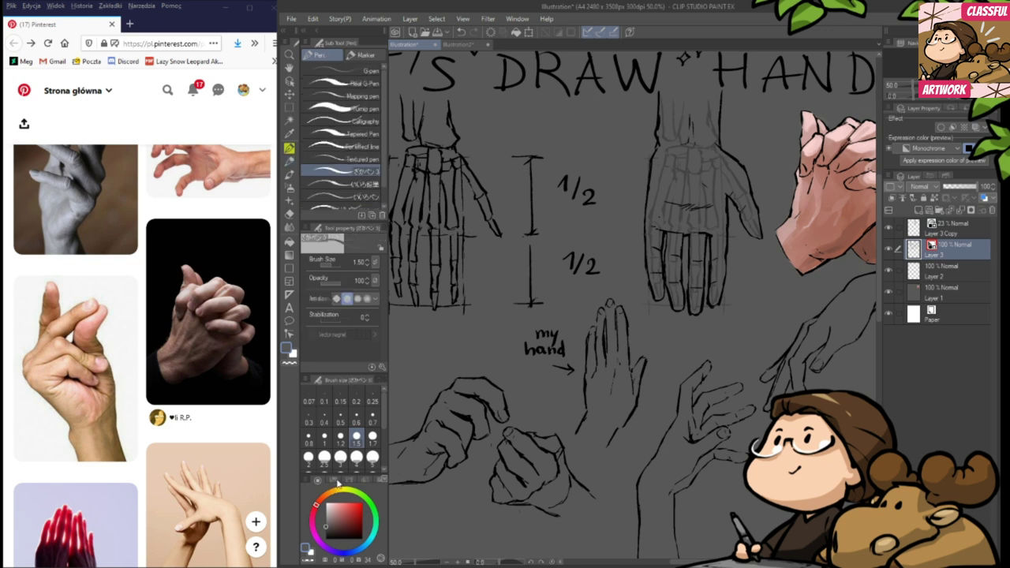
{"action": "left_click_drag", "start_coordinate": [466, 333], "coordinate": [503, 345]}
{"action": "key", "text": "ctrl+z"}
{"action": "left_click_drag", "start_coordinate": [343, 519], "coordinate": [314, 563]}
{"action": "left_click_drag", "start_coordinate": [678, 420], "coordinate": [651, 403]}
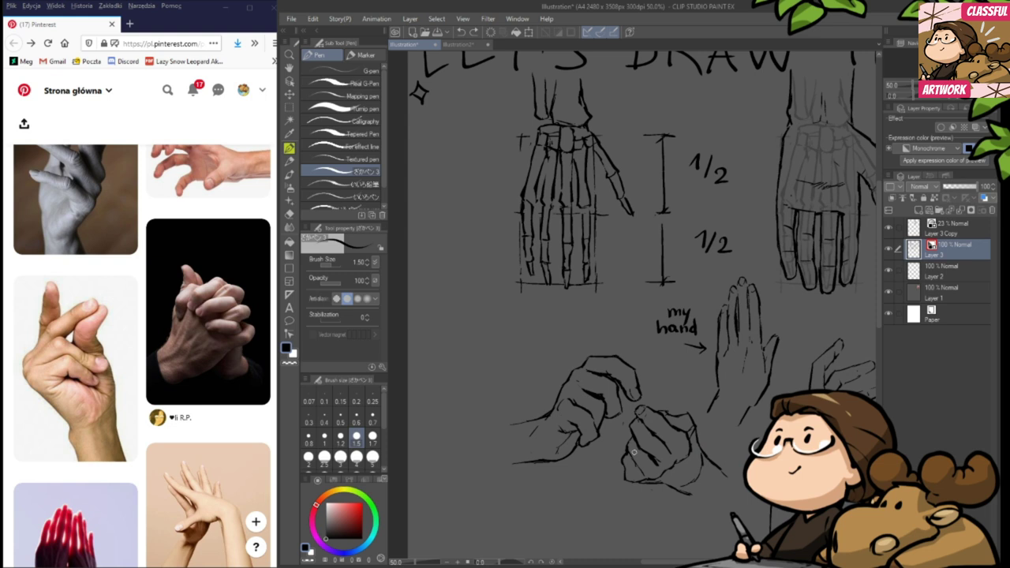
- Find the finger-snapping hand photo on Pinterest and start sketching its raised index finger in the empty area below the skeleton hand
{"action": "left_click", "coordinate": [168, 101]}
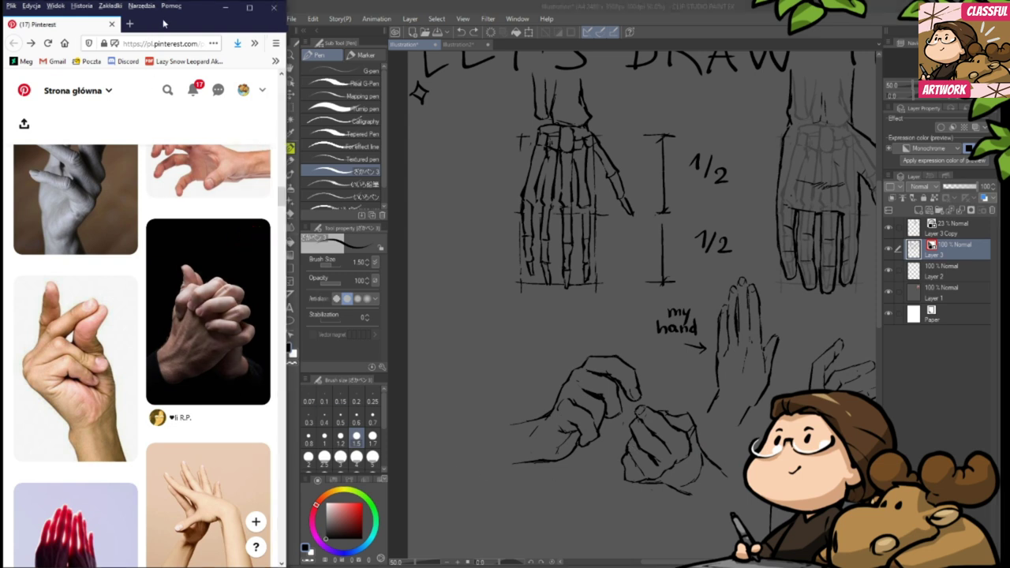
{"action": "scroll", "coordinate": [229, 308], "scroll_direction": "up", "scroll_amount": 2}
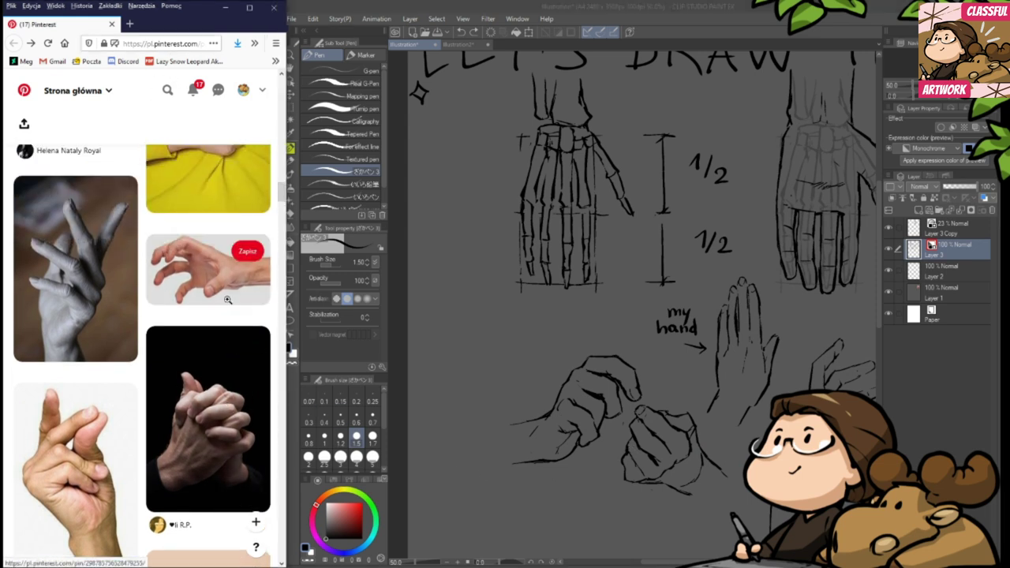
{"action": "scroll", "coordinate": [233, 323], "scroll_direction": "down", "scroll_amount": 1}
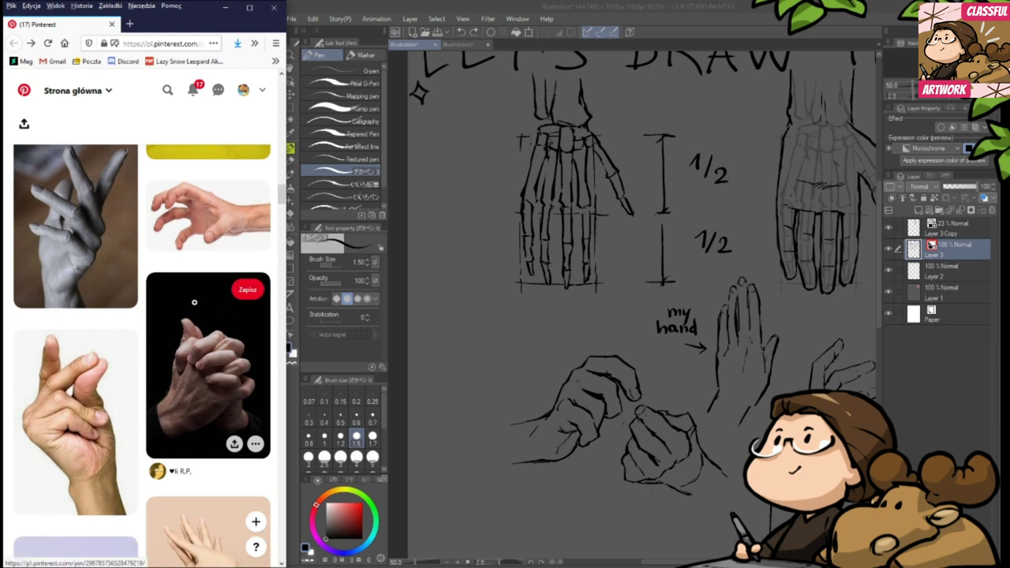
{"action": "scroll", "coordinate": [191, 306], "scroll_direction": "down", "scroll_amount": 1}
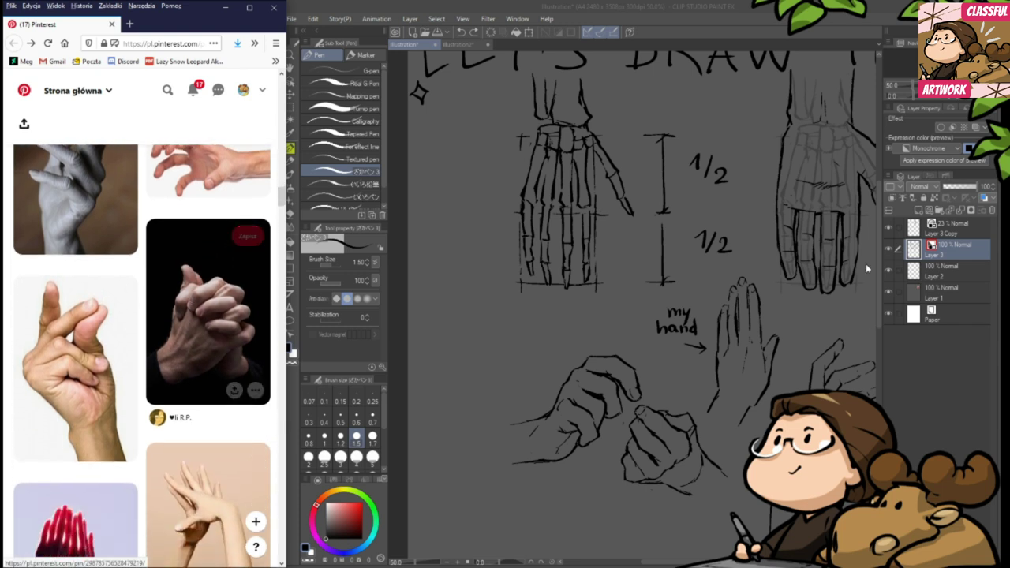
{"action": "left_click", "coordinate": [463, 356]}
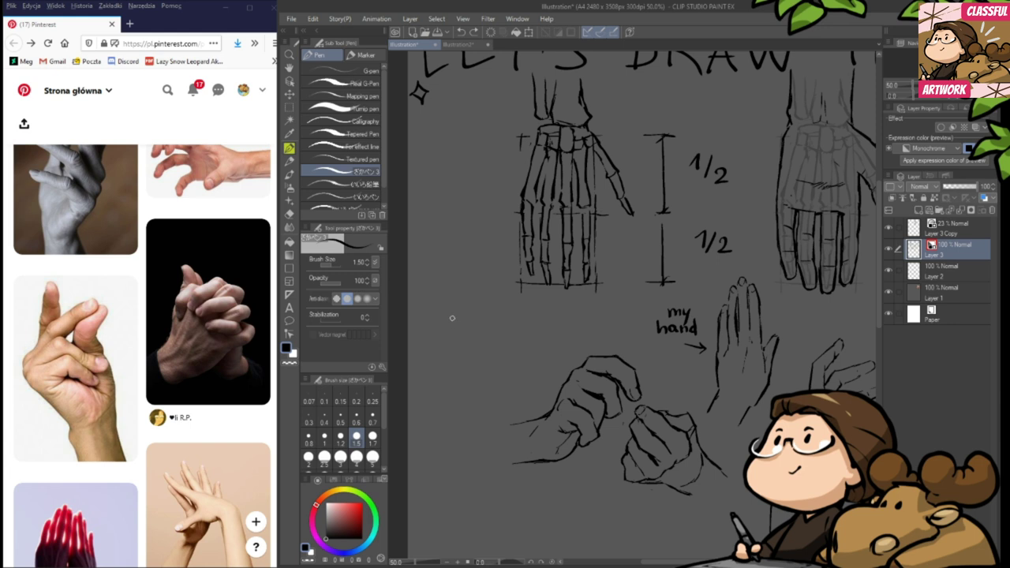
{"action": "mouse_move", "coordinate": [443, 300]}
{"action": "left_mouse_down"}
{"action": "mouse_move", "coordinate": [448, 266]}
{"action": "mouse_move", "coordinate": [449, 287]}
{"action": "mouse_move", "coordinate": [458, 289]}
{"action": "mouse_move", "coordinate": [455, 280]}
{"action": "mouse_move", "coordinate": [464, 309]}
{"action": "left_mouse_up"}
{"action": "key", "text": "e"}
{"action": "key", "text": "p"}
{"action": "key", "text": "e"}
{"action": "key", "text": "p"}
{"action": "key", "text": "e"}
{"action": "mouse_move", "coordinate": [452, 312]}
{"action": "left_mouse_down"}
{"action": "mouse_move", "coordinate": [440, 335]}
{"action": "mouse_move", "coordinate": [473, 305]}
{"action": "mouse_move", "coordinate": [451, 292]}
{"action": "left_mouse_up"}
- Refine the raised index finger's outline and its base with alternating pen and eraser strokes
{"action": "key", "text": "p"}
{"action": "key", "text": "e"}
{"action": "key", "text": "p"}
{"action": "key", "text": "e"}
{"action": "key", "text": "p"}
{"action": "key", "text": "e"}
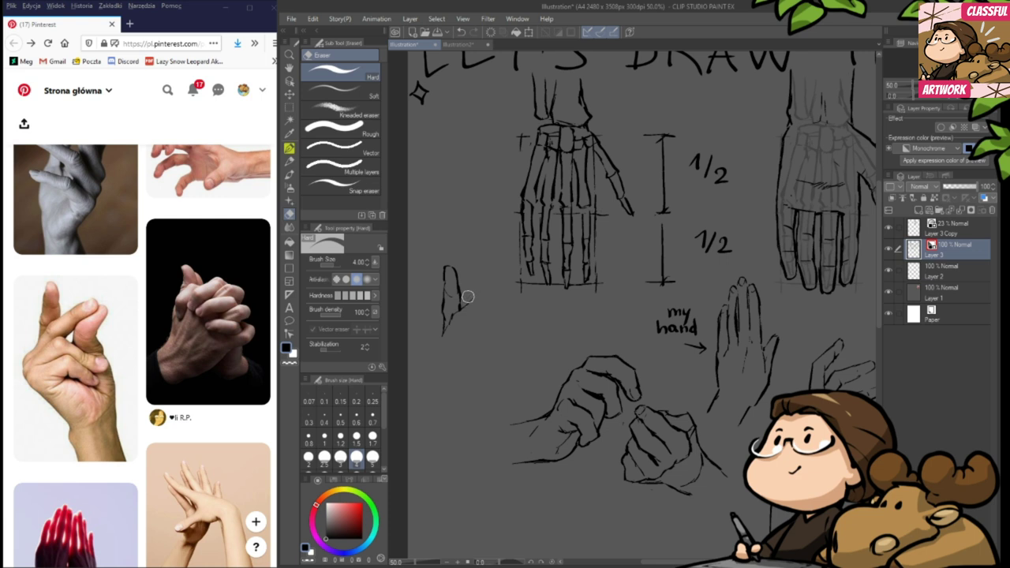
- Sketch the middle finger extending diagonally upward from the index finger's base, with a rounded tip and cleaned-up edges
{"action": "key", "text": "p"}
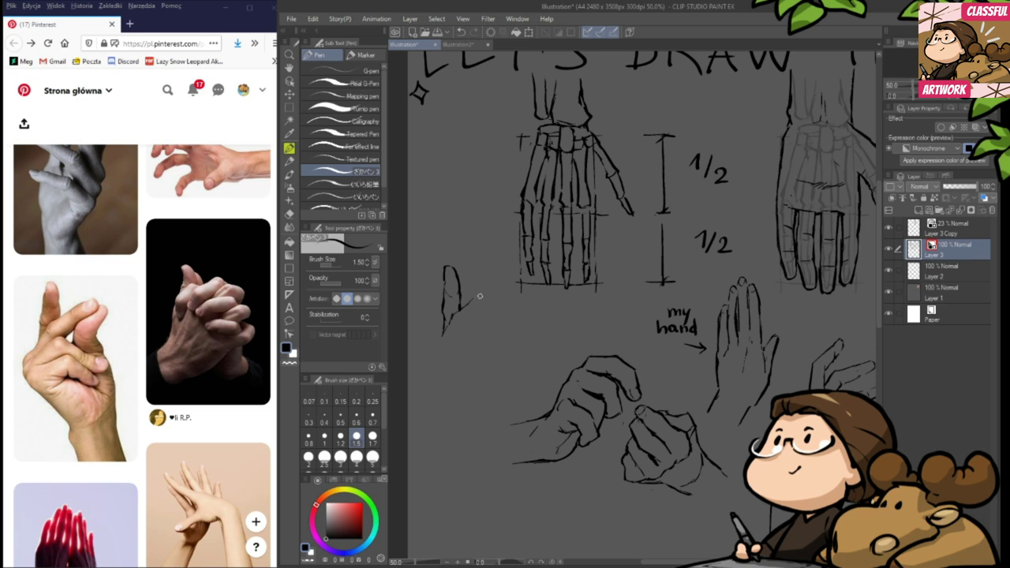
{"action": "left_click_drag", "start_coordinate": [458, 308], "coordinate": [498, 289]}
{"action": "key", "text": "e"}
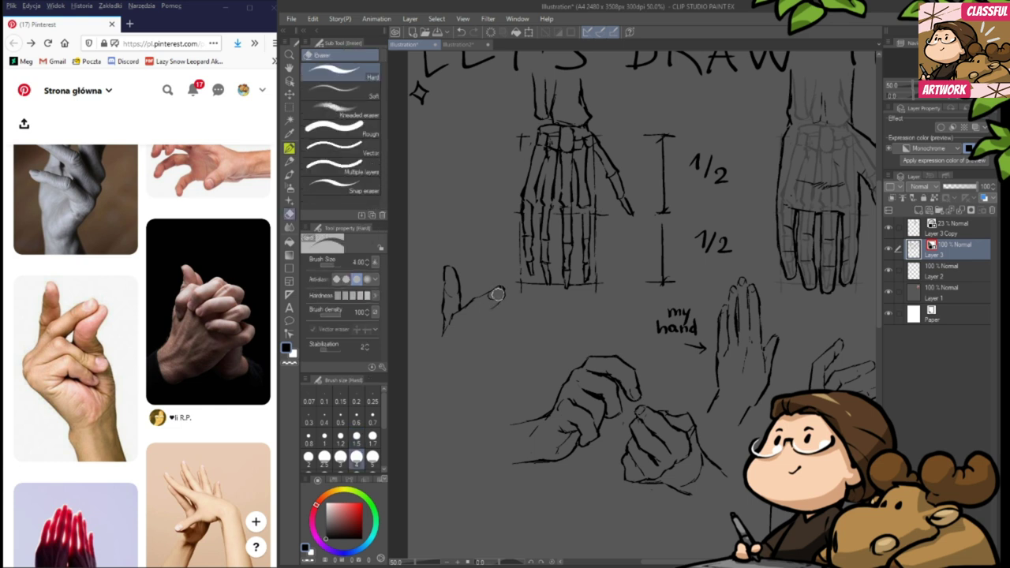
{"action": "key", "text": "p"}
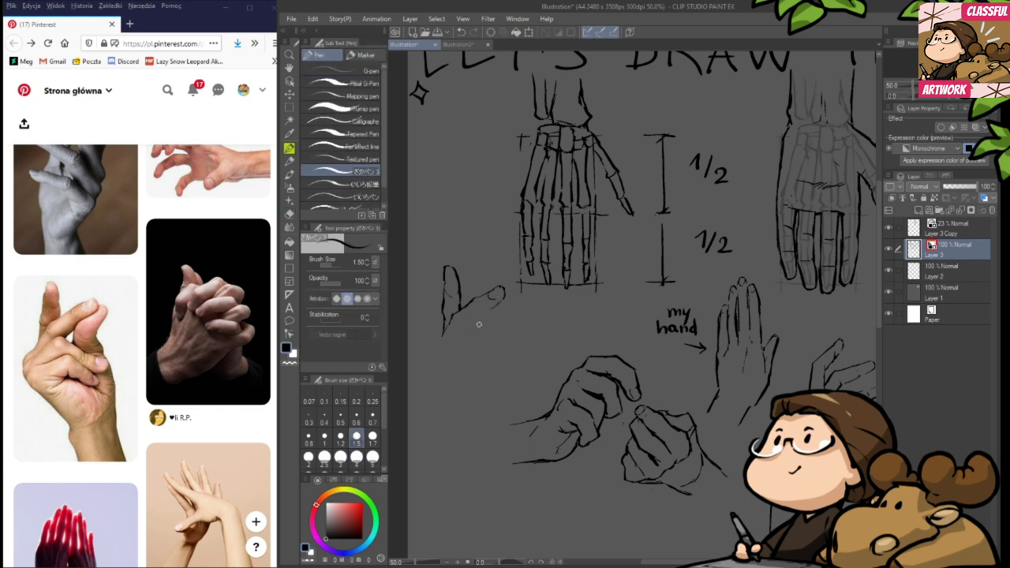
{"action": "left_click_drag", "start_coordinate": [490, 312], "coordinate": [499, 306]}
{"action": "key", "text": "e"}
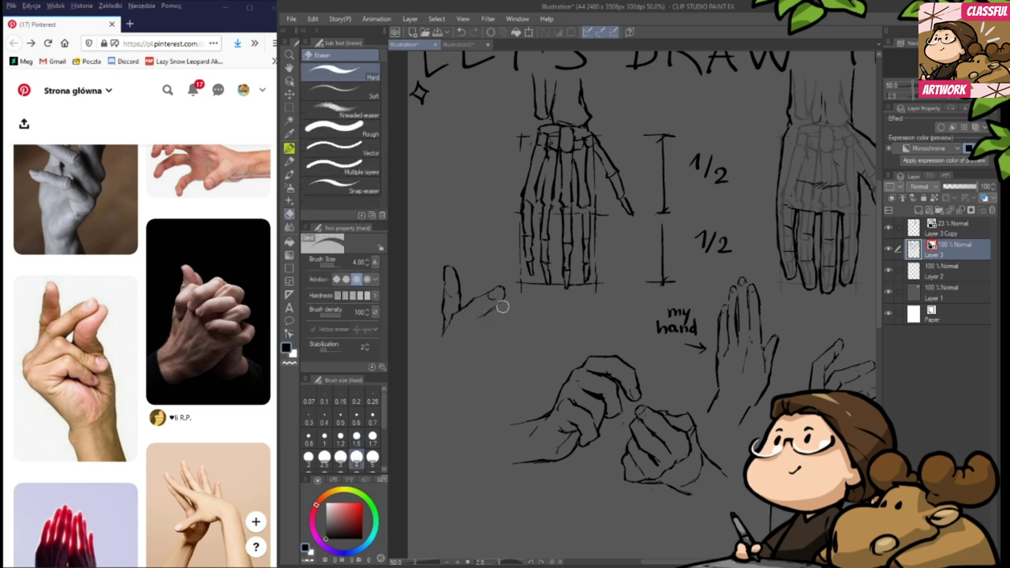
- Sketch the ring finger below the middle finger, sloping down to a rounded tip, and erase stray lines
{"action": "key", "text": "p"}
{"action": "mouse_move", "coordinate": [478, 317]}
{"action": "left_mouse_down"}
{"action": "mouse_move", "coordinate": [465, 331]}
{"action": "mouse_move", "coordinate": [489, 348]}
{"action": "mouse_move", "coordinate": [477, 321]}
{"action": "mouse_move", "coordinate": [488, 320]}
{"action": "mouse_move", "coordinate": [523, 337]}
{"action": "mouse_move", "coordinate": [521, 348]}
{"action": "left_mouse_up"}
{"action": "key", "text": "e"}
{"action": "key", "text": "p"}
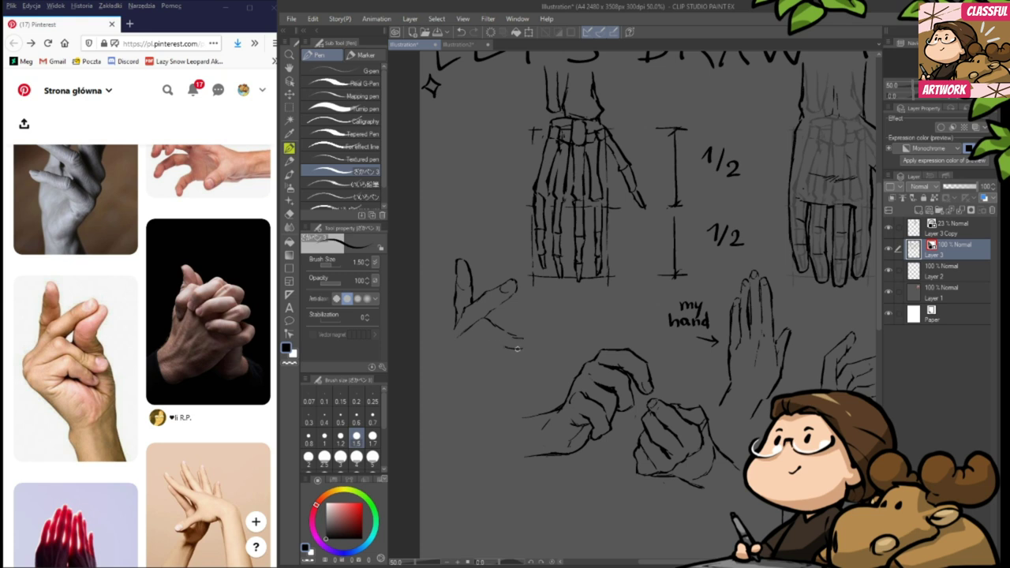
{"action": "key", "text": "e"}
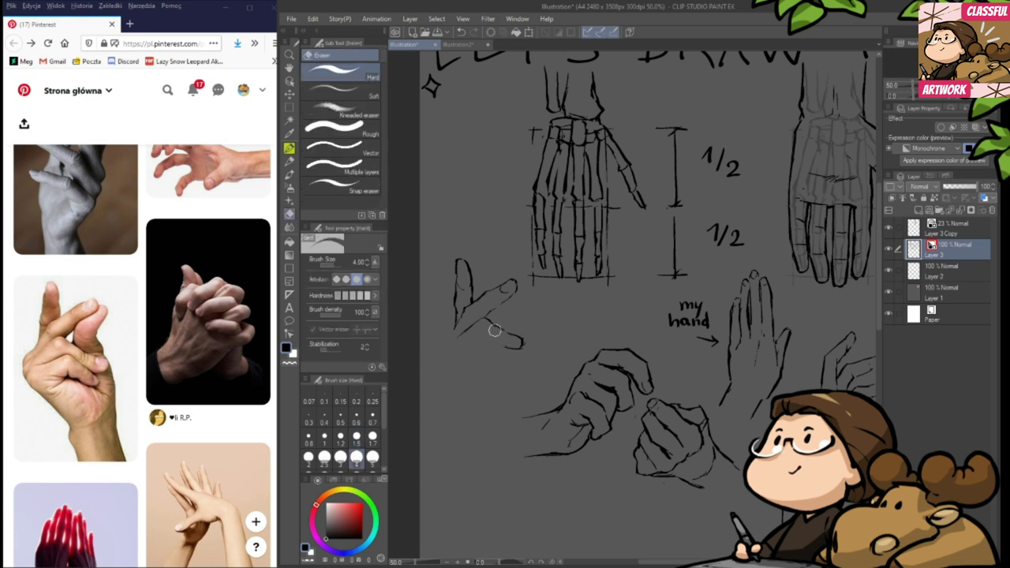
{"action": "key", "text": "p"}
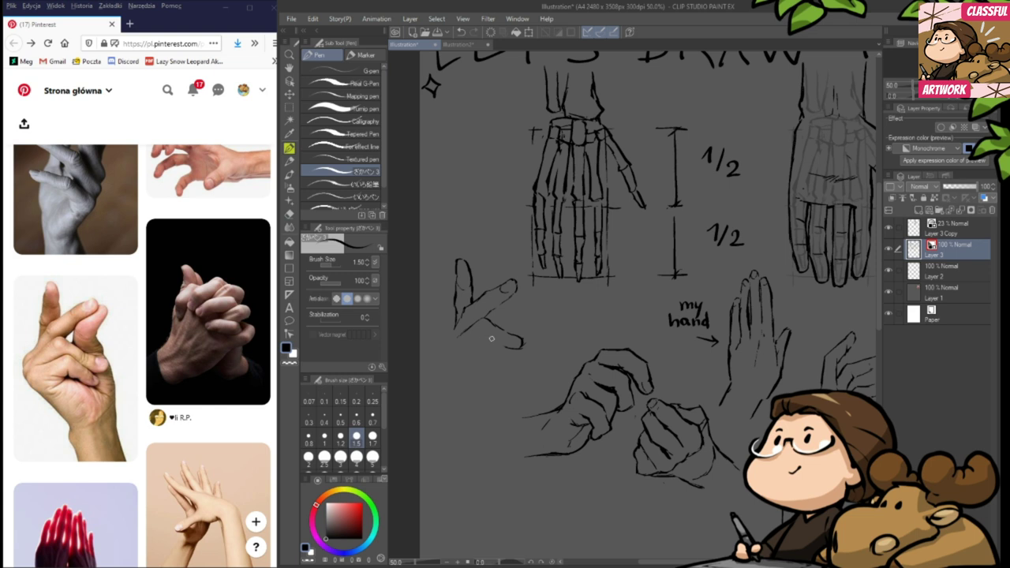
- Draw the little finger's lines beneath the ring finger and clean up both fingertips
{"action": "mouse_move", "coordinate": [465, 343]}
{"action": "left_mouse_down"}
{"action": "mouse_move", "coordinate": [518, 354]}
{"action": "mouse_move", "coordinate": [497, 348]}
{"action": "mouse_move", "coordinate": [508, 360]}
{"action": "left_mouse_up"}
{"action": "key", "text": "e"}
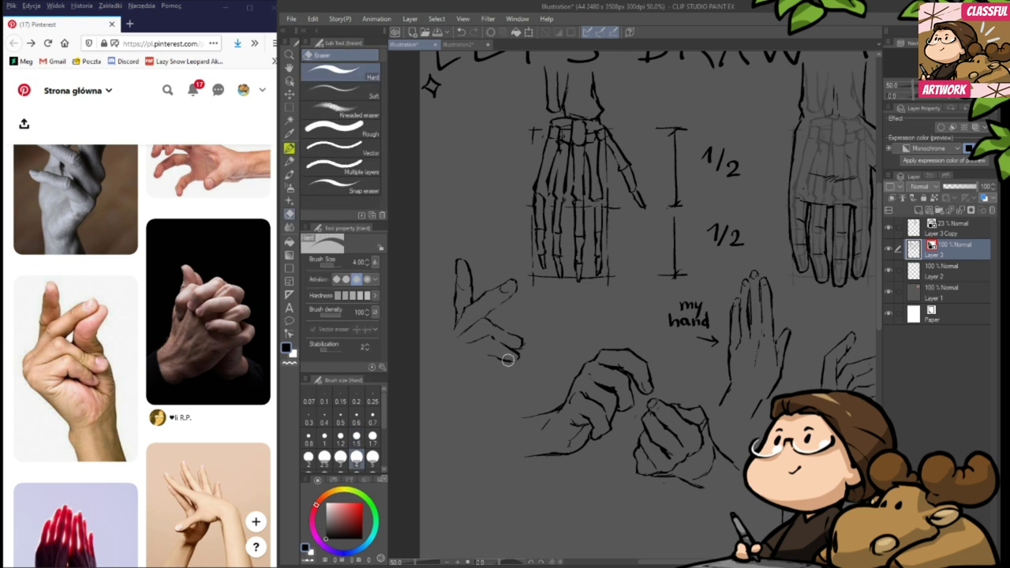
{"action": "key", "text": "p"}
{"action": "left_click_drag", "start_coordinate": [521, 341], "coordinate": [511, 357]}
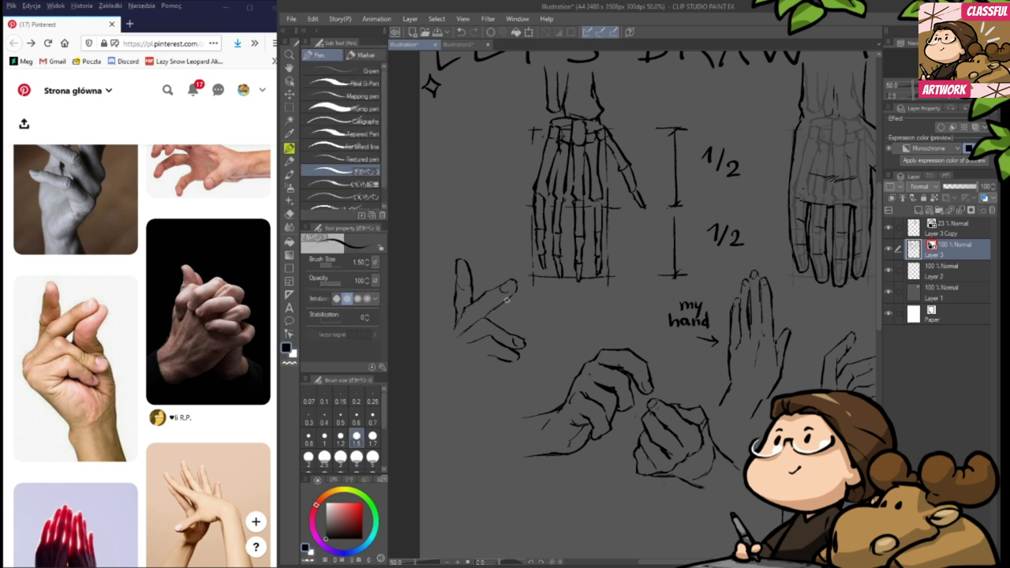
{"action": "key", "text": "e"}
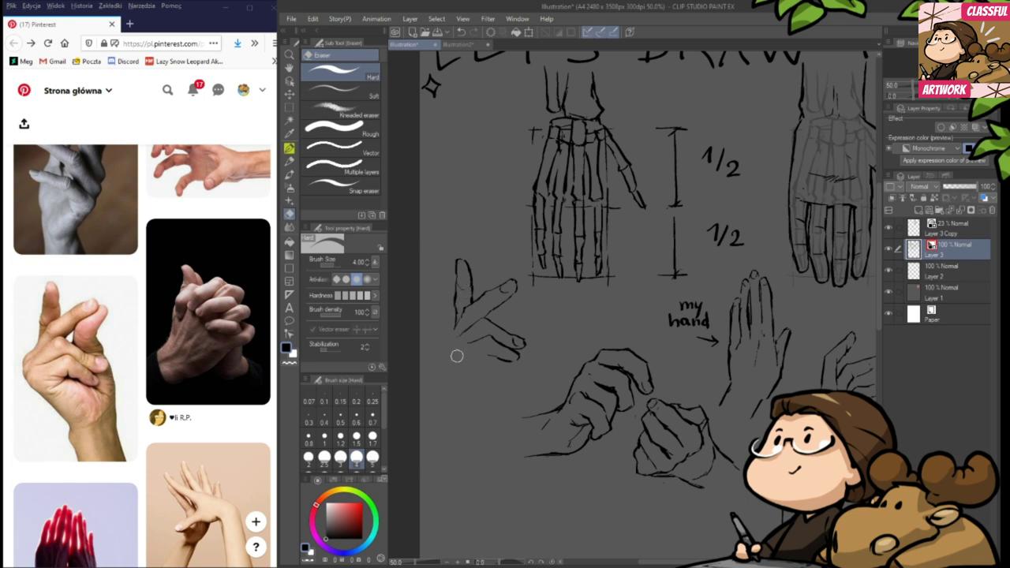
- Draw the outer contour of the hand from the index finger's base down past the knuckle, erasing excess lines
{"action": "key", "text": "p"}
{"action": "left_click_drag", "start_coordinate": [455, 326], "coordinate": [444, 353]}
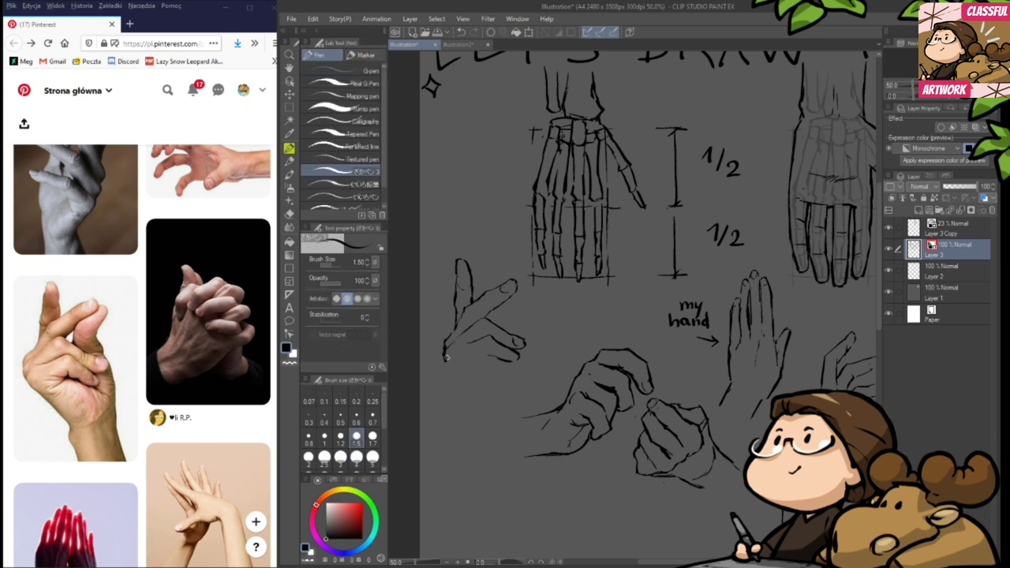
{"action": "key", "text": "e"}
{"action": "key", "text": "p"}
{"action": "left_click_drag", "start_coordinate": [442, 357], "coordinate": [448, 376]}
{"action": "key", "text": "e"}
{"action": "mouse_move", "coordinate": [467, 352]}
{"action": "left_mouse_down"}
{"action": "mouse_move", "coordinate": [460, 382]}
{"action": "mouse_move", "coordinate": [442, 373]}
{"action": "mouse_move", "coordinate": [450, 374]}
{"action": "left_mouse_up"}
- Strengthen the outer line of the raised index finger and clean up where it meets the palm
{"action": "key", "text": "p"}
{"action": "left_click_drag", "start_coordinate": [454, 304], "coordinate": [454, 332]}
{"action": "key", "text": "e"}
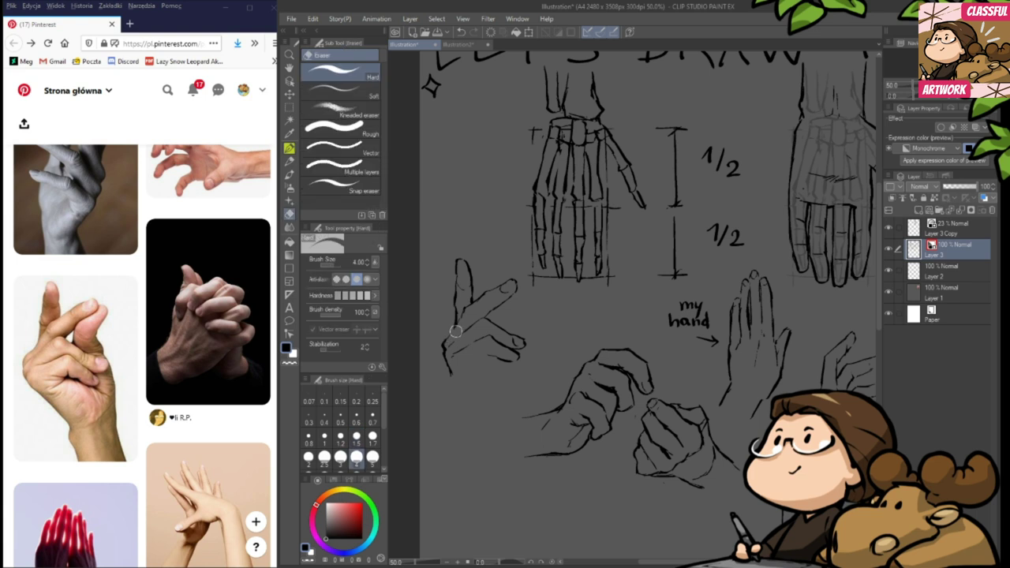
{"action": "key", "text": "p"}
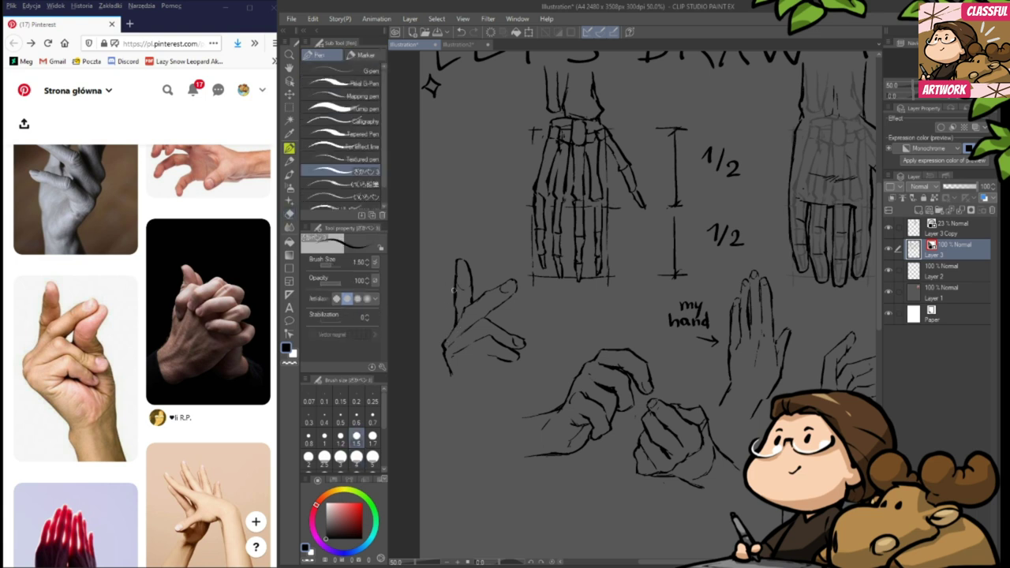
{"action": "key", "text": "e"}
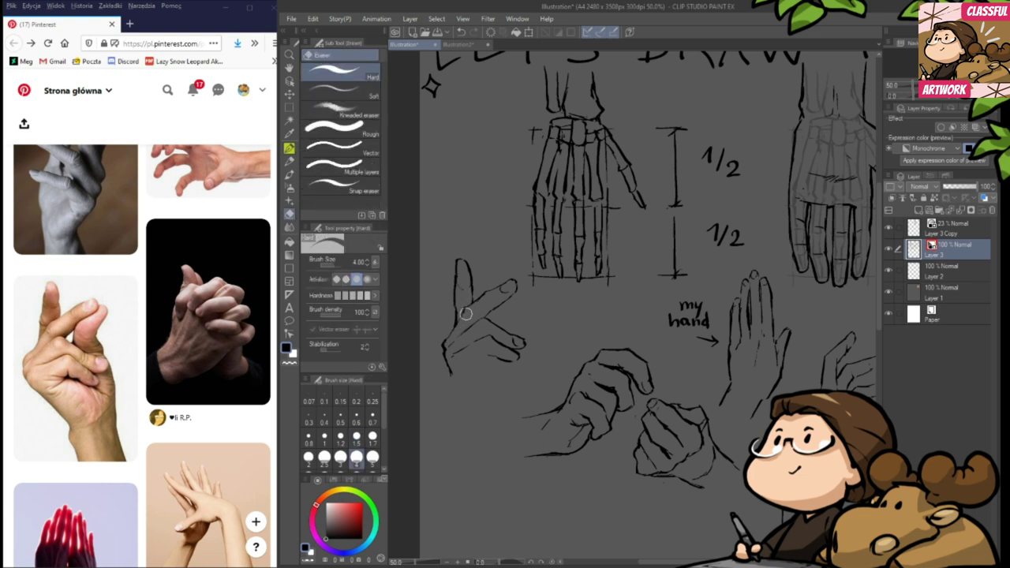
- Add a short palm line beneath the curled fingers of the snapping hand and trim it with the eraser
{"action": "left_click_drag", "start_coordinate": [503, 377], "coordinate": [519, 363]}
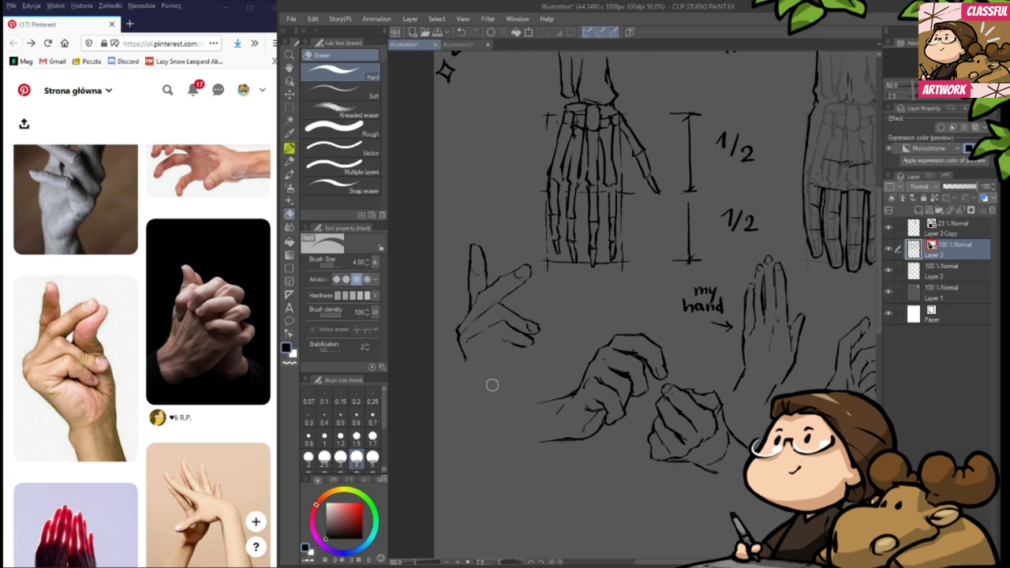
{"action": "key", "text": "p"}
{"action": "key", "text": "e"}
{"action": "key", "text": "p"}
{"action": "left_click_drag", "start_coordinate": [492, 347], "coordinate": [488, 356]}
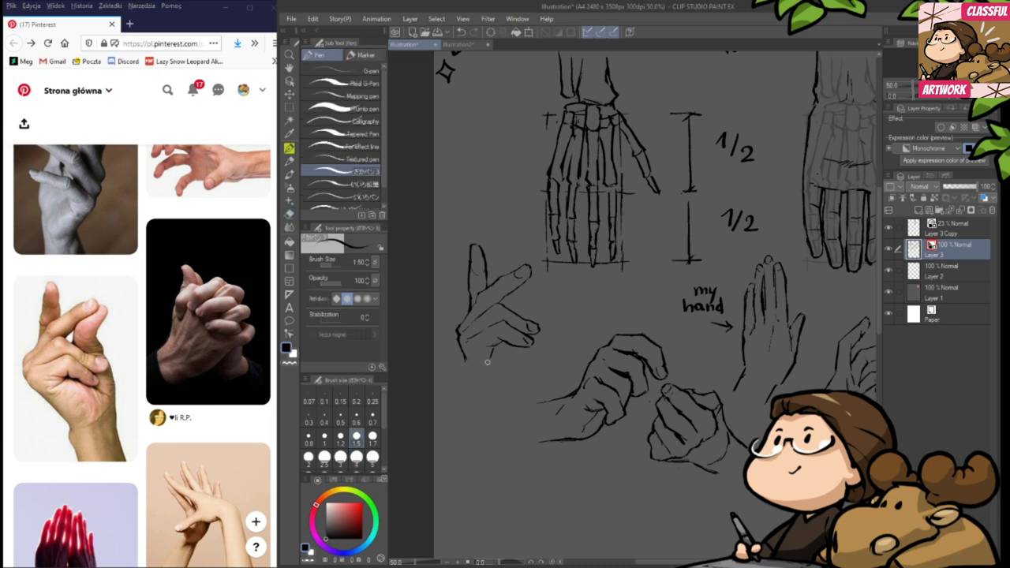
{"action": "key", "text": "e"}
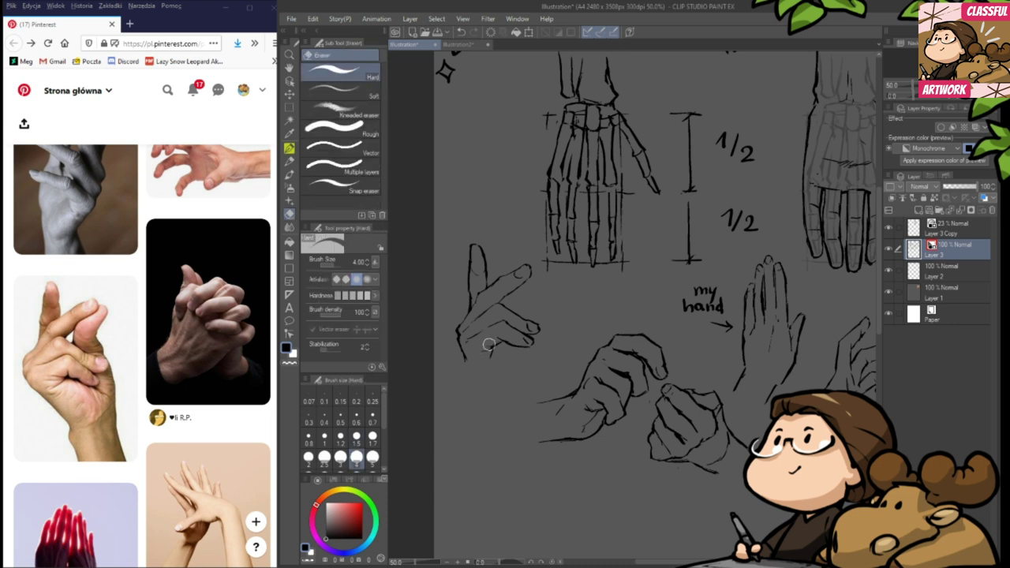
- Draw the lower contour of the snapping hand, sweeping diagonally from the knuckle side down to the wrist
{"action": "key", "text": "p"}
{"action": "left_click_drag", "start_coordinate": [473, 365], "coordinate": [520, 399]}
{"action": "key", "text": "e"}
{"action": "key", "text": "p"}
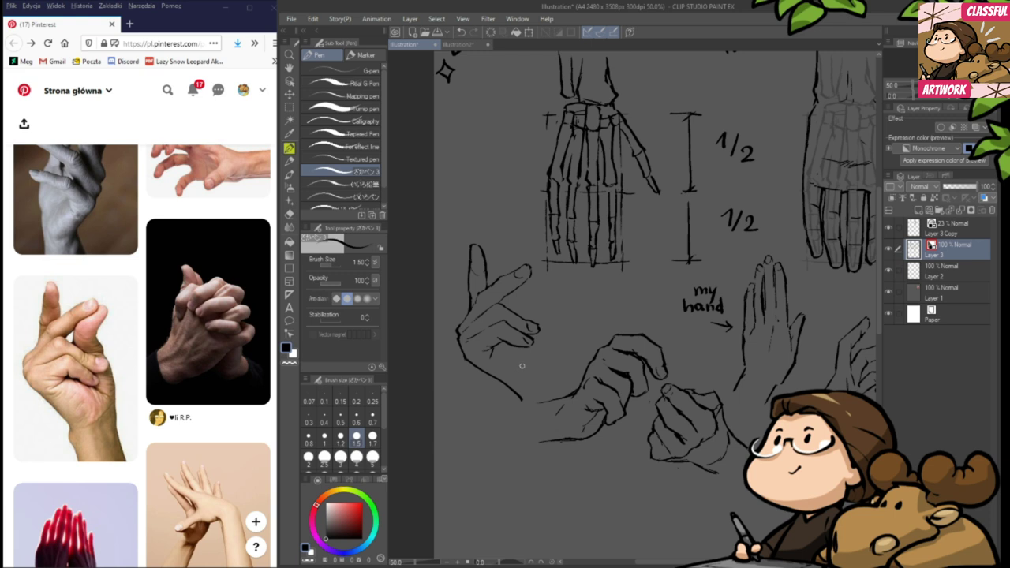
- Draw a palm crease beneath the curled fingers of the snapping hand, running toward the thumb side, and trim its end
{"action": "mouse_move", "coordinate": [496, 346]}
{"action": "left_mouse_down"}
{"action": "mouse_move", "coordinate": [509, 341]}
{"action": "mouse_move", "coordinate": [539, 361]}
{"action": "mouse_move", "coordinate": [520, 345]}
{"action": "left_mouse_up"}
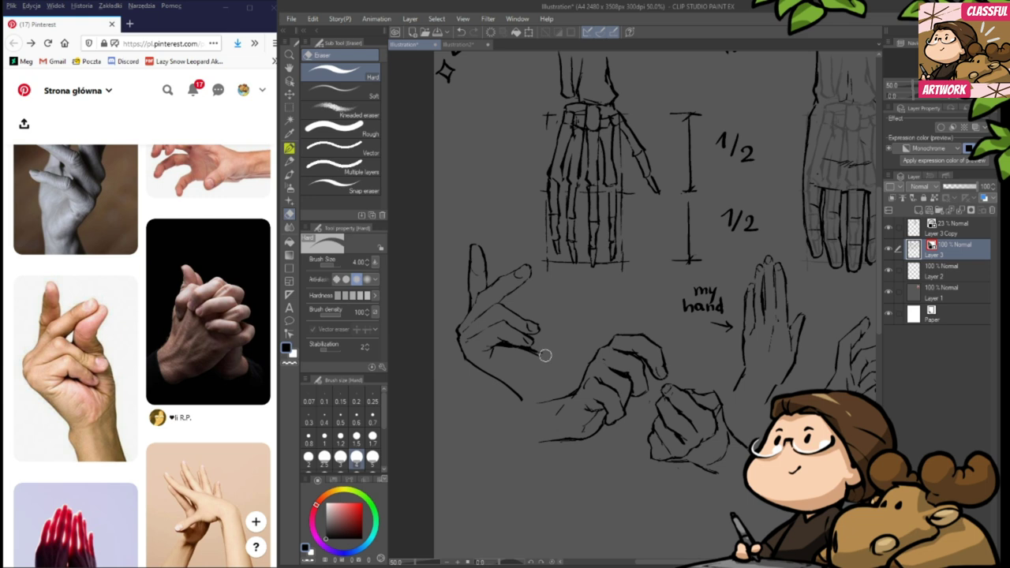
{"action": "key", "text": "e"}
{"action": "key", "text": "p"}
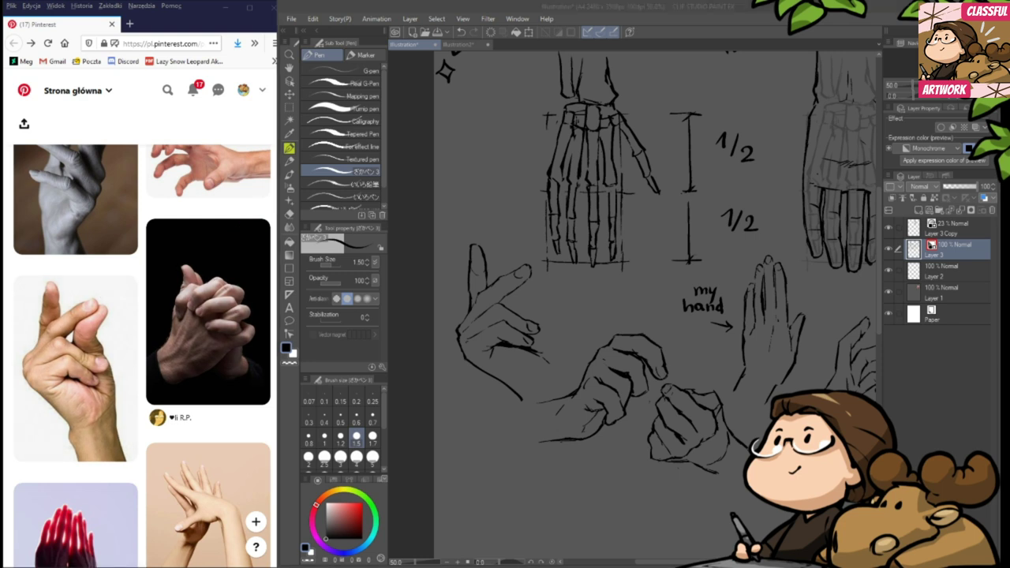
- Outline the thumb from beside the middle fingertip down to the curled fingers and clean up its inner edge
{"action": "left_click", "coordinate": [419, 316]}
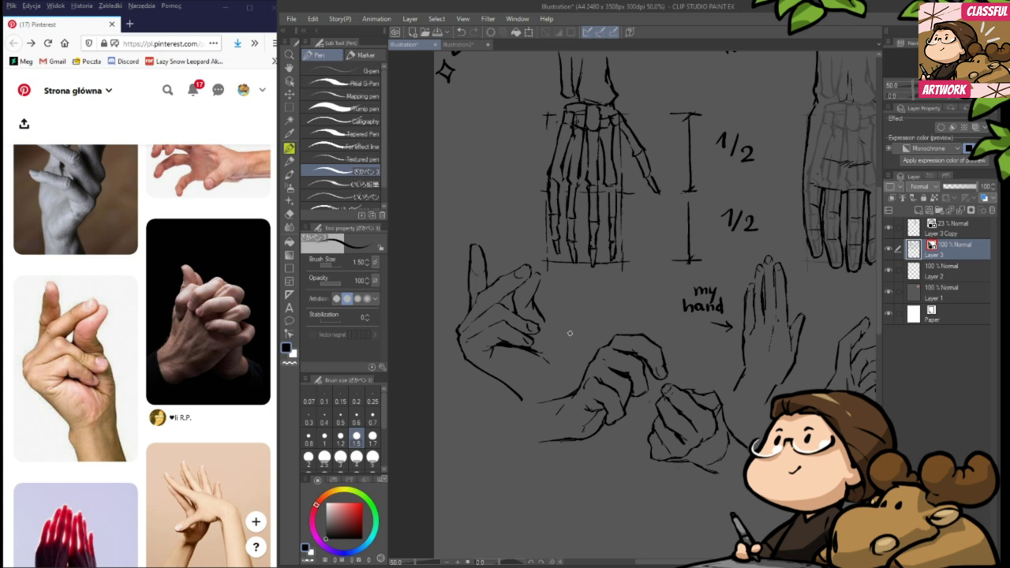
{"action": "key", "text": "e"}
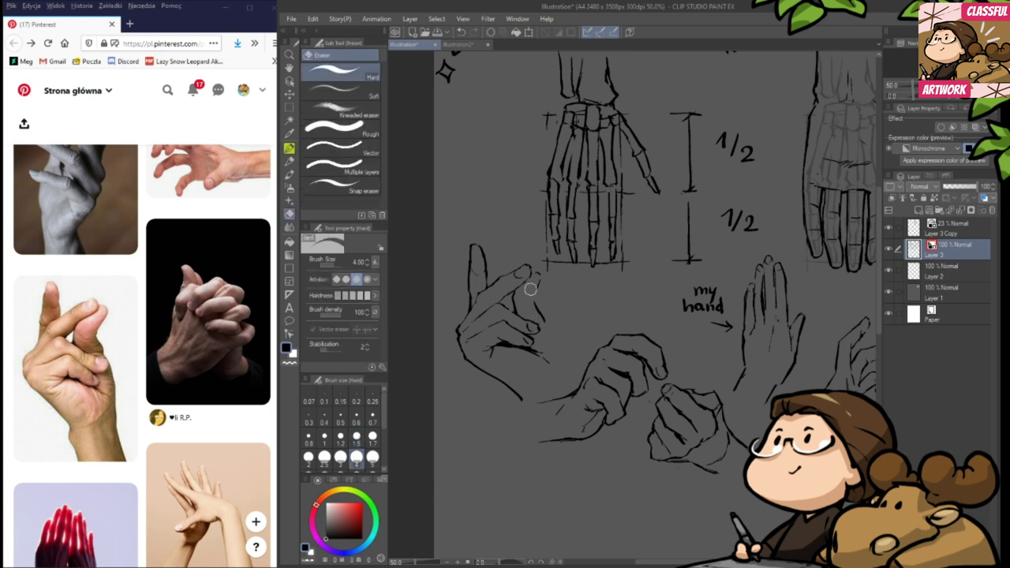
{"action": "key", "text": "p"}
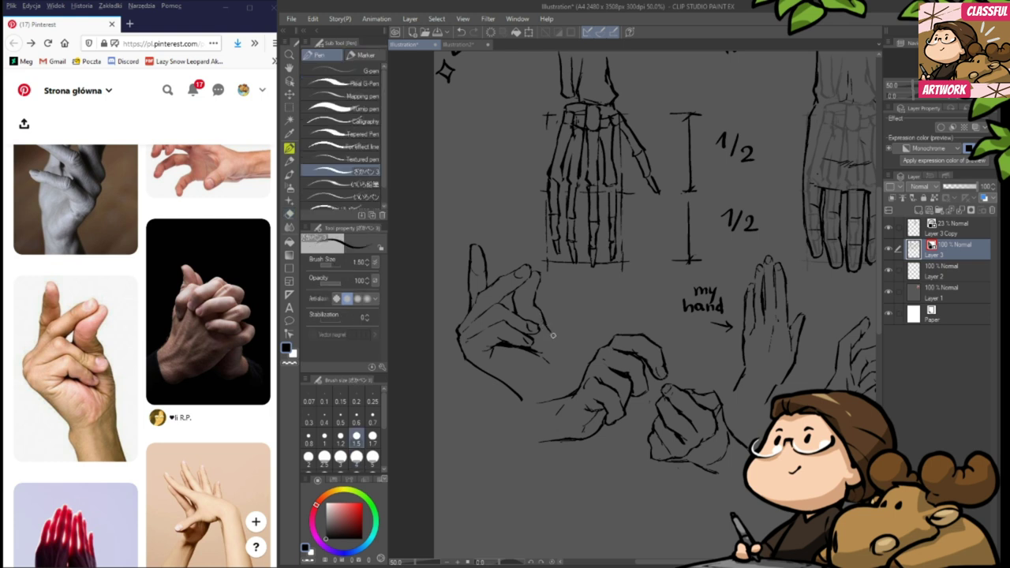
- Continue the thumb-side contour down the palm, add the outer wrist line, and erase the end of the lower palm contour
{"action": "left_click_drag", "start_coordinate": [549, 330], "coordinate": [557, 359]}
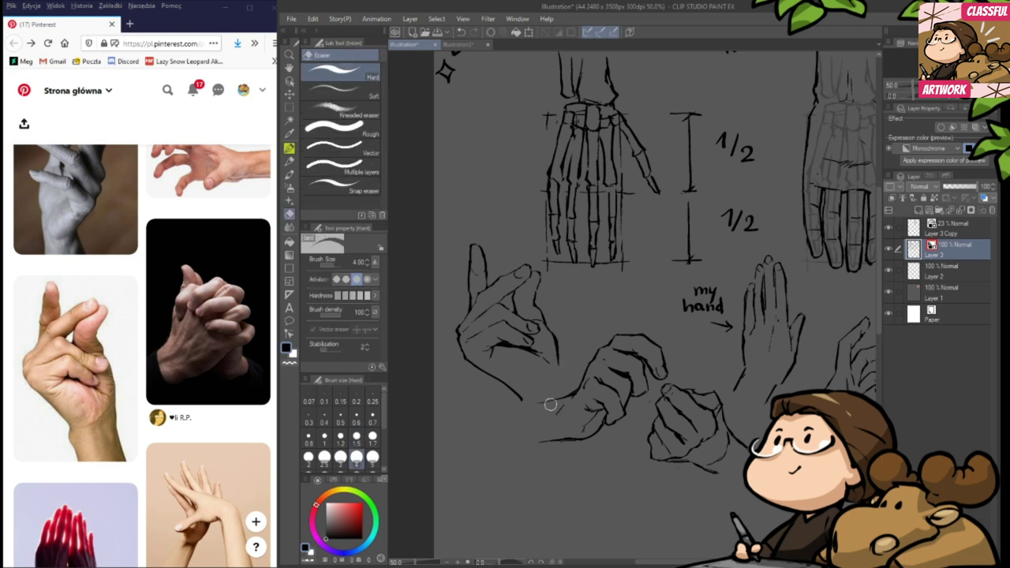
{"action": "mouse_move", "coordinate": [559, 366]}
{"action": "left_mouse_down"}
{"action": "mouse_move", "coordinate": [531, 407]}
{"action": "mouse_move", "coordinate": [522, 398]}
{"action": "mouse_move", "coordinate": [534, 456]}
{"action": "left_mouse_up"}
{"action": "key", "text": "e"}
{"action": "key", "text": "p"}
{"action": "key", "text": "e"}
{"action": "left_click_drag", "start_coordinate": [520, 397], "coordinate": [502, 383]}
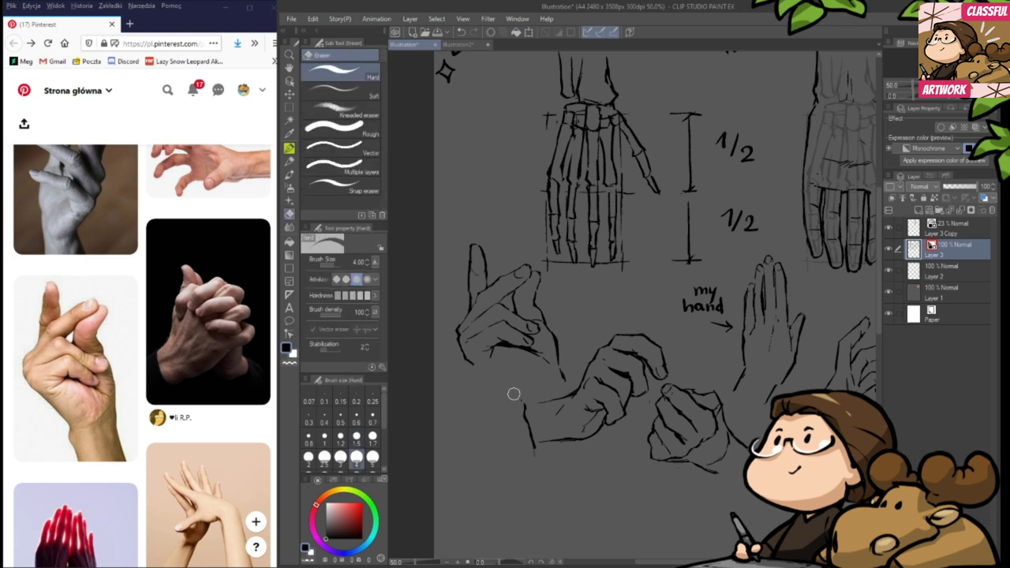
- Redraw the lower palm contour to meet the wrist and refine the thumb-side contour toward the neighbouring hand
{"action": "key", "text": "p"}
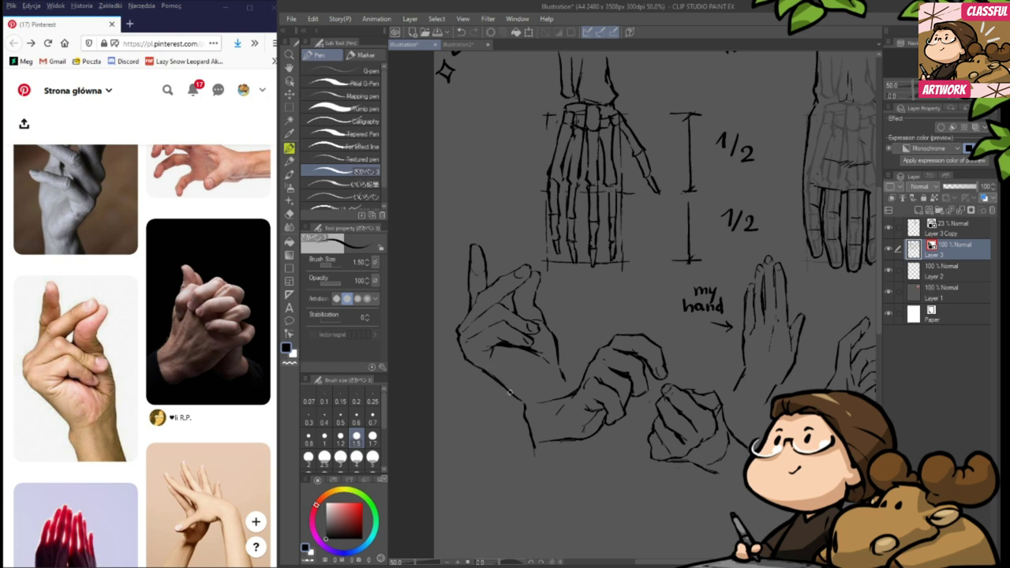
{"action": "key", "text": "e"}
{"action": "key", "text": "p"}
{"action": "key", "text": "e"}
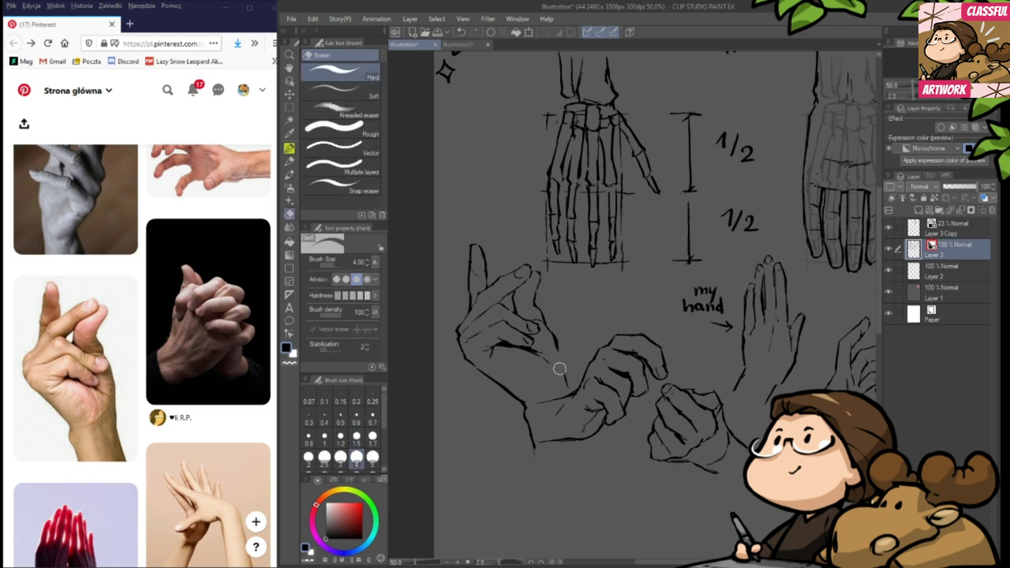
{"action": "key", "text": "p"}
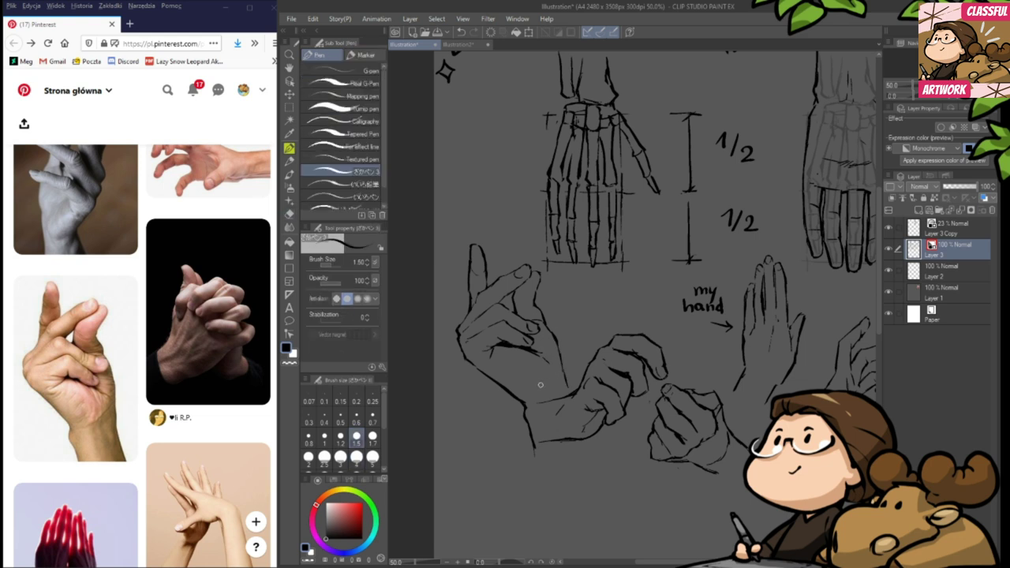
- Erase the lower part of the thumb outline and the thumb-side palm contour
{"action": "scroll", "coordinate": [555, 342], "scroll_direction": "up", "scroll_amount": 1}
{"action": "key", "text": "e"}
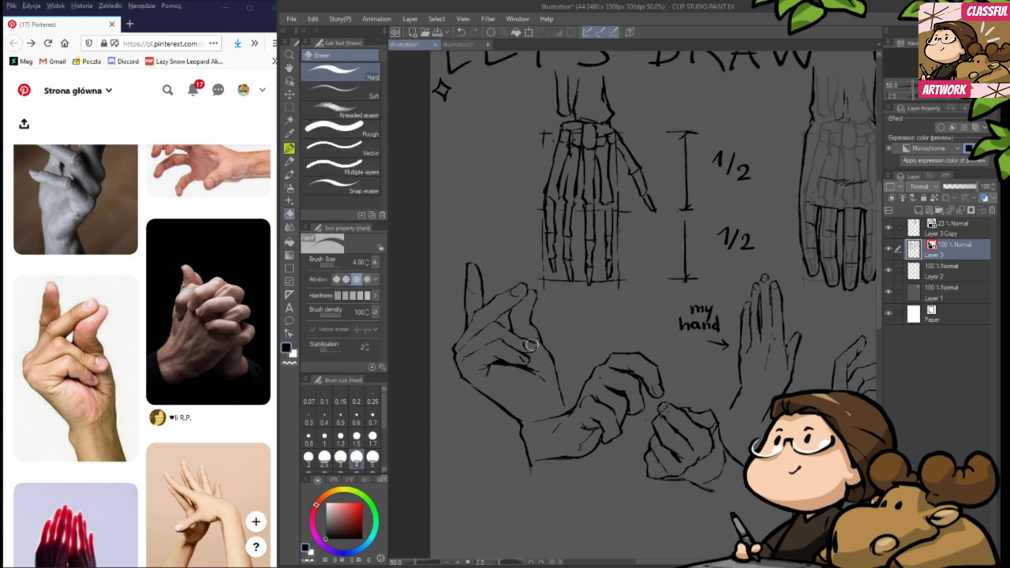
{"action": "mouse_move", "coordinate": [545, 344]}
{"action": "left_mouse_down"}
{"action": "mouse_move", "coordinate": [530, 317]}
{"action": "mouse_move", "coordinate": [549, 369]}
{"action": "left_mouse_up"}
{"action": "key", "text": "p"}
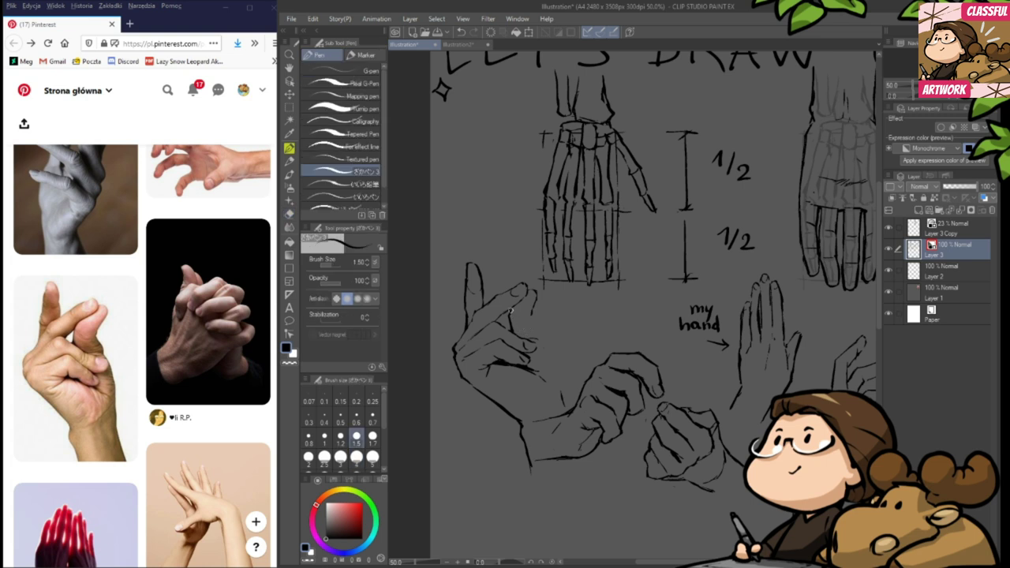
- Redraw the thumb's inner and outer edges between the middle fingertip and the curled fingers
{"action": "left_click_drag", "start_coordinate": [537, 294], "coordinate": [514, 322]}
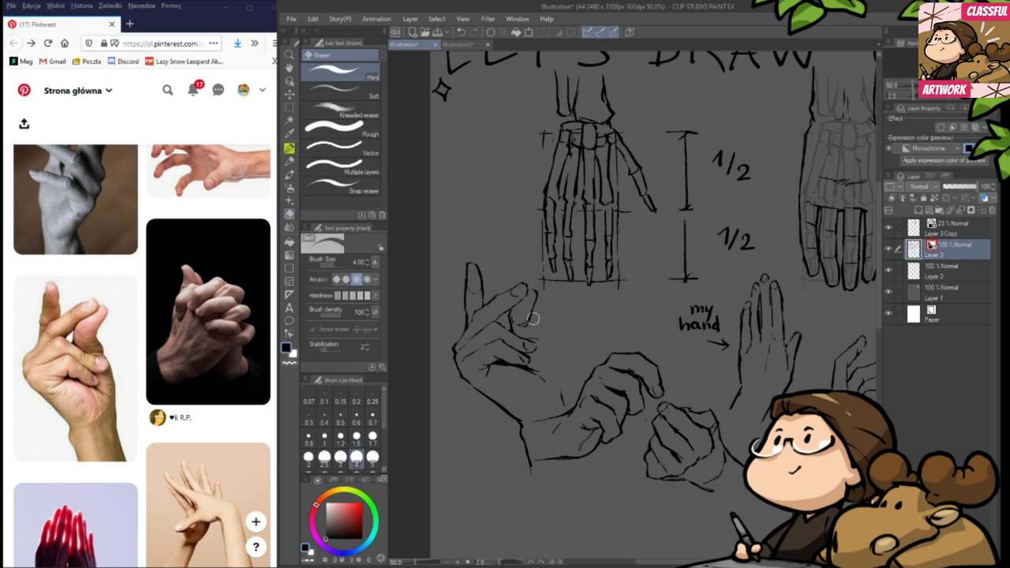
{"action": "key", "text": "p"}
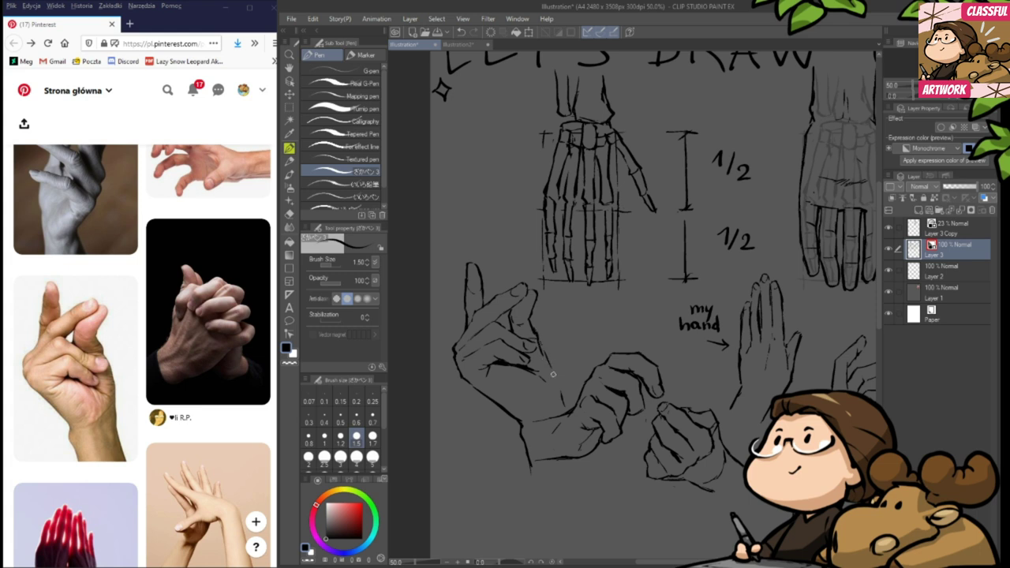
{"action": "key", "text": "e"}
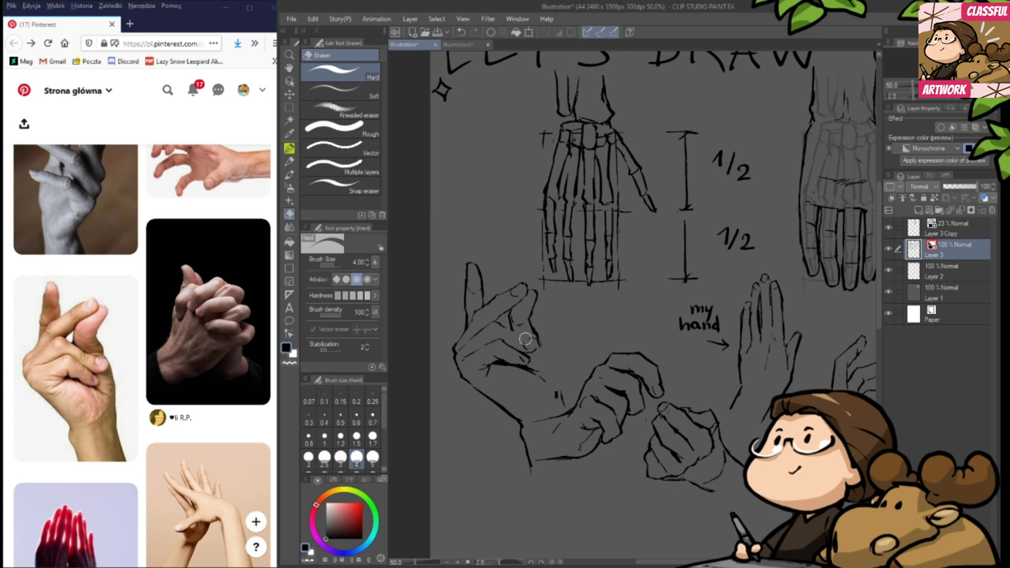
{"action": "key", "text": "p"}
{"action": "key", "text": "e"}
{"action": "key", "text": "p"}
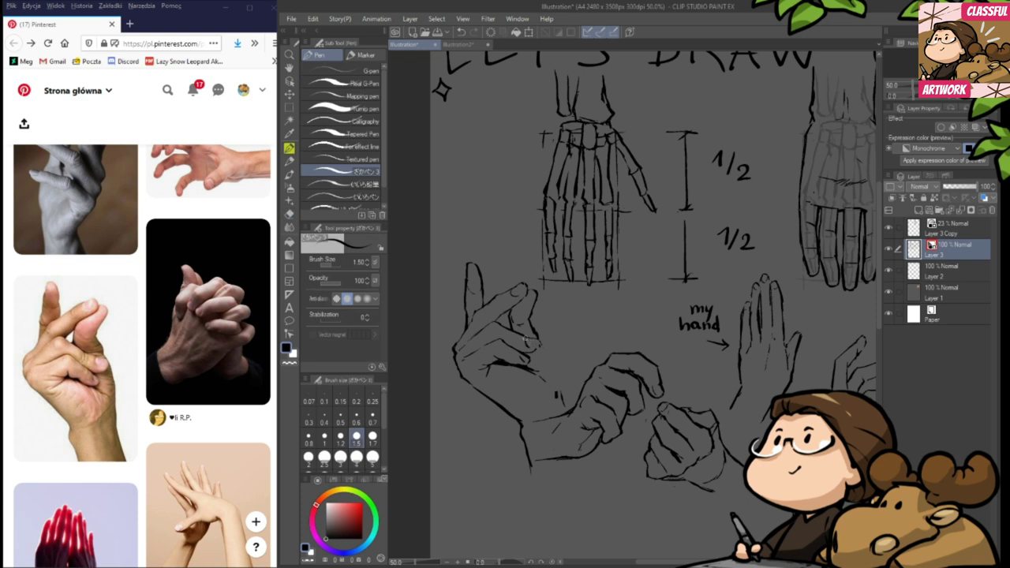
- Refine the lines where the thumb meets the curled fingertips, alternating short pen strokes with erasing
{"action": "key", "text": "e"}
{"action": "key", "text": "p"}
{"action": "key", "text": "e"}
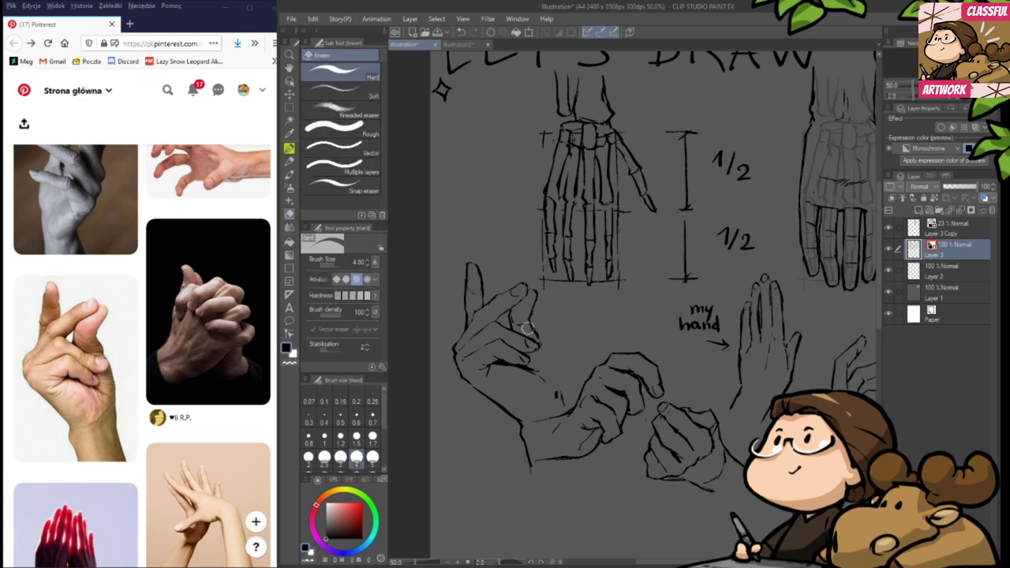
{"action": "key", "text": "p"}
{"action": "key", "text": "e"}
{"action": "key", "text": "p"}
{"action": "key", "text": "e"}
{"action": "key", "text": "p"}
{"action": "key", "text": "e"}
{"action": "key", "text": "p"}
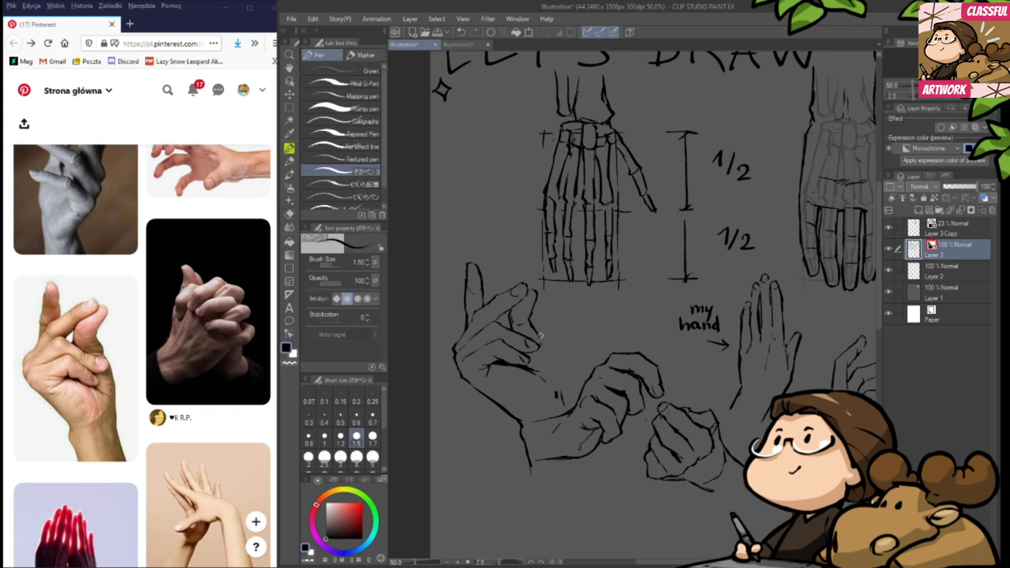
- Redraw the thumb-side palm contour as a line descending from the curled fingers toward the wrist
{"action": "key", "text": "e"}
{"action": "key", "text": "p"}
{"action": "key", "text": "e"}
{"action": "key", "text": "p"}
{"action": "mouse_move", "coordinate": [544, 347]}
{"action": "left_mouse_down"}
{"action": "mouse_move", "coordinate": [546, 418]}
{"action": "mouse_move", "coordinate": [557, 378]}
{"action": "mouse_move", "coordinate": [559, 399]}
{"action": "mouse_move", "coordinate": [552, 359]}
{"action": "mouse_move", "coordinate": [563, 396]}
{"action": "left_mouse_up"}
- Rework the outer contour where the palm turns into the wrist, erasing the old corner and drawing a smoother wrist line
{"action": "key", "text": "e"}
{"action": "left_click_drag", "start_coordinate": [514, 434], "coordinate": [519, 426]}
{"action": "key", "text": "p"}
{"action": "key", "text": "e"}
{"action": "left_click_drag", "start_coordinate": [512, 412], "coordinate": [515, 420]}
{"action": "key", "text": "p"}
{"action": "key", "text": "e"}
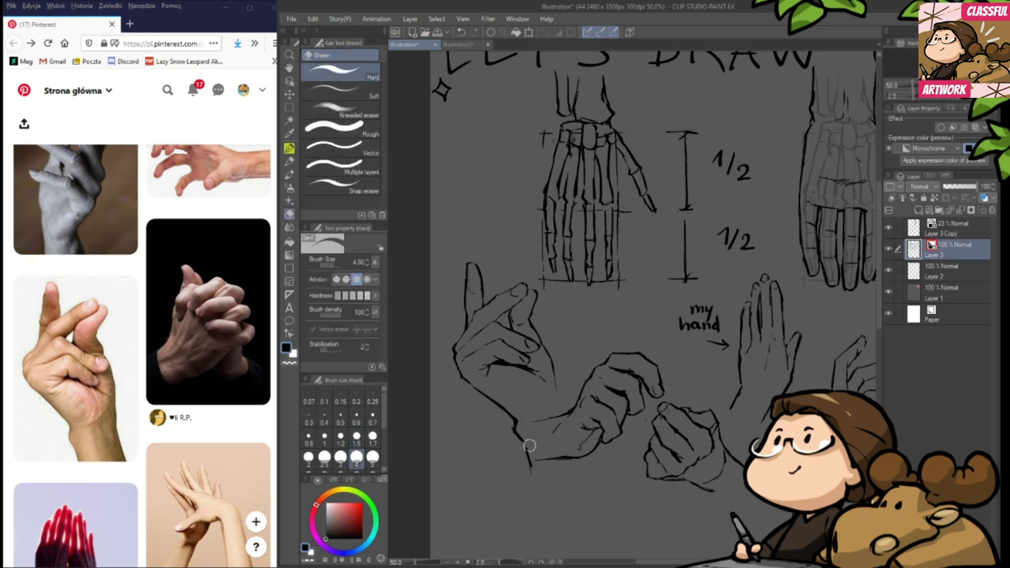
{"action": "key", "text": "p"}
{"action": "left_click_drag", "start_coordinate": [518, 436], "coordinate": [525, 467]}
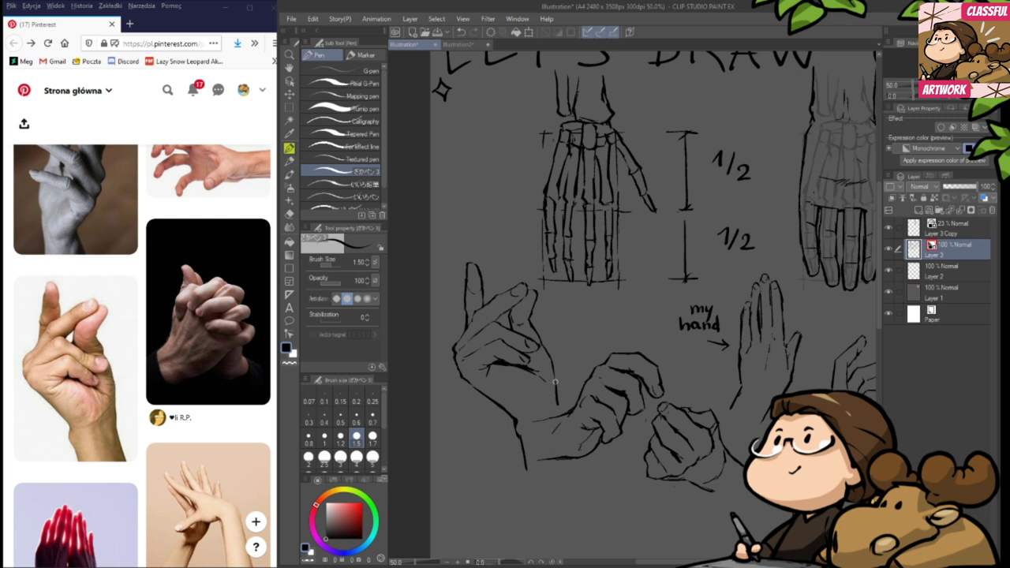
- Extend the thumb-side contour to the wrist and add curved creases at the base of the thumb, trimming stray marks
{"action": "key", "text": "e"}
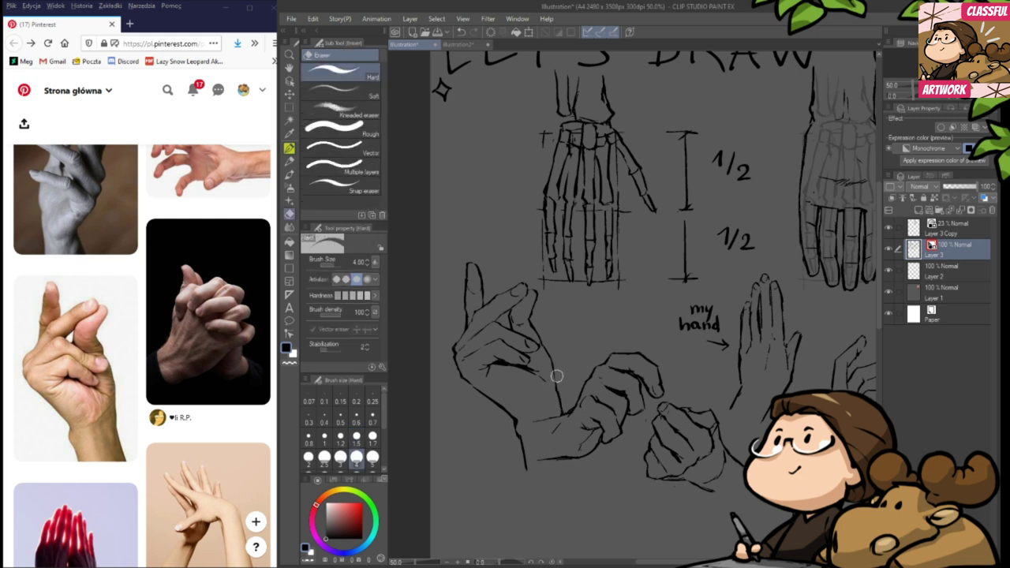
{"action": "key", "text": "p"}
{"action": "left_click_drag", "start_coordinate": [534, 374], "coordinate": [537, 385]}
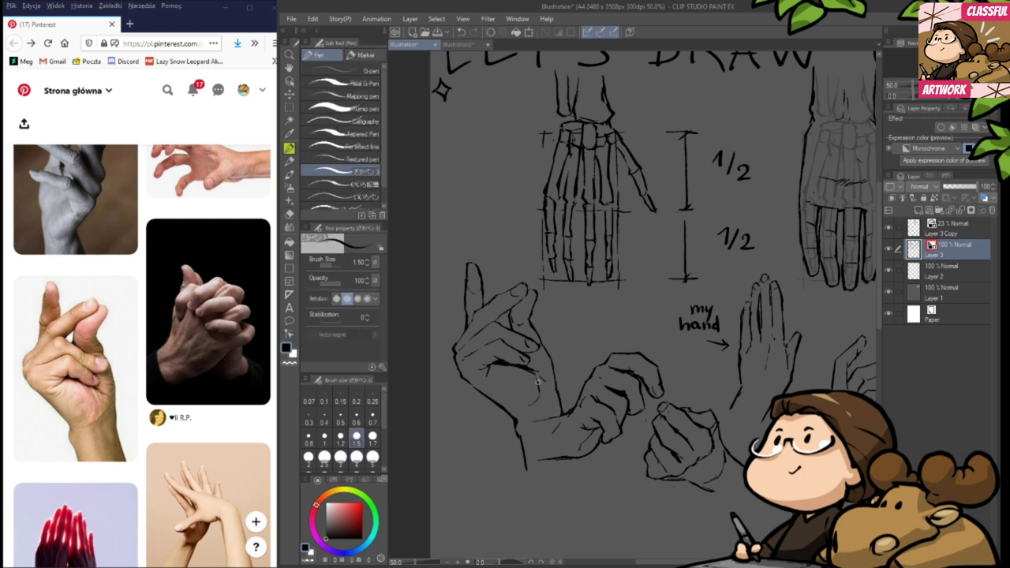
{"action": "key", "text": "e"}
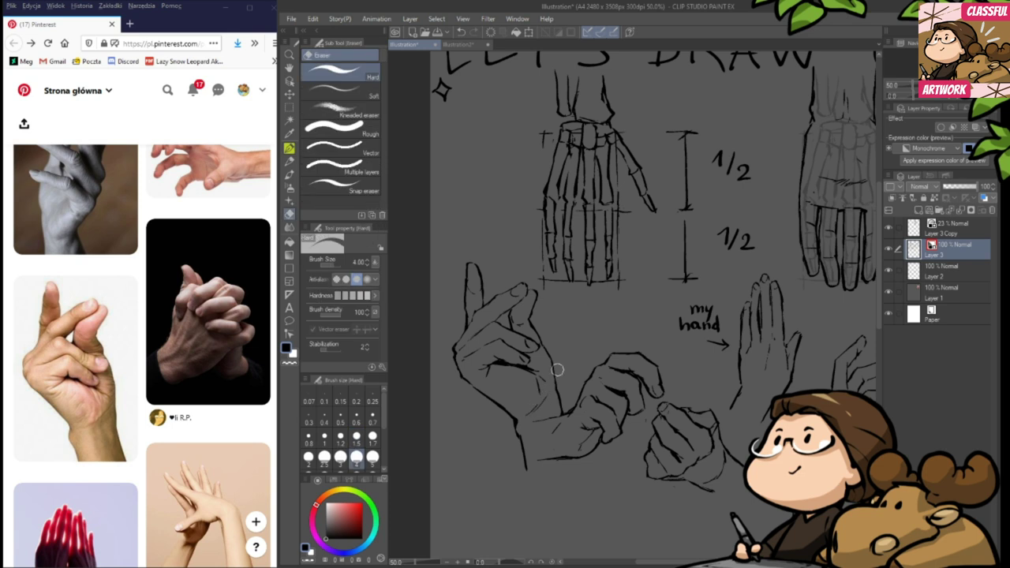
{"action": "key", "text": "p"}
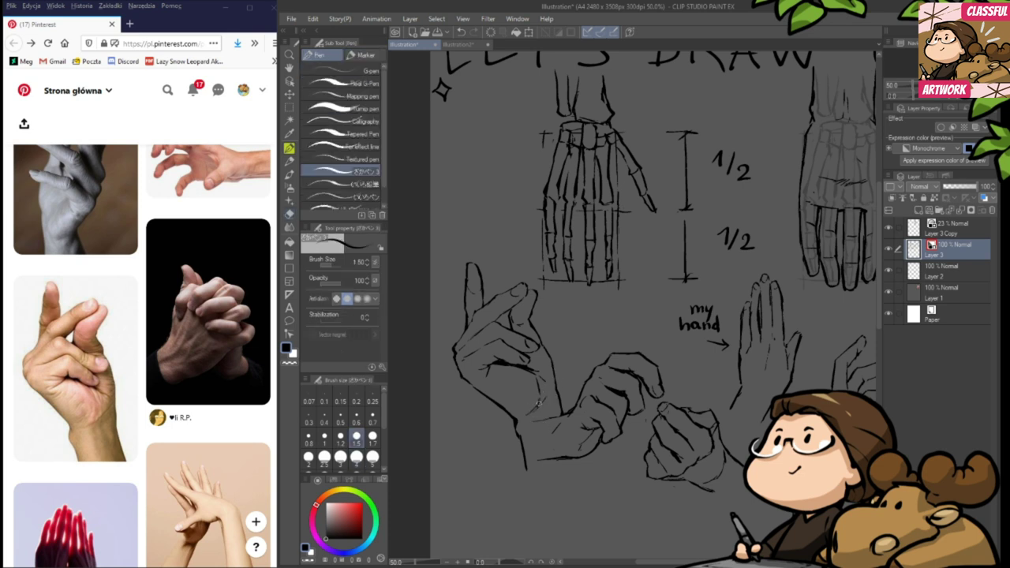
{"action": "key", "text": "e"}
{"action": "key", "text": "p"}
{"action": "key", "text": "e"}
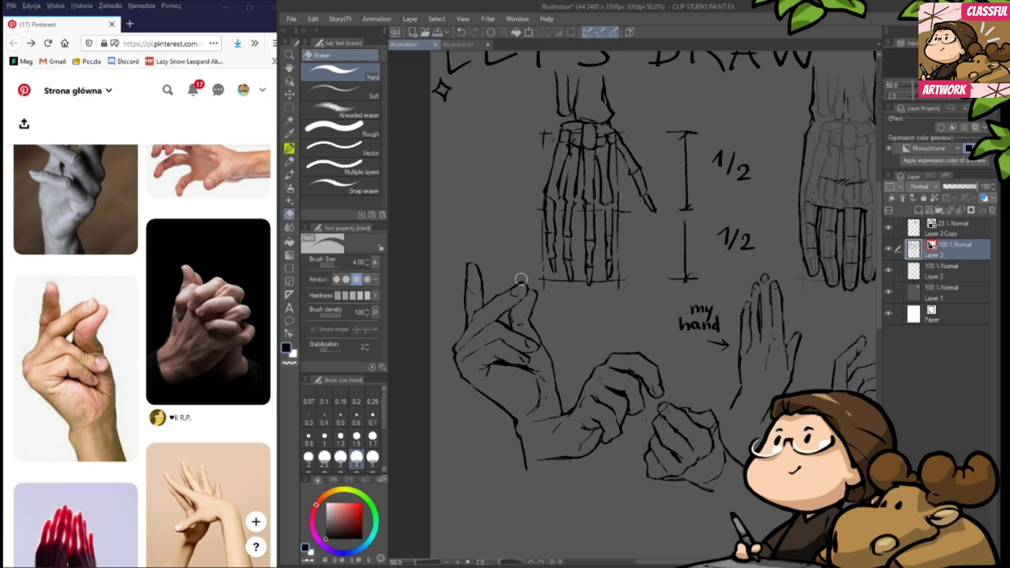
- Refine the raised index finger's outline and strengthen the outer knuckle contour of the snapping hand
{"action": "key", "text": "p"}
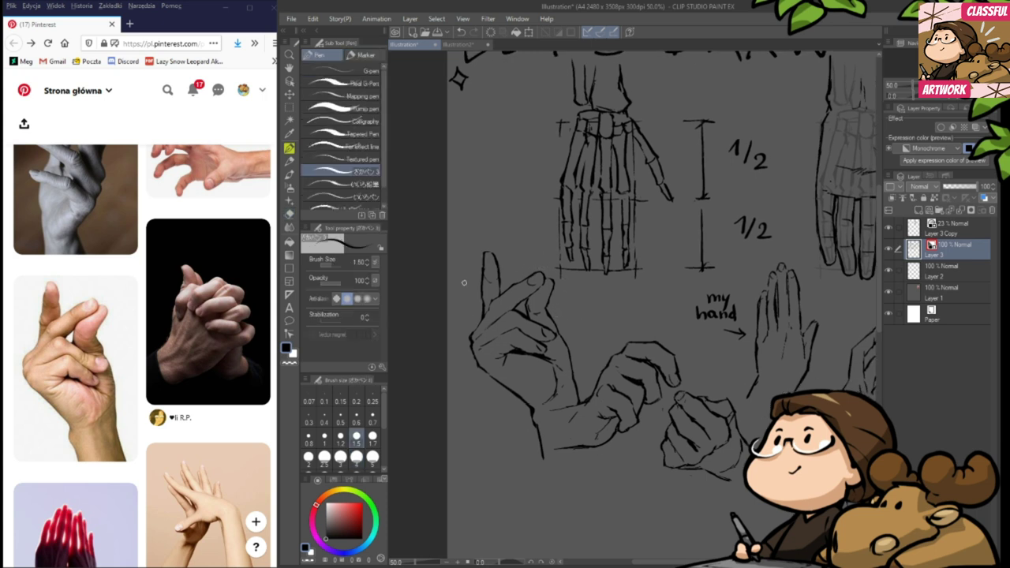
{"action": "key", "text": "e"}
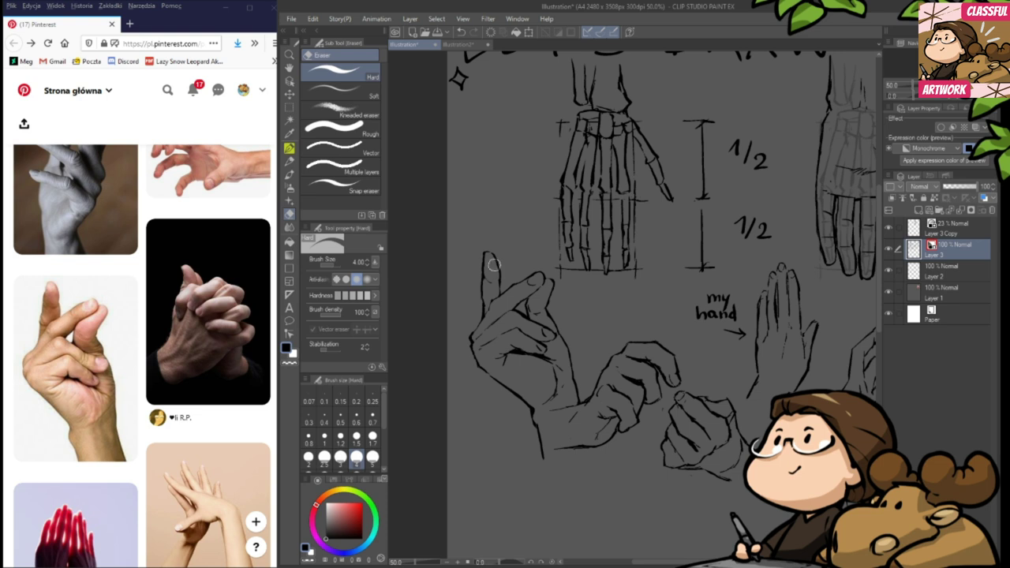
{"action": "key", "text": "p"}
{"action": "key", "text": "e"}
{"action": "left_click_drag", "start_coordinate": [593, 370], "coordinate": [580, 389]}
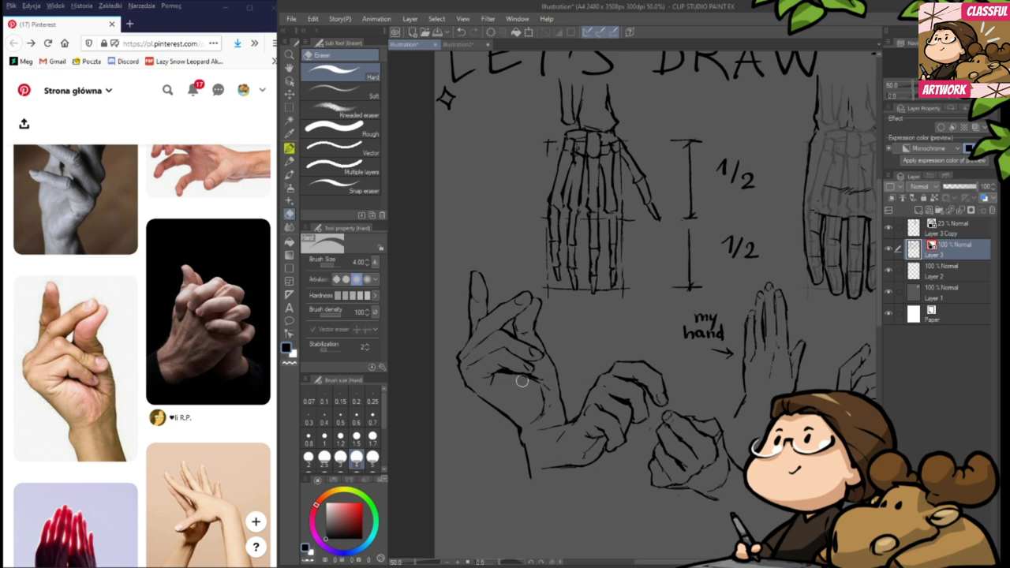
- Darken the gap between the thumb and the curled fingers and tidy the adjoining lines
{"action": "key", "text": "p"}
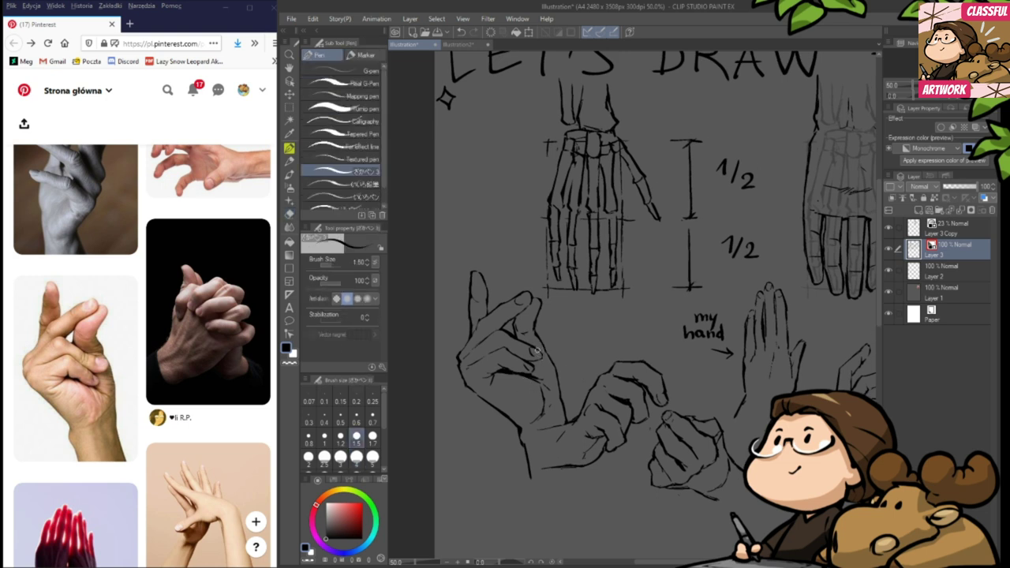
{"action": "scroll", "coordinate": [546, 374], "scroll_direction": "up", "scroll_amount": 1}
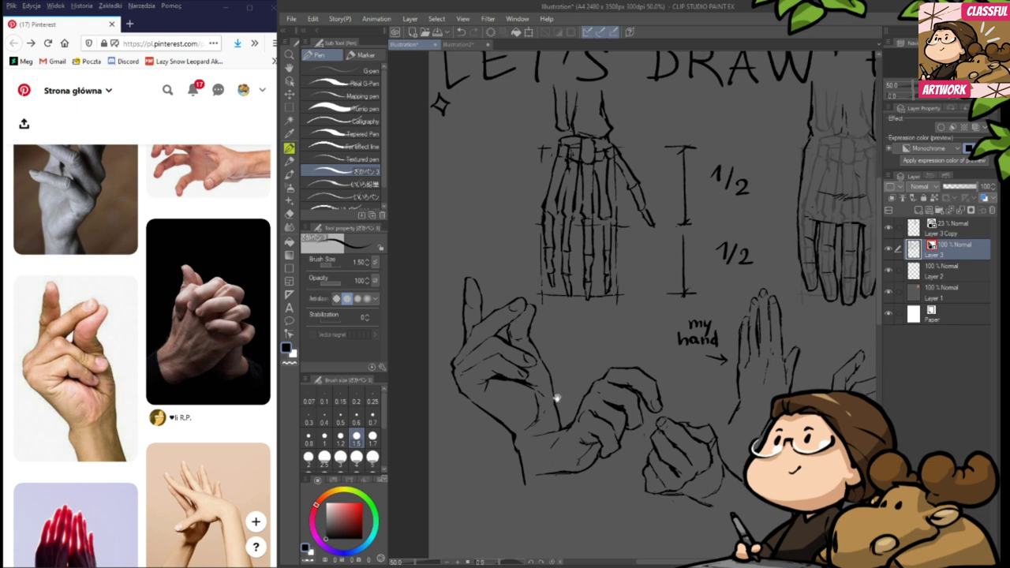
{"action": "key", "text": "e"}
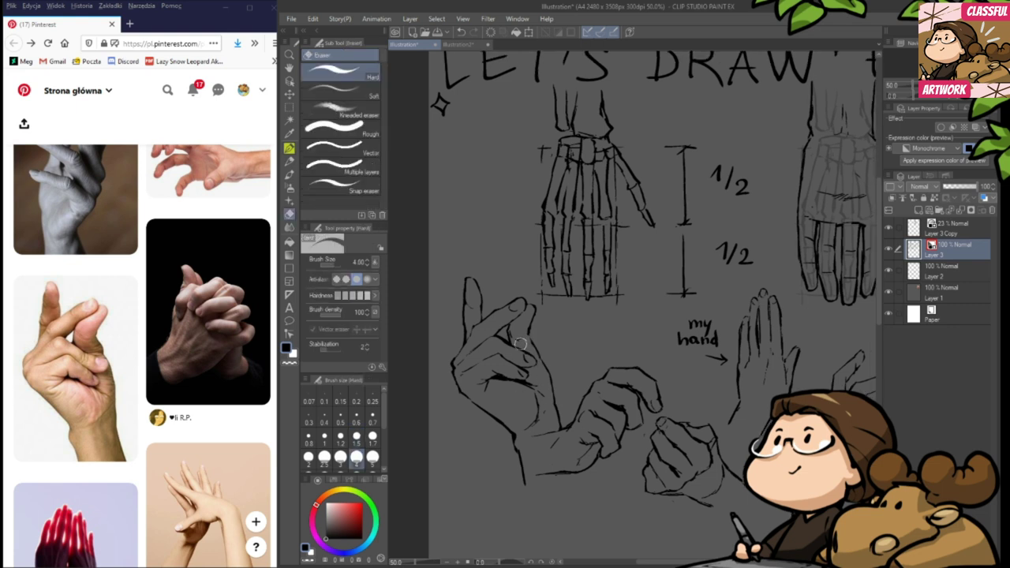
{"action": "scroll", "coordinate": [520, 347], "scroll_direction": "up", "scroll_amount": 1}
{"action": "key", "text": "p"}
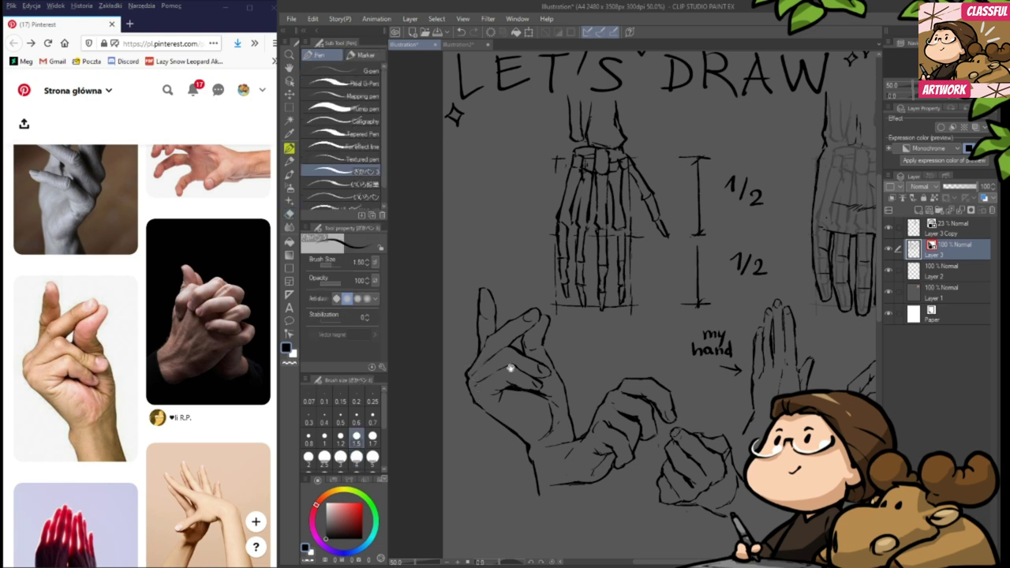
- Thicken the outer contour at the knuckle of the snapping hand and trim it with the eraser
{"action": "scroll", "coordinate": [511, 367], "scroll_direction": "up", "scroll_amount": 2}
{"action": "scroll", "coordinate": [556, 453], "scroll_direction": "down", "scroll_amount": 5}
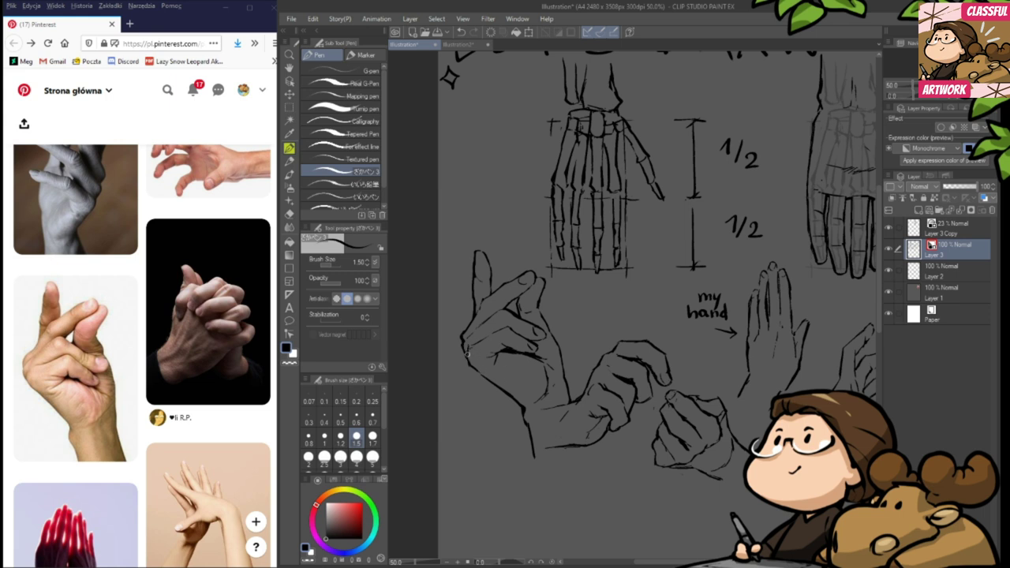
{"action": "key", "text": "e"}
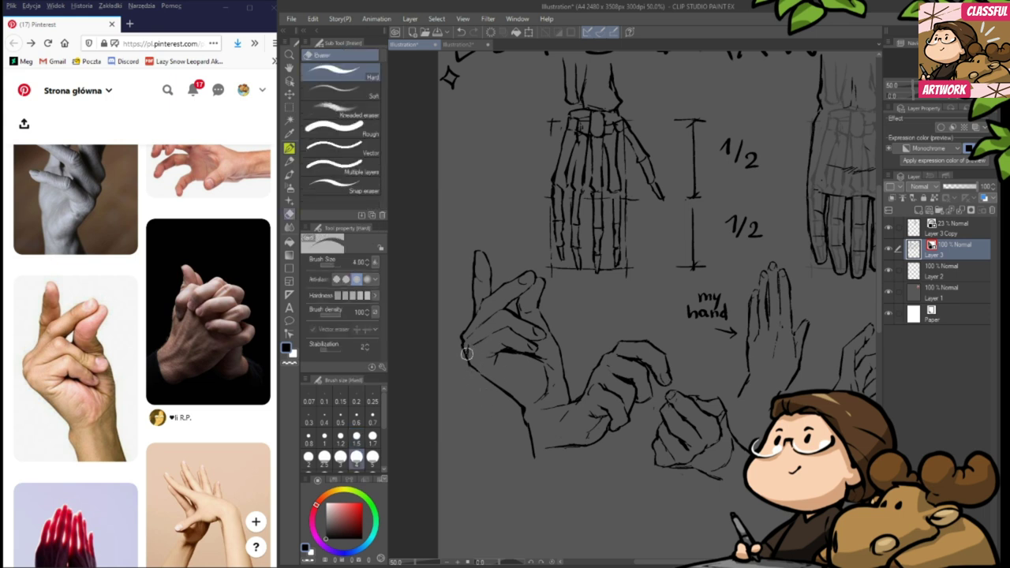
{"action": "key", "text": "p"}
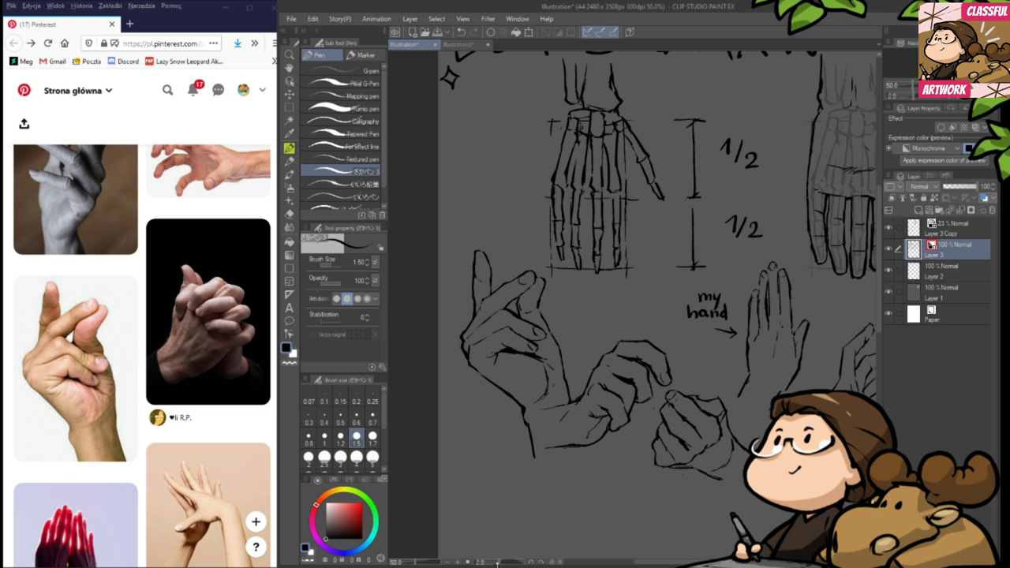
- Browse the Pinterest hand photos for the next reference pose
{"action": "left_click", "coordinate": [77, 30]}
{"action": "scroll", "coordinate": [170, 302], "scroll_direction": "down", "scroll_amount": 2}
{"action": "scroll", "coordinate": [182, 292], "scroll_direction": "down", "scroll_amount": 1}
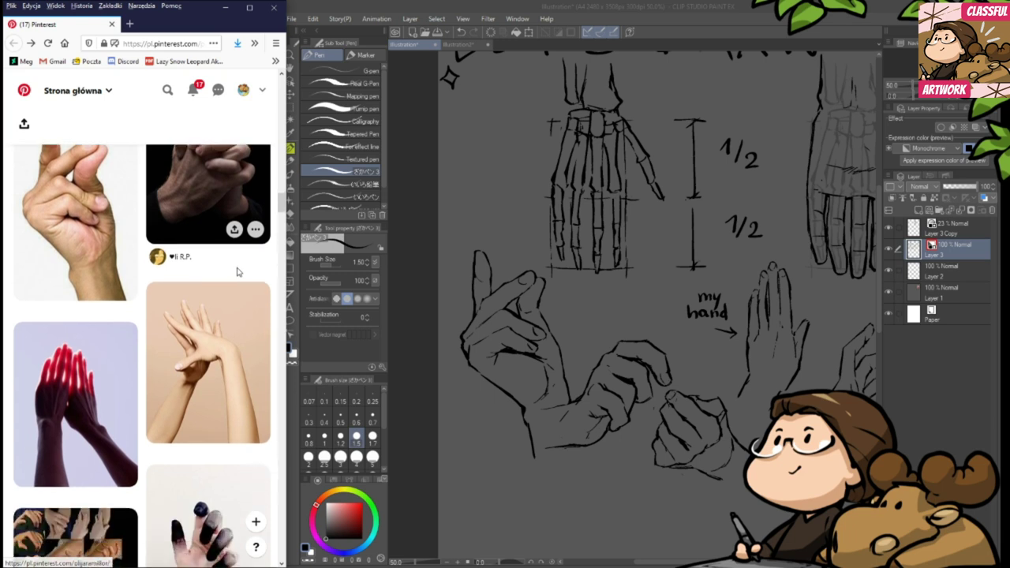
{"action": "scroll", "coordinate": [243, 269], "scroll_direction": "down", "scroll_amount": 2}
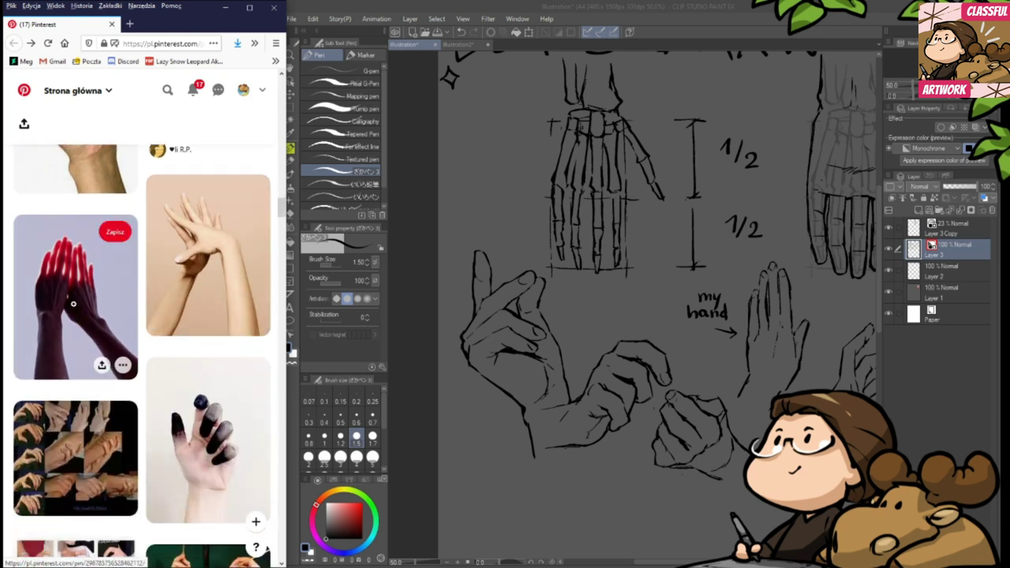
{"action": "scroll", "coordinate": [73, 304], "scroll_direction": "up", "scroll_amount": 1}
{"action": "scroll", "coordinate": [73, 303], "scroll_direction": "up", "scroll_amount": 20}
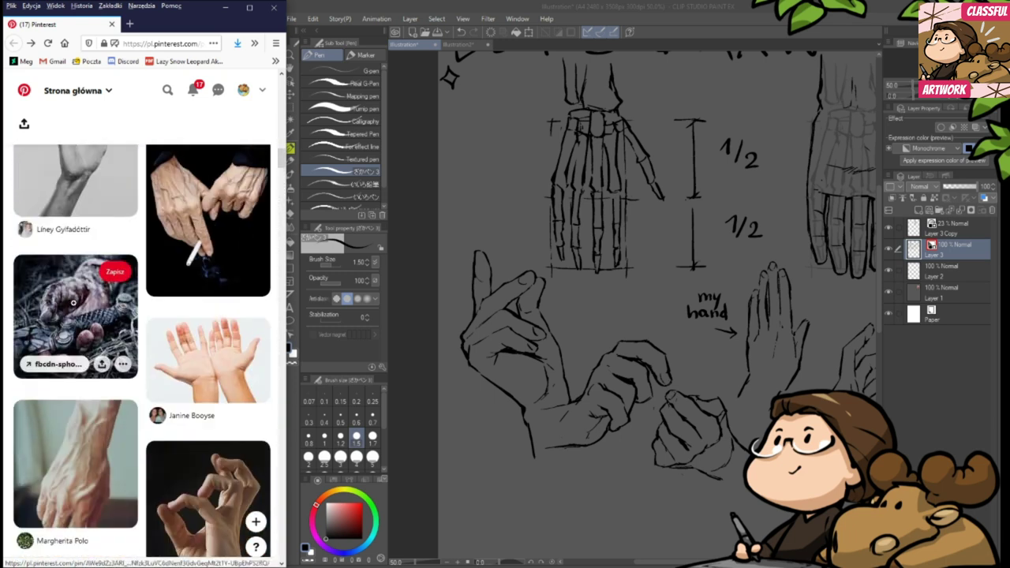
{"action": "scroll", "coordinate": [74, 304], "scroll_direction": "up", "scroll_amount": 5}
{"action": "scroll", "coordinate": [75, 308], "scroll_direction": "down", "scroll_amount": 3}
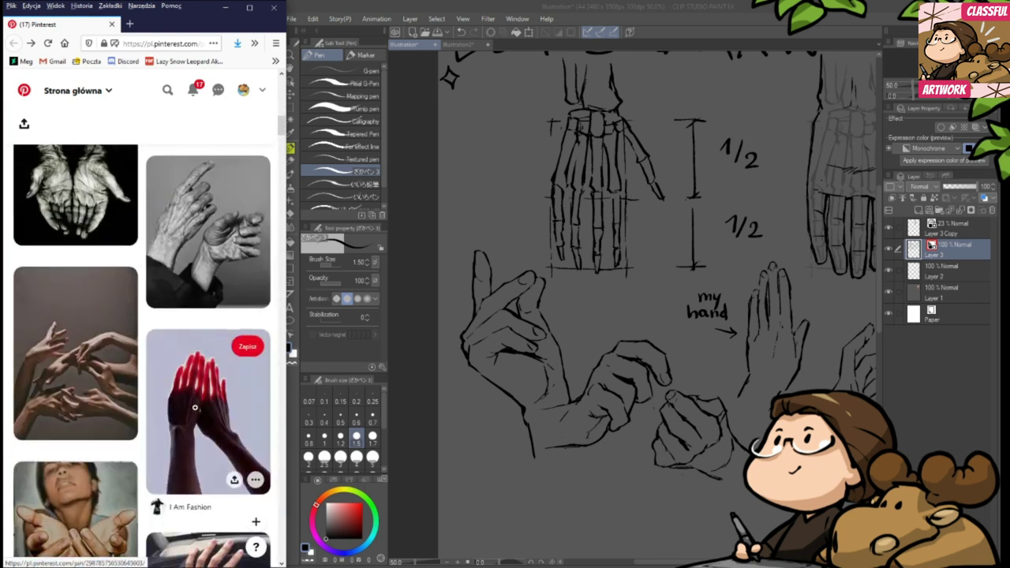
{"action": "scroll", "coordinate": [188, 388], "scroll_direction": "down", "scroll_amount": 8}
{"action": "scroll", "coordinate": [189, 391], "scroll_direction": "down", "scroll_amount": 10}
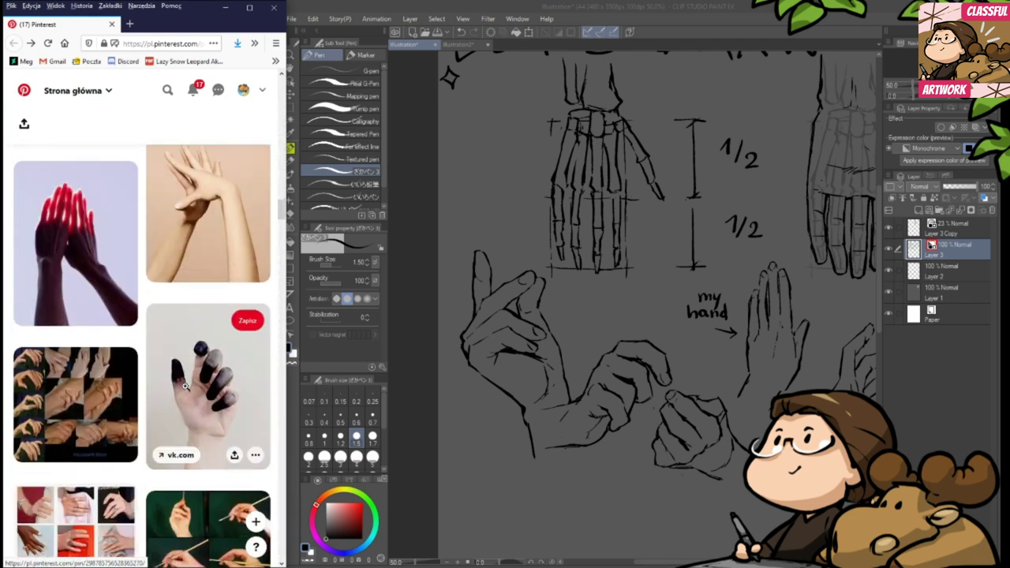
{"action": "scroll", "coordinate": [245, 399], "scroll_direction": "up", "scroll_amount": 1}
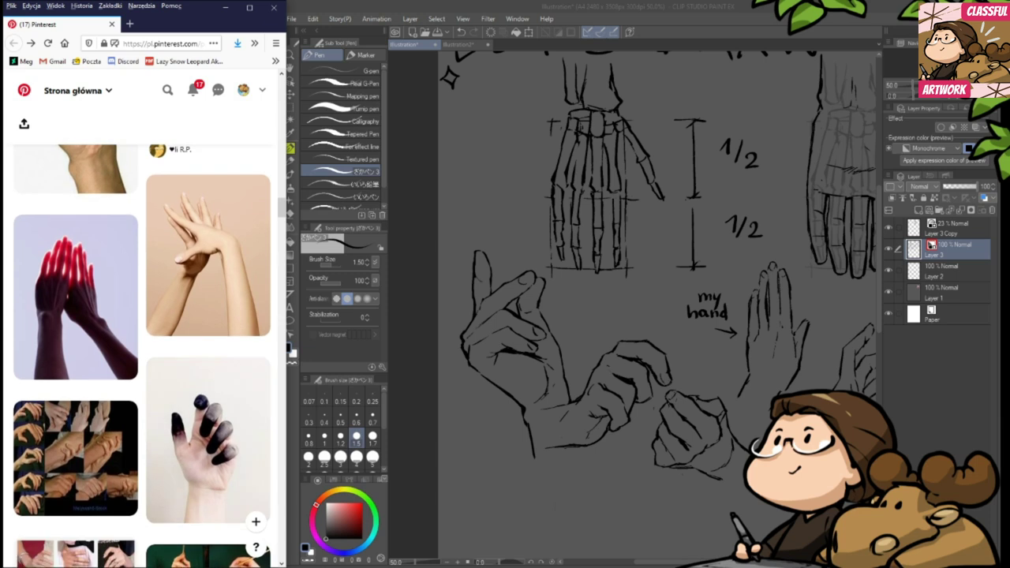
- Start a new spread-fingered hand below the snapping hand by sketching its outermost finger, trimming stray marks with the eraser
{"action": "left_click", "coordinate": [881, 319]}
{"action": "left_click_drag", "start_coordinate": [773, 474], "coordinate": [745, 314]}
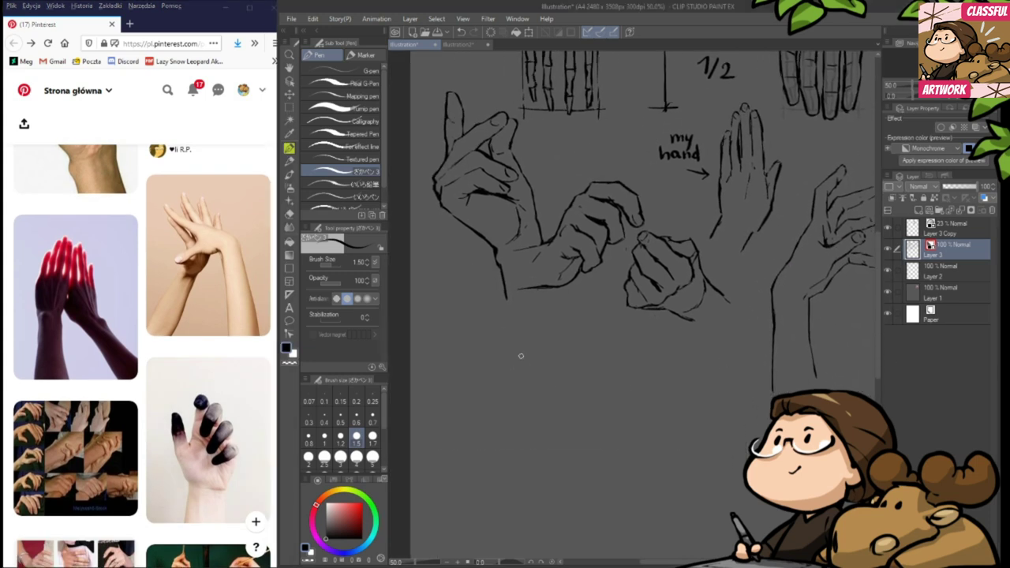
{"action": "mouse_move", "coordinate": [535, 381]}
{"action": "left_mouse_down"}
{"action": "mouse_move", "coordinate": [508, 330]}
{"action": "mouse_move", "coordinate": [546, 394]}
{"action": "left_mouse_up"}
{"action": "left_click_drag", "start_coordinate": [525, 355], "coordinate": [547, 374]}
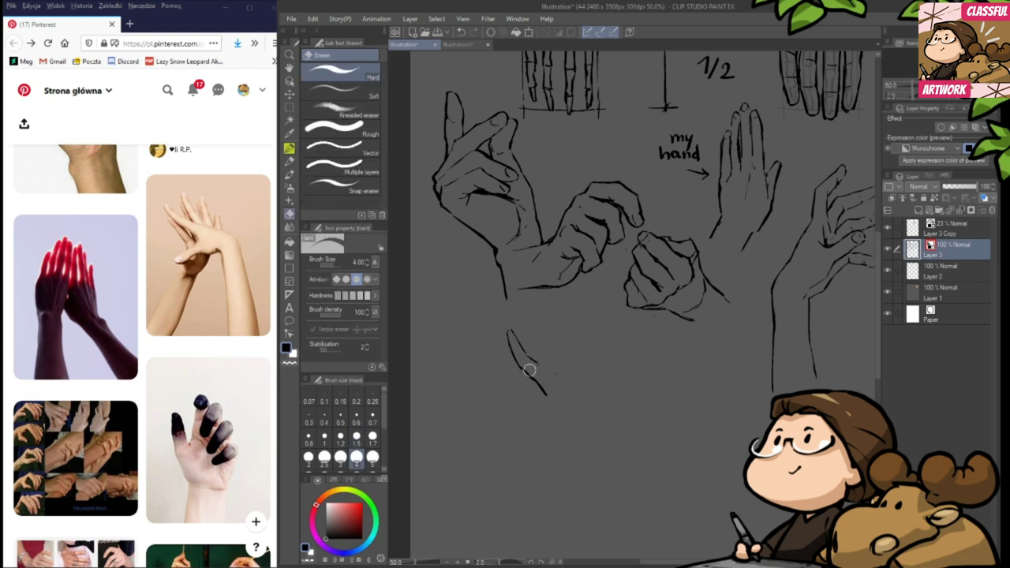
{"action": "mouse_move", "coordinate": [520, 367]}
{"action": "left_mouse_down"}
{"action": "mouse_move", "coordinate": [544, 398]}
{"action": "mouse_move", "coordinate": [555, 371]}
{"action": "left_mouse_up"}
{"action": "key", "text": "e"}
{"action": "key", "text": "p"}
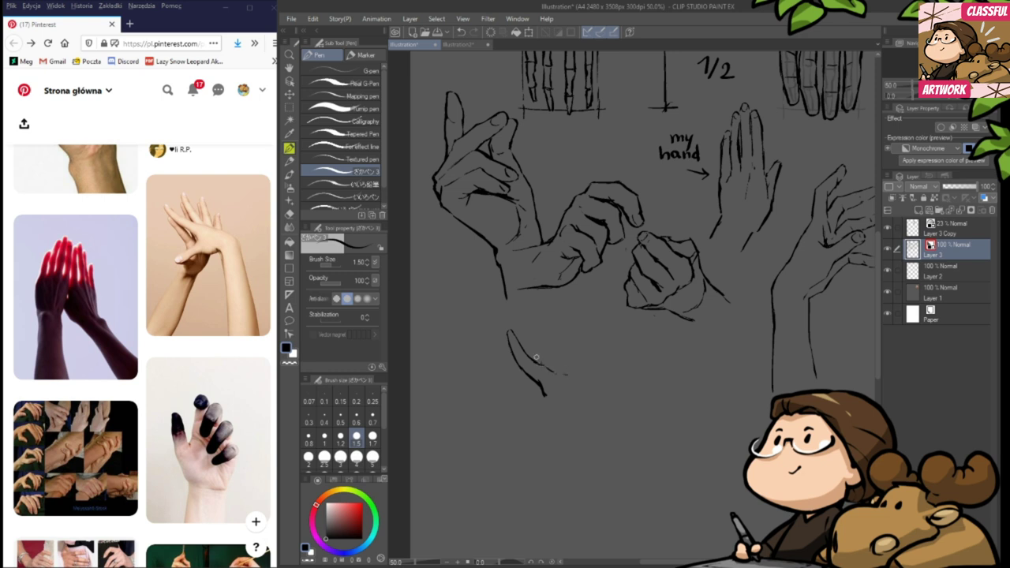
- Sketch the next raised fingers of the new hand and the edge beside them, cleaning up the lines
{"action": "mouse_move", "coordinate": [536, 318]}
{"action": "left_mouse_down"}
{"action": "mouse_move", "coordinate": [544, 368]}
{"action": "mouse_move", "coordinate": [564, 375]}
{"action": "mouse_move", "coordinate": [555, 361]}
{"action": "left_mouse_up"}
{"action": "key", "text": "e"}
{"action": "key", "text": "p"}
{"action": "mouse_move", "coordinate": [552, 351]}
{"action": "left_mouse_down"}
{"action": "mouse_move", "coordinate": [565, 369]}
{"action": "mouse_move", "coordinate": [537, 353]}
{"action": "mouse_move", "coordinate": [547, 366]}
{"action": "left_mouse_up"}
{"action": "key", "text": "e"}
{"action": "key", "text": "p"}
{"action": "left_click_drag", "start_coordinate": [564, 362], "coordinate": [561, 330]}
{"action": "mouse_move", "coordinate": [565, 344]}
{"action": "left_mouse_down"}
{"action": "mouse_move", "coordinate": [561, 326]}
{"action": "mouse_move", "coordinate": [593, 385]}
{"action": "mouse_move", "coordinate": [584, 361]}
{"action": "left_mouse_up"}
- Bring back the snapping-hand photo and fill the snapping hand's drawing with flat pink on Layer 1 using Meg's perfect brush ver1
{"action": "left_click", "coordinate": [201, 23]}
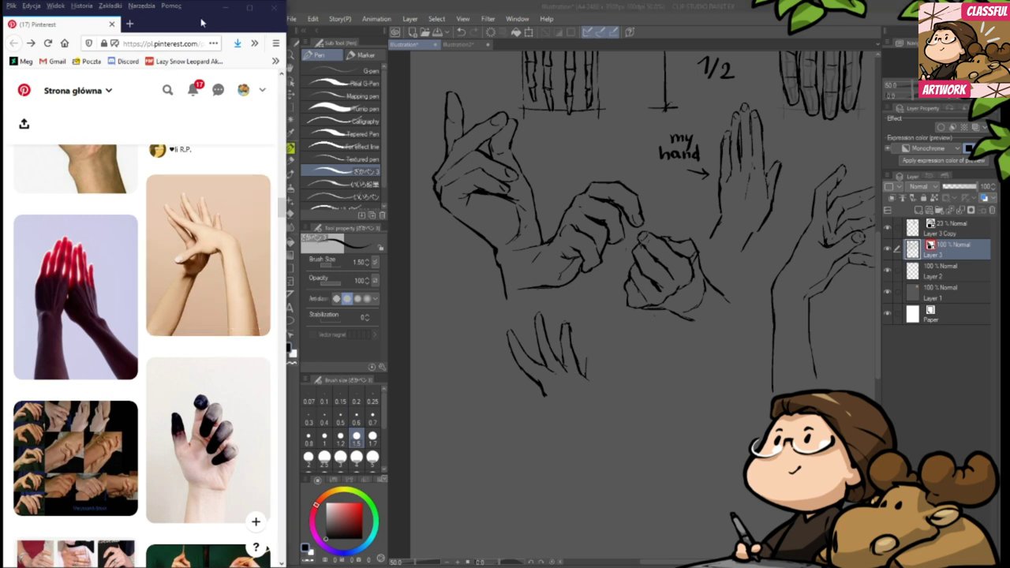
{"action": "scroll", "coordinate": [197, 315], "scroll_direction": "up", "scroll_amount": 3}
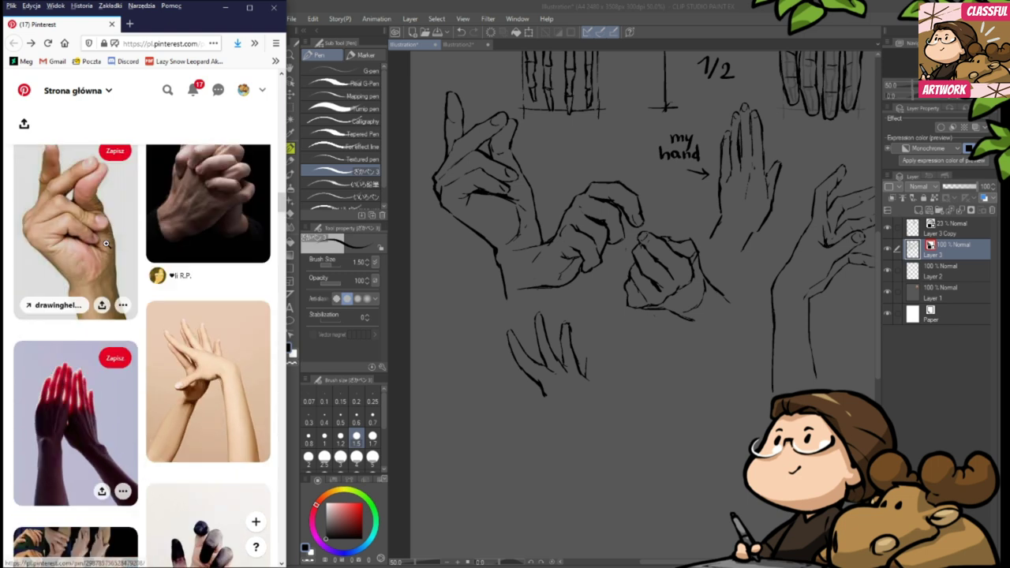
{"action": "left_click", "coordinate": [941, 273]}
{"action": "left_click_drag", "start_coordinate": [717, 330], "coordinate": [717, 417]}
{"action": "left_click", "coordinate": [934, 294]}
{"action": "left_click", "coordinate": [289, 174]}
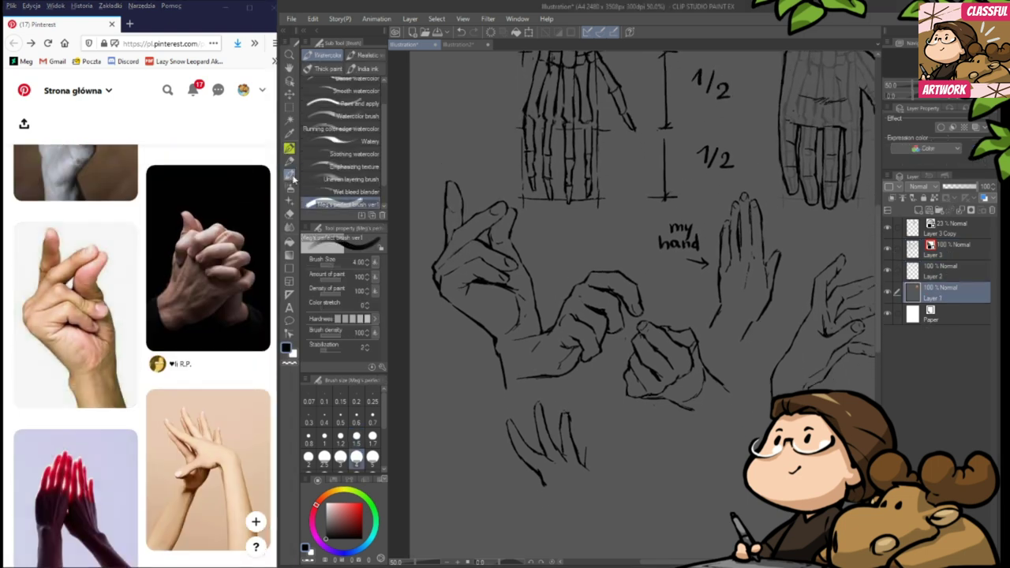
{"action": "left_click_drag", "start_coordinate": [317, 507], "coordinate": [318, 504]}
{"action": "left_click", "coordinate": [338, 505]}
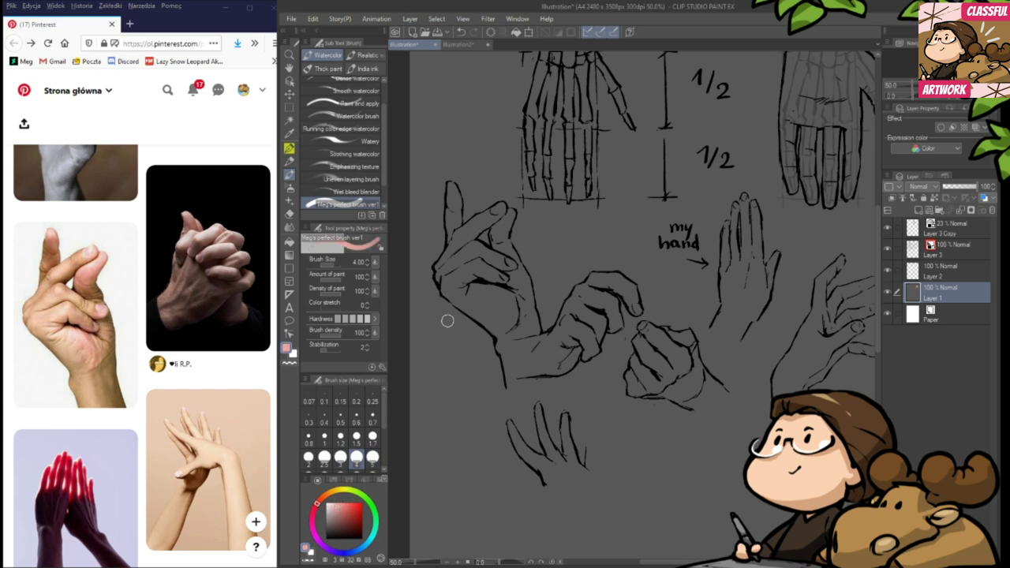
{"action": "mouse_move", "coordinate": [456, 236]}
{"action": "left_mouse_down"}
{"action": "mouse_move", "coordinate": [454, 272]}
{"action": "mouse_move", "coordinate": [490, 294]}
{"action": "left_mouse_up"}
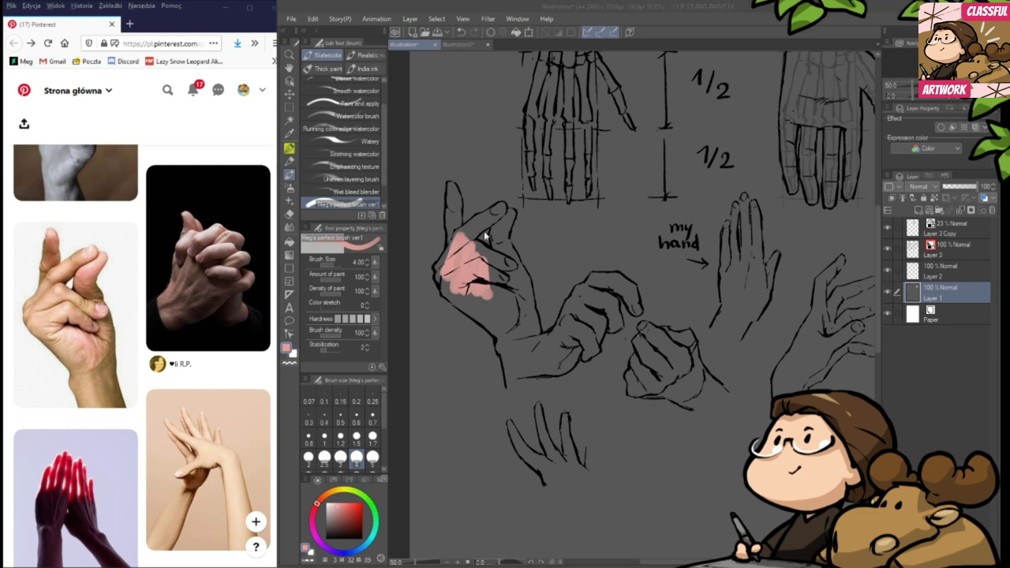
{"action": "mouse_move", "coordinate": [485, 235]}
{"action": "left_mouse_down"}
{"action": "mouse_move", "coordinate": [471, 226]}
{"action": "mouse_move", "coordinate": [498, 210]}
{"action": "mouse_move", "coordinate": [512, 219]}
{"action": "mouse_move", "coordinate": [505, 244]}
{"action": "mouse_move", "coordinate": [493, 236]}
{"action": "mouse_move", "coordinate": [521, 277]}
{"action": "mouse_move", "coordinate": [477, 253]}
{"action": "mouse_move", "coordinate": [508, 245]}
{"action": "mouse_move", "coordinate": [493, 276]}
{"action": "mouse_move", "coordinate": [440, 273]}
{"action": "mouse_move", "coordinate": [457, 237]}
{"action": "mouse_move", "coordinate": [452, 190]}
{"action": "mouse_move", "coordinate": [474, 281]}
{"action": "mouse_move", "coordinate": [448, 286]}
{"action": "mouse_move", "coordinate": [505, 338]}
{"action": "mouse_move", "coordinate": [512, 300]}
{"action": "mouse_move", "coordinate": [523, 330]}
{"action": "mouse_move", "coordinate": [526, 280]}
{"action": "mouse_move", "coordinate": [513, 292]}
{"action": "mouse_move", "coordinate": [511, 386]}
{"action": "mouse_move", "coordinate": [510, 320]}
{"action": "mouse_move", "coordinate": [536, 359]}
{"action": "mouse_move", "coordinate": [517, 365]}
{"action": "mouse_move", "coordinate": [527, 332]}
{"action": "left_mouse_up"}
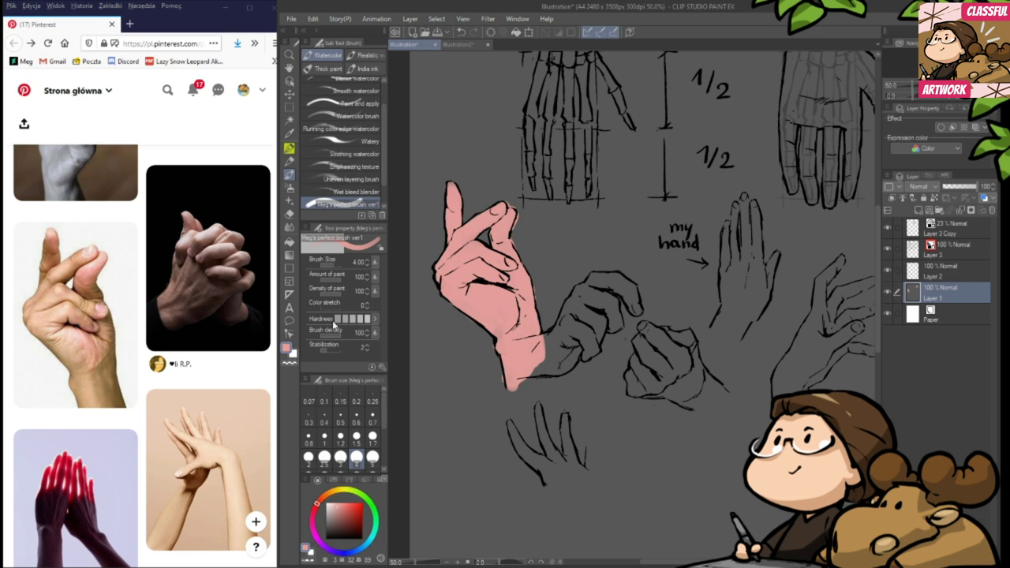
- Paint lighter pink highlights on the fingers and palm of the snapping hand
{"action": "left_click_drag", "start_coordinate": [328, 494], "coordinate": [321, 498]}
{"action": "left_click", "coordinate": [346, 506]}
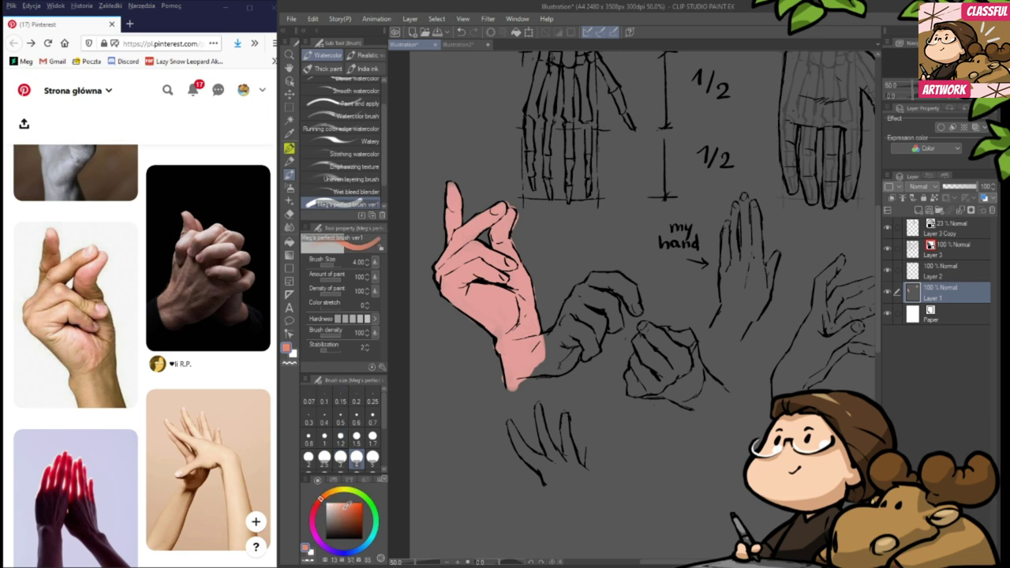
{"action": "left_click", "coordinate": [317, 504]}
{"action": "left_click", "coordinate": [337, 503]}
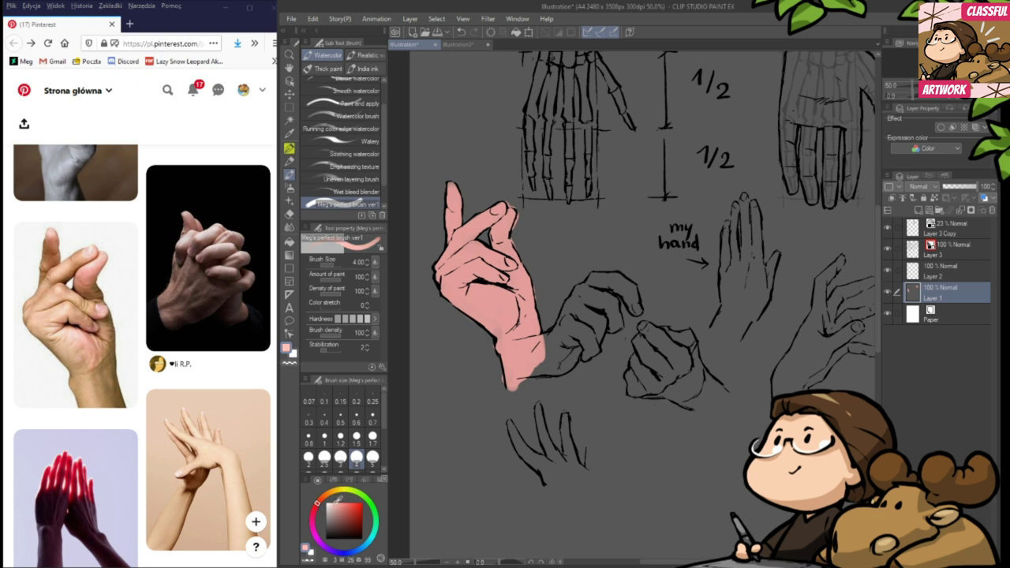
{"action": "mouse_move", "coordinate": [489, 274]}
{"action": "left_mouse_down"}
{"action": "mouse_move", "coordinate": [467, 269]}
{"action": "mouse_move", "coordinate": [458, 279]}
{"action": "mouse_move", "coordinate": [473, 268]}
{"action": "mouse_move", "coordinate": [478, 229]}
{"action": "mouse_move", "coordinate": [457, 239]}
{"action": "mouse_move", "coordinate": [501, 208]}
{"action": "mouse_move", "coordinate": [453, 201]}
{"action": "mouse_move", "coordinate": [455, 241]}
{"action": "left_mouse_up"}
{"action": "mouse_move", "coordinate": [500, 215]}
{"action": "left_mouse_down"}
{"action": "mouse_move", "coordinate": [508, 242]}
{"action": "mouse_move", "coordinate": [493, 239]}
{"action": "left_mouse_up"}
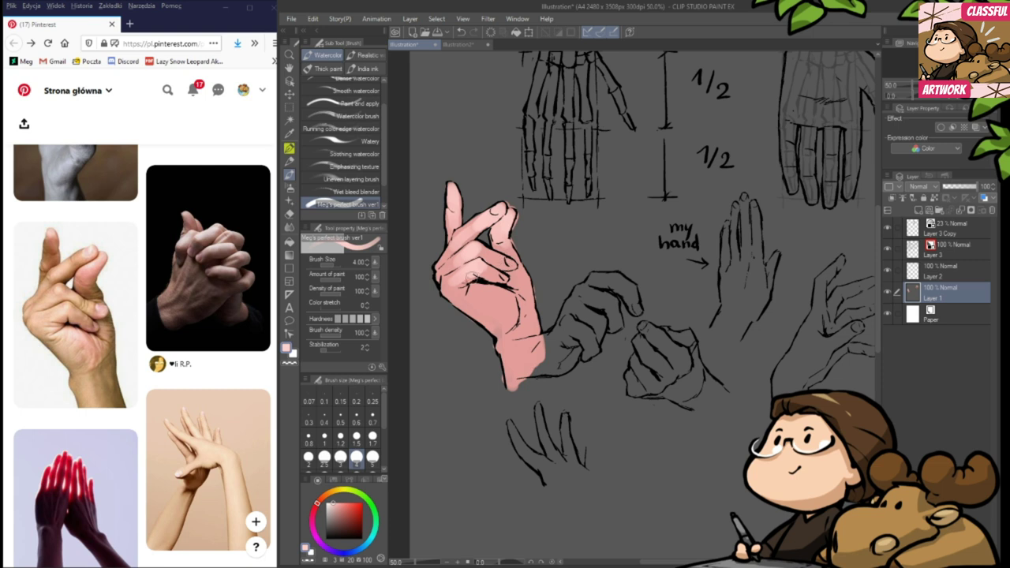
{"action": "mouse_move", "coordinate": [482, 301]}
{"action": "left_mouse_down"}
{"action": "mouse_move", "coordinate": [493, 295]}
{"action": "mouse_move", "coordinate": [489, 310]}
{"action": "mouse_move", "coordinate": [476, 291]}
{"action": "mouse_move", "coordinate": [501, 304]}
{"action": "mouse_move", "coordinate": [507, 326]}
{"action": "mouse_move", "coordinate": [446, 288]}
{"action": "mouse_move", "coordinate": [465, 255]}
{"action": "left_mouse_up"}
- Shade the thumb side and wrist with brown and soften the shadows around the folded fingers with sampled skin tones
{"action": "left_click", "coordinate": [507, 324], "text": "alt"}
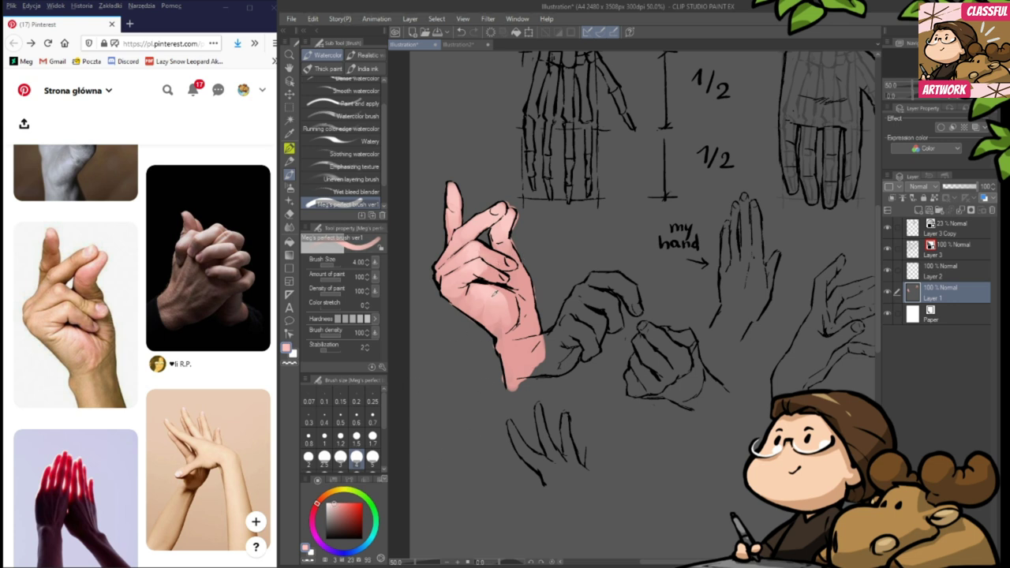
{"action": "mouse_move", "coordinate": [319, 500]}
{"action": "left_mouse_down"}
{"action": "mouse_move", "coordinate": [327, 493]}
{"action": "mouse_move", "coordinate": [340, 523]}
{"action": "left_mouse_up"}
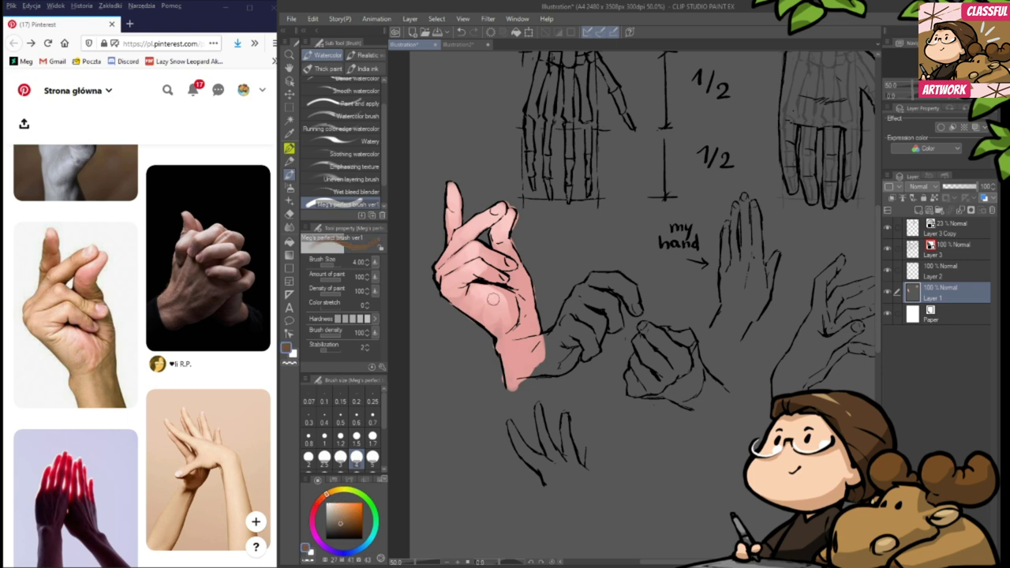
{"action": "mouse_move", "coordinate": [509, 277]}
{"action": "left_mouse_down"}
{"action": "mouse_move", "coordinate": [522, 313]}
{"action": "mouse_move", "coordinate": [527, 295]}
{"action": "mouse_move", "coordinate": [530, 320]}
{"action": "mouse_move", "coordinate": [509, 337]}
{"action": "mouse_move", "coordinate": [540, 333]}
{"action": "mouse_move", "coordinate": [505, 371]}
{"action": "mouse_move", "coordinate": [508, 347]}
{"action": "mouse_move", "coordinate": [530, 369]}
{"action": "mouse_move", "coordinate": [539, 337]}
{"action": "left_mouse_up"}
{"action": "left_click", "coordinate": [524, 287], "text": "alt"}
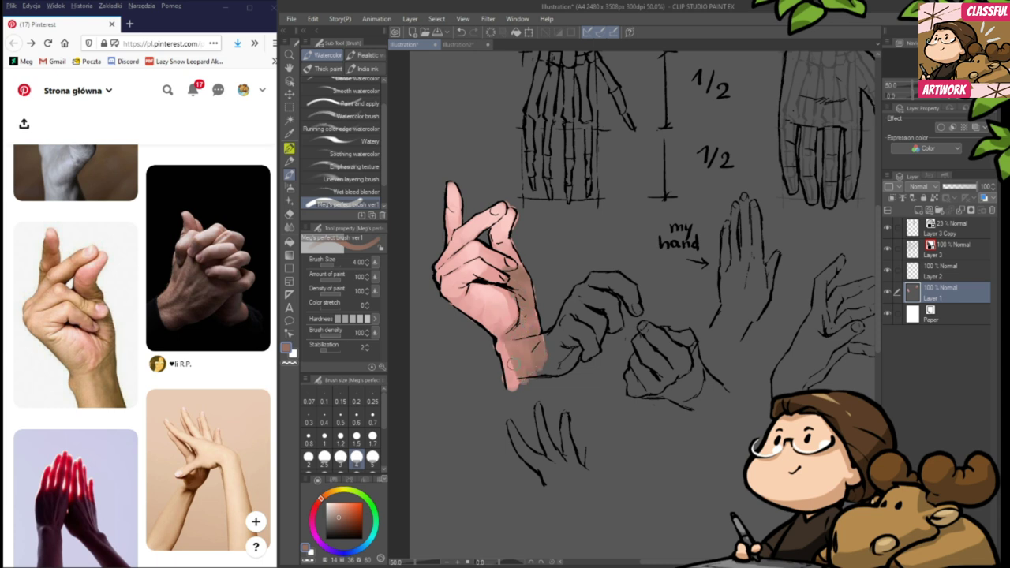
{"action": "mouse_move", "coordinate": [495, 281]}
{"action": "left_mouse_down"}
{"action": "mouse_move", "coordinate": [481, 273]}
{"action": "mouse_move", "coordinate": [480, 243]}
{"action": "mouse_move", "coordinate": [498, 278]}
{"action": "mouse_move", "coordinate": [499, 261]}
{"action": "mouse_move", "coordinate": [505, 268]}
{"action": "mouse_move", "coordinate": [493, 272]}
{"action": "left_mouse_up"}
{"action": "left_click", "coordinate": [498, 259], "text": "alt"}
{"action": "left_click", "coordinate": [489, 273], "text": "alt"}
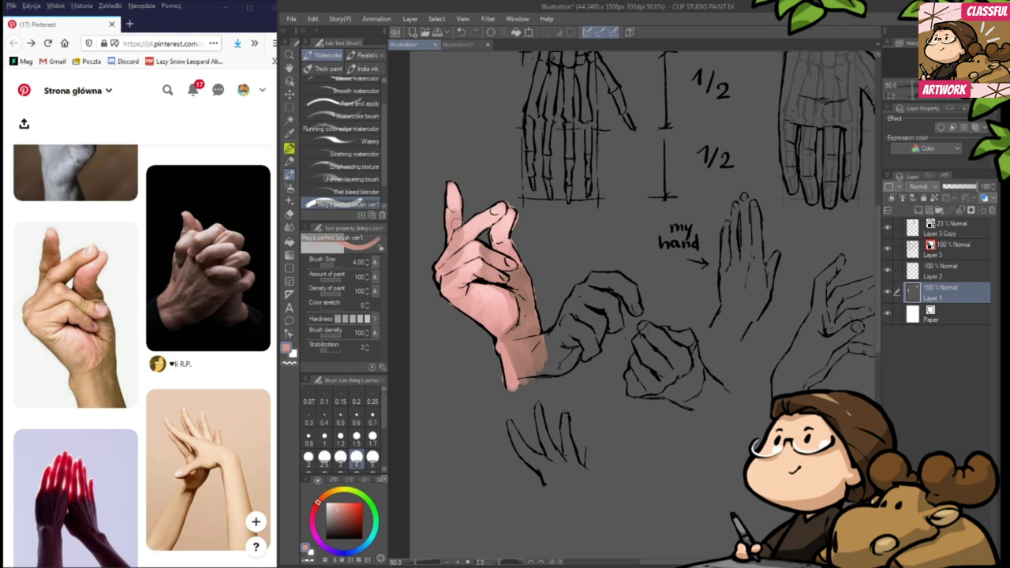
{"action": "left_click", "coordinate": [511, 260], "text": "alt"}
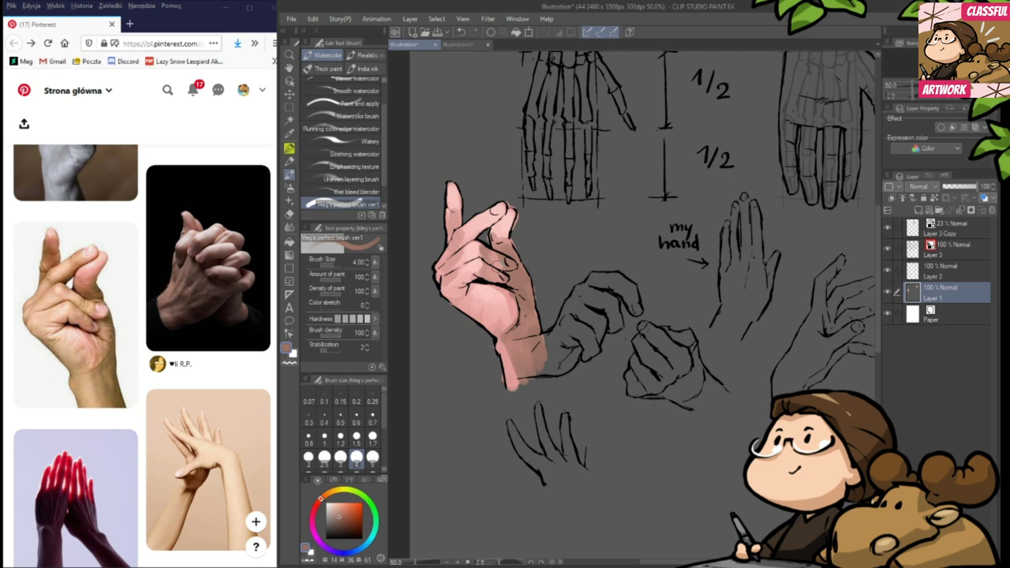
- Add fine pale highlights and thin brown shadow accents to the thumb and folded fingers at brush size 1.50
{"action": "left_click", "coordinate": [357, 436]}
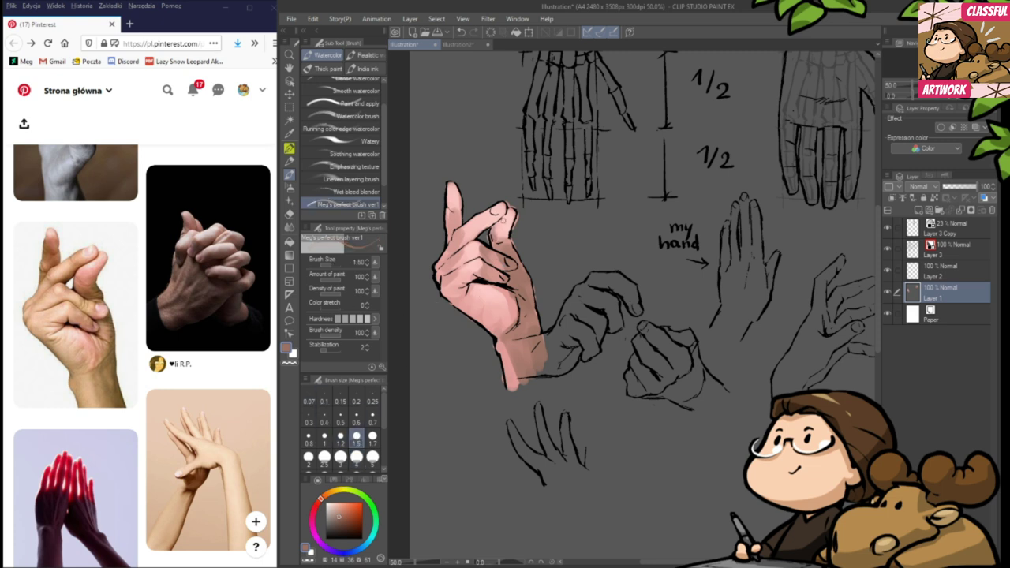
{"action": "left_click", "coordinate": [506, 223], "text": "alt"}
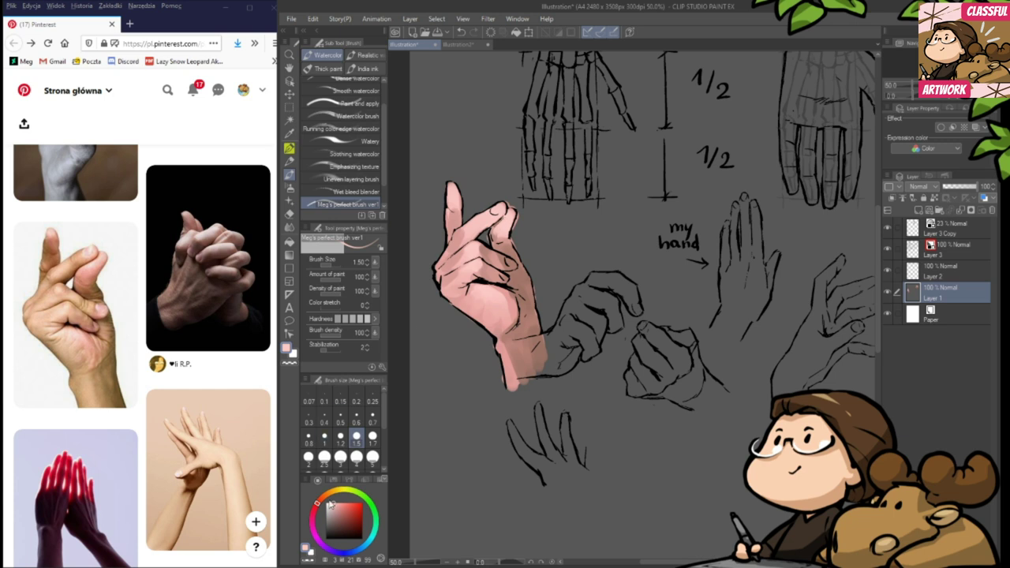
{"action": "left_click", "coordinate": [317, 502]}
{"action": "left_click", "coordinate": [331, 501]}
{"action": "left_click", "coordinate": [322, 499]}
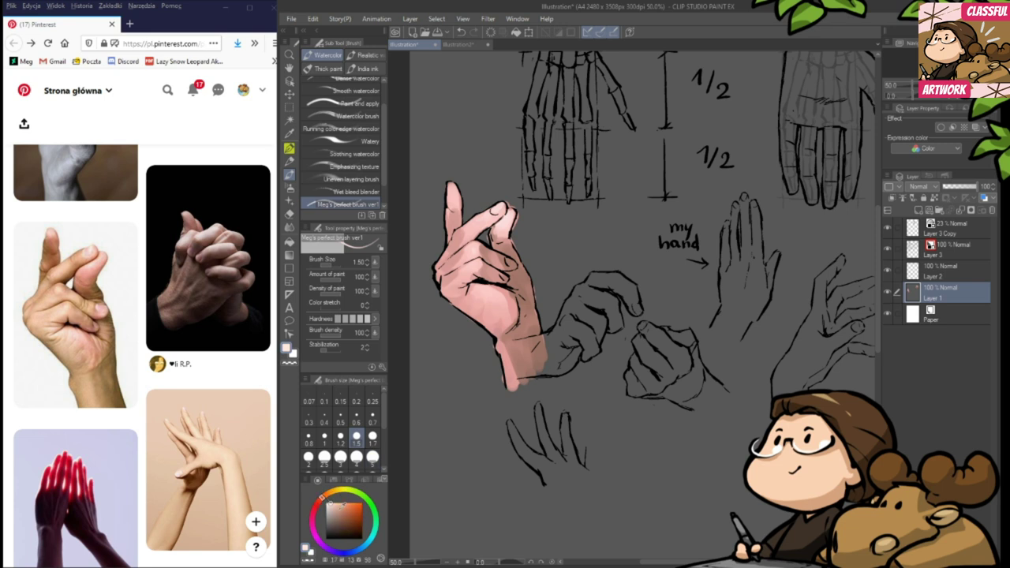
{"action": "left_click_drag", "start_coordinate": [343, 506], "coordinate": [341, 513]}
{"action": "left_click", "coordinate": [326, 496]}
{"action": "left_click_drag", "start_coordinate": [348, 517], "coordinate": [343, 519]}
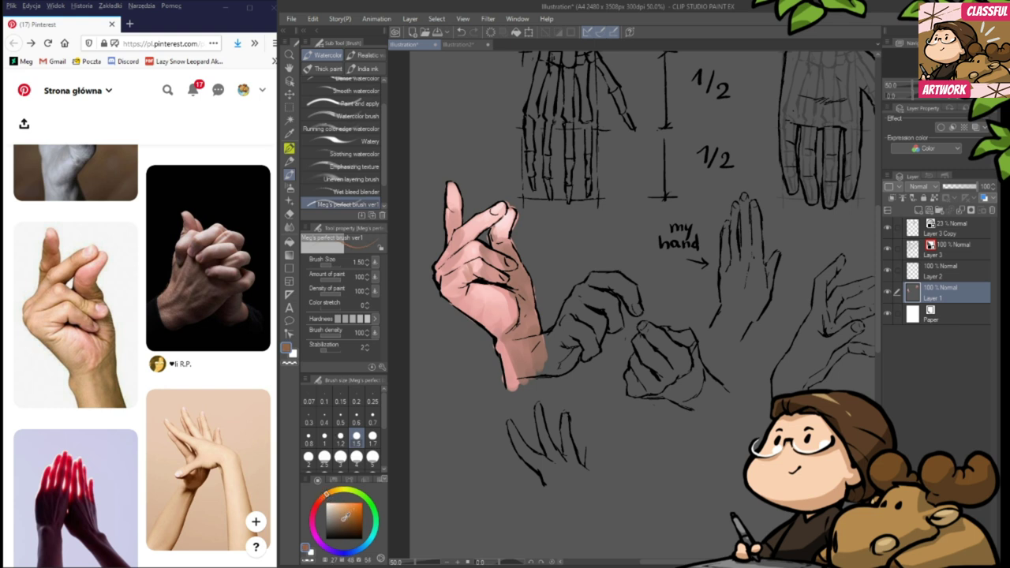
- Glaze brown and ochre tones over the palm, folded fingers and heel of the snapping hand at brush size 4.00
{"action": "left_click", "coordinate": [356, 456]}
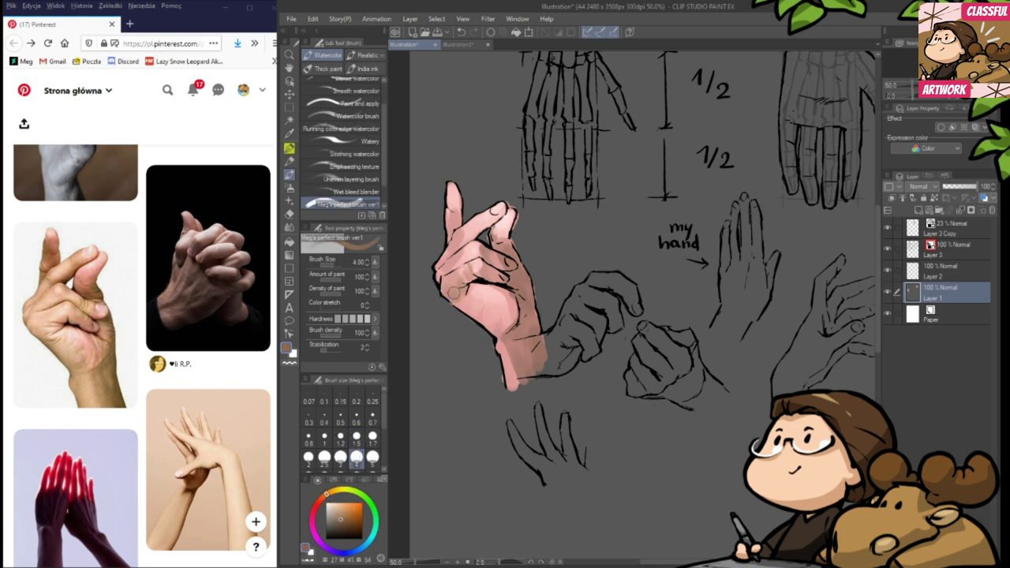
{"action": "mouse_move", "coordinate": [469, 276]}
{"action": "left_mouse_down"}
{"action": "mouse_move", "coordinate": [473, 298]}
{"action": "mouse_move", "coordinate": [495, 312]}
{"action": "mouse_move", "coordinate": [473, 309]}
{"action": "left_mouse_up"}
{"action": "left_click", "coordinate": [342, 513]}
{"action": "left_click_drag", "start_coordinate": [341, 513], "coordinate": [340, 511]}
{"action": "left_click", "coordinate": [329, 493]}
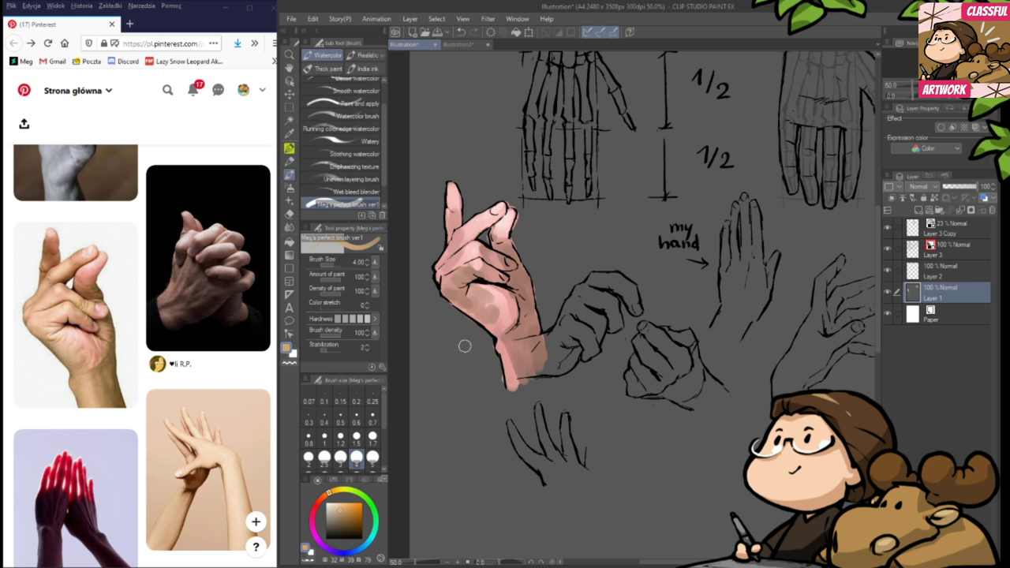
{"action": "mouse_move", "coordinate": [476, 303]}
{"action": "left_mouse_down"}
{"action": "mouse_move", "coordinate": [457, 260]}
{"action": "mouse_move", "coordinate": [468, 262]}
{"action": "mouse_move", "coordinate": [468, 229]}
{"action": "mouse_move", "coordinate": [480, 221]}
{"action": "mouse_move", "coordinate": [472, 229]}
{"action": "mouse_move", "coordinate": [506, 266]}
{"action": "mouse_move", "coordinate": [478, 255]}
{"action": "mouse_move", "coordinate": [503, 263]}
{"action": "mouse_move", "coordinate": [501, 288]}
{"action": "mouse_move", "coordinate": [476, 313]}
{"action": "mouse_move", "coordinate": [497, 294]}
{"action": "mouse_move", "coordinate": [494, 261]}
{"action": "left_mouse_up"}
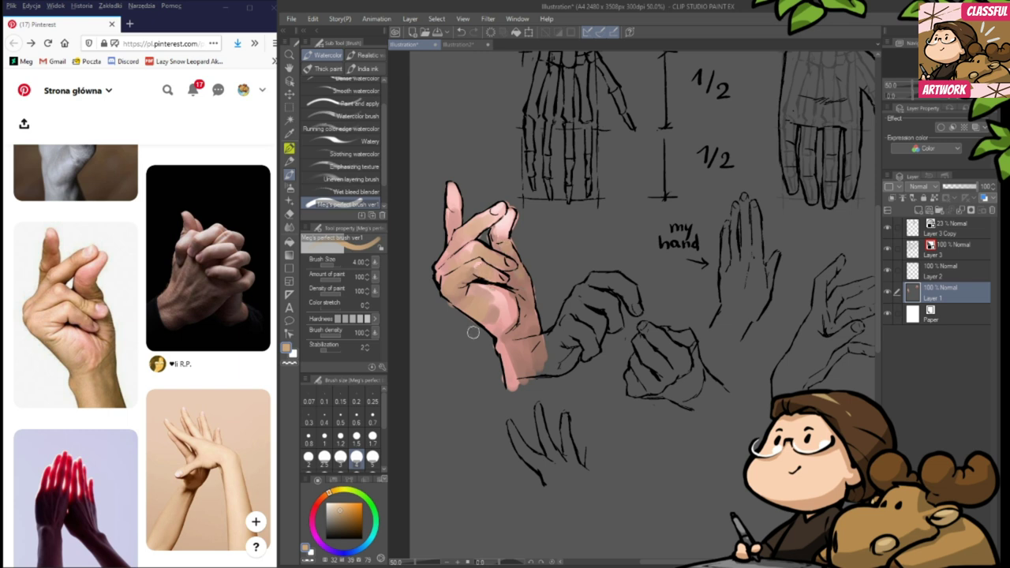
{"action": "mouse_move", "coordinate": [497, 331]}
{"action": "left_mouse_down"}
{"action": "mouse_move", "coordinate": [500, 320]}
{"action": "mouse_move", "coordinate": [507, 339]}
{"action": "left_mouse_up"}
- Blend the palm's pink into the ochre and carry the warm skin tone down to the wrist using sampled colours
{"action": "left_click", "coordinate": [500, 298], "text": "alt"}
{"action": "mouse_move", "coordinate": [501, 299]}
{"action": "left_mouse_down"}
{"action": "mouse_move", "coordinate": [483, 285]}
{"action": "mouse_move", "coordinate": [507, 314]}
{"action": "mouse_move", "coordinate": [487, 310]}
{"action": "mouse_move", "coordinate": [512, 323]}
{"action": "left_mouse_up"}
{"action": "left_click", "coordinate": [491, 297], "text": "alt"}
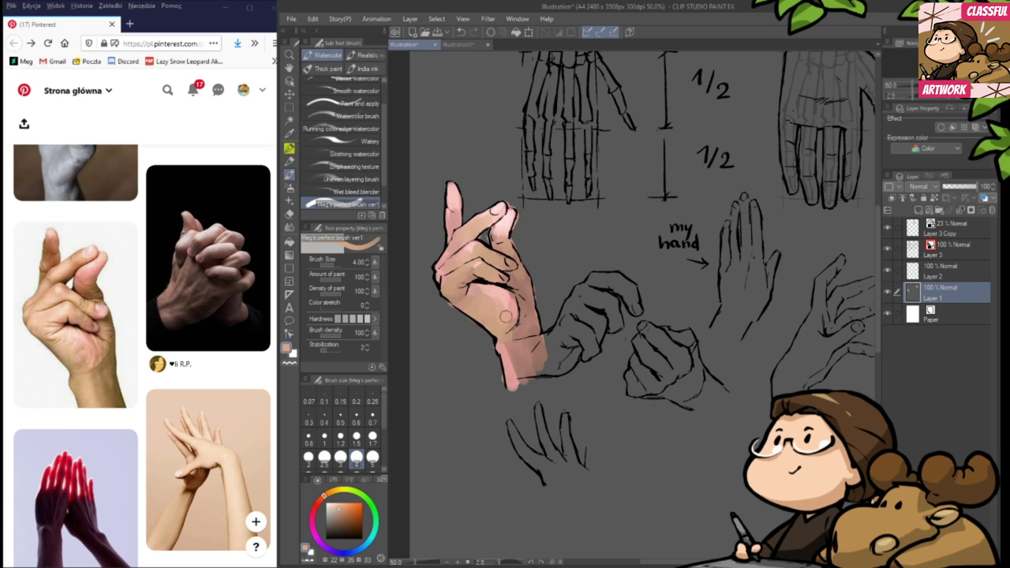
{"action": "mouse_move", "coordinate": [508, 299]}
{"action": "left_mouse_down"}
{"action": "mouse_move", "coordinate": [517, 335]}
{"action": "mouse_move", "coordinate": [496, 341]}
{"action": "mouse_move", "coordinate": [504, 334]}
{"action": "mouse_move", "coordinate": [496, 315]}
{"action": "mouse_move", "coordinate": [490, 324]}
{"action": "mouse_move", "coordinate": [512, 384]}
{"action": "mouse_move", "coordinate": [536, 340]}
{"action": "left_mouse_up"}
{"action": "left_click", "coordinate": [538, 321], "text": "alt"}
- Deepen the orange-brown shadow along the thumb base and wrist and blend it with sampled tones
{"action": "left_click", "coordinate": [329, 495]}
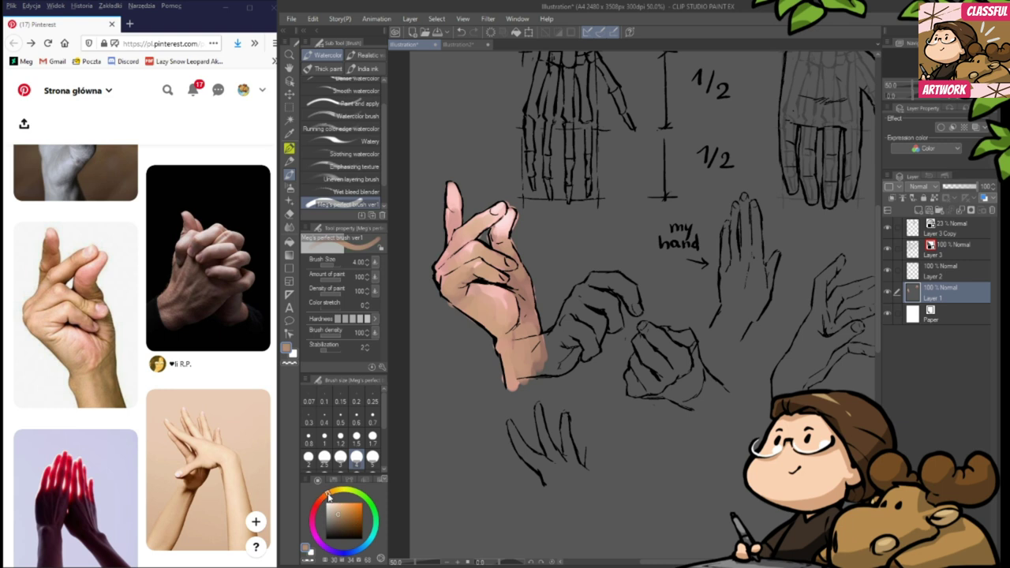
{"action": "left_click", "coordinate": [342, 523]}
{"action": "mouse_move", "coordinate": [540, 328]}
{"action": "left_mouse_down"}
{"action": "mouse_move", "coordinate": [530, 367]}
{"action": "mouse_move", "coordinate": [531, 325]}
{"action": "mouse_move", "coordinate": [527, 357]}
{"action": "left_mouse_up"}
{"action": "left_click", "coordinate": [517, 337], "text": "alt"}
{"action": "left_click", "coordinate": [524, 328], "text": "alt"}
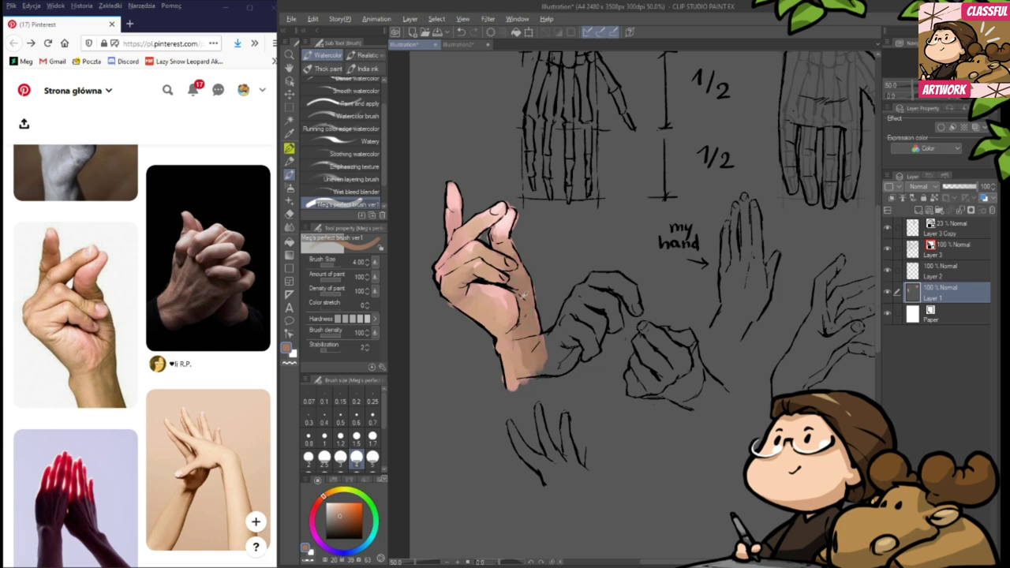
- Glaze a redder pink over the palm and refine the snapping hand's thumb with sampled tones at brush size 1.50
{"action": "left_click", "coordinate": [317, 505]}
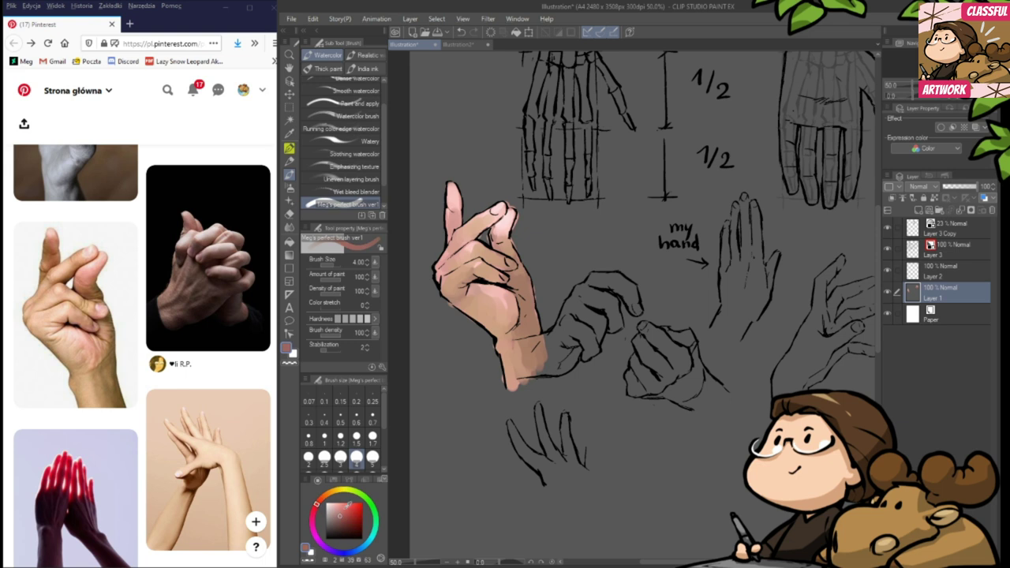
{"action": "left_click", "coordinate": [357, 436]}
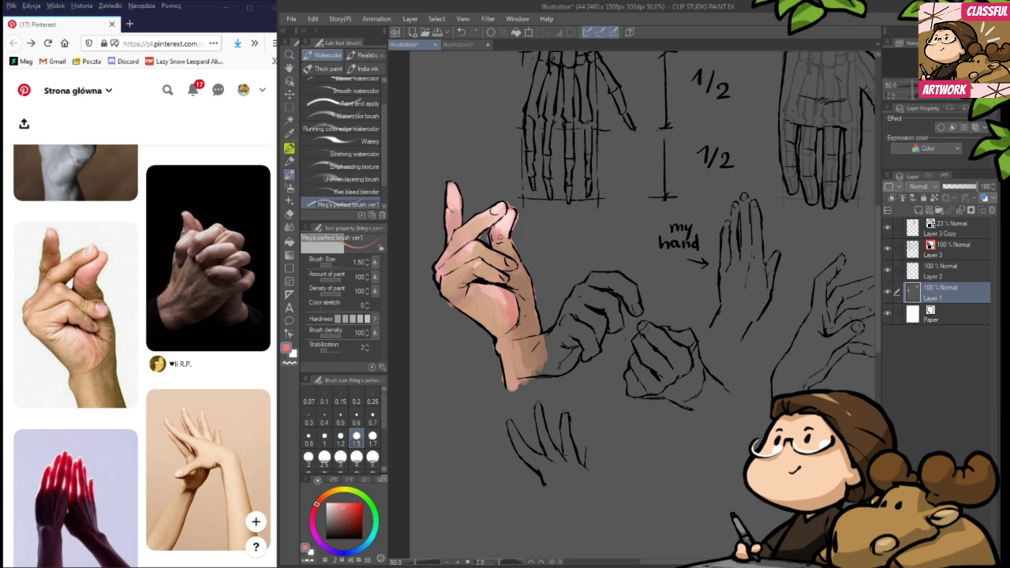
{"action": "left_click", "coordinate": [500, 241], "text": "alt"}
{"action": "left_click", "coordinate": [505, 227], "text": "alt"}
{"action": "left_click", "coordinate": [505, 222], "text": "alt"}
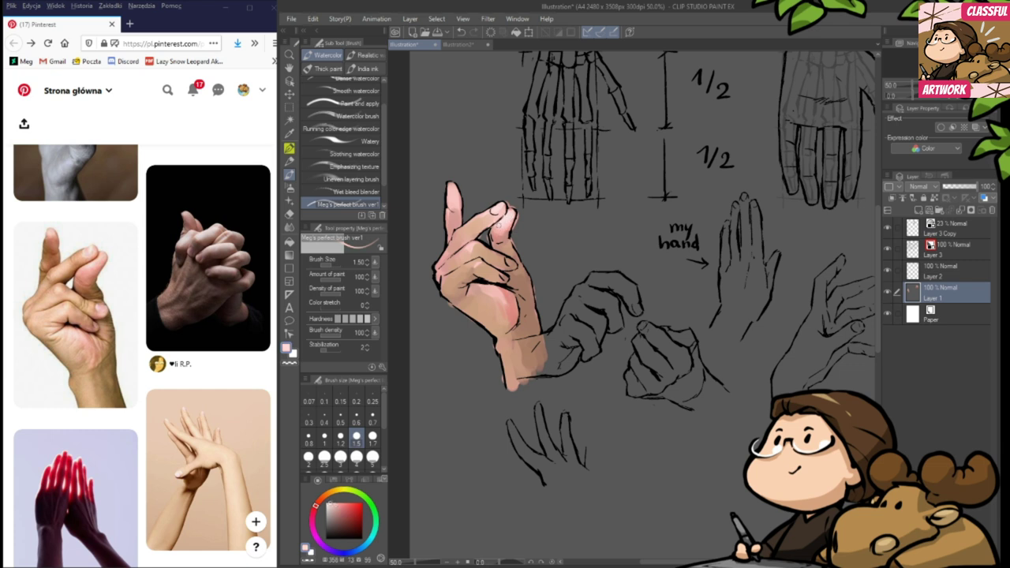
{"action": "left_click", "coordinate": [499, 230], "text": "alt"}
- Refine the colours where the thumb tip meets the middle finger using the Darker pencil - Photoshop hard opacity and sampled tones
{"action": "left_click", "coordinate": [288, 161]}
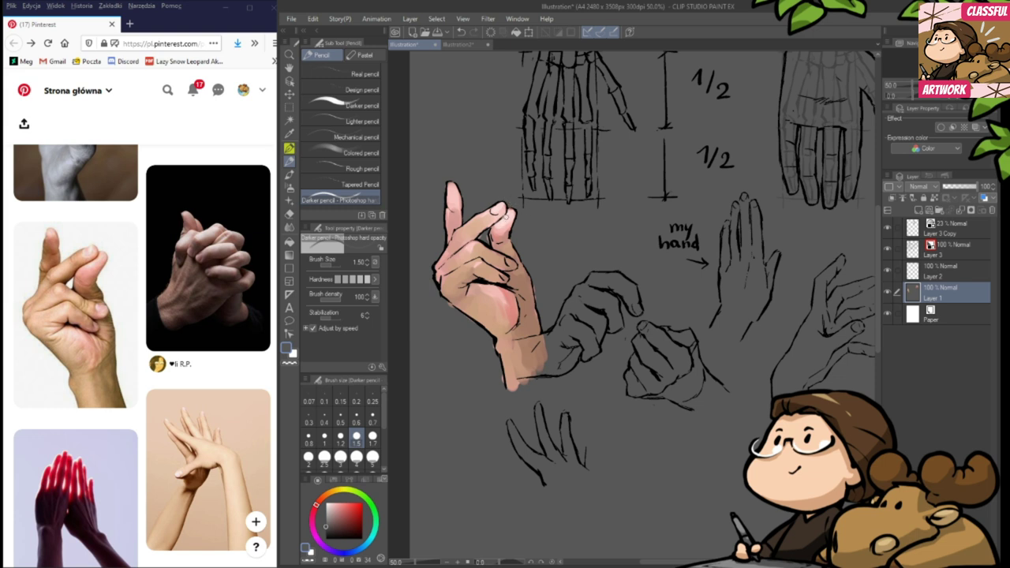
{"action": "left_click", "coordinate": [507, 209], "text": "alt"}
{"action": "left_click", "coordinate": [485, 234], "text": "alt"}
{"action": "left_click", "coordinate": [494, 222], "text": "alt"}
{"action": "left_click", "coordinate": [501, 236], "text": "alt"}
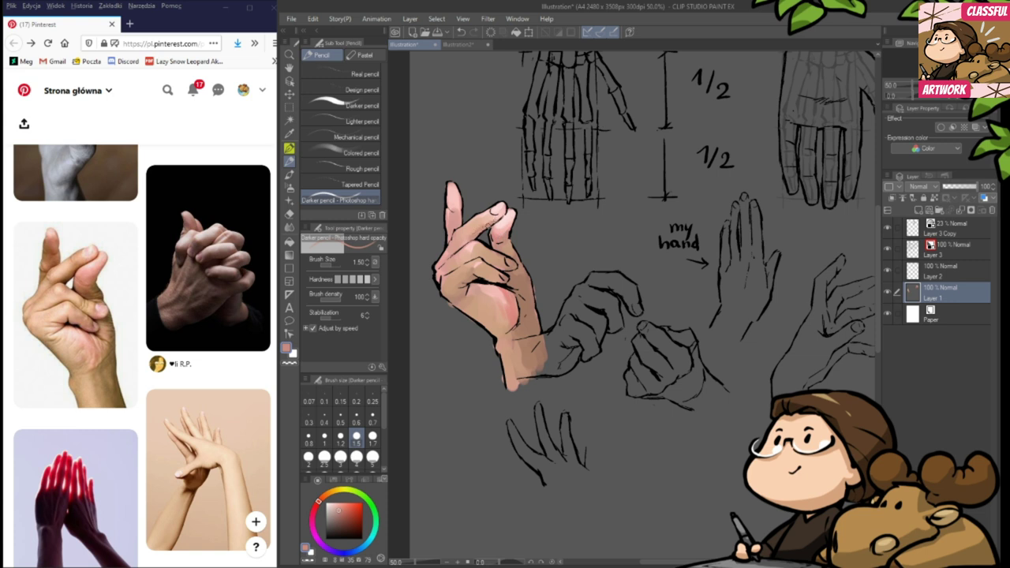
{"action": "left_click", "coordinate": [478, 222], "text": "alt"}
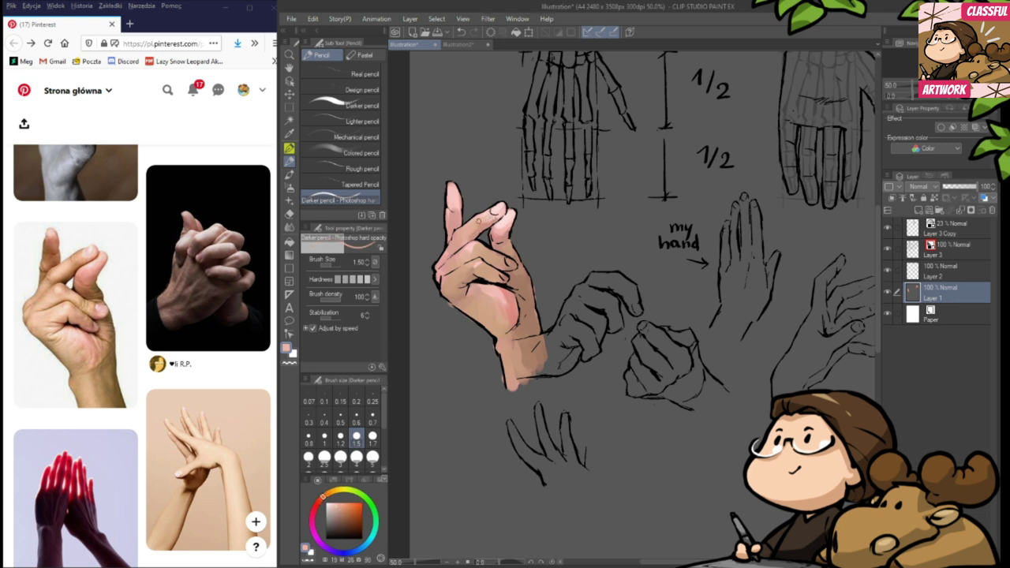
- Shade along the middle finger of the snapping hand with sampled brown and skin tones
{"action": "left_click", "coordinate": [521, 282], "text": "alt"}
{"action": "mouse_move", "coordinate": [480, 228]}
{"action": "left_mouse_down"}
{"action": "mouse_move", "coordinate": [495, 222]}
{"action": "mouse_move", "coordinate": [476, 228]}
{"action": "mouse_move", "coordinate": [466, 252]}
{"action": "left_mouse_up"}
{"action": "left_click", "coordinate": [493, 220], "text": "alt"}
{"action": "left_click", "coordinate": [465, 242], "text": "alt"}
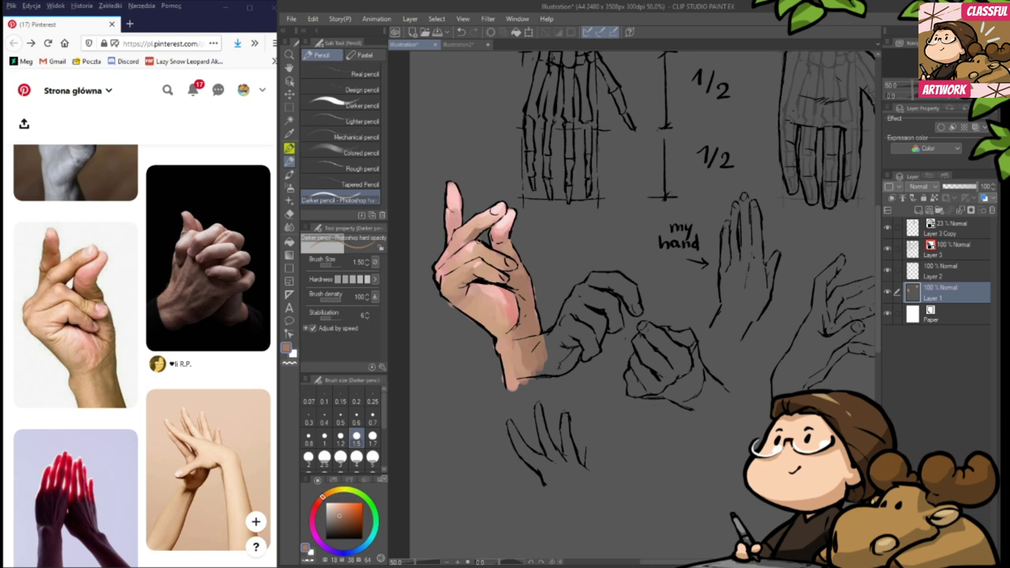
{"action": "left_click", "coordinate": [468, 237], "text": "alt"}
{"action": "left_click_drag", "start_coordinate": [469, 237], "coordinate": [483, 225]}
{"action": "left_click", "coordinate": [474, 234], "text": "alt"}
{"action": "left_click_drag", "start_coordinate": [490, 241], "coordinate": [496, 249]}
- Paint over the colour spill around the wrist and outer hand contour with the sampled background grey at brush sizes 1.50 and 4.00
{"action": "left_click", "coordinate": [527, 281], "text": "alt"}
{"action": "left_click", "coordinate": [539, 292], "text": "alt"}
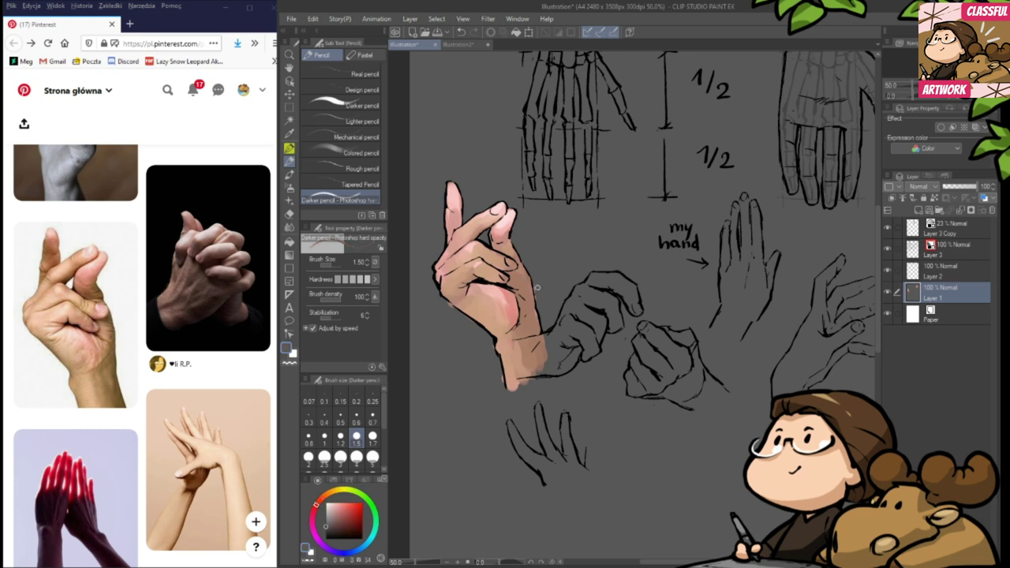
{"action": "left_click_drag", "start_coordinate": [500, 251], "coordinate": [510, 257]}
{"action": "left_click_drag", "start_coordinate": [509, 256], "coordinate": [513, 264]}
{"action": "left_click_drag", "start_coordinate": [548, 345], "coordinate": [538, 376]}
{"action": "left_click", "coordinate": [356, 414]}
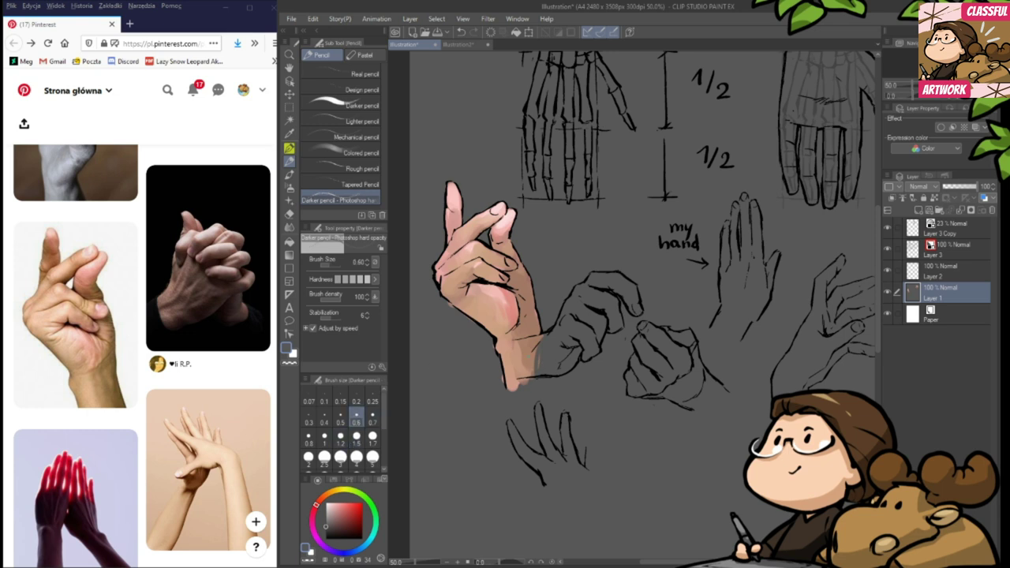
{"action": "left_click", "coordinate": [356, 458]}
{"action": "mouse_move", "coordinate": [519, 365]}
{"action": "left_mouse_down"}
{"action": "mouse_move", "coordinate": [549, 339]}
{"action": "mouse_move", "coordinate": [529, 344]}
{"action": "mouse_move", "coordinate": [543, 340]}
{"action": "mouse_move", "coordinate": [537, 379]}
{"action": "left_mouse_up"}
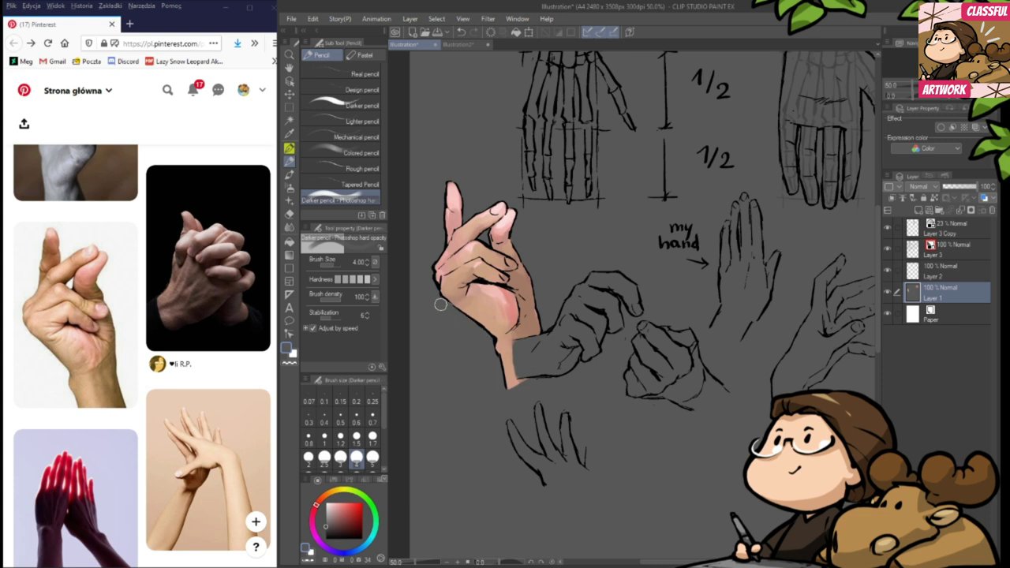
{"action": "scroll", "coordinate": [458, 351], "scroll_direction": "up", "scroll_amount": 2}
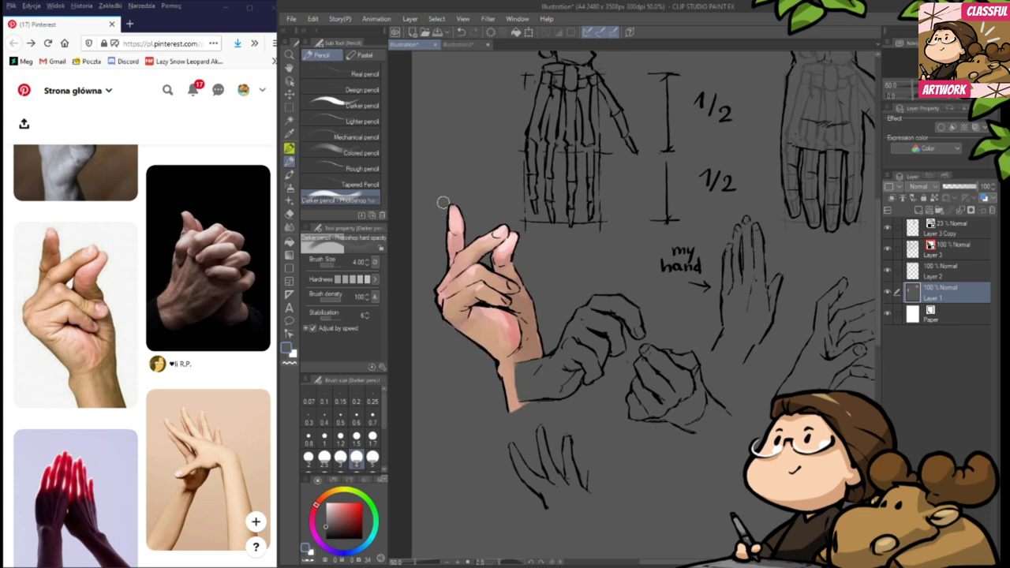
{"action": "left_click", "coordinate": [356, 436]}
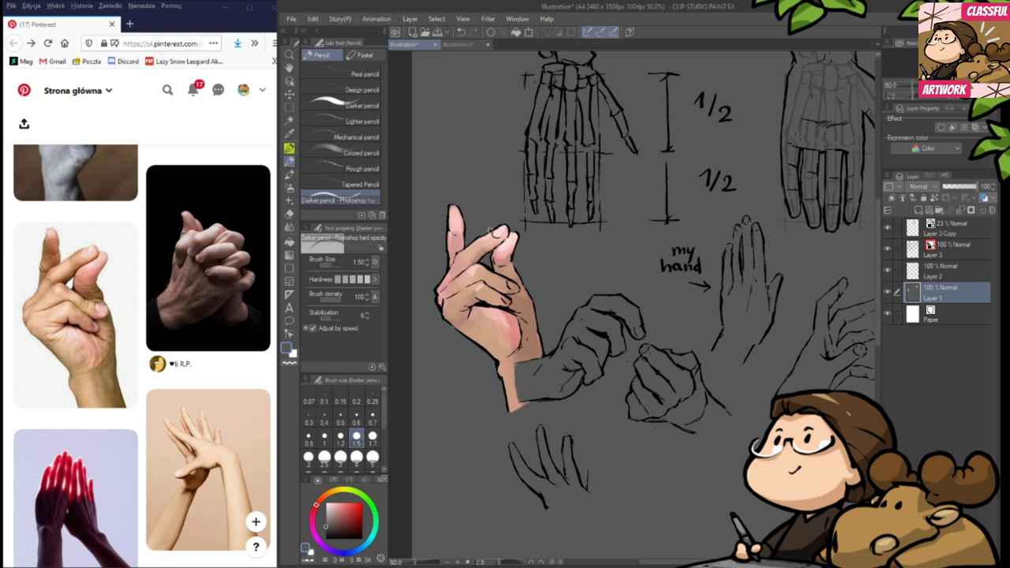
- Shade the upright index finger with a pale pink tip and a sampled brown shadow along its length
{"action": "left_click", "coordinate": [503, 230], "text": "alt"}
{"action": "left_click", "coordinate": [465, 223], "text": "alt"}
{"action": "left_click", "coordinate": [457, 226], "text": "alt"}
{"action": "left_click_drag", "start_coordinate": [462, 217], "coordinate": [460, 224]}
{"action": "left_click", "coordinate": [522, 293], "text": "alt"}
{"action": "mouse_move", "coordinate": [450, 249]}
{"action": "left_mouse_down"}
{"action": "mouse_move", "coordinate": [457, 227]}
{"action": "mouse_move", "coordinate": [449, 241]}
{"action": "mouse_move", "coordinate": [462, 246]}
{"action": "mouse_move", "coordinate": [462, 217]}
{"action": "mouse_move", "coordinate": [458, 228]}
{"action": "left_mouse_up"}
{"action": "left_click", "coordinate": [452, 224], "text": "alt"}
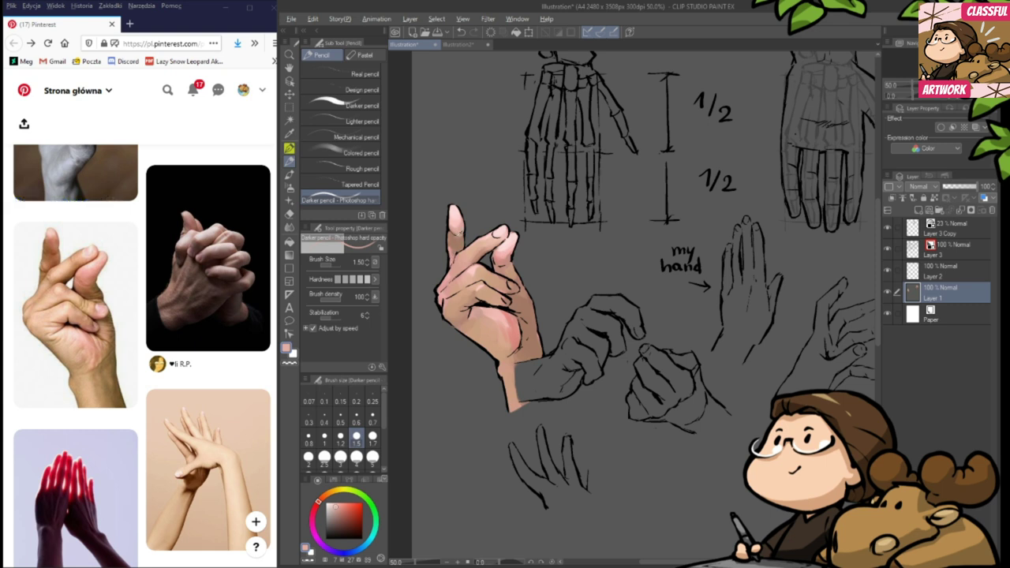
{"action": "left_click", "coordinate": [456, 245], "text": "alt"}
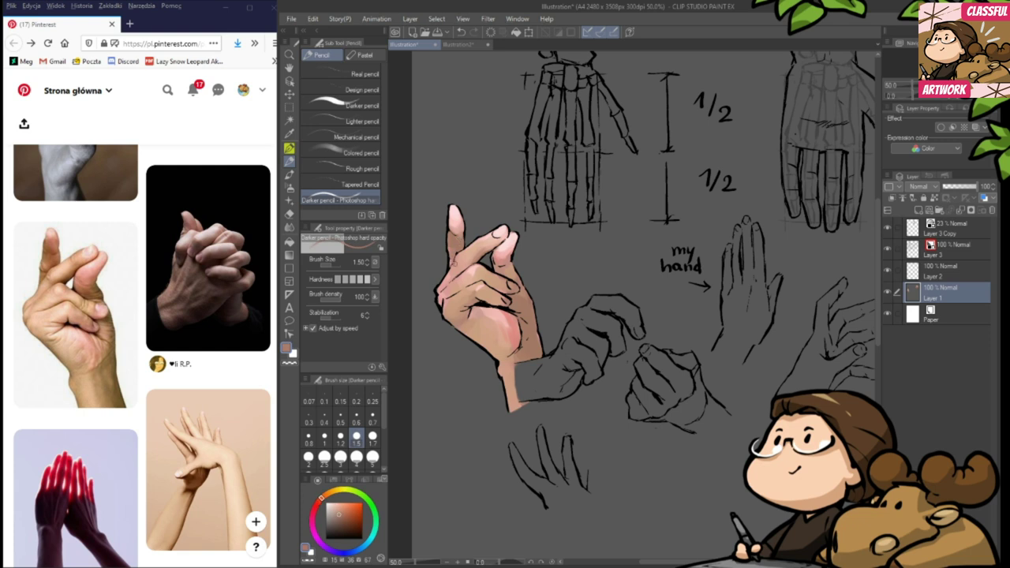
- Model the folded ring finger and the gap beneath the middle finger with sampled brown and ochre tones
{"action": "left_click", "coordinate": [461, 258], "text": "alt"}
{"action": "left_click", "coordinate": [485, 254], "text": "alt"}
{"action": "left_click", "coordinate": [519, 291], "text": "alt"}
{"action": "left_click", "coordinate": [493, 278], "text": "alt"}
{"action": "mouse_move", "coordinate": [491, 272]}
{"action": "left_mouse_down"}
{"action": "mouse_move", "coordinate": [485, 283]}
{"action": "mouse_move", "coordinate": [486, 274]}
{"action": "left_mouse_up"}
{"action": "left_click", "coordinate": [493, 274], "text": "alt"}
{"action": "left_click", "coordinate": [485, 282], "text": "alt"}
{"action": "left_click", "coordinate": [493, 278], "text": "alt"}
{"action": "left_click", "coordinate": [470, 281], "text": "alt"}
{"action": "left_click", "coordinate": [470, 280], "text": "alt"}
{"action": "left_click_drag", "start_coordinate": [474, 276], "coordinate": [477, 273]}
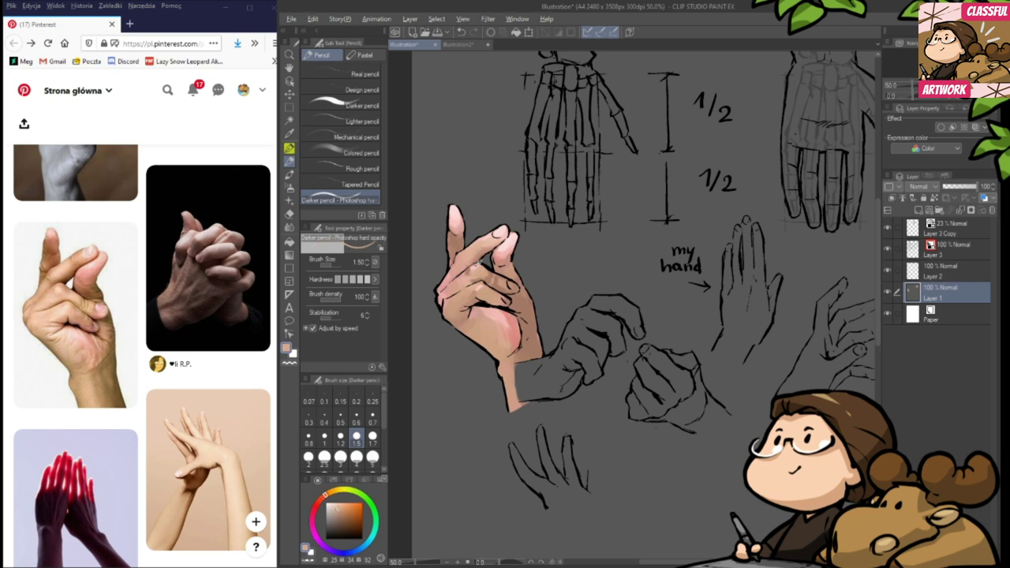
- Add brown shadow and lighter skin strokes at the base of the index and middle fingers
{"action": "left_click", "coordinate": [475, 269], "text": "alt"}
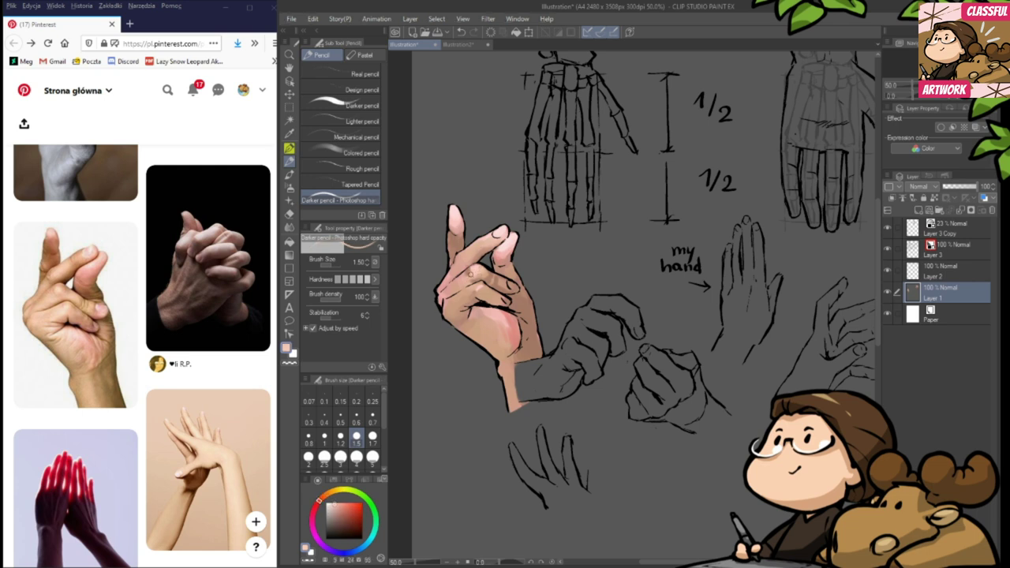
{"action": "left_click", "coordinate": [461, 279], "text": "alt"}
{"action": "left_click", "coordinate": [463, 246], "text": "alt"}
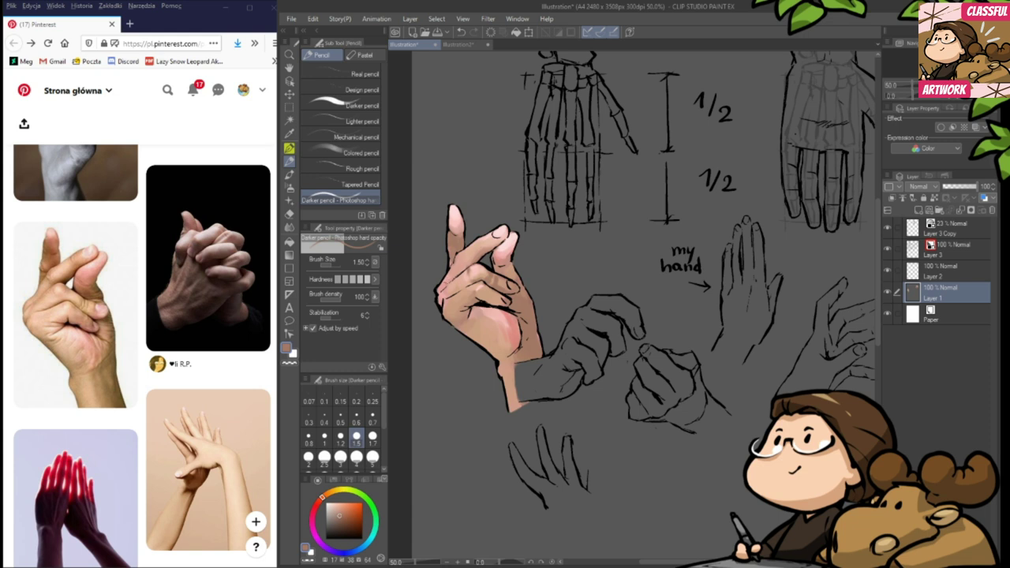
{"action": "mouse_move", "coordinate": [449, 278]}
{"action": "left_mouse_down"}
{"action": "mouse_move", "coordinate": [441, 287]}
{"action": "mouse_move", "coordinate": [452, 271]}
{"action": "left_mouse_up"}
{"action": "left_click", "coordinate": [463, 271], "text": "alt"}
{"action": "left_click_drag", "start_coordinate": [463, 270], "coordinate": [468, 260]}
{"action": "left_click", "coordinate": [464, 250], "text": "alt"}
{"action": "left_click", "coordinate": [470, 249], "text": "alt"}
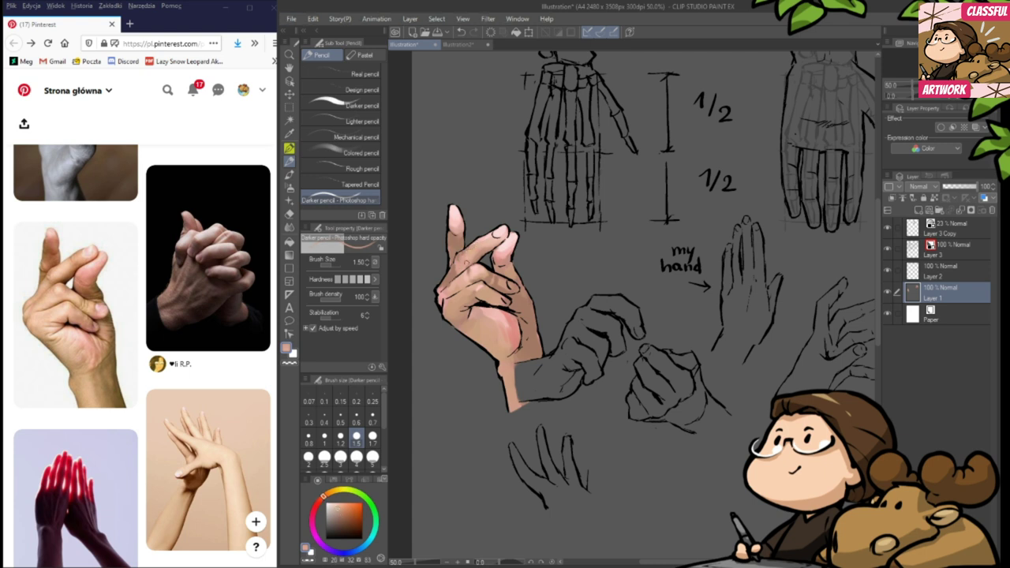
- Blend the pink knuckle area below the index finger into warm ochre skin using sampled tones
{"action": "left_click", "coordinate": [465, 249], "text": "alt"}
{"action": "left_click", "coordinate": [468, 259], "text": "alt"}
{"action": "left_click", "coordinate": [467, 265], "text": "alt"}
{"action": "left_click", "coordinate": [460, 272], "text": "alt"}
{"action": "left_click", "coordinate": [464, 276], "text": "alt"}
{"action": "mouse_move", "coordinate": [464, 274]}
{"action": "left_mouse_down"}
{"action": "mouse_move", "coordinate": [445, 295]}
{"action": "mouse_move", "coordinate": [460, 276]}
{"action": "mouse_move", "coordinate": [467, 285]}
{"action": "left_mouse_up"}
{"action": "left_click", "coordinate": [453, 273], "text": "alt"}
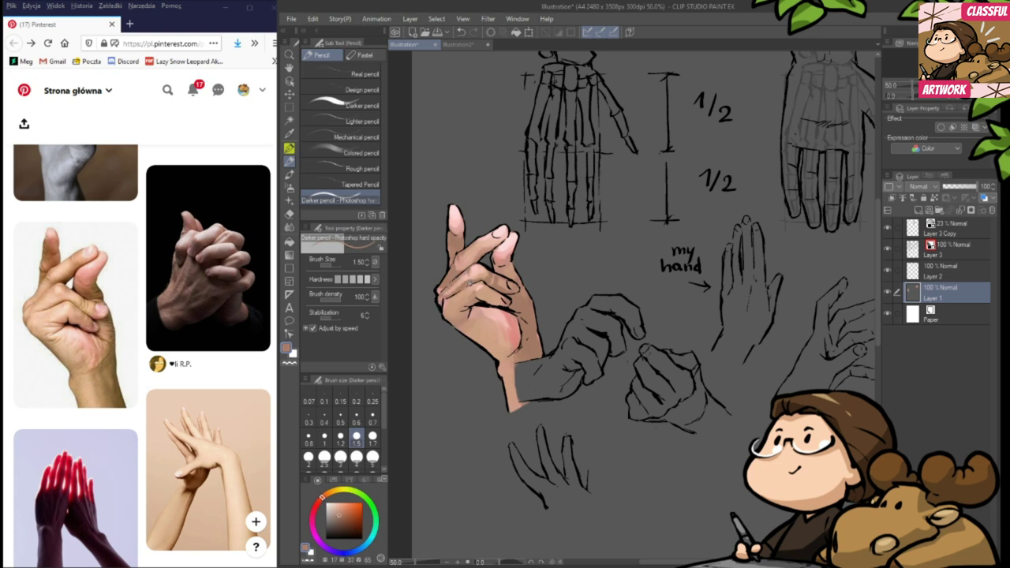
- Work sampled orange-brown and light pink tones into the outer knuckles of the folded fingers
{"action": "left_click", "coordinate": [471, 278], "text": "alt"}
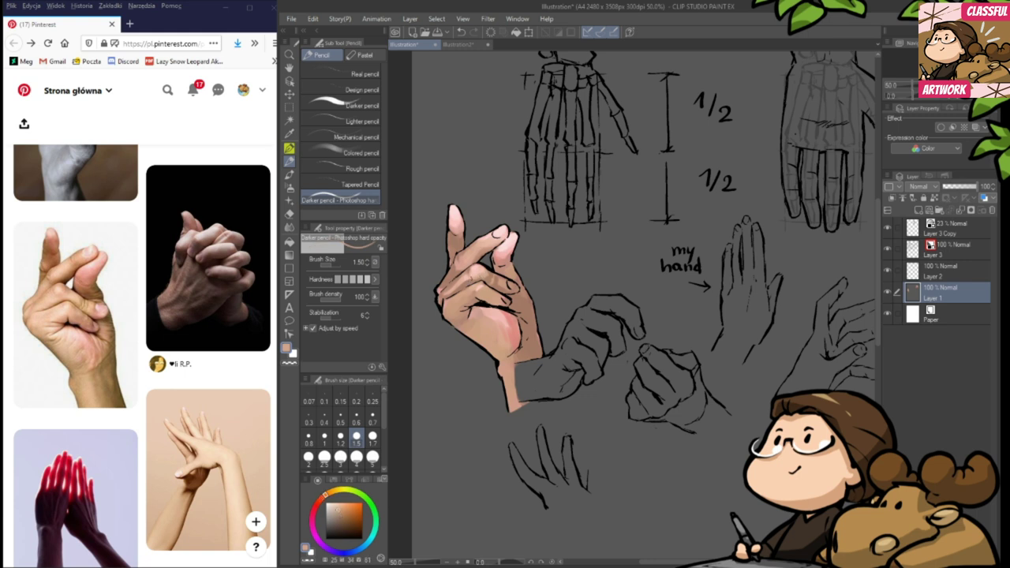
{"action": "left_click", "coordinate": [457, 290], "text": "alt"}
{"action": "left_click", "coordinate": [461, 283], "text": "alt"}
{"action": "left_click", "coordinate": [461, 280], "text": "alt"}
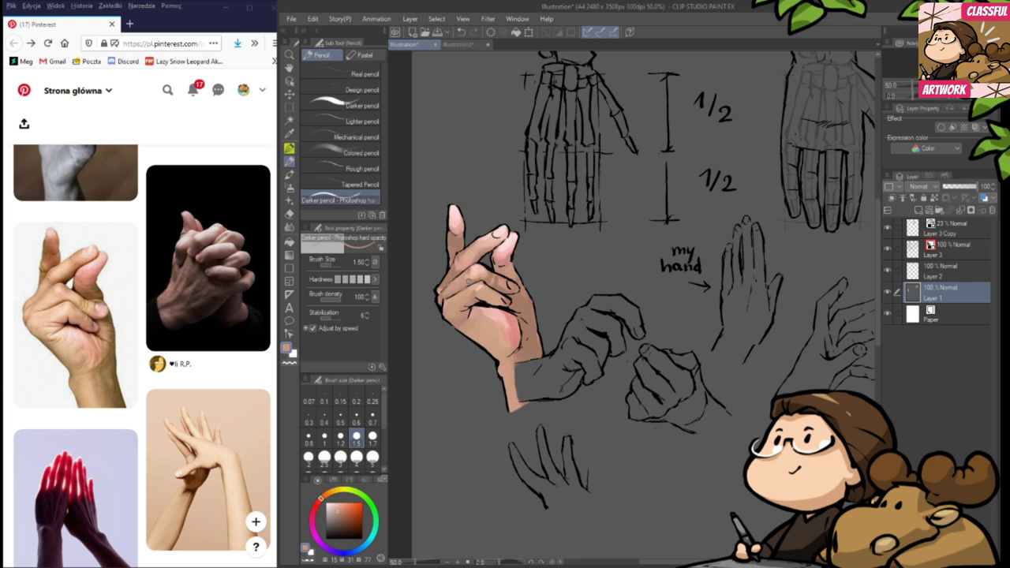
{"action": "left_click", "coordinate": [456, 289], "text": "alt"}
{"action": "left_click", "coordinate": [478, 288], "text": "alt"}
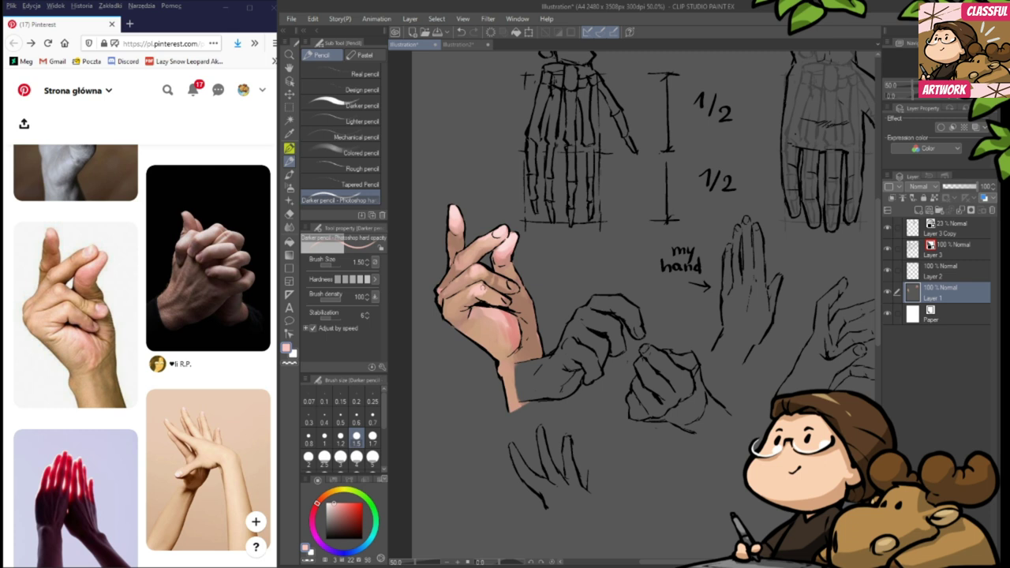
- Smooth the light and shadow planes across the folded ring and little fingers with sampled skin tones
{"action": "left_click", "coordinate": [491, 285], "text": "alt"}
{"action": "left_click", "coordinate": [490, 269], "text": "alt"}
{"action": "left_click_drag", "start_coordinate": [486, 294], "coordinate": [458, 299]}
{"action": "left_click", "coordinate": [473, 288], "text": "alt"}
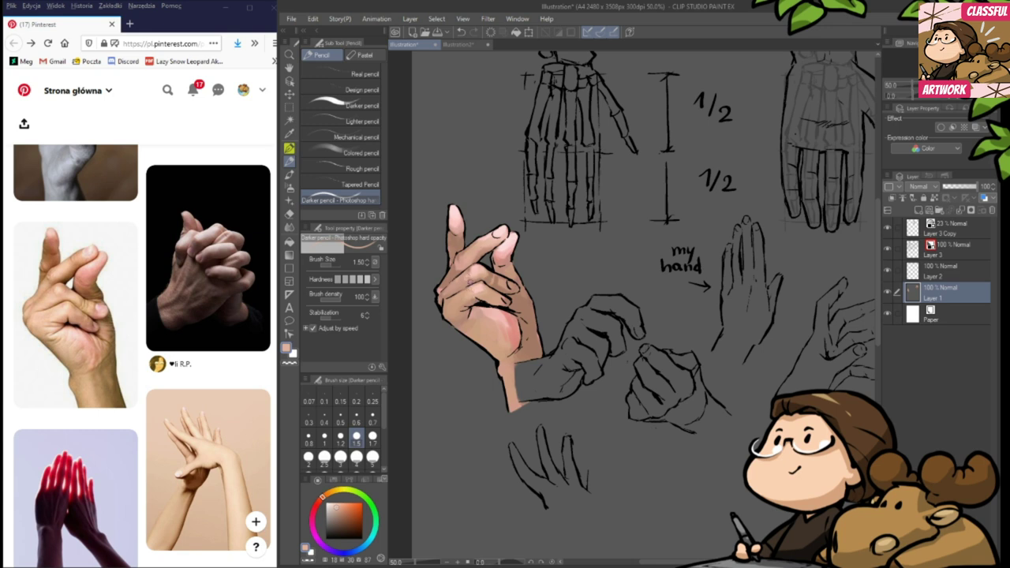
{"action": "left_click", "coordinate": [470, 282], "text": "alt"}
{"action": "left_click", "coordinate": [483, 273], "text": "alt"}
{"action": "left_click_drag", "start_coordinate": [482, 272], "coordinate": [487, 272]}
{"action": "left_click", "coordinate": [486, 268], "text": "alt"}
{"action": "left_click", "coordinate": [484, 283], "text": "alt"}
{"action": "left_click", "coordinate": [493, 288], "text": "alt"}
- Soften the pink patch on the palm and thumb mound with sampled light pink and skin tones
{"action": "left_click", "coordinate": [508, 325], "text": "alt"}
{"action": "mouse_move", "coordinate": [506, 326]}
{"action": "left_mouse_down"}
{"action": "mouse_move", "coordinate": [493, 323]}
{"action": "mouse_move", "coordinate": [503, 339]}
{"action": "left_mouse_up"}
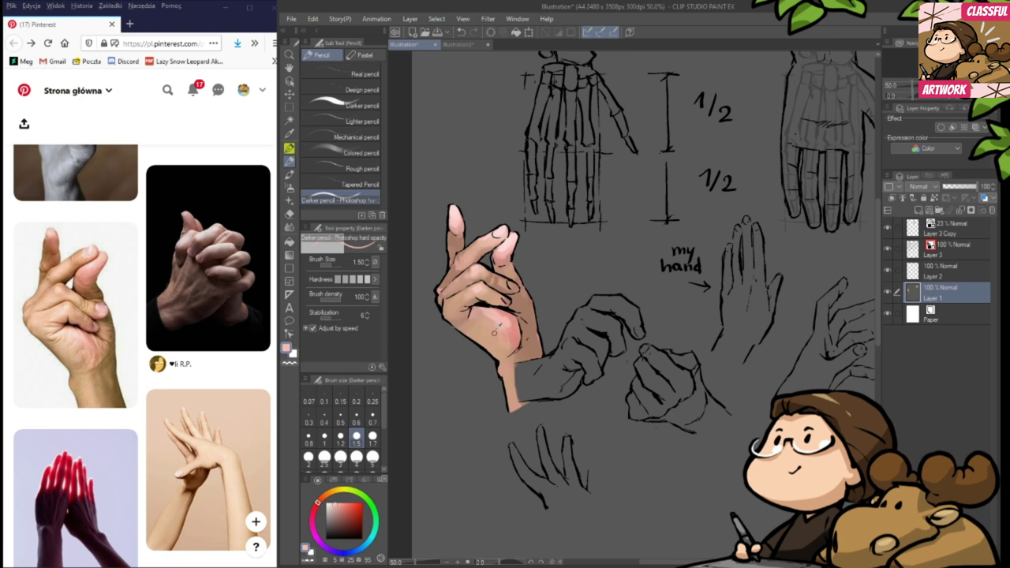
{"action": "left_click", "coordinate": [500, 324], "text": "alt"}
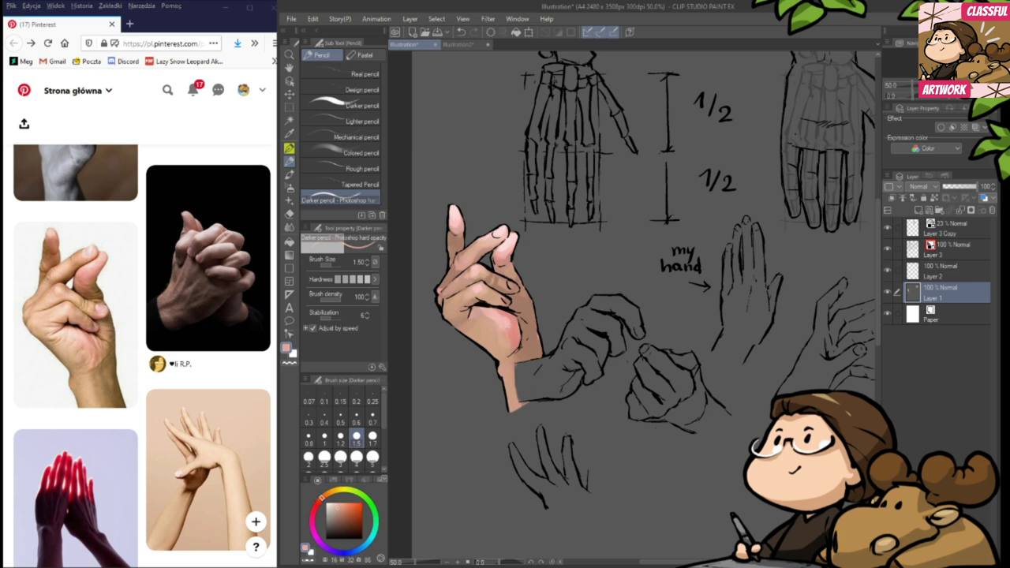
{"action": "left_click", "coordinate": [490, 316], "text": "alt"}
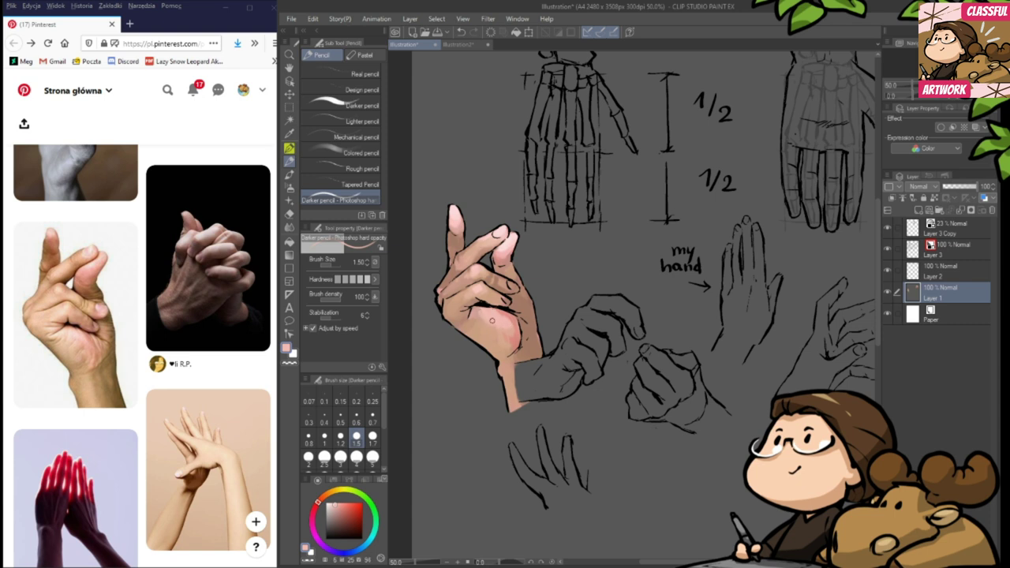
{"action": "left_click", "coordinate": [480, 312], "text": "alt"}
{"action": "left_click", "coordinate": [482, 313], "text": "alt"}
{"action": "left_click", "coordinate": [480, 312], "text": "alt"}
{"action": "left_click", "coordinate": [481, 321], "text": "alt"}
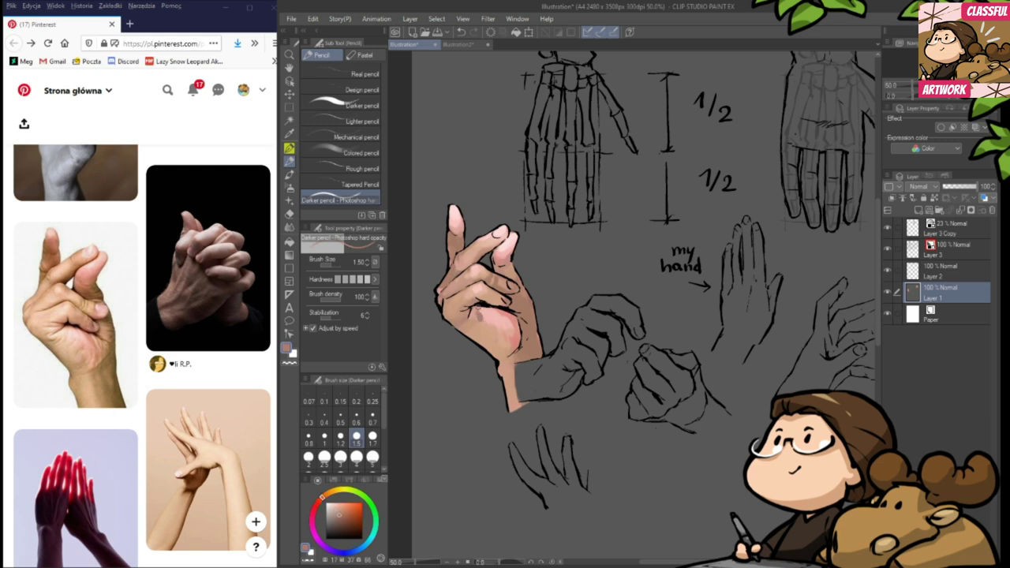
- Shade the palm crease beneath the folded fingers with sampled brown and blend it into the pink palm
{"action": "left_click_drag", "start_coordinate": [477, 308], "coordinate": [470, 315]}
{"action": "left_click", "coordinate": [477, 313], "text": "alt"}
{"action": "left_click", "coordinate": [479, 324], "text": "alt"}
{"action": "left_click", "coordinate": [494, 310], "text": "alt"}
{"action": "left_click", "coordinate": [474, 309], "text": "alt"}
{"action": "left_click", "coordinate": [507, 312], "text": "alt"}
{"action": "left_click", "coordinate": [499, 315], "text": "alt"}
{"action": "left_click", "coordinate": [505, 306], "text": "alt"}
{"action": "left_click", "coordinate": [482, 287], "text": "alt"}
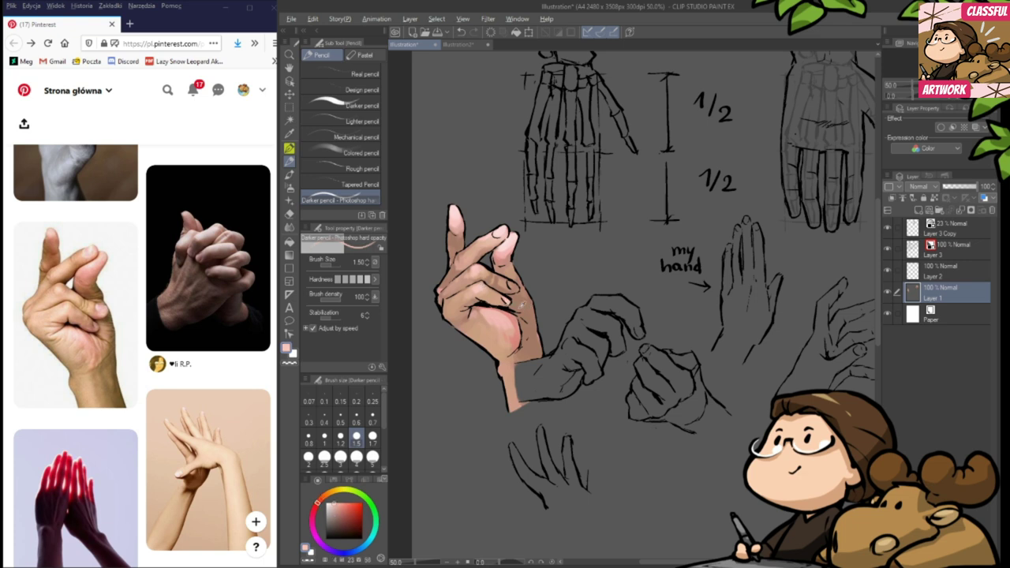
- Define the shadow beside the curled fingertips and blend the pink thumb mound's inner edge with sampled tones
{"action": "left_click", "coordinate": [503, 299], "text": "alt"}
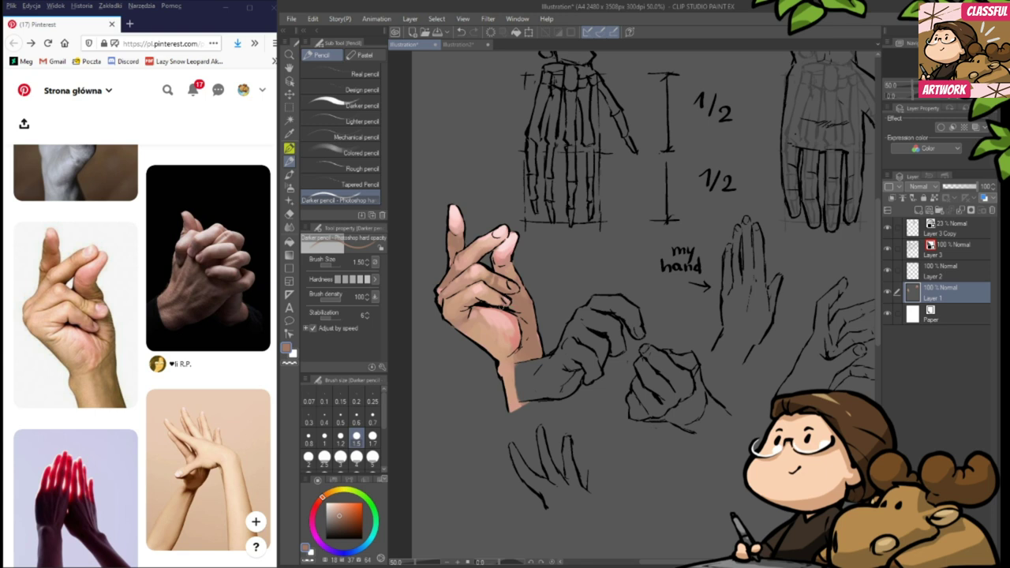
{"action": "left_click", "coordinate": [501, 297], "text": "alt"}
{"action": "left_click", "coordinate": [524, 304], "text": "alt"}
{"action": "left_click_drag", "start_coordinate": [513, 315], "coordinate": [516, 330]}
{"action": "left_click", "coordinate": [515, 334], "text": "alt"}
{"action": "left_click", "coordinate": [504, 319], "text": "alt"}
{"action": "left_click", "coordinate": [501, 318], "text": "alt"}
{"action": "mouse_move", "coordinate": [515, 332]}
{"action": "left_mouse_down"}
{"action": "mouse_move", "coordinate": [511, 325]}
{"action": "mouse_move", "coordinate": [516, 340]}
{"action": "left_mouse_up"}
{"action": "left_click", "coordinate": [512, 325], "text": "alt"}
{"action": "left_click", "coordinate": [499, 326], "text": "alt"}
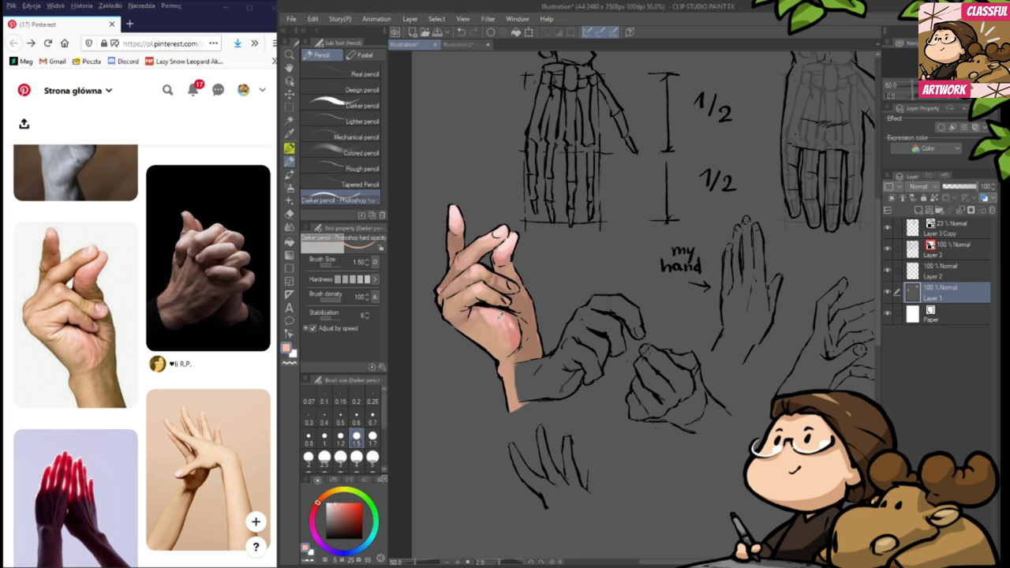
- Deepen the thumb base shadow and tidy the outer heel of the palm with sampled grey and skin tones
{"action": "left_click", "coordinate": [512, 321], "text": "alt"}
{"action": "left_click", "coordinate": [538, 331], "text": "alt"}
{"action": "left_click", "coordinate": [527, 352], "text": "alt"}
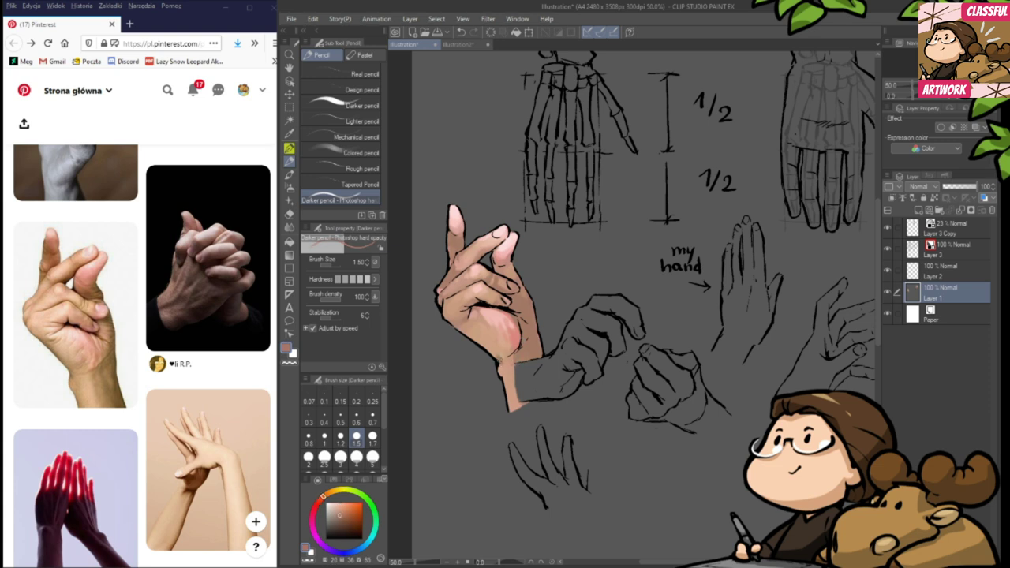
{"action": "left_click", "coordinate": [478, 351], "text": "alt"}
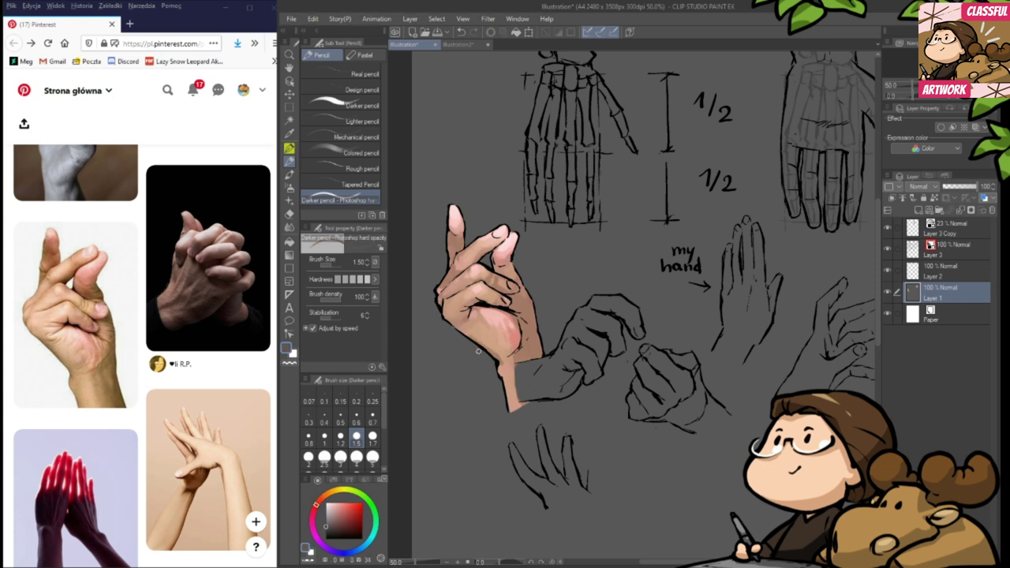
{"action": "left_click", "coordinate": [472, 338], "text": "alt"}
{"action": "left_click_drag", "start_coordinate": [464, 332], "coordinate": [477, 341]}
- Add fine sampled light and shadow accents to the folded fingers at brush size 0.60, and return the brush to 1.50
{"action": "left_click_drag", "start_coordinate": [581, 449], "coordinate": [567, 454]}
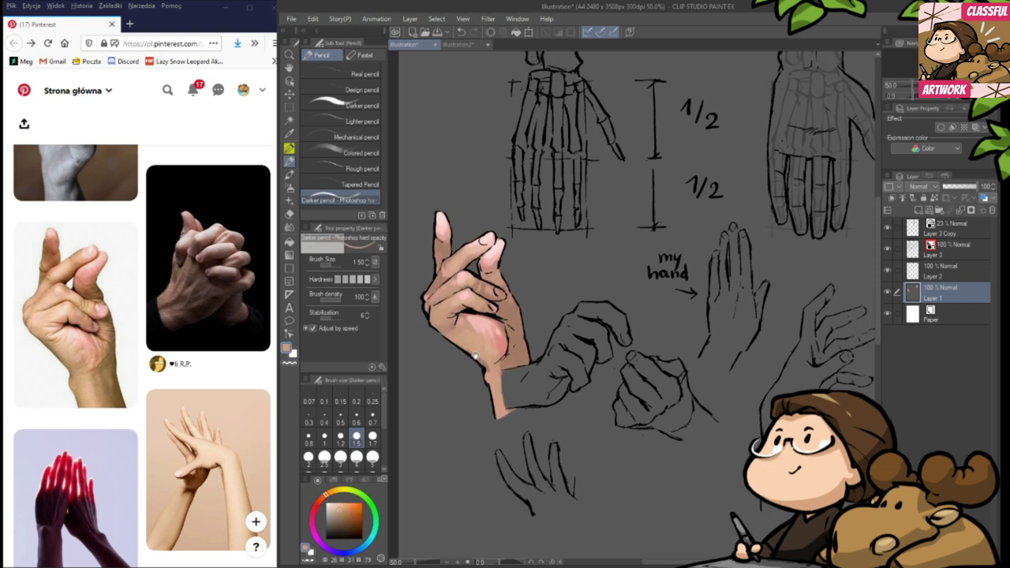
{"action": "left_click", "coordinate": [475, 295], "text": "alt"}
{"action": "left_click_drag", "start_coordinate": [474, 299], "coordinate": [479, 302]}
{"action": "left_click", "coordinate": [357, 422]}
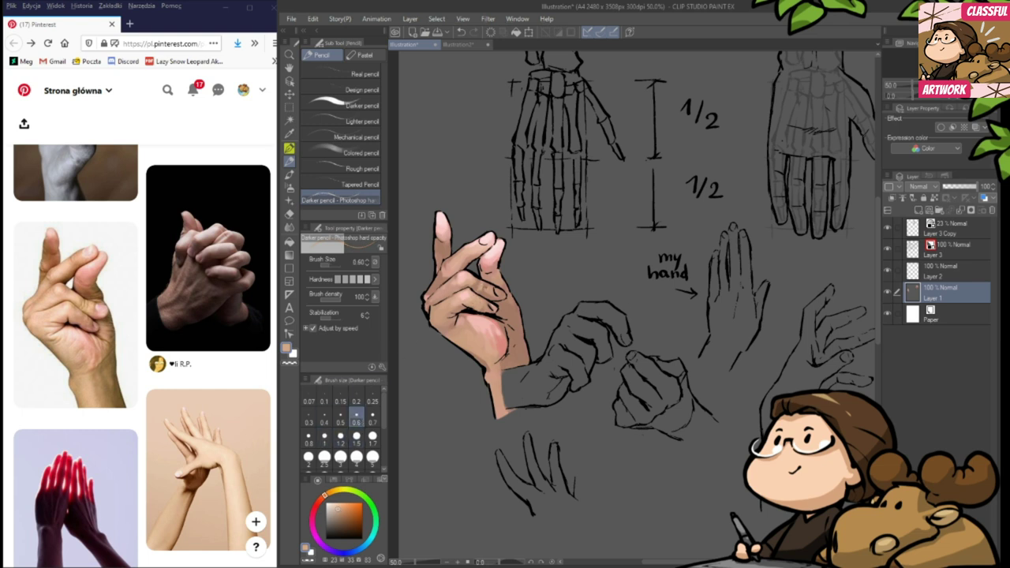
{"action": "left_click", "coordinate": [493, 286], "text": "alt"}
{"action": "left_click", "coordinate": [475, 280], "text": "alt"}
{"action": "left_click", "coordinate": [492, 290], "text": "alt"}
{"action": "left_click", "coordinate": [476, 280], "text": "alt"}
{"action": "left_click", "coordinate": [479, 278], "text": "alt"}
{"action": "key", "text": "alt"}
{"action": "left_click", "coordinate": [481, 282], "text": "alt"}
{"action": "left_click", "coordinate": [491, 286], "text": "alt"}
{"action": "left_click", "coordinate": [357, 437]}
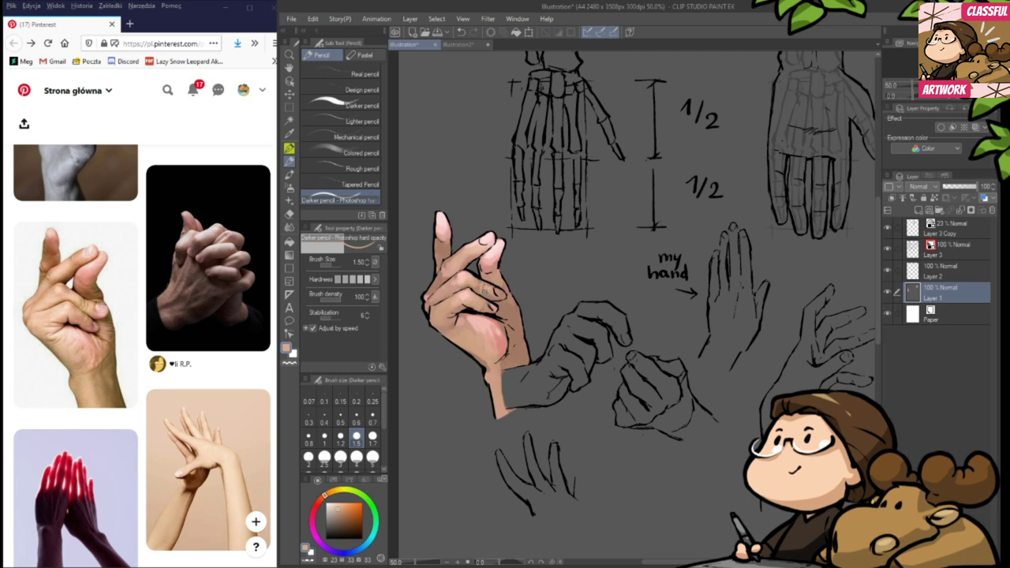
- Touch up the outer palm with a sampled brown tone and refine the pink thumb tip with sampled pinks at brush size 0.60
{"action": "left_click", "coordinate": [491, 294], "text": "alt"}
{"action": "left_click_drag", "start_coordinate": [454, 351], "coordinate": [455, 358]}
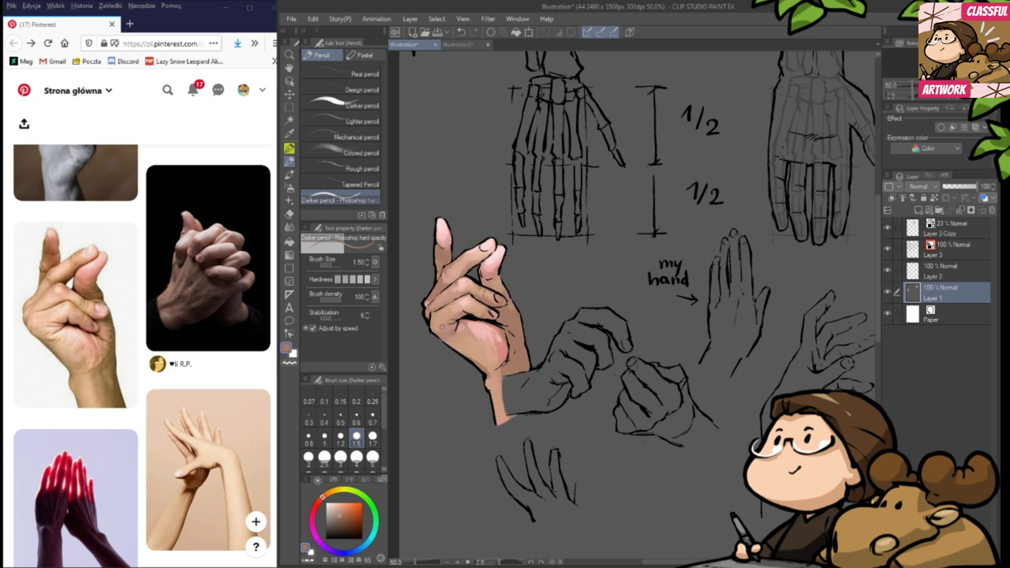
{"action": "left_click", "coordinate": [358, 419]}
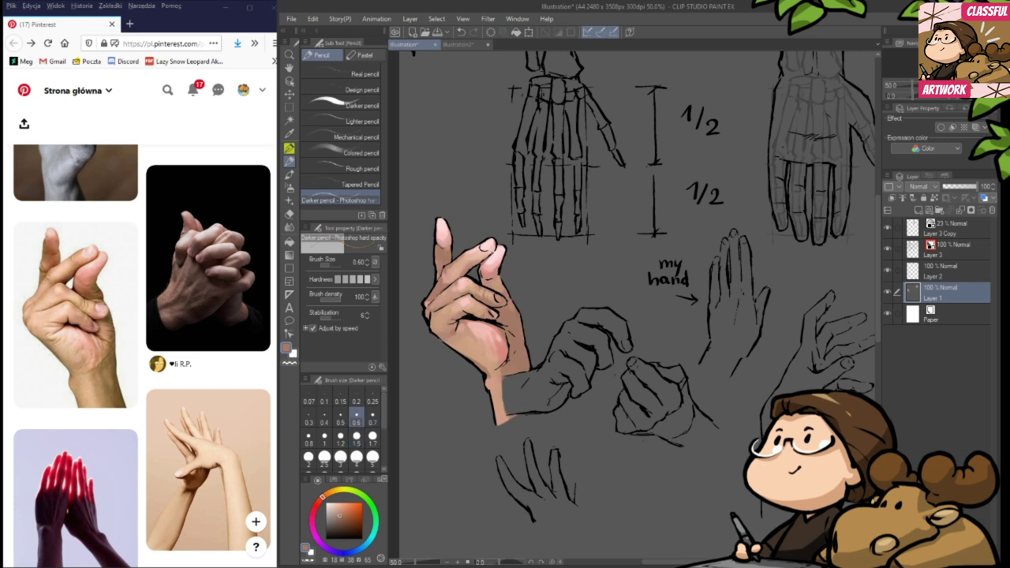
{"action": "left_click", "coordinate": [507, 247], "text": "alt"}
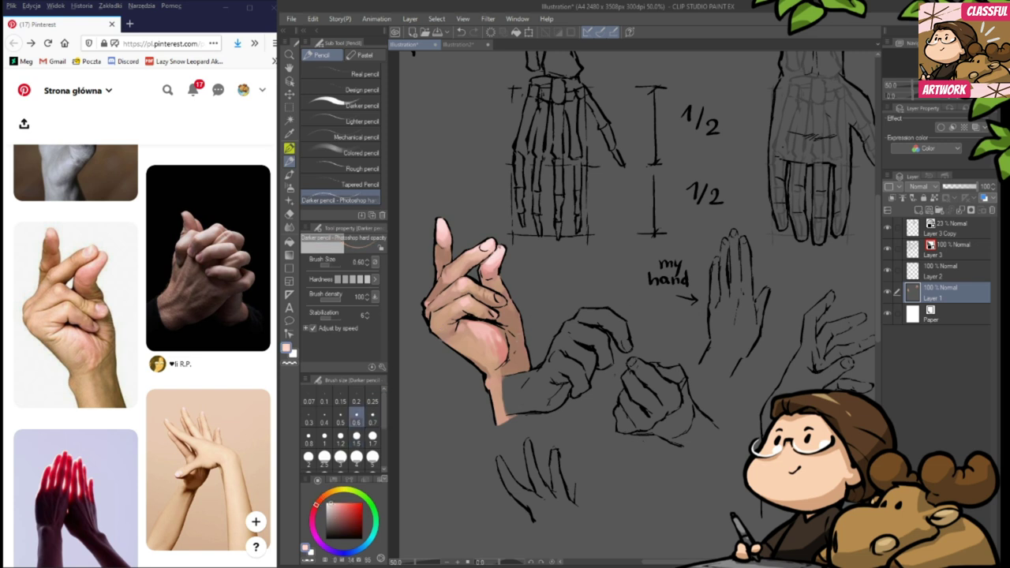
{"action": "left_click_drag", "start_coordinate": [513, 296], "coordinate": [519, 298]}
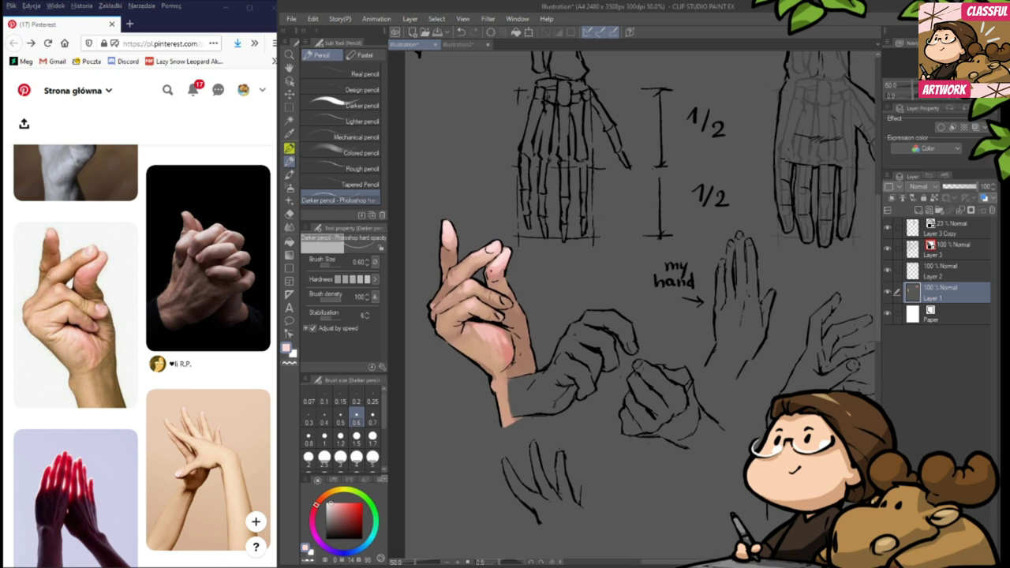
{"action": "left_click", "coordinate": [497, 261], "text": "alt"}
{"action": "left_click", "coordinate": [493, 269], "text": "alt"}
{"action": "left_click", "coordinate": [503, 255], "text": "alt"}
- Refine the pink area of the palm below the folded fingers with tones sampled from the surrounding skin
{"action": "left_click_drag", "start_coordinate": [506, 356], "coordinate": [514, 343]}
{"action": "left_click", "coordinate": [516, 331], "text": "alt"}
{"action": "left_click", "coordinate": [494, 310], "text": "alt"}
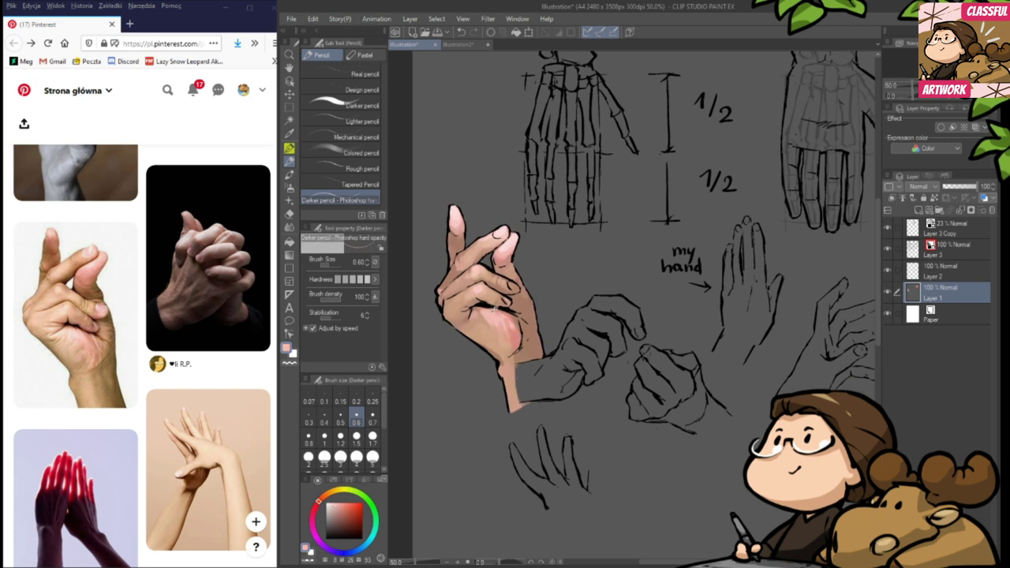
{"action": "mouse_move", "coordinate": [515, 387]}
{"action": "left_mouse_down"}
{"action": "mouse_move", "coordinate": [521, 303]}
{"action": "mouse_move", "coordinate": [502, 257]}
{"action": "left_mouse_up"}
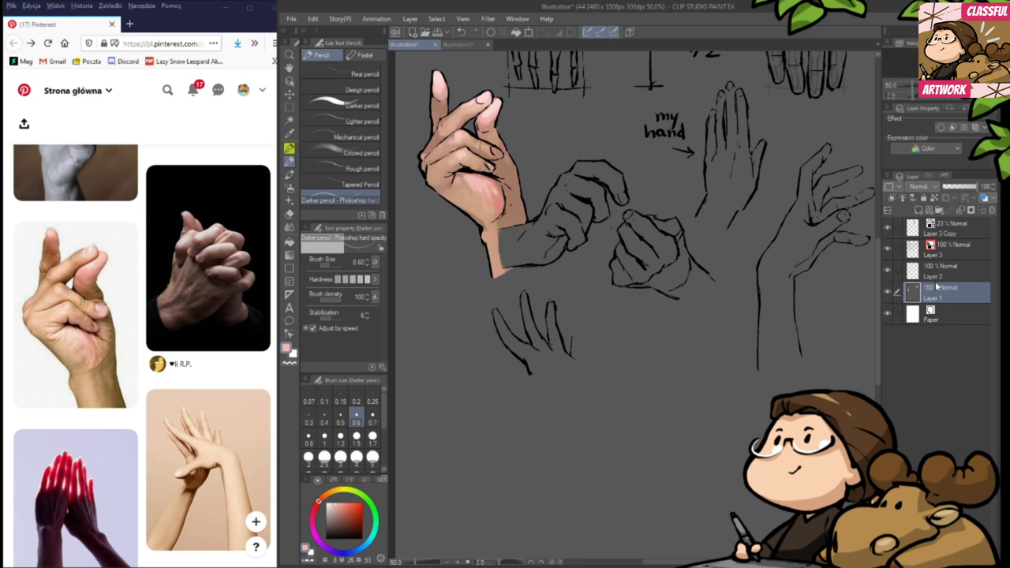
- Make Layer 3 active and set up the Pen tool with a near-black colour for line drawing
{"action": "left_click", "coordinate": [935, 252]}
{"action": "left_click_drag", "start_coordinate": [737, 349], "coordinate": [775, 456]}
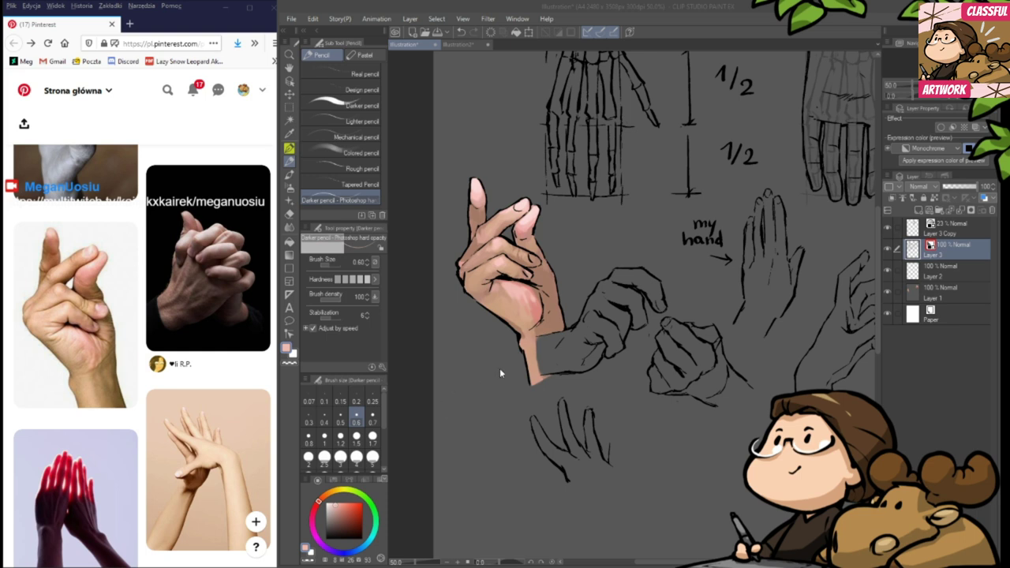
{"action": "key", "text": "p"}
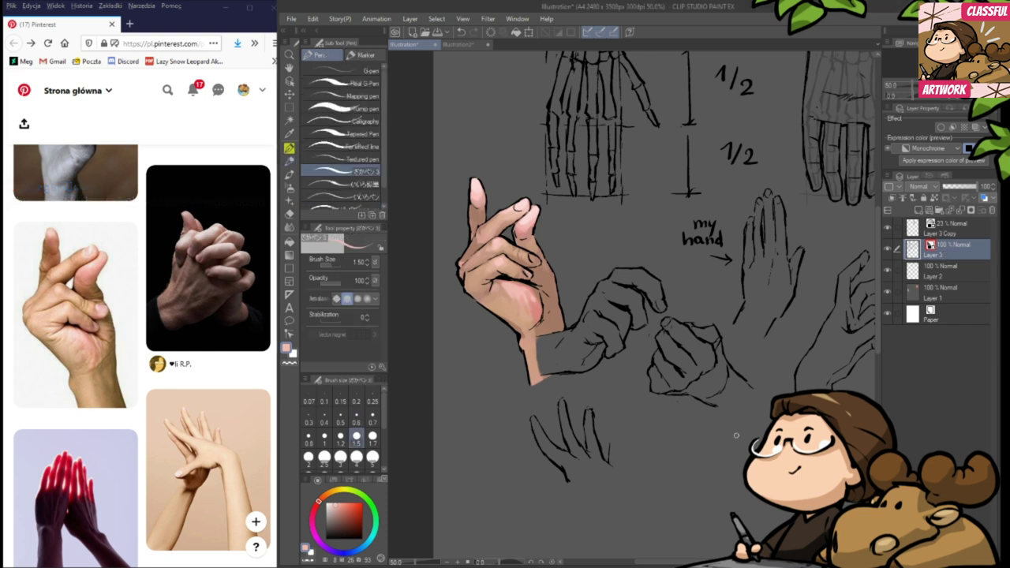
{"action": "left_click_drag", "start_coordinate": [342, 529], "coordinate": [317, 549]}
- Look through the hand references on Pinterest, view the nine-photo imgur hand collage and return to the feed
{"action": "mouse_move", "coordinate": [89, 343]}
{"action": "scroll", "coordinate": [157, 344], "scroll_direction": "down", "scroll_amount": 1}
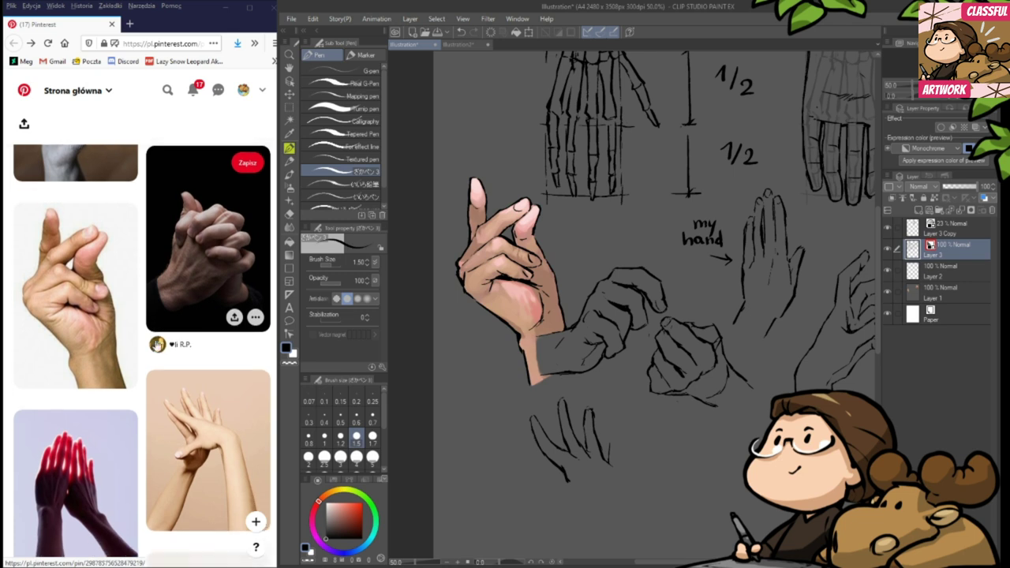
{"action": "scroll", "coordinate": [139, 293], "scroll_direction": "down", "scroll_amount": 2}
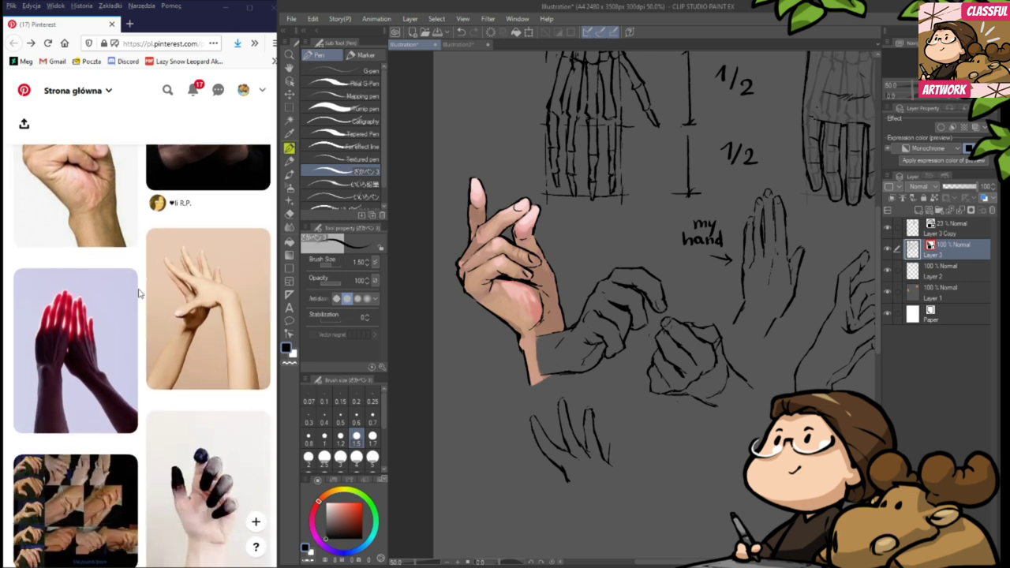
{"action": "scroll", "coordinate": [140, 294], "scroll_direction": "down", "scroll_amount": 3}
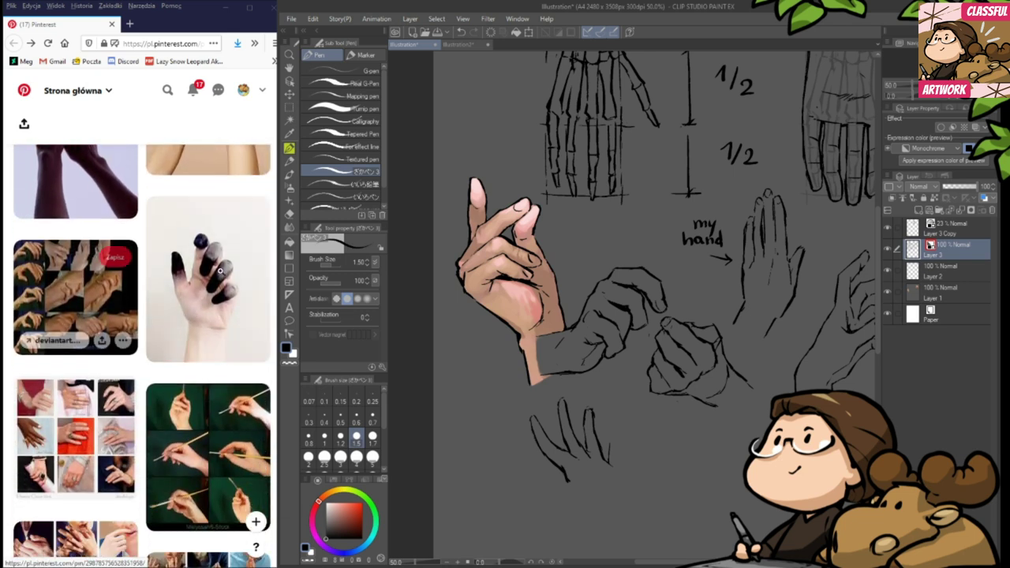
{"action": "scroll", "coordinate": [190, 270], "scroll_direction": "down", "scroll_amount": 1}
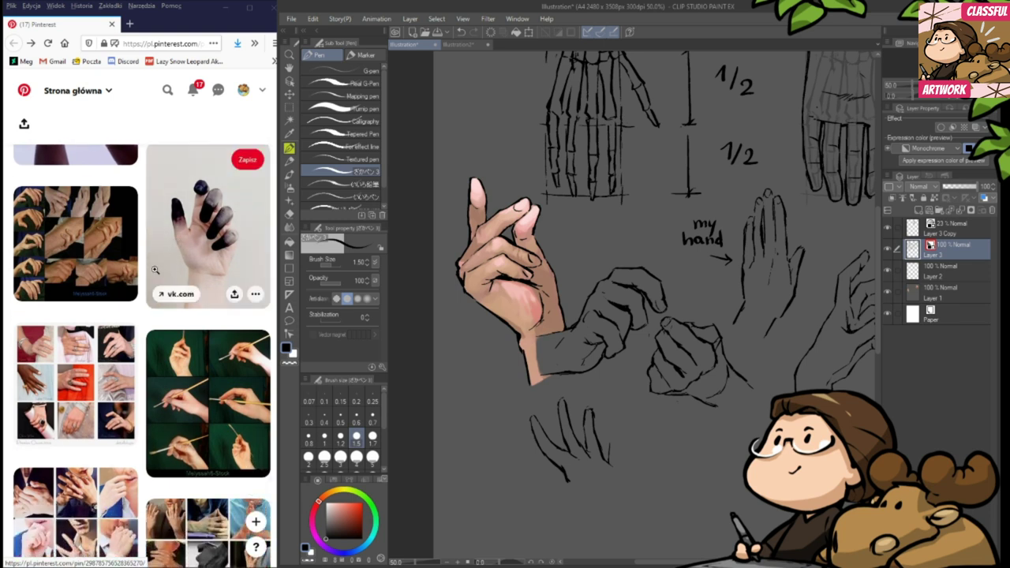
{"action": "scroll", "coordinate": [154, 270], "scroll_direction": "down", "scroll_amount": 2}
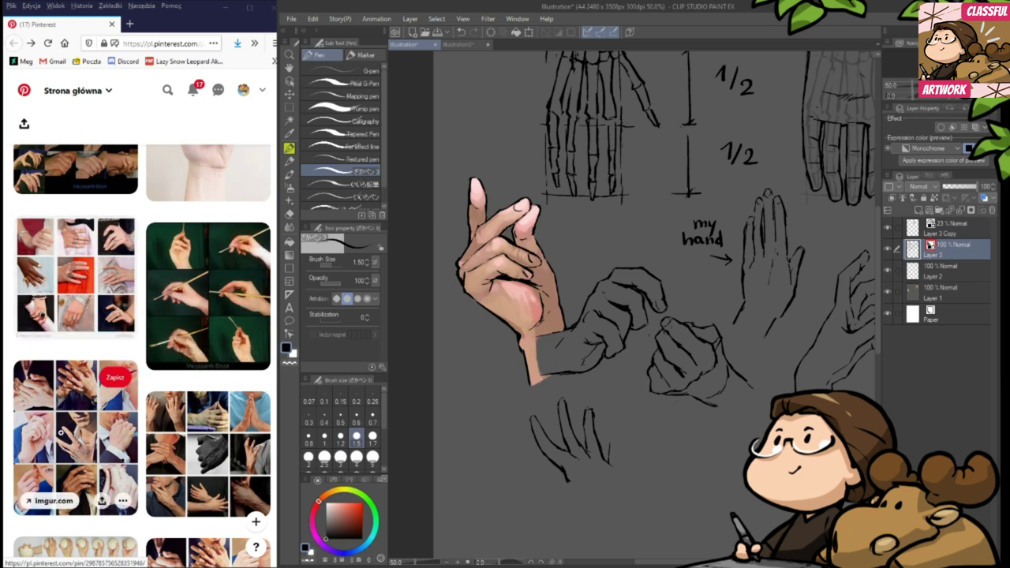
{"action": "left_click", "coordinate": [60, 426]}
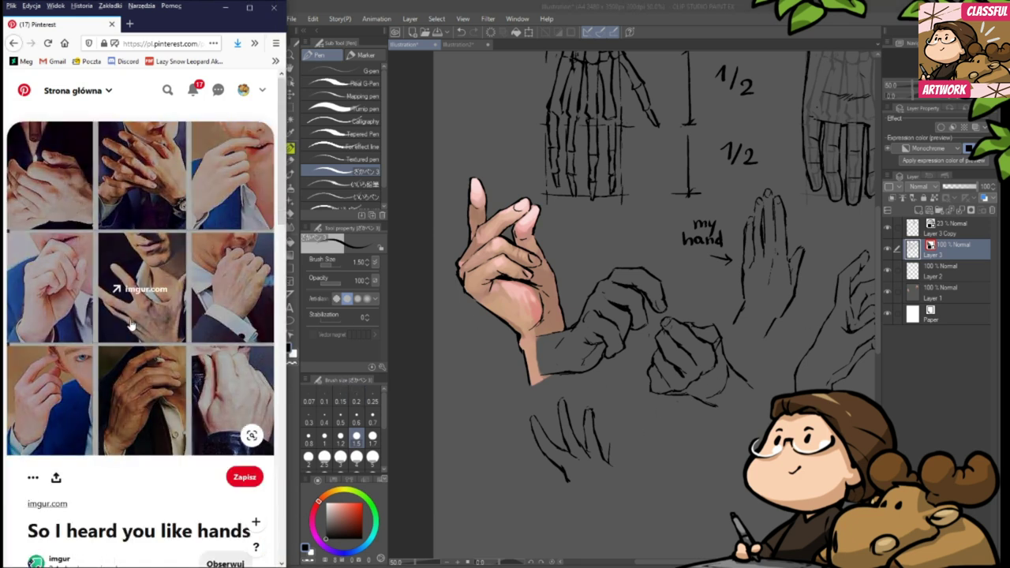
{"action": "key", "text": "alt+Left"}
- Browse further through the Pinterest feed of hand photos and pose collages for the next reference to study
{"action": "scroll", "coordinate": [189, 300], "scroll_direction": "down", "scroll_amount": 15}
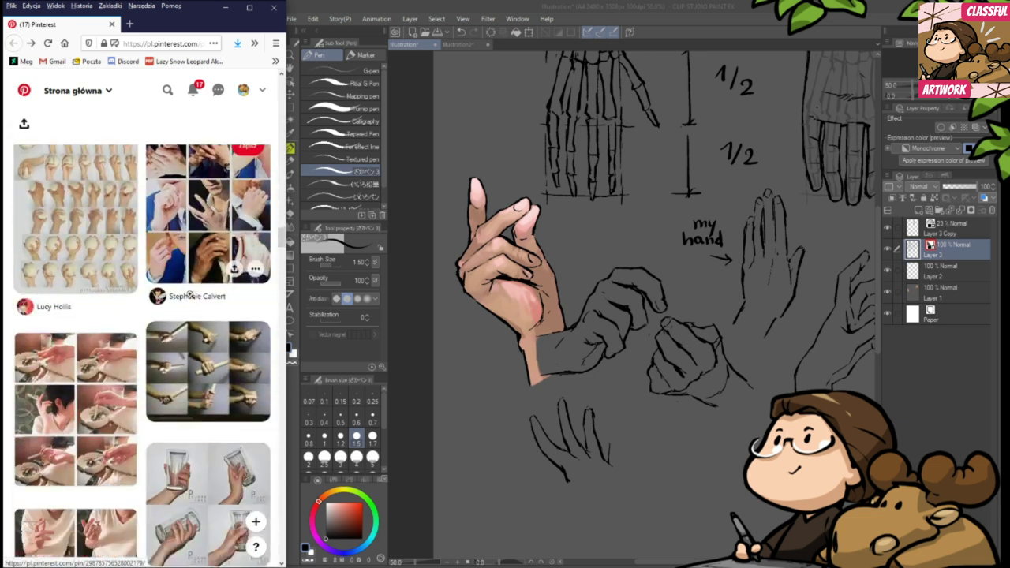
{"action": "scroll", "coordinate": [189, 294], "scroll_direction": "down", "scroll_amount": 15}
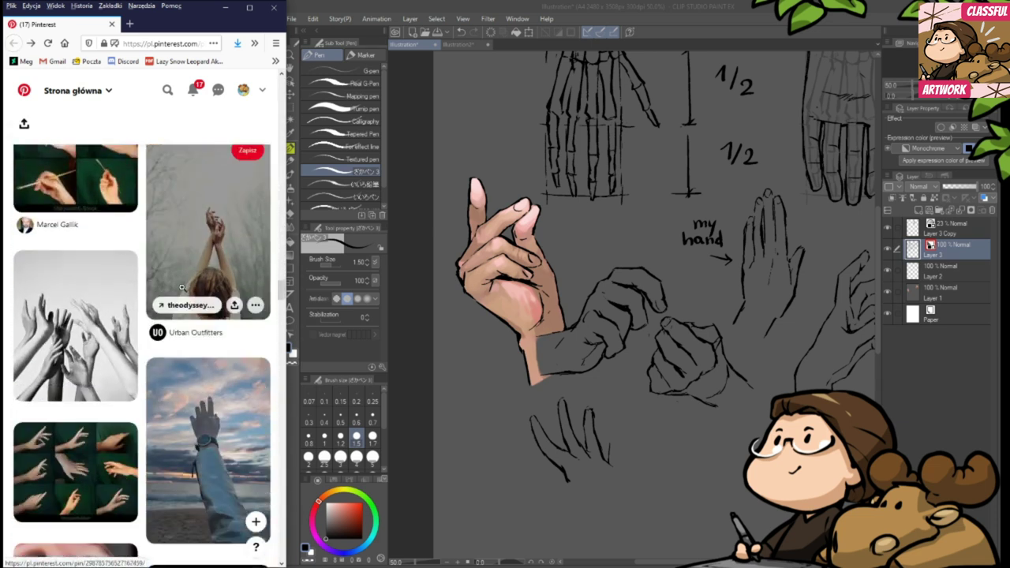
{"action": "scroll", "coordinate": [179, 292], "scroll_direction": "down", "scroll_amount": 12}
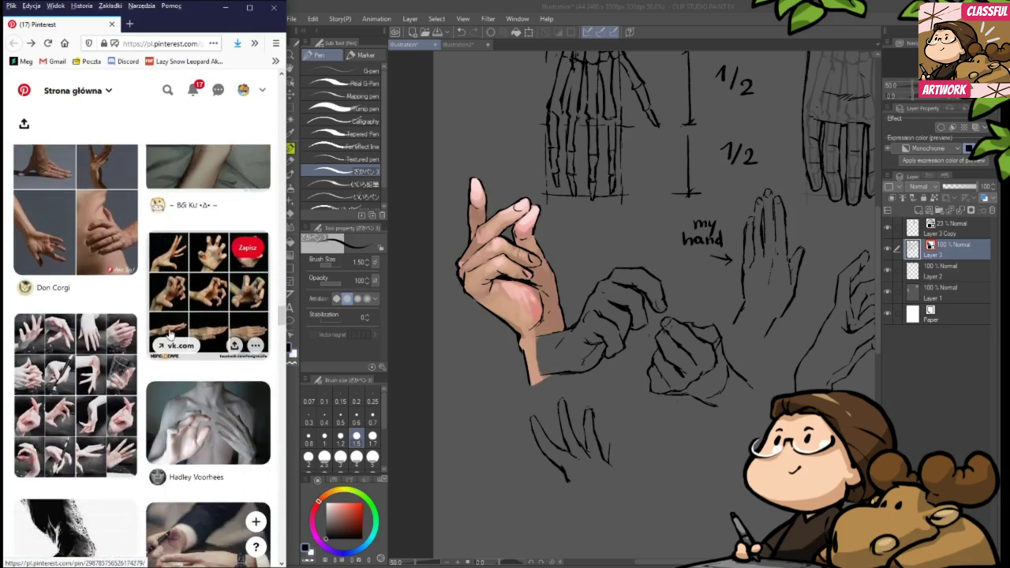
{"action": "scroll", "coordinate": [163, 319], "scroll_direction": "down", "scroll_amount": 4}
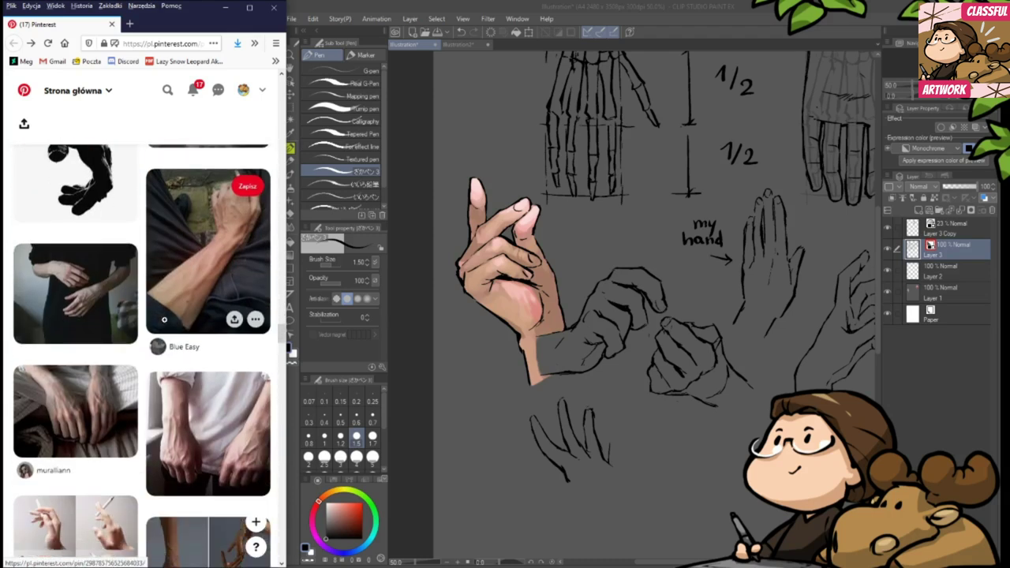
{"action": "scroll", "coordinate": [126, 320], "scroll_direction": "up", "scroll_amount": 2}
{"action": "scroll", "coordinate": [127, 320], "scroll_direction": "down", "scroll_amount": 5}
{"action": "scroll", "coordinate": [126, 320], "scroll_direction": "down", "scroll_amount": 8}
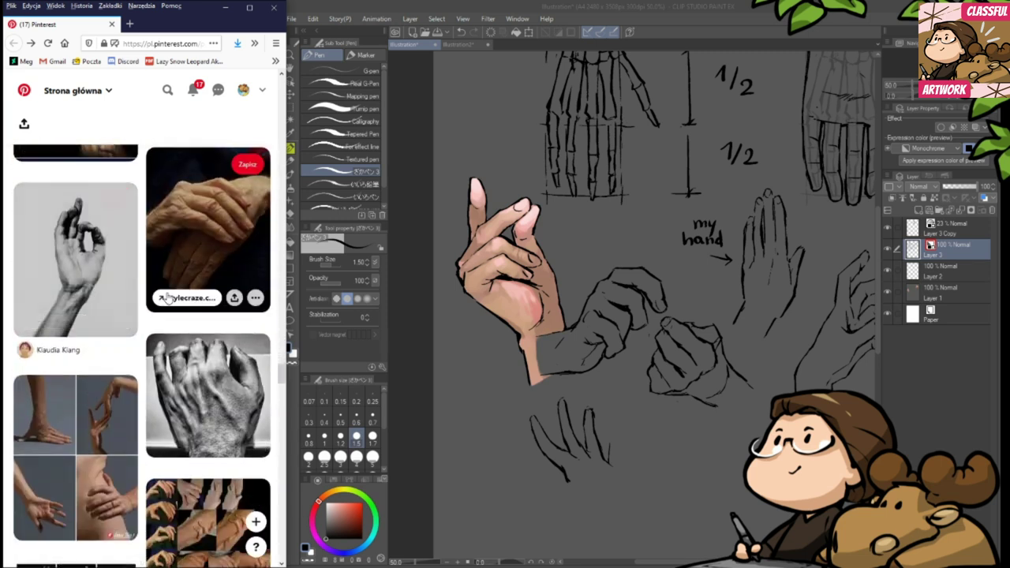
{"action": "scroll", "coordinate": [104, 304], "scroll_direction": "down", "scroll_amount": 10}
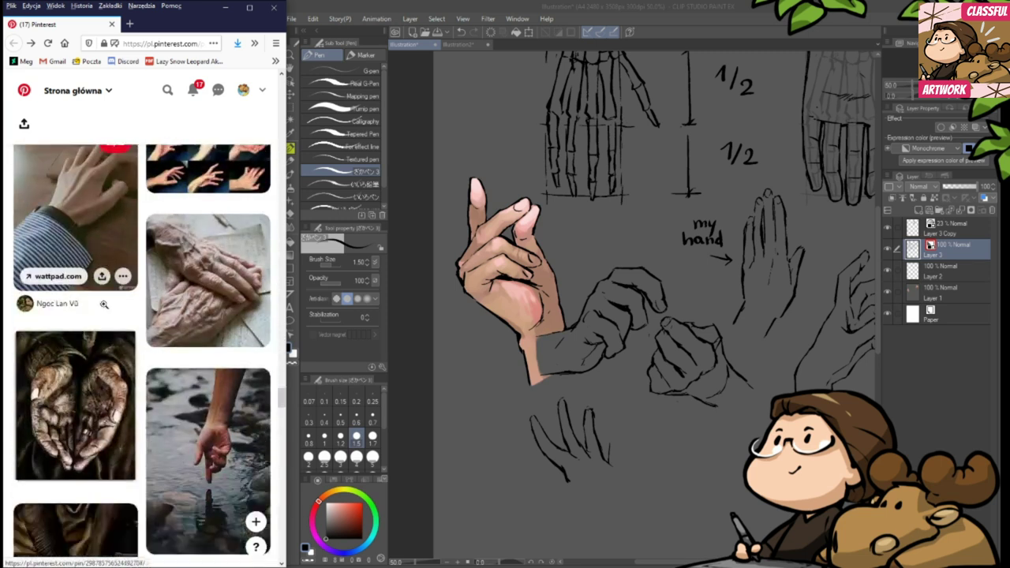
{"action": "scroll", "coordinate": [104, 303], "scroll_direction": "down", "scroll_amount": 10}
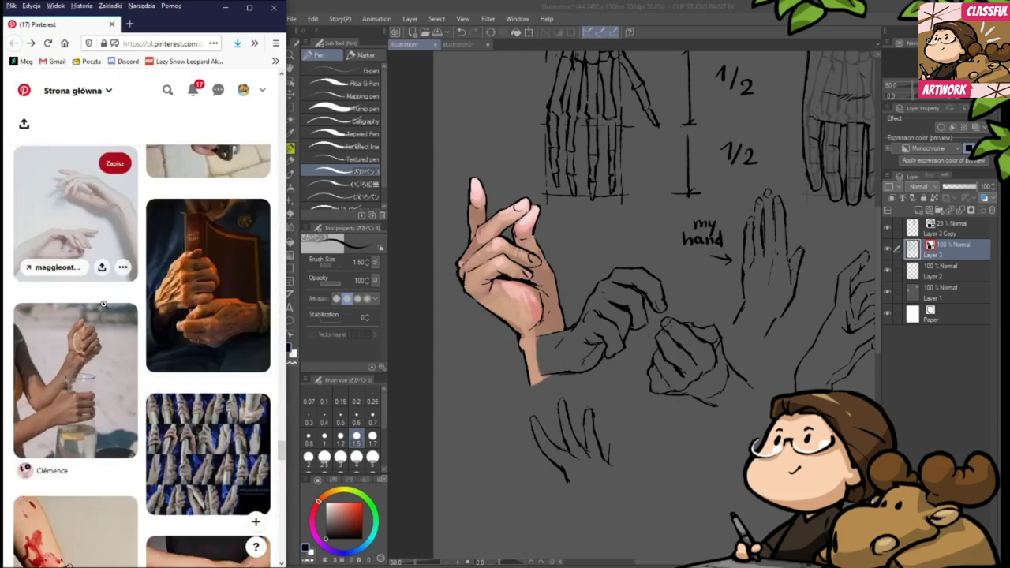
{"action": "scroll", "coordinate": [103, 310], "scroll_direction": "down", "scroll_amount": 10}
{"action": "scroll", "coordinate": [104, 314], "scroll_direction": "down", "scroll_amount": 10}
{"action": "scroll", "coordinate": [103, 306], "scroll_direction": "down", "scroll_amount": 10}
{"action": "scroll", "coordinate": [109, 309], "scroll_direction": "down", "scroll_amount": 10}
{"action": "scroll", "coordinate": [123, 318], "scroll_direction": "down", "scroll_amount": 10}
{"action": "scroll", "coordinate": [124, 323], "scroll_direction": "down", "scroll_amount": 10}
{"action": "scroll", "coordinate": [123, 366], "scroll_direction": "down", "scroll_amount": 10}
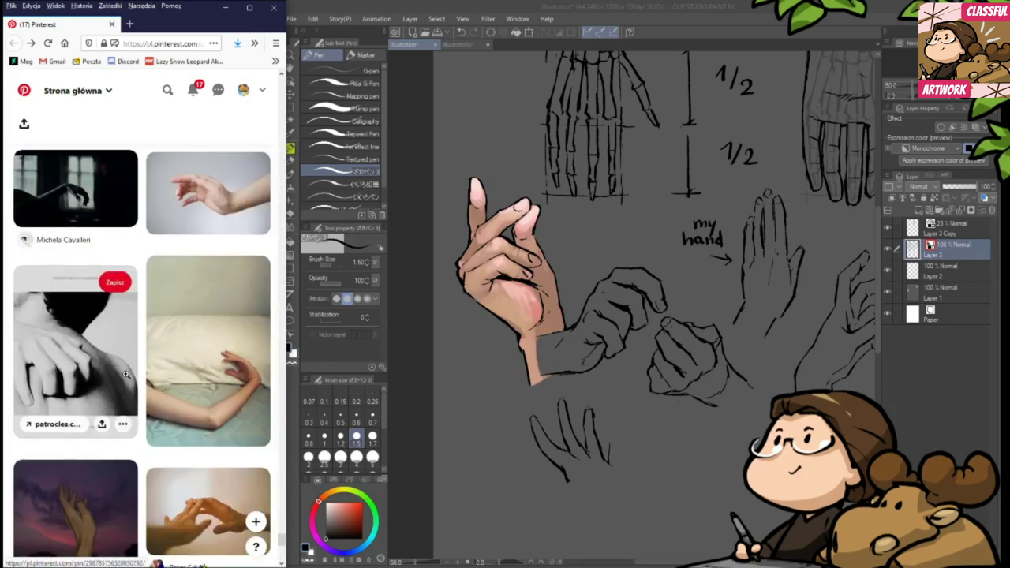
{"action": "scroll", "coordinate": [124, 374], "scroll_direction": "down", "scroll_amount": 10}
{"action": "scroll", "coordinate": [140, 318], "scroll_direction": "down", "scroll_amount": 10}
{"action": "scroll", "coordinate": [141, 318], "scroll_direction": "down", "scroll_amount": 10}
{"action": "scroll", "coordinate": [135, 377], "scroll_direction": "down", "scroll_amount": 10}
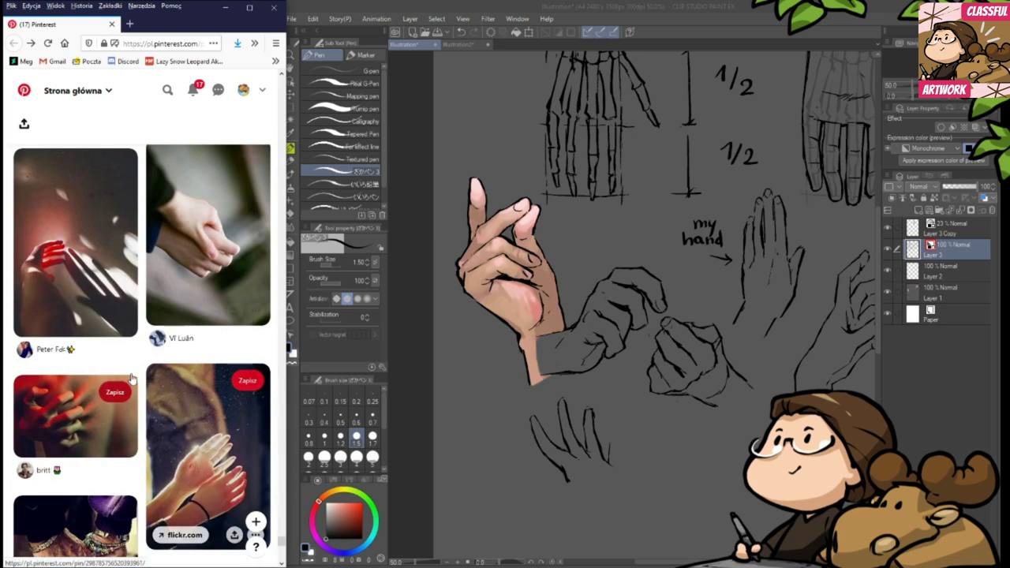
{"action": "scroll", "coordinate": [133, 379], "scroll_direction": "down", "scroll_amount": 5}
{"action": "scroll", "coordinate": [282, 515], "scroll_direction": "down", "scroll_amount": 15}
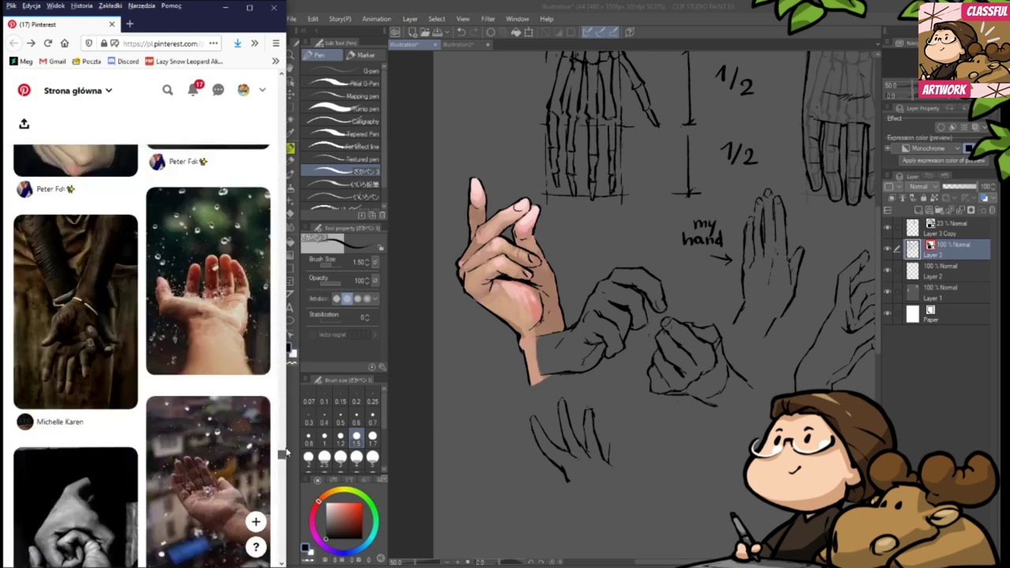
{"action": "scroll", "coordinate": [211, 426], "scroll_direction": "down", "scroll_amount": 15}
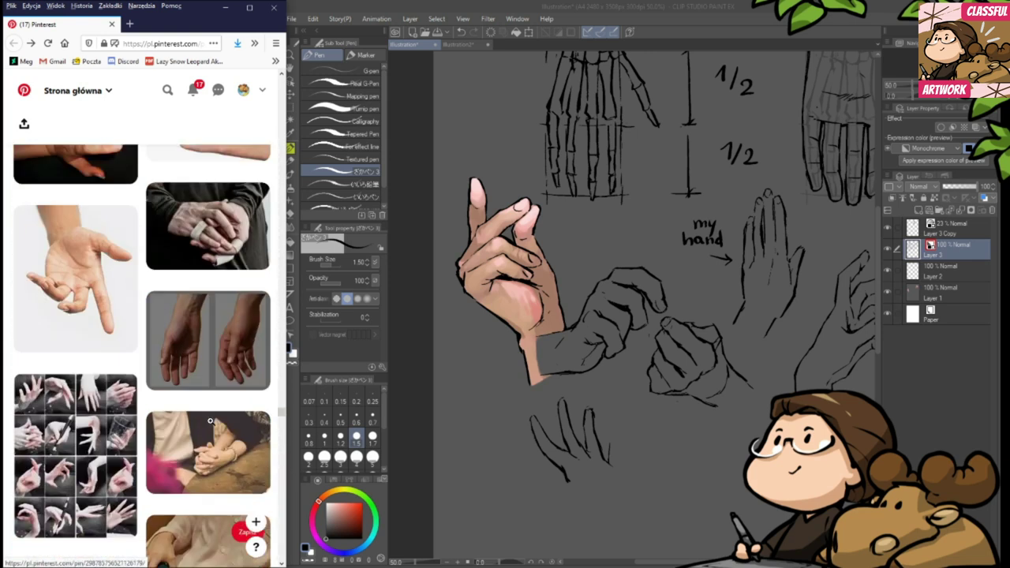
{"action": "scroll", "coordinate": [191, 413], "scroll_direction": "down", "scroll_amount": 15}
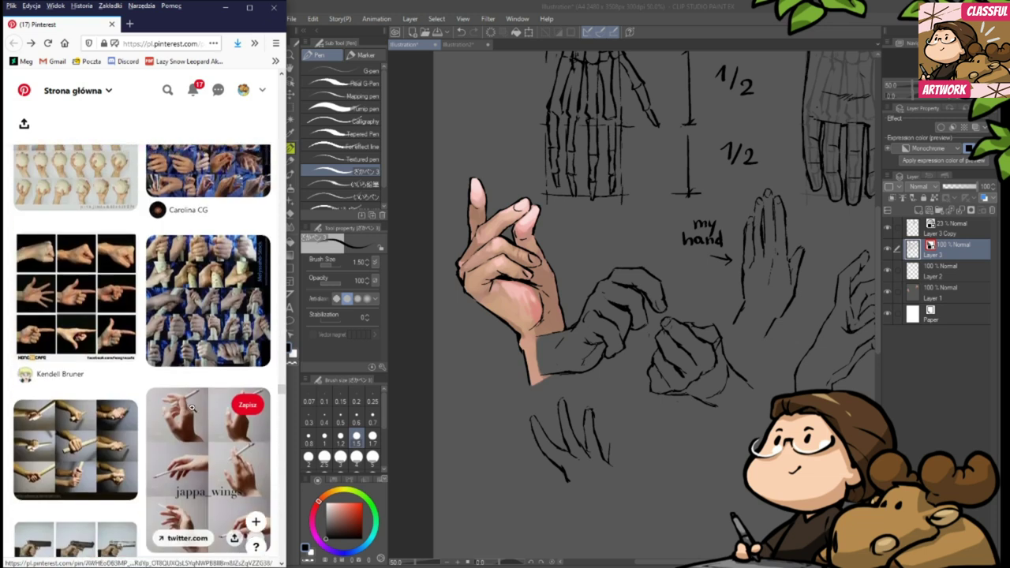
{"action": "scroll", "coordinate": [191, 408], "scroll_direction": "down", "scroll_amount": 15}
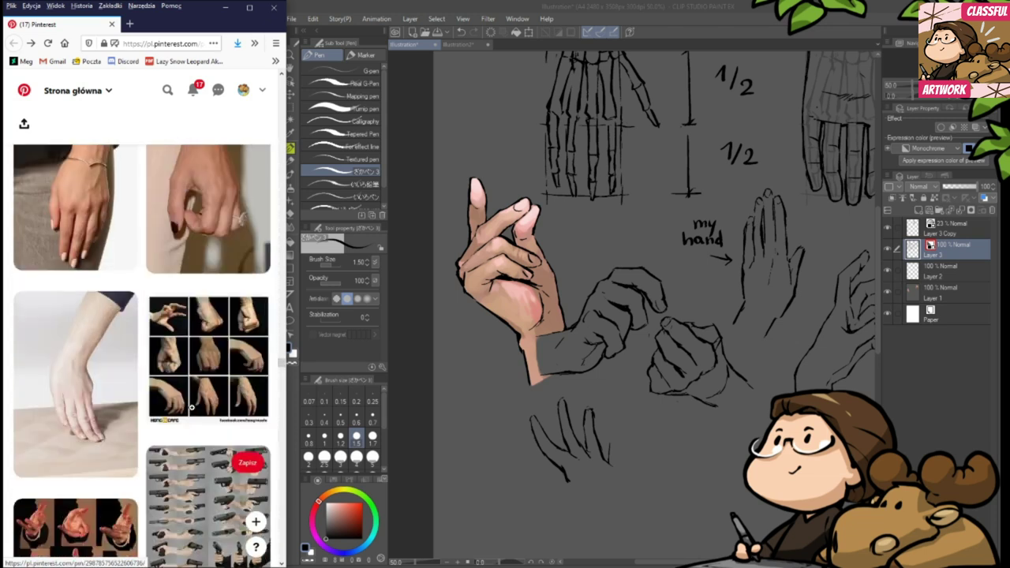
{"action": "scroll", "coordinate": [189, 409], "scroll_direction": "down", "scroll_amount": 15}
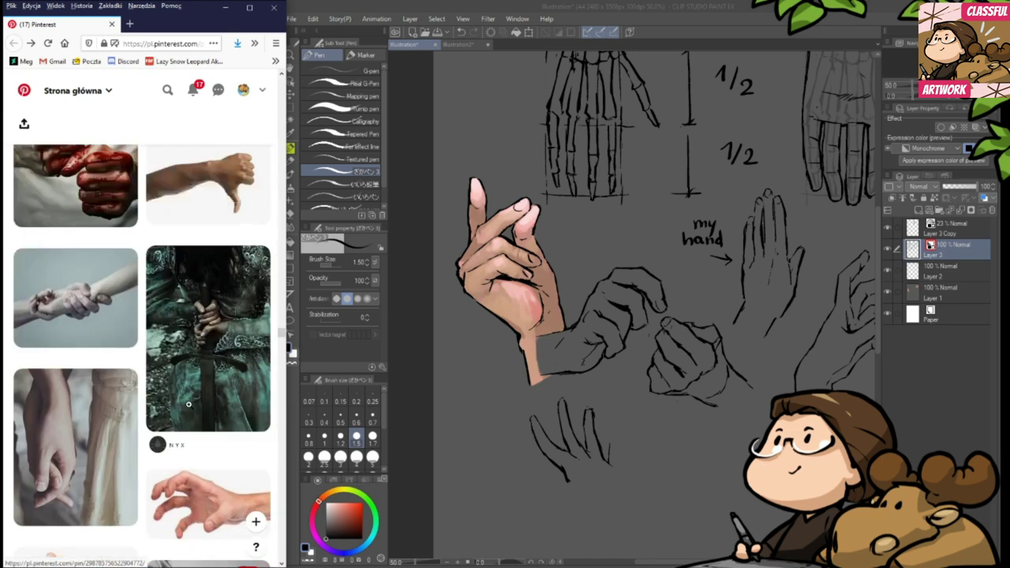
{"action": "scroll", "coordinate": [181, 397], "scroll_direction": "down", "scroll_amount": 15}
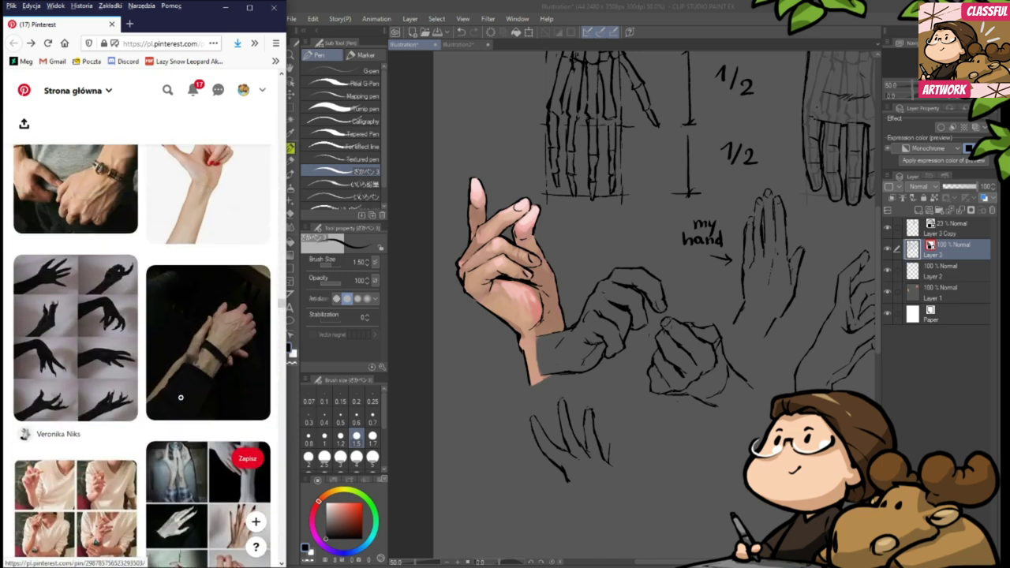
{"action": "scroll", "coordinate": [180, 397], "scroll_direction": "down", "scroll_amount": 10}
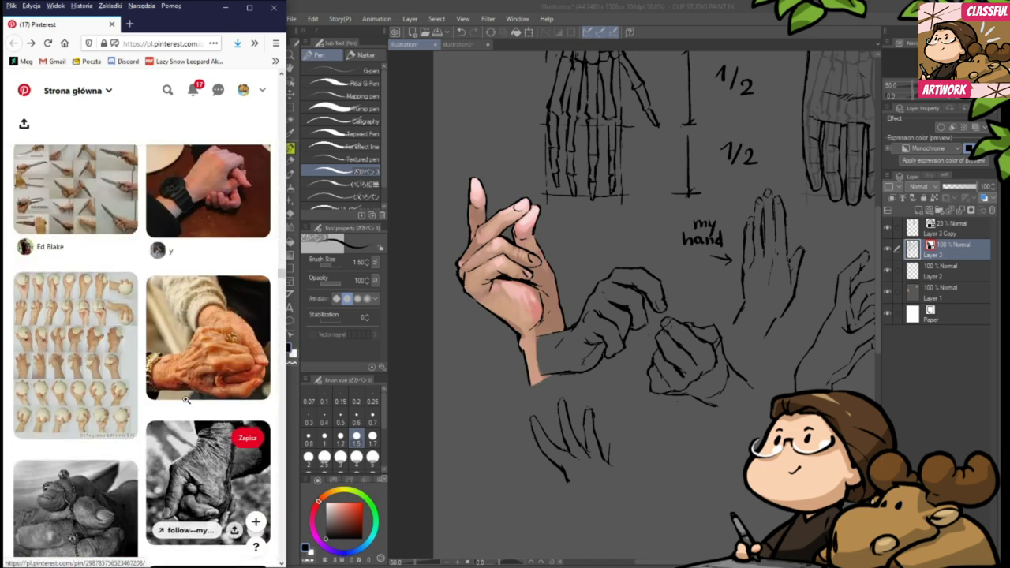
{"action": "scroll", "coordinate": [187, 398], "scroll_direction": "down", "scroll_amount": 20}
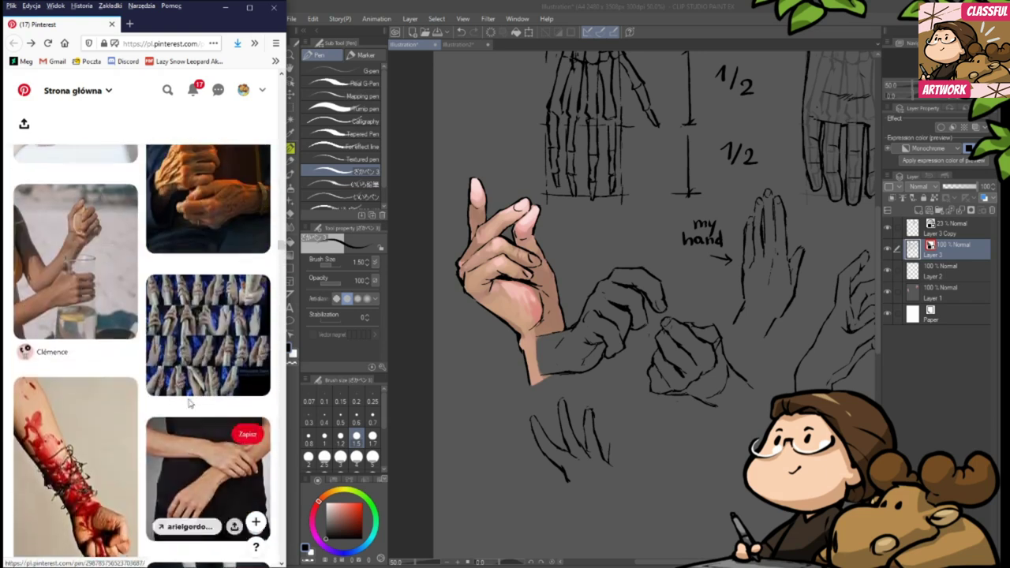
{"action": "scroll", "coordinate": [189, 404], "scroll_direction": "down", "scroll_amount": 20}
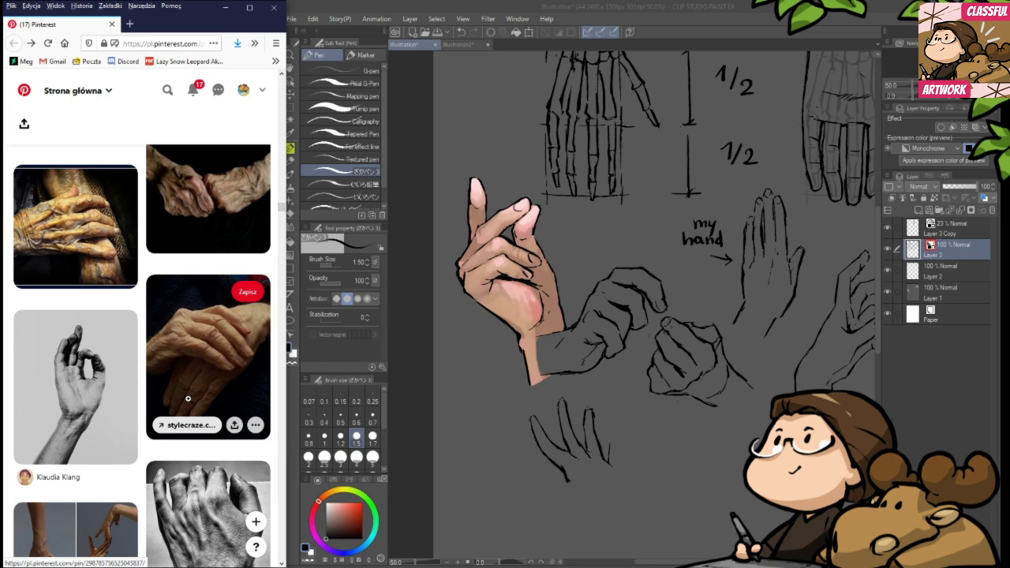
- Open the pin of the black-and-white hand with thumb and index finger touching and examine the related hand photos in a full-size window
{"action": "left_click", "coordinate": [84, 390]}
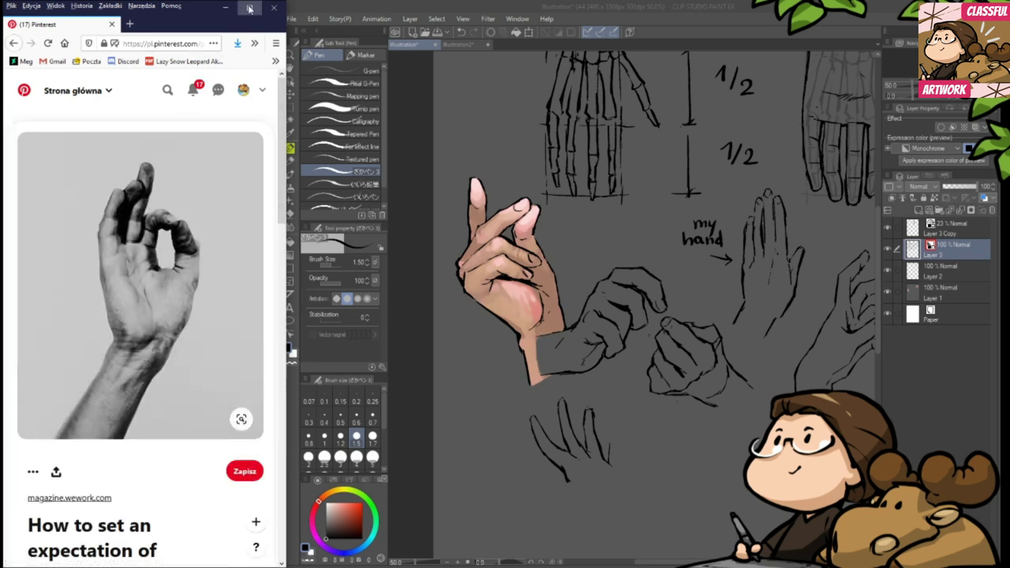
{"action": "left_click", "coordinate": [250, 9]}
{"action": "scroll", "coordinate": [861, 308], "scroll_direction": "down", "scroll_amount": 3}
{"action": "scroll", "coordinate": [890, 279], "scroll_direction": "down", "scroll_amount": 3}
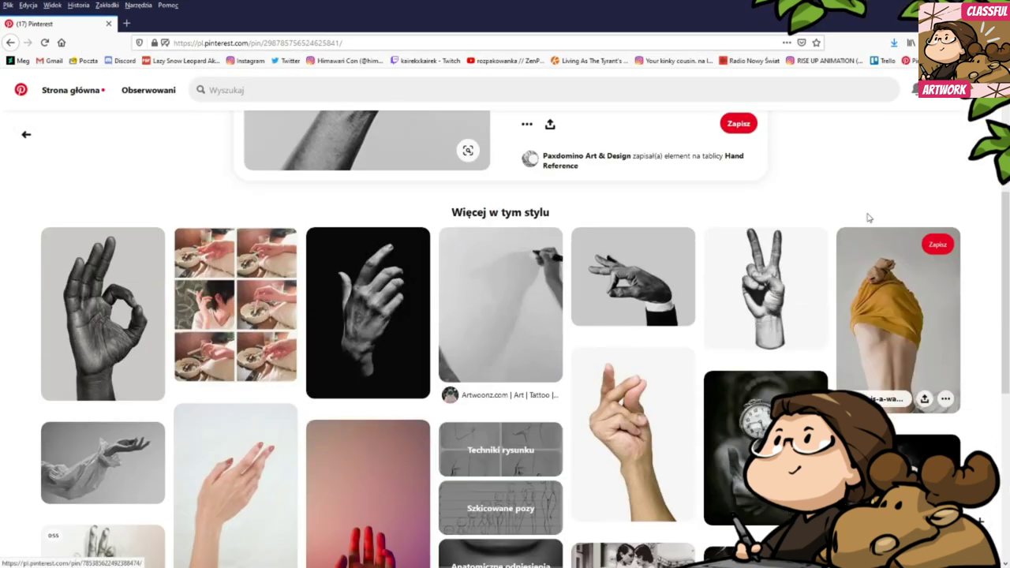
{"action": "scroll", "coordinate": [861, 181], "scroll_direction": "down", "scroll_amount": 3}
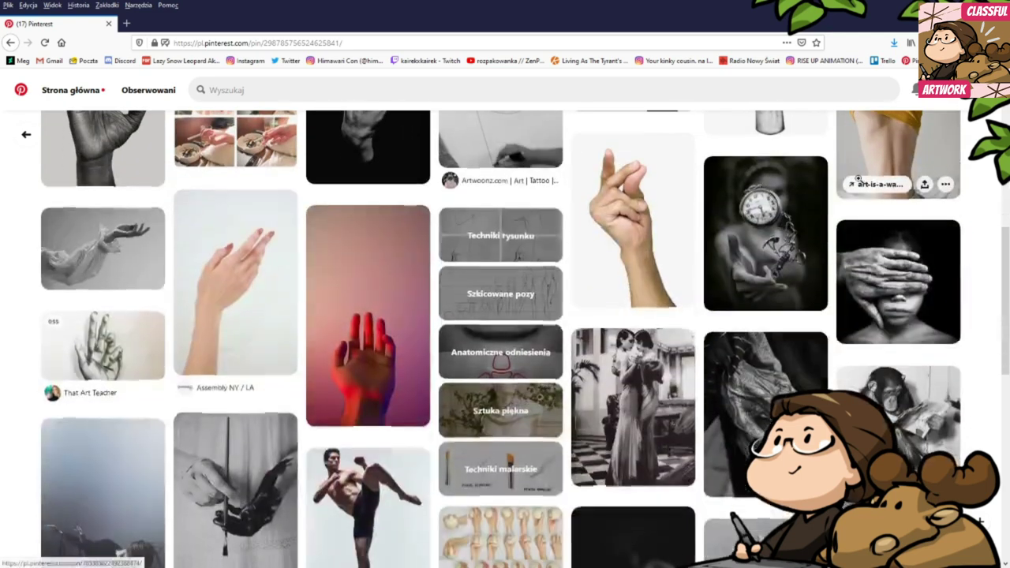
{"action": "scroll", "coordinate": [493, 339], "scroll_direction": "down", "scroll_amount": 4}
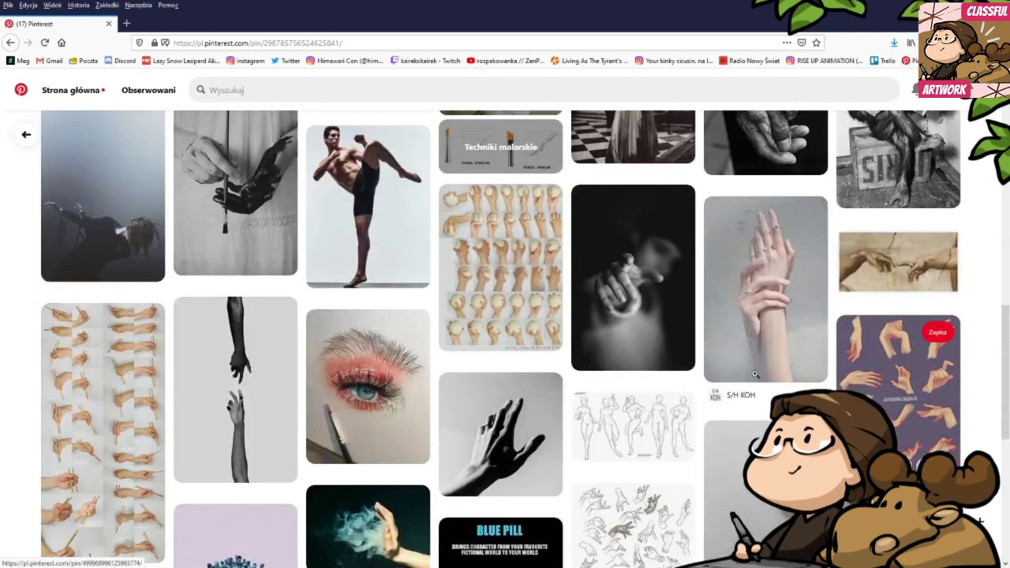
{"action": "scroll", "coordinate": [527, 377], "scroll_direction": "down", "scroll_amount": 7}
{"action": "scroll", "coordinate": [527, 377], "scroll_direction": "down", "scroll_amount": 4}
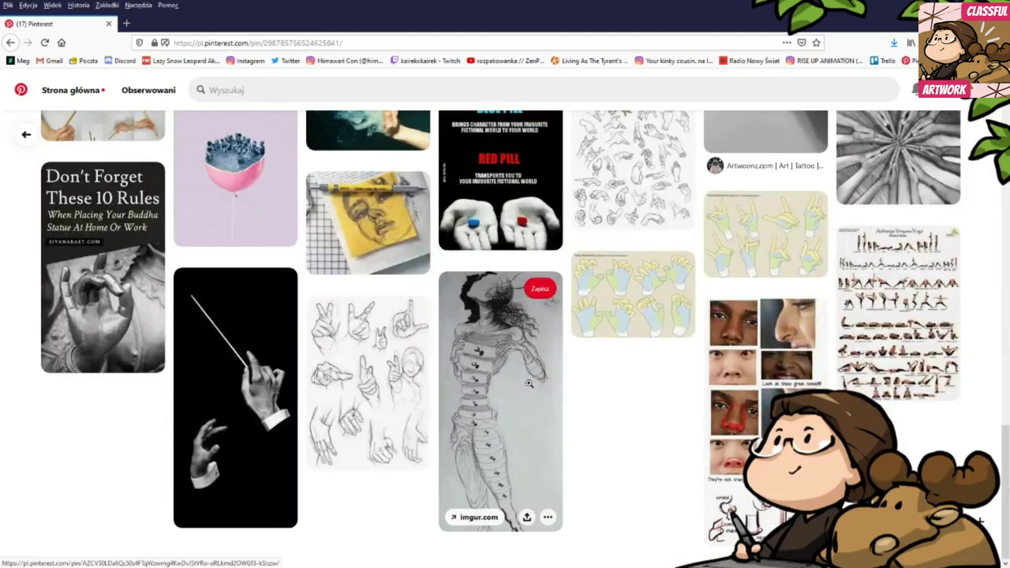
{"action": "scroll", "coordinate": [639, 428], "scroll_direction": "up", "scroll_amount": 15}
{"action": "scroll", "coordinate": [601, 430], "scroll_direction": "up", "scroll_amount": 6}
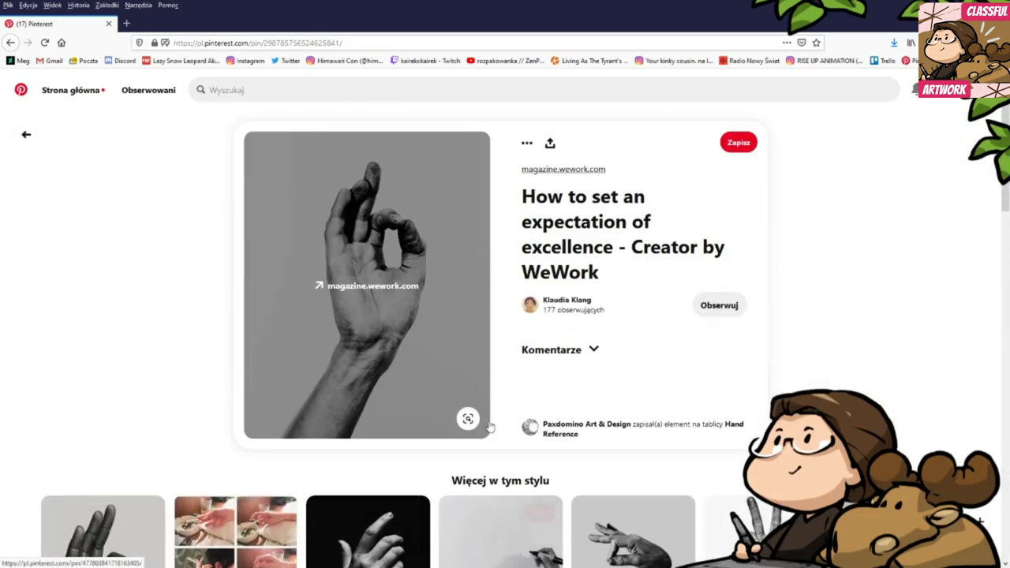
- Look through the boards of the person who saved the pin and return to the pin
{"action": "scroll", "coordinate": [512, 417], "scroll_direction": "down", "scroll_amount": 2}
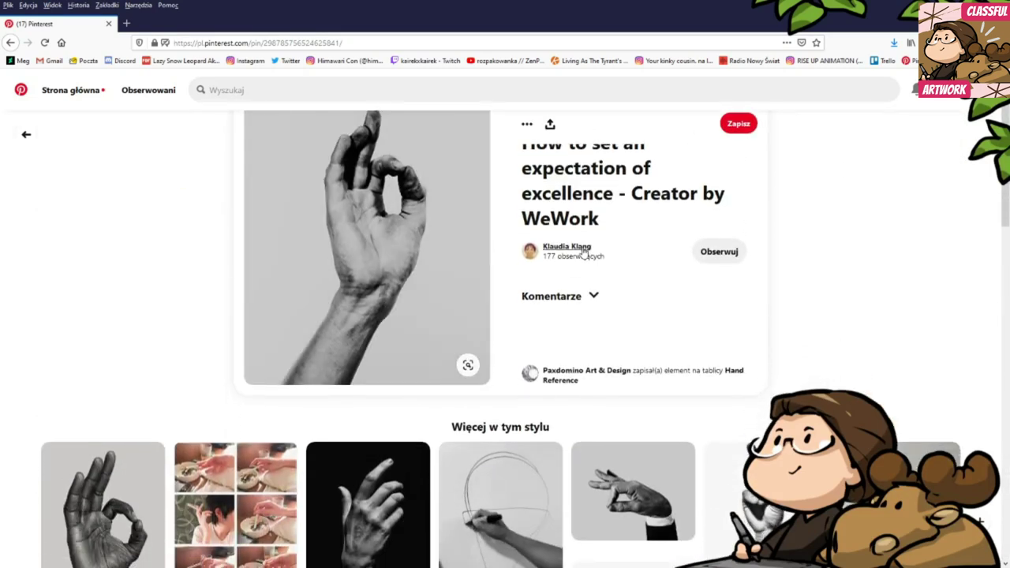
{"action": "left_click", "coordinate": [583, 251]}
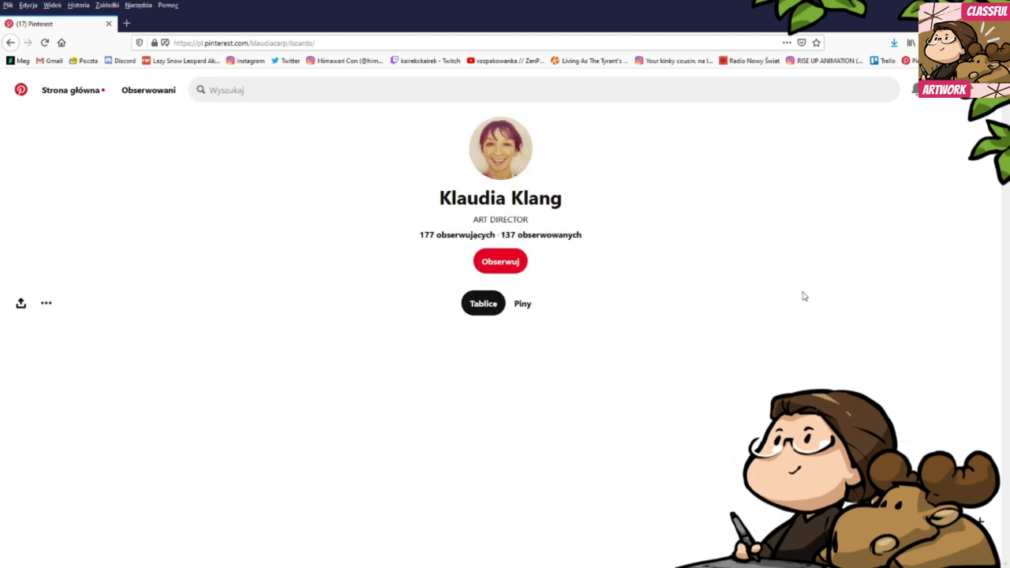
{"action": "scroll", "coordinate": [739, 263], "scroll_direction": "down", "scroll_amount": 3}
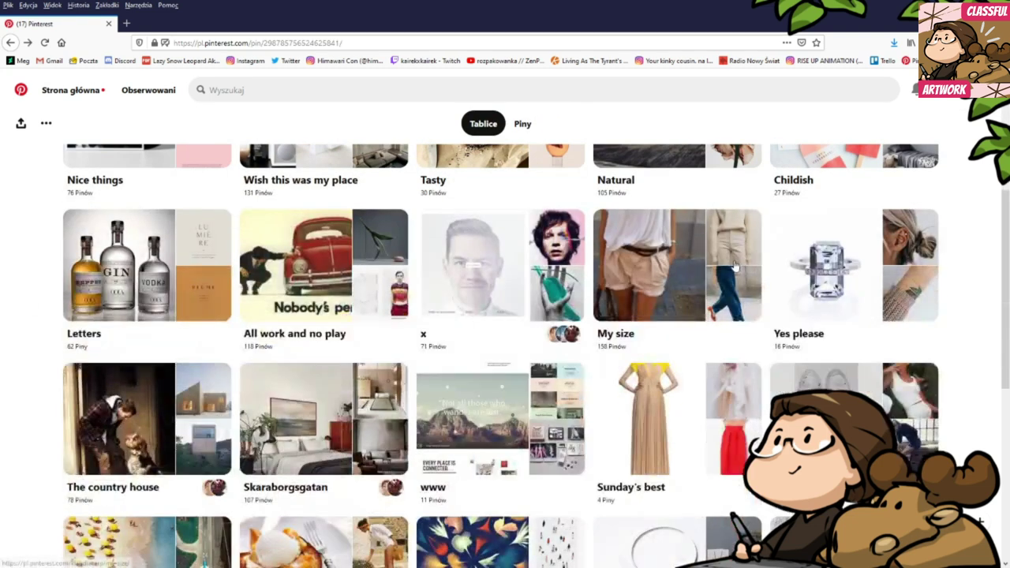
{"action": "key", "text": "alt+Left"}
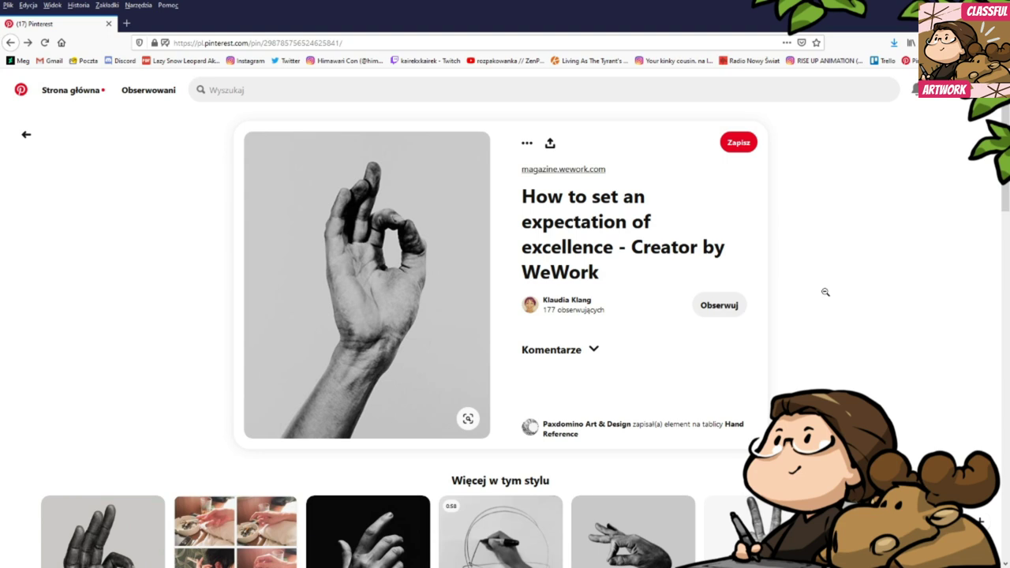
- Restore the browser window and narrow it to a tall strip beside the canvas, keeping the hand photo in view
{"action": "double_click", "coordinate": [588, 16]}
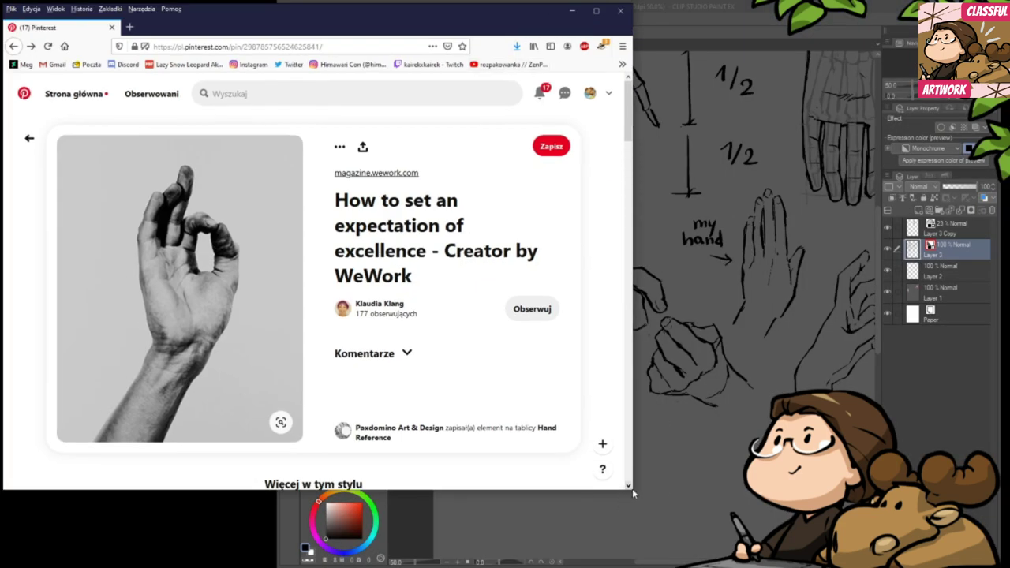
{"action": "scroll", "coordinate": [632, 488], "scroll_direction": "down", "scroll_amount": 1}
{"action": "left_click_drag", "start_coordinate": [633, 491], "coordinate": [379, 566]}
{"action": "left_click_drag", "start_coordinate": [351, 552], "coordinate": [231, 558]}
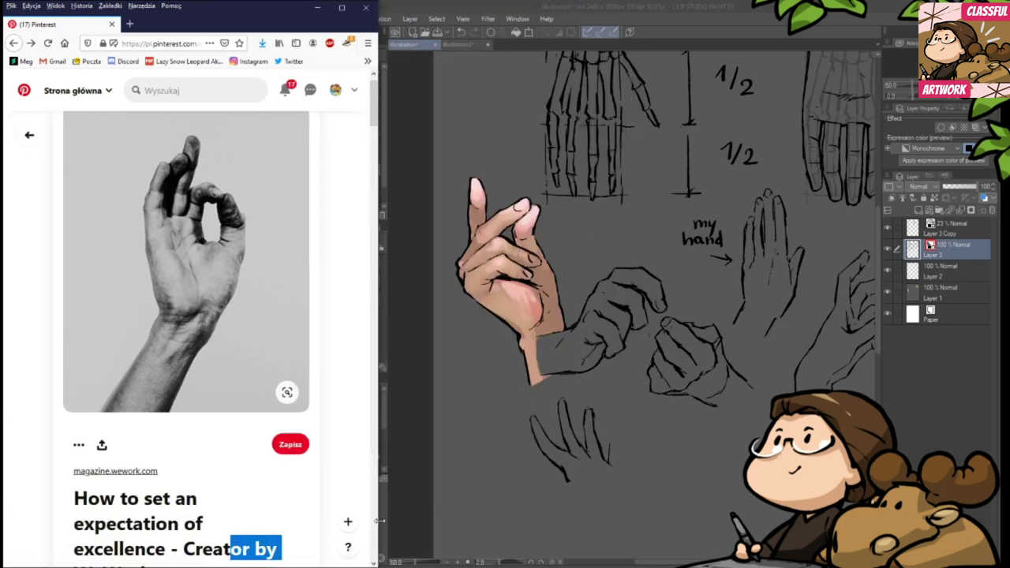
{"action": "left_click_drag", "start_coordinate": [379, 505], "coordinate": [283, 507]}
{"action": "left_click", "coordinate": [75, 379]}
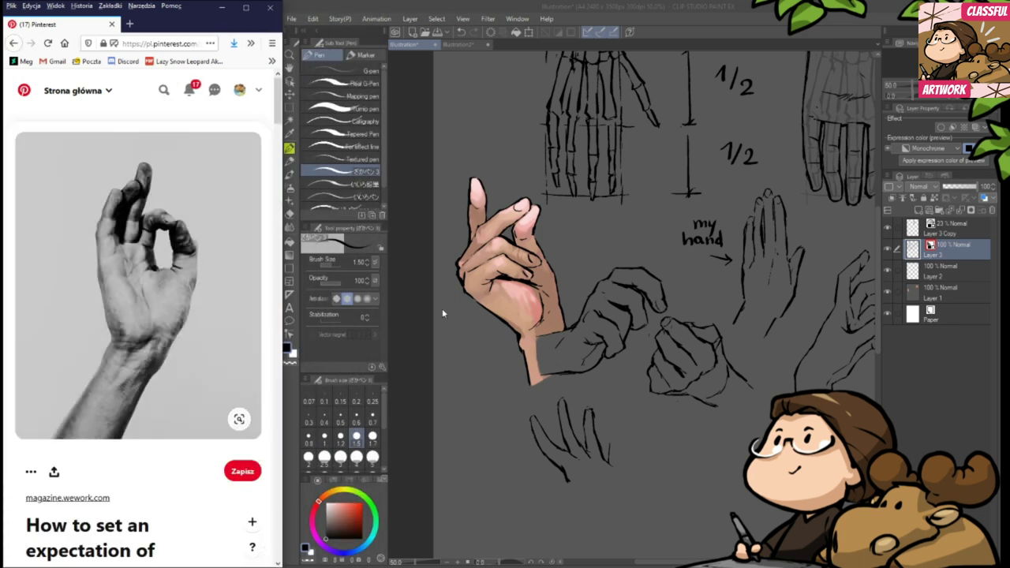
{"action": "left_click", "coordinate": [708, 11]}
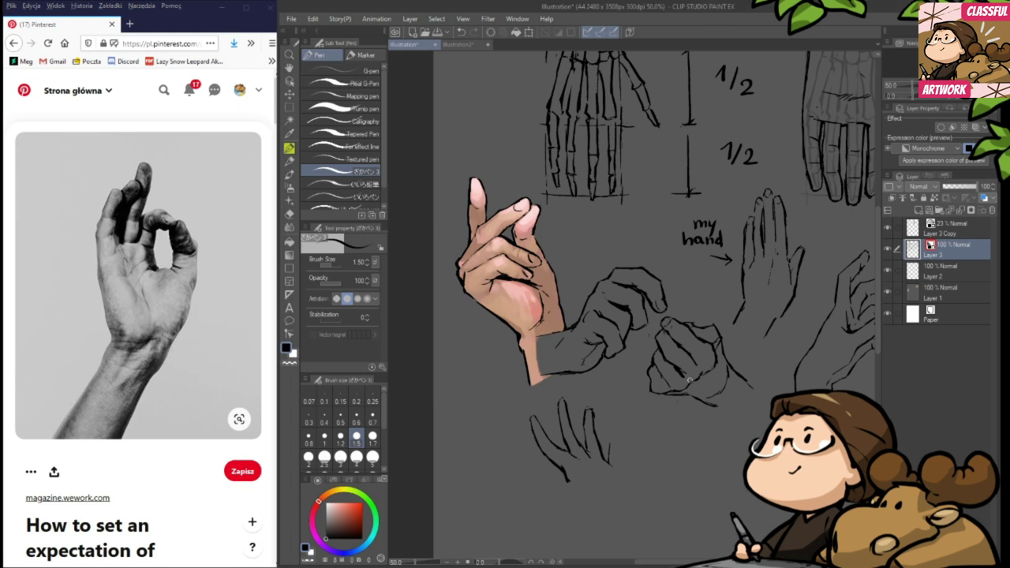
{"action": "left_click_drag", "start_coordinate": [669, 482], "coordinate": [660, 408]}
{"action": "left_click_drag", "start_coordinate": [649, 478], "coordinate": [628, 452]}
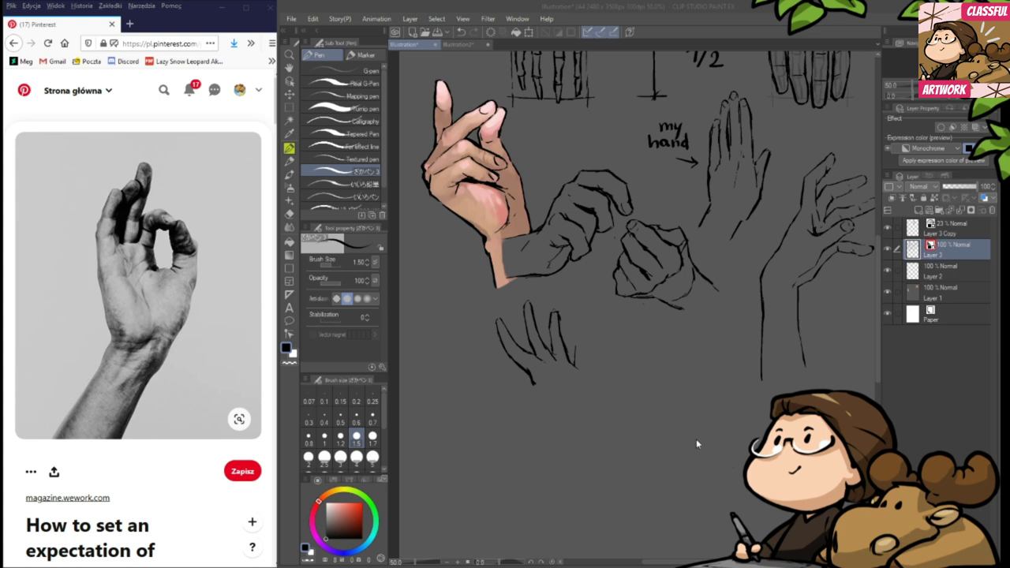
{"action": "left_click", "coordinate": [934, 250]}
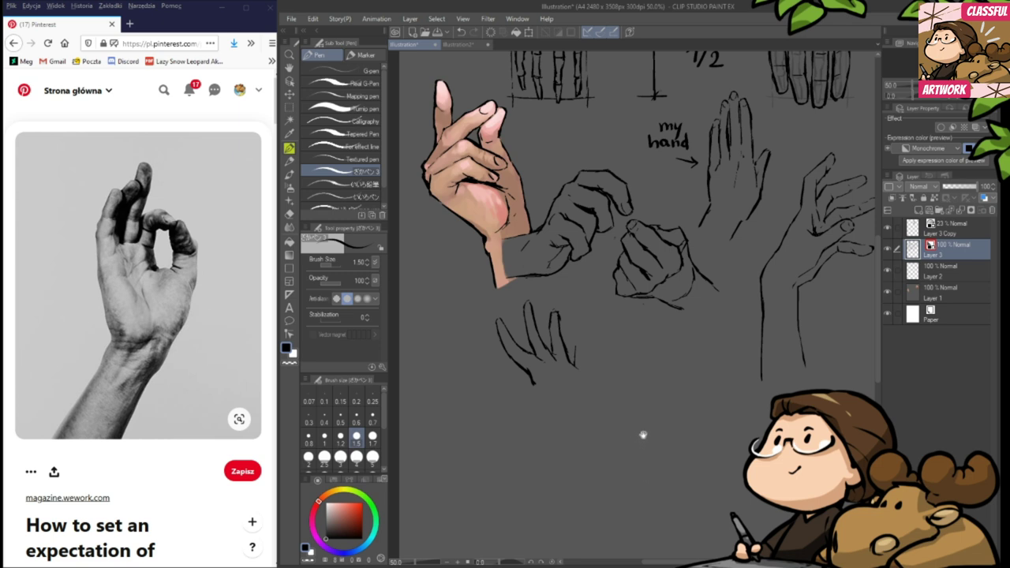
{"action": "left_click_drag", "start_coordinate": [642, 434], "coordinate": [665, 478]}
{"action": "mouse_move", "coordinate": [654, 513]}
{"action": "left_mouse_down"}
{"action": "mouse_move", "coordinate": [654, 447]}
{"action": "mouse_move", "coordinate": [662, 460]}
{"action": "mouse_move", "coordinate": [621, 485]}
{"action": "left_mouse_up"}
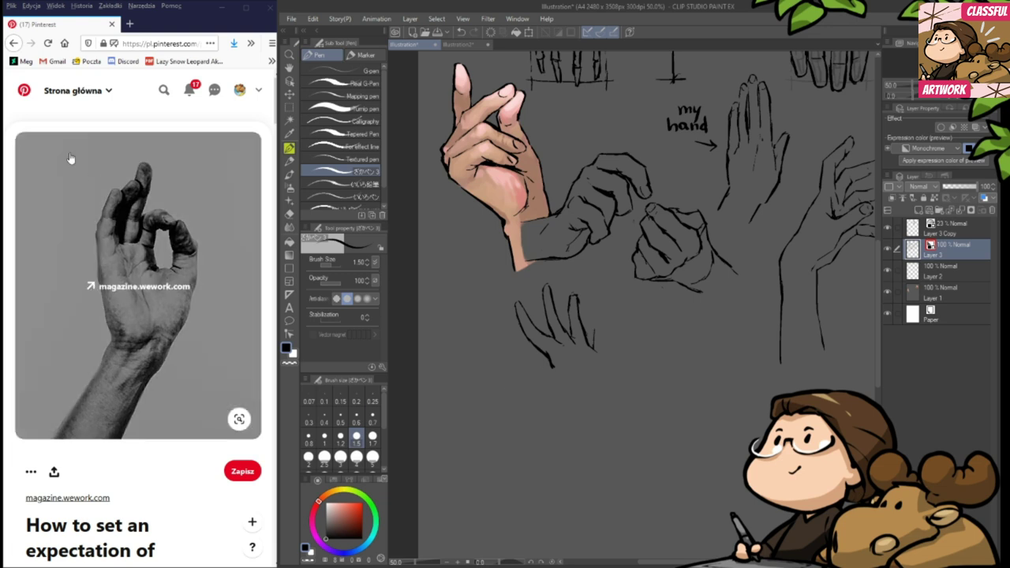
- Return to the Pinterest feed of hand photos and open the Holiday Polish pin with two raised hands on a beige background
{"action": "left_click", "coordinate": [15, 46]}
{"action": "scroll", "coordinate": [236, 355], "scroll_direction": "down", "scroll_amount": 20}
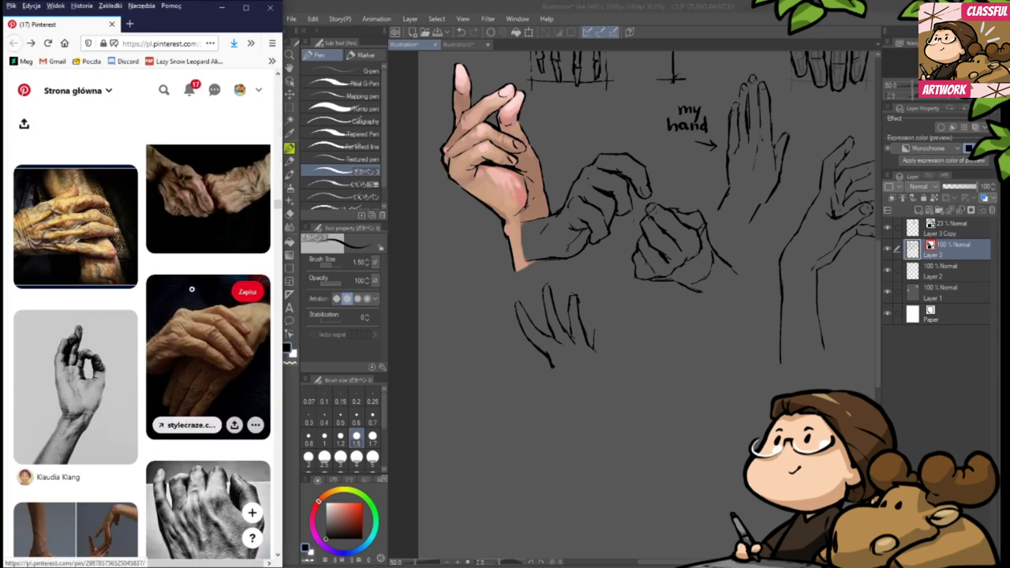
{"action": "scroll", "coordinate": [157, 295], "scroll_direction": "down", "scroll_amount": 20}
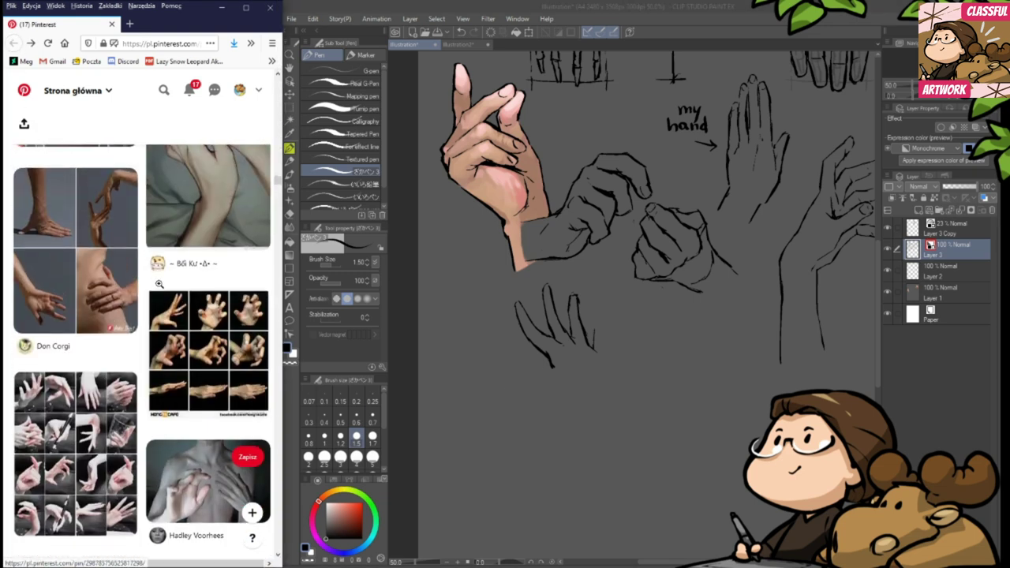
{"action": "scroll", "coordinate": [193, 343], "scroll_direction": "down", "scroll_amount": 20}
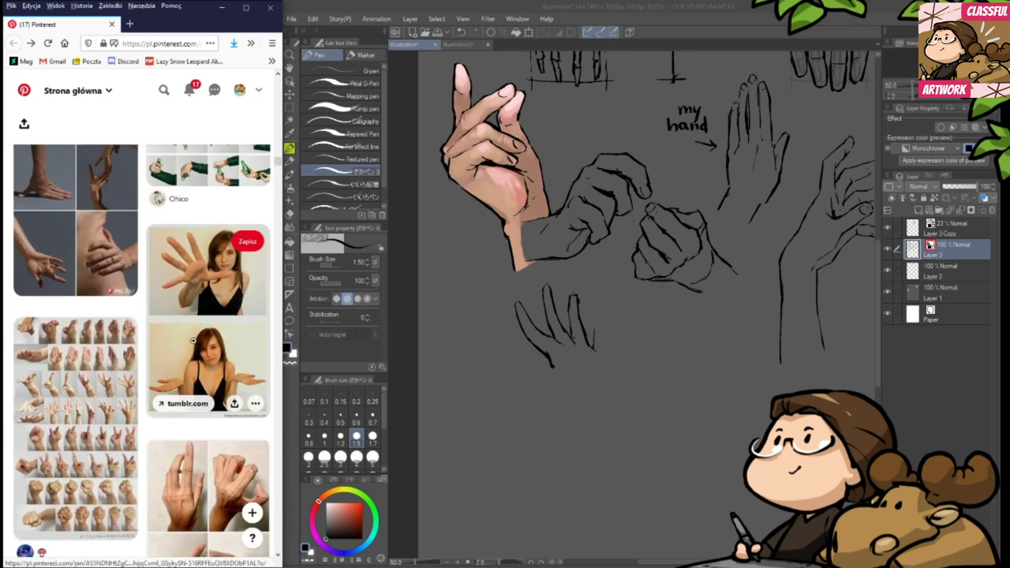
{"action": "scroll", "coordinate": [194, 343], "scroll_direction": "down", "scroll_amount": 10}
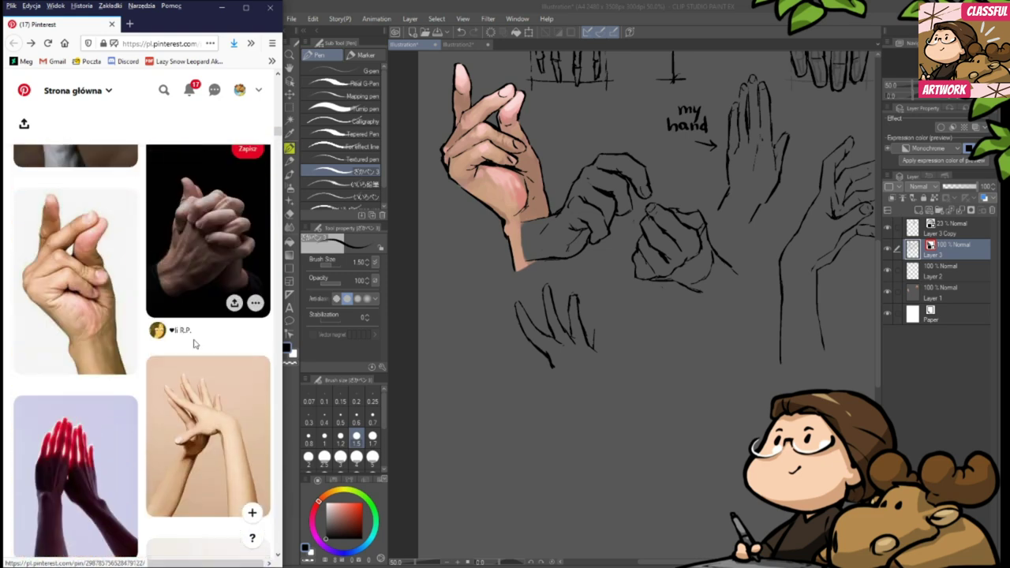
{"action": "scroll", "coordinate": [194, 344], "scroll_direction": "up", "scroll_amount": 2}
{"action": "left_click", "coordinate": [174, 439]}
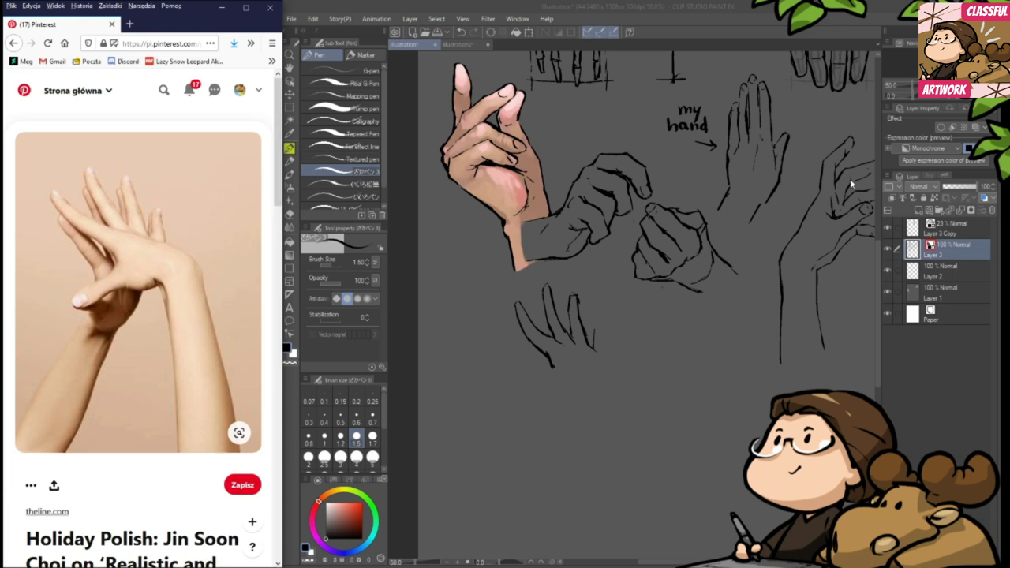
- Add the rightmost finger and the start of the hand's outer edge to the unfinished spread-finger sketch on Layer 3
{"action": "left_click", "coordinate": [713, 11]}
{"action": "left_click_drag", "start_coordinate": [660, 402], "coordinate": [668, 425]}
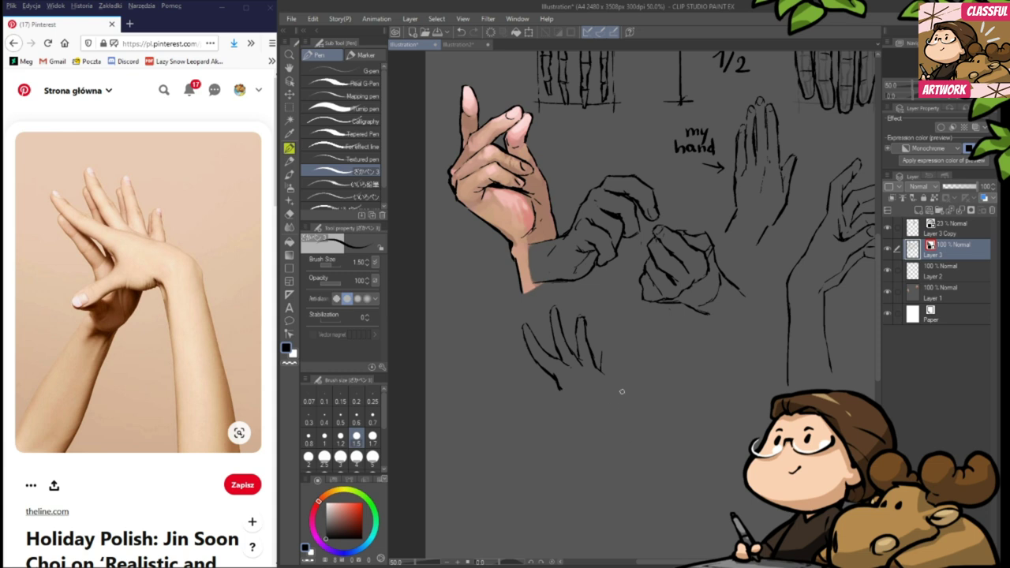
{"action": "left_click_drag", "start_coordinate": [621, 391], "coordinate": [623, 395]}
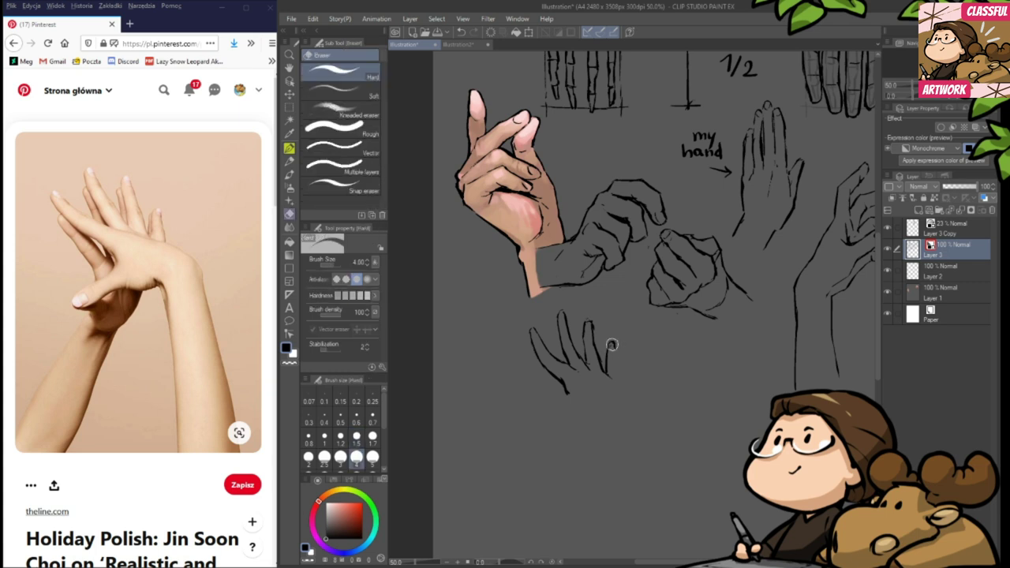
{"action": "left_click_drag", "start_coordinate": [614, 368], "coordinate": [641, 395]}
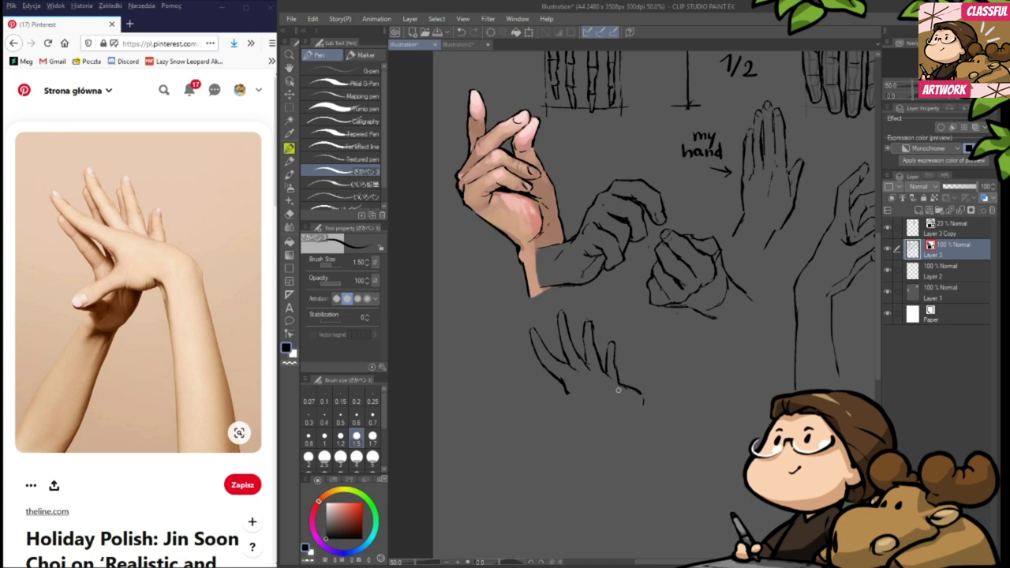
{"action": "key", "text": "e"}
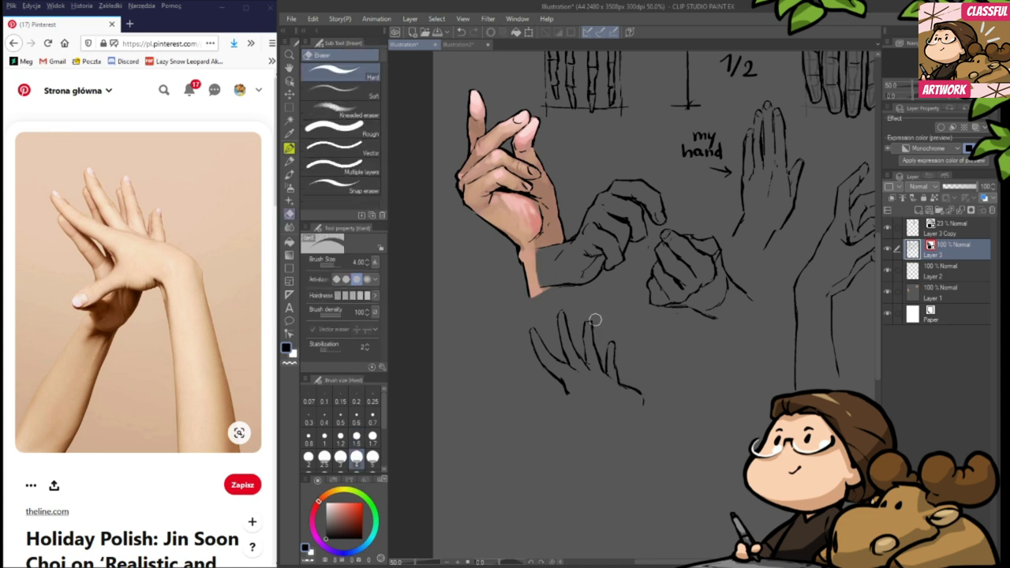
{"action": "key", "text": "p"}
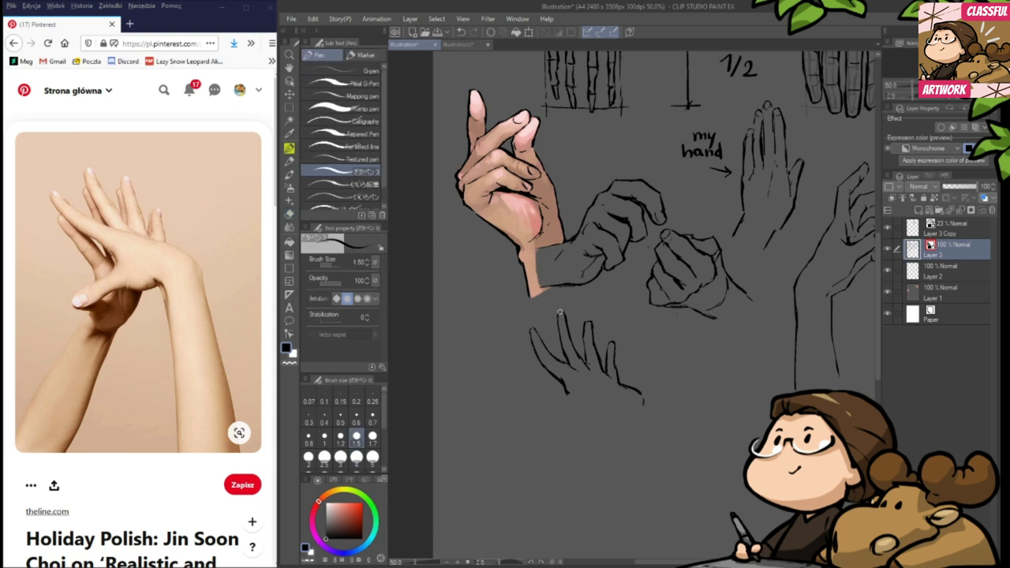
{"action": "scroll", "coordinate": [629, 394], "scroll_direction": "down", "scroll_amount": 1}
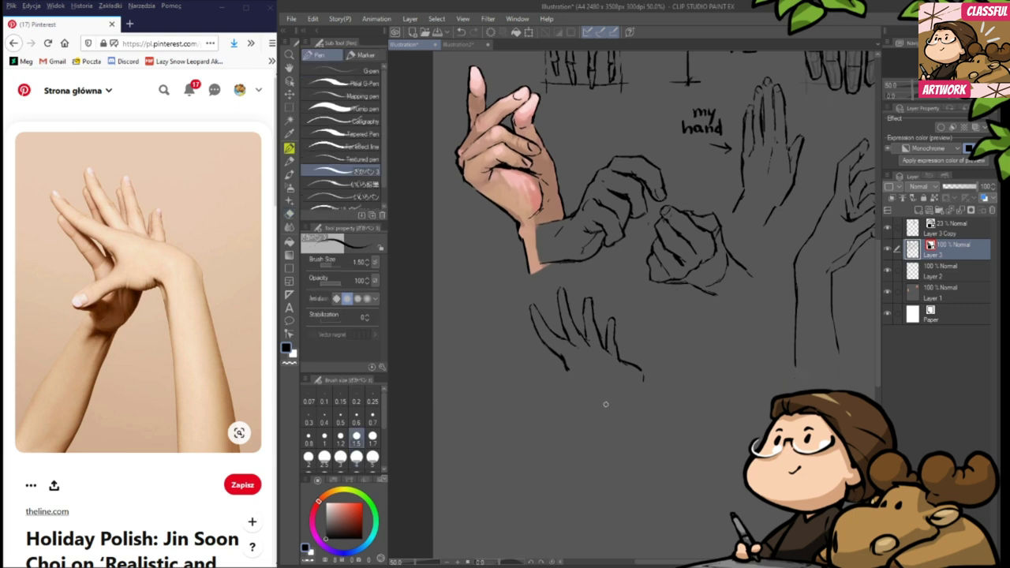
- Clean up the end of the outer hand contour and redraw it curving down to the wrist
{"action": "key", "text": "e"}
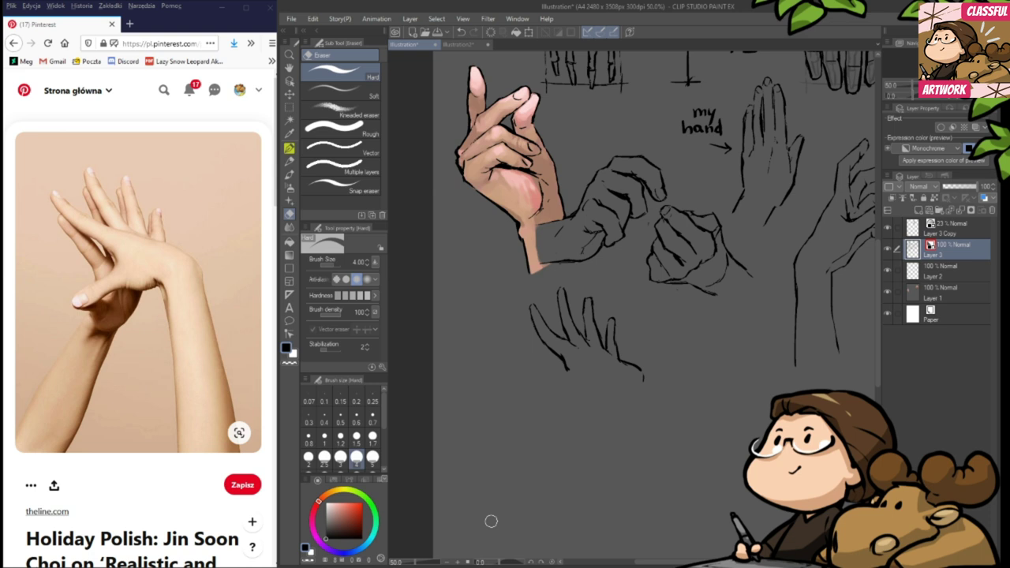
{"action": "left_click_drag", "start_coordinate": [640, 386], "coordinate": [643, 377]}
{"action": "key", "text": "p"}
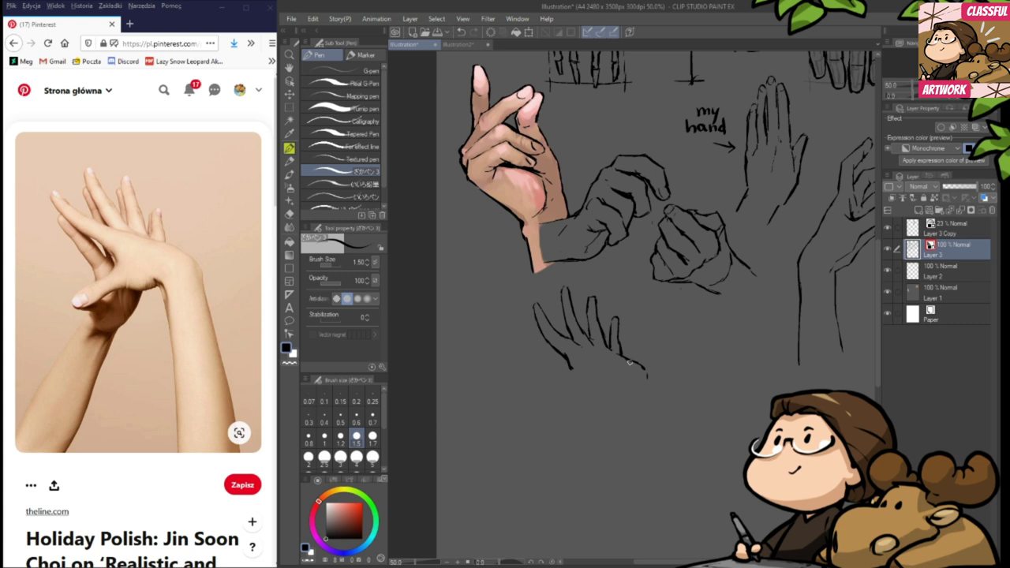
{"action": "left_click_drag", "start_coordinate": [636, 362], "coordinate": [648, 399]}
- Draw the thumb stretching sideways below the fingers of the spread hand, alternating Pen and Eraser to shape its outline
{"action": "key", "text": "e"}
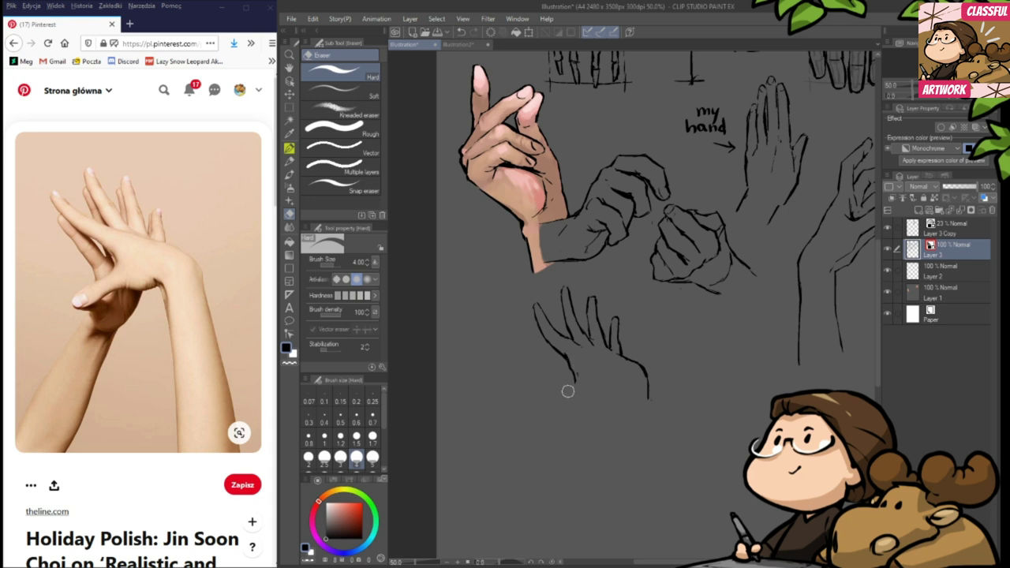
{"action": "key", "text": "p"}
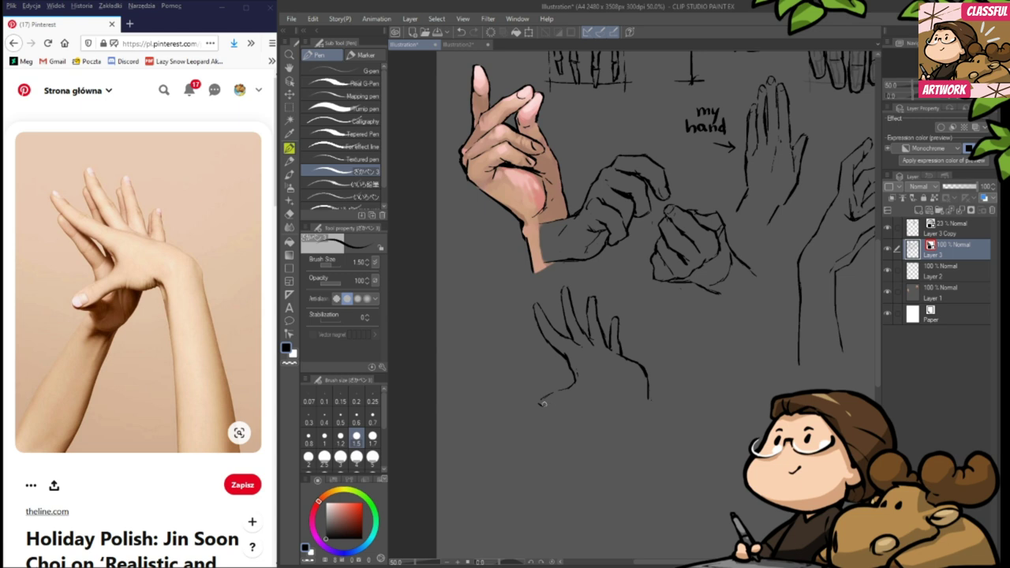
{"action": "key", "text": "e"}
{"action": "key", "text": "p"}
{"action": "key", "text": "e"}
{"action": "key", "text": "p"}
{"action": "key", "text": "e"}
{"action": "key", "text": "p"}
{"action": "key", "text": "e"}
- Rework the thumb's lower edge and the bend at the wrist of the spread-hand sketch with the Eraser and Pen
{"action": "mouse_move", "coordinate": [635, 390]}
{"action": "left_mouse_down"}
{"action": "mouse_move", "coordinate": [647, 384]}
{"action": "mouse_move", "coordinate": [643, 369]}
{"action": "mouse_move", "coordinate": [652, 378]}
{"action": "mouse_move", "coordinate": [615, 385]}
{"action": "mouse_move", "coordinate": [628, 397]}
{"action": "left_mouse_up"}
{"action": "key", "text": "p"}
{"action": "key", "text": "e"}
{"action": "key", "text": "p"}
{"action": "key", "text": "e"}
{"action": "mouse_move", "coordinate": [569, 398]}
{"action": "left_mouse_down"}
{"action": "mouse_move", "coordinate": [587, 390]}
{"action": "mouse_move", "coordinate": [571, 400]}
{"action": "left_mouse_up"}
{"action": "key", "text": "p"}
{"action": "key", "text": "e"}
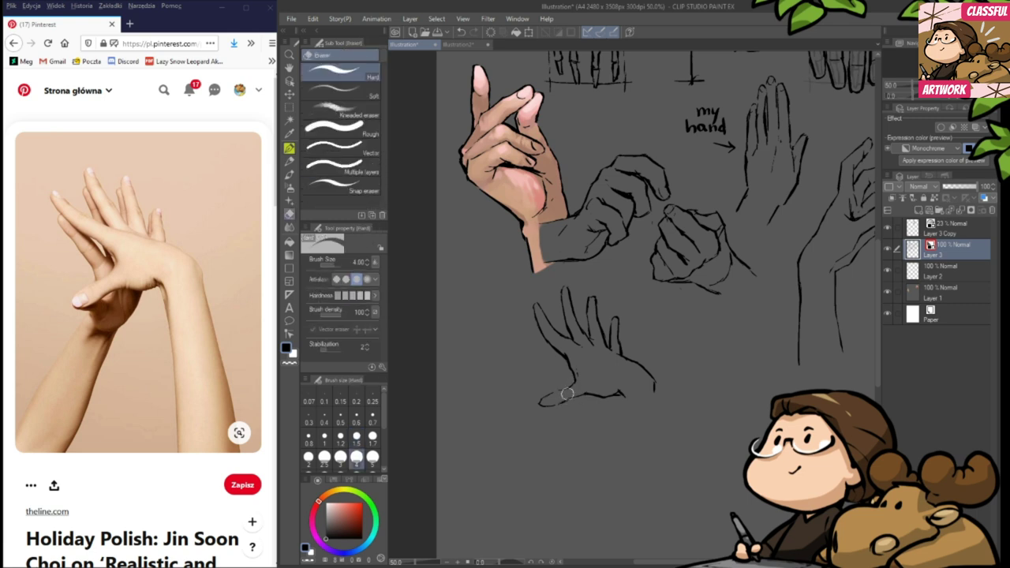
- Refine the thumb's tip and upper outline on the spread hand, alternating Eraser and Pen
{"action": "left_click_drag", "start_coordinate": [570, 389], "coordinate": [576, 385]}
{"action": "key", "text": "p"}
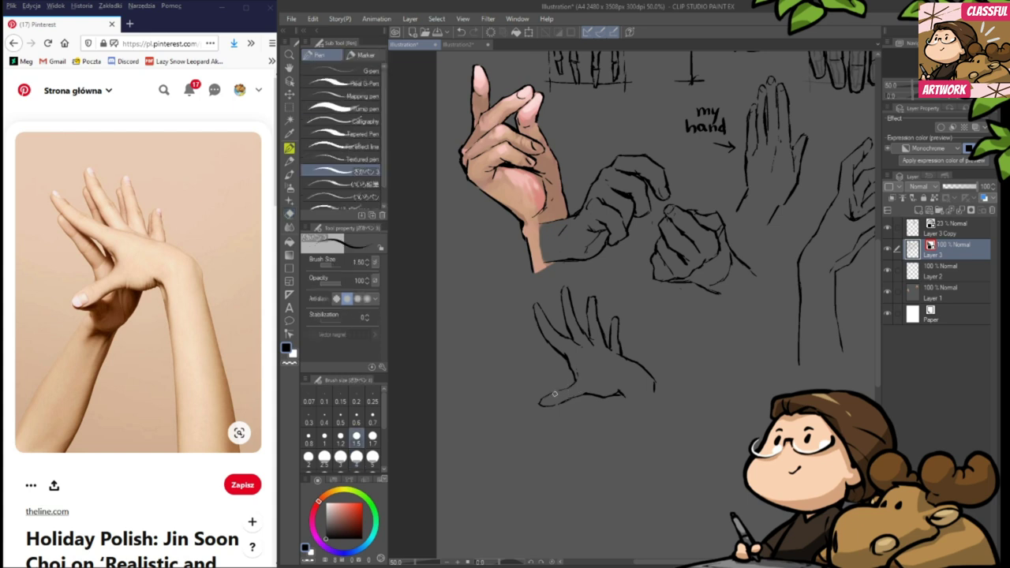
{"action": "key", "text": "e"}
{"action": "left_click_drag", "start_coordinate": [558, 396], "coordinate": [543, 402]}
{"action": "key", "text": "p"}
{"action": "key", "text": "e"}
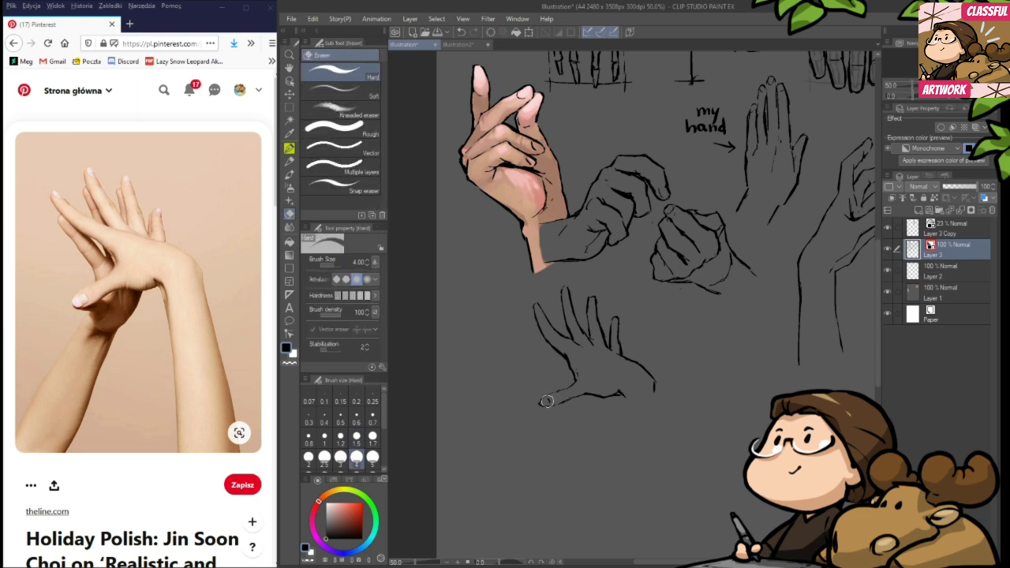
{"action": "key", "text": "p"}
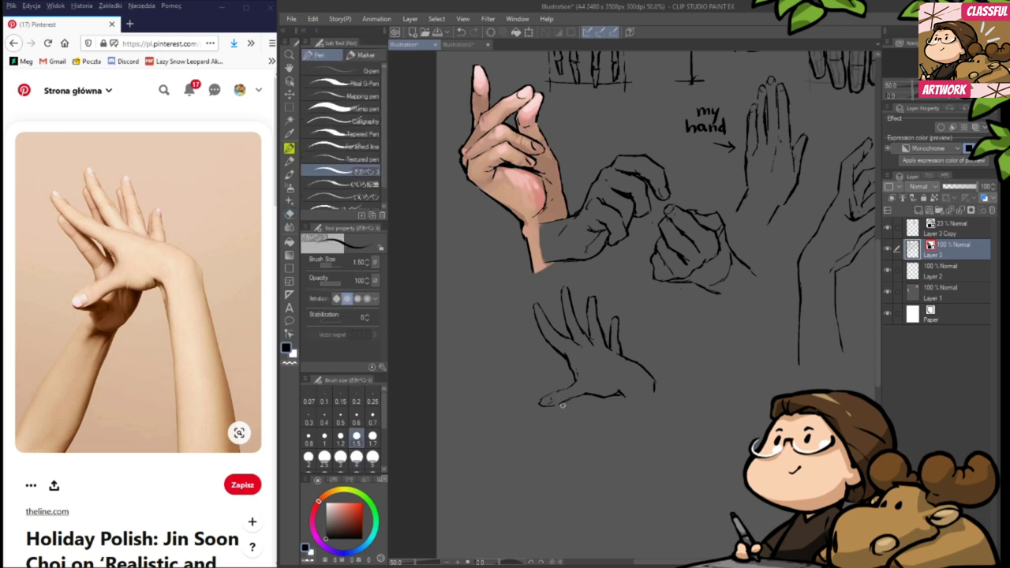
- Draw both contours of the front hand's forearm, running from the wrist down the canvas
{"action": "left_click_drag", "start_coordinate": [620, 396], "coordinate": [637, 457]}
{"action": "key", "text": "e"}
{"action": "key", "text": "p"}
{"action": "mouse_move", "coordinate": [652, 375]}
{"action": "left_mouse_down"}
{"action": "mouse_move", "coordinate": [659, 412]}
{"action": "mouse_move", "coordinate": [644, 360]}
{"action": "mouse_move", "coordinate": [705, 551]}
{"action": "mouse_move", "coordinate": [685, 475]}
{"action": "left_mouse_up"}
{"action": "key", "text": "e"}
{"action": "key", "text": "p"}
{"action": "left_click_drag", "start_coordinate": [622, 442], "coordinate": [636, 524]}
{"action": "key", "text": "e"}
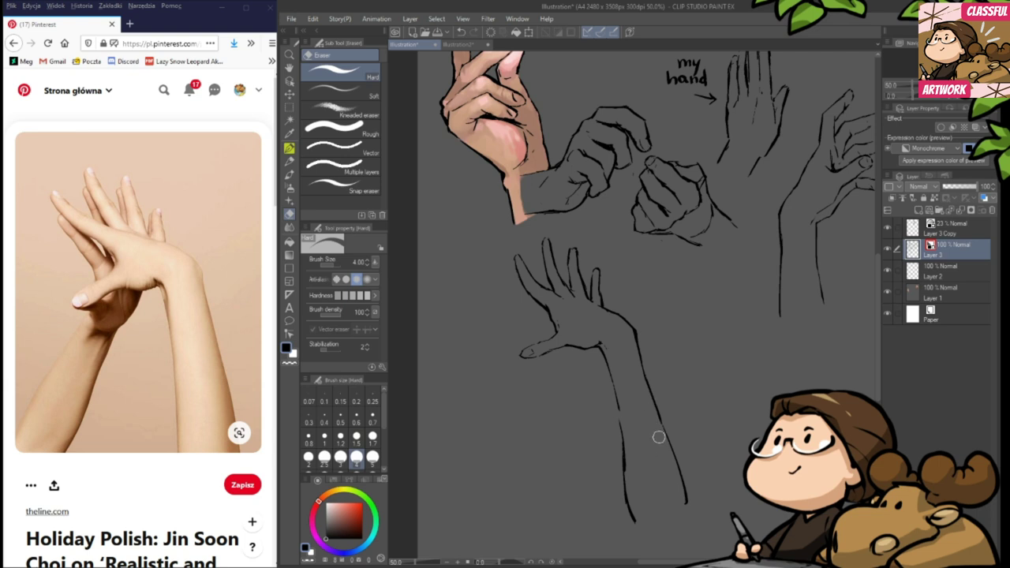
{"action": "key", "text": "p"}
{"action": "left_click_drag", "start_coordinate": [691, 339], "coordinate": [705, 423]}
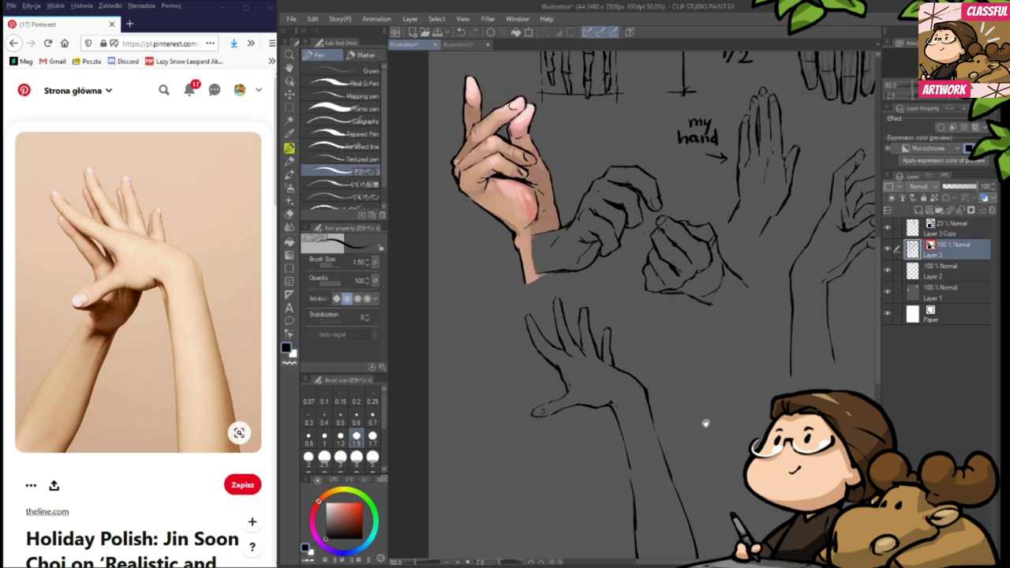
- Sketch the rear hand's finger showing behind the outermost finger and above the thumb, shaping it with Eraser and Pen
{"action": "key", "text": "e"}
{"action": "mouse_move", "coordinate": [522, 340]}
{"action": "left_mouse_down"}
{"action": "mouse_move", "coordinate": [540, 379]}
{"action": "mouse_move", "coordinate": [548, 370]}
{"action": "left_mouse_up"}
{"action": "key", "text": "p"}
{"action": "key", "text": "e"}
{"action": "key", "text": "p"}
{"action": "key", "text": "e"}
{"action": "key", "text": "p"}
{"action": "key", "text": "e"}
{"action": "key", "text": "p"}
{"action": "key", "text": "e"}
{"action": "key", "text": "p"}
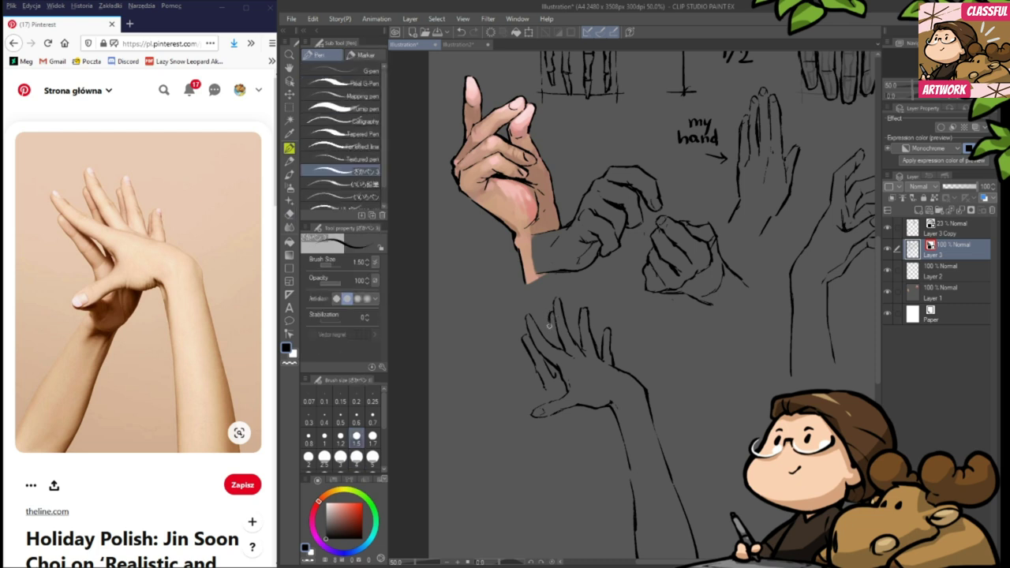
- Add the rear fingertip between the front hand's first two fingers and refine the rear finger's base above the thumb
{"action": "left_click_drag", "start_coordinate": [548, 315], "coordinate": [553, 342]}
{"action": "key", "text": "e"}
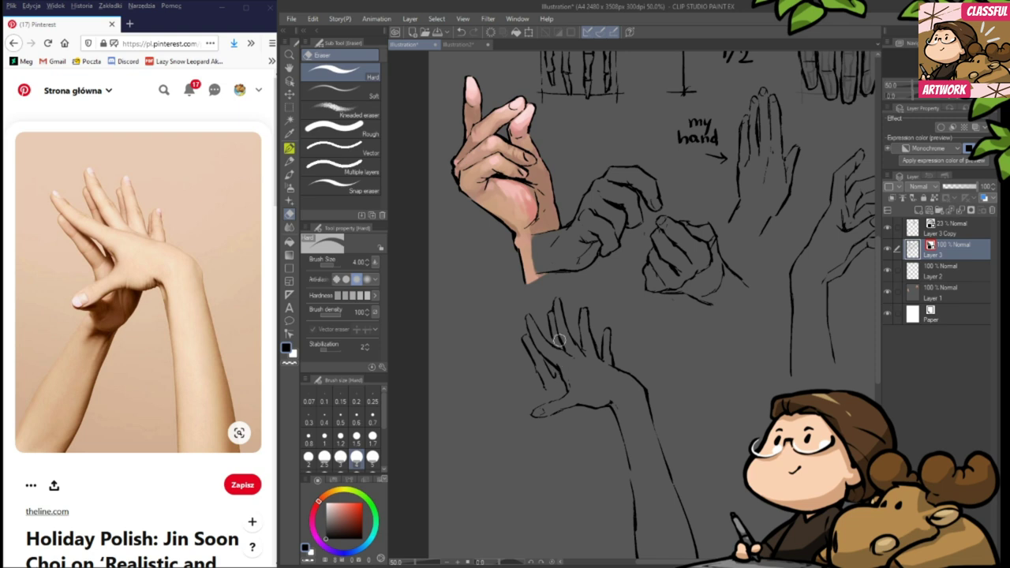
{"action": "key", "text": "p"}
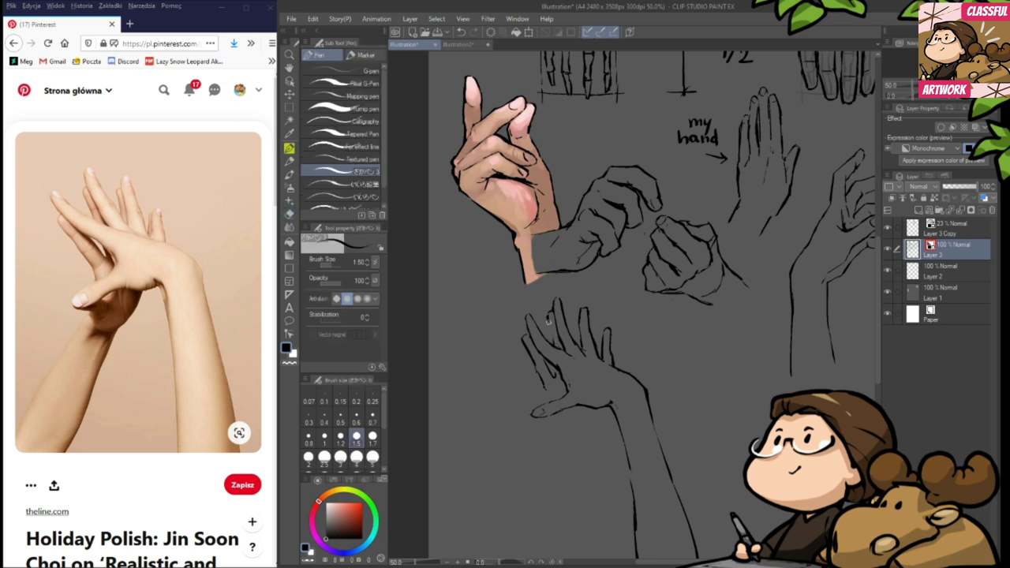
{"action": "key", "text": "e"}
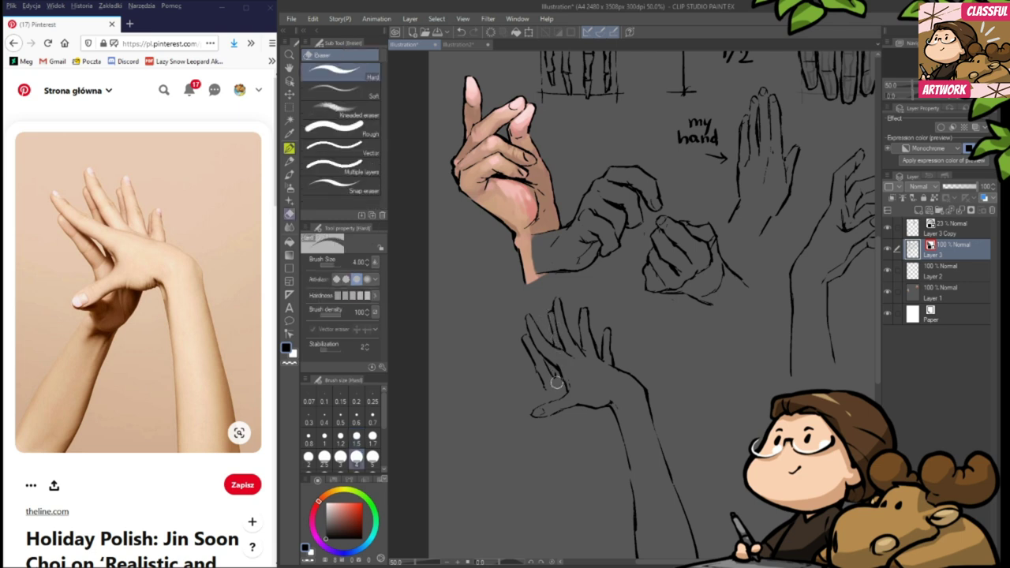
{"action": "key", "text": "p"}
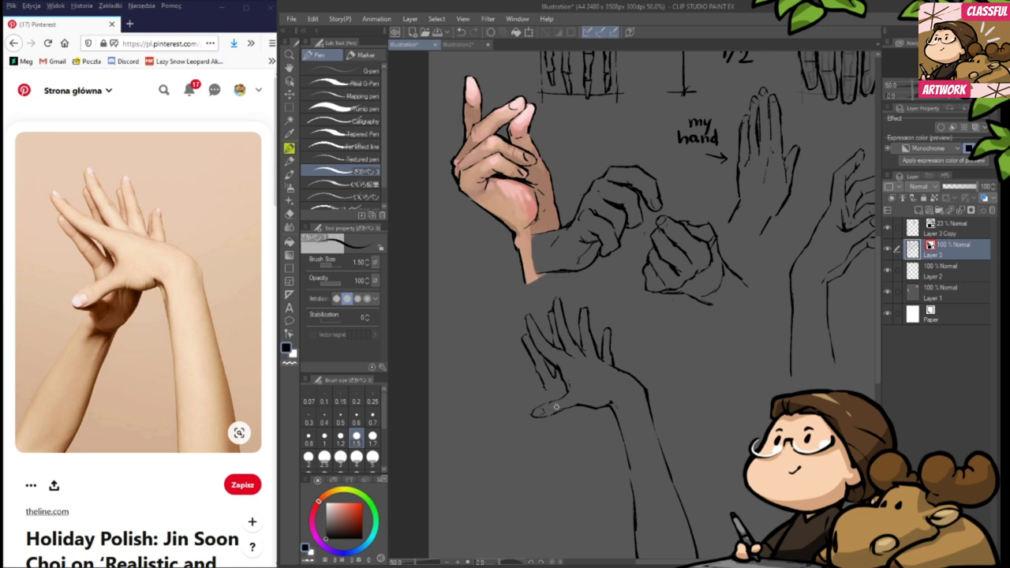
{"action": "key", "text": "e"}
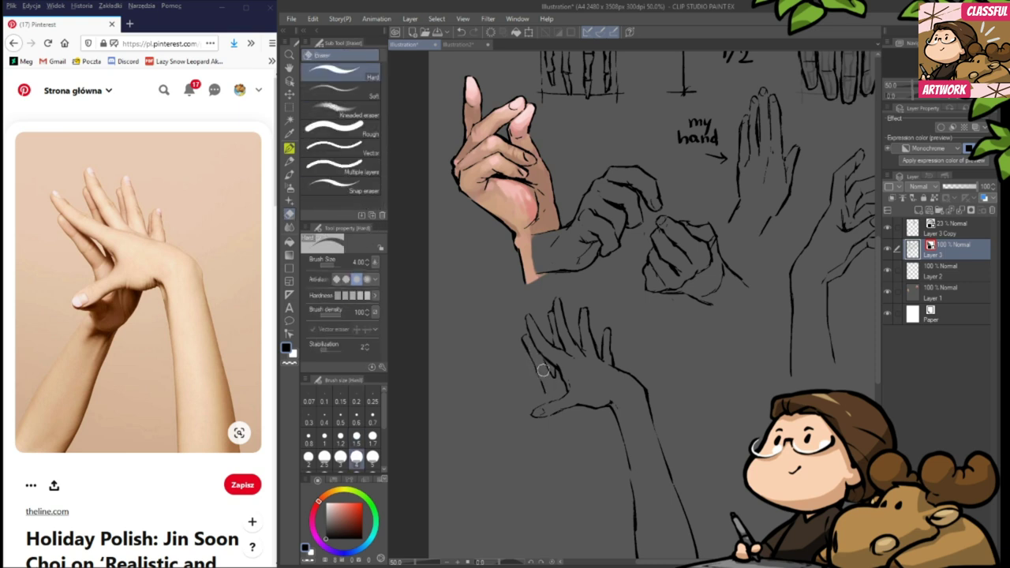
{"action": "key", "text": "p"}
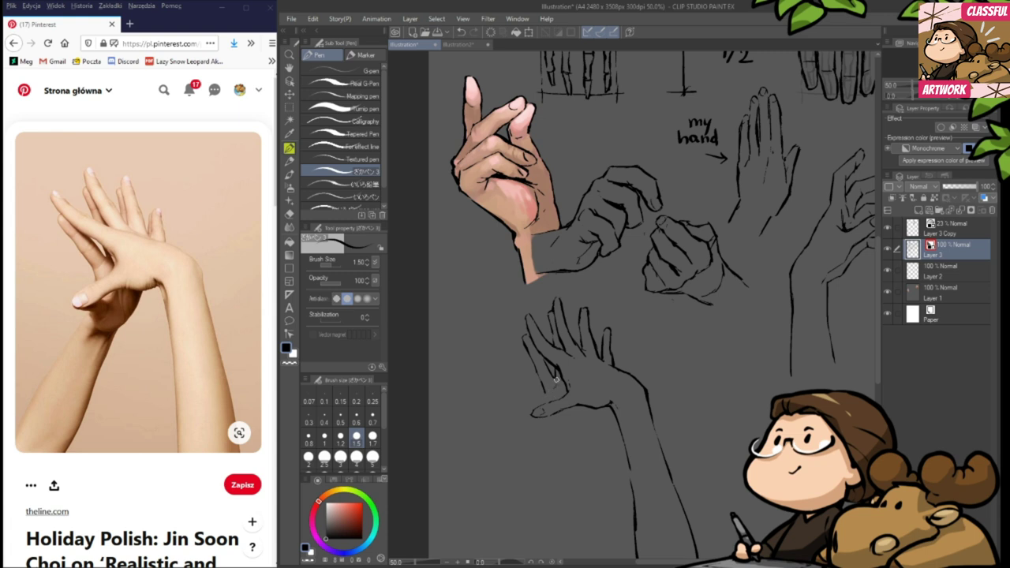
{"action": "key", "text": "e"}
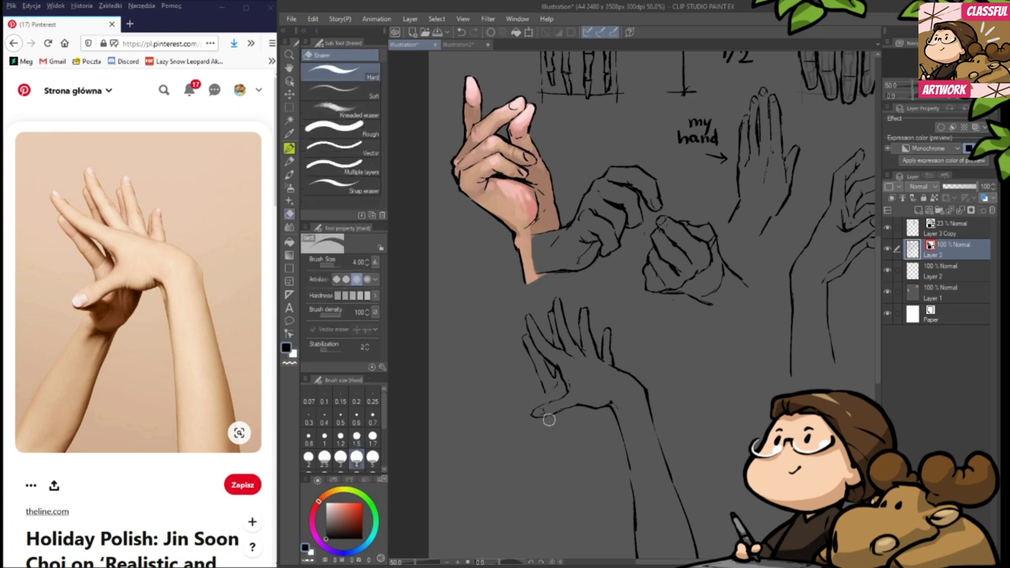
- Sketch the rear hand's rounded palm below the front hand's thumb with Pen and Eraser
{"action": "left_click_drag", "start_coordinate": [549, 420], "coordinate": [559, 410]}
{"action": "key", "text": "p"}
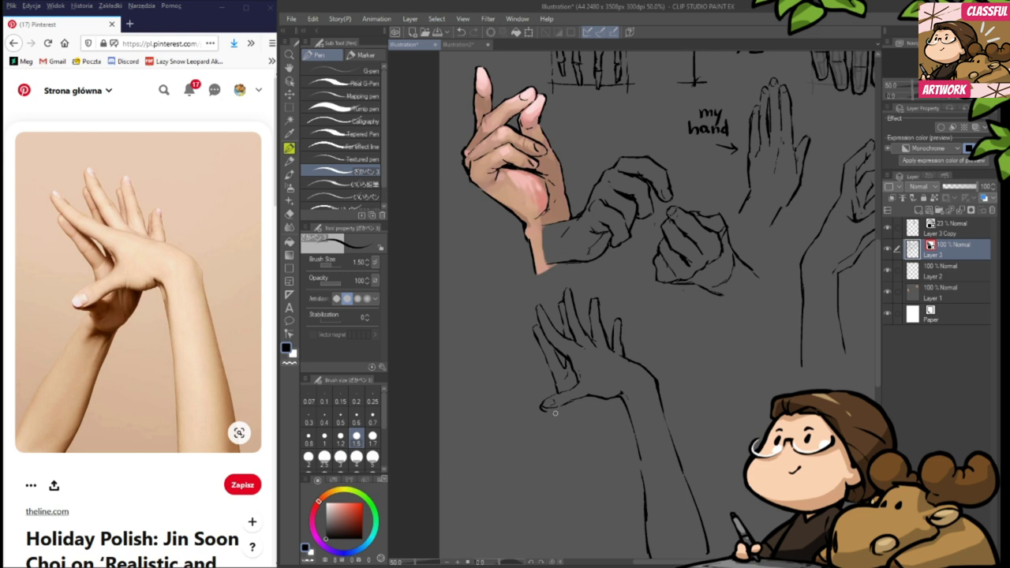
{"action": "left_click_drag", "start_coordinate": [551, 411], "coordinate": [564, 406]}
{"action": "left_click_drag", "start_coordinate": [583, 409], "coordinate": [586, 423]}
{"action": "mouse_move", "coordinate": [607, 399]}
{"action": "left_mouse_down"}
{"action": "mouse_move", "coordinate": [590, 438]}
{"action": "mouse_move", "coordinate": [602, 426]}
{"action": "mouse_move", "coordinate": [586, 424]}
{"action": "left_mouse_up"}
{"action": "key", "text": "e"}
{"action": "key", "text": "p"}
{"action": "key", "text": "e"}
{"action": "left_click_drag", "start_coordinate": [591, 402], "coordinate": [596, 420]}
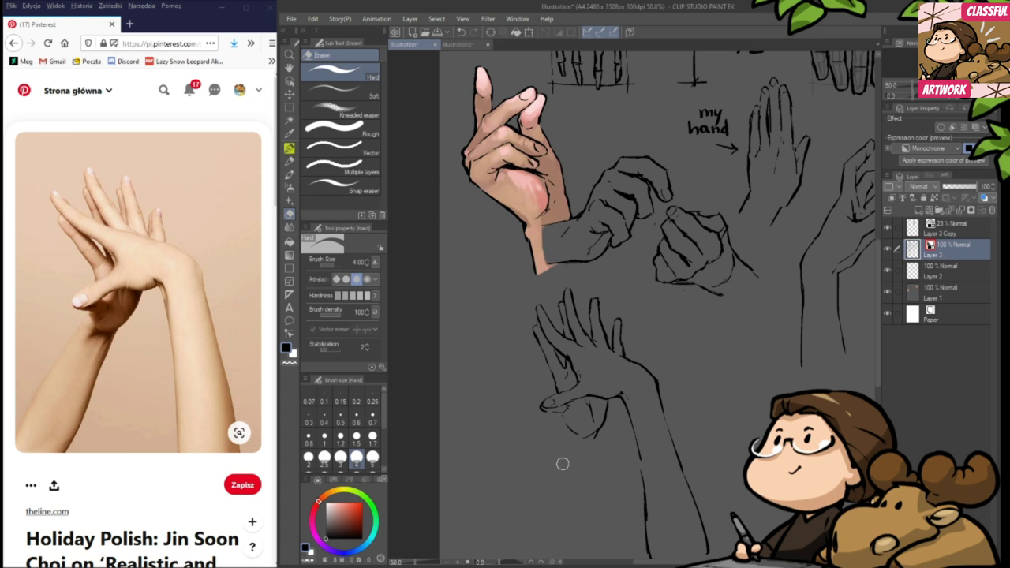
{"action": "key", "text": "p"}
{"action": "left_click_drag", "start_coordinate": [544, 409], "coordinate": [563, 412]}
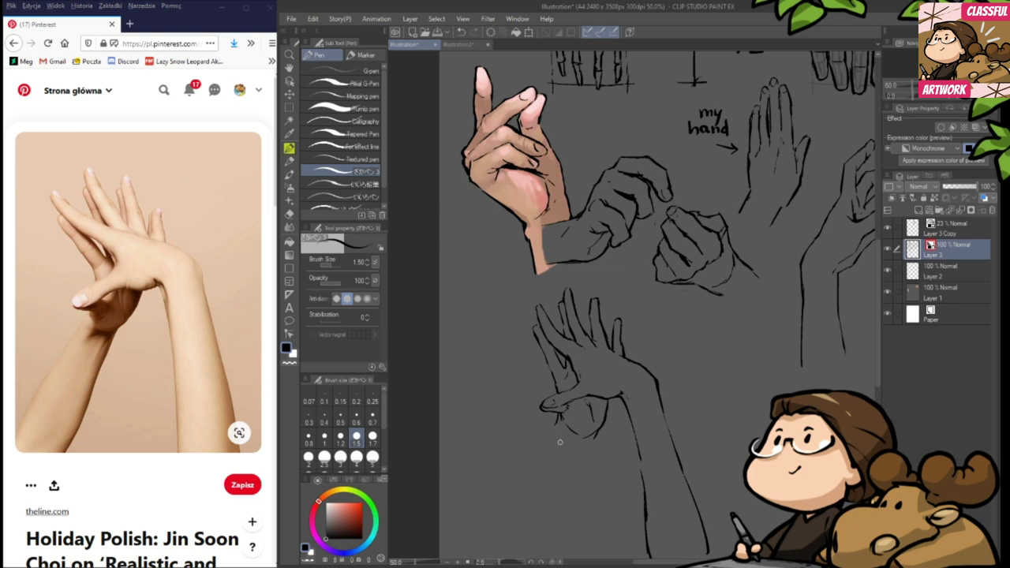
- Erase the first rear palm contour and redraw it more angular, adding crease lines at the wrist
{"action": "key", "text": "e"}
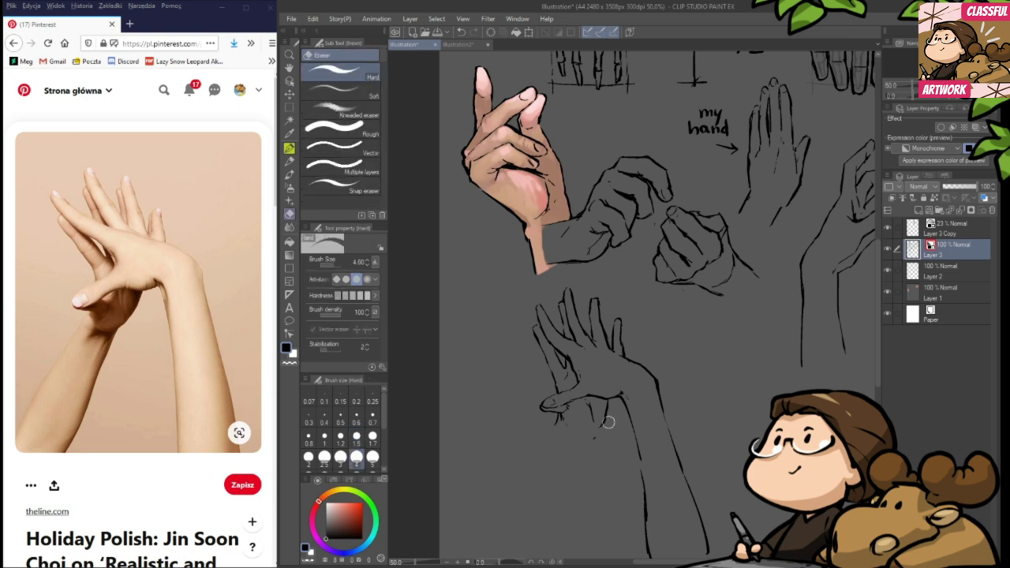
{"action": "key", "text": "p"}
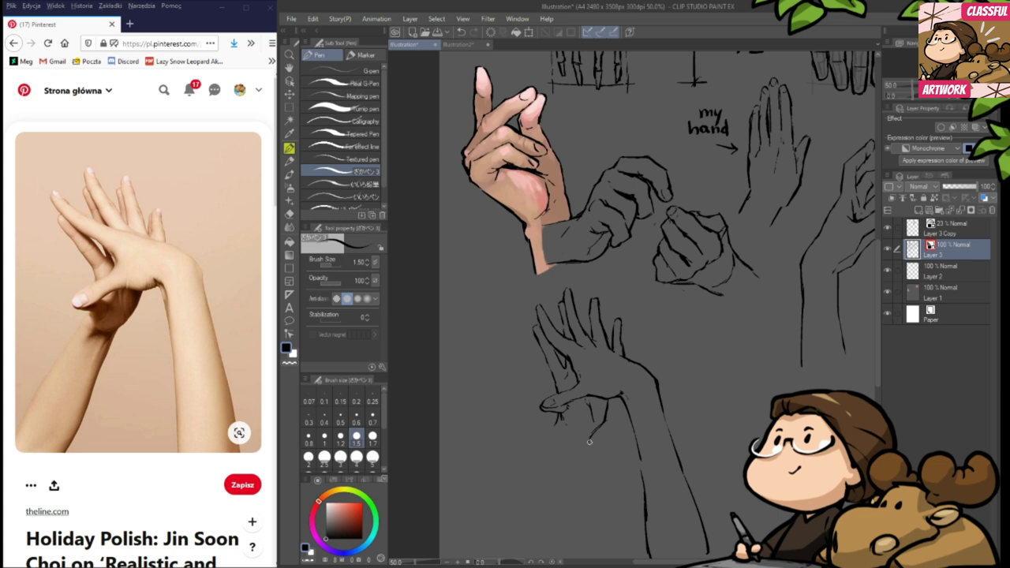
{"action": "key", "text": "e"}
{"action": "key", "text": "p"}
{"action": "key", "text": "e"}
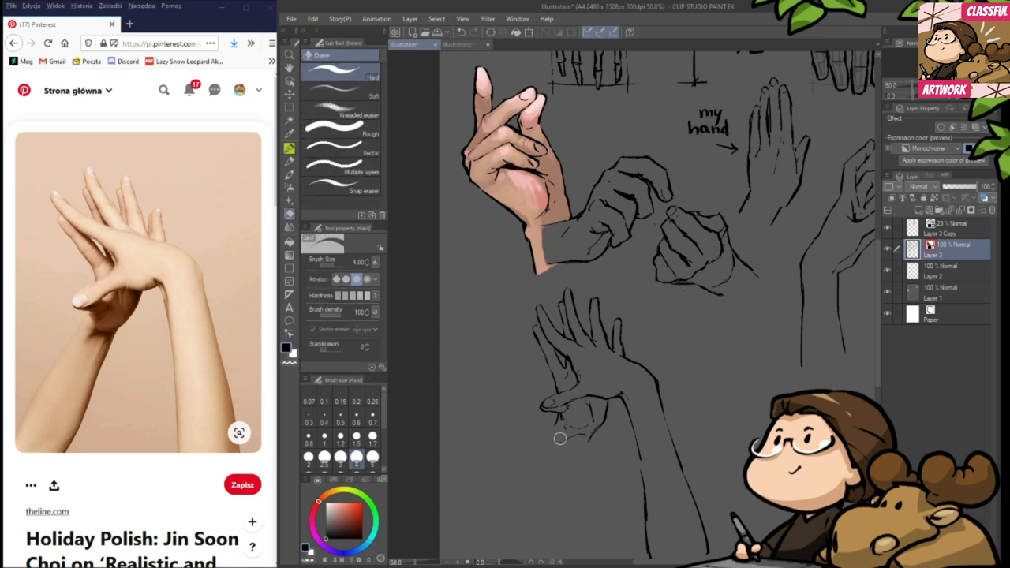
{"action": "key", "text": "p"}
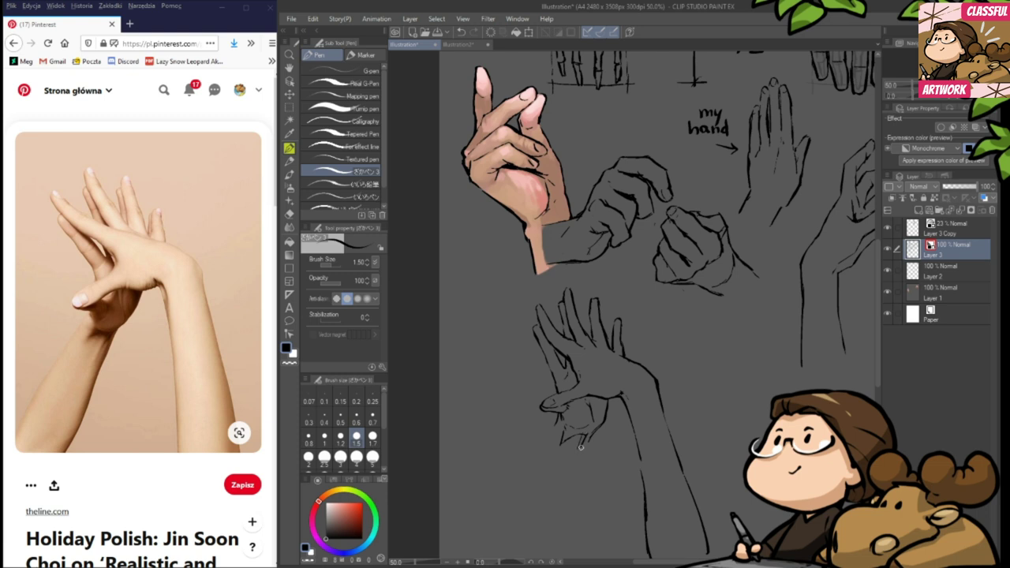
{"action": "key", "text": "e"}
{"action": "key", "text": "p"}
{"action": "key", "text": "e"}
- Draw the inner contour of the rear forearm, extending down from the wrist below the palm
{"action": "mouse_move", "coordinate": [592, 431]}
{"action": "left_mouse_down"}
{"action": "mouse_move", "coordinate": [576, 527]}
{"action": "mouse_move", "coordinate": [565, 479]}
{"action": "left_mouse_up"}
{"action": "key", "text": "p"}
{"action": "key", "text": "e"}
{"action": "key", "text": "p"}
{"action": "left_click_drag", "start_coordinate": [593, 434], "coordinate": [569, 554]}
{"action": "key", "text": "e"}
- Draw the outer contour of the rear forearm slanting away from the wrist and clean up its upper end
{"action": "key", "text": "p"}
{"action": "mouse_move", "coordinate": [557, 425]}
{"action": "left_mouse_down"}
{"action": "mouse_move", "coordinate": [501, 556]}
{"action": "mouse_move", "coordinate": [543, 484]}
{"action": "mouse_move", "coordinate": [496, 530]}
{"action": "left_mouse_up"}
{"action": "key", "text": "e"}
{"action": "mouse_move", "coordinate": [518, 481]}
{"action": "left_mouse_down"}
{"action": "mouse_move", "coordinate": [503, 506]}
{"action": "mouse_move", "coordinate": [525, 520]}
{"action": "left_mouse_up"}
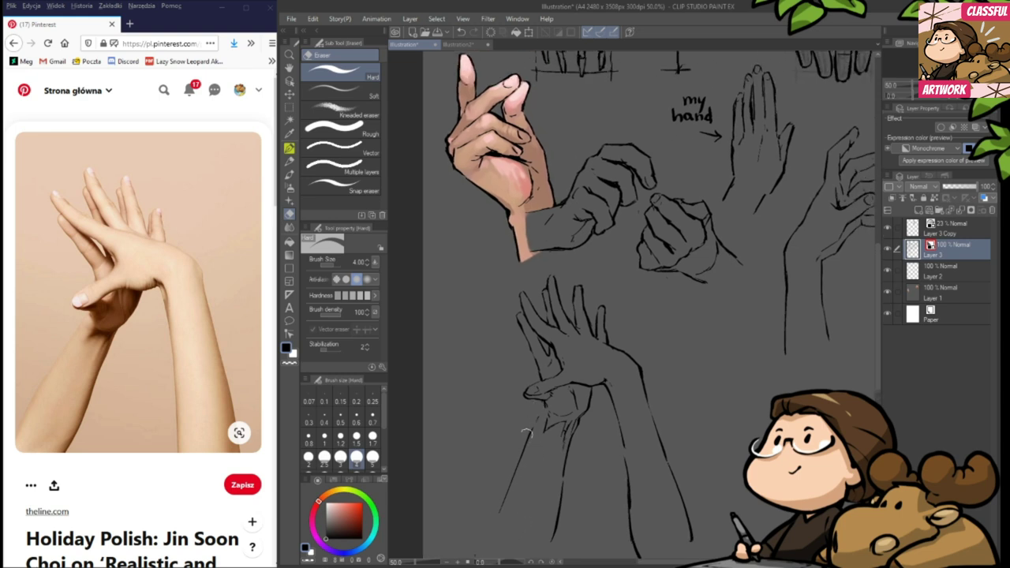
{"action": "key", "text": "p"}
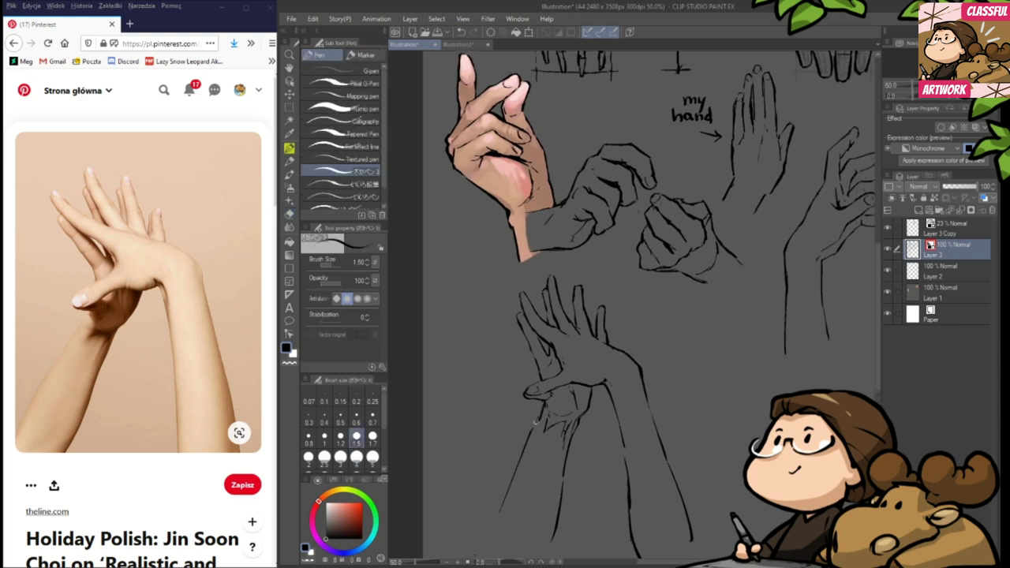
{"action": "key", "text": "e"}
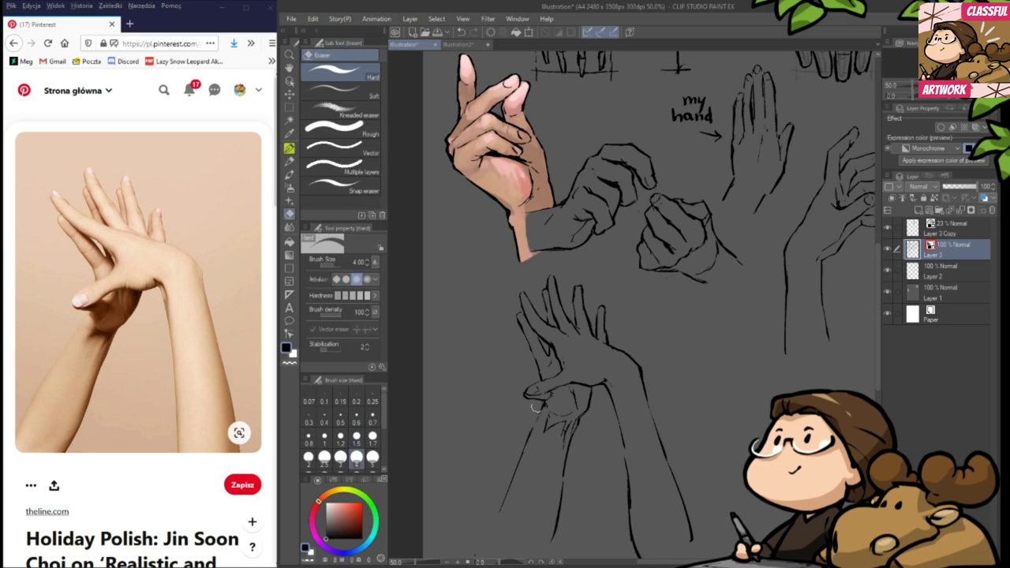
- Erase and redraw the lower part of the rear finger above the thumb
{"action": "left_click_drag", "start_coordinate": [552, 453], "coordinate": [544, 484]}
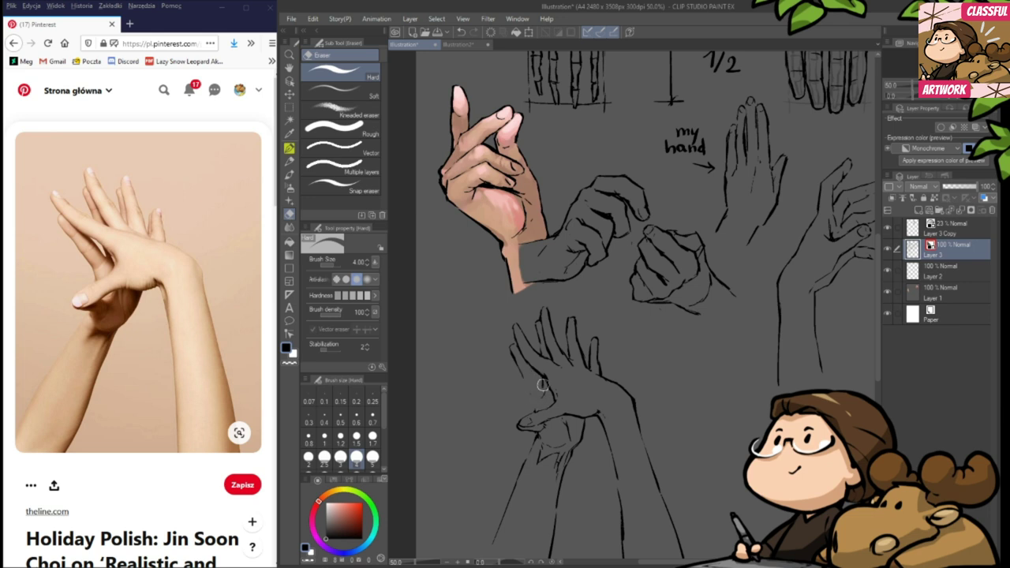
{"action": "key", "text": "p"}
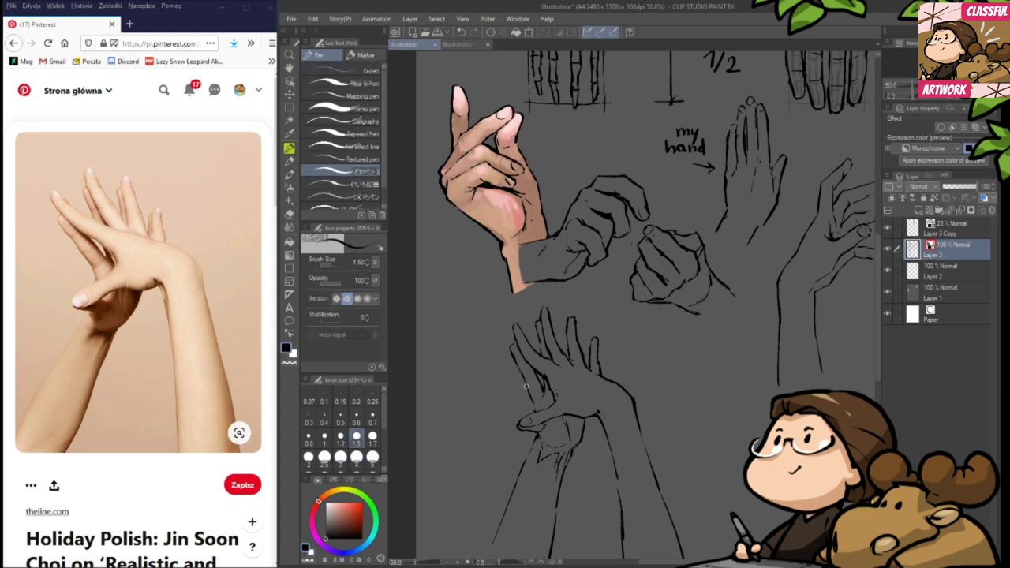
{"action": "key", "text": "e"}
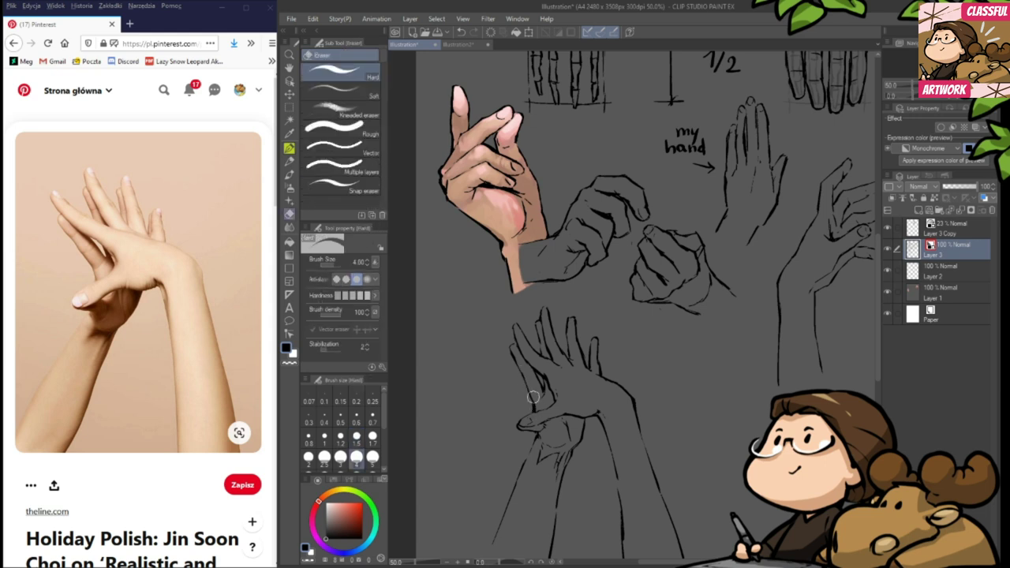
- Rework the outer contour of the rear forearm from the wrist downward with Eraser and Pen
{"action": "mouse_move", "coordinate": [561, 446]}
{"action": "left_mouse_down"}
{"action": "mouse_move", "coordinate": [575, 440]}
{"action": "mouse_move", "coordinate": [550, 462]}
{"action": "left_mouse_up"}
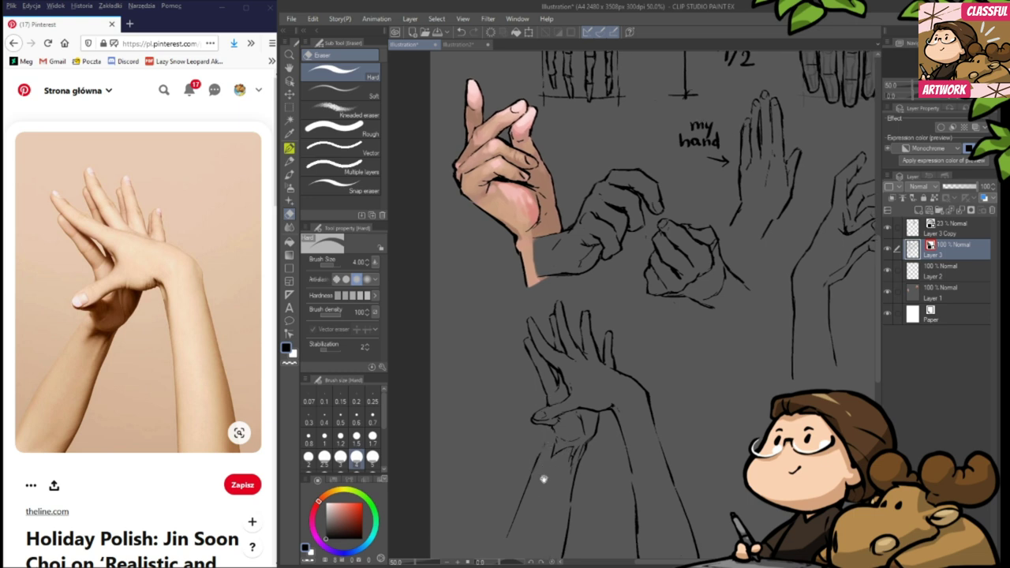
{"action": "key", "text": "p"}
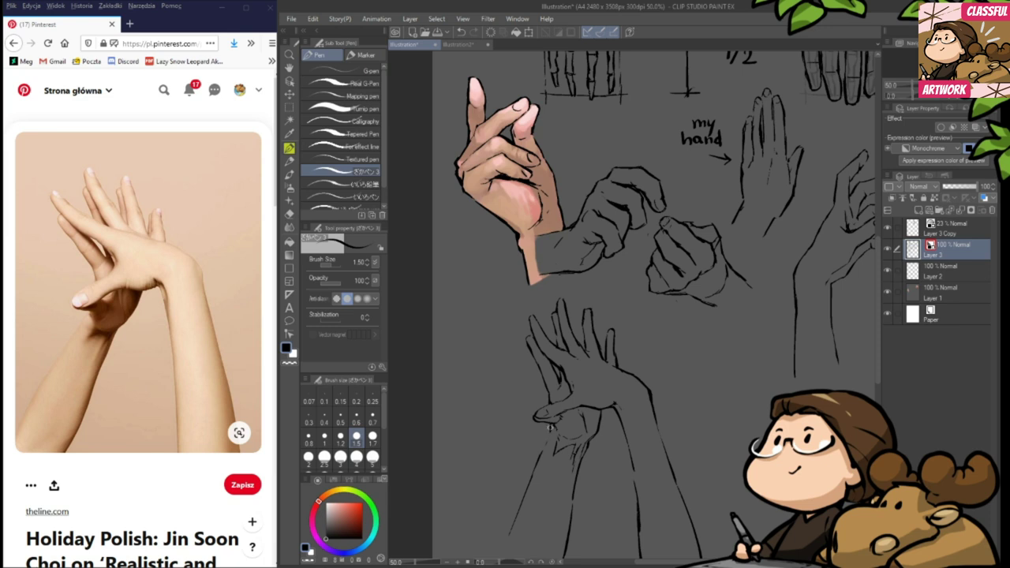
{"action": "key", "text": "e"}
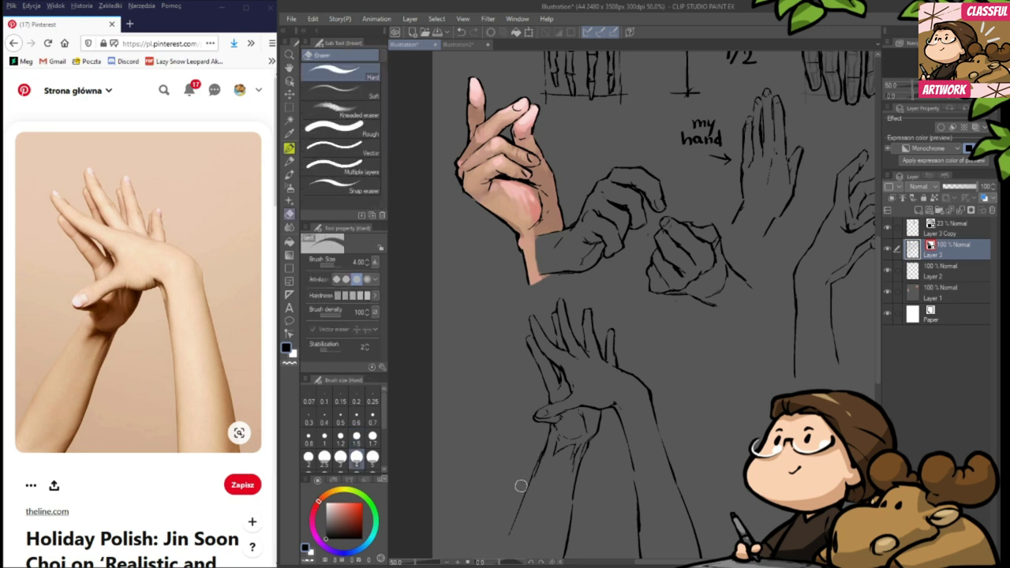
{"action": "key", "text": "p"}
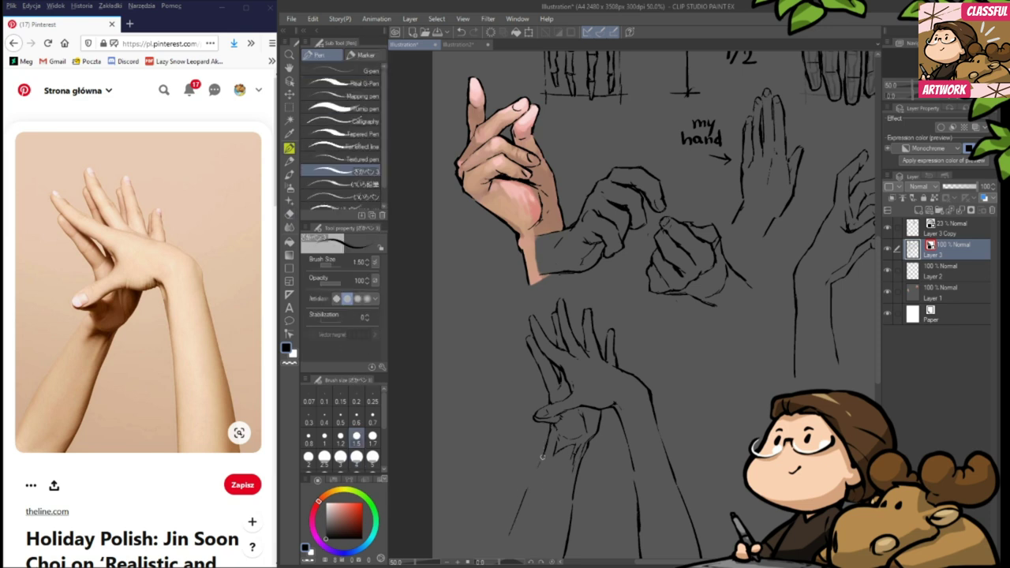
{"action": "scroll", "coordinate": [543, 460], "scroll_direction": "down", "scroll_amount": 2}
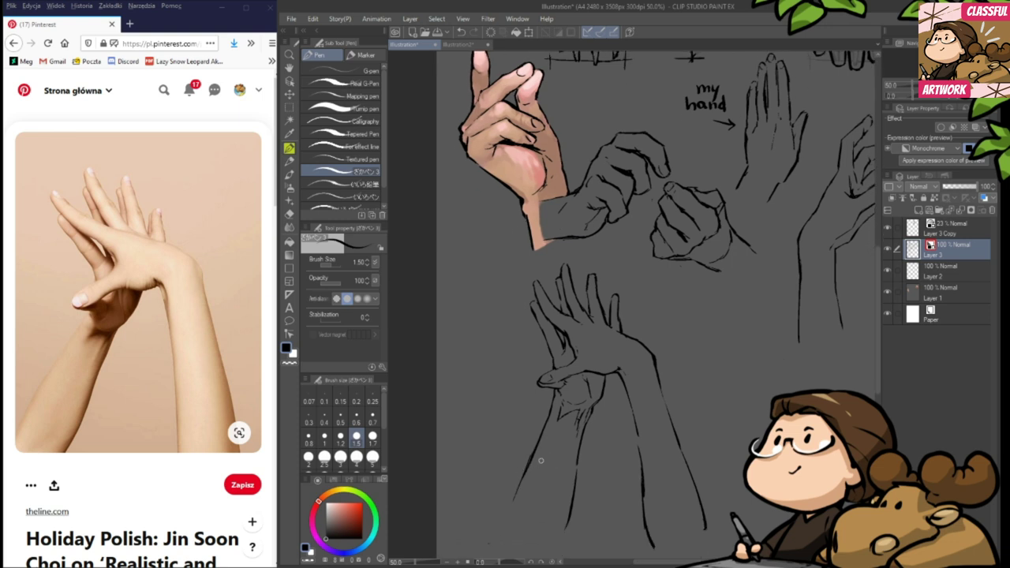
{"action": "key", "text": "e"}
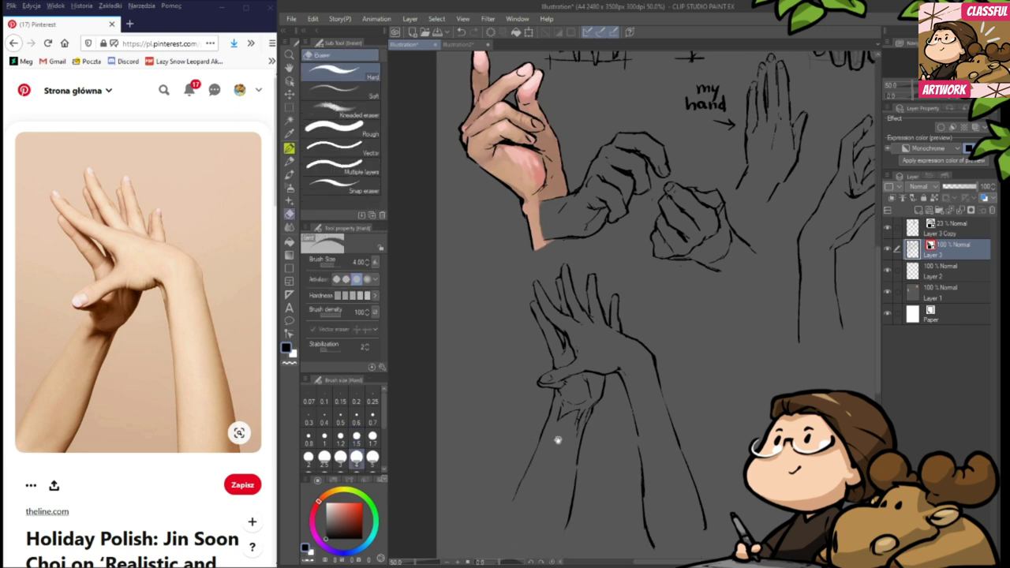
{"action": "left_click_drag", "start_coordinate": [489, 498], "coordinate": [436, 526]}
{"action": "key", "text": "p"}
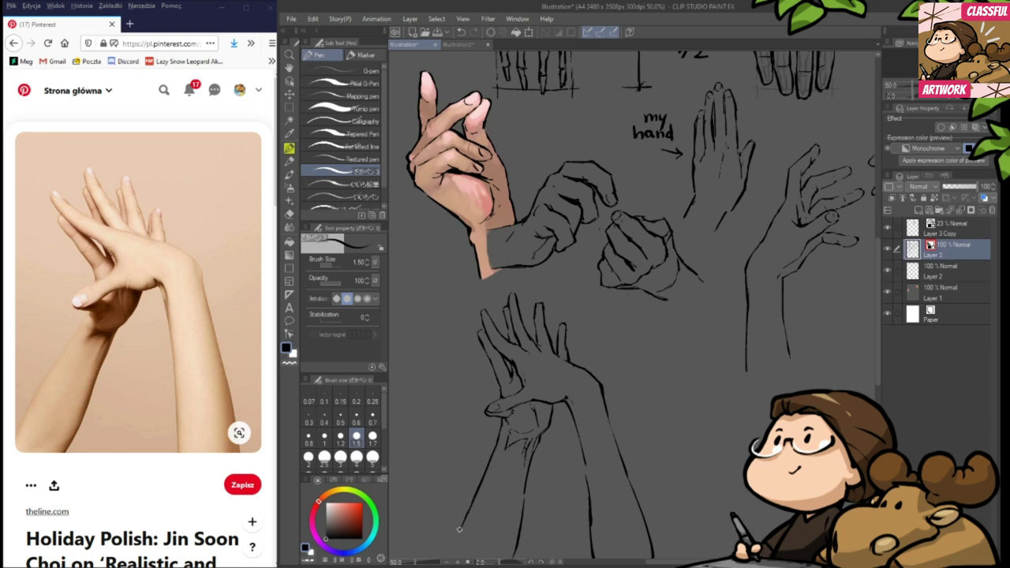
- Erase and redraw the outer edge of the rear palm where it meets the wrist, under the front hand
{"action": "scroll", "coordinate": [487, 500], "scroll_direction": "down", "scroll_amount": 2}
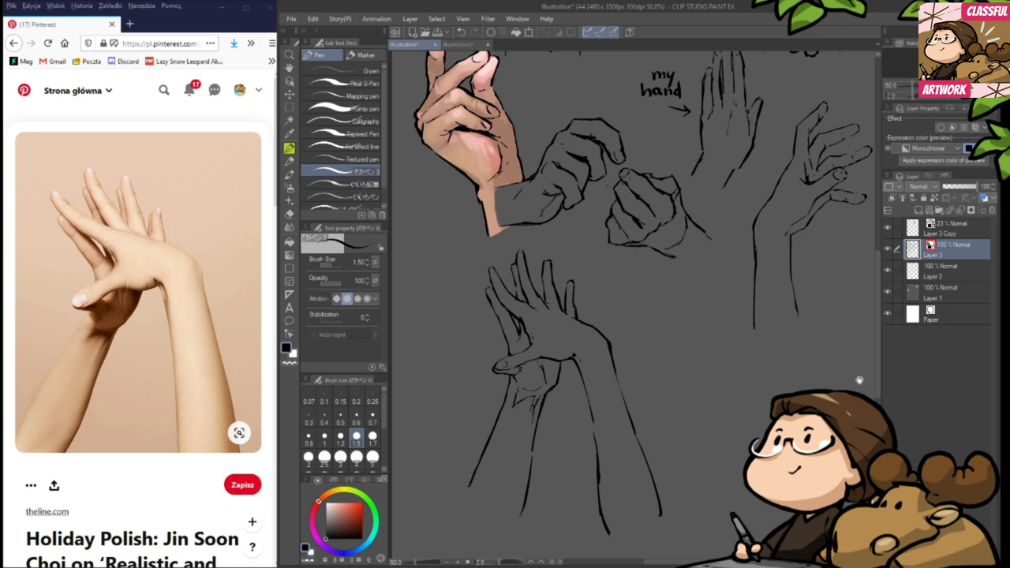
{"action": "scroll", "coordinate": [612, 414], "scroll_direction": "up", "scroll_amount": 1}
{"action": "key", "text": "e"}
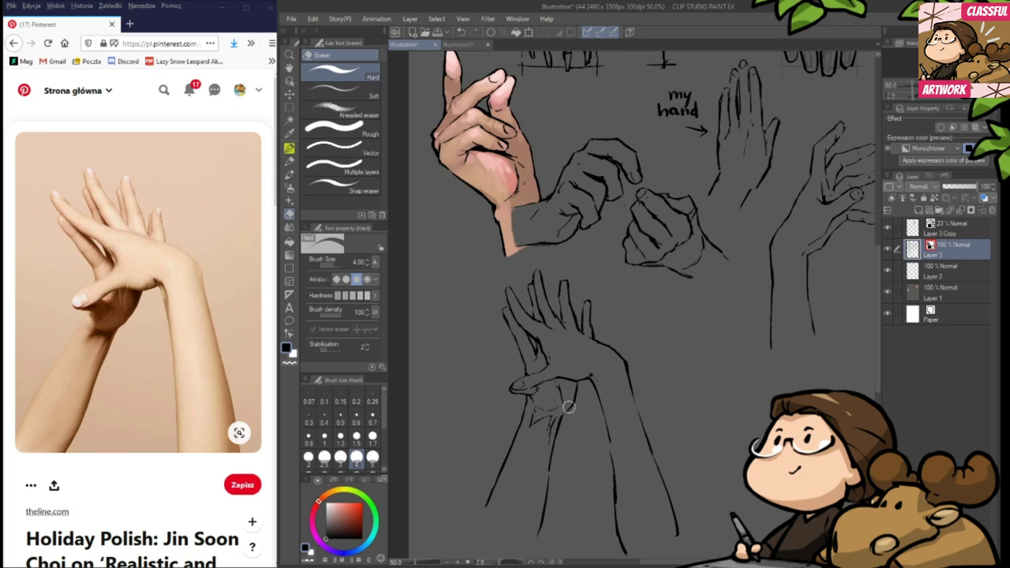
{"action": "key", "text": "p"}
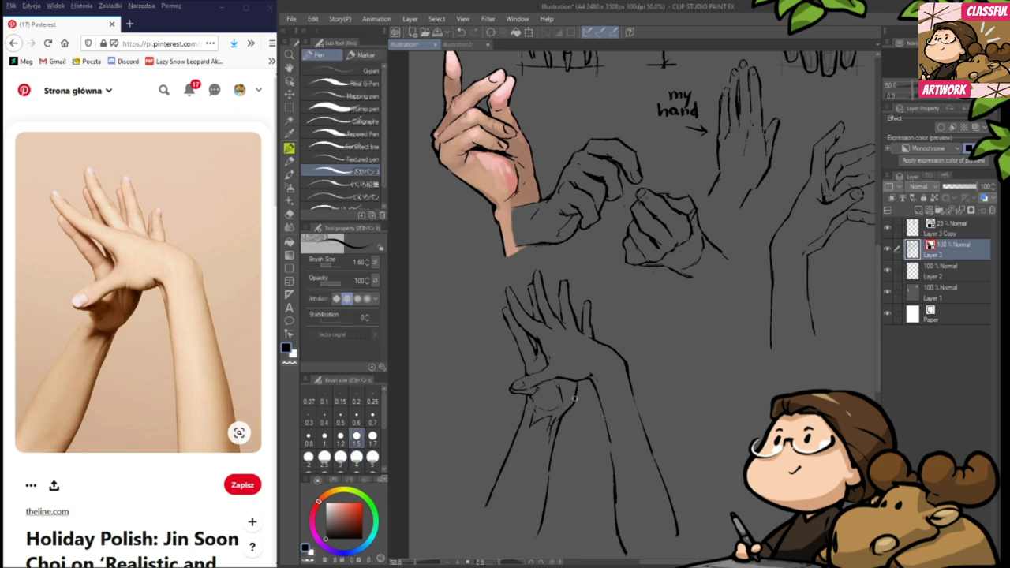
{"action": "scroll", "coordinate": [574, 399], "scroll_direction": "up", "scroll_amount": 2}
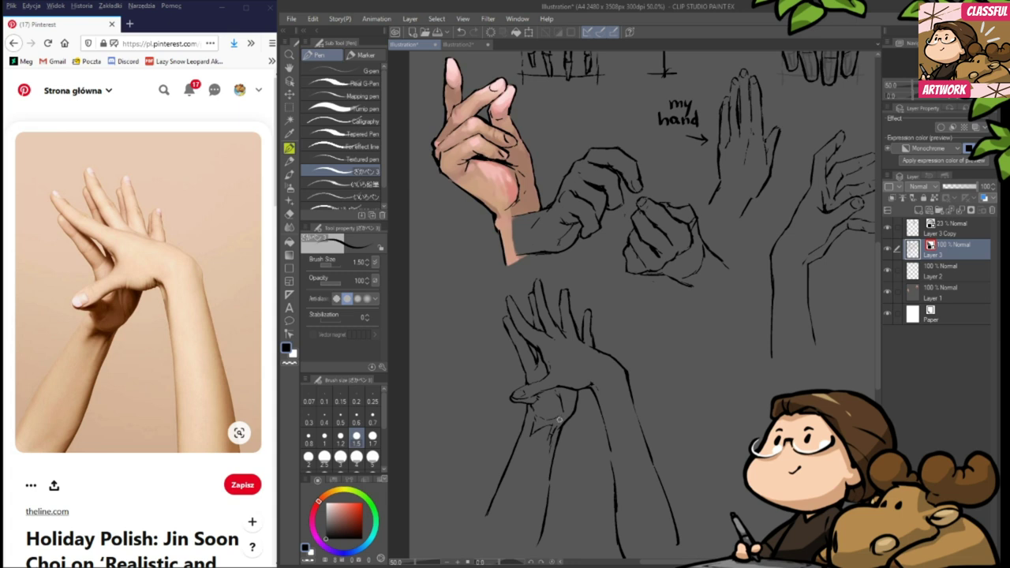
{"action": "key", "text": "e"}
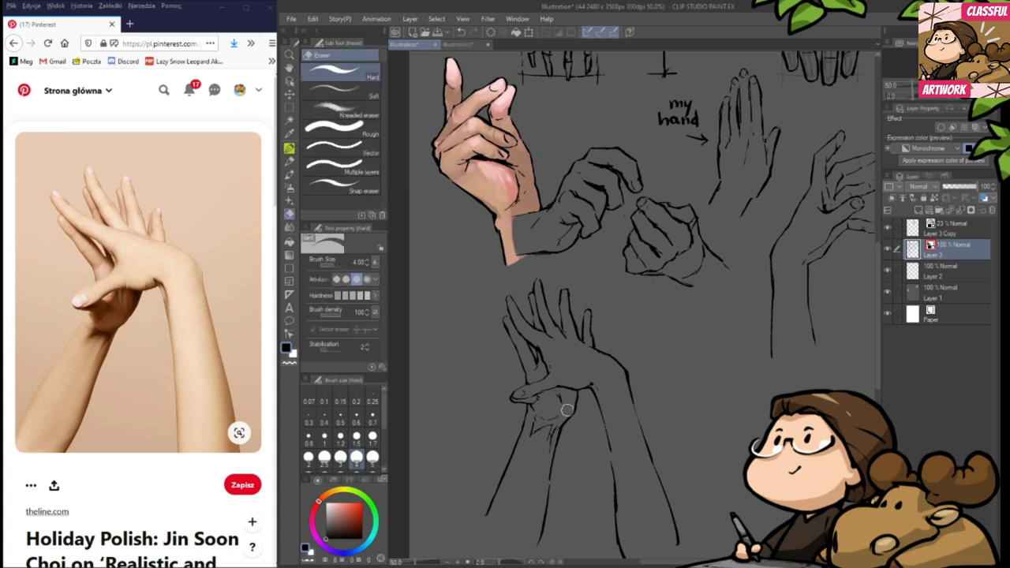
{"action": "key", "text": "p"}
- Refine the crease lines inside the rear palm just below the front hand's thumb with Pen and Eraser
{"action": "key", "text": "e"}
{"action": "key", "text": "p"}
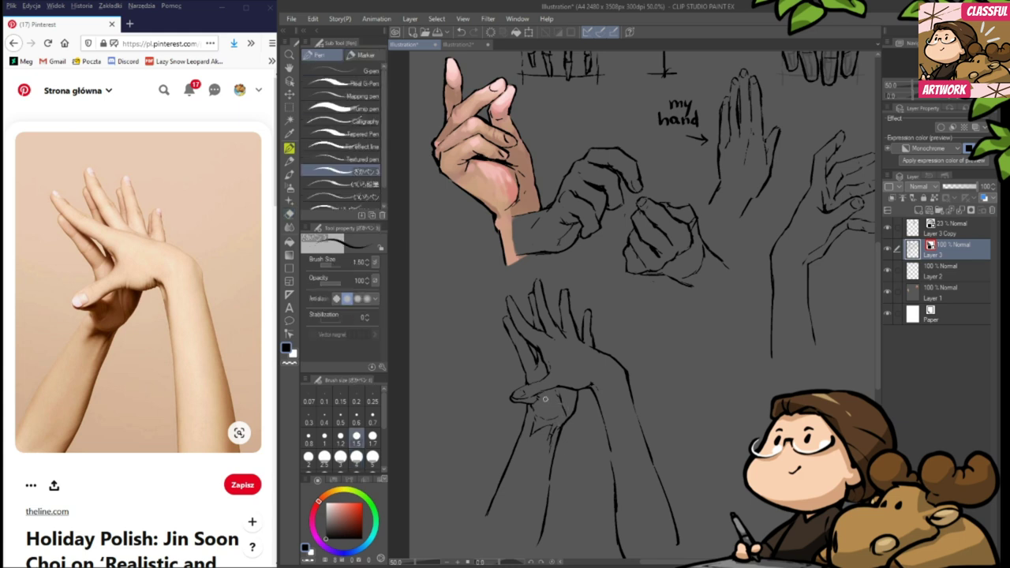
{"action": "key", "text": "e"}
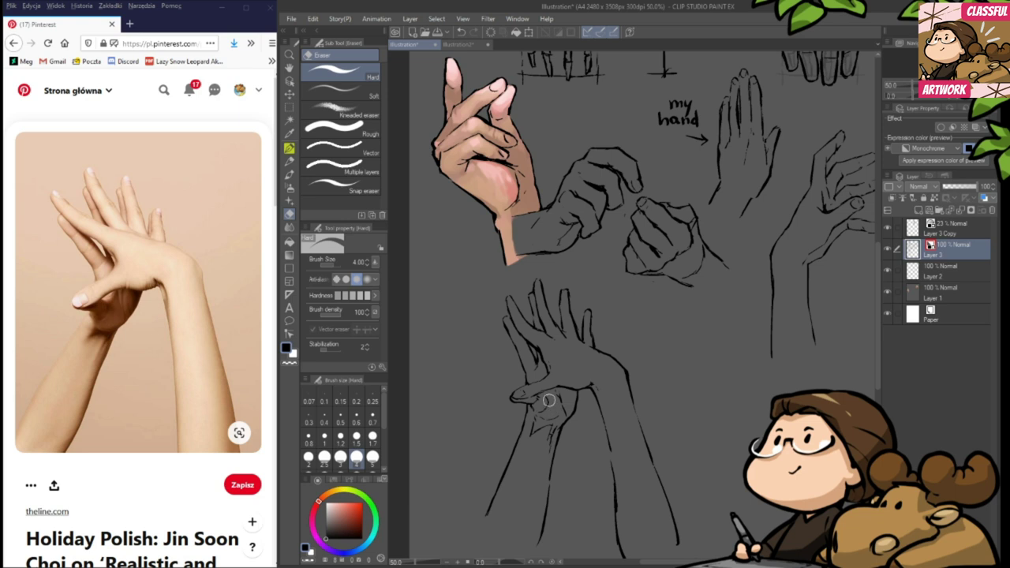
{"action": "key", "text": "p"}
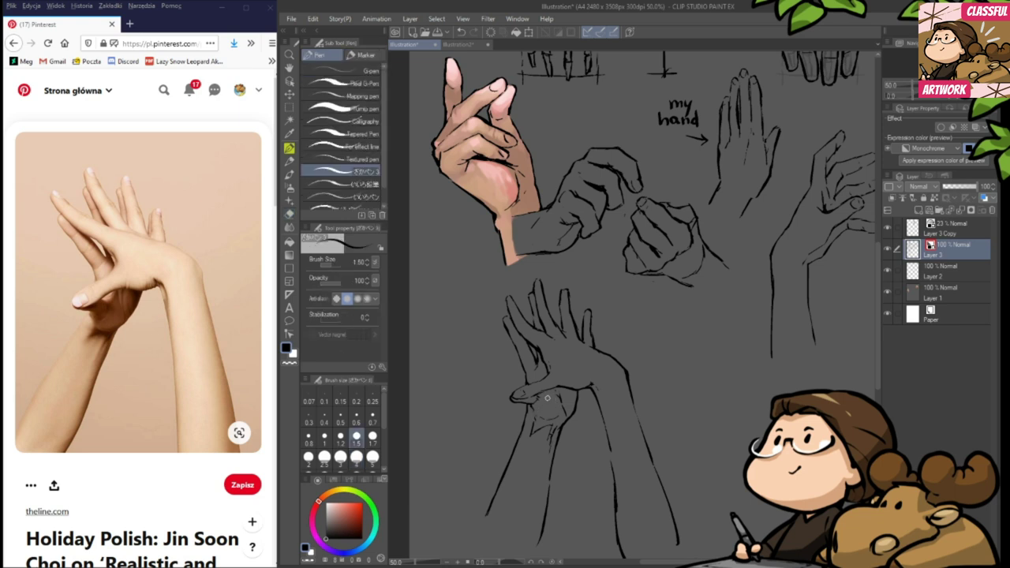
{"action": "key", "text": "e"}
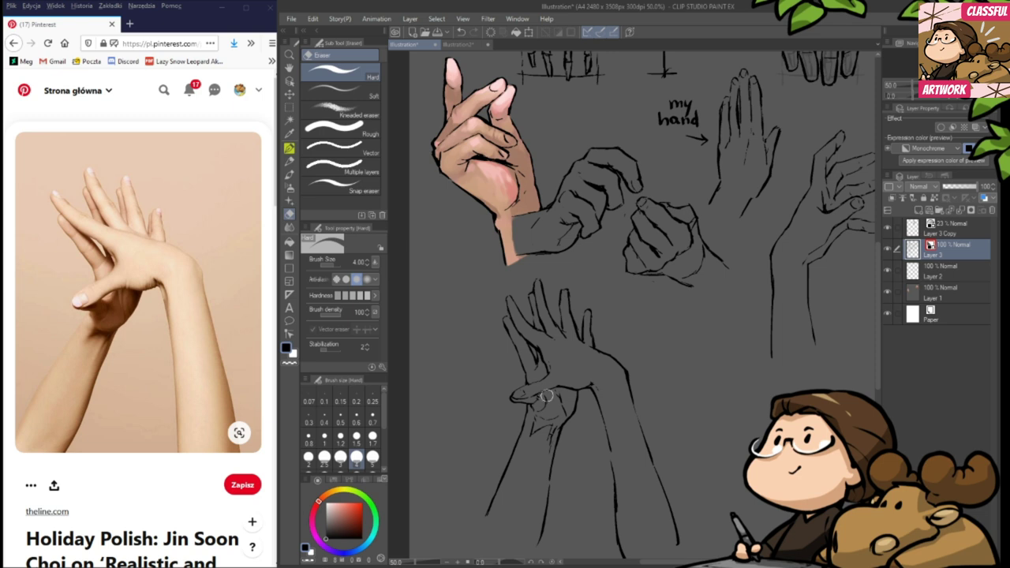
- Thin the front forearm's inner contour and trim its lower end level with the outer contour
{"action": "left_click_drag", "start_coordinate": [590, 459], "coordinate": [583, 499]}
{"action": "key", "text": "p"}
{"action": "mouse_move", "coordinate": [576, 460]}
{"action": "left_mouse_down"}
{"action": "mouse_move", "coordinate": [558, 484]}
{"action": "mouse_move", "coordinate": [577, 405]}
{"action": "left_mouse_up"}
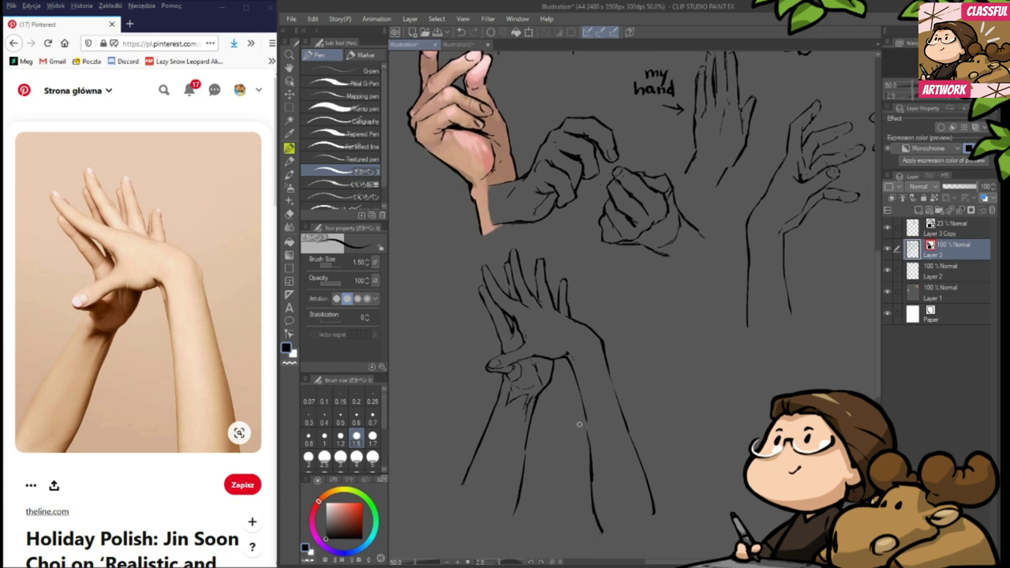
{"action": "key", "text": "e"}
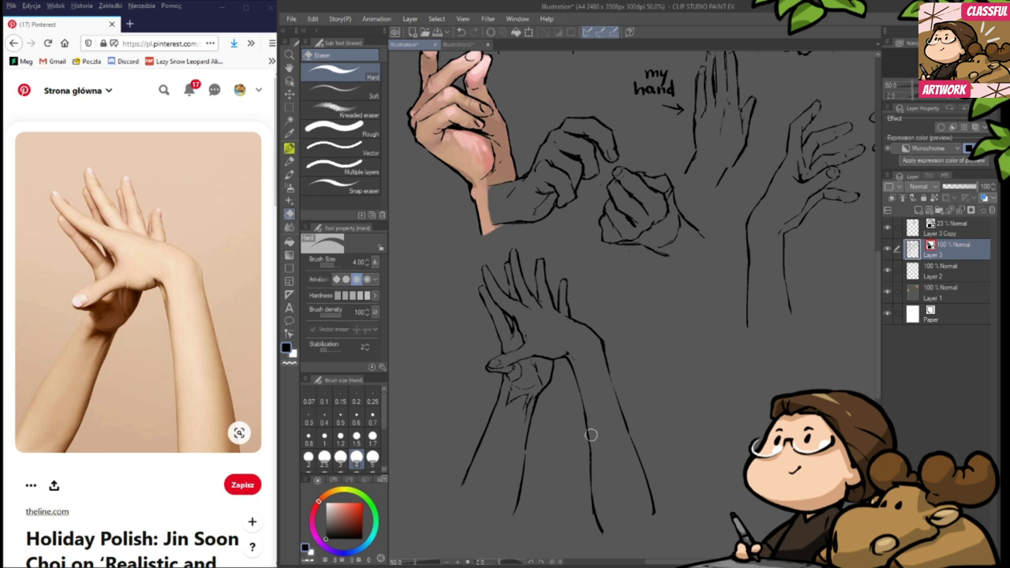
{"action": "left_click_drag", "start_coordinate": [599, 518], "coordinate": [604, 550]}
{"action": "key", "text": "p"}
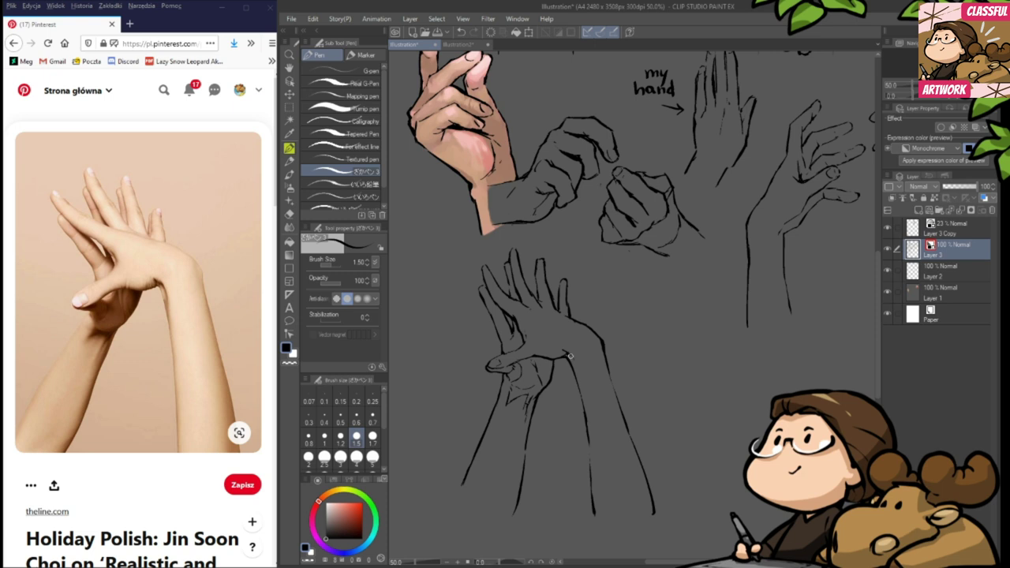
{"action": "key", "text": "e"}
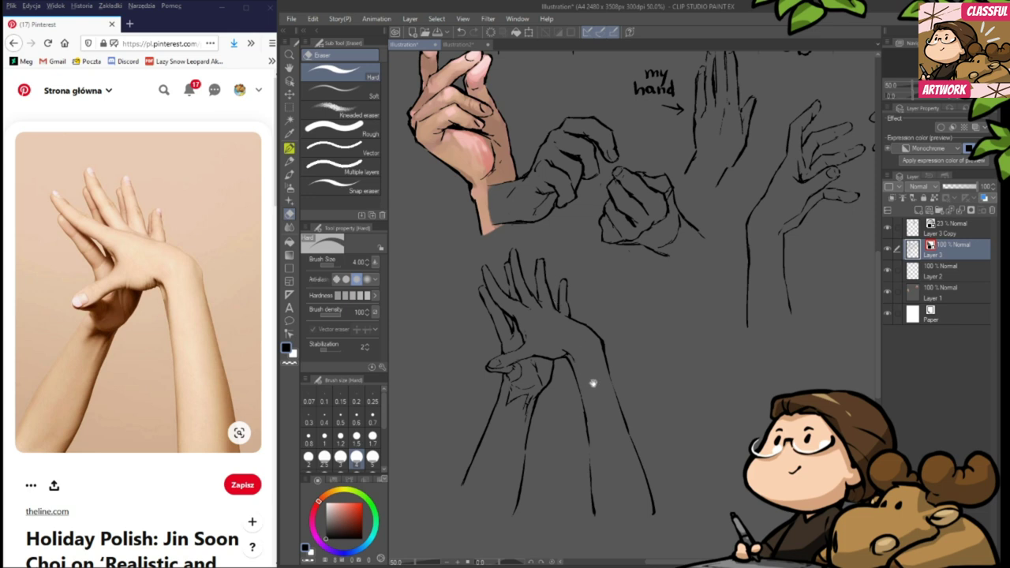
{"action": "left_click_drag", "start_coordinate": [562, 367], "coordinate": [573, 393]}
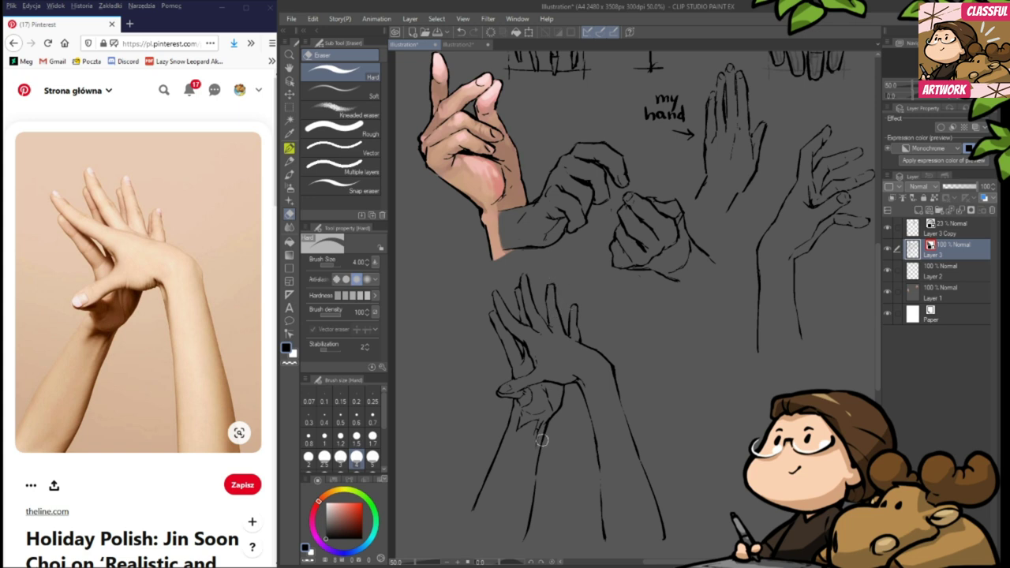
- Select Layer 1 and prepare Meg's perfect brush ver1 with a muted skin-tone color
{"action": "scroll", "coordinate": [675, 373], "scroll_direction": "down", "scroll_amount": 2}
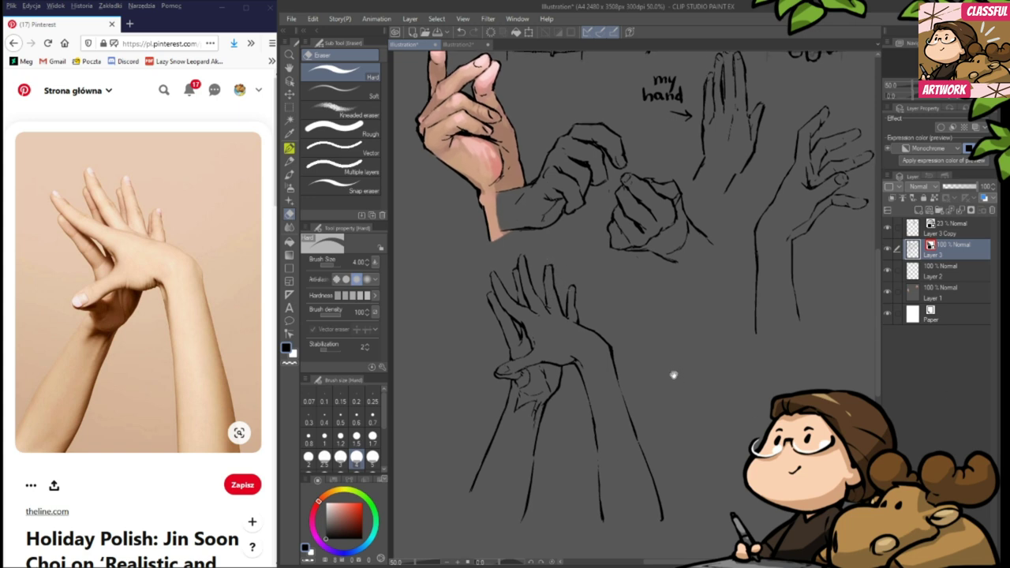
{"action": "left_click_drag", "start_coordinate": [737, 345], "coordinate": [665, 412]}
{"action": "left_click_drag", "start_coordinate": [618, 475], "coordinate": [650, 441]}
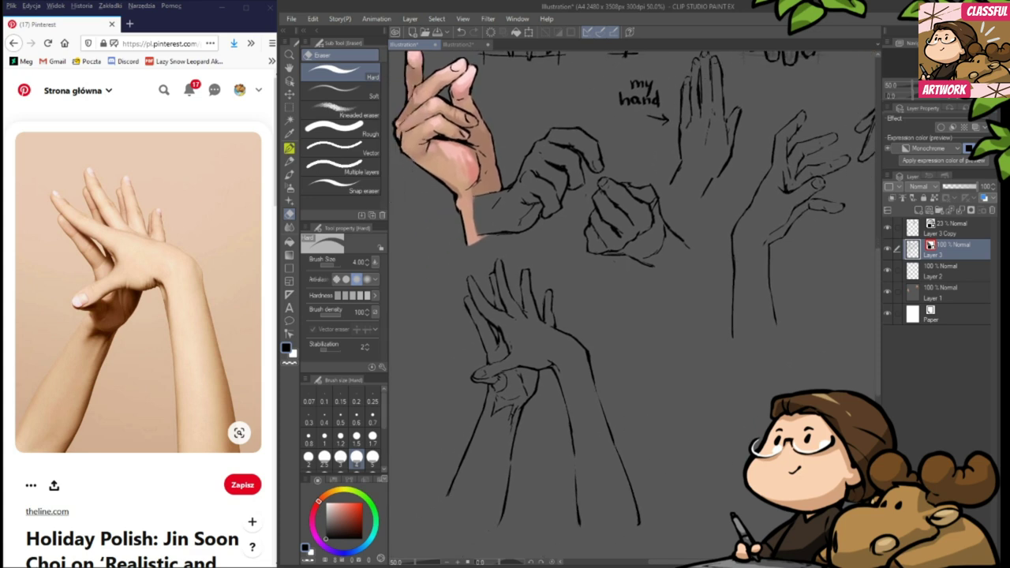
{"action": "left_click", "coordinate": [947, 292]}
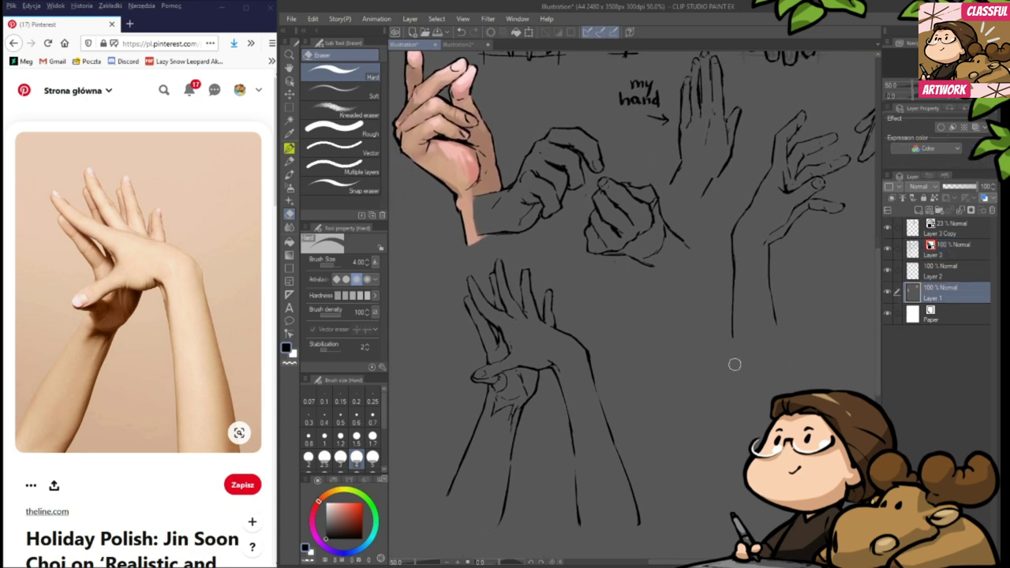
{"action": "left_click", "coordinate": [289, 161]}
{"action": "left_click", "coordinate": [290, 175]}
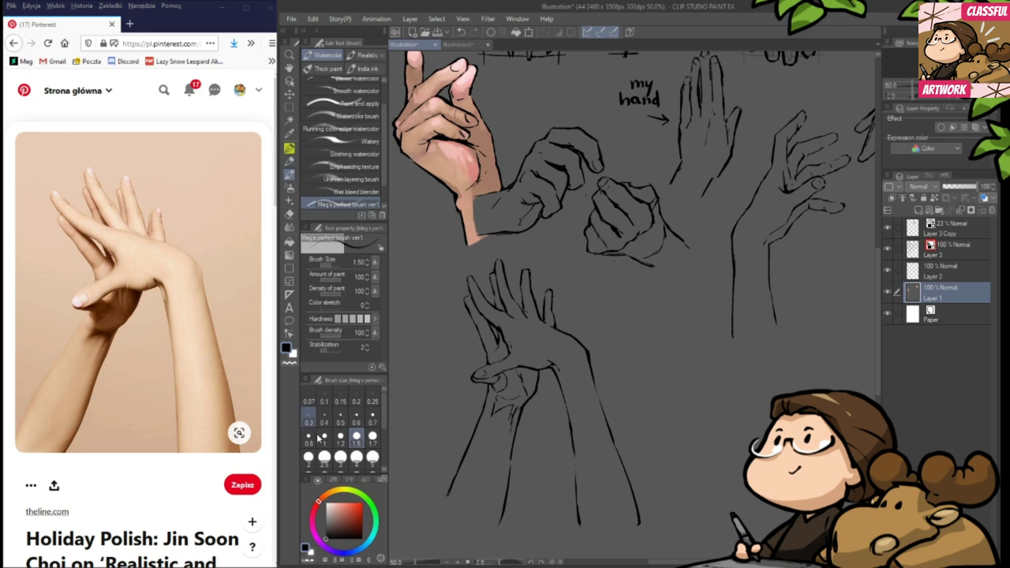
{"action": "left_click", "coordinate": [330, 505]}
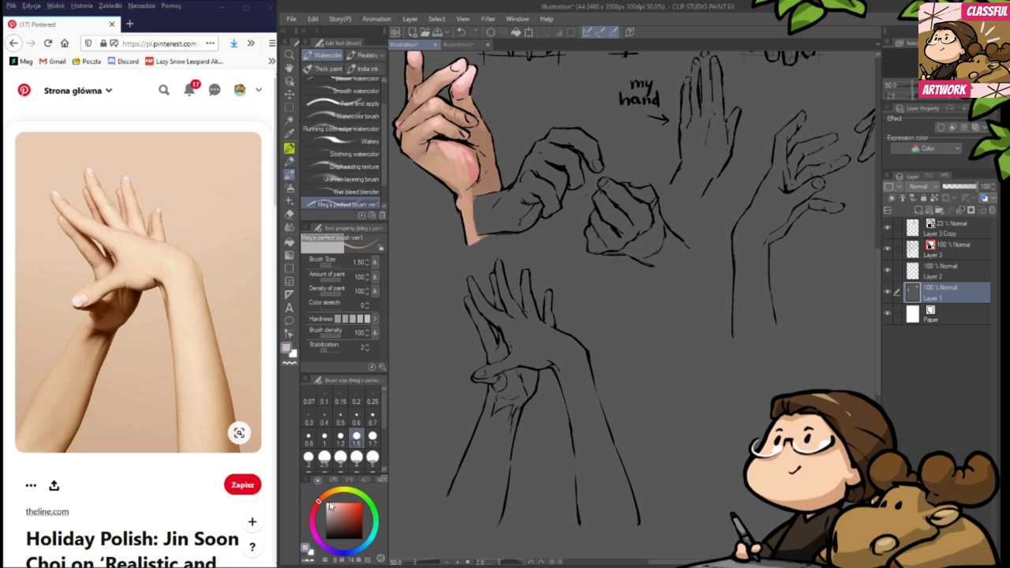
{"action": "left_click", "coordinate": [325, 497]}
{"action": "left_click", "coordinate": [343, 521]}
{"action": "left_click", "coordinate": [336, 512]}
- Paint the flat skin tone over the rear palm, wrist and forearm with the brush at size 4
{"action": "left_click", "coordinate": [340, 457]}
{"action": "mouse_move", "coordinate": [530, 318]}
{"action": "left_mouse_down"}
{"action": "mouse_move", "coordinate": [522, 356]}
{"action": "mouse_move", "coordinate": [506, 357]}
{"action": "mouse_move", "coordinate": [511, 412]}
{"action": "mouse_move", "coordinate": [496, 375]}
{"action": "mouse_move", "coordinate": [495, 418]}
{"action": "left_mouse_up"}
{"action": "left_click", "coordinate": [356, 456]}
{"action": "left_click_drag", "start_coordinate": [533, 371], "coordinate": [474, 476]}
{"action": "left_click_drag", "start_coordinate": [489, 400], "coordinate": [469, 483]}
{"action": "mouse_move", "coordinate": [476, 443]}
{"action": "left_mouse_down"}
{"action": "mouse_move", "coordinate": [464, 469]}
{"action": "mouse_move", "coordinate": [484, 465]}
{"action": "mouse_move", "coordinate": [487, 484]}
{"action": "mouse_move", "coordinate": [497, 474]}
{"action": "mouse_move", "coordinate": [493, 511]}
{"action": "mouse_move", "coordinate": [466, 491]}
{"action": "mouse_move", "coordinate": [491, 520]}
{"action": "mouse_move", "coordinate": [473, 511]}
{"action": "mouse_move", "coordinate": [491, 463]}
{"action": "mouse_move", "coordinate": [492, 510]}
{"action": "mouse_move", "coordinate": [497, 424]}
{"action": "left_mouse_up"}
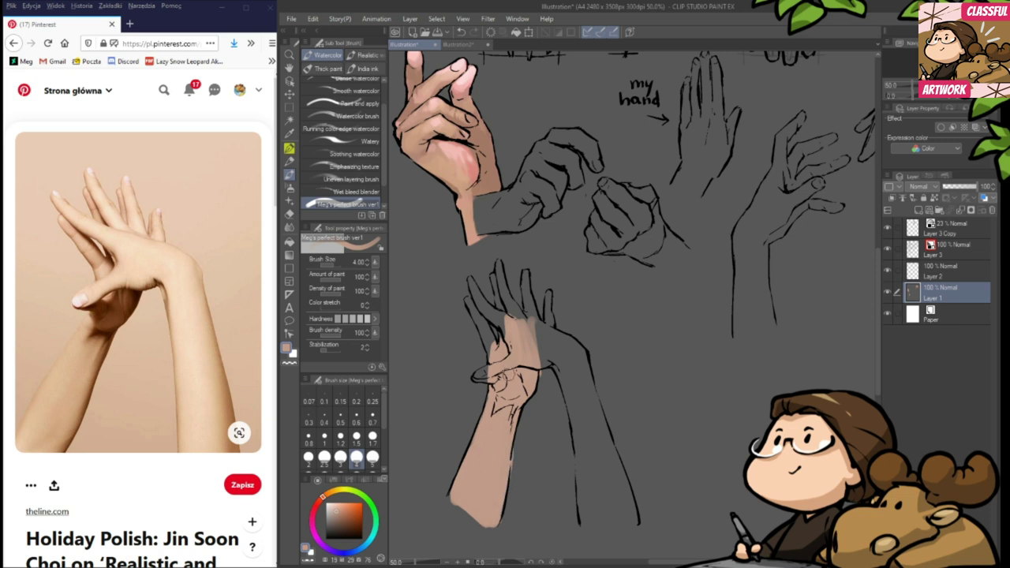
- Paint the same skin tone over the fingers, thumb, front hand and front forearm
{"action": "mouse_move", "coordinate": [465, 299]}
{"action": "left_mouse_down"}
{"action": "mouse_move", "coordinate": [487, 351]}
{"action": "mouse_move", "coordinate": [466, 300]}
{"action": "mouse_move", "coordinate": [473, 286]}
{"action": "mouse_move", "coordinate": [497, 320]}
{"action": "mouse_move", "coordinate": [522, 331]}
{"action": "mouse_move", "coordinate": [494, 274]}
{"action": "mouse_move", "coordinate": [498, 308]}
{"action": "mouse_move", "coordinate": [497, 264]}
{"action": "mouse_move", "coordinate": [519, 281]}
{"action": "mouse_move", "coordinate": [534, 320]}
{"action": "mouse_move", "coordinate": [561, 347]}
{"action": "mouse_move", "coordinate": [546, 299]}
{"action": "mouse_move", "coordinate": [556, 337]}
{"action": "left_mouse_up"}
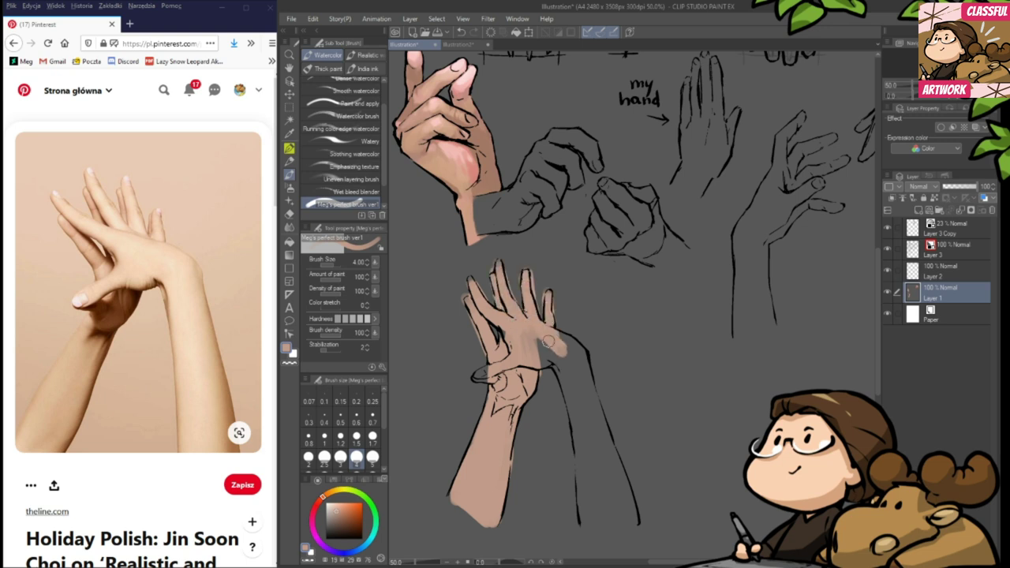
{"action": "mouse_move", "coordinate": [481, 371]}
{"action": "left_mouse_down"}
{"action": "mouse_move", "coordinate": [566, 353]}
{"action": "mouse_move", "coordinate": [543, 332]}
{"action": "mouse_move", "coordinate": [570, 347]}
{"action": "mouse_move", "coordinate": [556, 377]}
{"action": "mouse_move", "coordinate": [548, 336]}
{"action": "mouse_move", "coordinate": [577, 405]}
{"action": "mouse_move", "coordinate": [573, 366]}
{"action": "mouse_move", "coordinate": [591, 415]}
{"action": "mouse_move", "coordinate": [576, 346]}
{"action": "left_mouse_up"}
{"action": "mouse_move", "coordinate": [576, 384]}
{"action": "left_mouse_down"}
{"action": "mouse_move", "coordinate": [588, 493]}
{"action": "mouse_move", "coordinate": [582, 462]}
{"action": "mouse_move", "coordinate": [582, 481]}
{"action": "mouse_move", "coordinate": [585, 443]}
{"action": "mouse_move", "coordinate": [611, 524]}
{"action": "mouse_move", "coordinate": [608, 481]}
{"action": "mouse_move", "coordinate": [625, 500]}
{"action": "mouse_move", "coordinate": [589, 414]}
{"action": "mouse_move", "coordinate": [586, 371]}
{"action": "mouse_move", "coordinate": [596, 430]}
{"action": "mouse_move", "coordinate": [586, 423]}
{"action": "mouse_move", "coordinate": [605, 460]}
{"action": "mouse_move", "coordinate": [599, 519]}
{"action": "mouse_move", "coordinate": [637, 504]}
{"action": "left_mouse_up"}
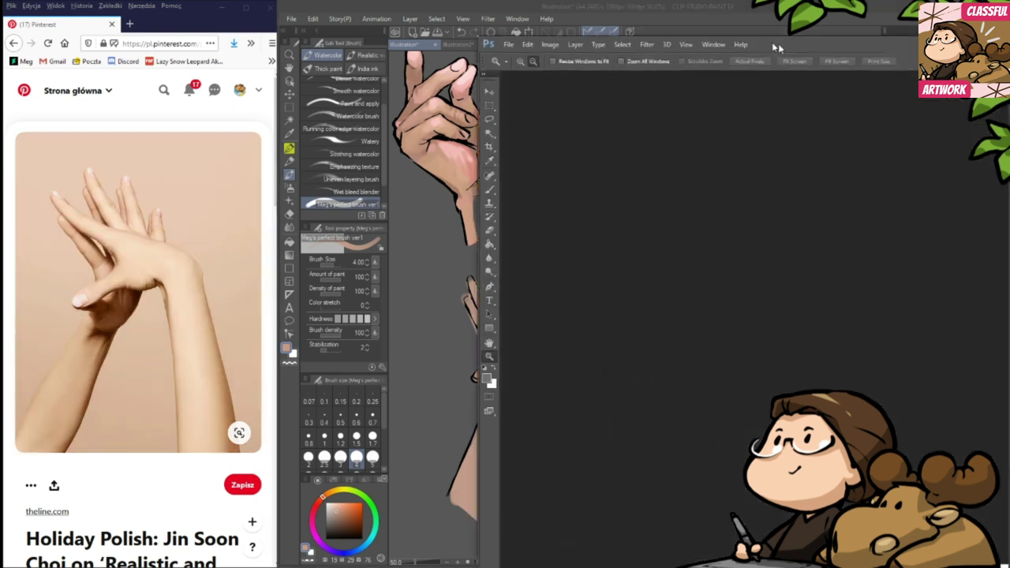
- Switch to Photoshop, create a new blank document and fill its background with the gray foreground color
{"action": "left_click_drag", "start_coordinate": [778, 44], "coordinate": [543, 27]}
{"action": "left_click", "coordinate": [309, 24]}
{"action": "left_click", "coordinate": [276, 37]}
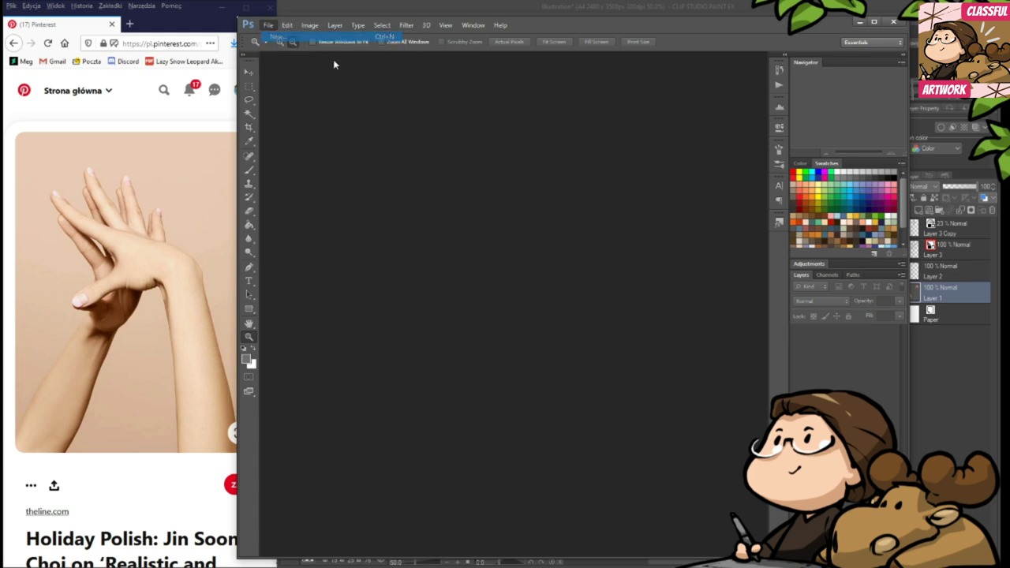
{"action": "left_click", "coordinate": [701, 205]}
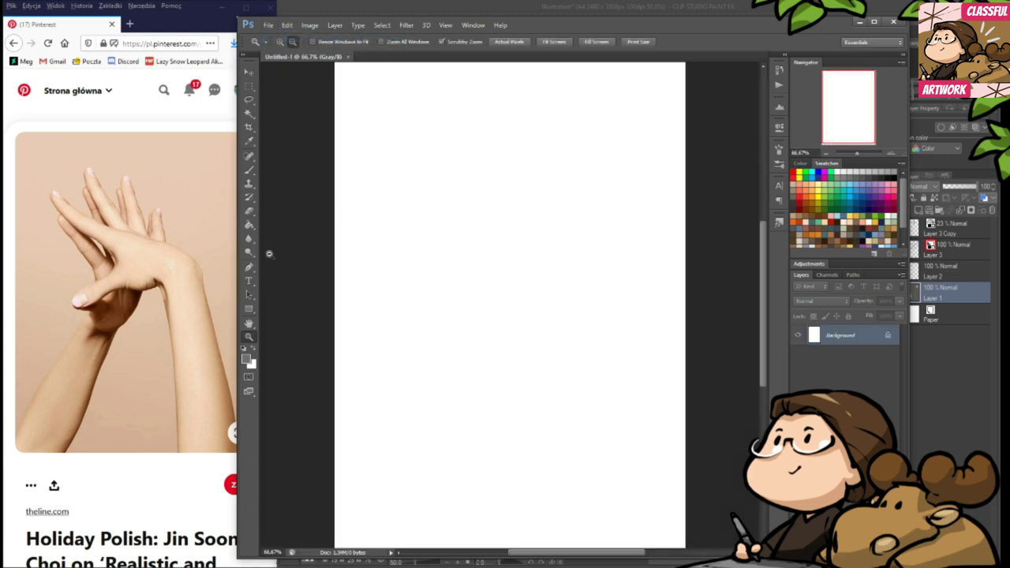
{"action": "left_click", "coordinate": [248, 225]}
{"action": "left_click", "coordinate": [501, 245]}
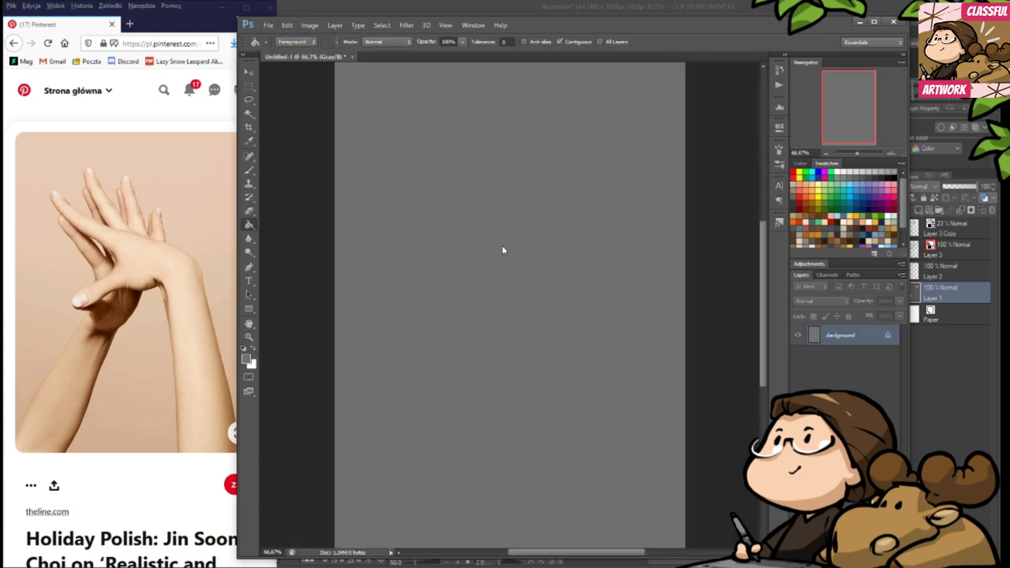
- Look through Photoshop's window, type, filter and image commands, including the Pixelate, Other and Digimarc filter groups
{"action": "left_click", "coordinate": [386, 25]}
{"action": "mouse_move", "coordinate": [450, 25]}
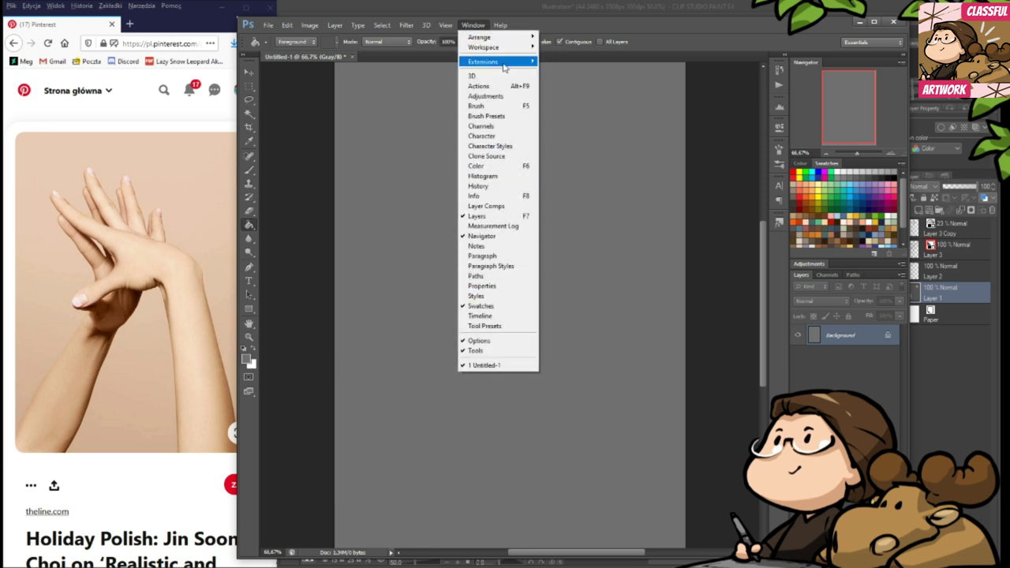
{"action": "mouse_move", "coordinate": [377, 27]}
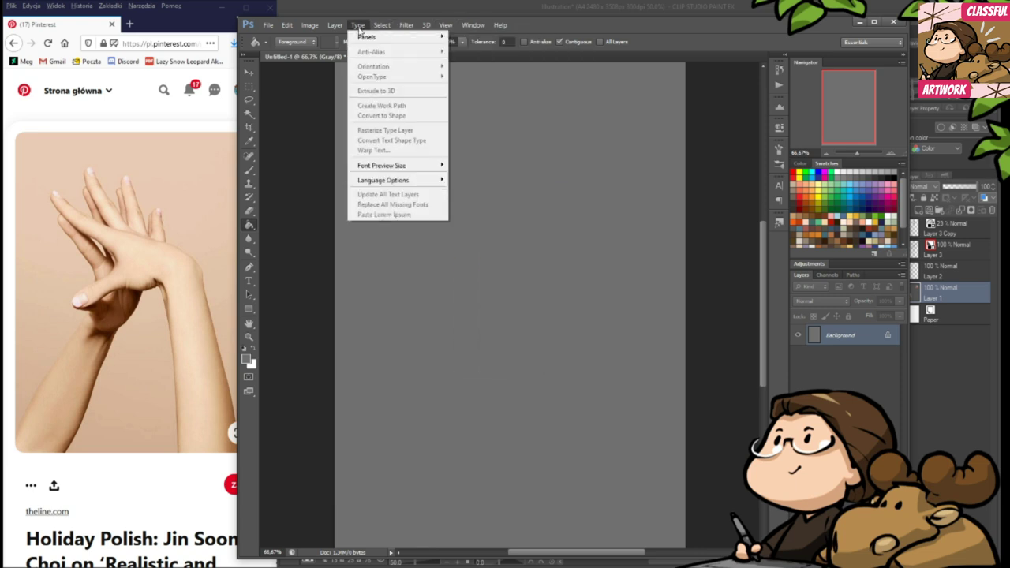
{"action": "mouse_move", "coordinate": [411, 29]}
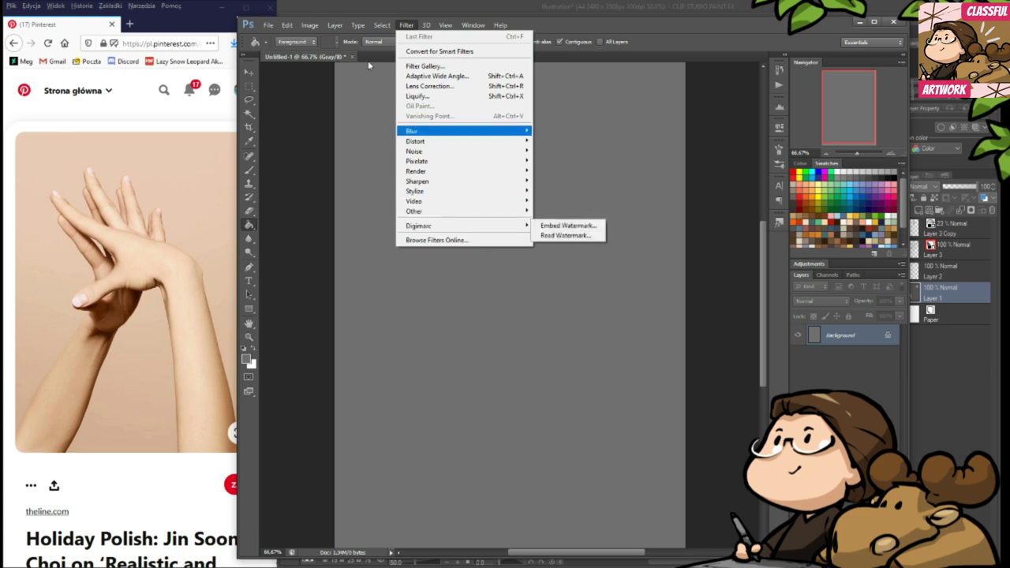
{"action": "mouse_move", "coordinate": [314, 33]}
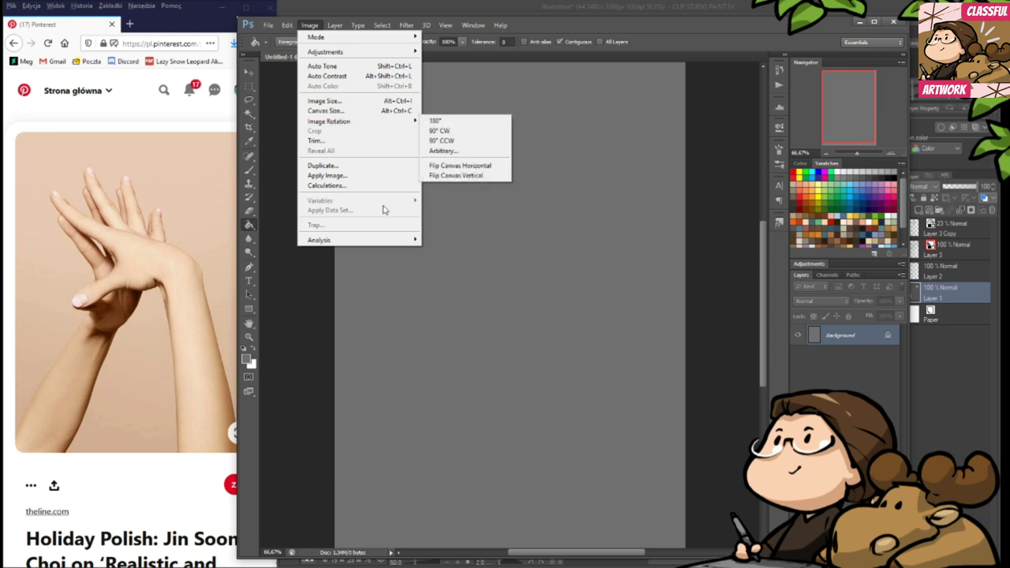
{"action": "mouse_move", "coordinate": [358, 245]}
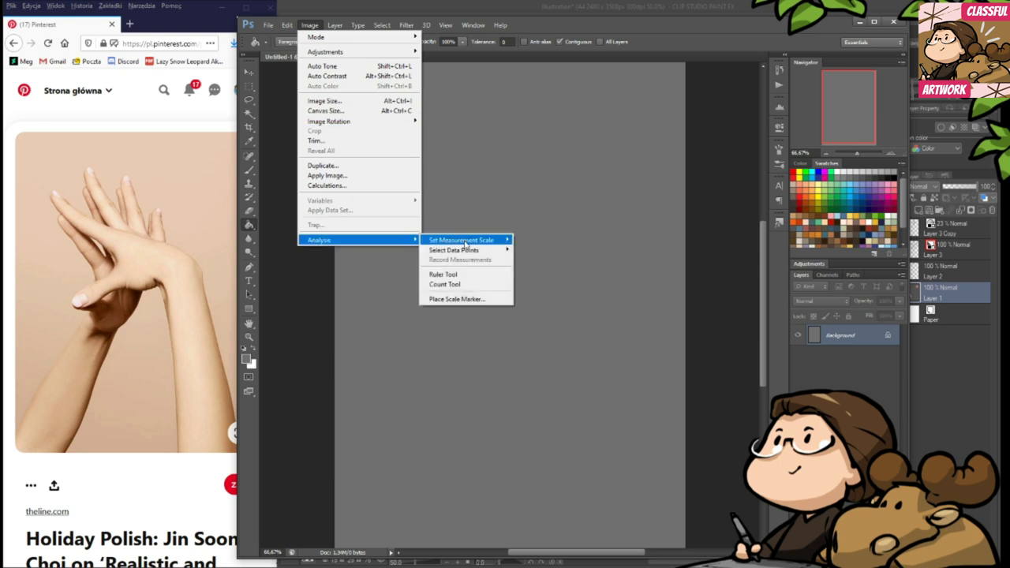
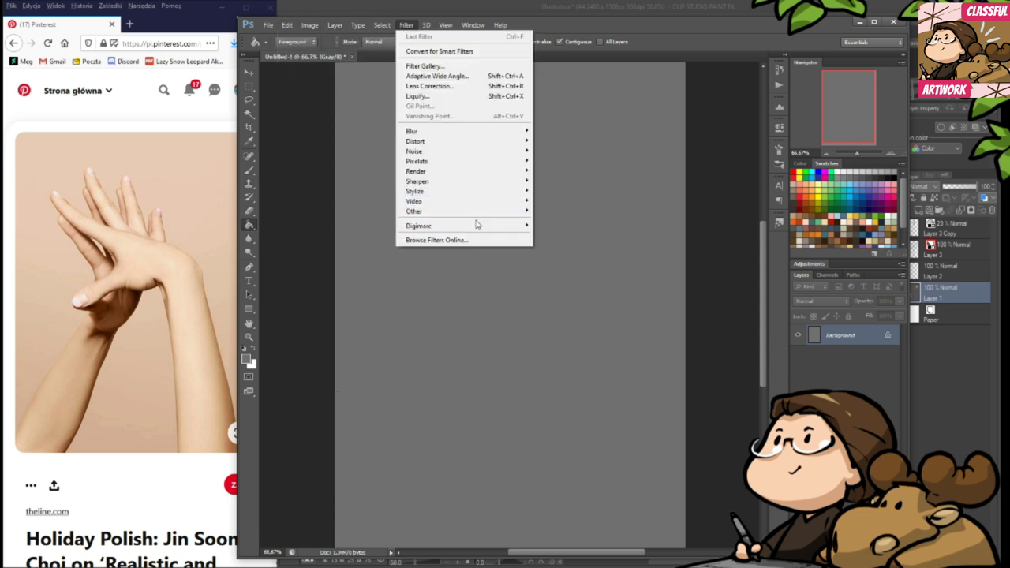
{"action": "mouse_move", "coordinate": [488, 216]}
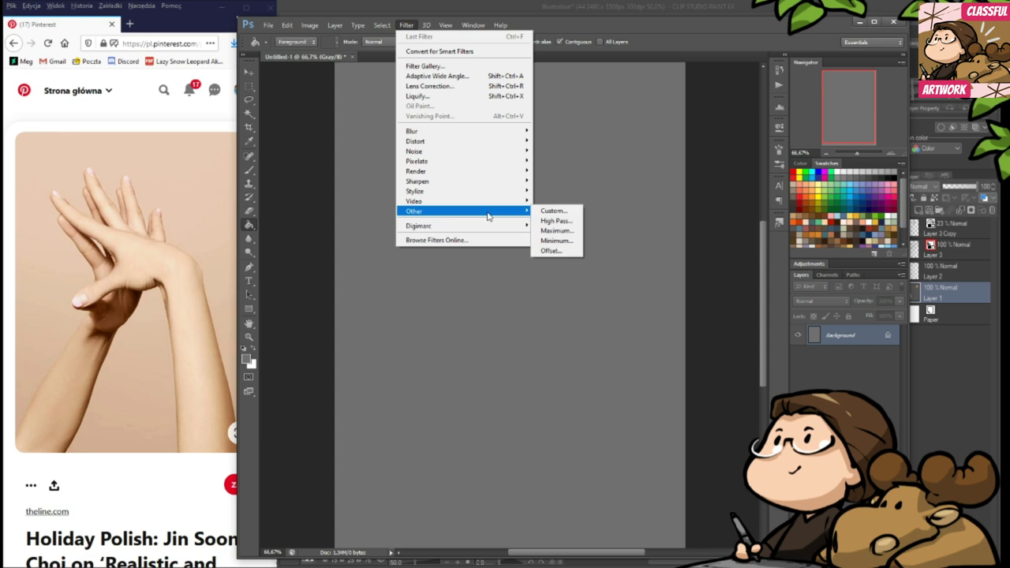
{"action": "mouse_move", "coordinate": [491, 192]}
{"action": "mouse_move", "coordinate": [488, 172]}
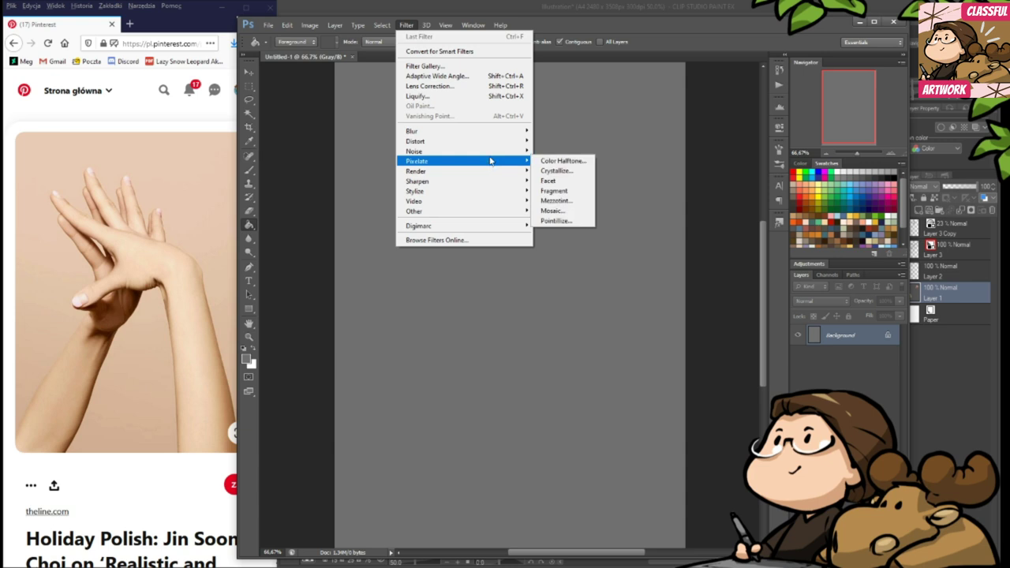
{"action": "mouse_move", "coordinate": [493, 147]}
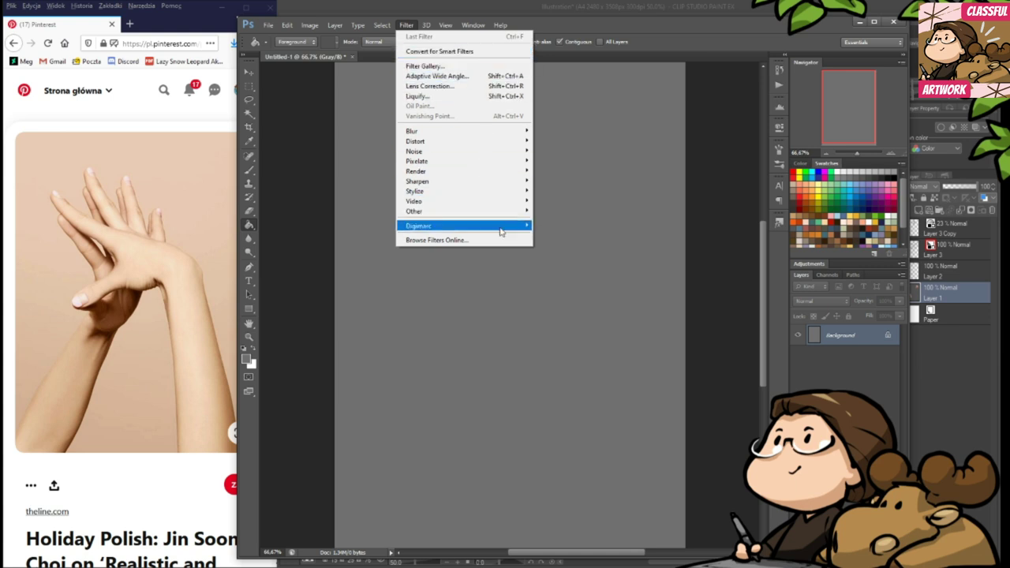
{"action": "mouse_move", "coordinate": [502, 232]}
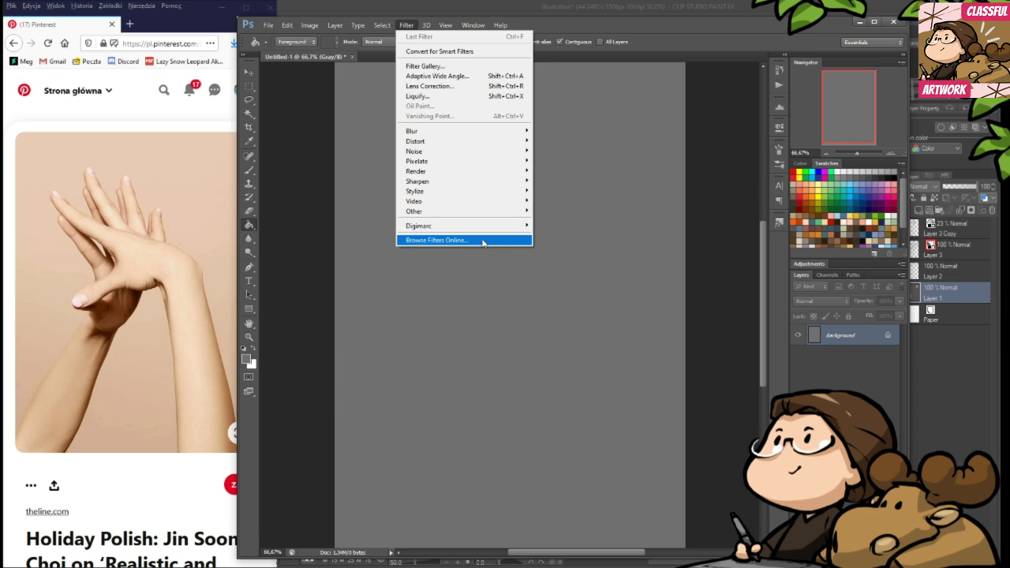
{"action": "left_click", "coordinate": [409, 30]}
- Close Photoshop, discard the blank document and return to the raised hands drawing in Clip Studio Paint
{"action": "left_click", "coordinate": [893, 22]}
{"action": "left_click", "coordinate": [585, 228]}
{"action": "left_click_drag", "start_coordinate": [728, 457], "coordinate": [723, 469]}
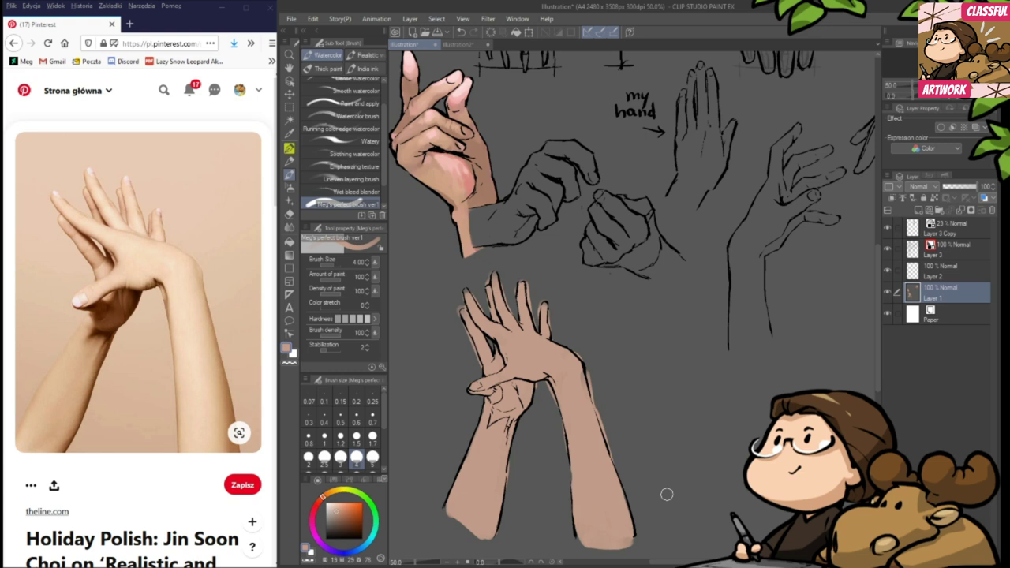
{"action": "left_click_drag", "start_coordinate": [675, 421], "coordinate": [720, 424]}
- Set up the Darker pencil - Photoshop hard opacity brush at size 4 with a light peach color
{"action": "key", "text": "p"}
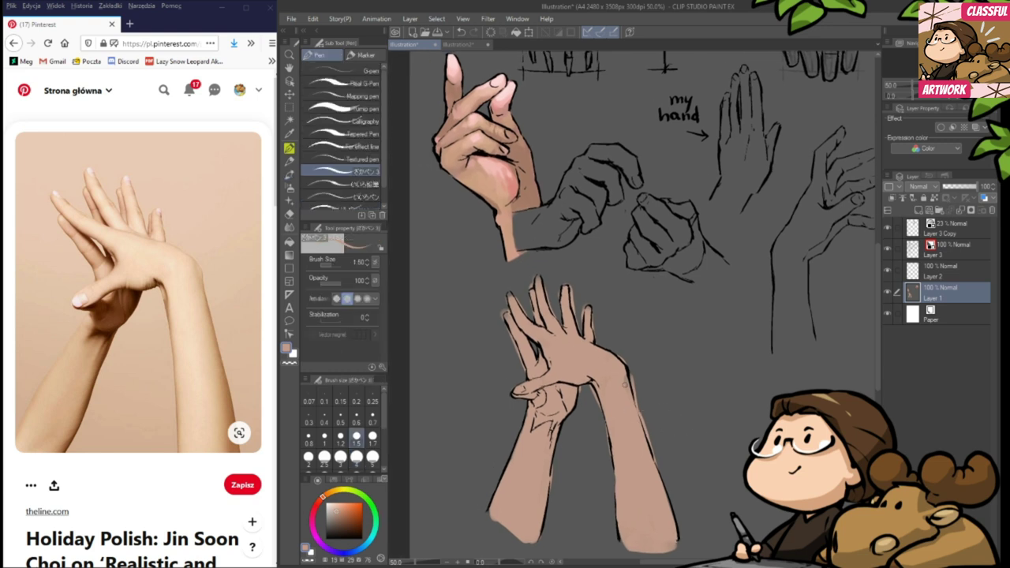
{"action": "key", "text": "p"}
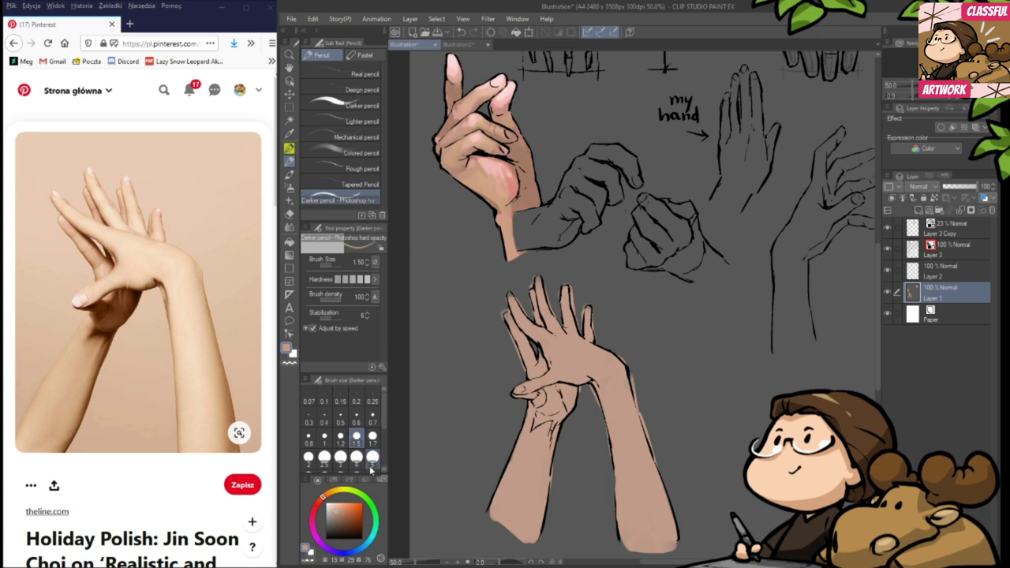
{"action": "left_click", "coordinate": [356, 457]}
{"action": "left_click_drag", "start_coordinate": [337, 498], "coordinate": [327, 493]}
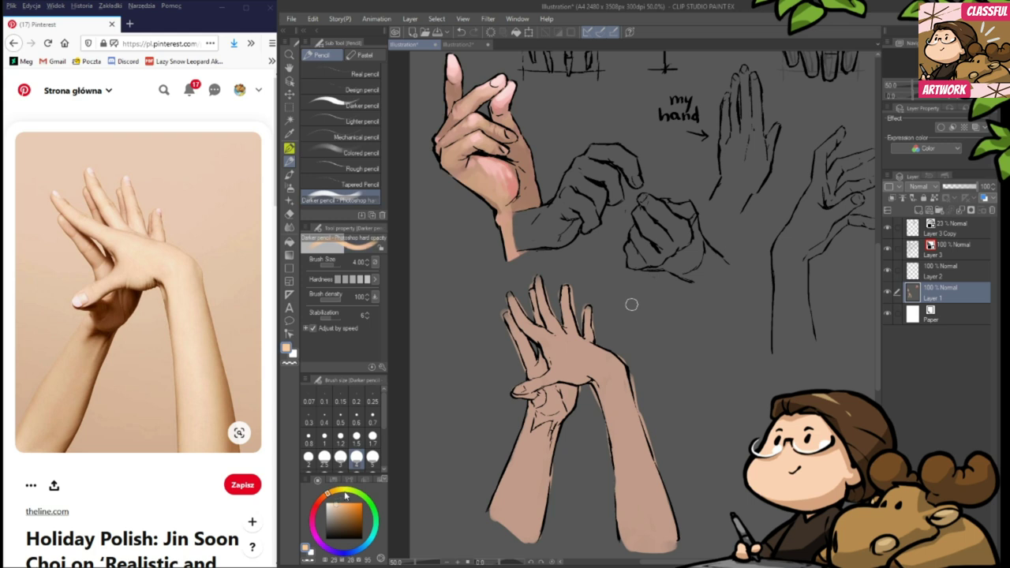
{"action": "mouse_move", "coordinate": [567, 343]}
{"action": "left_mouse_down"}
{"action": "mouse_move", "coordinate": [556, 356]}
{"action": "mouse_move", "coordinate": [597, 356]}
{"action": "mouse_move", "coordinate": [600, 377]}
{"action": "mouse_move", "coordinate": [562, 375]}
{"action": "mouse_move", "coordinate": [600, 360]}
{"action": "mouse_move", "coordinate": [581, 362]}
{"action": "left_mouse_up"}
{"action": "left_click", "coordinate": [325, 497]}
{"action": "left_click", "coordinate": [333, 504]}
- Paint the light peach tone over the front hand's fingers, thumb, back and forearm
{"action": "mouse_move", "coordinate": [535, 338]}
{"action": "left_mouse_down"}
{"action": "mouse_move", "coordinate": [521, 311]}
{"action": "mouse_move", "coordinate": [544, 293]}
{"action": "mouse_move", "coordinate": [560, 331]}
{"action": "mouse_move", "coordinate": [585, 348]}
{"action": "left_mouse_up"}
{"action": "mouse_move", "coordinate": [521, 386]}
{"action": "left_mouse_down"}
{"action": "mouse_move", "coordinate": [568, 367]}
{"action": "mouse_move", "coordinate": [614, 382]}
{"action": "mouse_move", "coordinate": [601, 378]}
{"action": "mouse_move", "coordinate": [603, 363]}
{"action": "mouse_move", "coordinate": [637, 467]}
{"action": "left_mouse_up"}
{"action": "mouse_move", "coordinate": [601, 365]}
{"action": "left_mouse_down"}
{"action": "mouse_move", "coordinate": [619, 375]}
{"action": "mouse_move", "coordinate": [633, 470]}
{"action": "mouse_move", "coordinate": [652, 501]}
{"action": "mouse_move", "coordinate": [631, 467]}
{"action": "mouse_move", "coordinate": [636, 511]}
{"action": "left_mouse_up"}
- Blend the front forearm from wrist to lower end with light and mid skin tones sampled from the arm
{"action": "left_click", "coordinate": [641, 450], "text": "alt"}
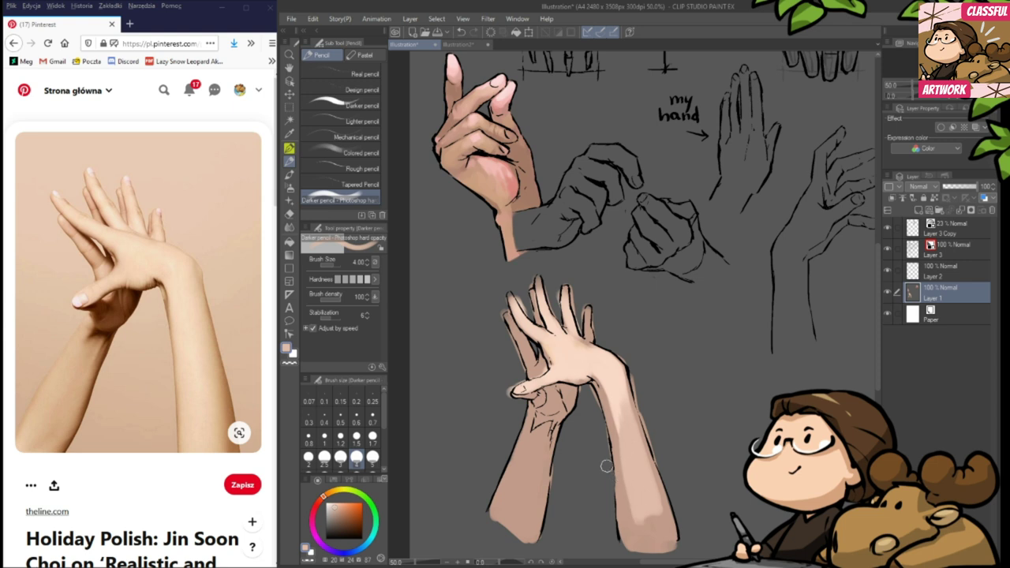
{"action": "left_click", "coordinate": [621, 392], "text": "alt"}
{"action": "left_click_drag", "start_coordinate": [623, 382], "coordinate": [631, 478]}
{"action": "left_click_drag", "start_coordinate": [607, 390], "coordinate": [636, 483]}
{"action": "mouse_move", "coordinate": [626, 373]}
{"action": "left_mouse_down"}
{"action": "mouse_move", "coordinate": [645, 481]}
{"action": "mouse_move", "coordinate": [623, 535]}
{"action": "mouse_move", "coordinate": [634, 462]}
{"action": "mouse_move", "coordinate": [631, 477]}
{"action": "left_mouse_up"}
{"action": "left_click_drag", "start_coordinate": [631, 435], "coordinate": [649, 547]}
{"action": "mouse_move", "coordinate": [636, 502]}
{"action": "left_mouse_down"}
{"action": "mouse_move", "coordinate": [638, 555]}
{"action": "mouse_move", "coordinate": [617, 533]}
{"action": "mouse_move", "coordinate": [649, 528]}
{"action": "left_mouse_up"}
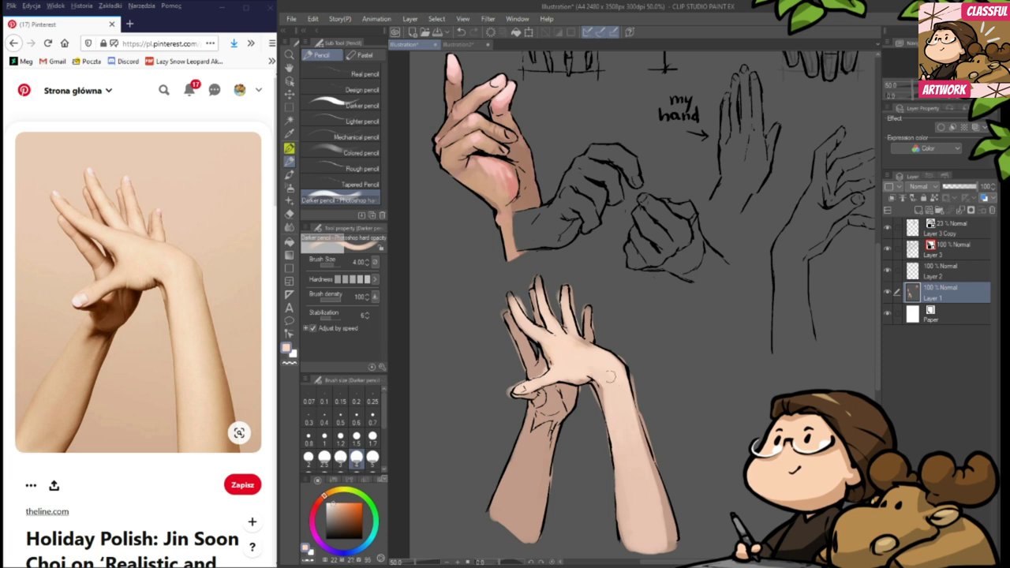
- Blend sampled skin tones over the front hand's wrist and knuckles, and add a muted tone to the raised fingers
{"action": "left_click", "coordinate": [591, 378], "text": "alt"}
{"action": "left_click_drag", "start_coordinate": [592, 379], "coordinate": [572, 380]}
{"action": "left_click", "coordinate": [572, 370], "text": "alt"}
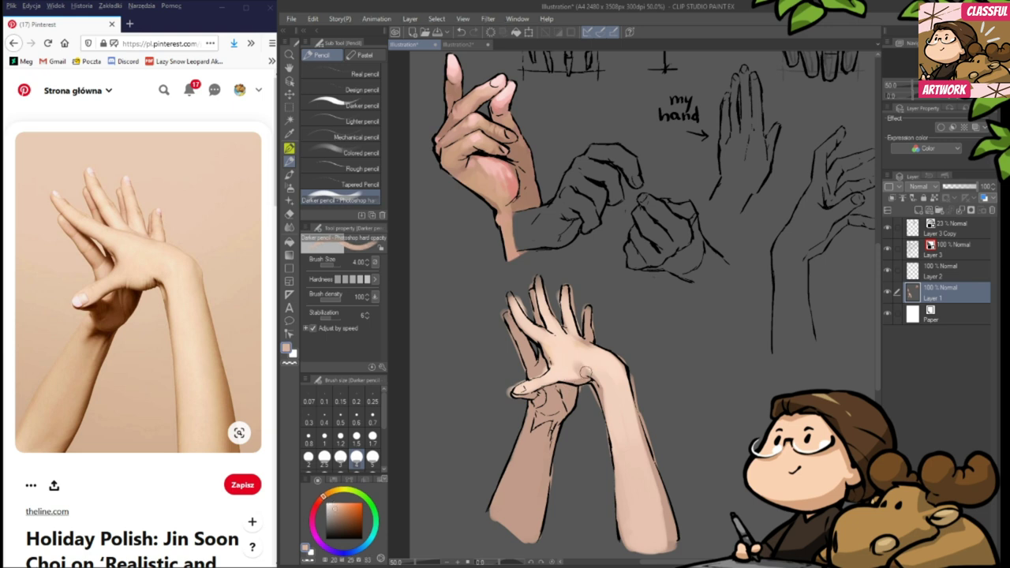
{"action": "left_click", "coordinate": [584, 360], "text": "alt"}
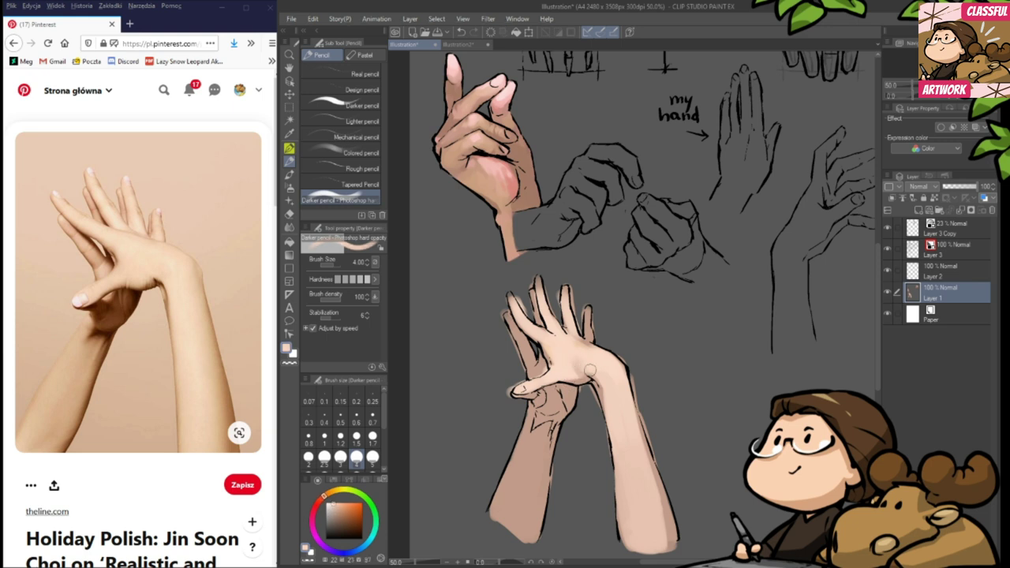
{"action": "left_click", "coordinate": [584, 341], "text": "alt"}
{"action": "mouse_move", "coordinate": [585, 337]}
{"action": "left_mouse_down"}
{"action": "mouse_move", "coordinate": [590, 346]}
{"action": "mouse_move", "coordinate": [582, 344]}
{"action": "left_mouse_up"}
{"action": "left_click", "coordinate": [602, 356], "text": "alt"}
{"action": "left_click", "coordinate": [524, 331], "text": "alt"}
{"action": "left_click_drag", "start_coordinate": [535, 295], "coordinate": [550, 334]}
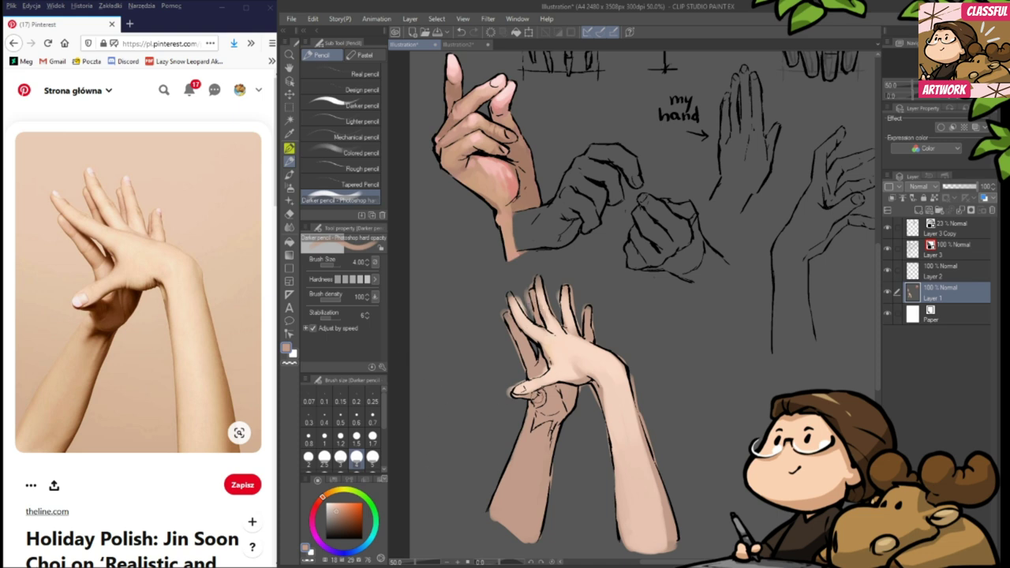
- Mix a dark brown and paint the cast shadow over the rear palm, wrist and base of the rear finger
{"action": "left_click", "coordinate": [330, 493]}
{"action": "left_click_drag", "start_coordinate": [341, 519], "coordinate": [346, 523]}
{"action": "left_click", "coordinate": [324, 497]}
{"action": "left_click", "coordinate": [348, 526]}
{"action": "mouse_move", "coordinate": [551, 400]}
{"action": "left_mouse_down"}
{"action": "mouse_move", "coordinate": [546, 408]}
{"action": "mouse_move", "coordinate": [558, 401]}
{"action": "mouse_move", "coordinate": [563, 410]}
{"action": "mouse_move", "coordinate": [561, 389]}
{"action": "mouse_move", "coordinate": [545, 391]}
{"action": "mouse_move", "coordinate": [543, 402]}
{"action": "mouse_move", "coordinate": [534, 395]}
{"action": "mouse_move", "coordinate": [561, 404]}
{"action": "left_mouse_up"}
{"action": "left_click", "coordinate": [569, 399], "text": "alt"}
{"action": "left_click", "coordinate": [550, 406], "text": "alt"}
{"action": "left_click", "coordinate": [320, 503]}
{"action": "left_click", "coordinate": [354, 504]}
{"action": "mouse_move", "coordinate": [541, 421]}
{"action": "left_mouse_down"}
{"action": "mouse_move", "coordinate": [566, 393]}
{"action": "mouse_move", "coordinate": [568, 415]}
{"action": "mouse_move", "coordinate": [542, 416]}
{"action": "mouse_move", "coordinate": [570, 391]}
{"action": "mouse_move", "coordinate": [556, 387]}
{"action": "left_mouse_up"}
{"action": "left_click", "coordinate": [556, 400], "text": "alt"}
{"action": "left_click_drag", "start_coordinate": [522, 347], "coordinate": [545, 385]}
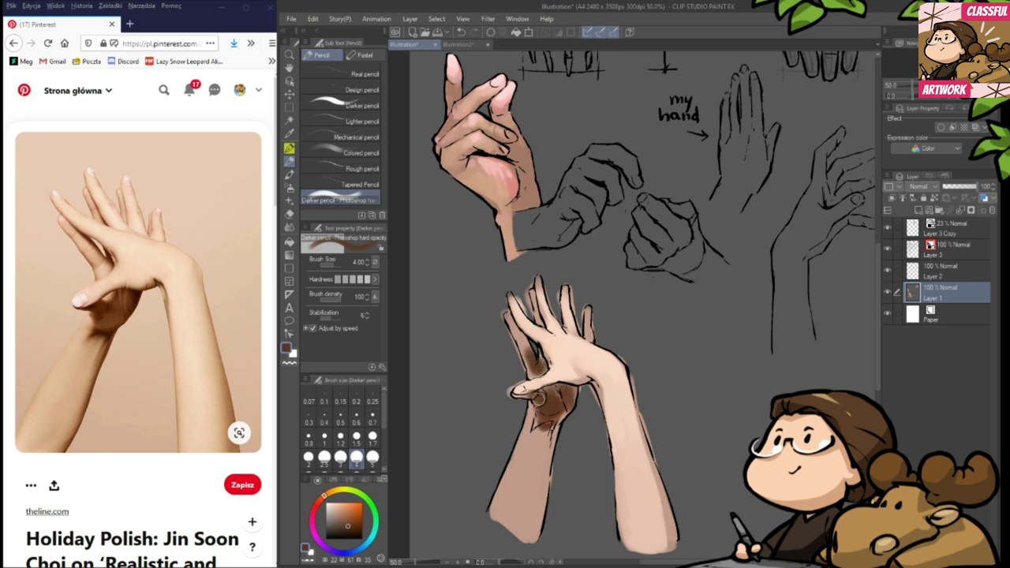
- Refine the rear finger's shadow with dark brown at size 0.6 and sampled skin tone at size 1.5
{"action": "left_click", "coordinate": [357, 419]}
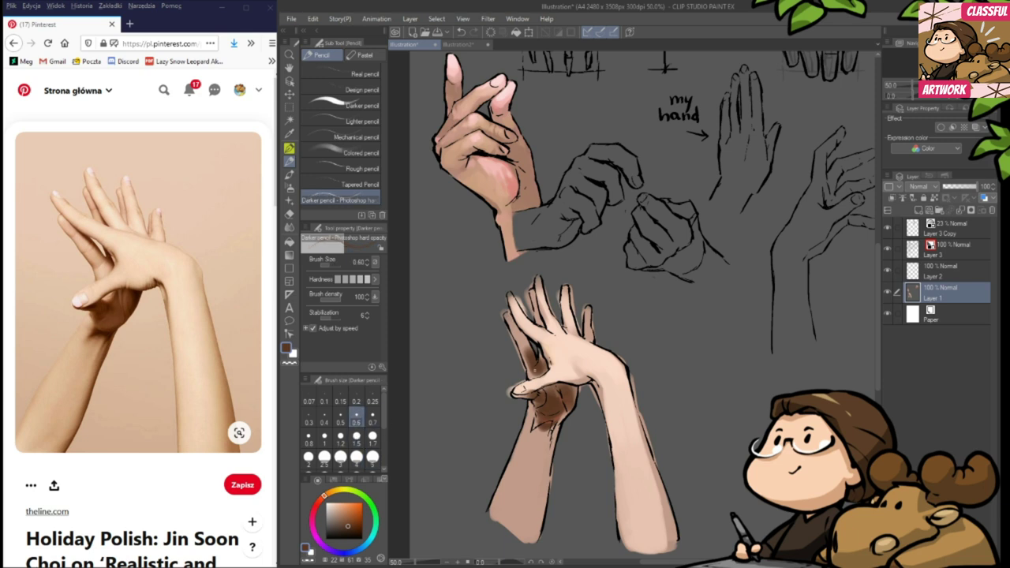
{"action": "left_click_drag", "start_coordinate": [520, 330], "coordinate": [530, 352]}
{"action": "left_click", "coordinate": [356, 435]}
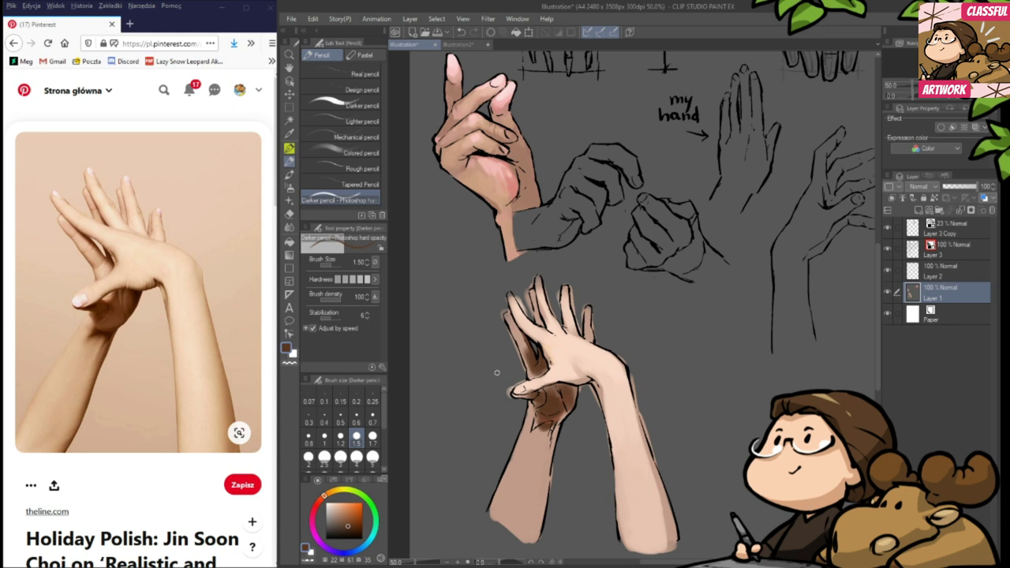
{"action": "left_click", "coordinate": [524, 339], "text": "alt"}
{"action": "left_click_drag", "start_coordinate": [524, 342], "coordinate": [530, 365]}
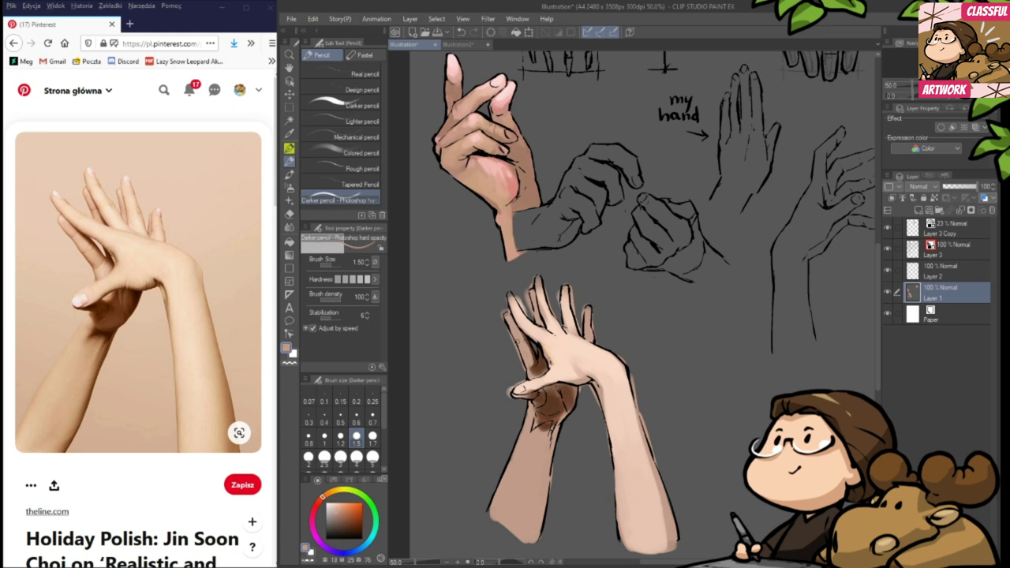
- Adjust the skin color and retouch the shading on the front hand's raised fingers
{"action": "left_click_drag", "start_coordinate": [342, 514], "coordinate": [351, 505]}
{"action": "left_click", "coordinate": [537, 332], "text": "alt"}
{"action": "left_click", "coordinate": [518, 335], "text": "alt"}
{"action": "left_click_drag", "start_coordinate": [559, 324], "coordinate": [558, 295]}
- Clean up the little finger and the front forearm's outer edge with sampled background gray and skin tones
{"action": "left_click", "coordinate": [584, 309], "text": "alt"}
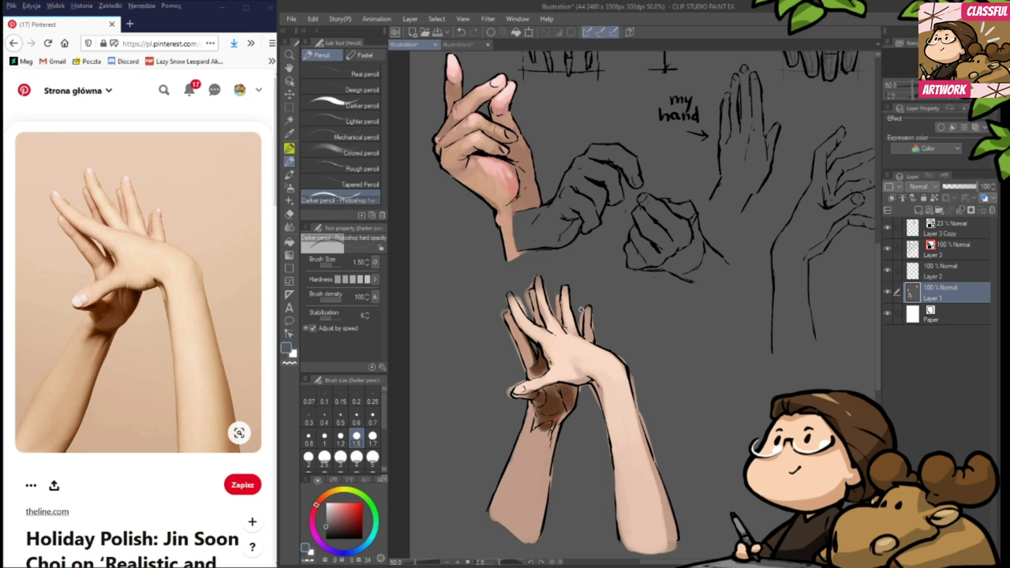
{"action": "left_click", "coordinate": [591, 312], "text": "alt"}
{"action": "left_click", "coordinate": [594, 310], "text": "alt"}
{"action": "left_click_drag", "start_coordinate": [631, 367], "coordinate": [654, 462]}
{"action": "left_click", "coordinate": [643, 430], "text": "alt"}
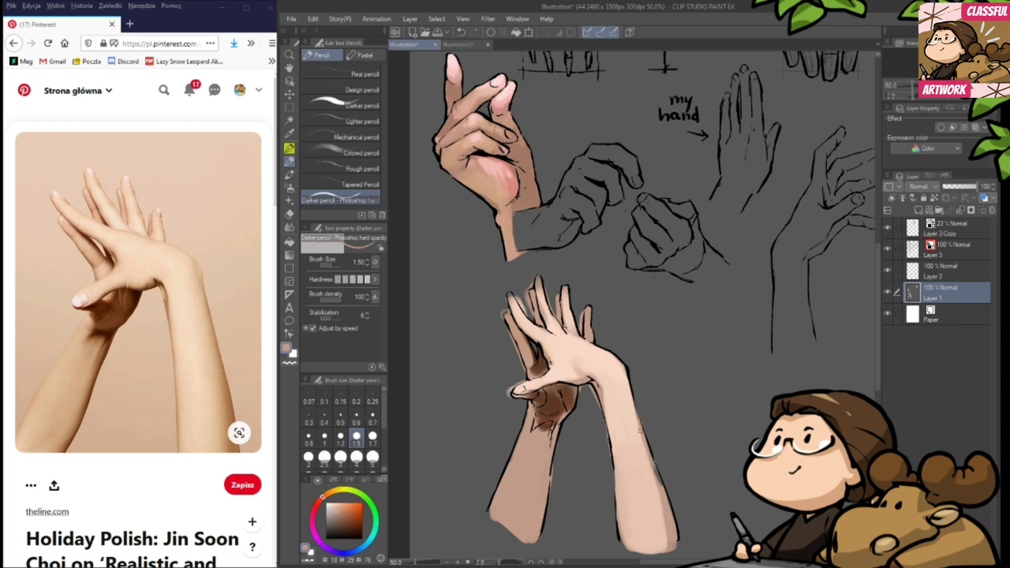
{"action": "left_click", "coordinate": [636, 396], "text": "alt"}
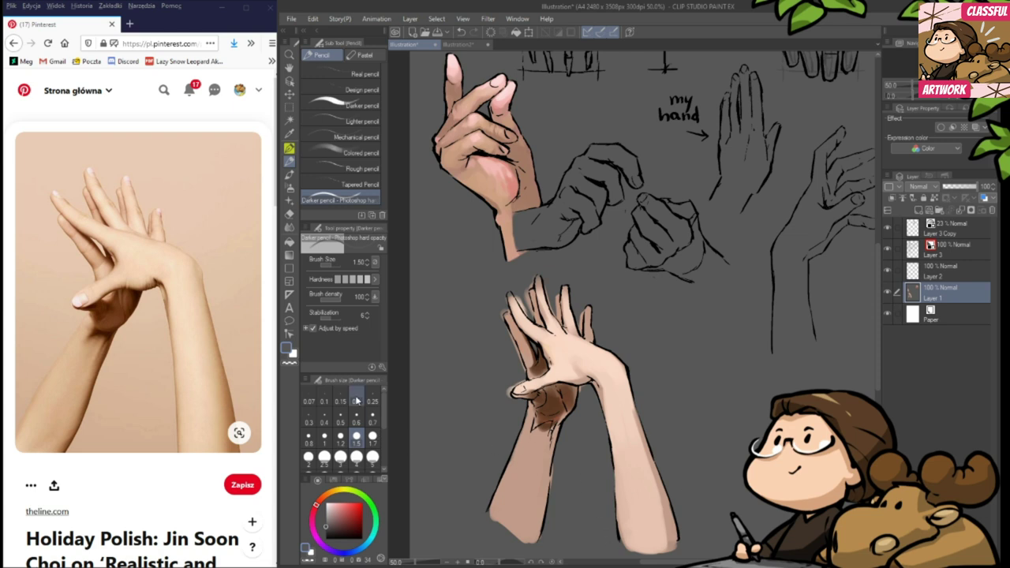
- Trim the lower ends of both forearms and the rear forearm's edge with background gray at size 4
{"action": "left_click", "coordinate": [356, 457]}
{"action": "mouse_move", "coordinate": [623, 552]}
{"action": "left_mouse_down"}
{"action": "mouse_move", "coordinate": [700, 540]}
{"action": "mouse_move", "coordinate": [690, 544]}
{"action": "left_mouse_up"}
{"action": "left_click_drag", "start_coordinate": [489, 524], "coordinate": [537, 546]}
{"action": "left_click_drag", "start_coordinate": [559, 457], "coordinate": [553, 532]}
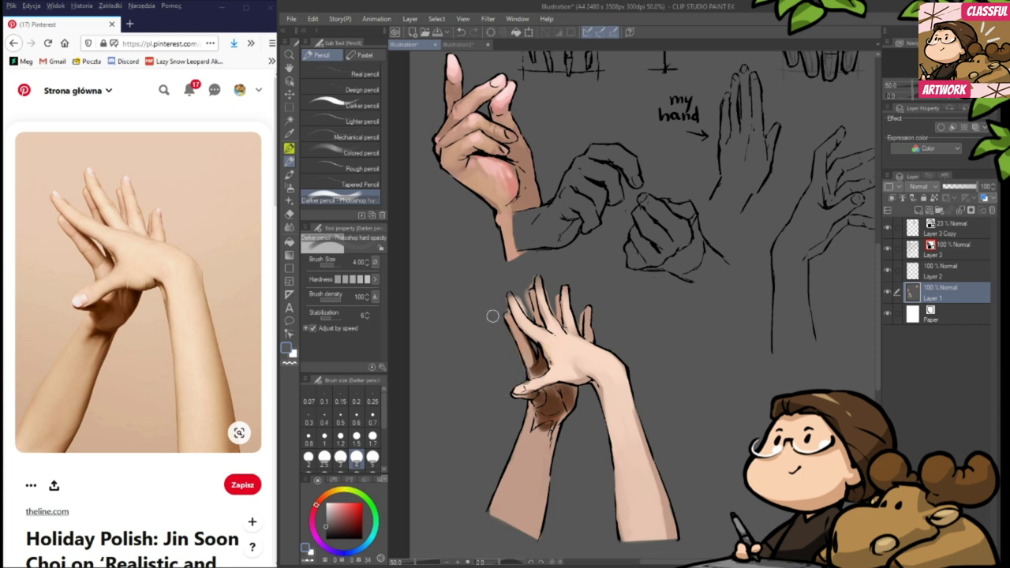
- Clean around the raised fingertips with gray at size 1.5 and retouch the fingers with sampled light skin tones
{"action": "left_click", "coordinate": [356, 436]}
{"action": "mouse_move", "coordinate": [522, 306]}
{"action": "left_mouse_down"}
{"action": "mouse_move", "coordinate": [529, 318]}
{"action": "mouse_move", "coordinate": [529, 306]}
{"action": "left_mouse_up"}
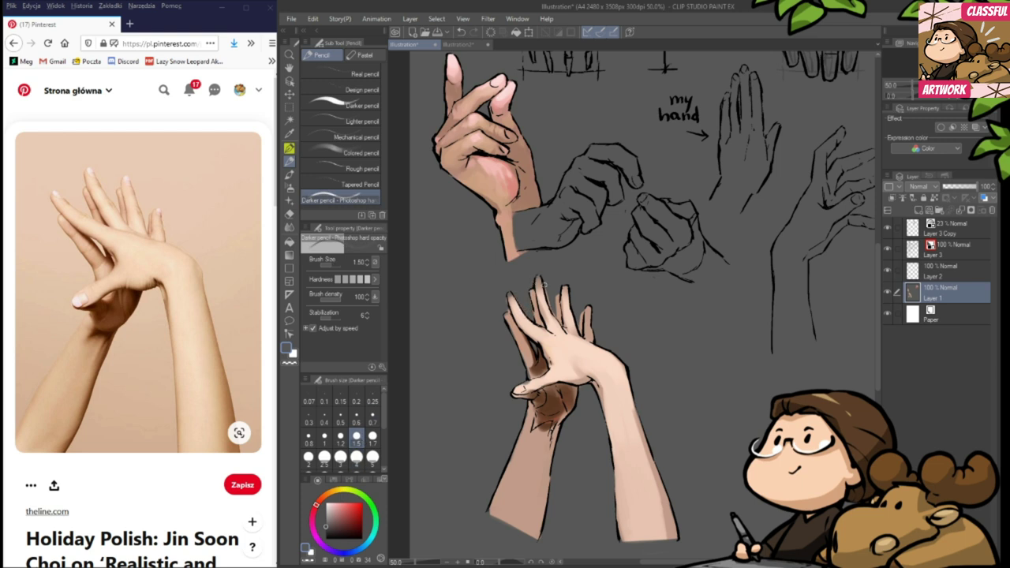
{"action": "left_click", "coordinate": [546, 294], "text": "alt"}
{"action": "left_click_drag", "start_coordinate": [539, 296], "coordinate": [557, 335]}
{"action": "left_click", "coordinate": [539, 314], "text": "alt"}
{"action": "left_click", "coordinate": [549, 316], "text": "alt"}
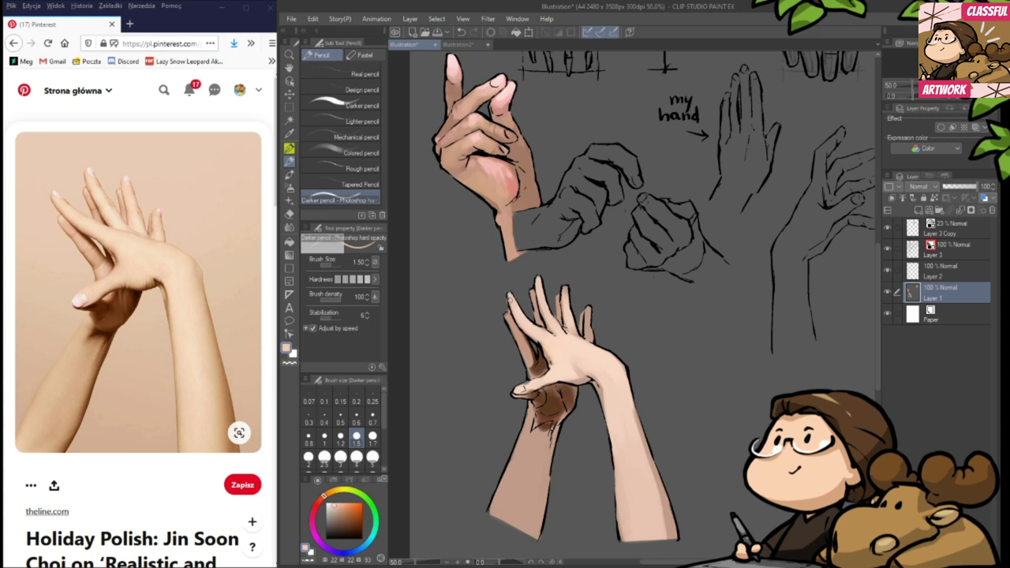
- Tidy the outermost fingertips by alternating sampled background gray and skin tones along their edges
{"action": "left_click", "coordinate": [504, 299], "text": "alt"}
{"action": "left_click", "coordinate": [511, 316], "text": "alt"}
{"action": "mouse_move", "coordinate": [507, 313]}
{"action": "left_mouse_down"}
{"action": "mouse_move", "coordinate": [518, 322]}
{"action": "mouse_move", "coordinate": [506, 297]}
{"action": "left_mouse_up"}
{"action": "left_click", "coordinate": [505, 309], "text": "alt"}
{"action": "left_click", "coordinate": [513, 317], "text": "alt"}
{"action": "left_click", "coordinate": [502, 301], "text": "alt"}
{"action": "left_click", "coordinate": [511, 311], "text": "alt"}
{"action": "left_click", "coordinate": [508, 301], "text": "alt"}
{"action": "left_click", "coordinate": [517, 315], "text": "alt"}
{"action": "left_click", "coordinate": [522, 308], "text": "alt"}
- Retouch the lower part of the rear finger with its sampled muted skin tone
{"action": "left_click_drag", "start_coordinate": [580, 417], "coordinate": [595, 401]}
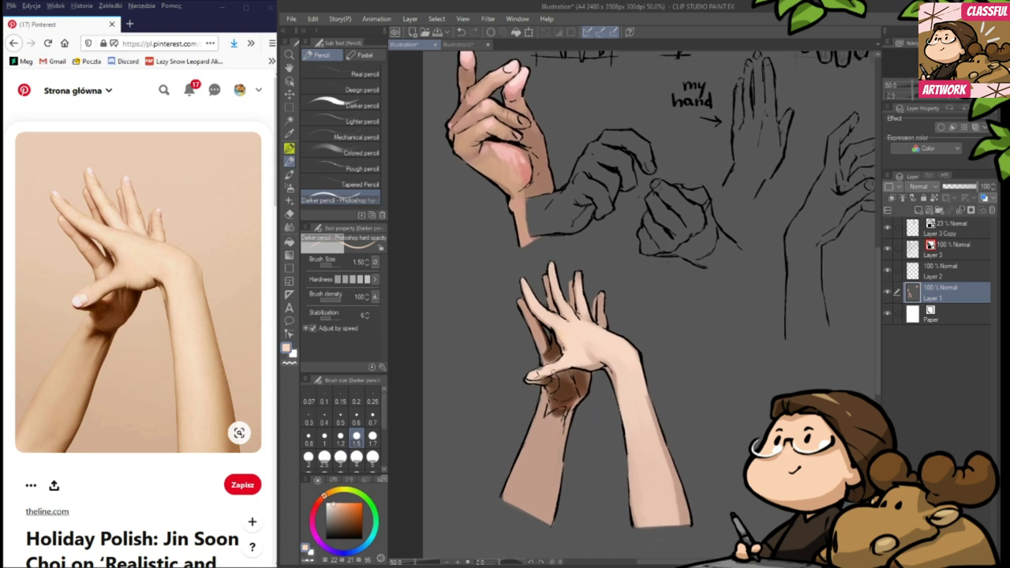
{"action": "left_click", "coordinate": [548, 347], "text": "alt"}
{"action": "left_click_drag", "start_coordinate": [546, 346], "coordinate": [545, 353]}
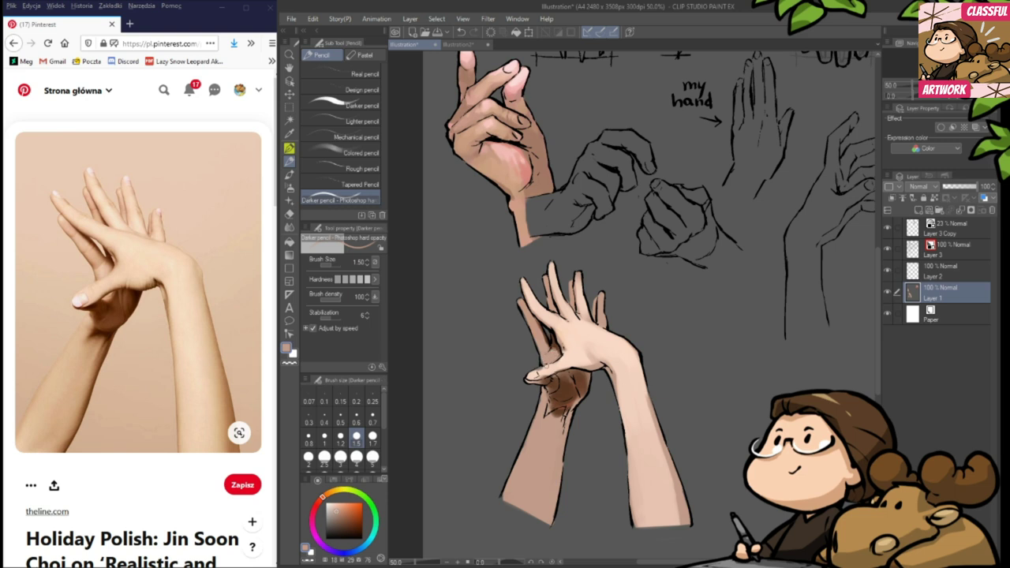
- Work saturated orange accents into the rear palm's shadow and tone them down with sampled dark brown
{"action": "left_click", "coordinate": [543, 370], "text": "alt"}
{"action": "left_click", "coordinate": [552, 384], "text": "alt"}
{"action": "left_click", "coordinate": [355, 506]}
{"action": "left_click_drag", "start_coordinate": [553, 388], "coordinate": [553, 403]}
{"action": "left_click", "coordinate": [567, 377], "text": "alt"}
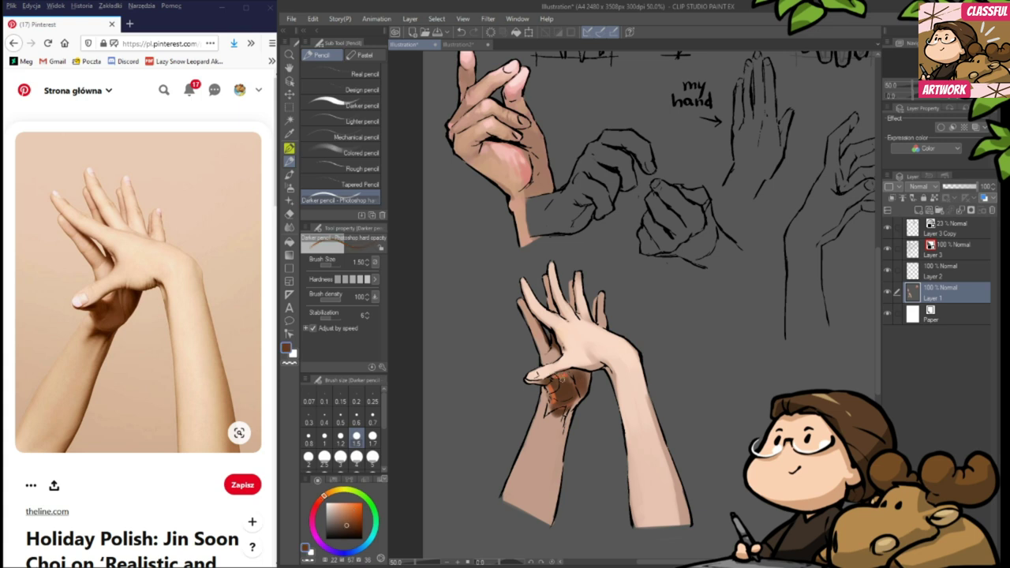
{"action": "left_click_drag", "start_coordinate": [555, 381], "coordinate": [550, 398]}
{"action": "left_click", "coordinate": [568, 384], "text": "alt"}
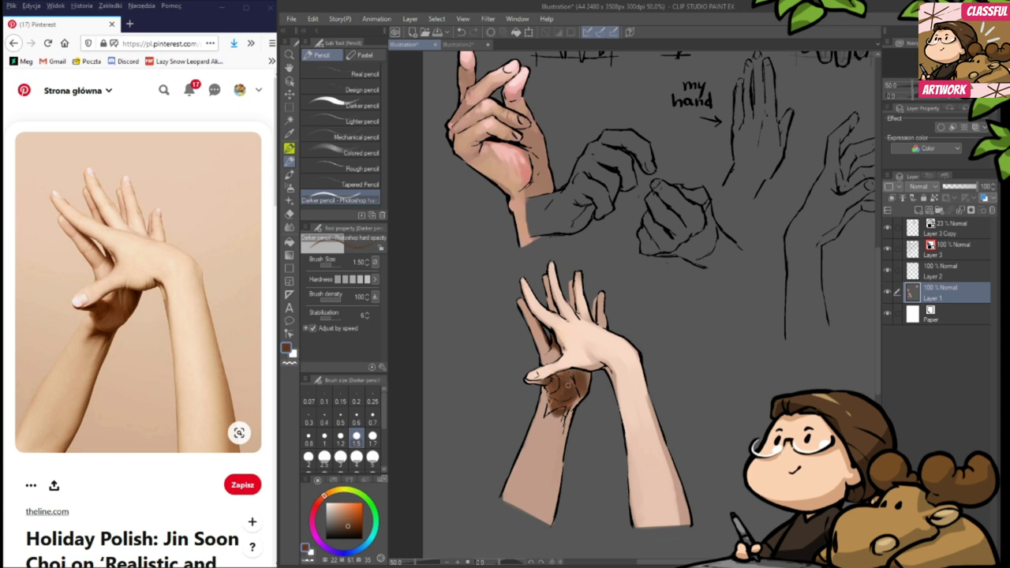
- Shade the rear palm's shadow with a darker red-brown and blend it with browns sampled from the palm
{"action": "left_click", "coordinate": [318, 501]}
{"action": "left_click_drag", "start_coordinate": [347, 523], "coordinate": [341, 524]}
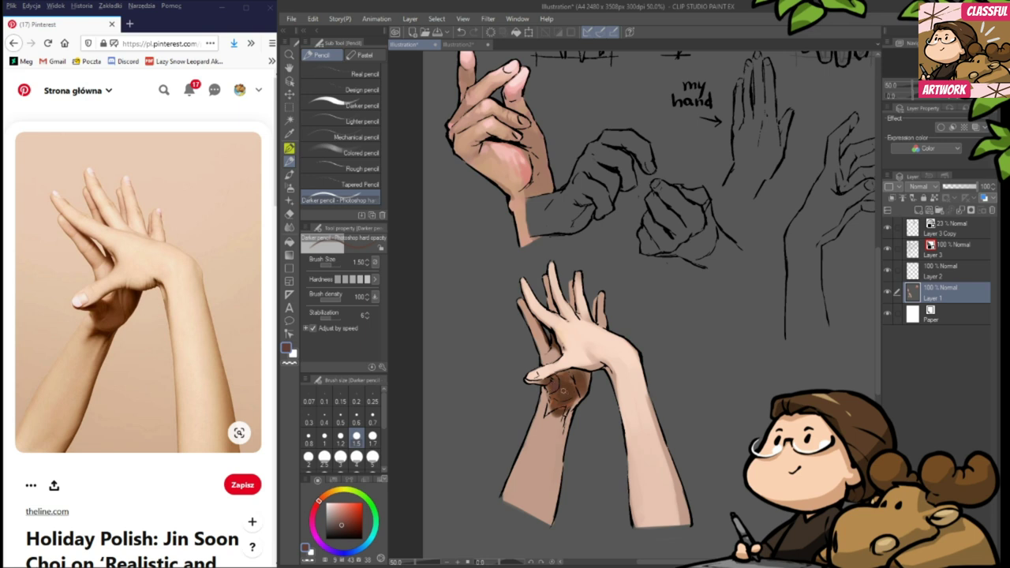
{"action": "left_click", "coordinate": [564, 389], "text": "alt"}
{"action": "left_click_drag", "start_coordinate": [580, 377], "coordinate": [586, 377]}
{"action": "left_click", "coordinate": [573, 384], "text": "alt"}
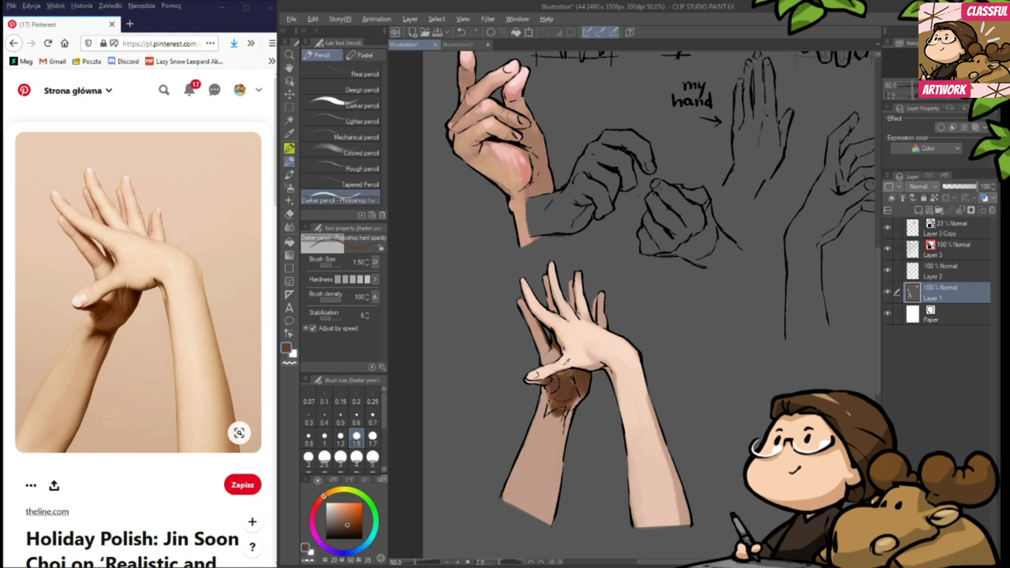
{"action": "left_click", "coordinate": [574, 369], "text": "alt"}
{"action": "mouse_move", "coordinate": [572, 374]}
{"action": "left_mouse_down"}
{"action": "mouse_move", "coordinate": [573, 385]}
{"action": "mouse_move", "coordinate": [561, 380]}
{"action": "left_mouse_up"}
- Soften the lower edge of the rear palm's shadow at brush size 4, sampling the wrist skin and surrounding gray
{"action": "left_click", "coordinate": [356, 456]}
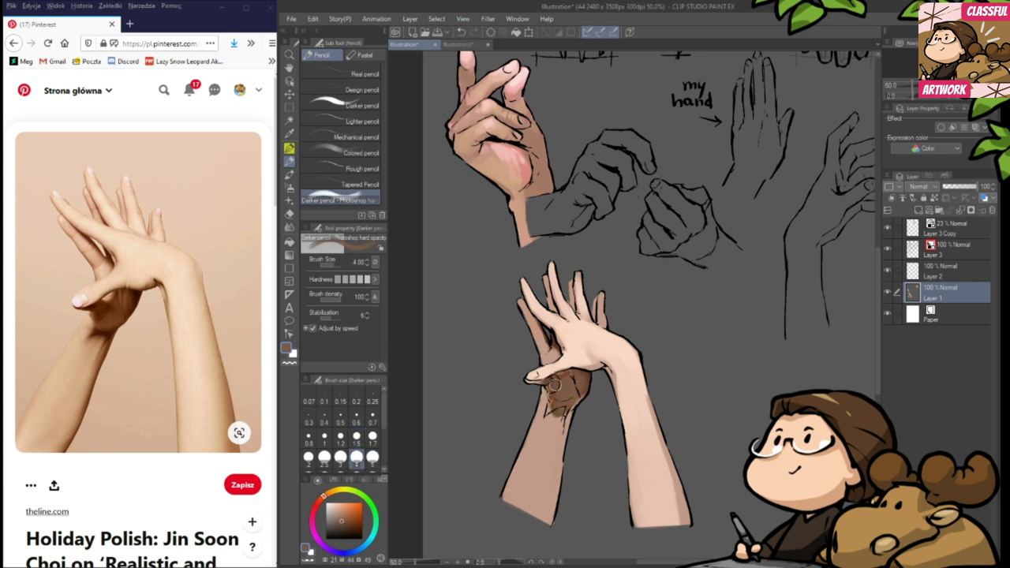
{"action": "left_click_drag", "start_coordinate": [557, 411], "coordinate": [553, 403]}
{"action": "left_click", "coordinate": [550, 430], "text": "alt"}
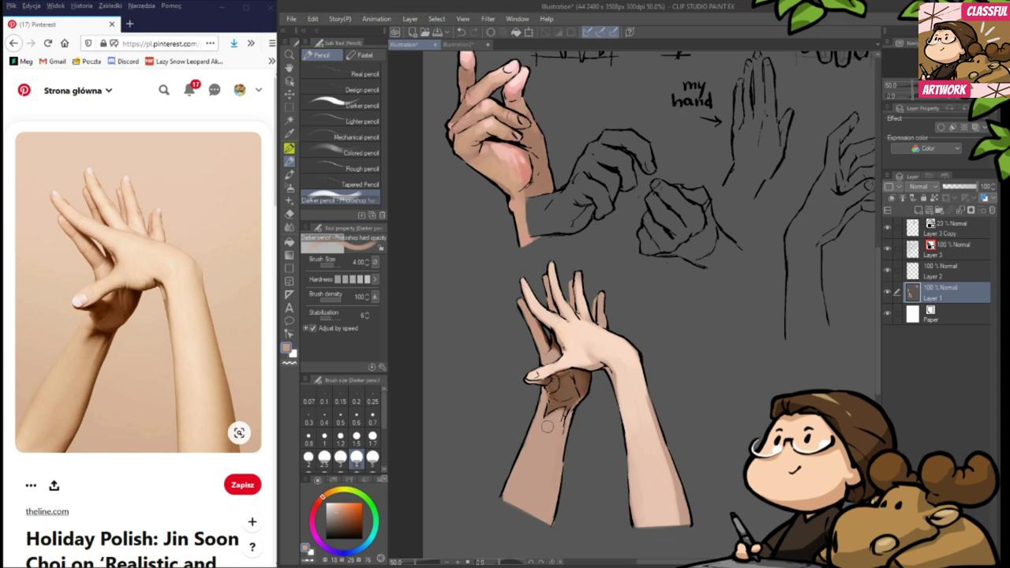
{"action": "left_click", "coordinate": [525, 418], "text": "alt"}
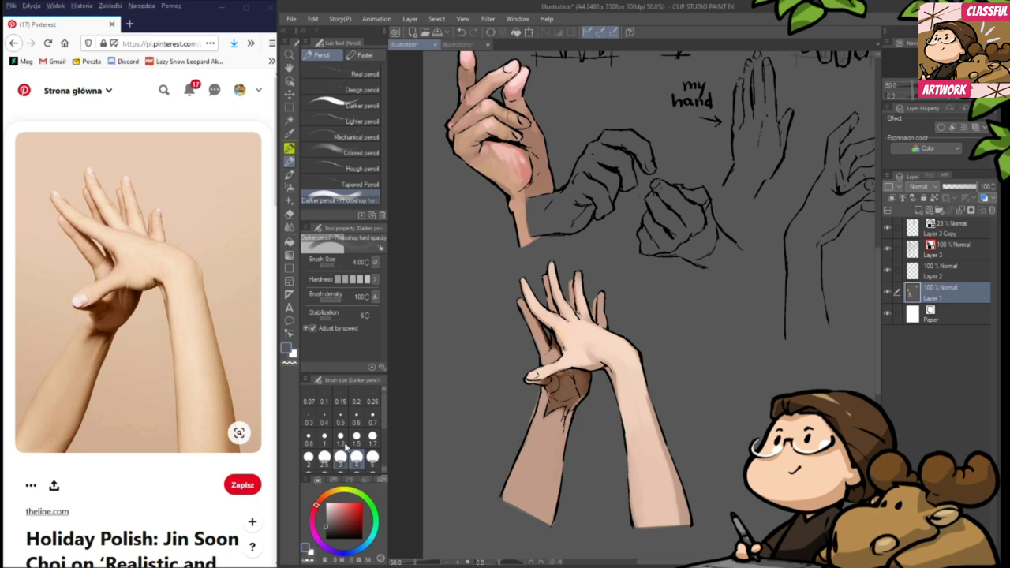
- Retouch the rear hand's outer finger and its base at brush size 1.5 with sampled skin tones and line black
{"action": "left_click", "coordinate": [357, 439]}
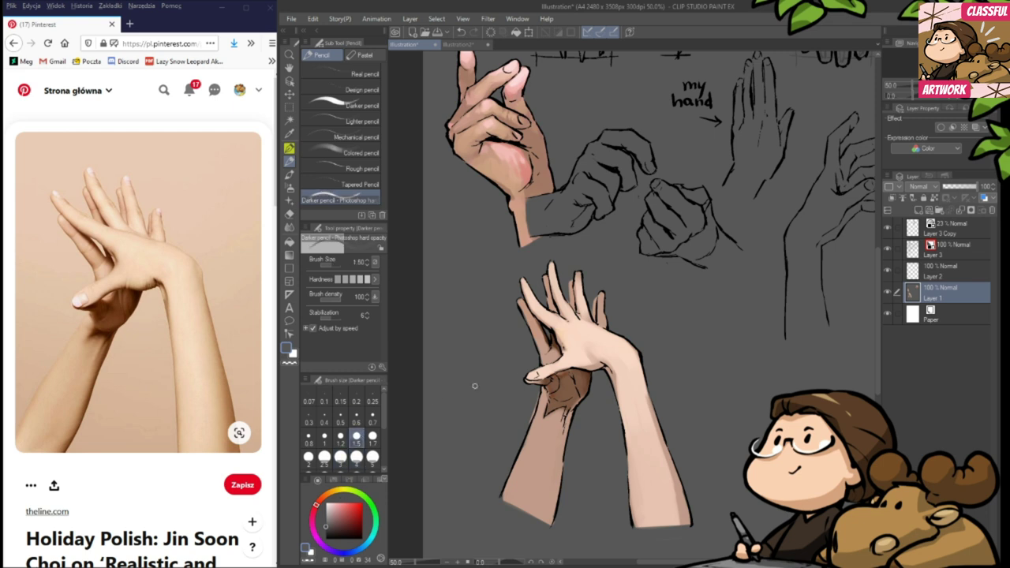
{"action": "left_click", "coordinate": [534, 409], "text": "alt"}
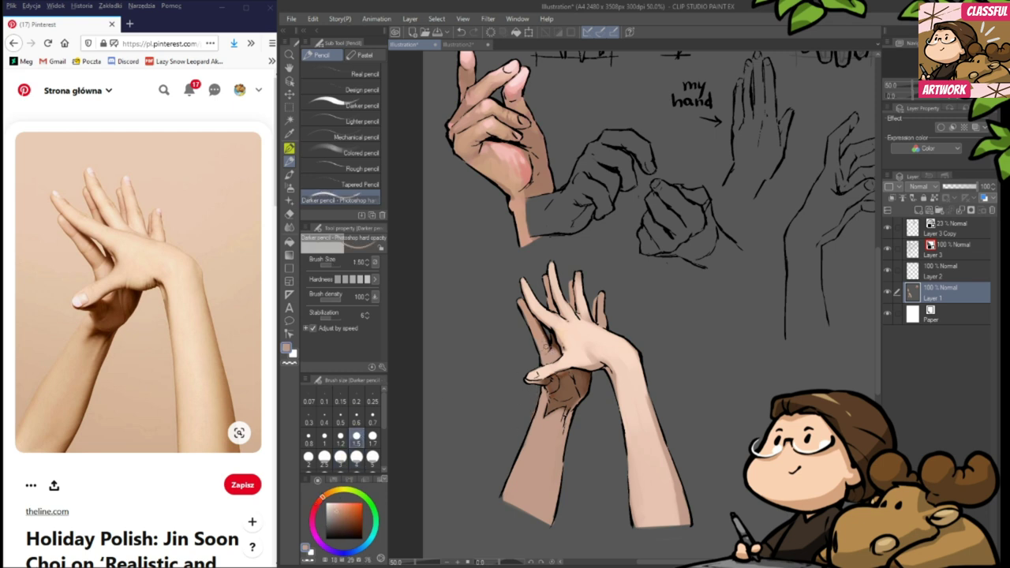
{"action": "left_click", "coordinate": [541, 323], "text": "alt"}
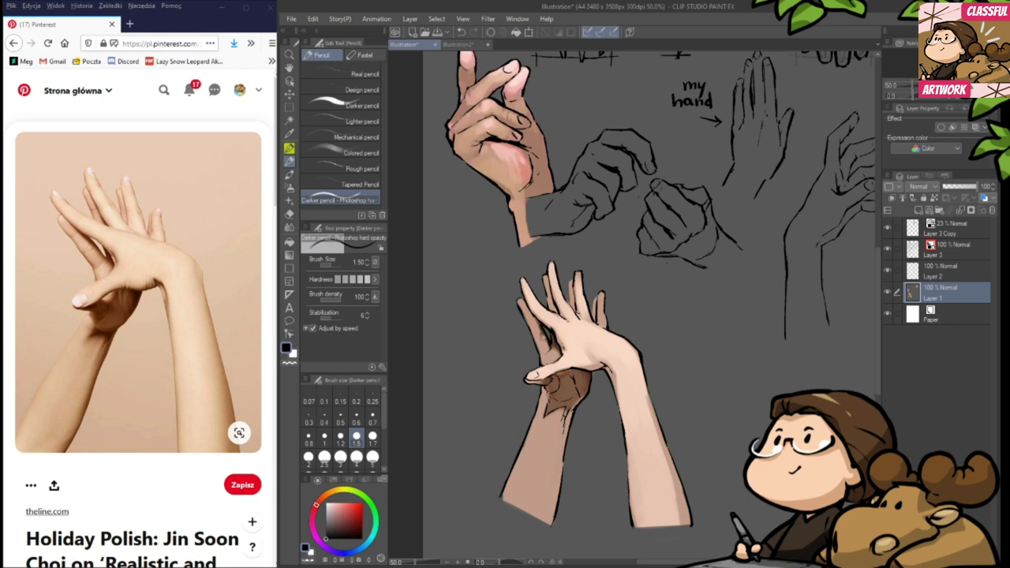
{"action": "left_click", "coordinate": [541, 321], "text": "alt"}
{"action": "left_click", "coordinate": [538, 325], "text": "alt"}
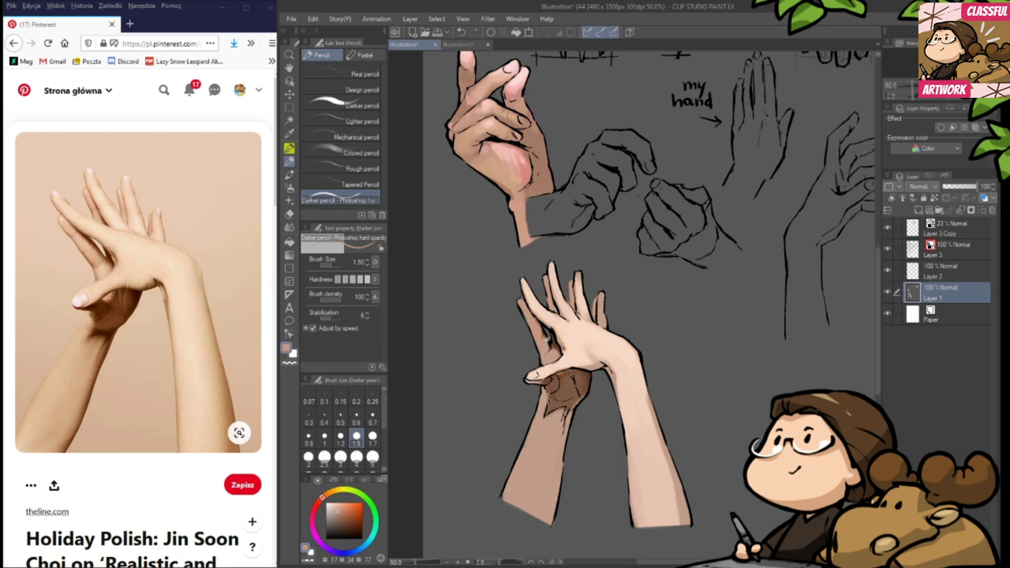
{"action": "left_click", "coordinate": [543, 346], "text": "alt"}
{"action": "left_click_drag", "start_coordinate": [543, 335], "coordinate": [541, 342]}
{"action": "left_click", "coordinate": [541, 340], "text": "alt"}
{"action": "left_click", "coordinate": [541, 330], "text": "alt"}
{"action": "left_click", "coordinate": [542, 342], "text": "alt"}
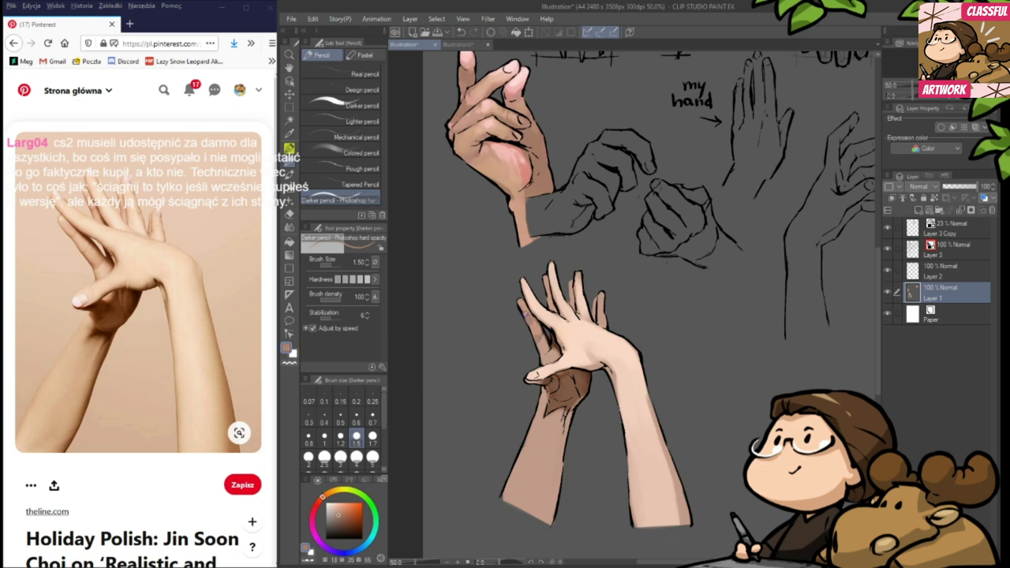
- Refine the rear fingers' light and shadow with skin tones sampled along the fingers
{"action": "left_click", "coordinate": [527, 309], "text": "alt"}
{"action": "left_click", "coordinate": [536, 330], "text": "alt"}
{"action": "left_click", "coordinate": [554, 303], "text": "alt"}
{"action": "left_click", "coordinate": [551, 290], "text": "alt"}
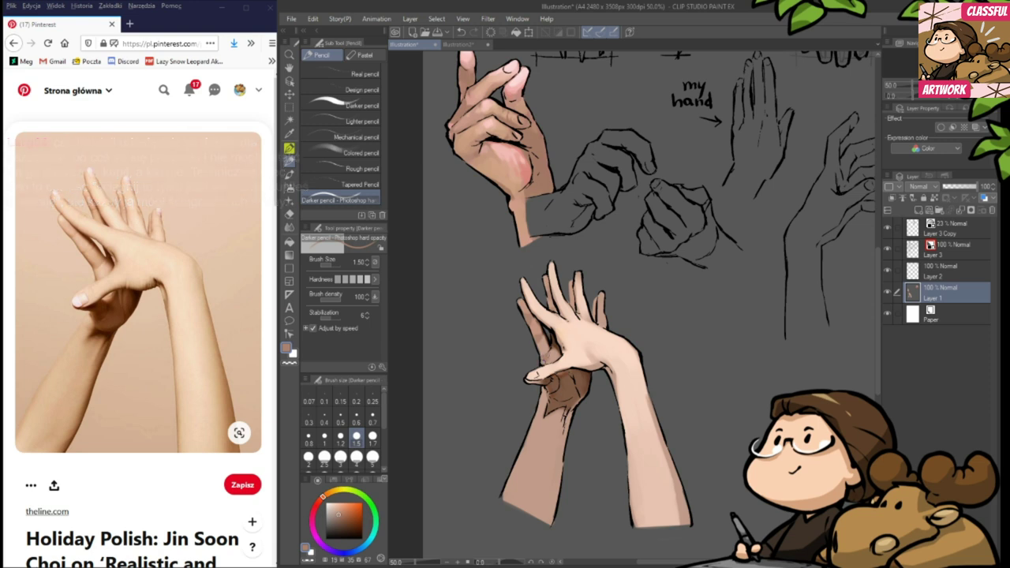
{"action": "left_click", "coordinate": [553, 352], "text": "alt"}
{"action": "left_click", "coordinate": [558, 349], "text": "alt"}
- Model the rear palm below the front hand's thumb by alternating sampled mid and dark browns
{"action": "left_click", "coordinate": [583, 364], "text": "alt"}
{"action": "mouse_move", "coordinate": [570, 366]}
{"action": "left_mouse_down"}
{"action": "mouse_move", "coordinate": [579, 366]}
{"action": "mouse_move", "coordinate": [527, 381]}
{"action": "mouse_move", "coordinate": [552, 390]}
{"action": "left_mouse_up"}
{"action": "left_click", "coordinate": [581, 356], "text": "alt"}
{"action": "left_click", "coordinate": [588, 365], "text": "alt"}
{"action": "left_click", "coordinate": [551, 383], "text": "alt"}
{"action": "left_click", "coordinate": [536, 392], "text": "alt"}
{"action": "left_click", "coordinate": [555, 388], "text": "alt"}
{"action": "left_click", "coordinate": [568, 371], "text": "alt"}
{"action": "left_click_drag", "start_coordinate": [562, 379], "coordinate": [566, 375]}
{"action": "left_click", "coordinate": [559, 352], "text": "alt"}
{"action": "left_click", "coordinate": [569, 372], "text": "alt"}
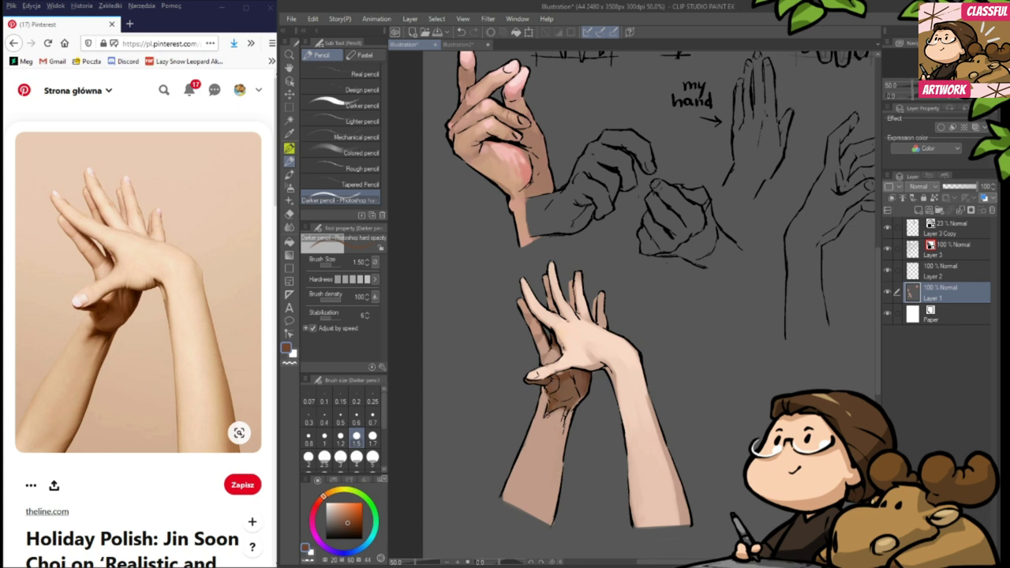
- Paint a dark brown shadow along the rear forearm's inner edge from the wrist to the cut-off end
{"action": "left_click", "coordinate": [556, 347], "text": "alt"}
{"action": "mouse_move", "coordinate": [549, 410]}
{"action": "left_mouse_down"}
{"action": "mouse_move", "coordinate": [575, 401]}
{"action": "mouse_move", "coordinate": [565, 416]}
{"action": "mouse_move", "coordinate": [579, 397]}
{"action": "mouse_move", "coordinate": [566, 401]}
{"action": "mouse_move", "coordinate": [554, 519]}
{"action": "left_mouse_up"}
{"action": "key", "text": "x"}
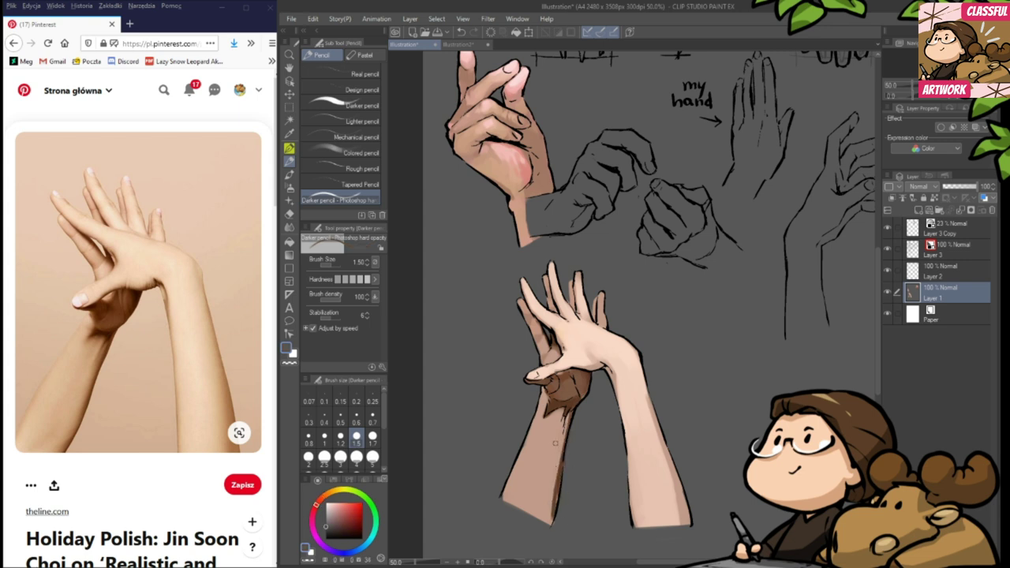
{"action": "left_click", "coordinate": [568, 374], "text": "alt"}
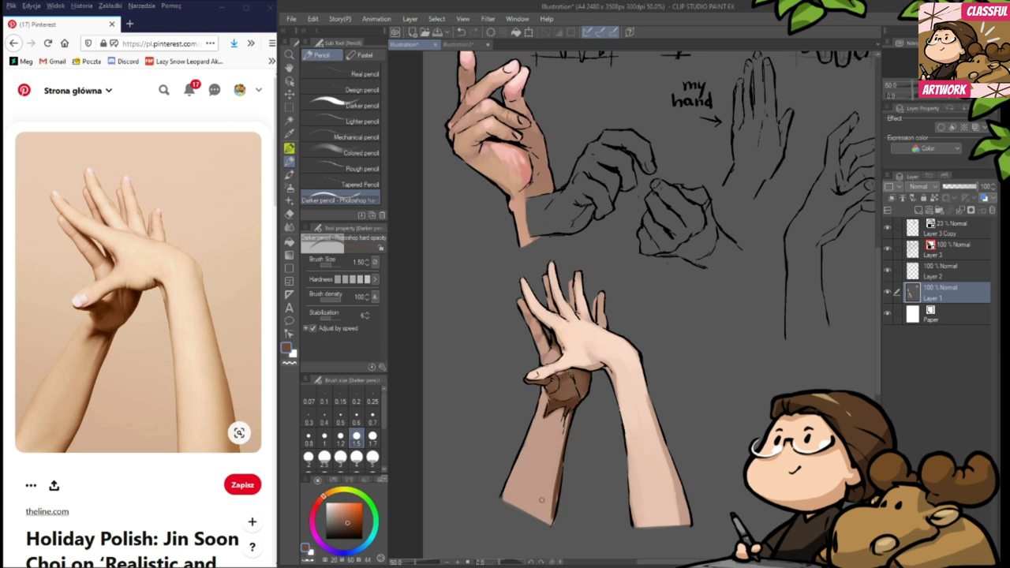
{"action": "left_click_drag", "start_coordinate": [555, 495], "coordinate": [549, 519]}
- Widen the rear forearm's shadow at brush size 4 with sampled browns and refine it near the wrist at size 1.5
{"action": "left_click", "coordinate": [356, 456]}
{"action": "mouse_move", "coordinate": [560, 427]}
{"action": "left_mouse_down"}
{"action": "mouse_move", "coordinate": [554, 476]}
{"action": "mouse_move", "coordinate": [541, 464]}
{"action": "mouse_move", "coordinate": [549, 430]}
{"action": "mouse_move", "coordinate": [546, 473]}
{"action": "mouse_move", "coordinate": [554, 419]}
{"action": "mouse_move", "coordinate": [544, 509]}
{"action": "left_mouse_up"}
{"action": "left_click", "coordinate": [542, 466], "text": "alt"}
{"action": "left_click", "coordinate": [564, 461], "text": "alt"}
{"action": "left_click_drag", "start_coordinate": [557, 463], "coordinate": [545, 520]}
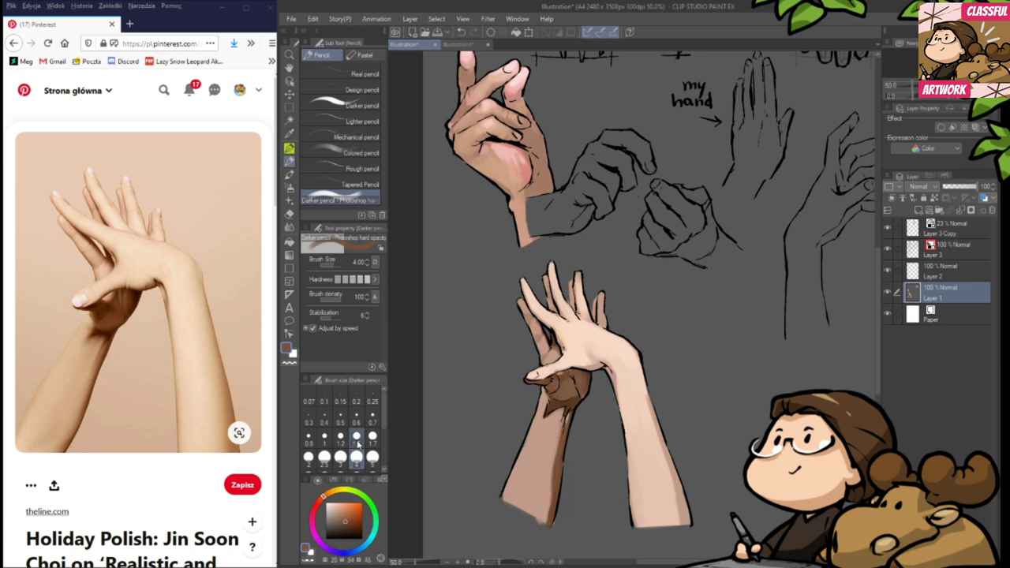
{"action": "left_click", "coordinate": [356, 436]}
{"action": "mouse_move", "coordinate": [566, 418]}
{"action": "left_mouse_down"}
{"action": "mouse_move", "coordinate": [554, 419]}
{"action": "mouse_move", "coordinate": [549, 442]}
{"action": "mouse_move", "coordinate": [546, 418]}
{"action": "left_mouse_up"}
{"action": "left_click", "coordinate": [549, 439], "text": "alt"}
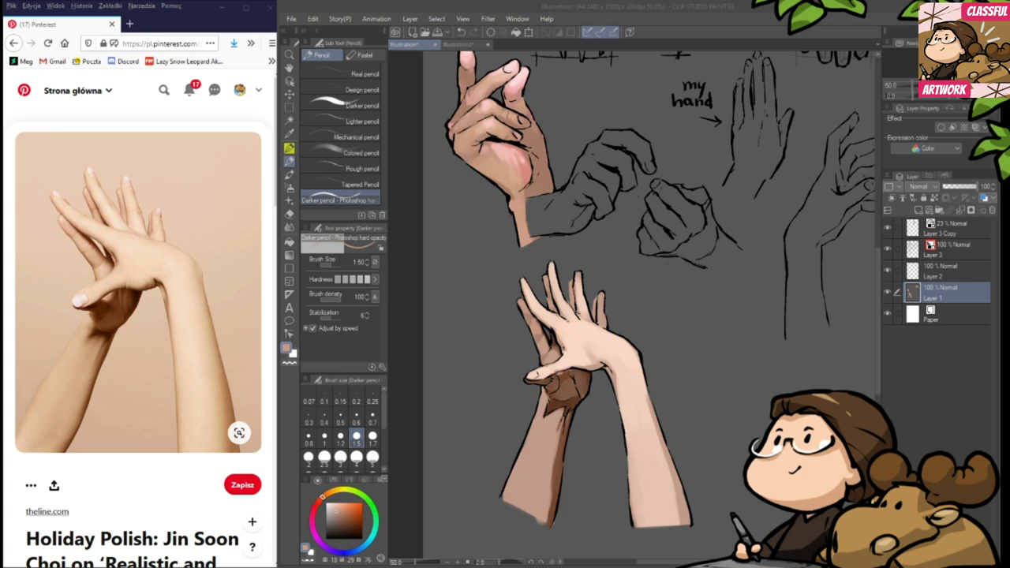
- Deepen the shadow cast on the rear palm just under the front hand with sampled dark browns
{"action": "left_click_drag", "start_coordinate": [719, 405], "coordinate": [721, 396]}
{"action": "left_click", "coordinate": [564, 370], "text": "alt"}
{"action": "left_click", "coordinate": [583, 368], "text": "alt"}
{"action": "left_click", "coordinate": [569, 369], "text": "alt"}
{"action": "left_click_drag", "start_coordinate": [571, 372], "coordinate": [575, 362]}
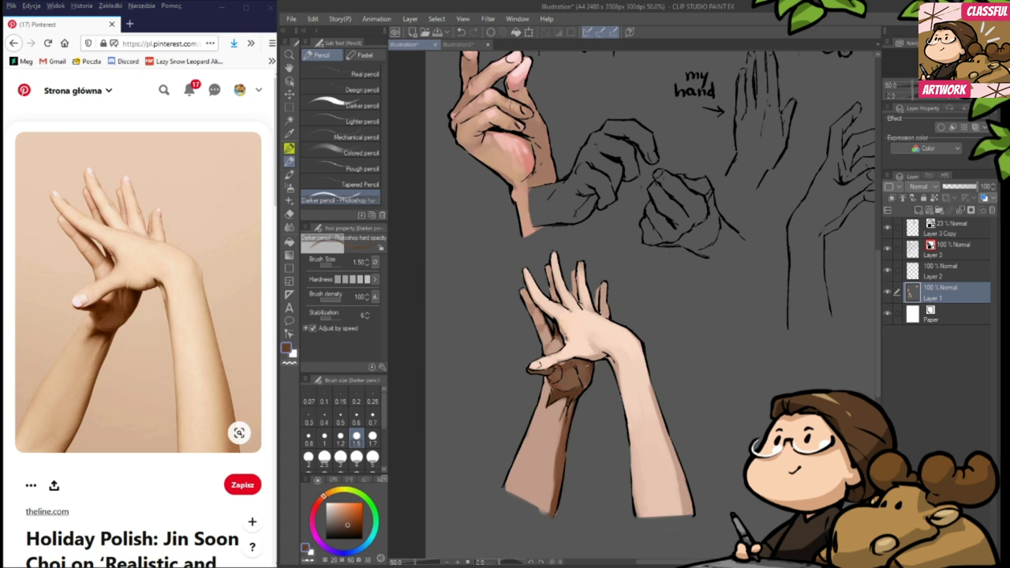
- Sharpen the shadow edge on the rear wrist and upper forearm with sampled brown and skin tones
{"action": "left_click", "coordinate": [597, 364], "text": "alt"}
{"action": "left_click", "coordinate": [574, 393], "text": "alt"}
{"action": "left_click", "coordinate": [553, 410], "text": "alt"}
{"action": "left_click", "coordinate": [555, 406], "text": "alt"}
{"action": "left_click", "coordinate": [535, 393], "text": "alt"}
{"action": "left_click", "coordinate": [562, 439], "text": "alt"}
{"action": "left_click", "coordinate": [538, 486], "text": "alt"}
{"action": "left_click_drag", "start_coordinate": [565, 421], "coordinate": [553, 448]}
{"action": "left_click", "coordinate": [572, 393], "text": "alt"}
{"action": "left_click_drag", "start_coordinate": [566, 417], "coordinate": [559, 464]}
{"action": "left_click", "coordinate": [563, 460], "text": "alt"}
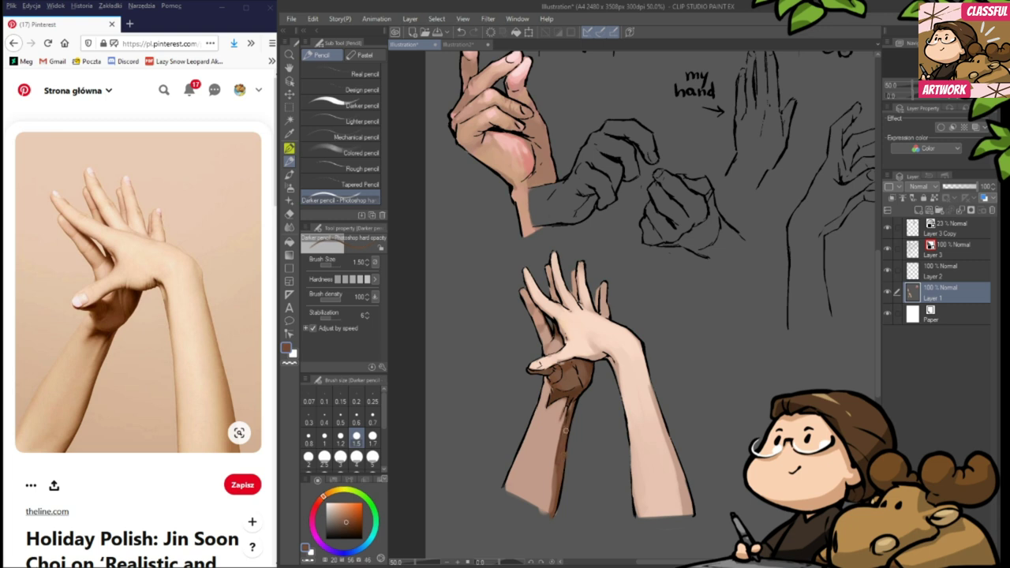
- Touch up the folds in the middle of the rear palm with sampled browns
{"action": "left_click", "coordinate": [574, 403], "text": "alt"}
{"action": "left_click", "coordinate": [560, 388], "text": "alt"}
{"action": "left_click", "coordinate": [556, 380], "text": "alt"}
{"action": "left_click_drag", "start_coordinate": [551, 376], "coordinate": [556, 385]}
{"action": "left_click", "coordinate": [576, 365], "text": "alt"}
- Add fine brown details to the rear hand's fingers at brush size 0.6
{"action": "scroll", "coordinate": [586, 392], "scroll_direction": "down", "scroll_amount": 1}
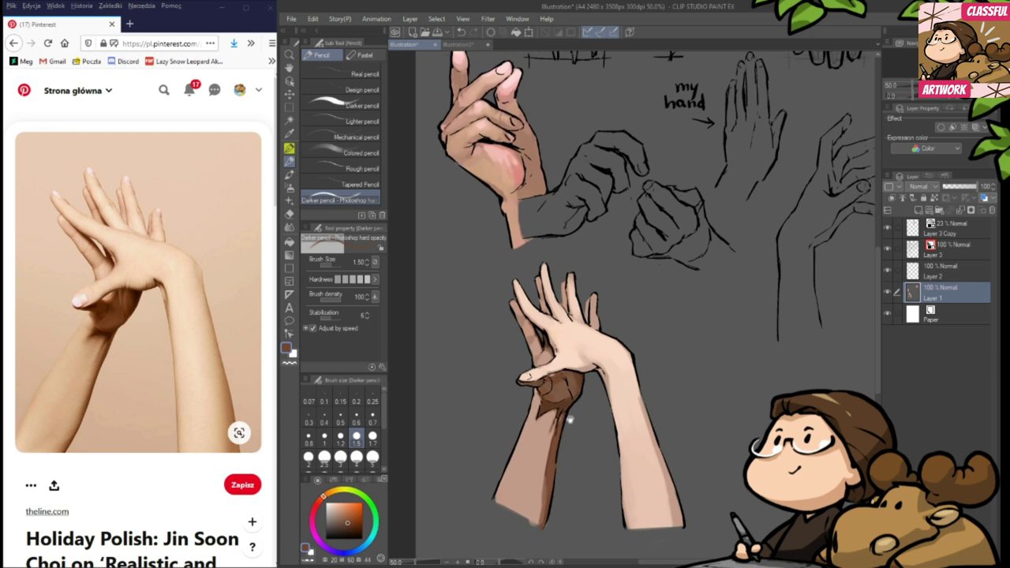
{"action": "left_click", "coordinate": [356, 422]}
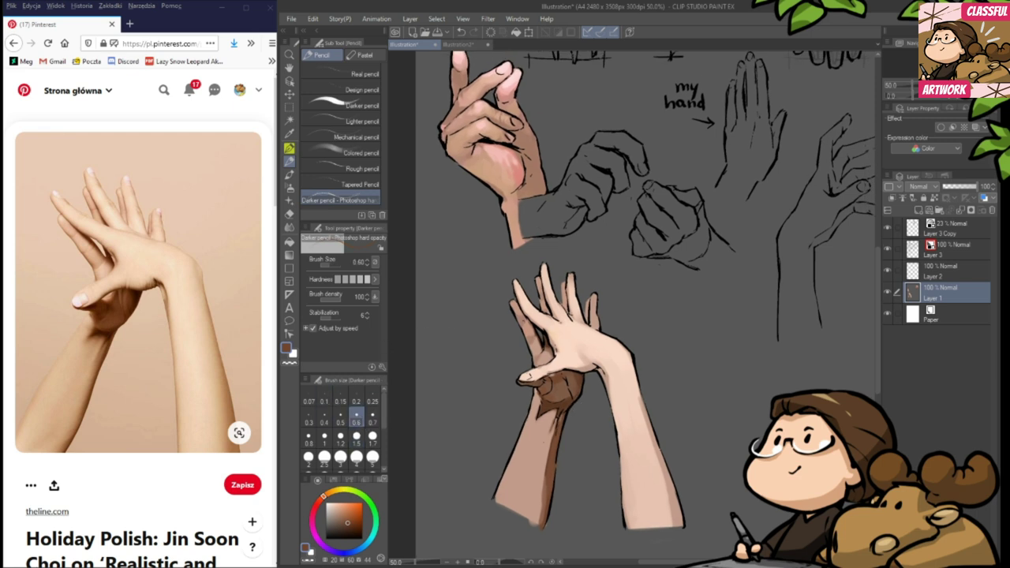
{"action": "left_click_drag", "start_coordinate": [519, 306], "coordinate": [527, 322]}
{"action": "mouse_move", "coordinate": [564, 295]}
{"action": "left_mouse_down"}
{"action": "mouse_move", "coordinate": [568, 313]}
{"action": "mouse_move", "coordinate": [591, 324]}
{"action": "left_mouse_up"}
{"action": "left_click_drag", "start_coordinate": [606, 480], "coordinate": [546, 469]}
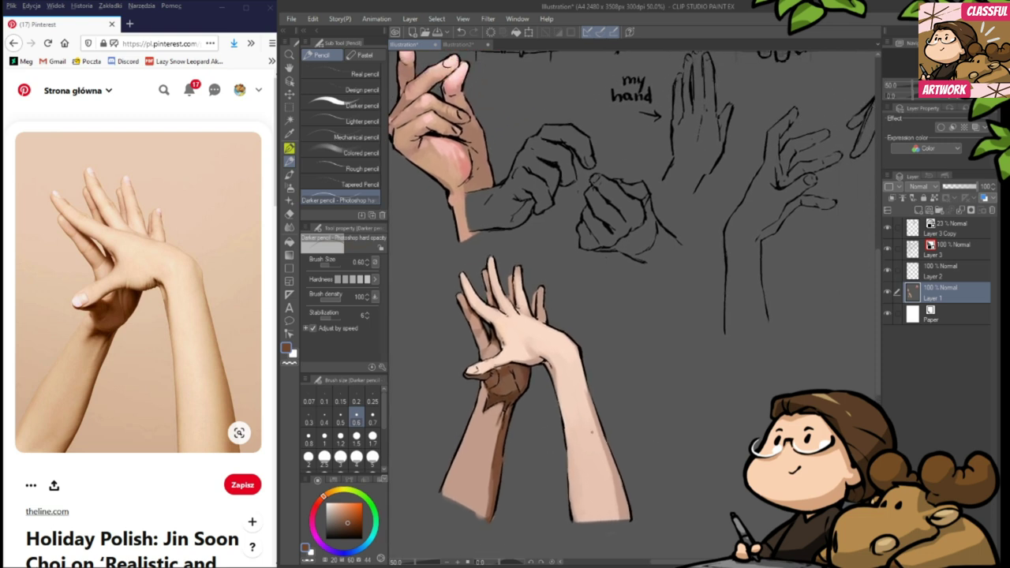
- Mix a pale yellowish skin tone and highlight the back of the front hand at brush size 1.5
{"action": "left_click", "coordinate": [539, 331], "text": "alt"}
{"action": "left_click", "coordinate": [329, 494]}
{"action": "left_click", "coordinate": [331, 504]}
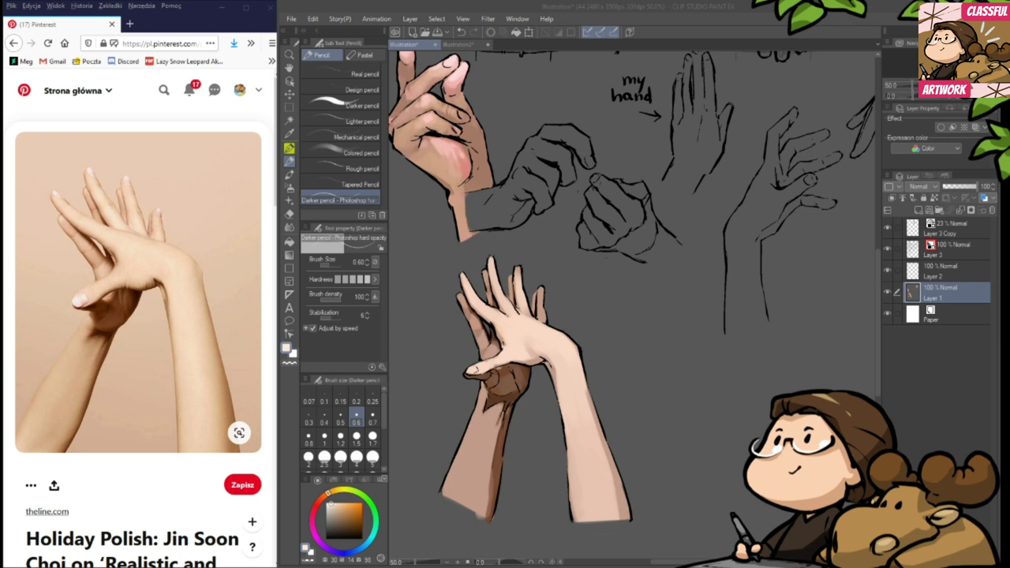
{"action": "left_click", "coordinate": [921, 289]}
{"action": "left_click_drag", "start_coordinate": [760, 388], "coordinate": [770, 395]}
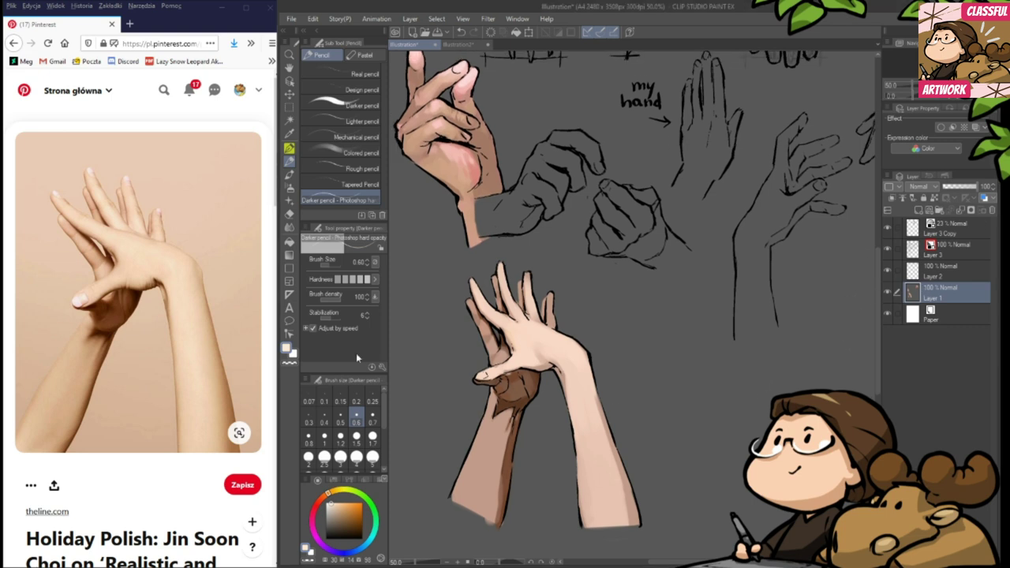
{"action": "left_click", "coordinate": [356, 435]}
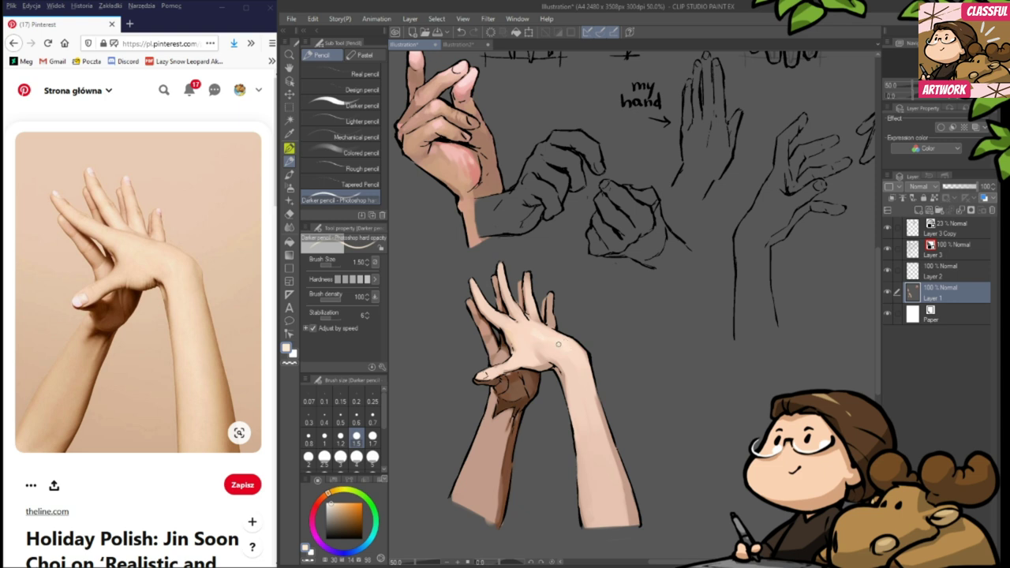
- Blend the light and shadow along the front wrist and forearm with sampled pale pink skin tones
{"action": "left_click", "coordinate": [573, 354], "text": "alt"}
{"action": "left_click", "coordinate": [593, 411], "text": "alt"}
{"action": "mouse_move", "coordinate": [610, 435]}
{"action": "left_mouse_down"}
{"action": "mouse_move", "coordinate": [591, 434]}
{"action": "mouse_move", "coordinate": [602, 407]}
{"action": "left_mouse_up"}
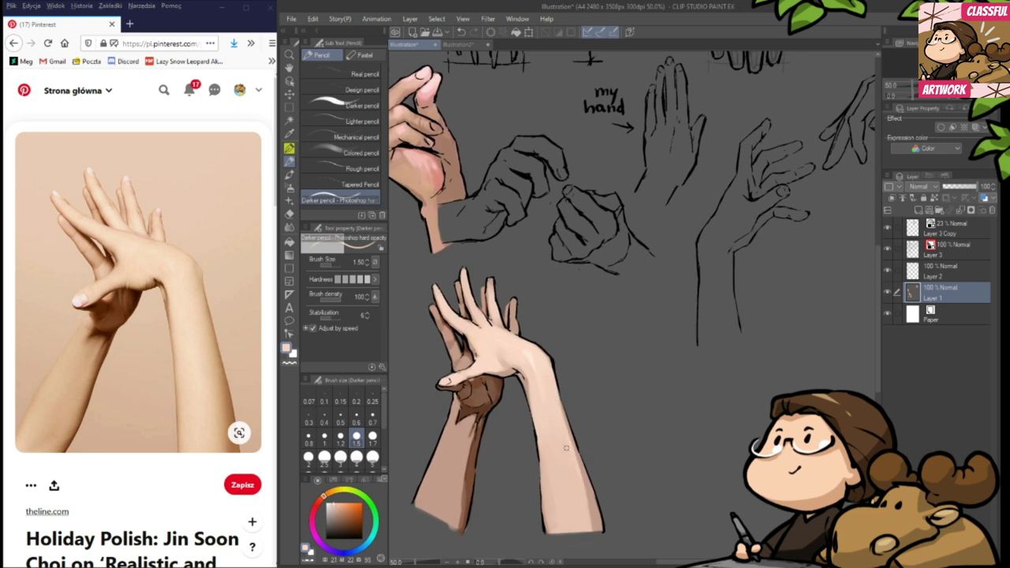
{"action": "left_click", "coordinate": [572, 495], "text": "alt"}
{"action": "left_click_drag", "start_coordinate": [568, 465], "coordinate": [576, 464]}
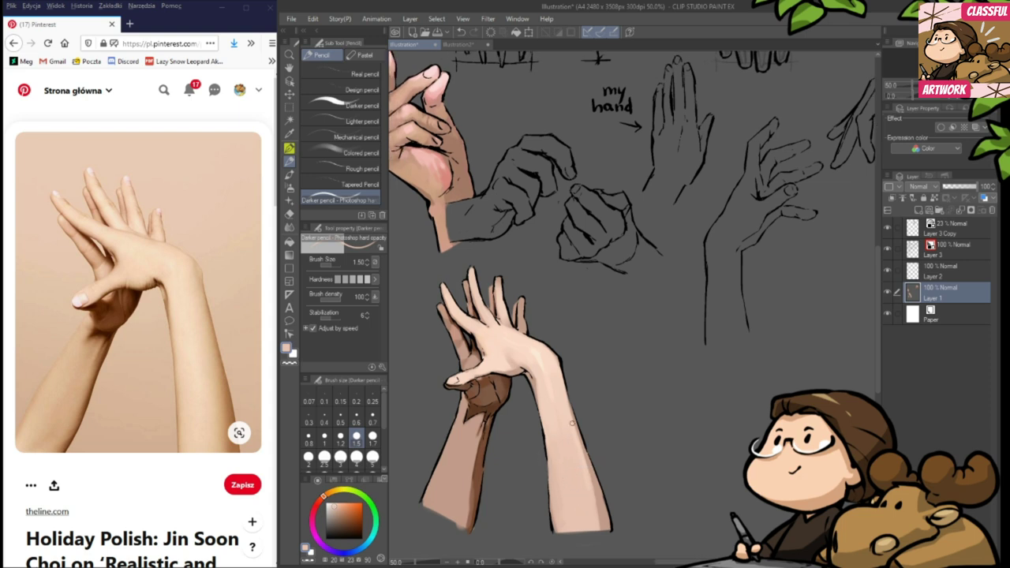
- Activate Layer 3 and set the pen to black for the line art
{"action": "left_click", "coordinate": [948, 251]}
{"action": "key", "text": "p"}
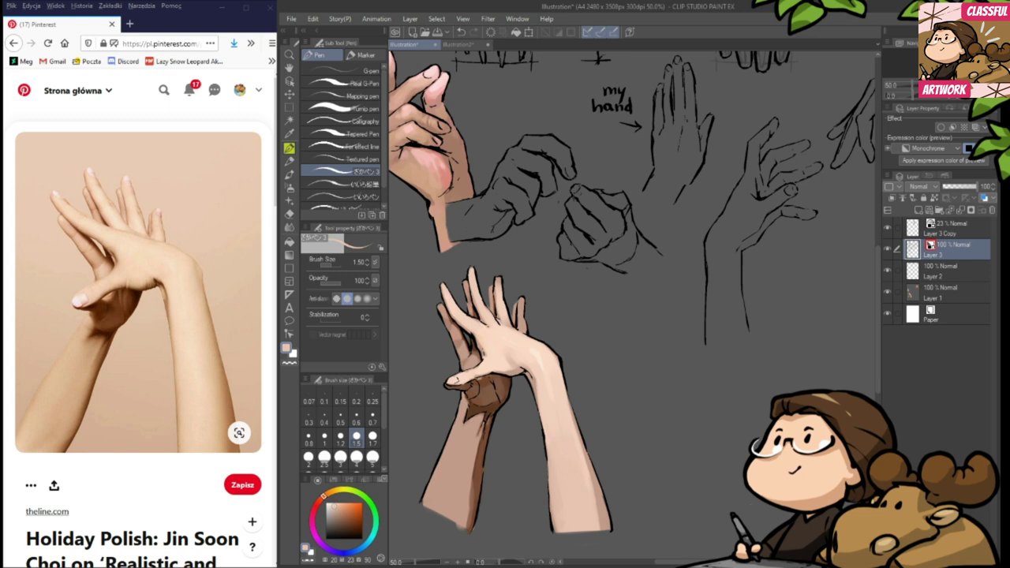
{"action": "left_click", "coordinate": [326, 538]}
{"action": "left_click_drag", "start_coordinate": [642, 414], "coordinate": [634, 405]}
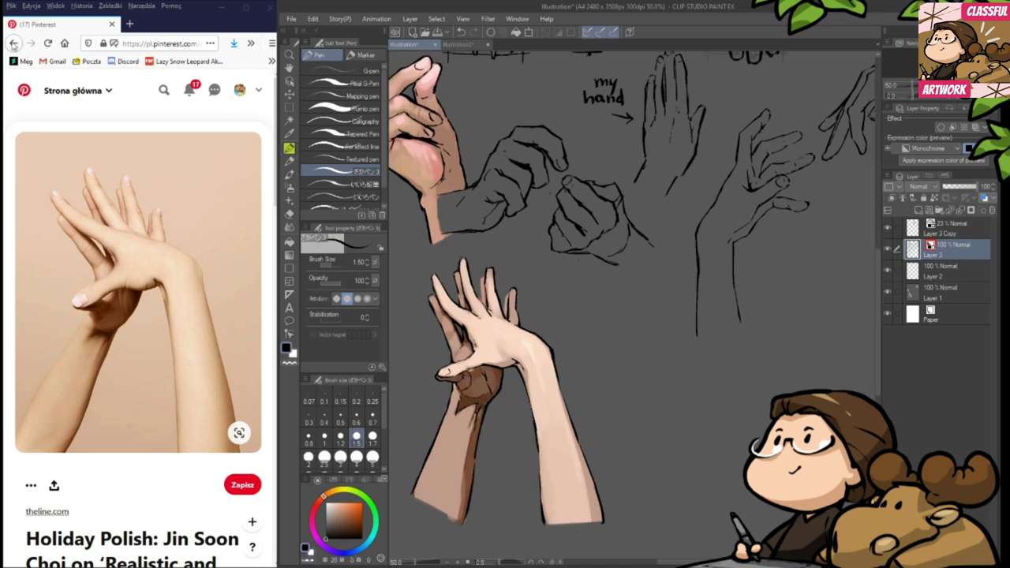
- Return to the Pinterest feed in the browser and open the photo sheet of hands holding a ball
{"action": "left_click", "coordinate": [13, 43]}
{"action": "scroll", "coordinate": [155, 331], "scroll_direction": "down", "scroll_amount": 3}
{"action": "scroll", "coordinate": [155, 331], "scroll_direction": "down", "scroll_amount": 10}
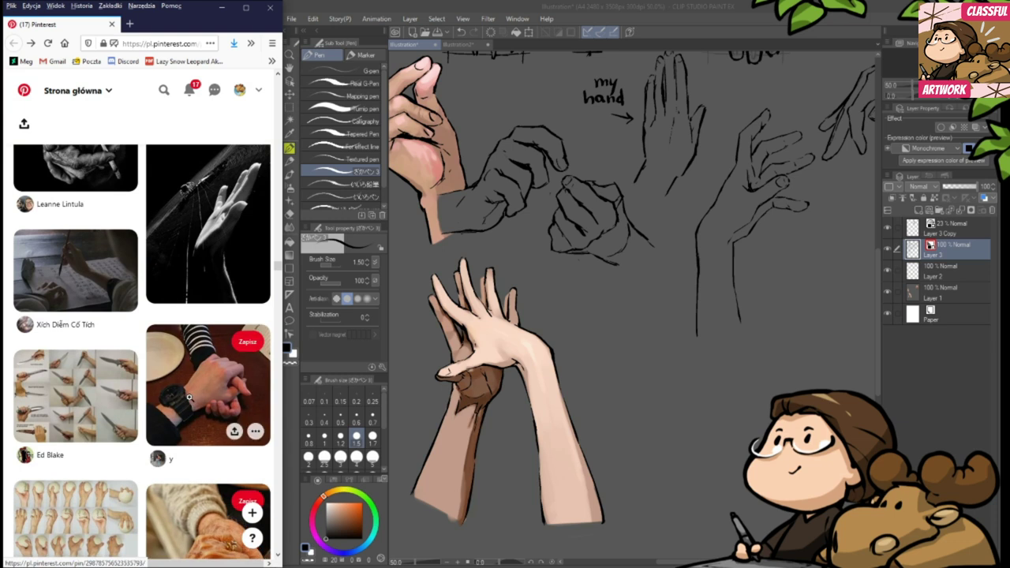
{"action": "left_click", "coordinate": [75, 512]}
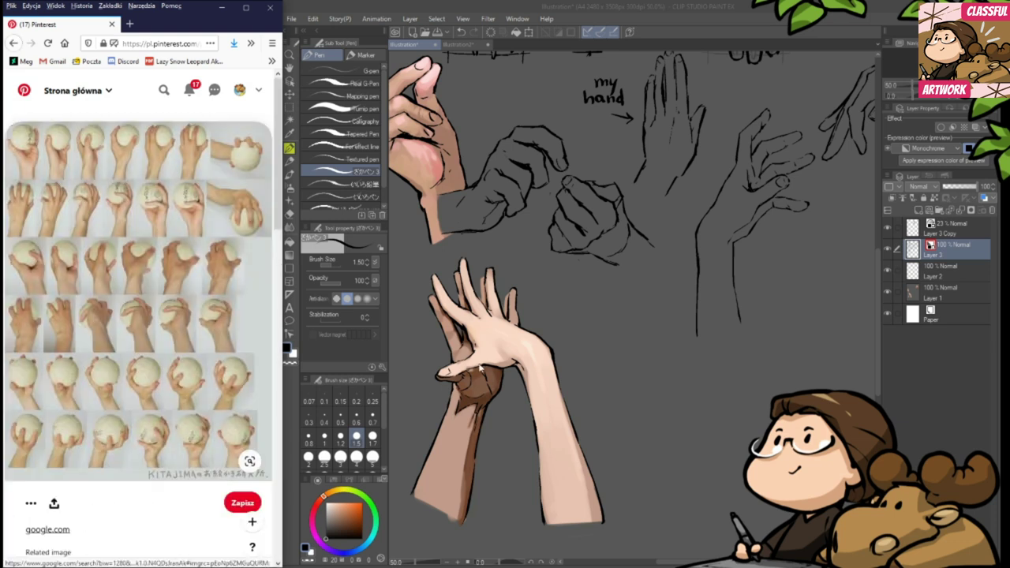
- Display the ball-holding hands picture on its own in a separate tab and frame its rows of poses
{"action": "right_click", "coordinate": [180, 286]}
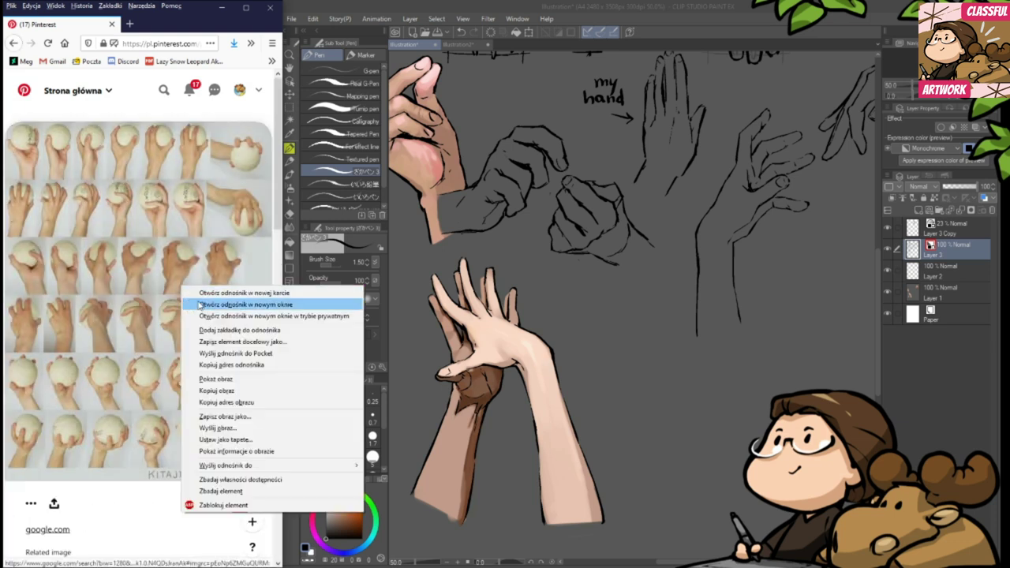
{"action": "left_click", "coordinate": [237, 379]}
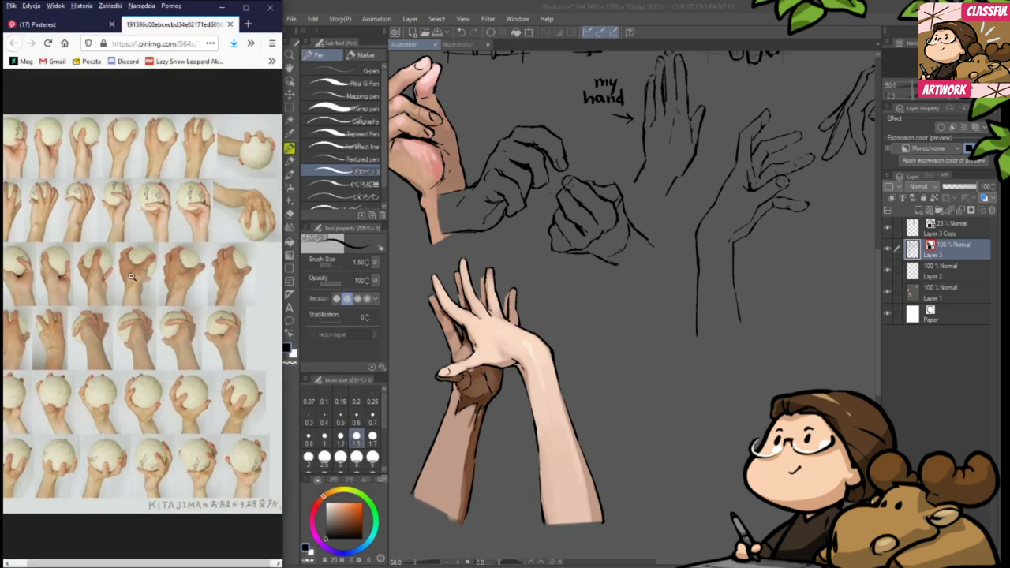
{"action": "left_click_drag", "start_coordinate": [193, 562], "coordinate": [137, 565]}
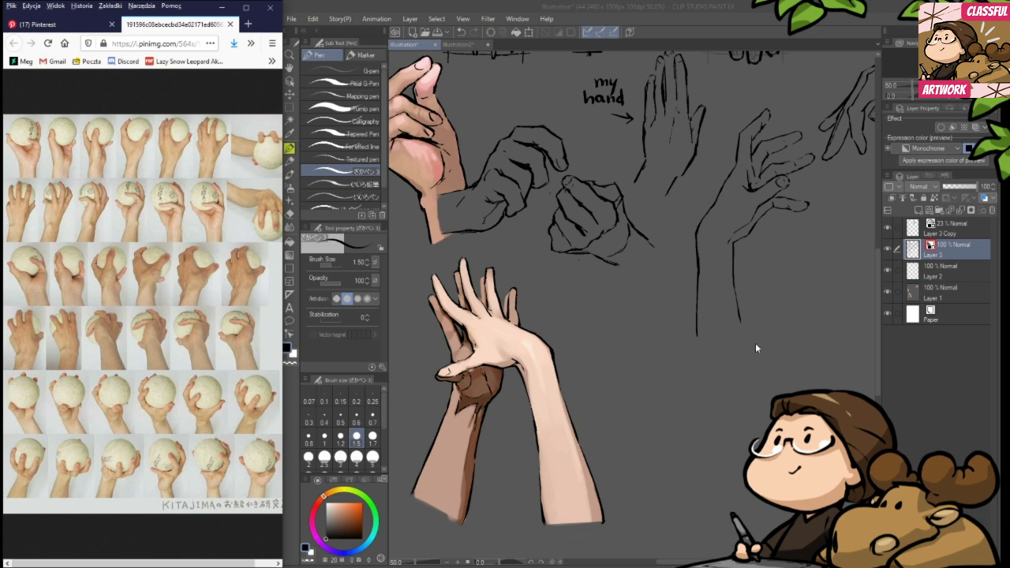
{"action": "left_click_drag", "start_coordinate": [252, 564], "coordinate": [227, 562]}
- Sketch the first short outline strokes of a bent finger in the empty space beside the colored raised arms
{"action": "left_click", "coordinate": [948, 253]}
{"action": "left_click_drag", "start_coordinate": [804, 347], "coordinate": [805, 358]}
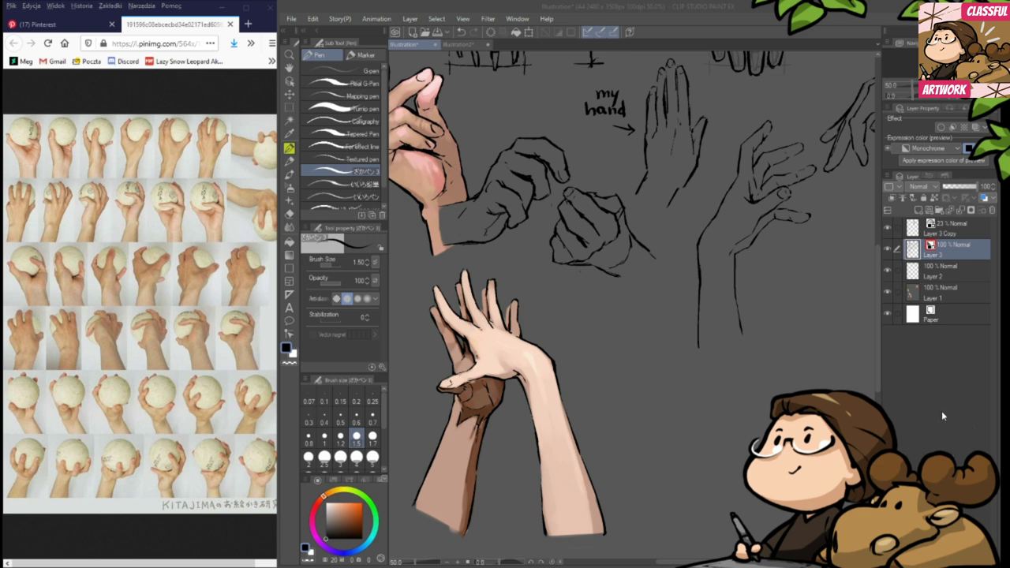
{"action": "left_click_drag", "start_coordinate": [762, 406], "coordinate": [798, 381]}
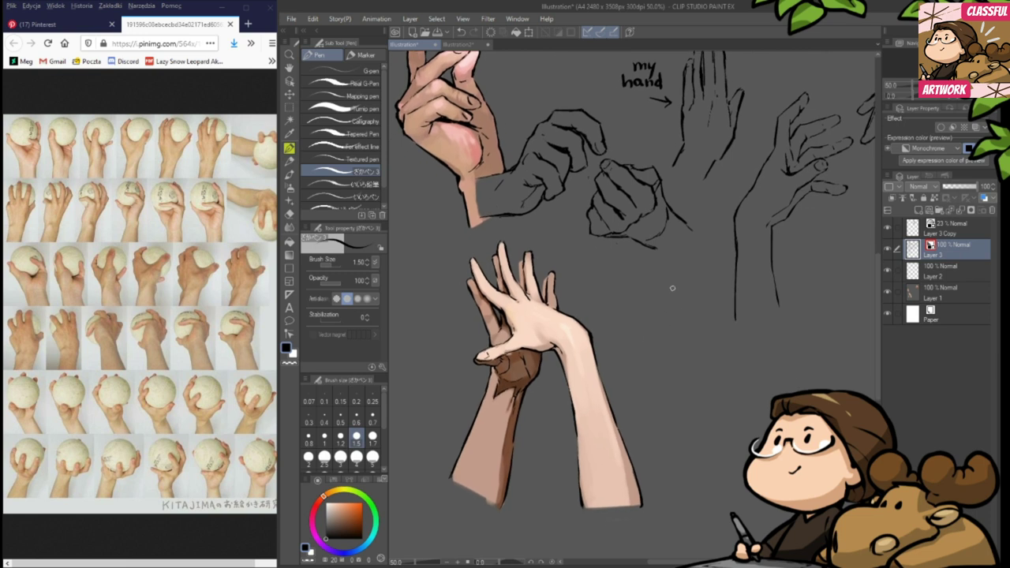
{"action": "key", "text": "e"}
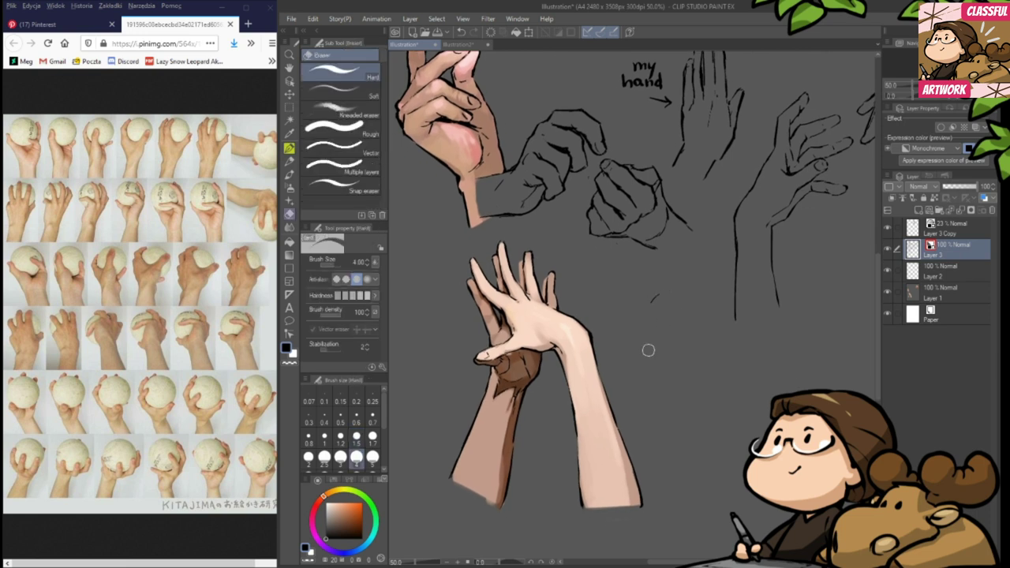
{"action": "key", "text": "p"}
{"action": "left_click_drag", "start_coordinate": [654, 297], "coordinate": [644, 317]}
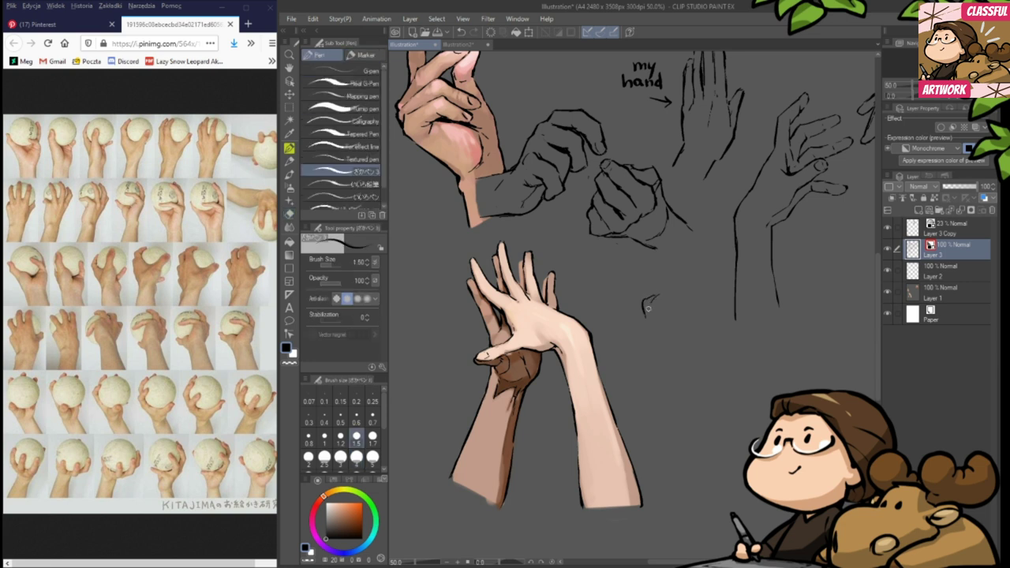
- Draw the outer edge of the hand down from the bent finger and add the curled fingertip reaching over the ball, cleaning stray lines
{"action": "key", "text": "e"}
{"action": "key", "text": "p"}
{"action": "mouse_move", "coordinate": [657, 303]}
{"action": "left_mouse_down"}
{"action": "mouse_move", "coordinate": [669, 326]}
{"action": "mouse_move", "coordinate": [636, 325]}
{"action": "mouse_move", "coordinate": [653, 379]}
{"action": "left_mouse_up"}
{"action": "key", "text": "e"}
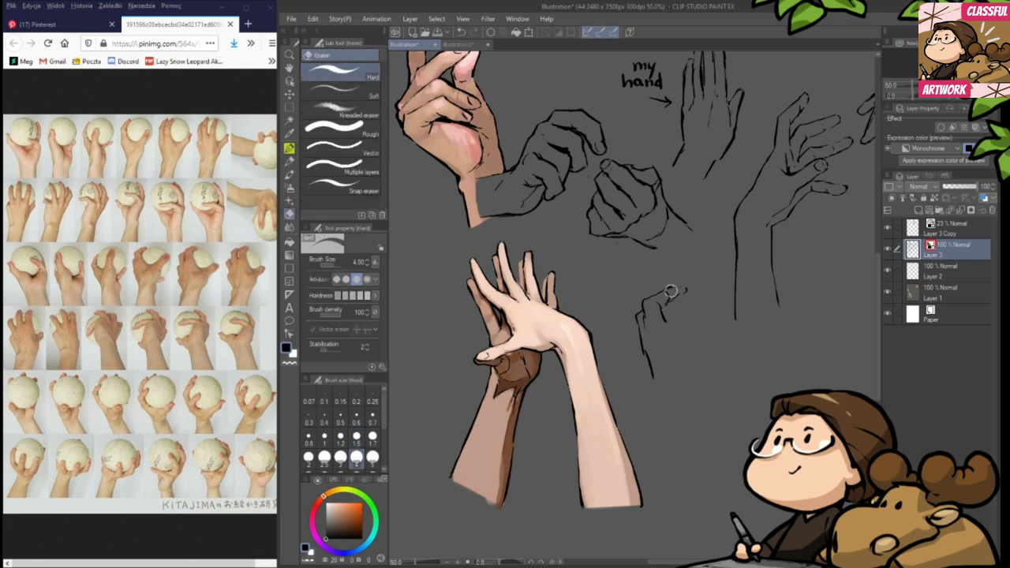
{"action": "key", "text": "p"}
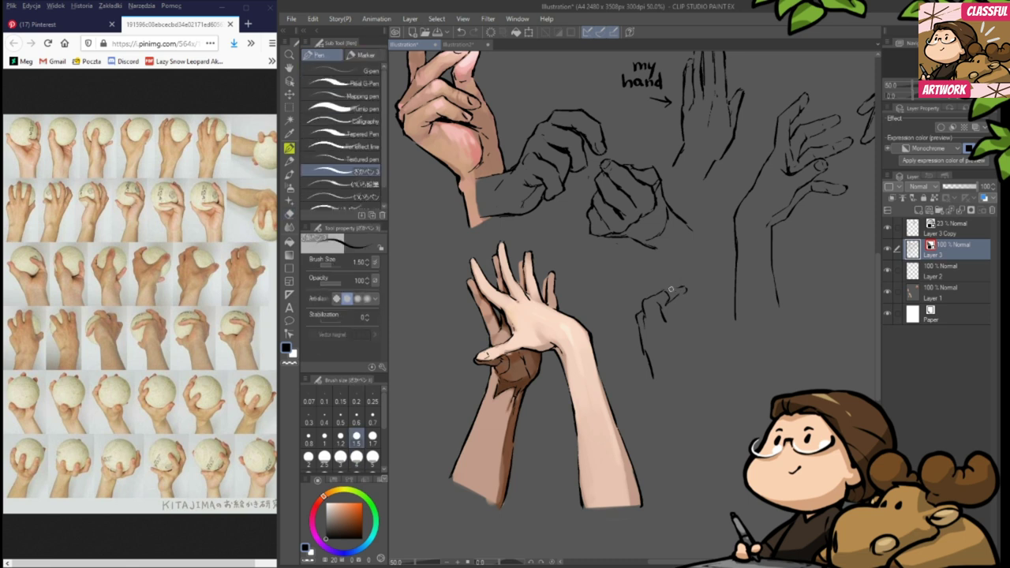
{"action": "key", "text": "e"}
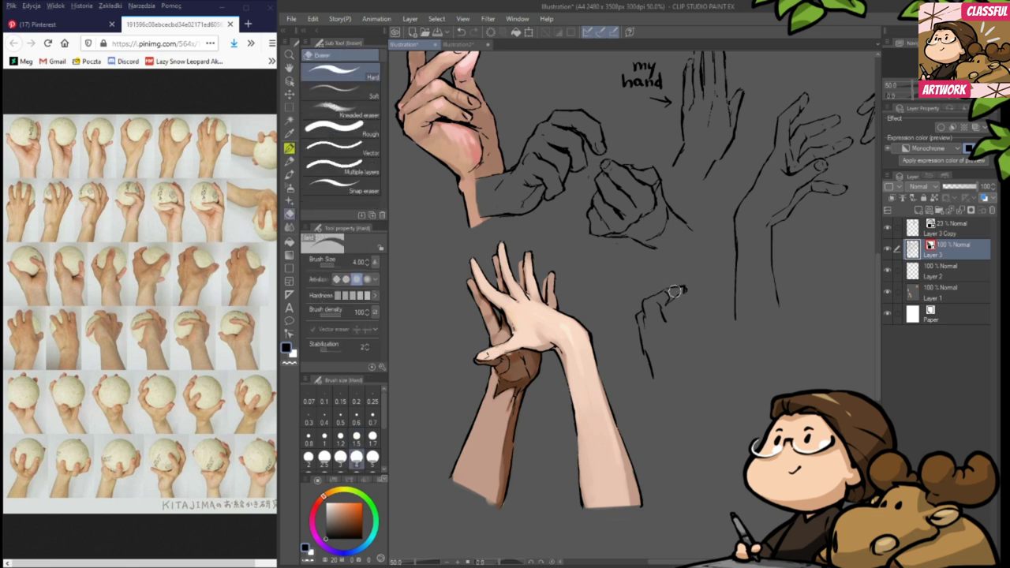
{"action": "key", "text": "p"}
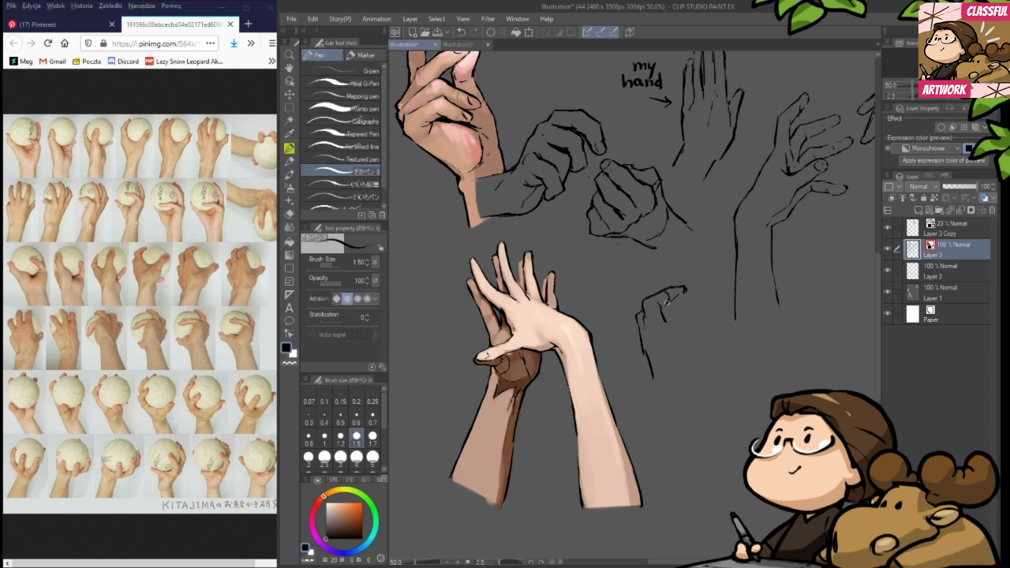
- Draw the ball's upper arc from the fingertip around to its far side and trim the overlapping lines
{"action": "mouse_move", "coordinate": [684, 289]}
{"action": "left_mouse_down"}
{"action": "mouse_move", "coordinate": [713, 296]}
{"action": "mouse_move", "coordinate": [725, 340]}
{"action": "left_mouse_up"}
{"action": "left_click_drag", "start_coordinate": [718, 297], "coordinate": [727, 337]}
{"action": "key", "text": "e"}
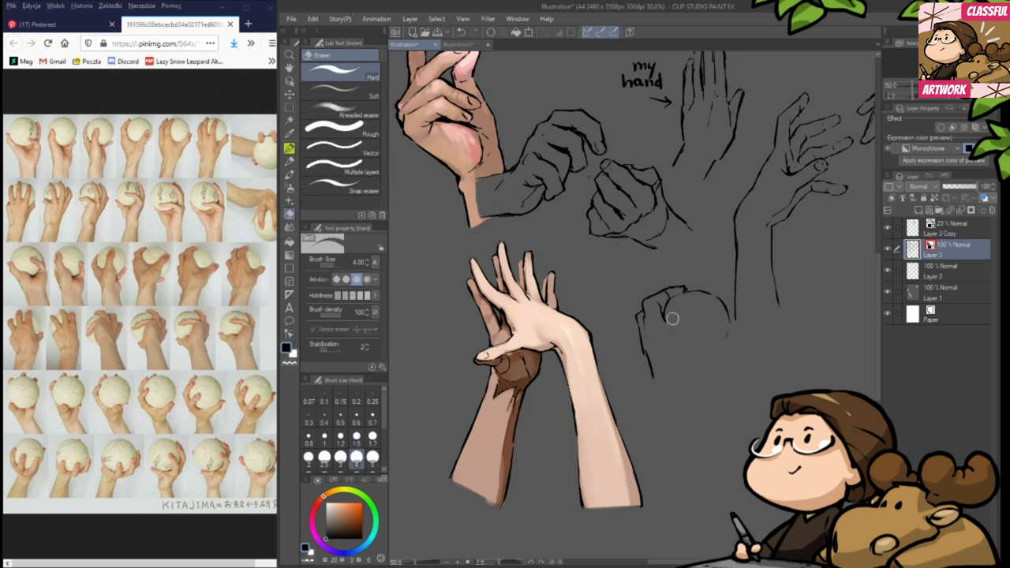
{"action": "key", "text": "p"}
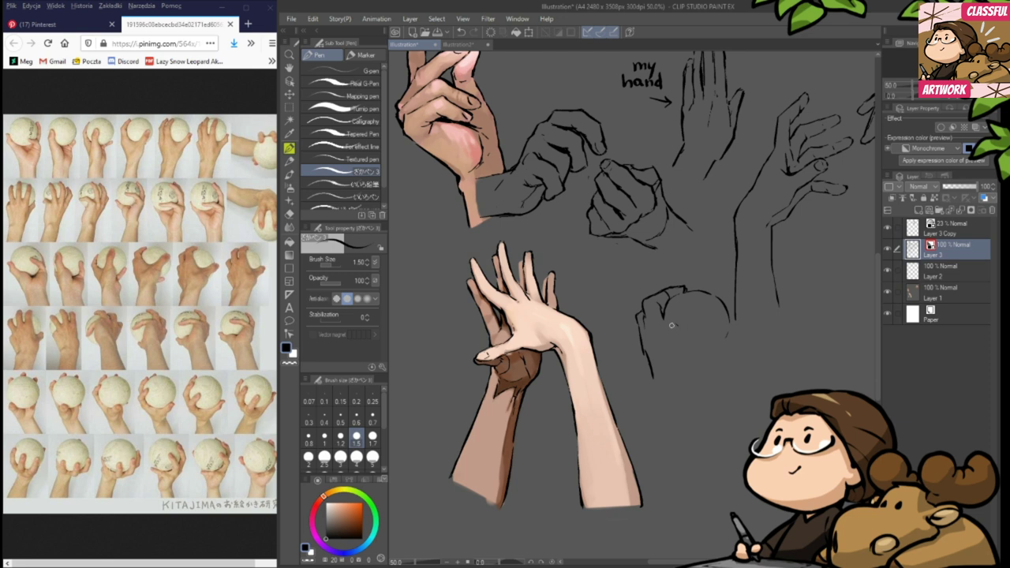
- Close the ball's lower outline and sketch the fingertip gripping its far side
{"action": "mouse_move", "coordinate": [670, 323]}
{"action": "left_mouse_down"}
{"action": "mouse_move", "coordinate": [686, 336]}
{"action": "mouse_move", "coordinate": [703, 322]}
{"action": "left_mouse_up"}
{"action": "key", "text": "e"}
{"action": "key", "text": "p"}
{"action": "mouse_move", "coordinate": [696, 330]}
{"action": "left_mouse_down"}
{"action": "mouse_move", "coordinate": [713, 319]}
{"action": "mouse_move", "coordinate": [714, 329]}
{"action": "mouse_move", "coordinate": [705, 320]}
{"action": "left_mouse_up"}
{"action": "key", "text": "e"}
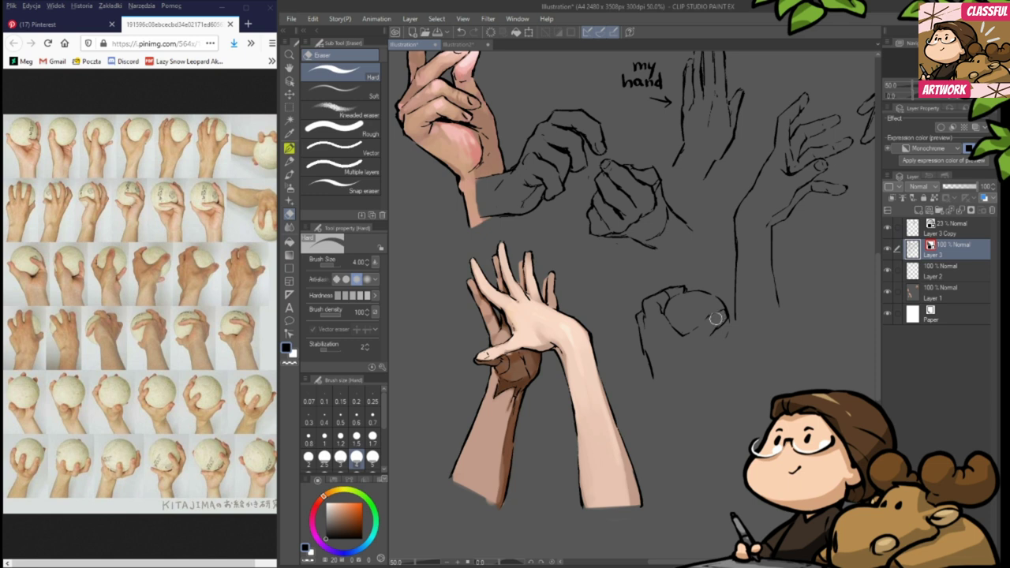
{"action": "key", "text": "p"}
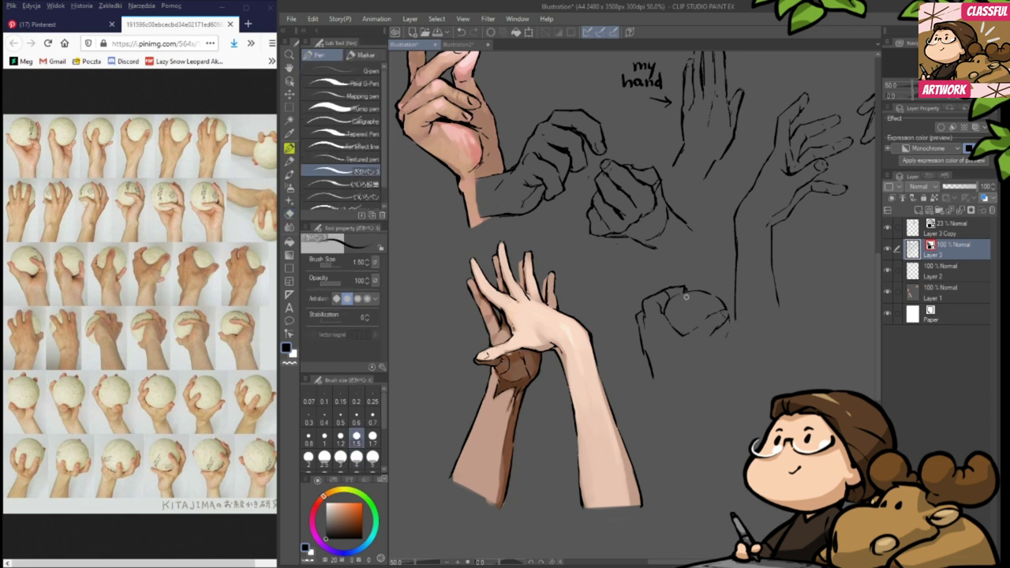
- Refine the fingertip on top of the ball and redraw the ball's upper contour where it was erased
{"action": "key", "text": "e"}
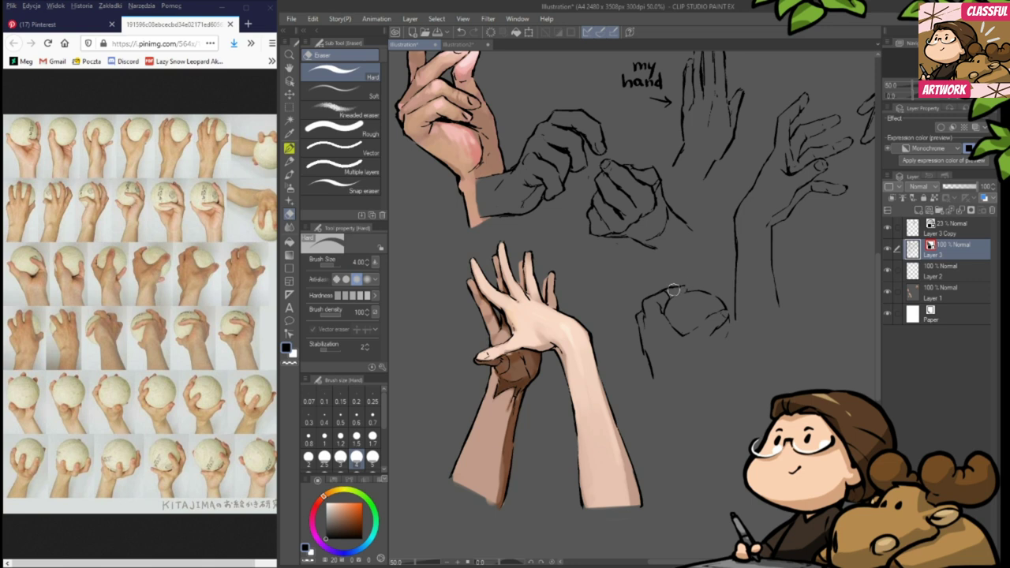
{"action": "key", "text": "p"}
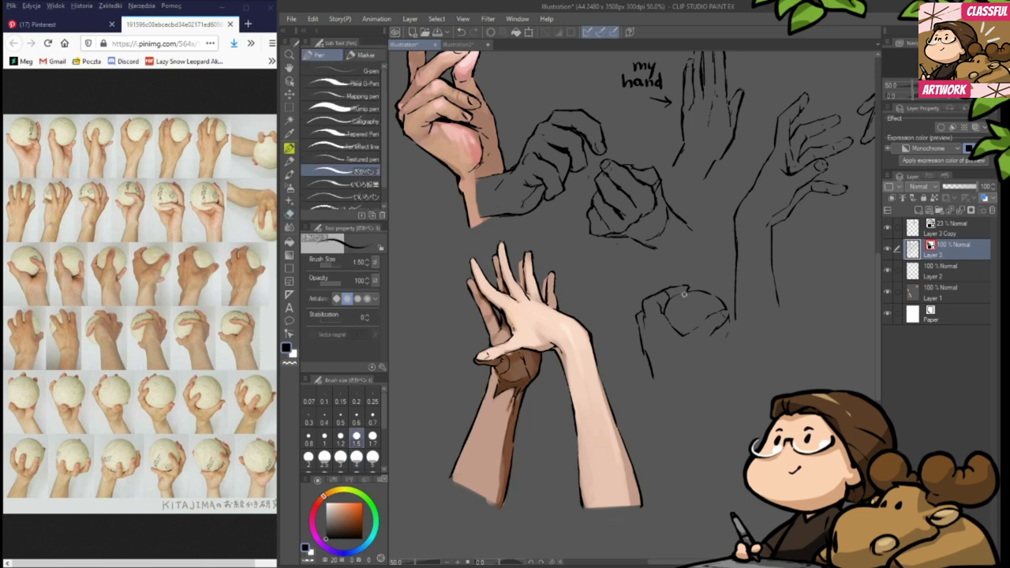
{"action": "key", "text": "e"}
{"action": "key", "text": "p"}
{"action": "key", "text": "e"}
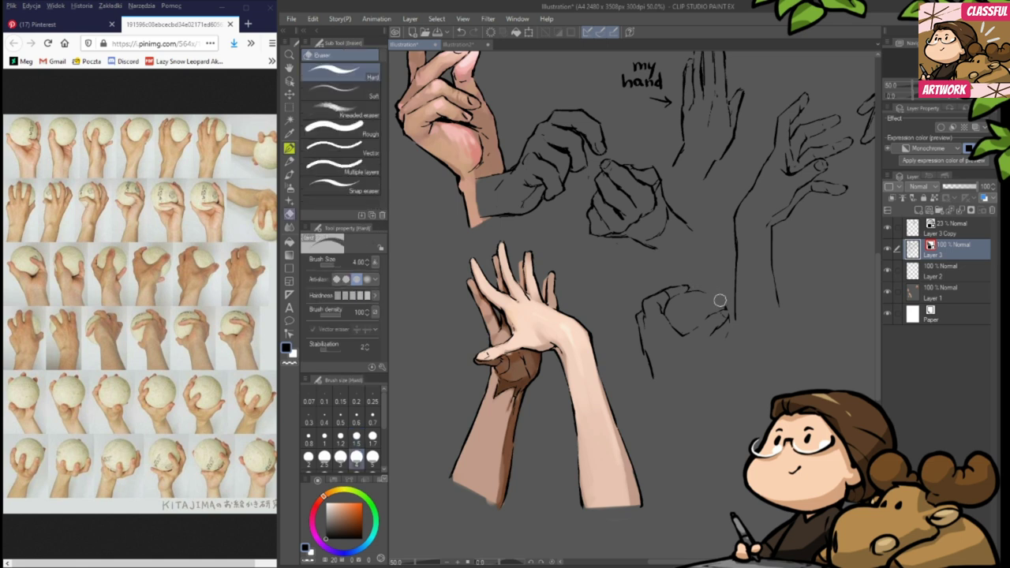
{"action": "key", "text": "p"}
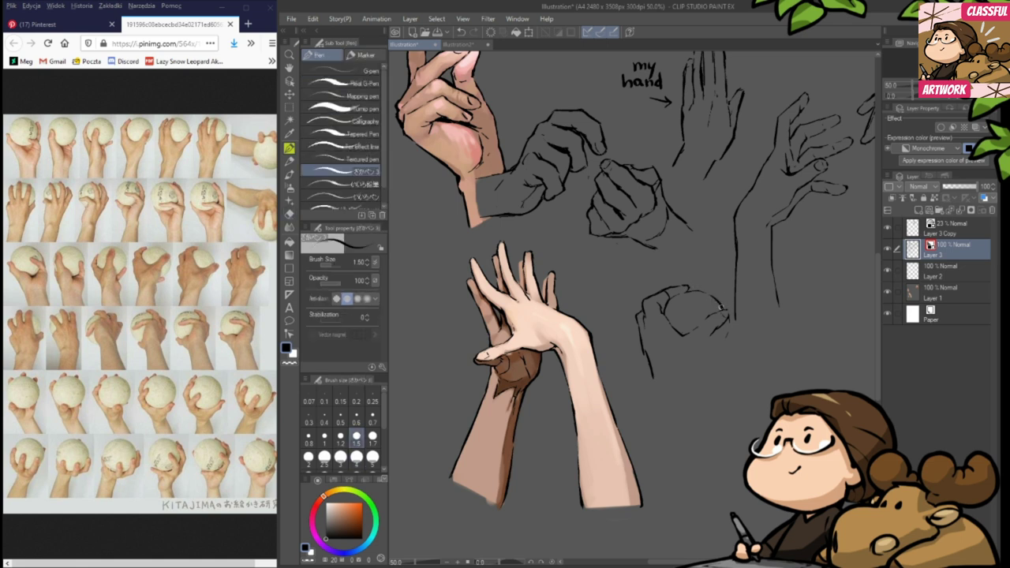
- Rework the finger on the ball's far side and extend its curved outer edge beneath the ball
{"action": "key", "text": "e"}
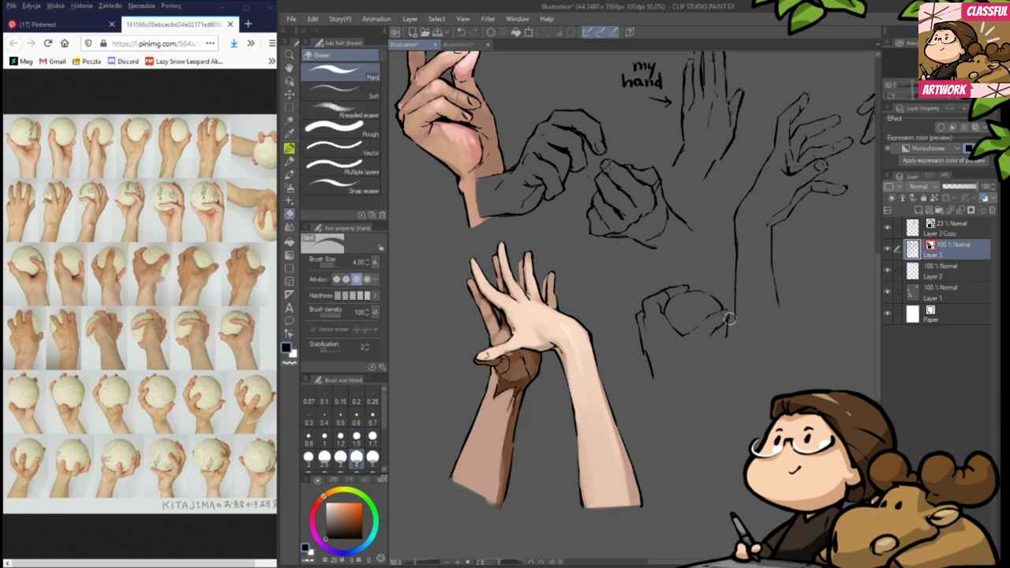
{"action": "key", "text": "p"}
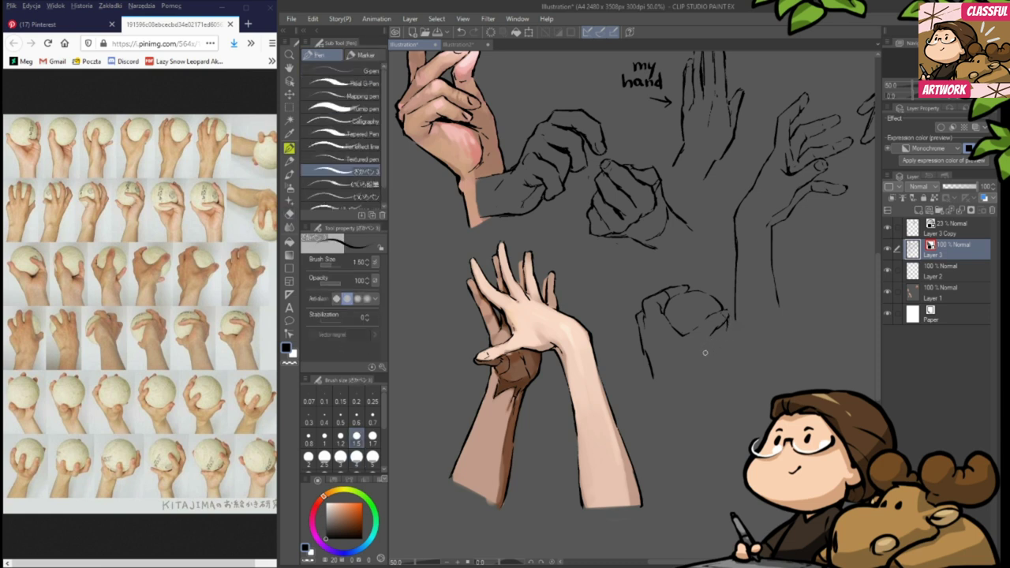
{"action": "key", "text": "e"}
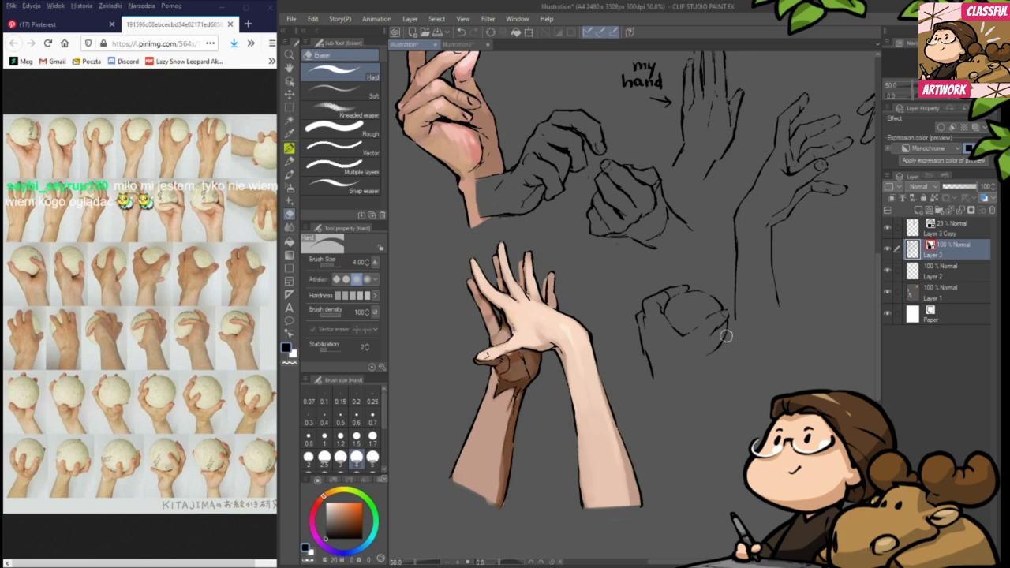
{"action": "key", "text": "p"}
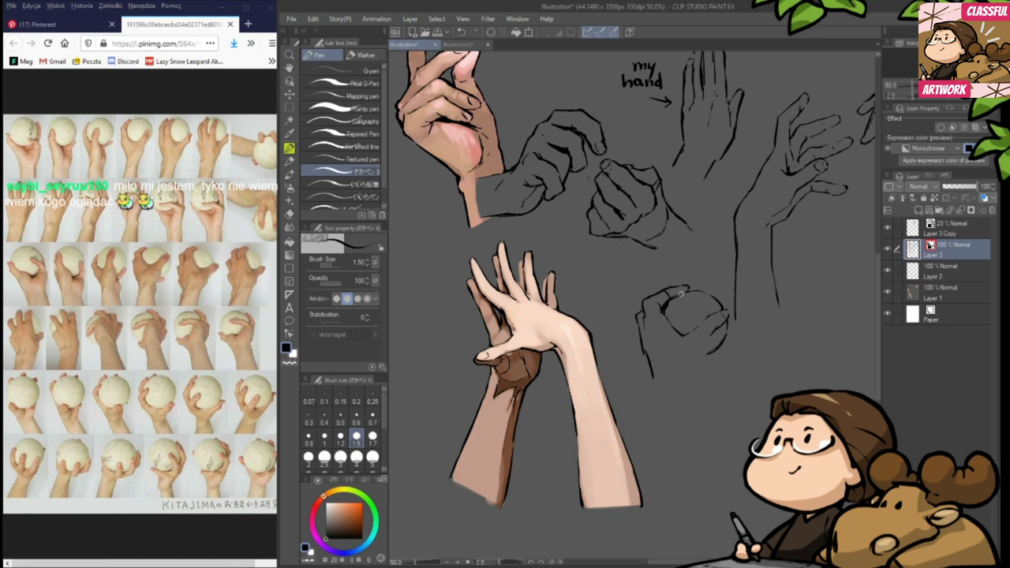
{"action": "key", "text": "e"}
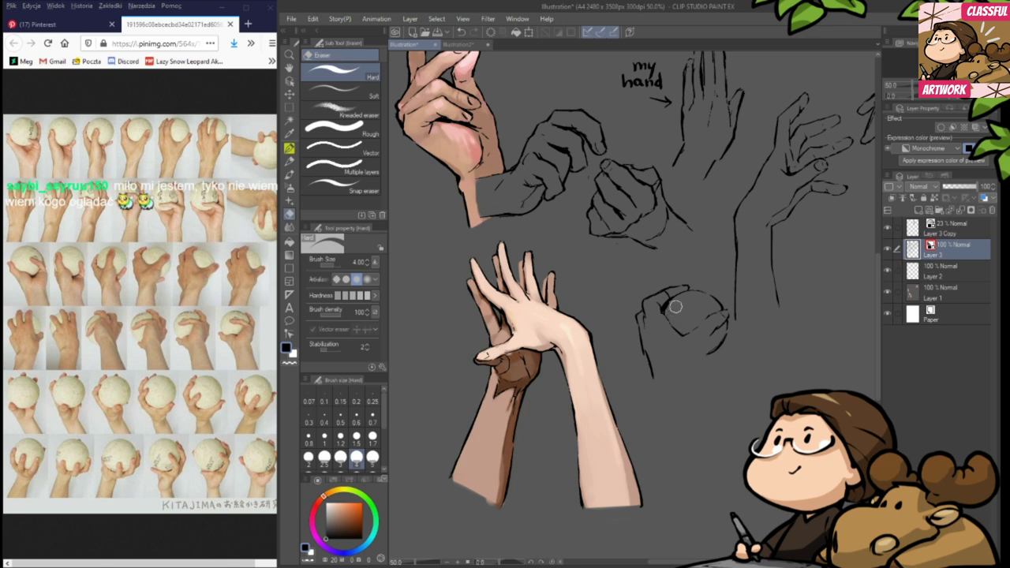
{"action": "key", "text": "p"}
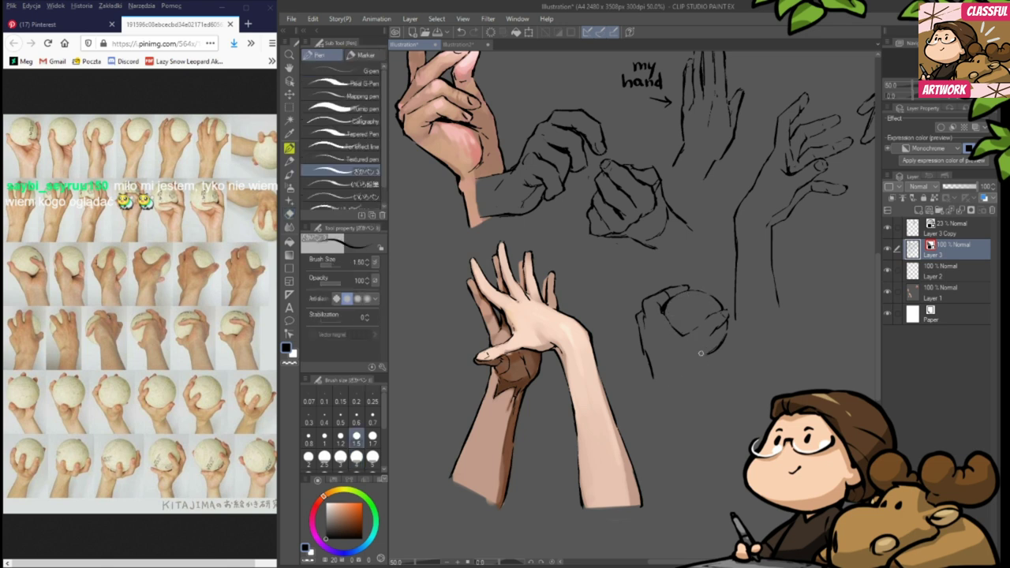
- Draw the lower palm edge down to the wrist and thin the outline on the opposite side of the hand
{"action": "left_click_drag", "start_coordinate": [707, 338], "coordinate": [695, 361]}
{"action": "key", "text": "e"}
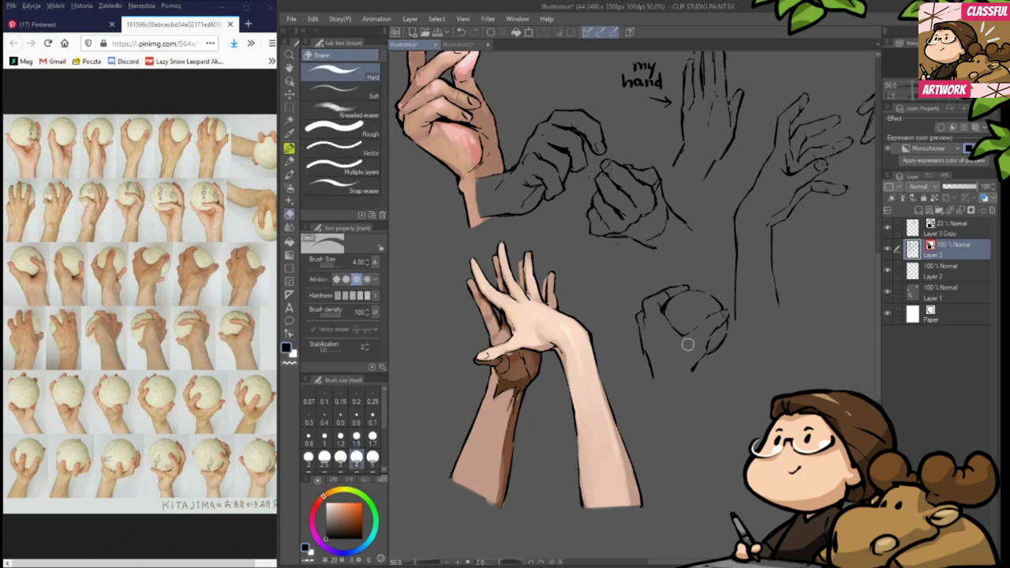
{"action": "key", "text": "p"}
{"action": "key", "text": "e"}
{"action": "left_click_drag", "start_coordinate": [640, 340], "coordinate": [644, 367]}
{"action": "key", "text": "p"}
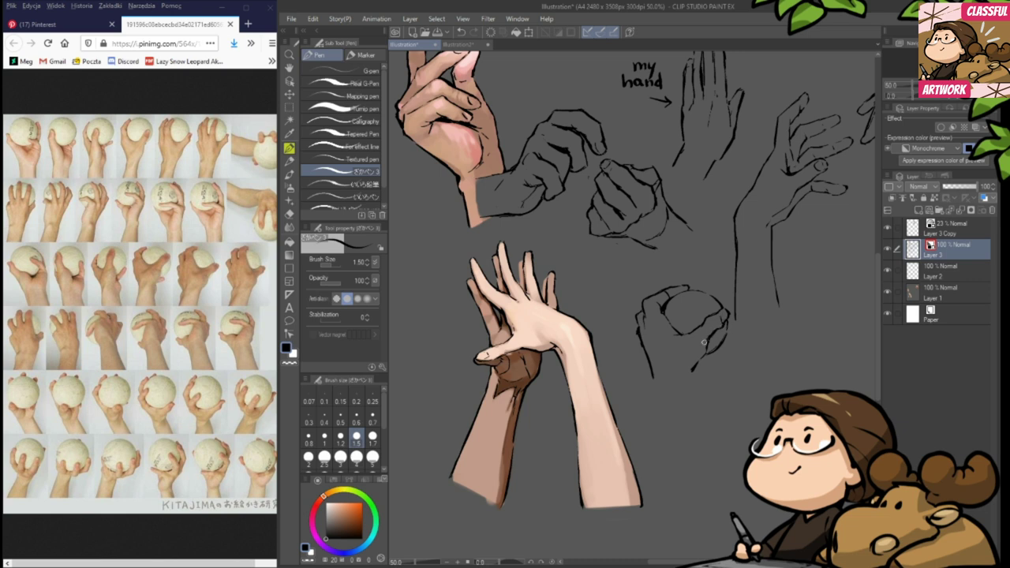
- Clean the lower palm line and strengthen the hand's outer edge running toward the wrist
{"action": "key", "text": "e"}
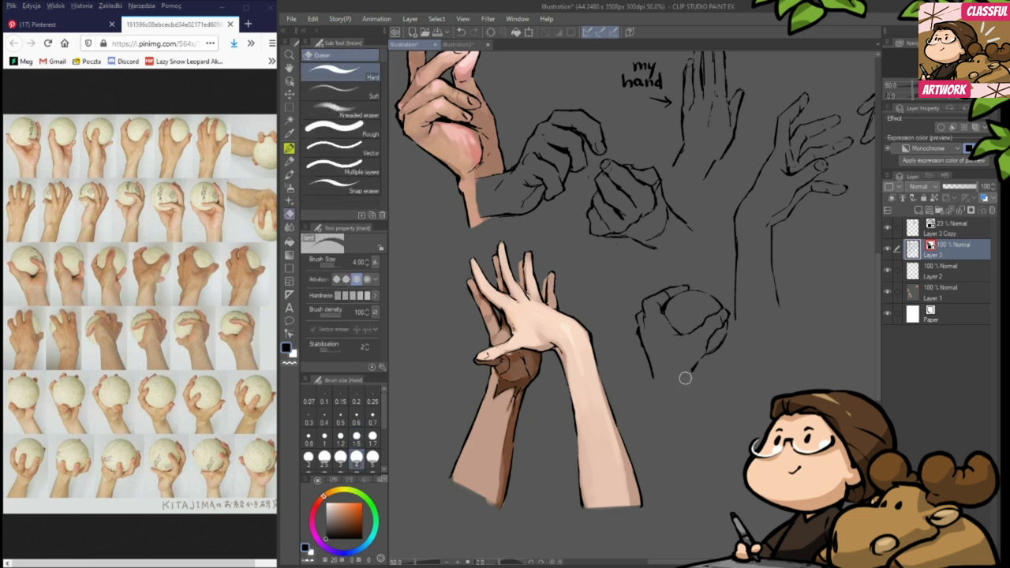
{"action": "key", "text": "p"}
{"action": "key", "text": "e"}
{"action": "key", "text": "p"}
{"action": "left_click_drag", "start_coordinate": [644, 330], "coordinate": [654, 373]}
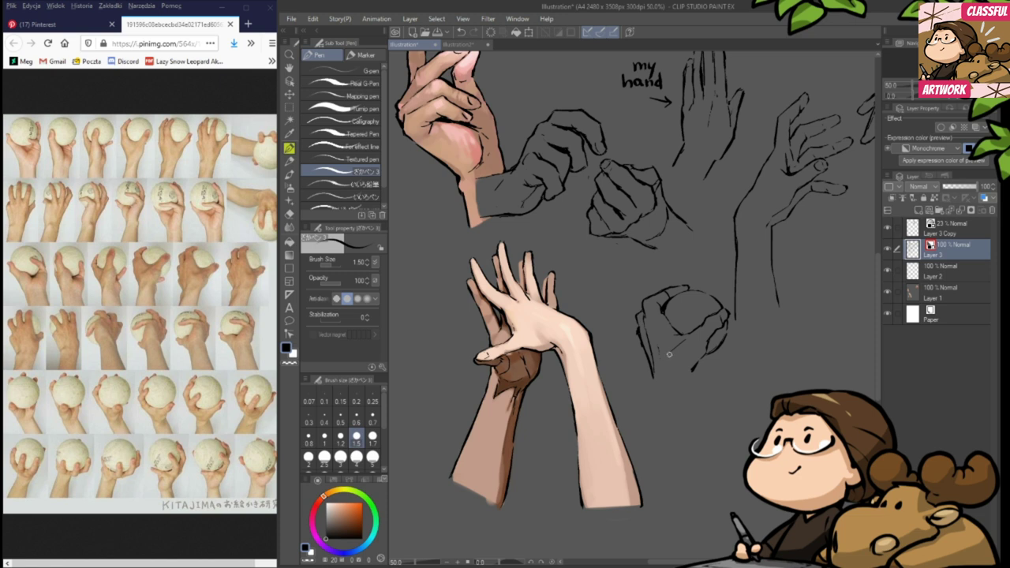
- Add the palm crease and the lowest folded finger beneath the ball, correcting their contours with the eraser
{"action": "key", "text": "e"}
{"action": "key", "text": "p"}
{"action": "left_click_drag", "start_coordinate": [696, 367], "coordinate": [713, 359]}
{"action": "key", "text": "e"}
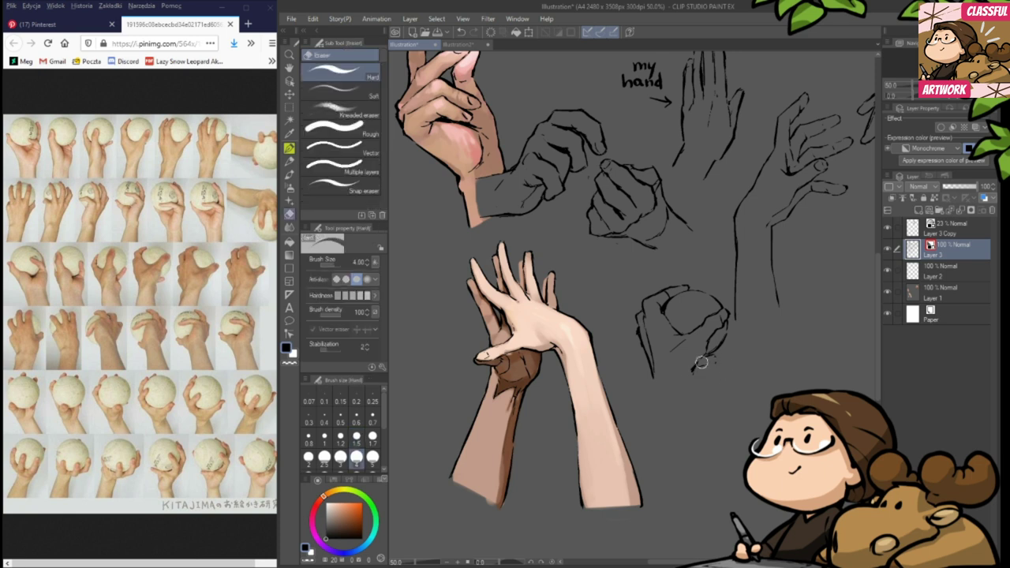
{"action": "key", "text": "p"}
{"action": "key", "text": "e"}
{"action": "key", "text": "p"}
{"action": "key", "text": "p"}
{"action": "key", "text": "e"}
{"action": "key", "text": "p"}
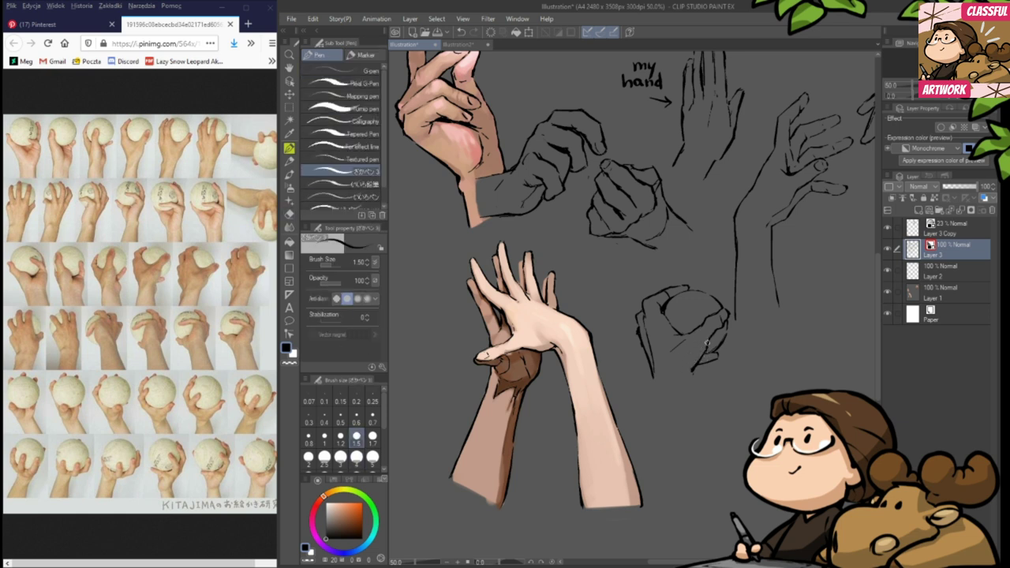
- Draw the wrist contours and the start of the forearm below the ball-holding hand, erasing excess line
{"action": "key", "text": "e"}
{"action": "key", "text": "p"}
{"action": "left_click_drag", "start_coordinate": [693, 370], "coordinate": [692, 387]}
{"action": "key", "text": "e"}
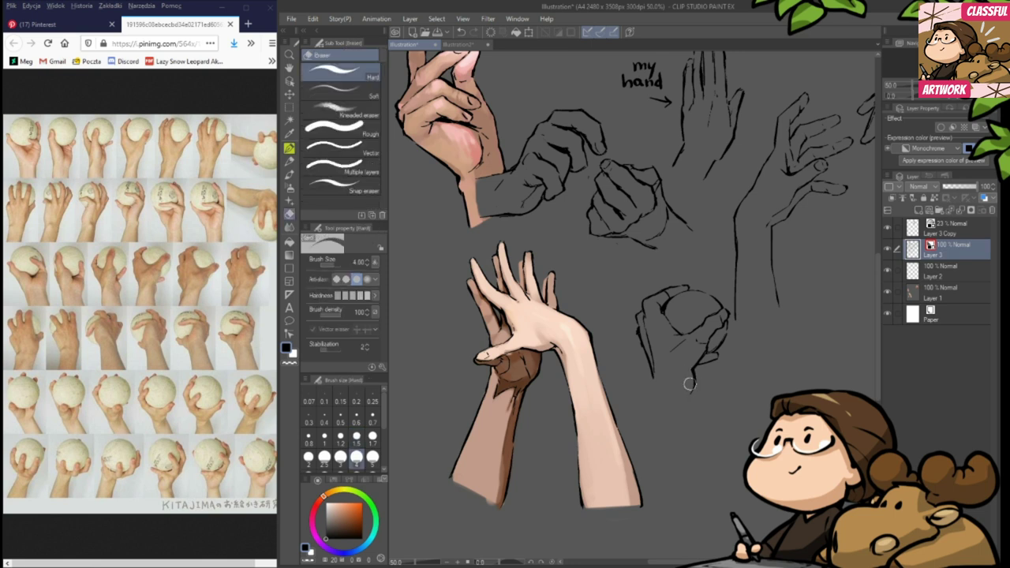
{"action": "key", "text": "p"}
{"action": "left_click_drag", "start_coordinate": [691, 385], "coordinate": [696, 426]}
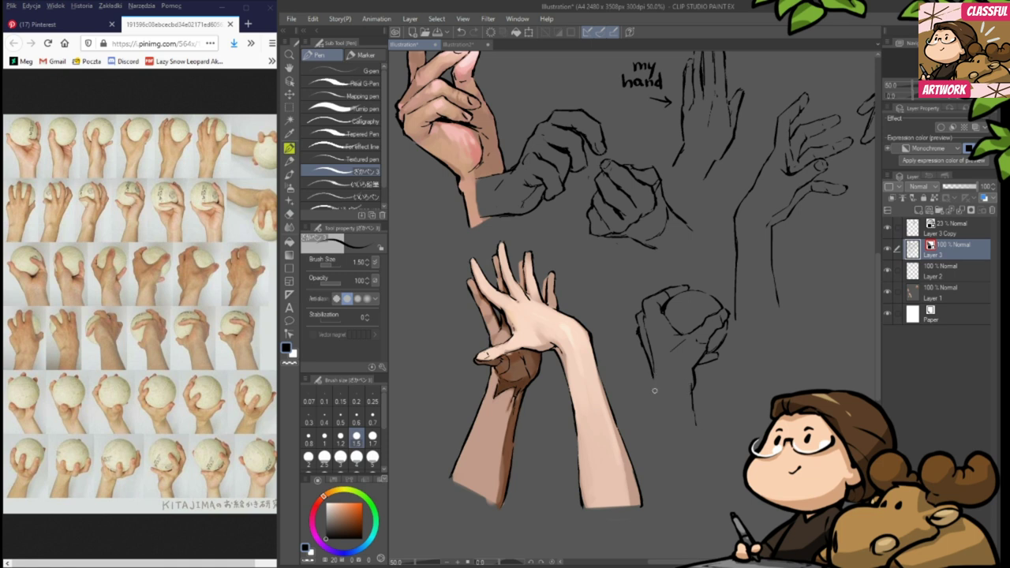
{"action": "mouse_move", "coordinate": [651, 371]}
{"action": "left_mouse_down"}
{"action": "mouse_move", "coordinate": [647, 435]}
{"action": "mouse_move", "coordinate": [653, 400]}
{"action": "mouse_move", "coordinate": [690, 391]}
{"action": "left_mouse_up"}
{"action": "key", "text": "e"}
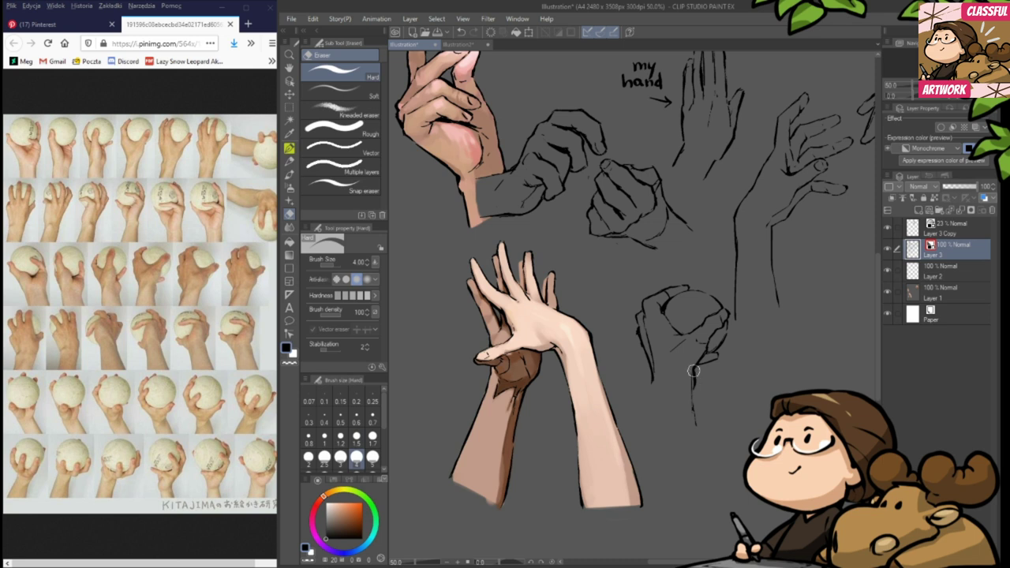
{"action": "key", "text": "p"}
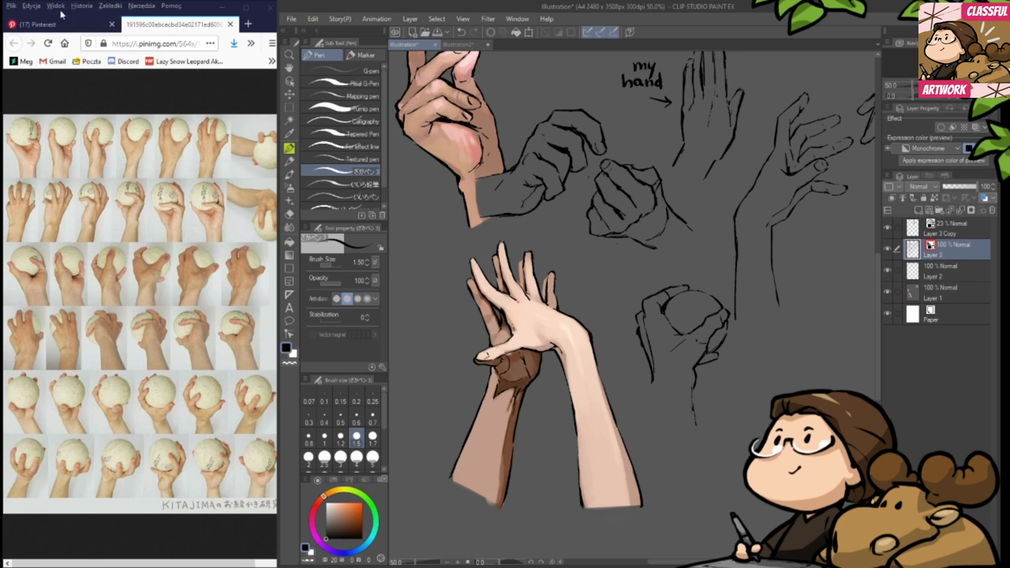
{"action": "scroll", "coordinate": [617, 365], "scroll_direction": "up", "scroll_amount": 5}
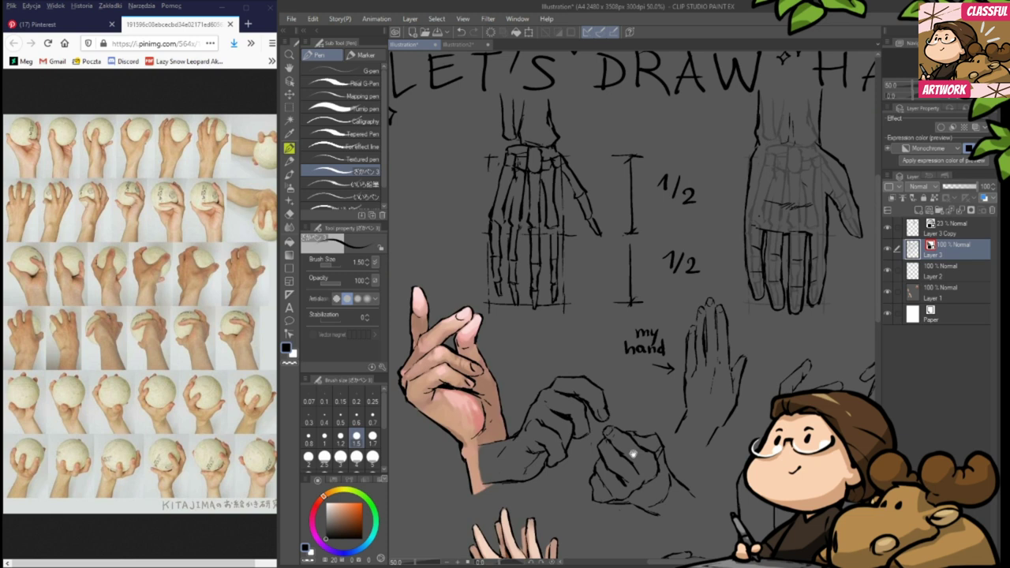
{"action": "scroll", "coordinate": [632, 454], "scroll_direction": "down", "scroll_amount": 5}
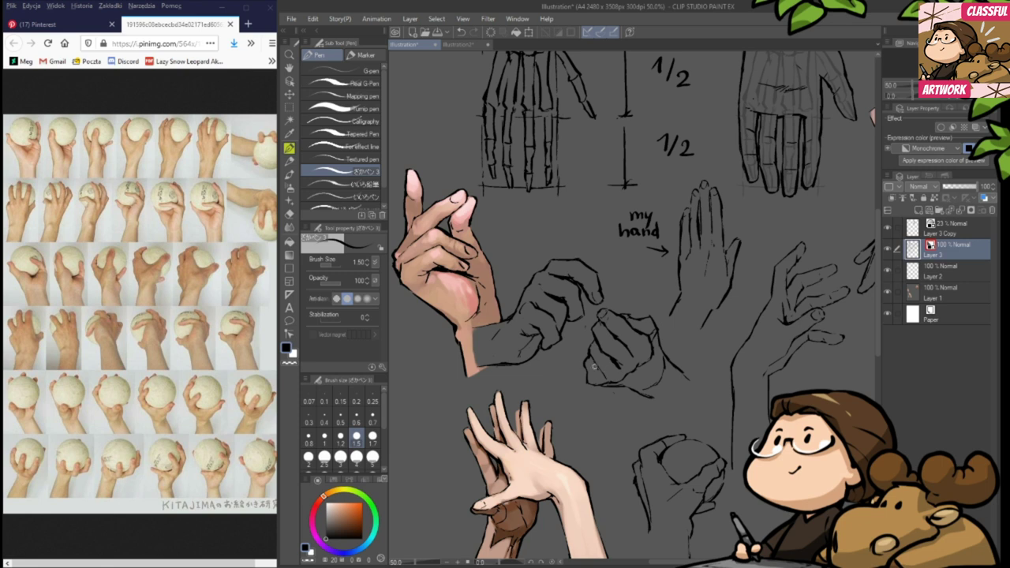
{"action": "left_click_drag", "start_coordinate": [596, 420], "coordinate": [578, 348]}
{"action": "left_click_drag", "start_coordinate": [607, 433], "coordinate": [574, 369]}
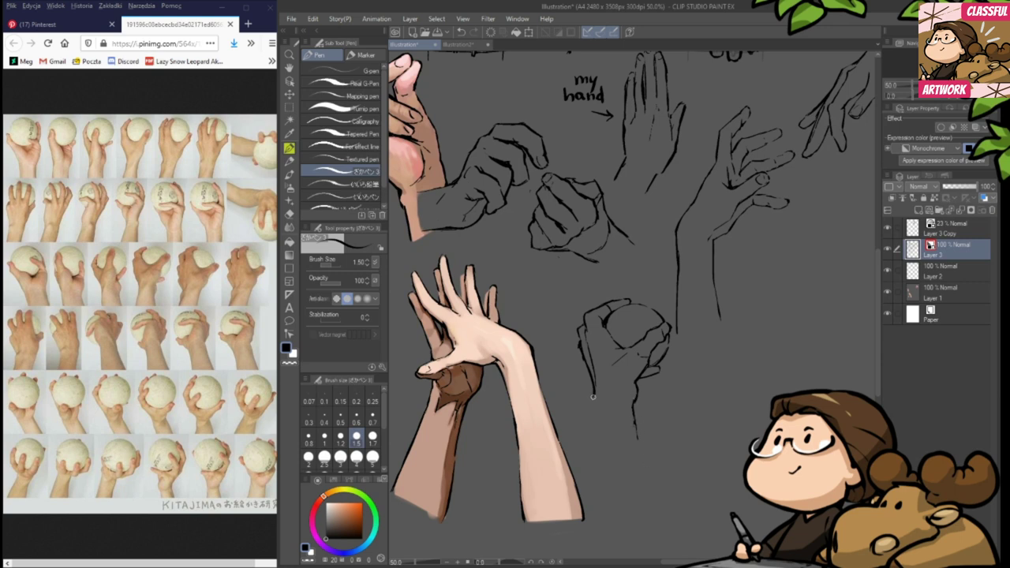
- Draw the forearm outline on the thumb side of the ball-holding hand, erasing the first long stroke and redrawing its upper part
{"action": "left_click_drag", "start_coordinate": [592, 392], "coordinate": [587, 437]}
{"action": "left_click_drag", "start_coordinate": [615, 430], "coordinate": [624, 421]}
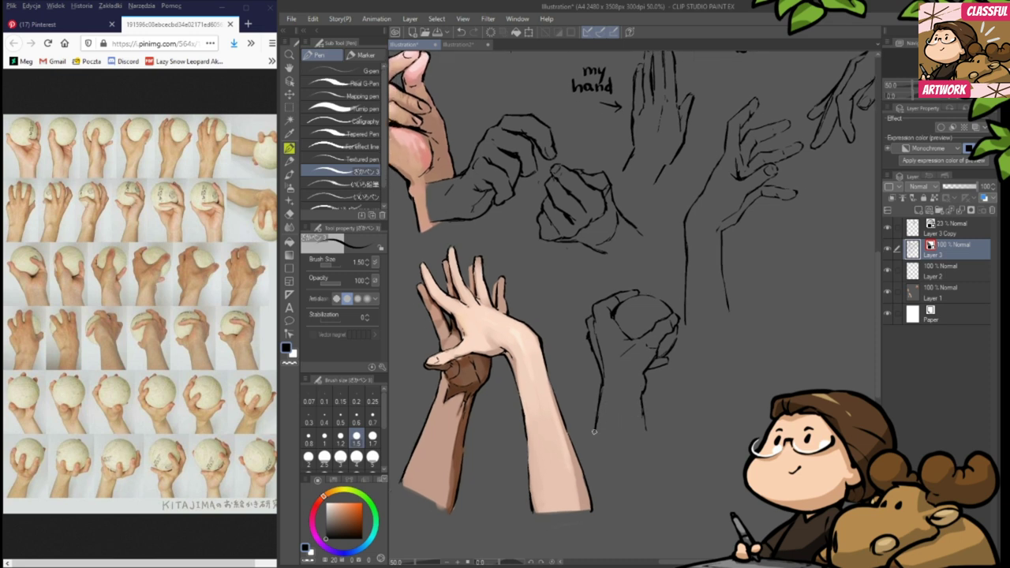
{"action": "key", "text": "e"}
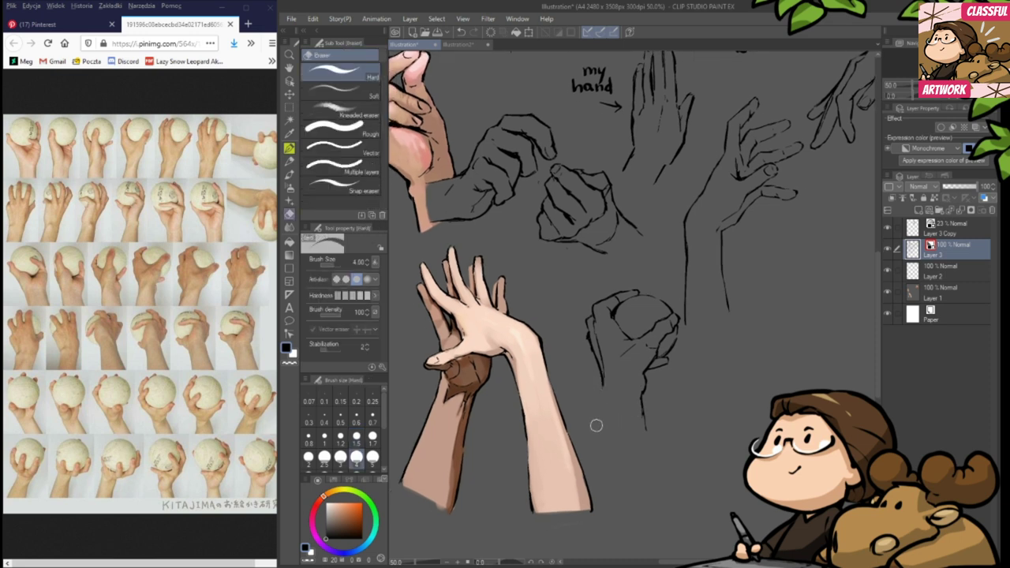
{"action": "key", "text": "p"}
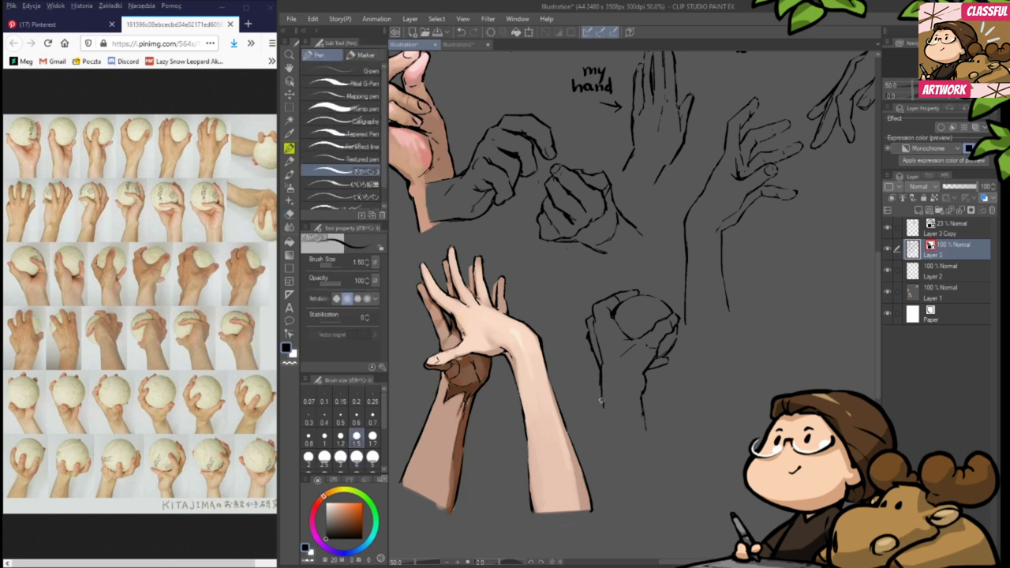
{"action": "key", "text": "e"}
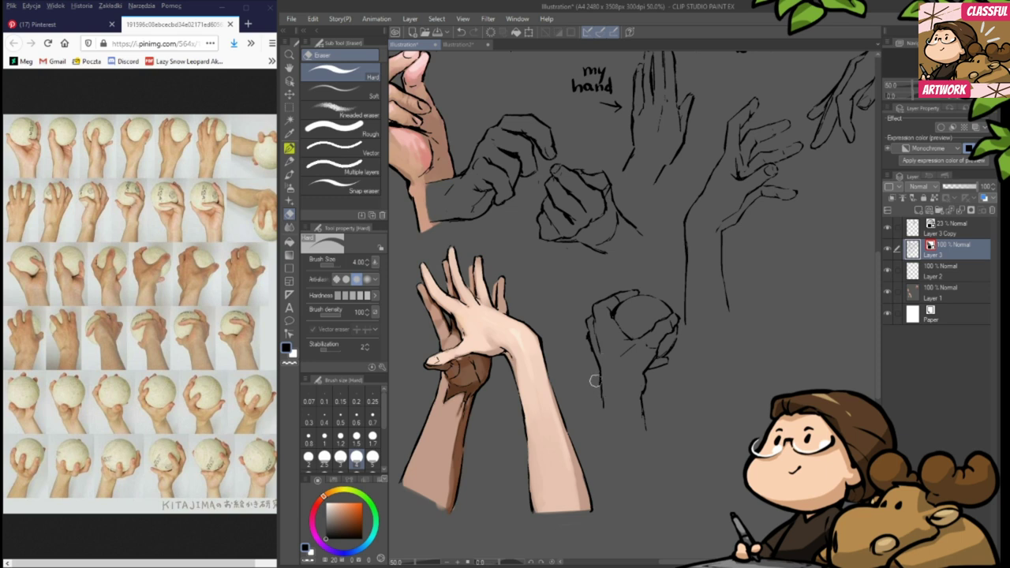
- Extend the same forearm outline further down with a slight outward slant, cleaning its edge with the eraser
{"action": "key", "text": "p"}
{"action": "key", "text": "e"}
{"action": "key", "text": "p"}
{"action": "left_click_drag", "start_coordinate": [601, 404], "coordinate": [595, 442]}
{"action": "mouse_move", "coordinate": [601, 402]}
{"action": "left_mouse_down"}
{"action": "mouse_move", "coordinate": [592, 446]}
{"action": "mouse_move", "coordinate": [603, 434]}
{"action": "left_mouse_up"}
- Add short diagonal tendon lines inside the wrist of the ball-holding hand, switching to the eraser to refine them
{"action": "key", "text": "e"}
{"action": "key", "text": "p"}
{"action": "key", "text": "e"}
{"action": "key", "text": "p"}
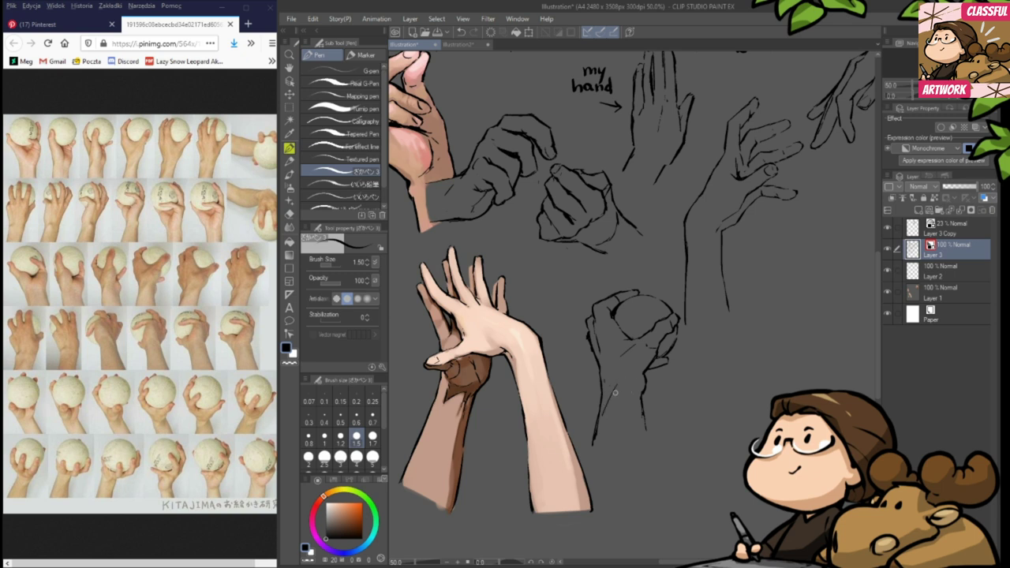
{"action": "key", "text": "e"}
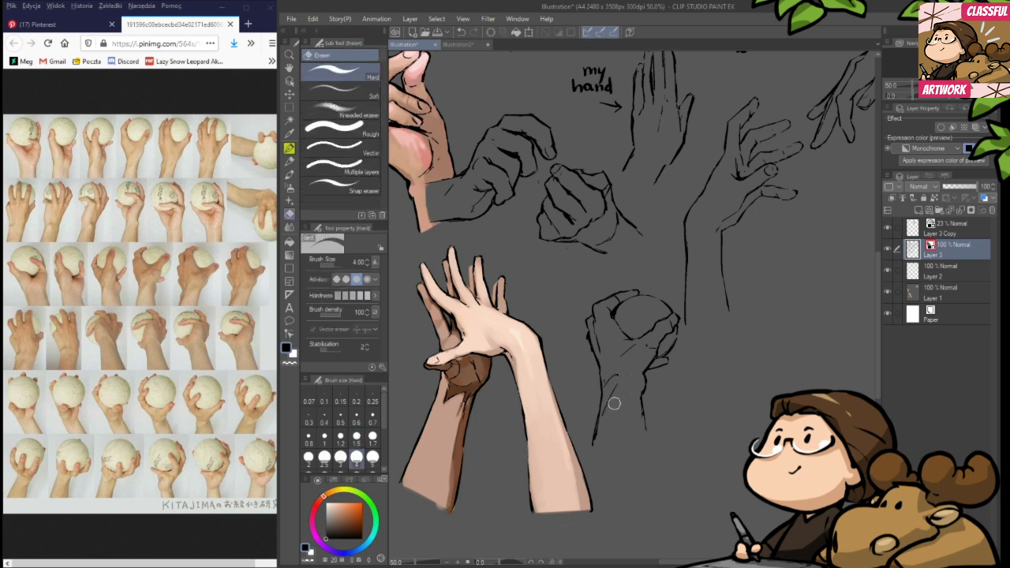